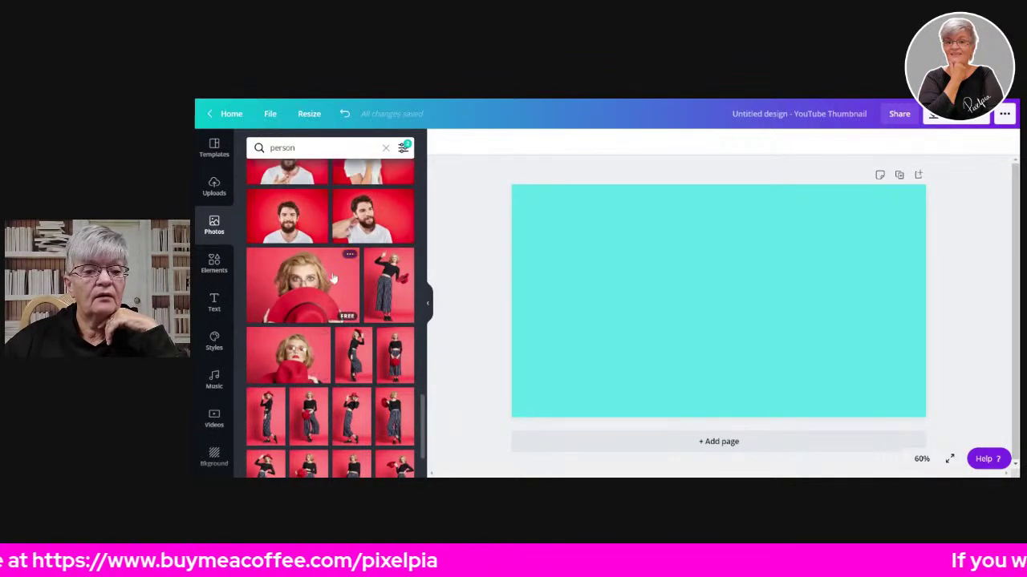
- Add the red-hat woman photo and remove its red background with Background Remover
click(307, 276)
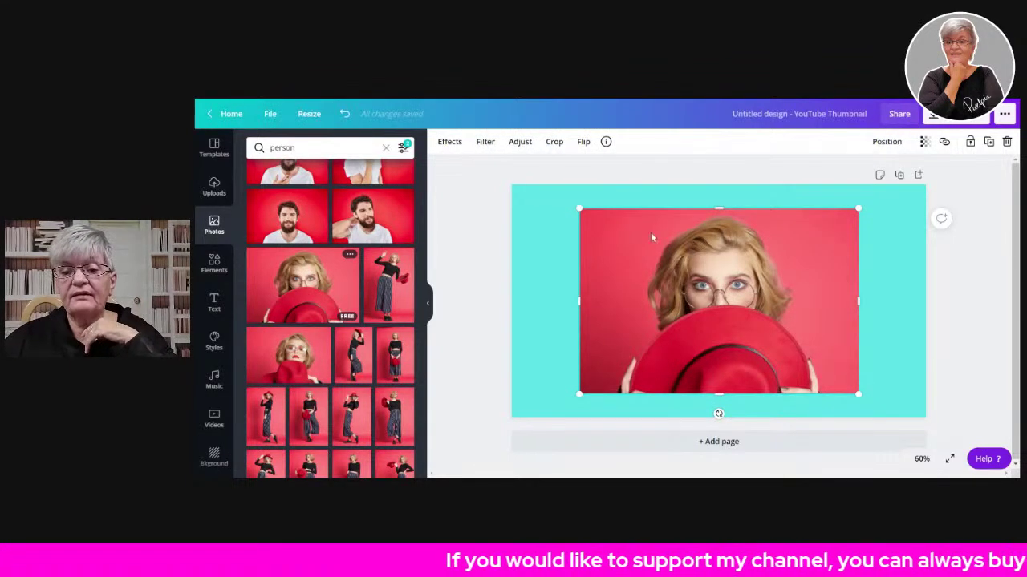
click(449, 141)
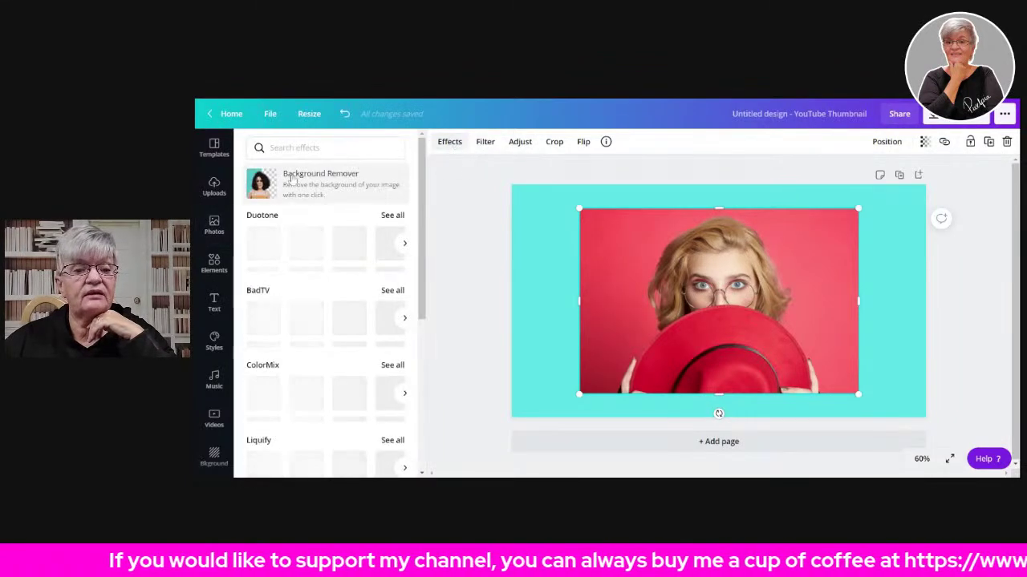
click(354, 192)
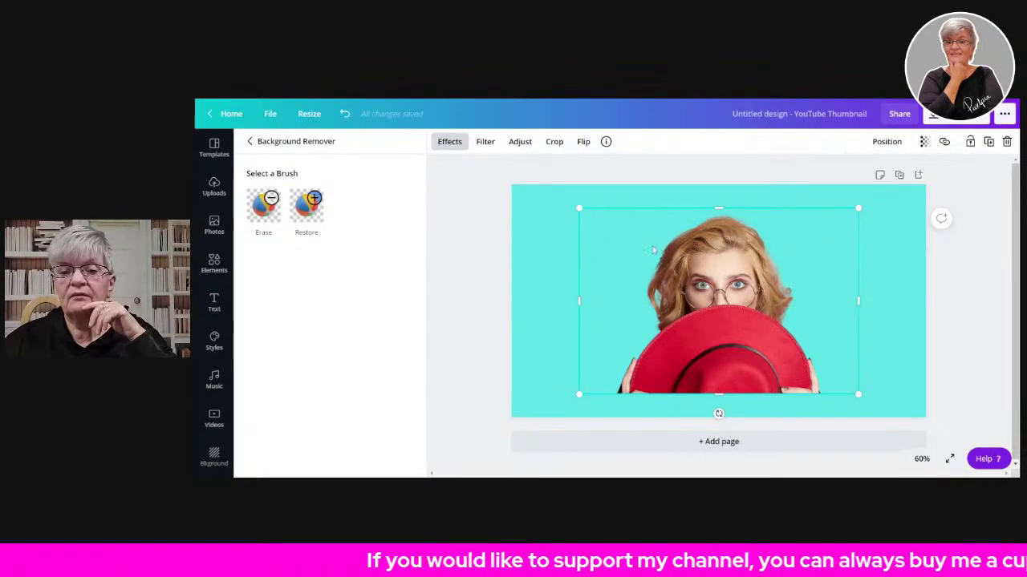
- Try a larger Erase brush on the cutout, then cancel the touch-up
click(263, 206)
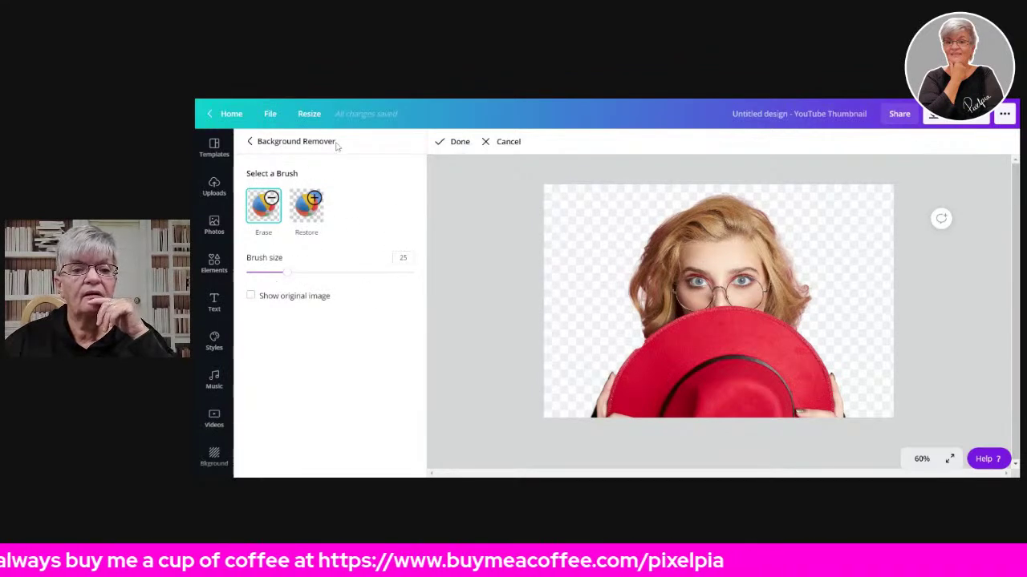
mouse_move(291, 275)
mouse_down()
mouse_move(261, 271)
mouse_move(370, 290)
mouse_move(306, 291)
mouse_move(280, 276)
mouse_up()
click(503, 141)
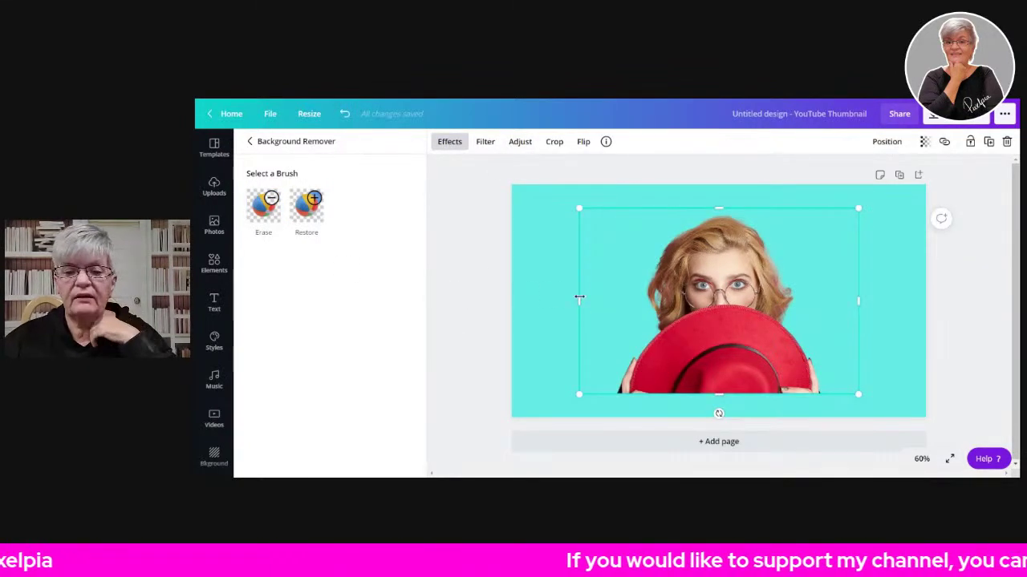
- Trim the empty left and right sides of the cutout photo inward
drag(573, 301, 611, 304)
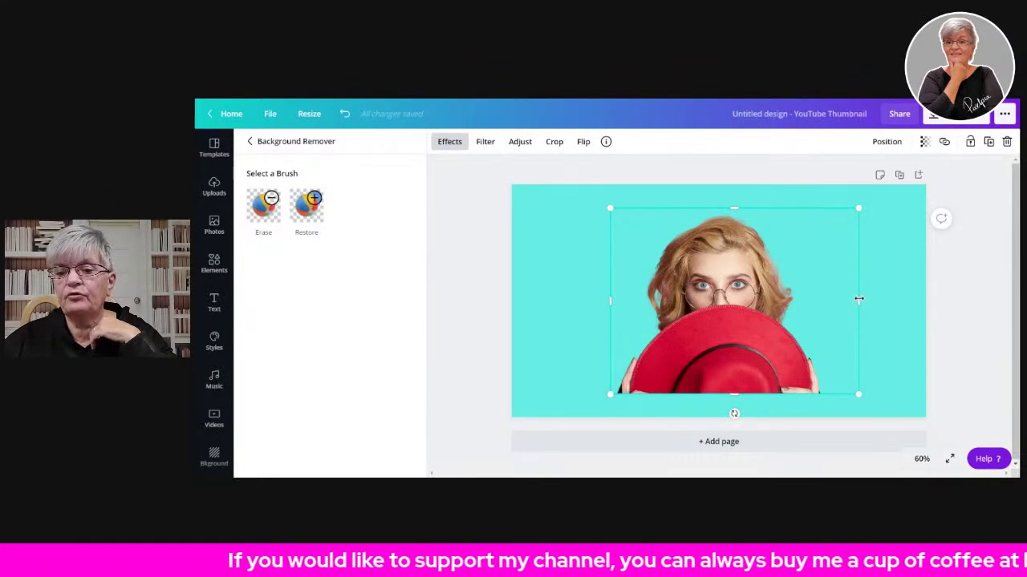
drag(859, 300, 826, 301)
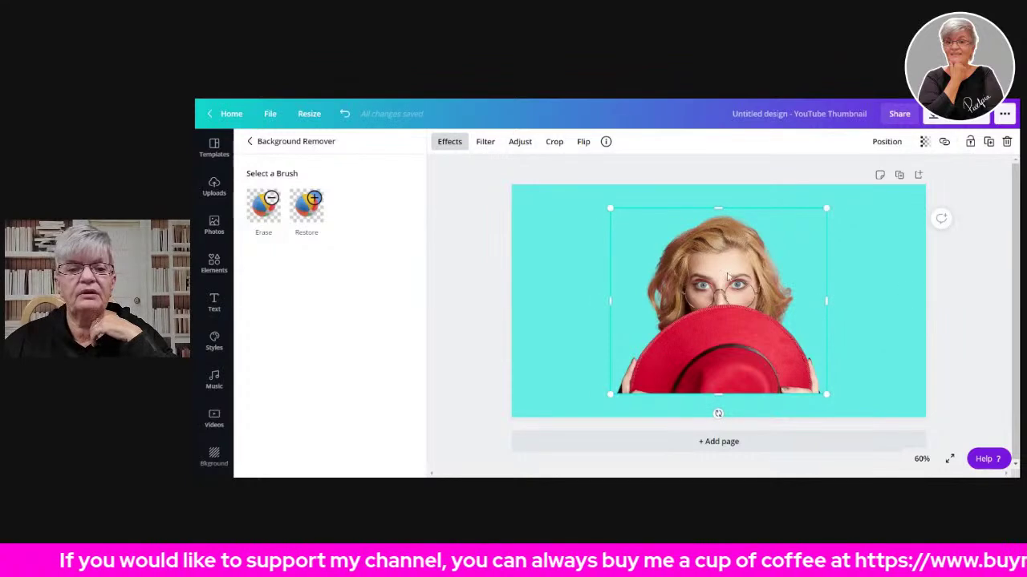
click(485, 241)
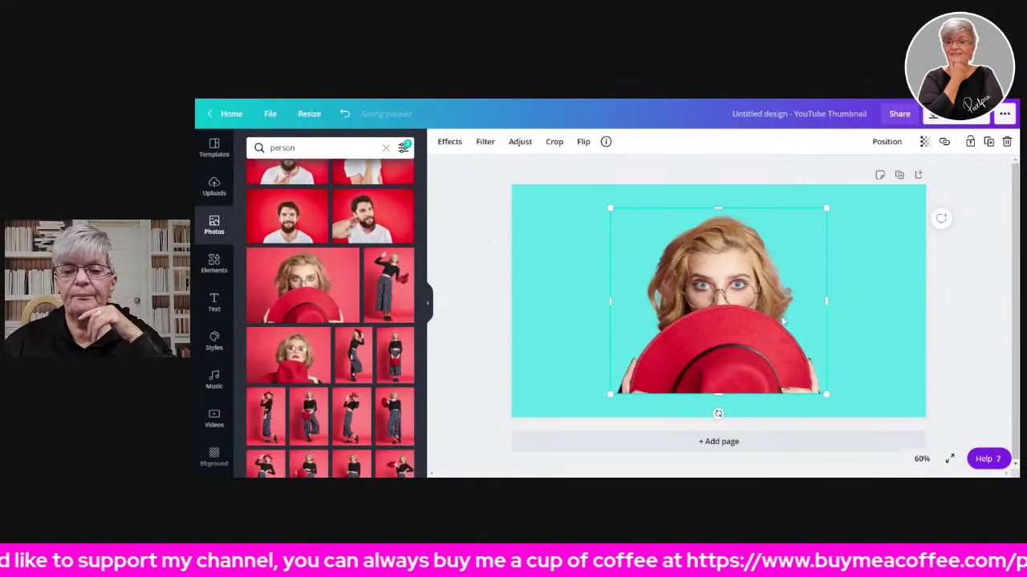
- Move the woman photo down to the bottom-left of the thumbnail
drag(798, 267, 722, 290)
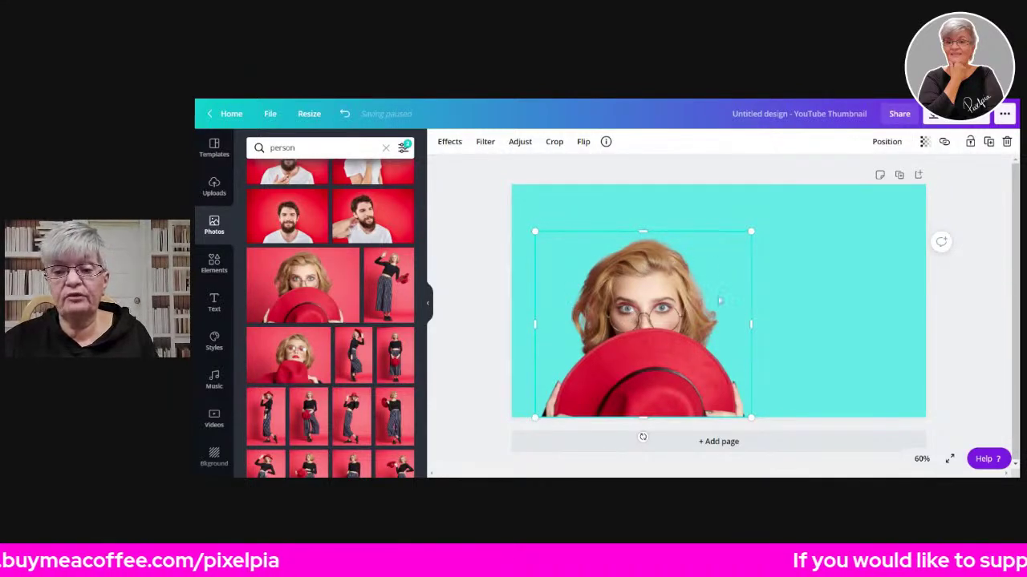
mouse_move(642, 293)
mouse_down()
mouse_move(663, 277)
mouse_move(630, 289)
mouse_up()
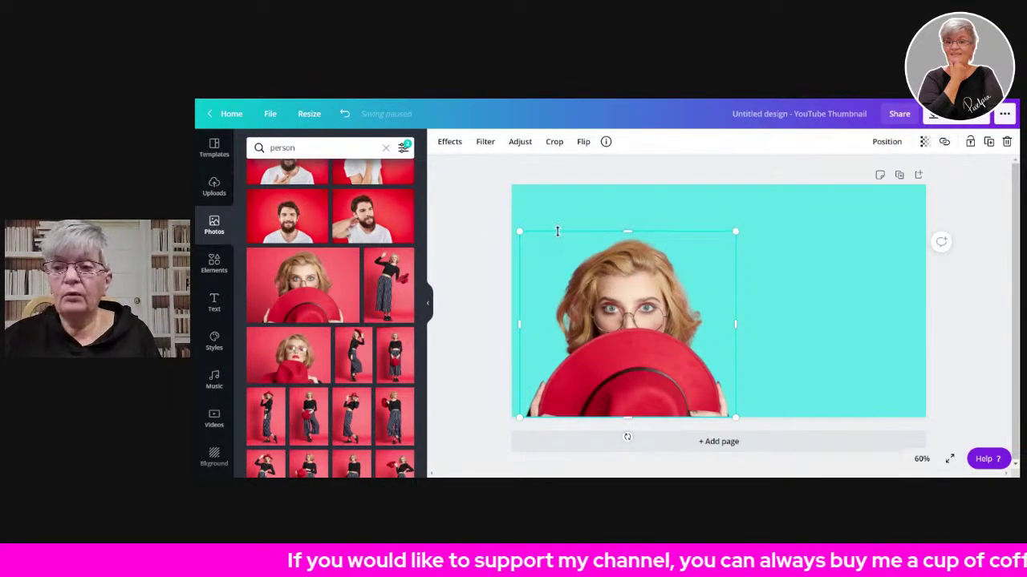
scroll(425, 306, up, 5)
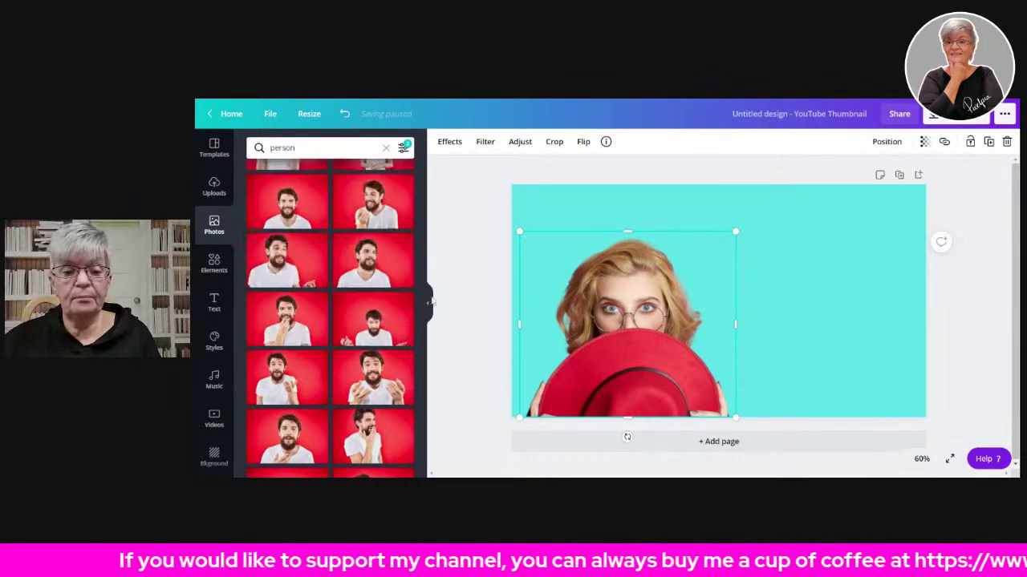
- Duplicate the woman photo and line the copy up exactly over the original
click(430, 305)
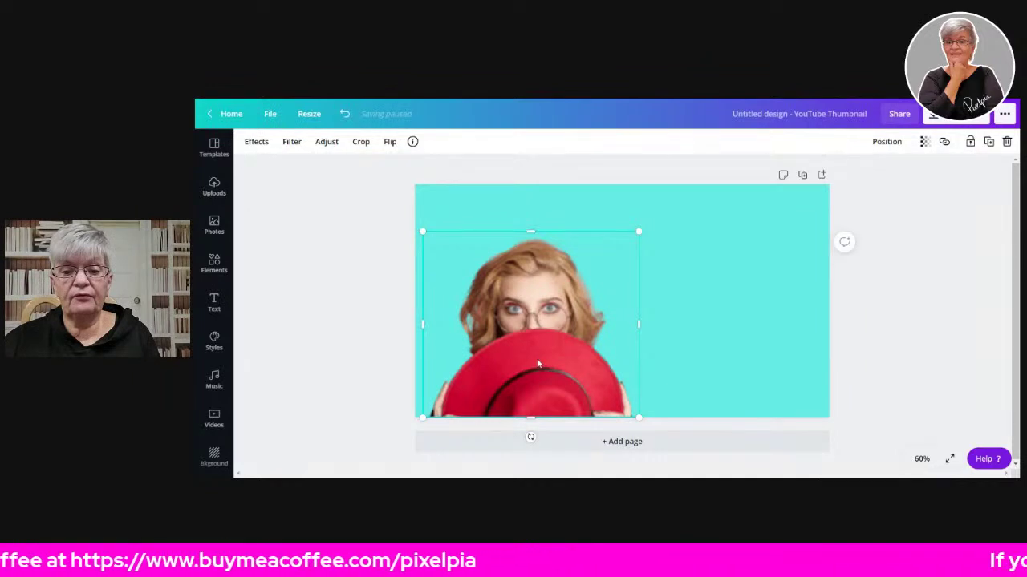
click(989, 142)
mouse_move(560, 353)
mouse_down()
mouse_move(682, 341)
mouse_move(717, 314)
mouse_move(679, 355)
mouse_move(566, 329)
mouse_move(593, 353)
mouse_move(550, 346)
mouse_move(634, 334)
mouse_move(573, 339)
mouse_move(559, 353)
mouse_up()
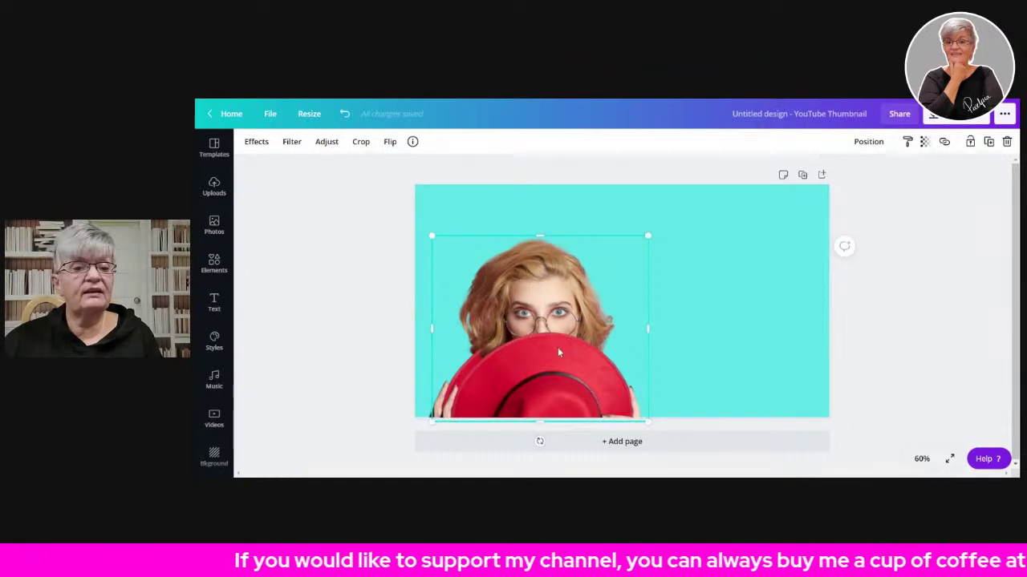
- Preview the Cherry duotone effect on the duplicate woman photo
click(291, 141)
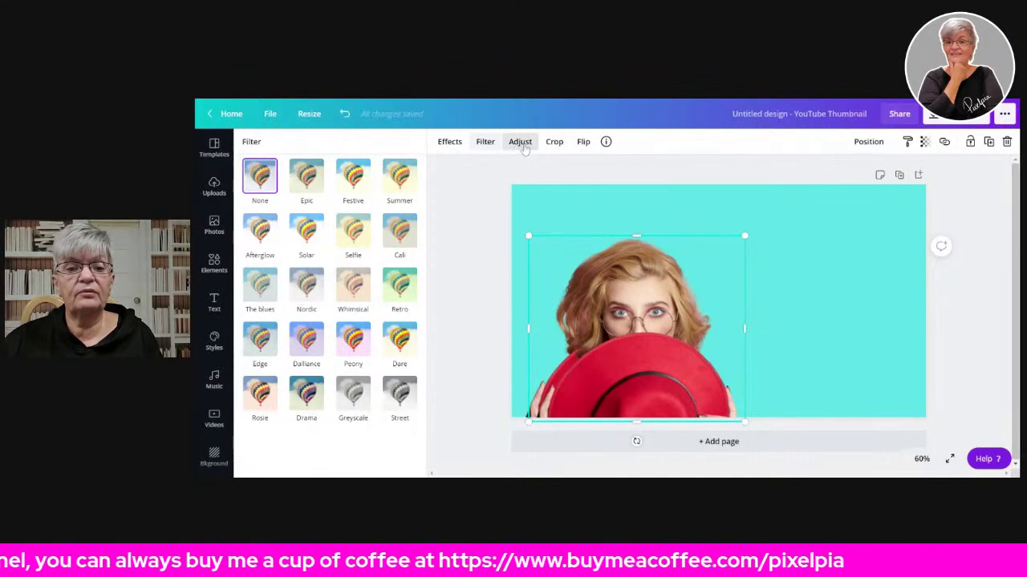
click(449, 142)
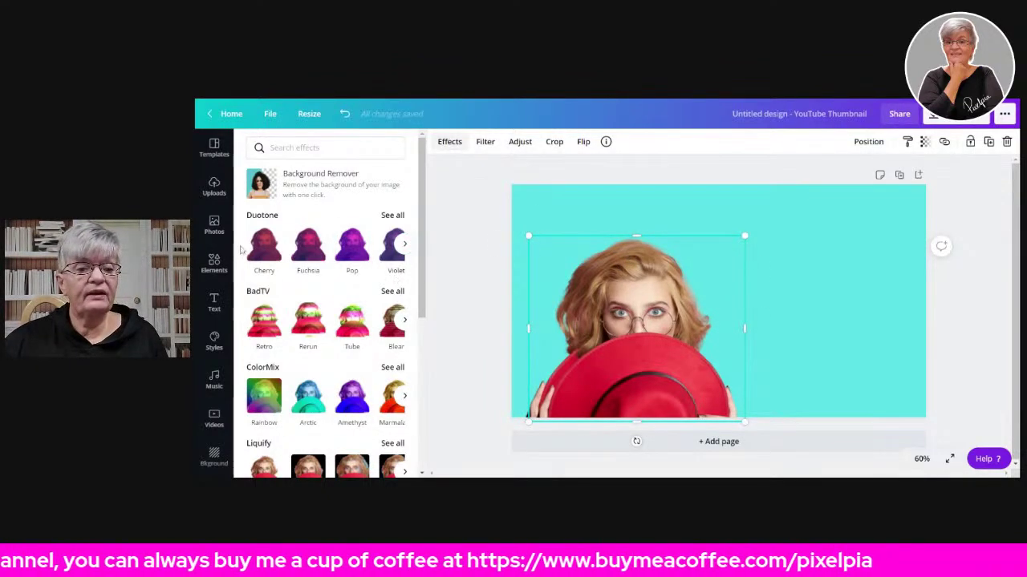
scroll(275, 264, down, 3)
scroll(354, 272, up, 3)
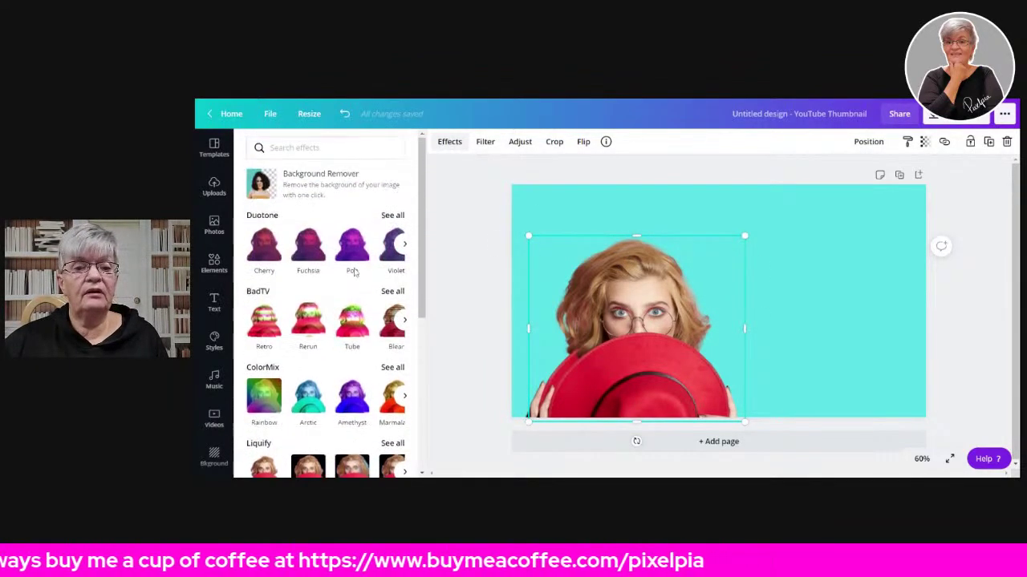
click(269, 248)
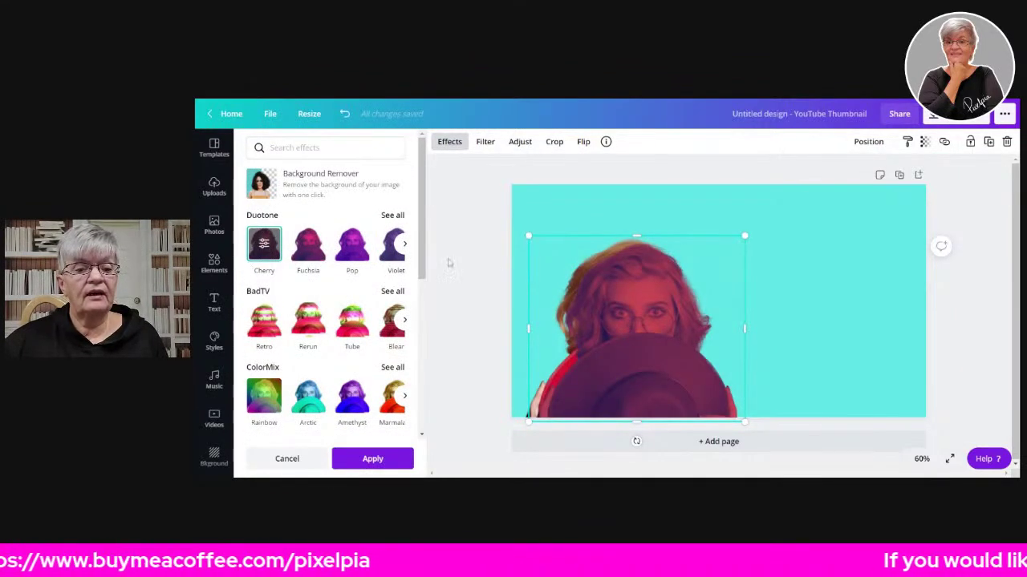
- Set both duotone Highlights and Shadows colours to #FFFFFF, making a white silhouette
click(264, 250)
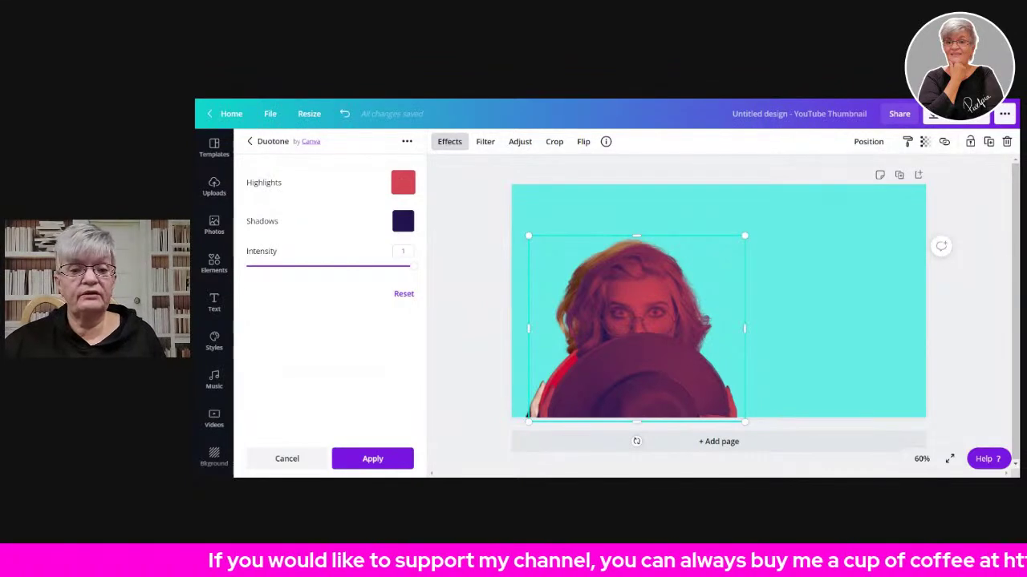
click(403, 182)
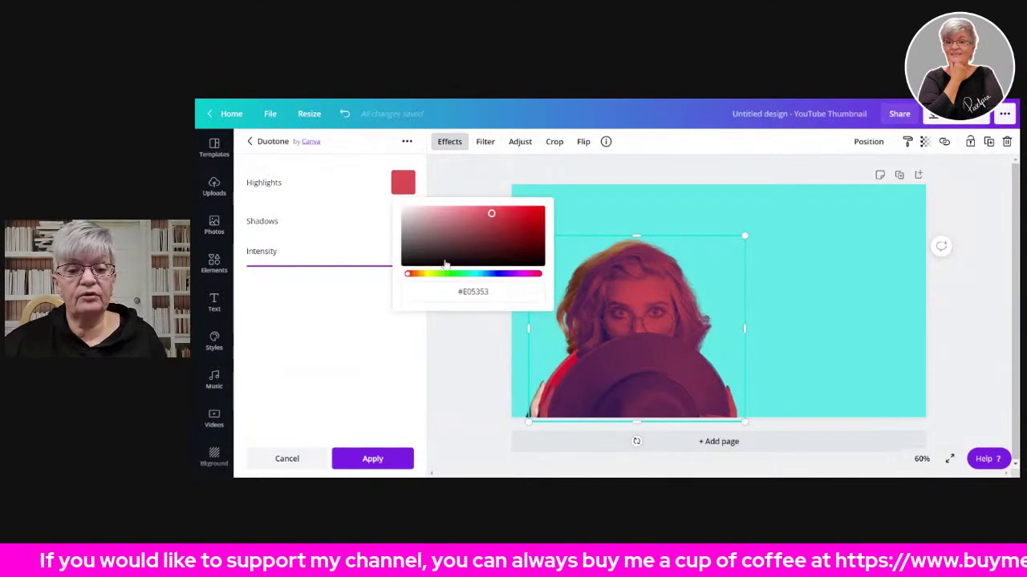
click(473, 292)
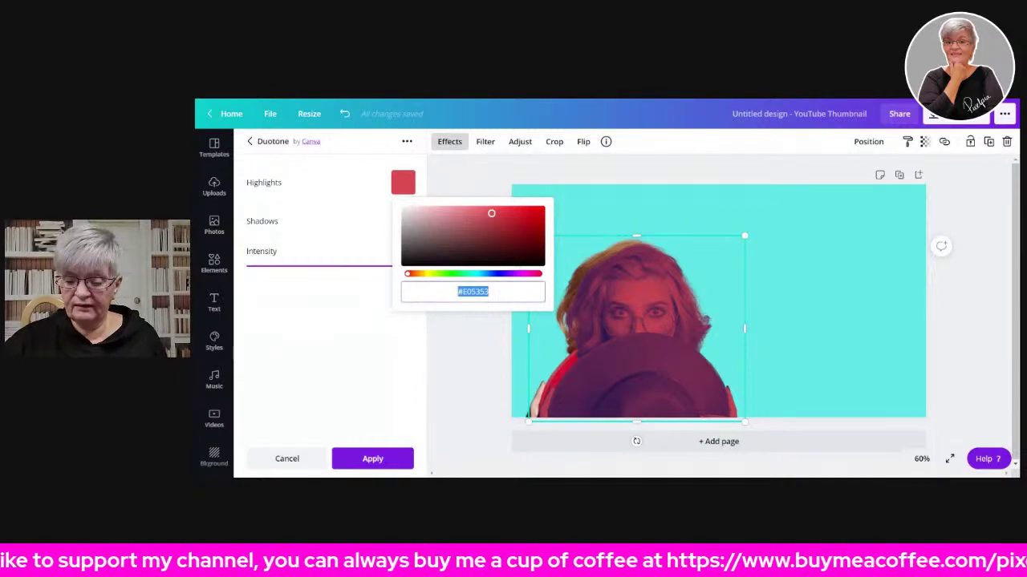
text(FFFFFF)
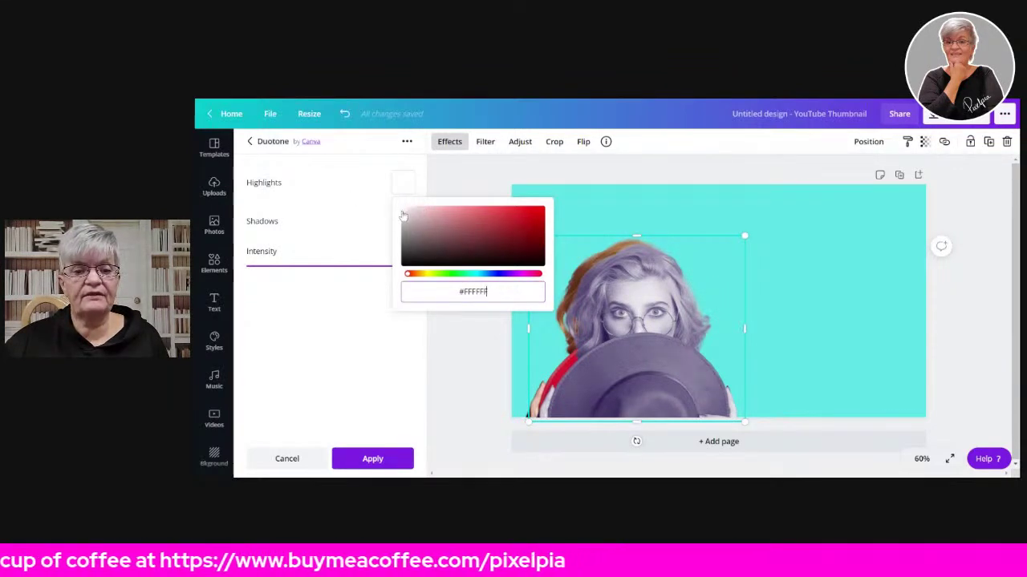
click(355, 198)
click(405, 223)
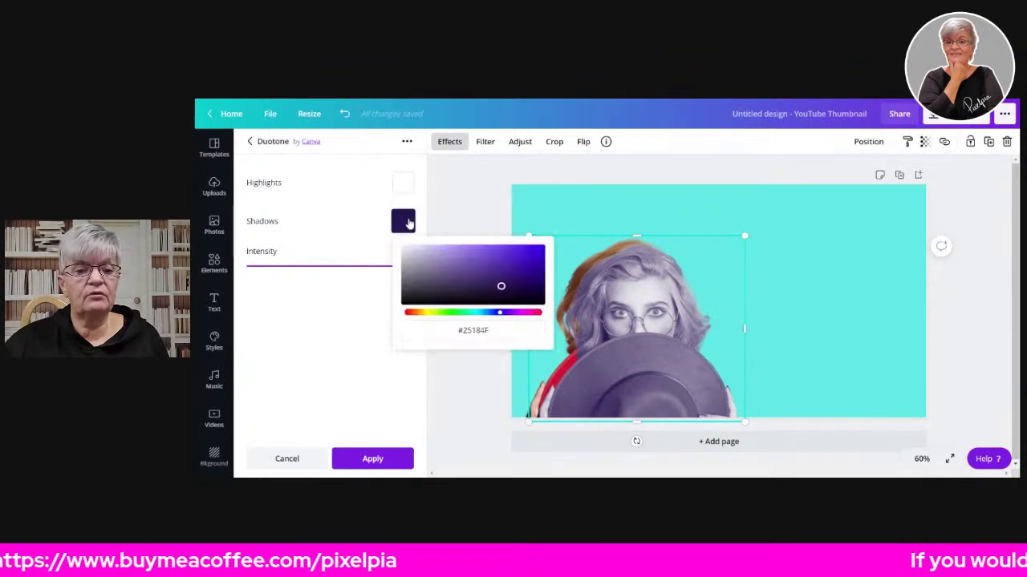
click(404, 252)
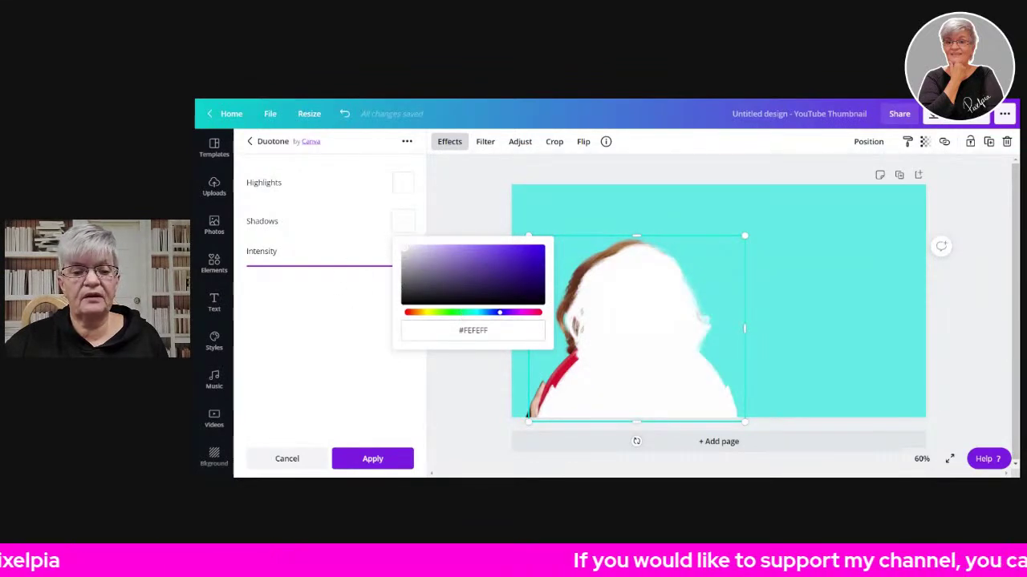
click(473, 330)
text(#FFFFFF)
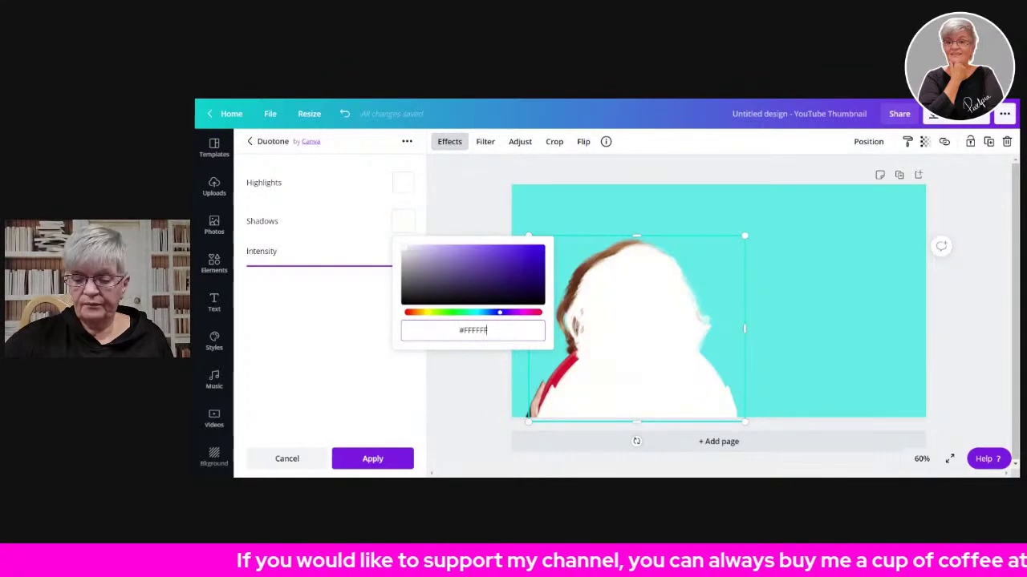
key(Return)
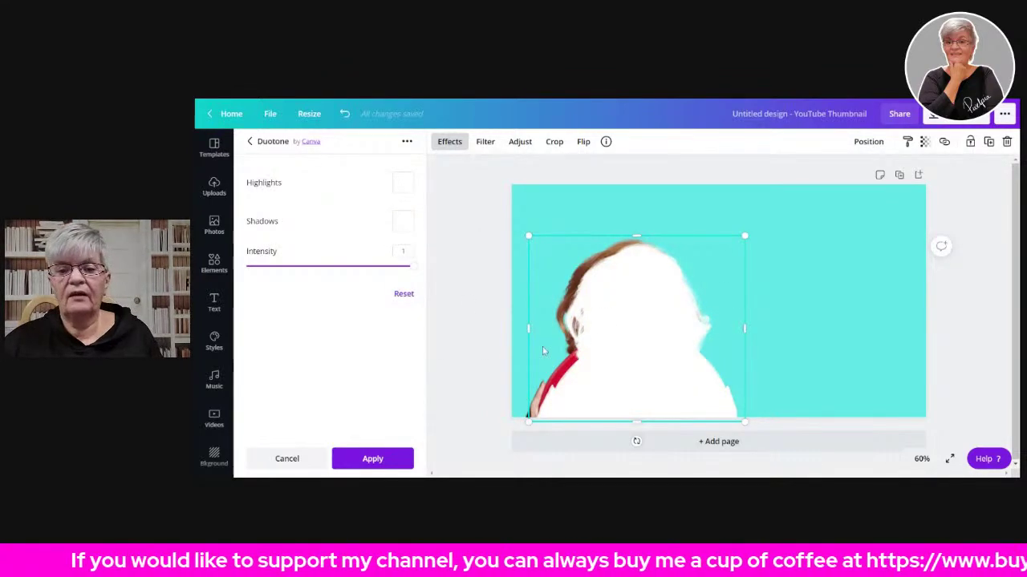
- Enlarge and reposition the white silhouette, then send it behind the woman photo
drag(651, 323, 640, 317)
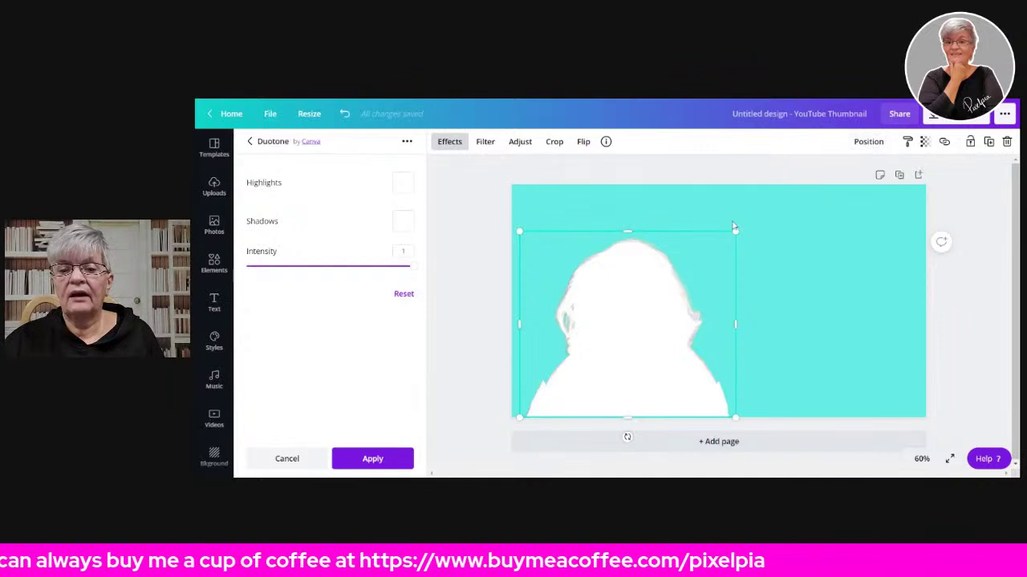
drag(738, 229, 760, 229)
drag(614, 284, 611, 285)
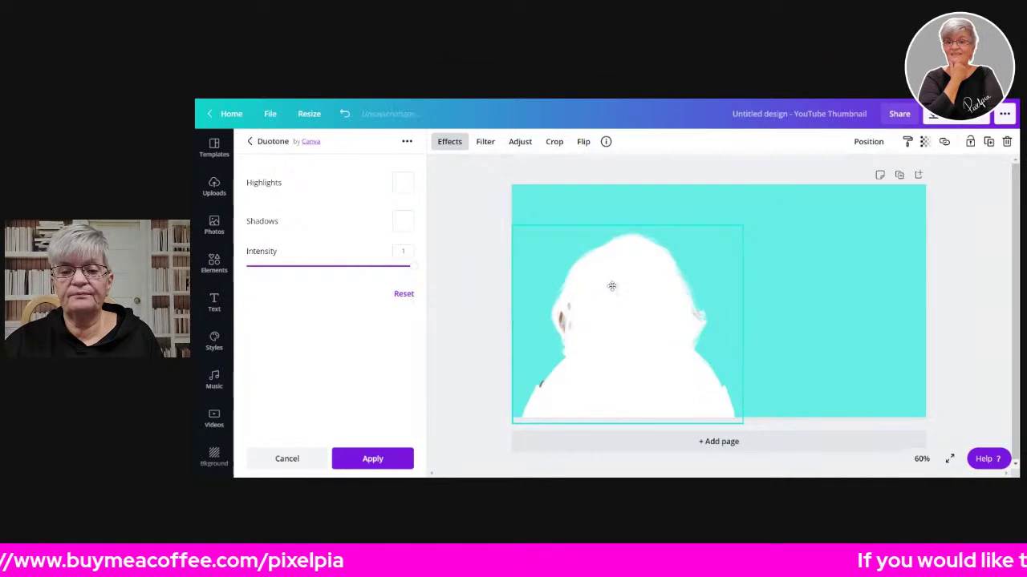
click(867, 142)
click(828, 175)
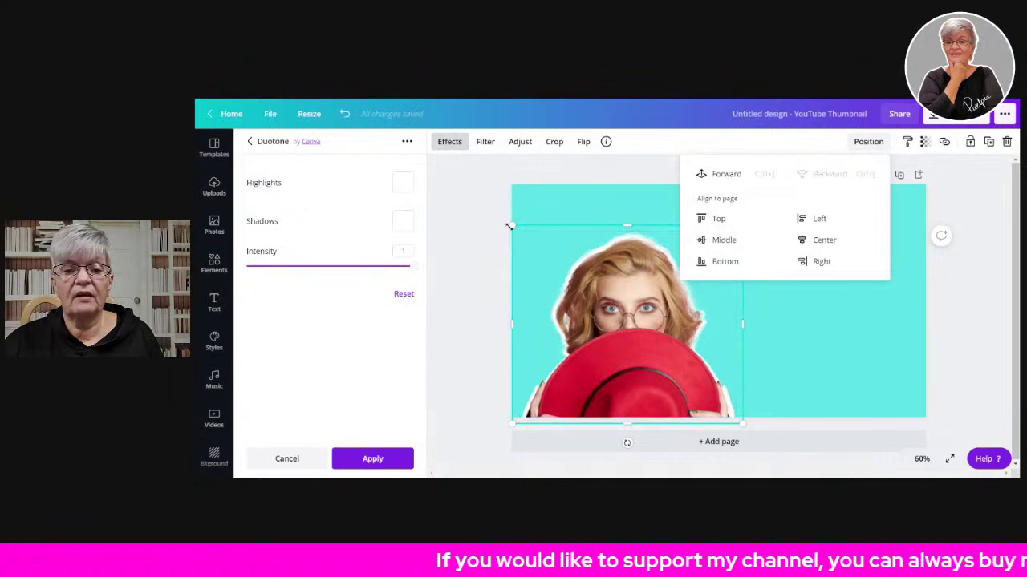
- Widen the silhouette slightly at the top to preview the white outline around her
drag(510, 224, 508, 222)
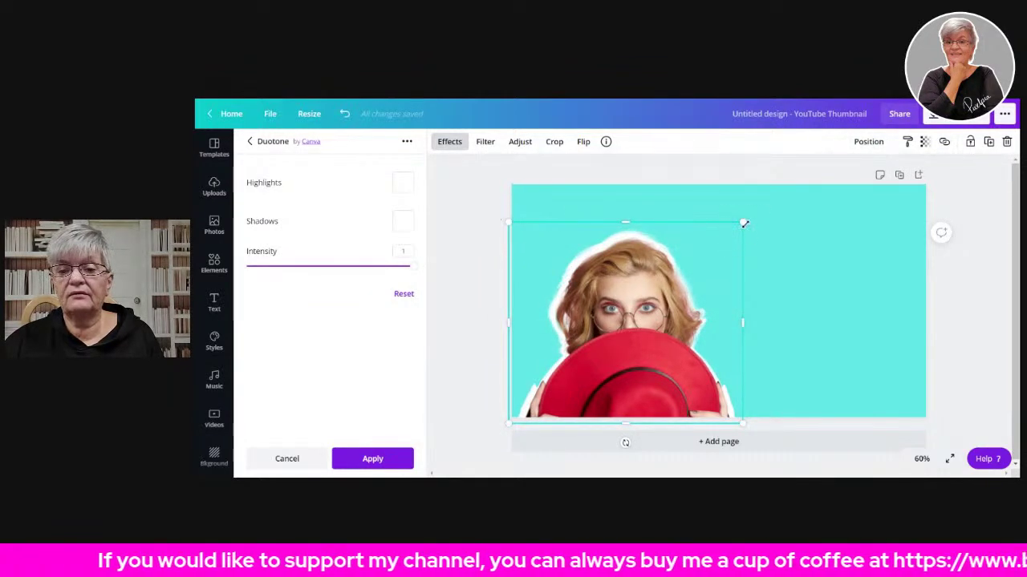
drag(742, 223, 748, 218)
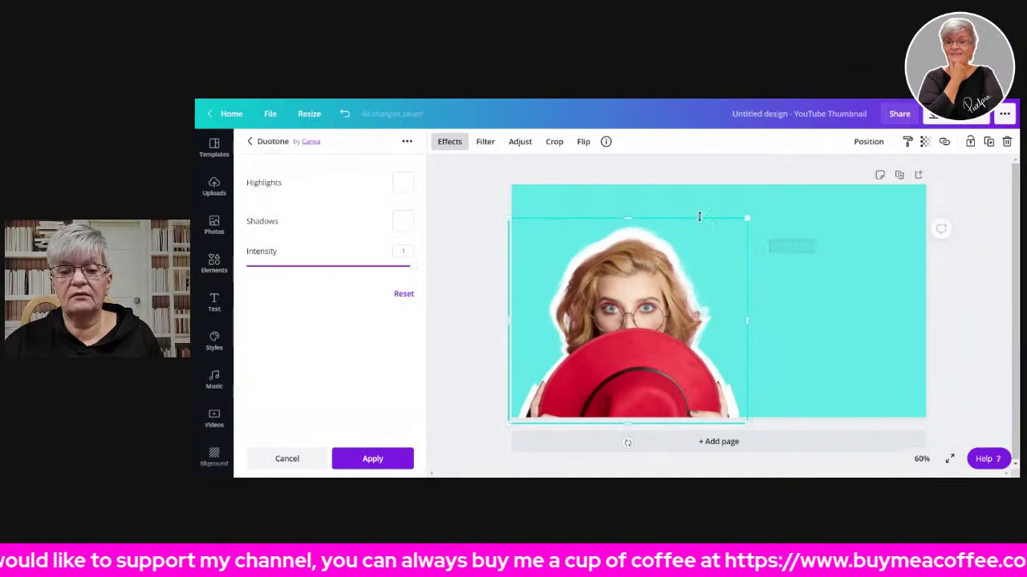
click(965, 297)
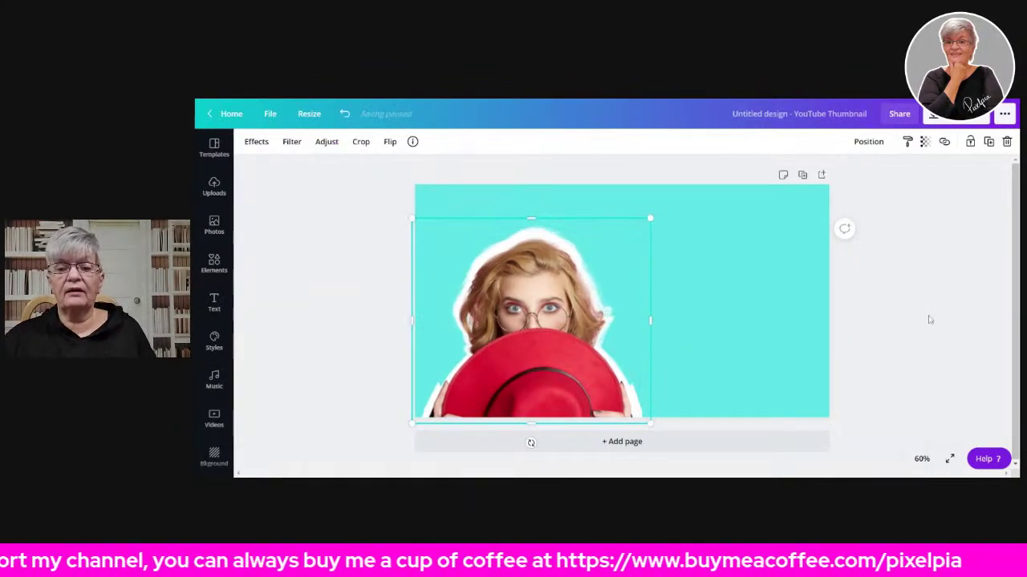
click(906, 317)
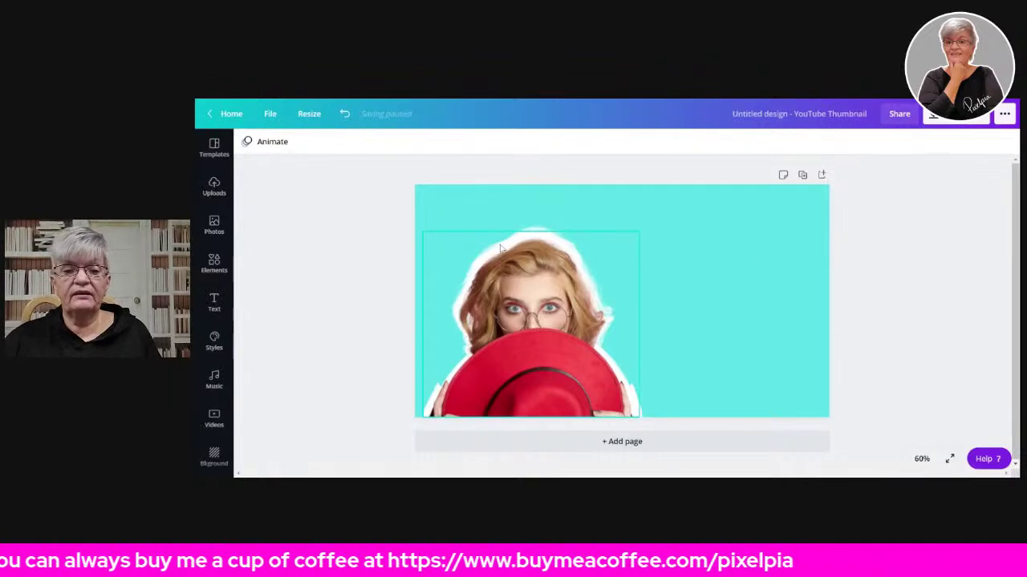
click(535, 239)
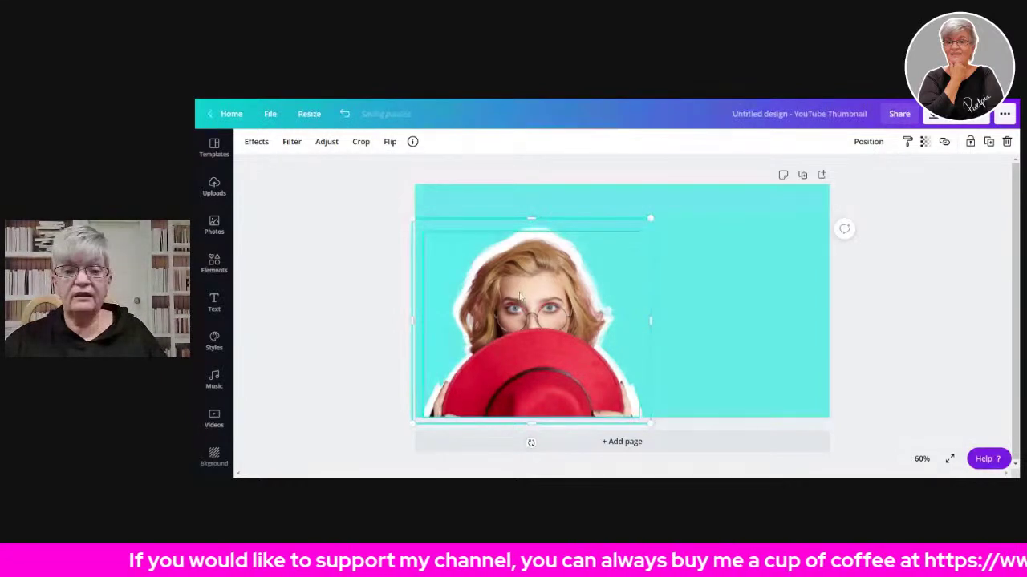
- Select both woman images and group them, then undo the grouping
shift+click(521, 293)
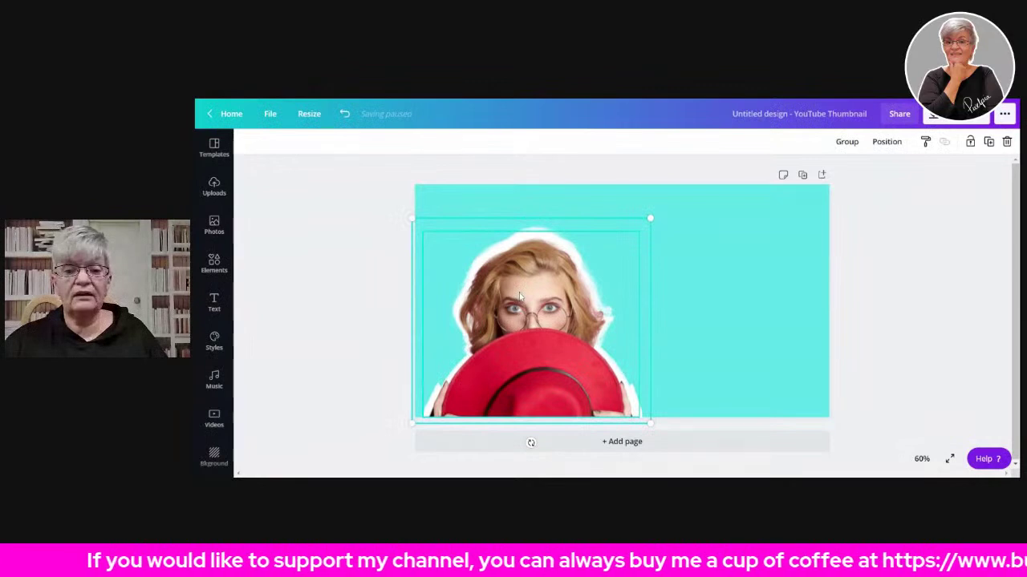
click(845, 142)
click(554, 294)
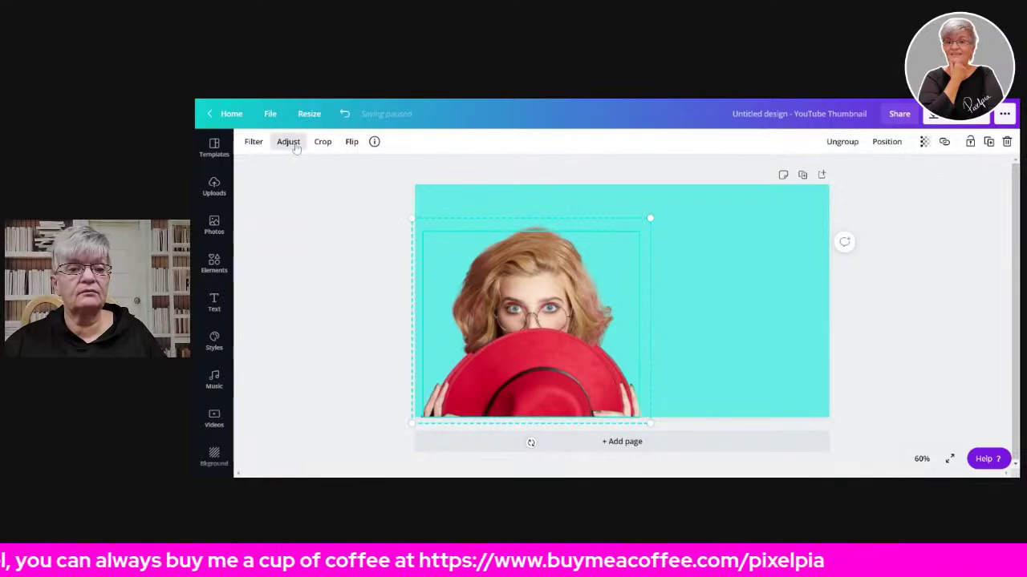
click(344, 113)
- Centre the back copy under the woman and enlarge it slightly
click(584, 237)
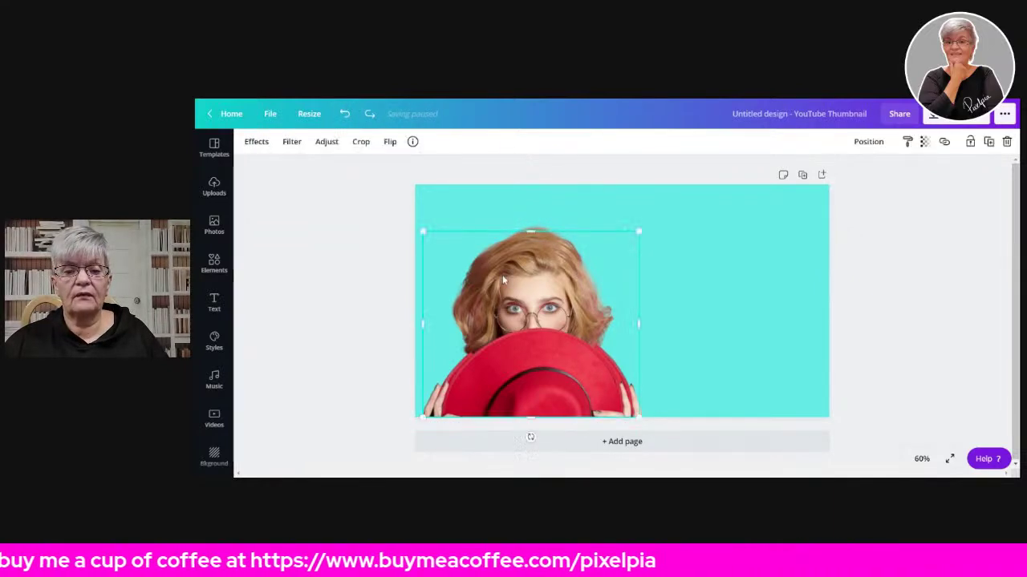
mouse_move(497, 271)
mouse_down()
mouse_move(584, 287)
mouse_move(500, 268)
mouse_move(504, 281)
mouse_up()
drag(536, 234, 532, 219)
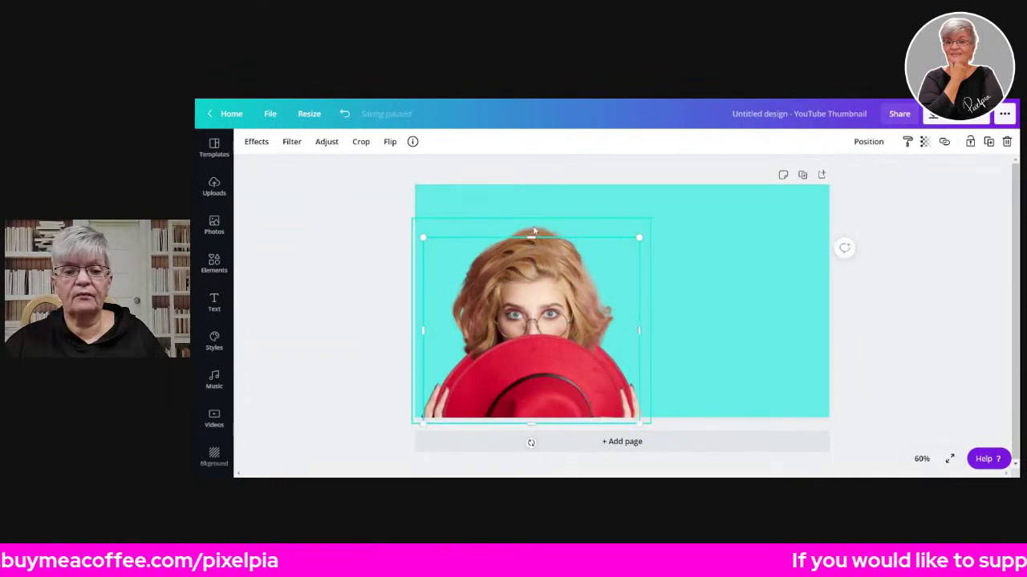
- Apply a Cherry duotone with Highlights and Shadows #FFFFFF to the back copy
click(256, 142)
click(264, 243)
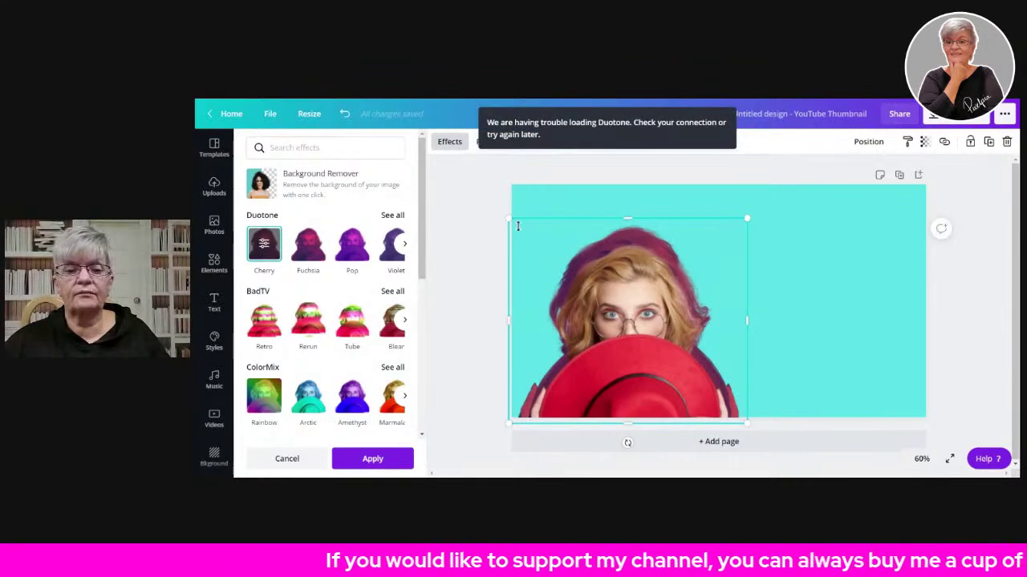
click(267, 247)
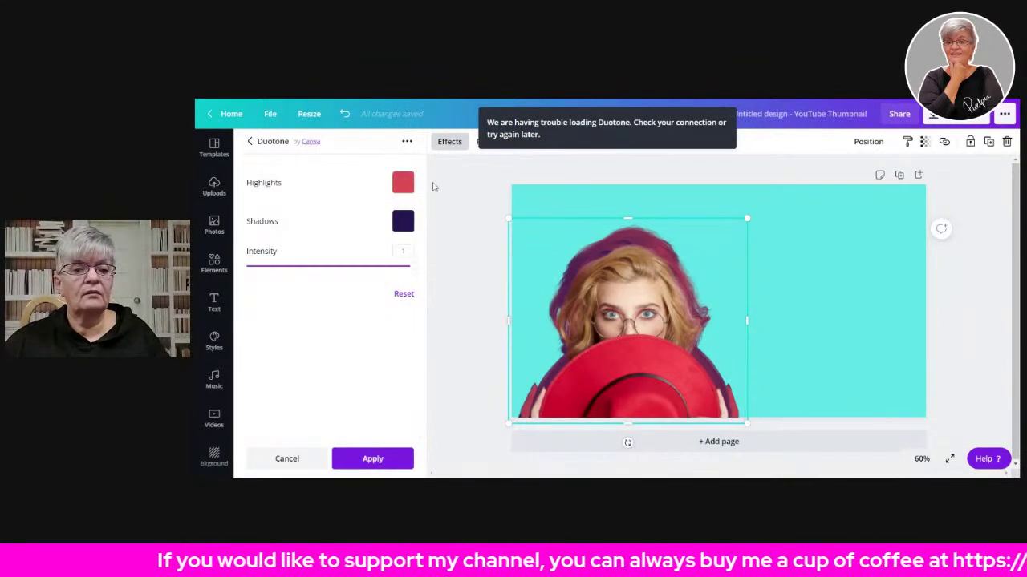
click(399, 184)
click(474, 295)
text(#FFFFFF)
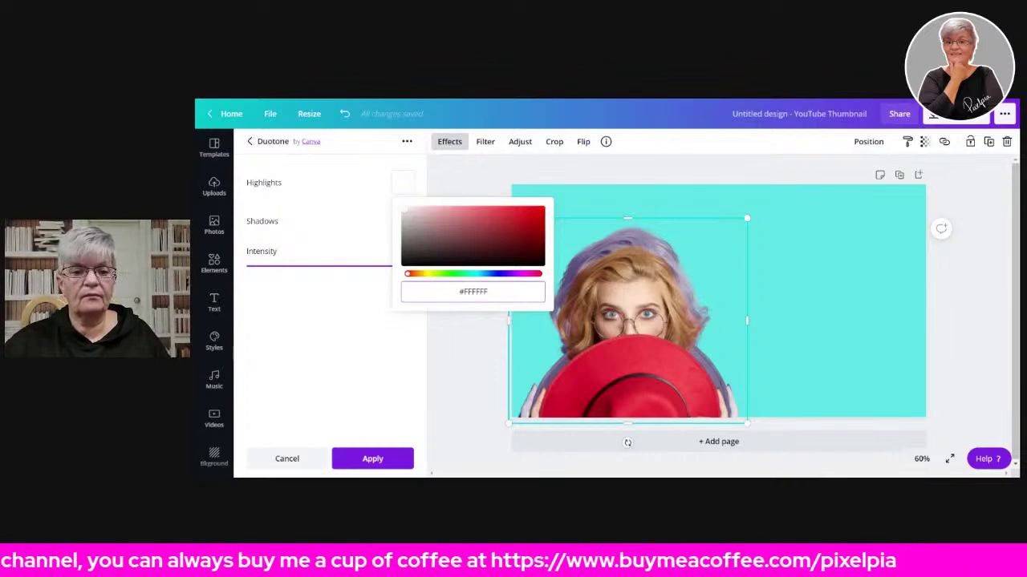
click(343, 237)
click(403, 224)
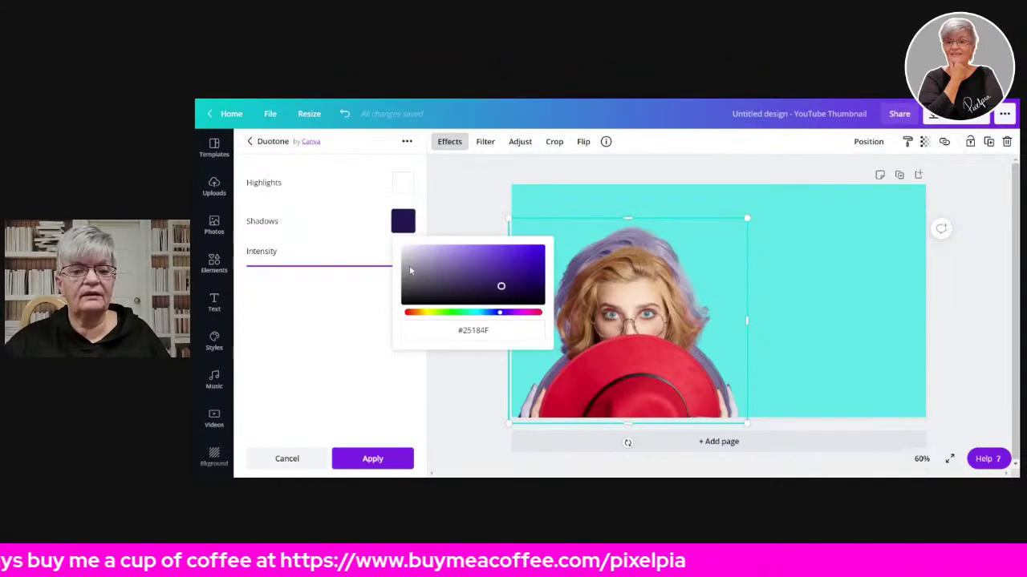
click(473, 330)
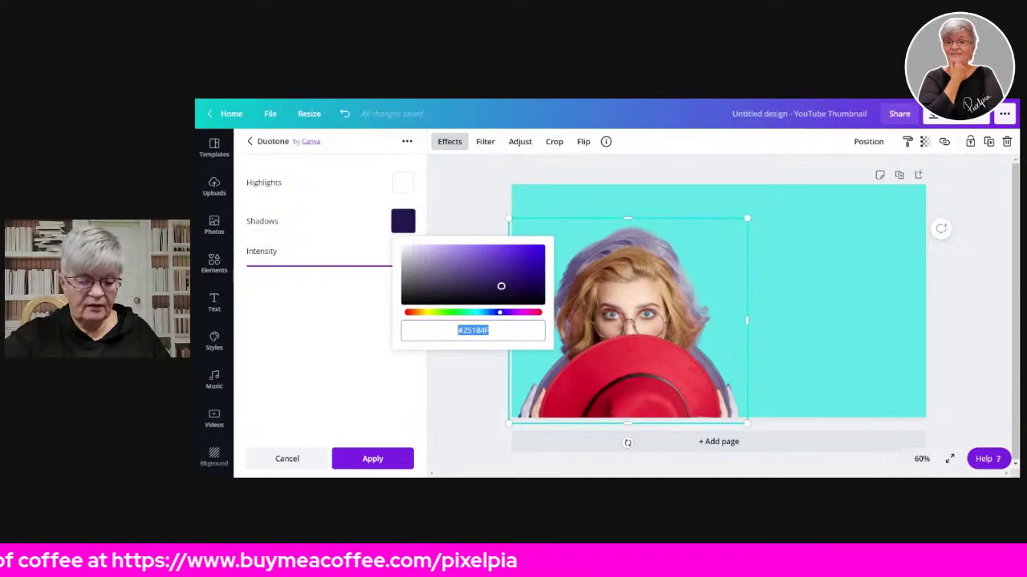
text(#ffffff)
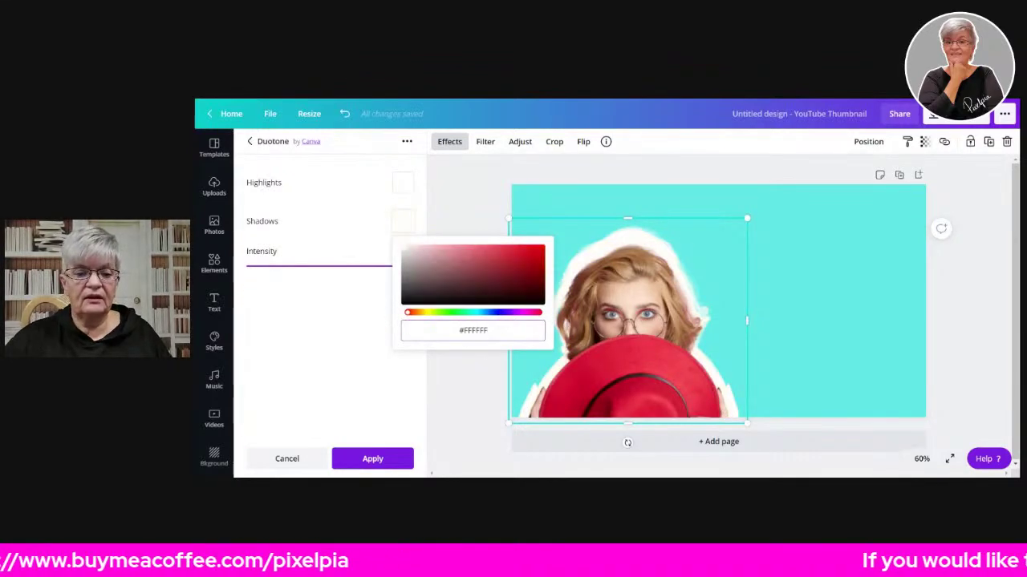
click(370, 458)
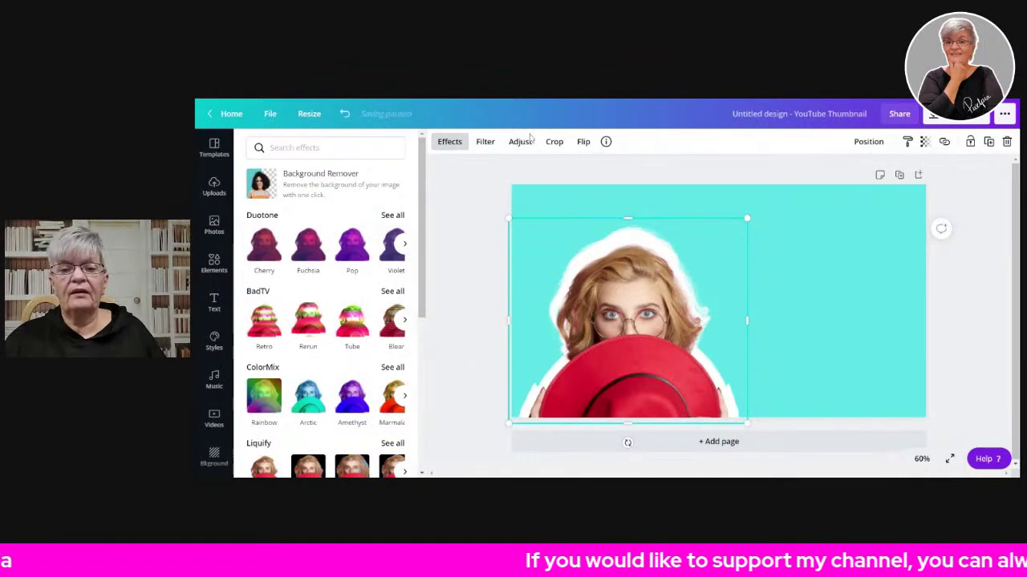
- Group the woman with her white silhouette and resize the group
shift+click(594, 305)
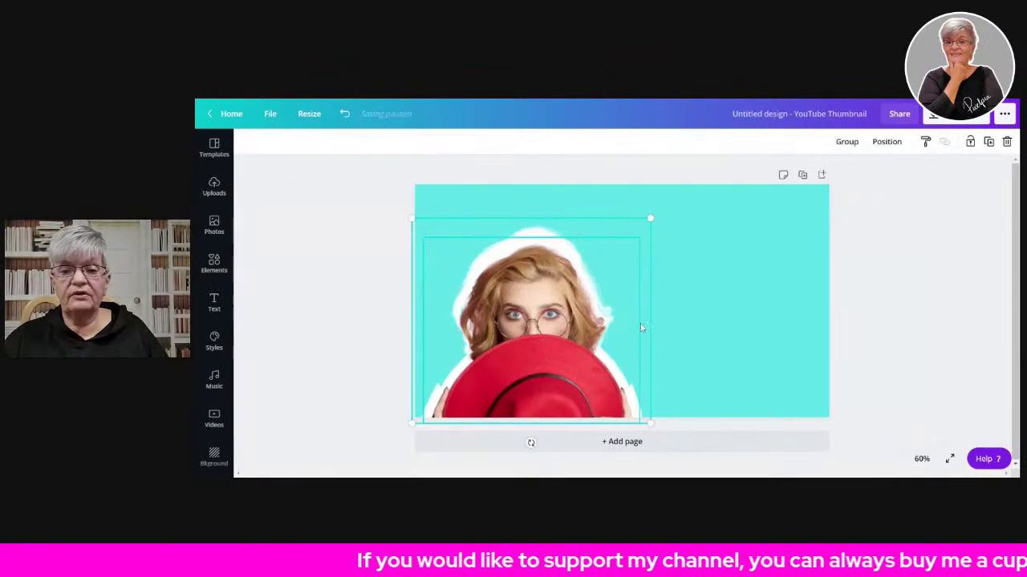
click(848, 142)
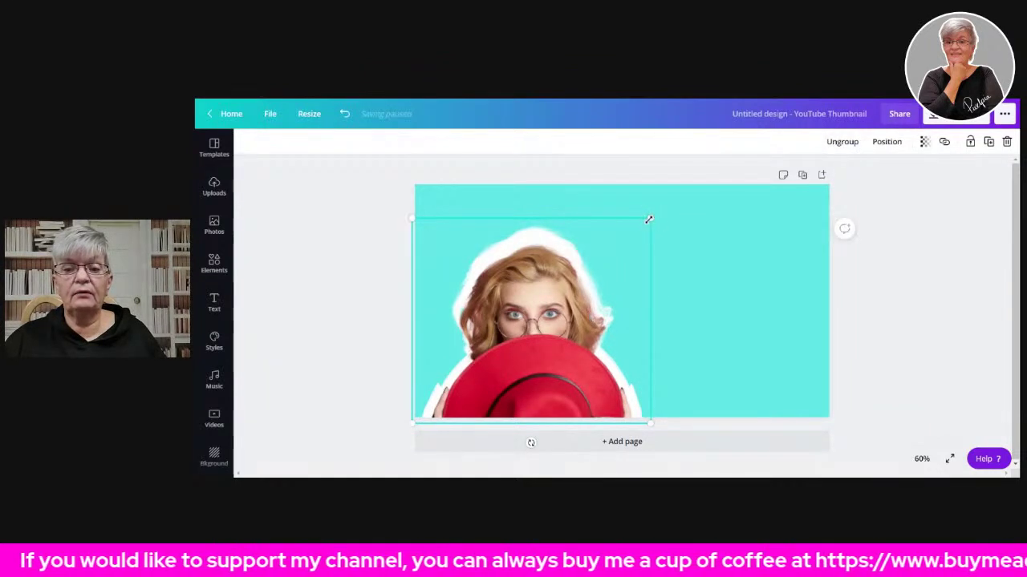
drag(651, 218, 646, 300)
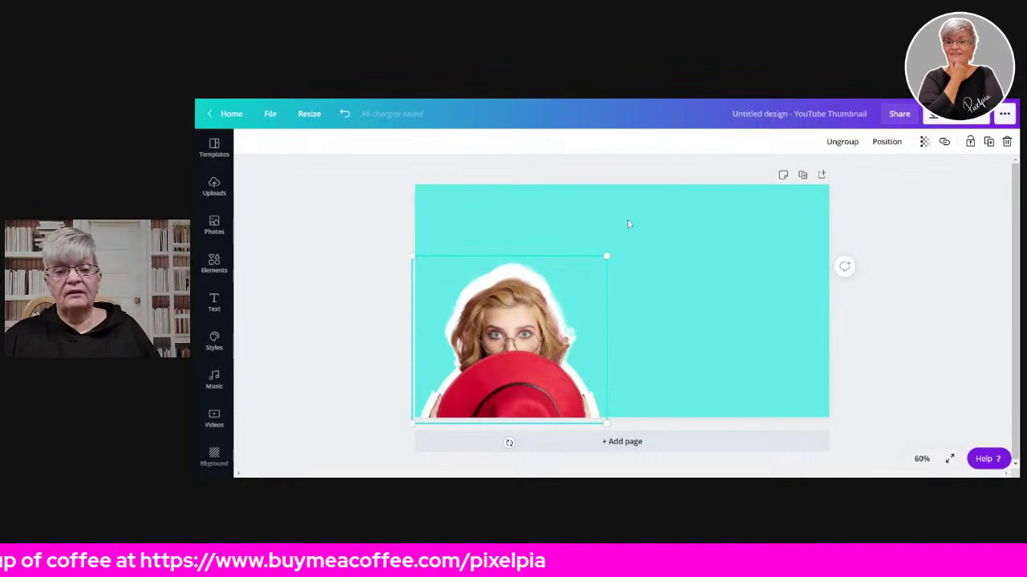
drag(606, 256, 663, 210)
click(974, 287)
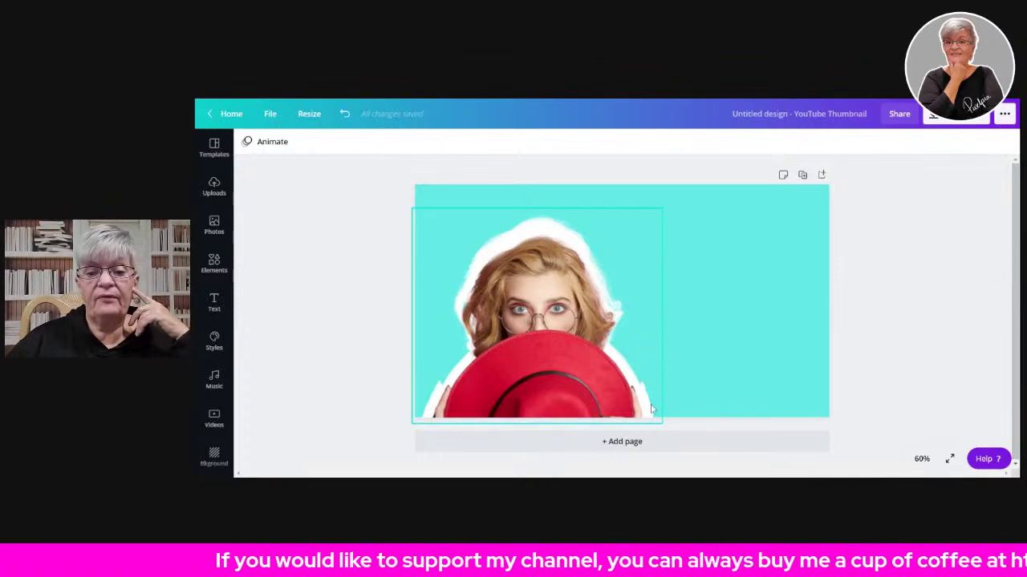
- Enlarge the outlined woman further and nudge her up and left
click(552, 314)
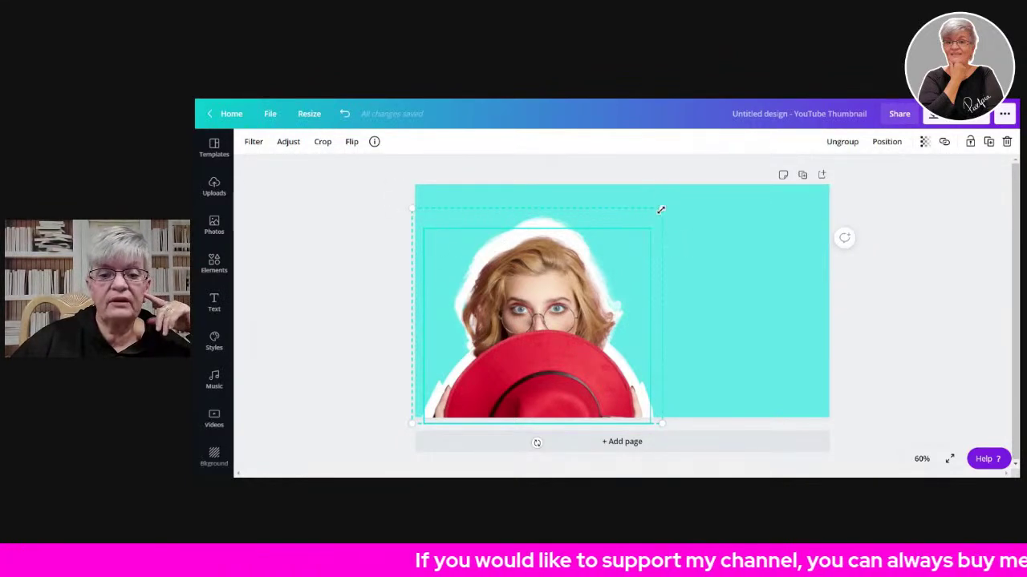
click(887, 278)
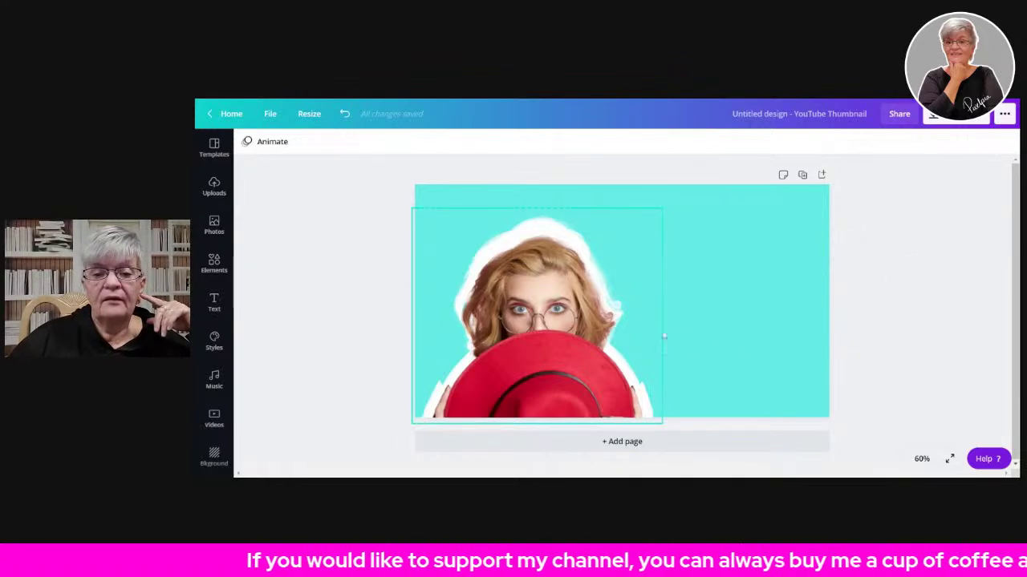
click(472, 301)
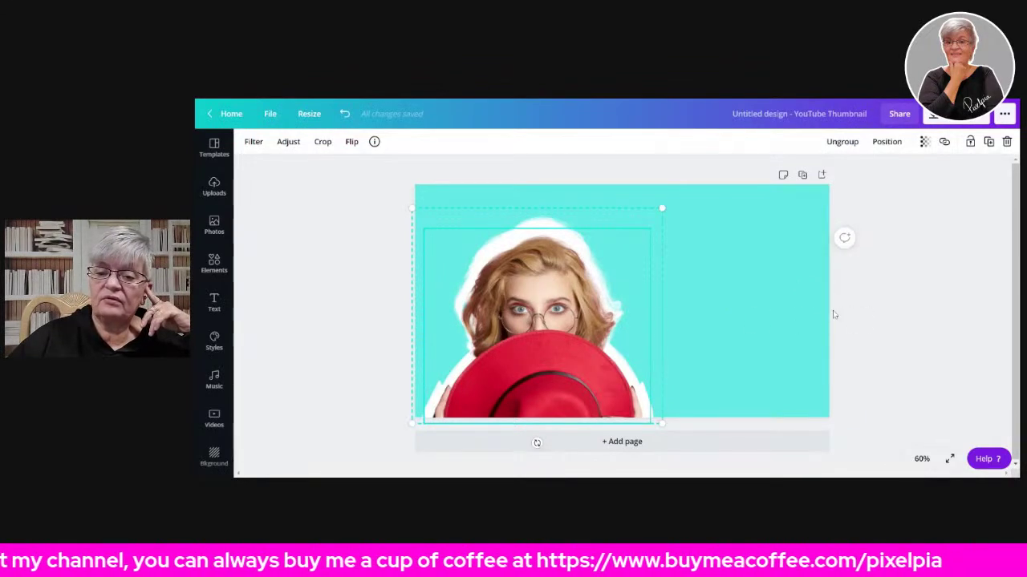
drag(659, 210, 715, 211)
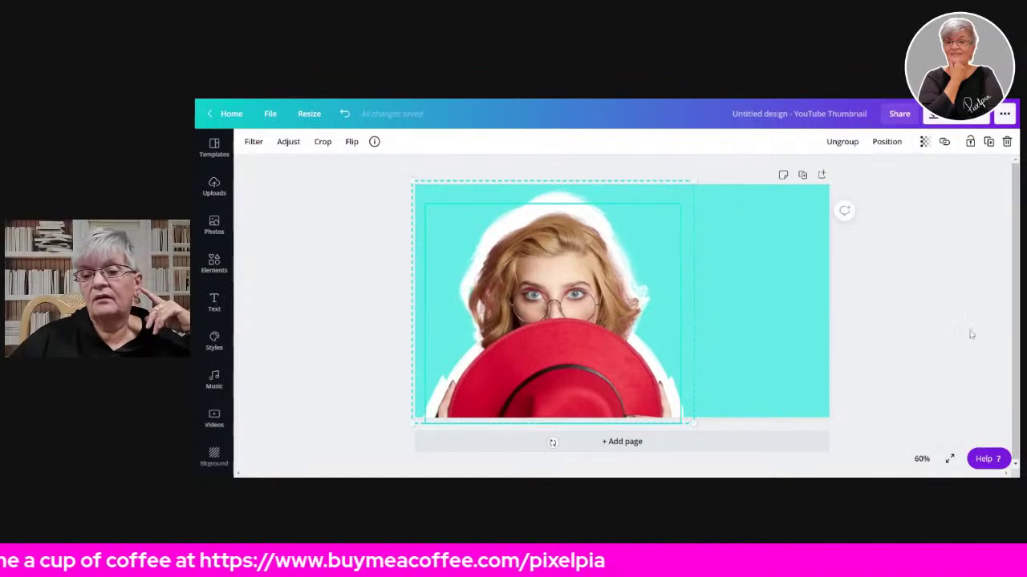
click(962, 311)
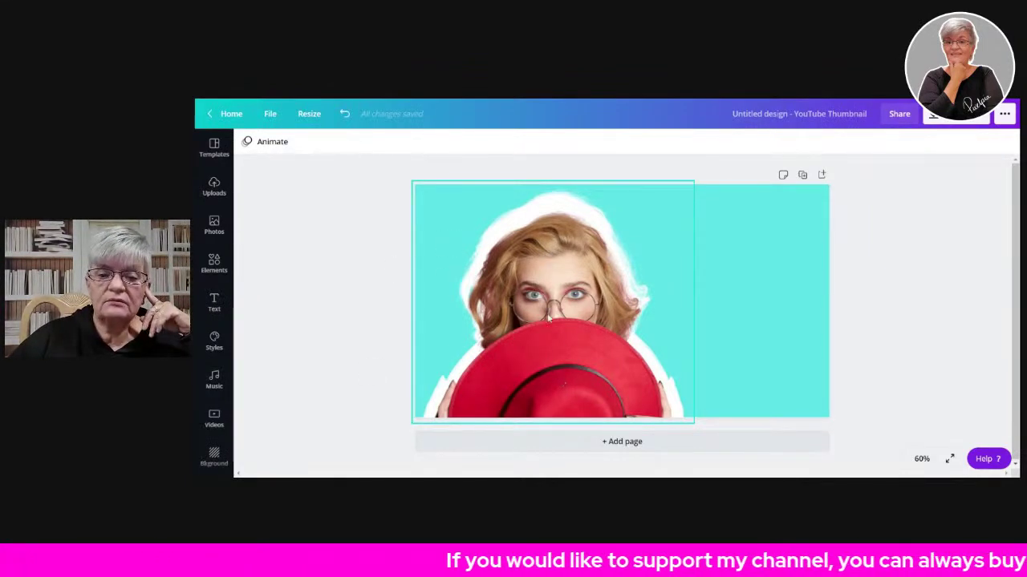
drag(564, 280, 550, 273)
click(888, 271)
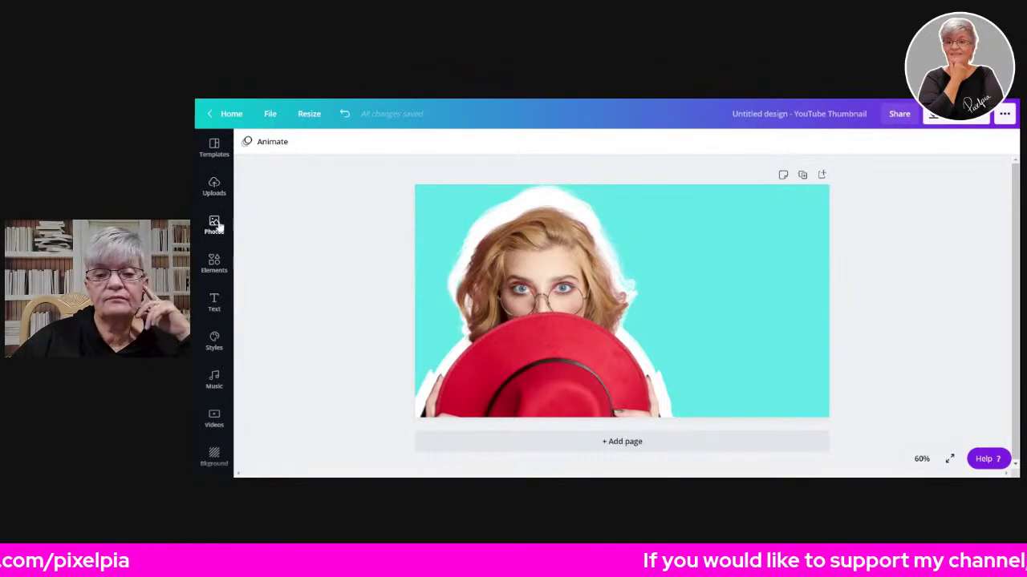
- Add the red 'Stay Fearless' font combination, shrink it to size 98.7, place it upper right
click(214, 304)
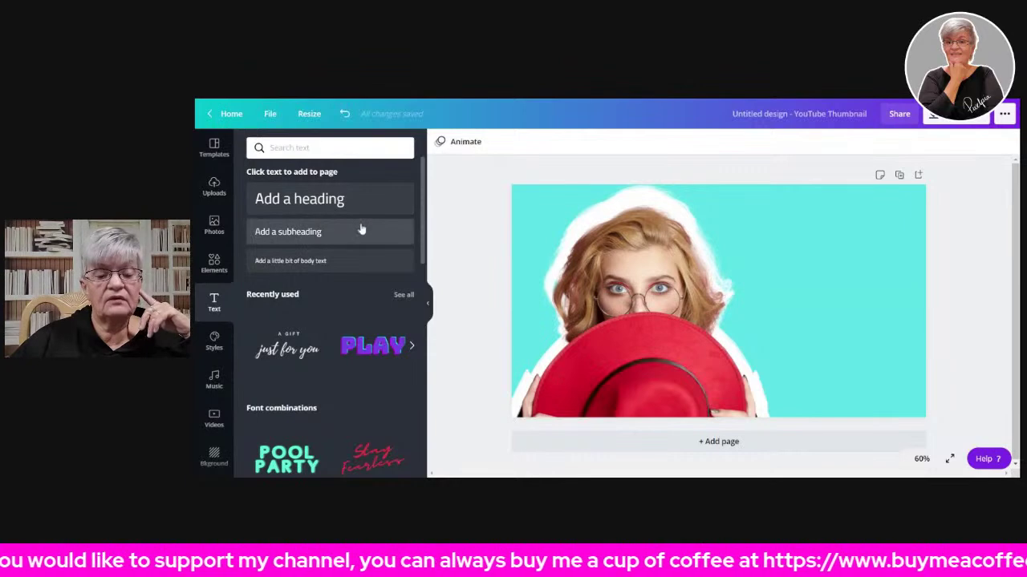
scroll(337, 241, down, 3)
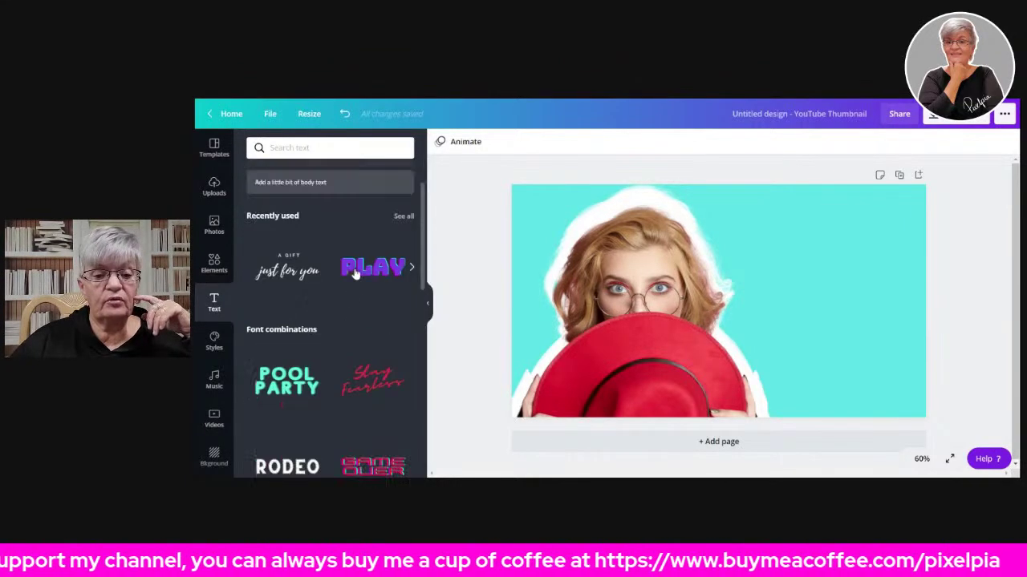
scroll(341, 222, up, 3)
scroll(341, 222, down, 5)
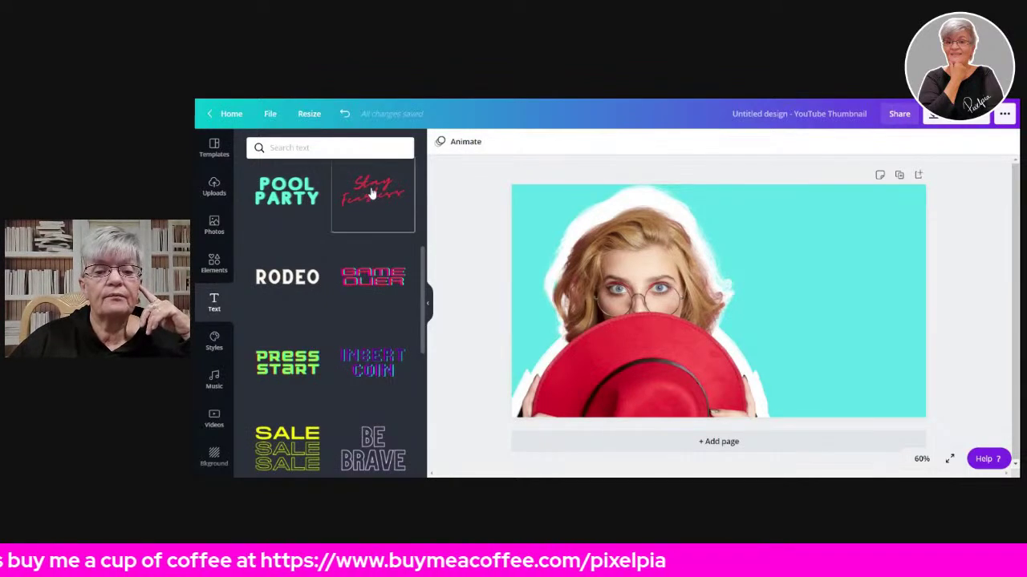
click(371, 194)
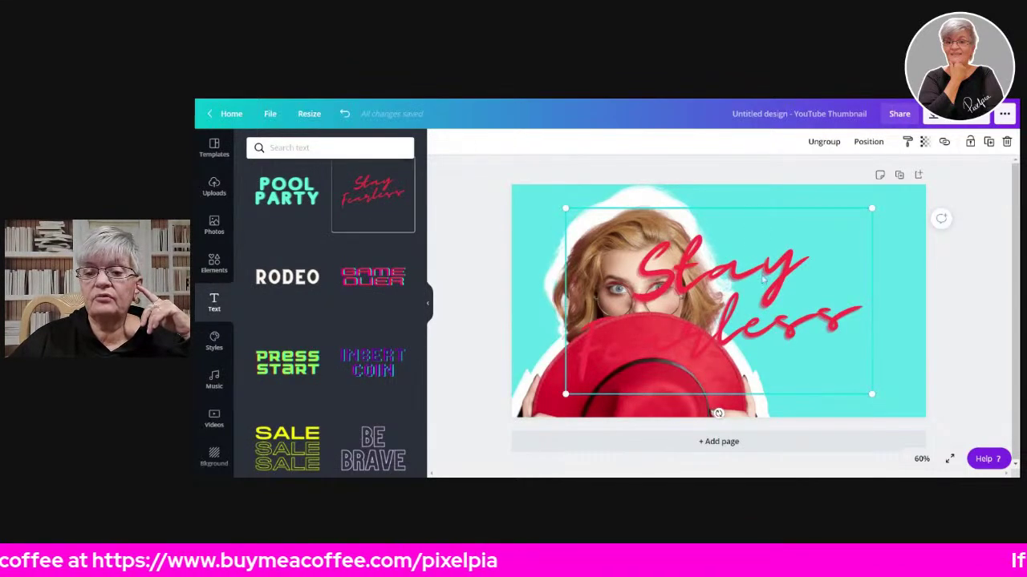
drag(736, 278, 788, 260)
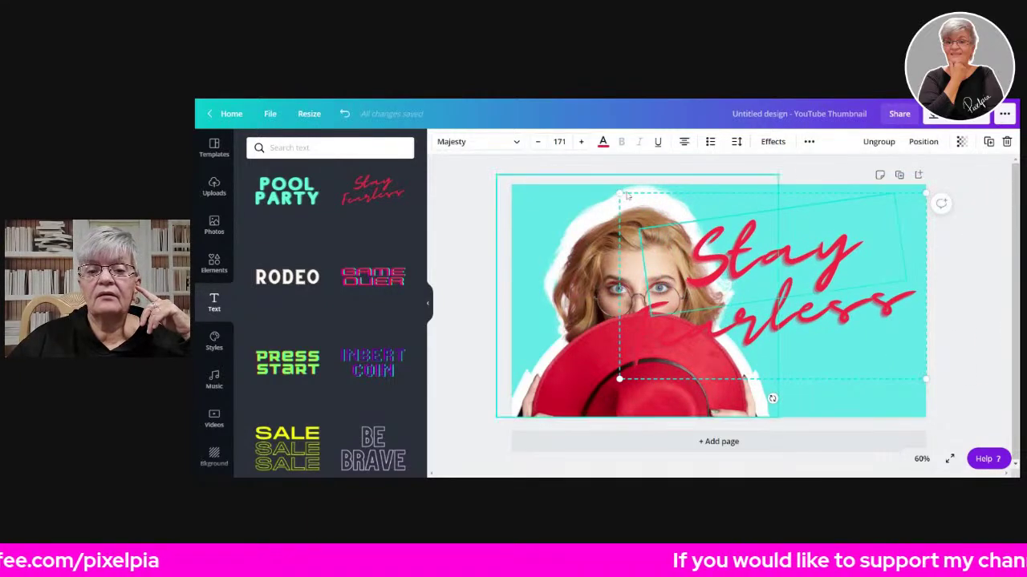
drag(620, 193, 777, 227)
drag(810, 319, 797, 248)
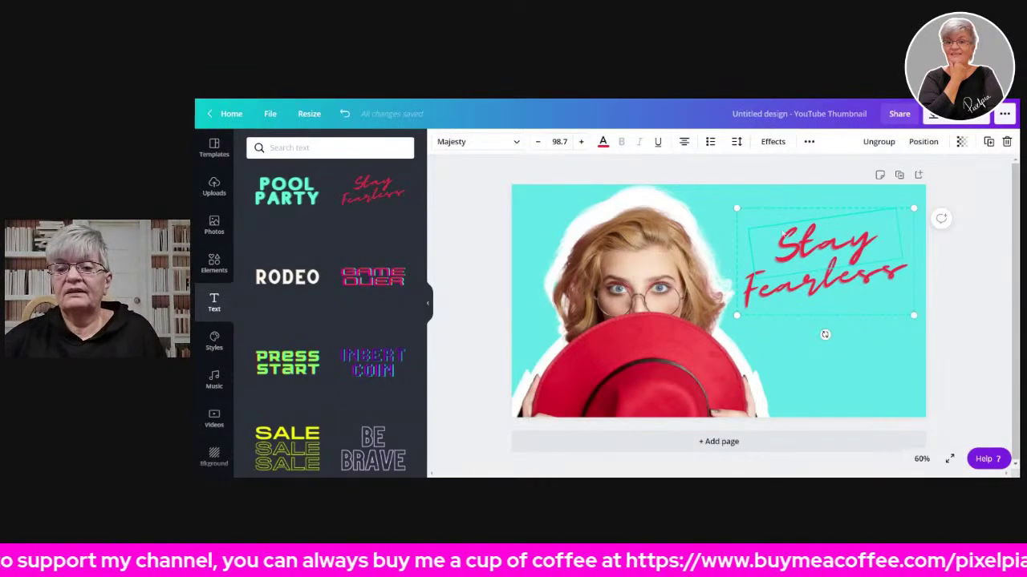
- Split 'Stay Fearless' into separate words, then enlarge 'Fearless' and move it right
click(886, 143)
click(987, 286)
click(817, 246)
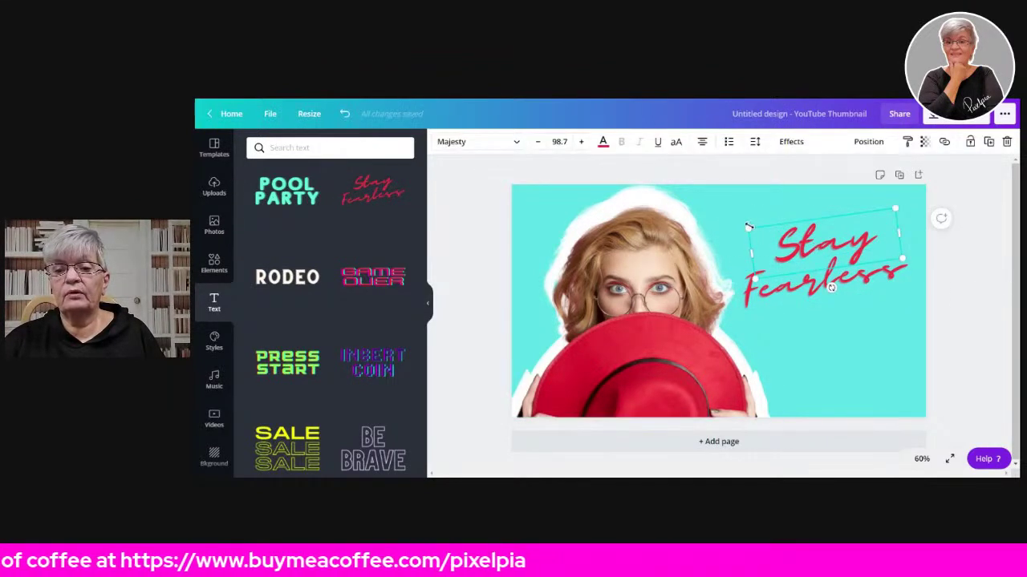
click(786, 299)
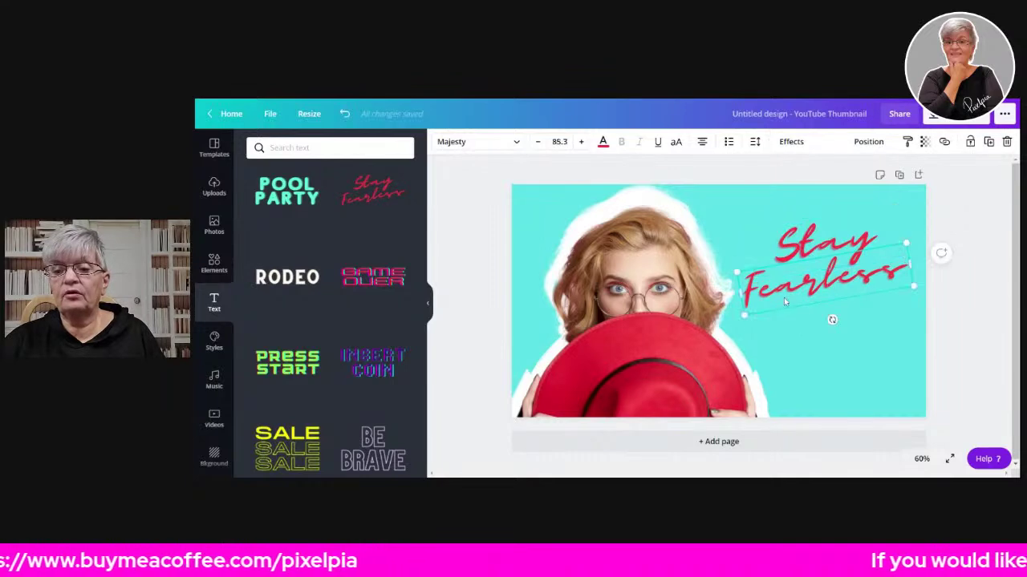
drag(730, 316, 705, 361)
drag(807, 337, 833, 344)
- Fine-tune the size and position of 'Fearless', then select all the 'Stay' text
drag(709, 286, 742, 290)
drag(806, 311, 792, 310)
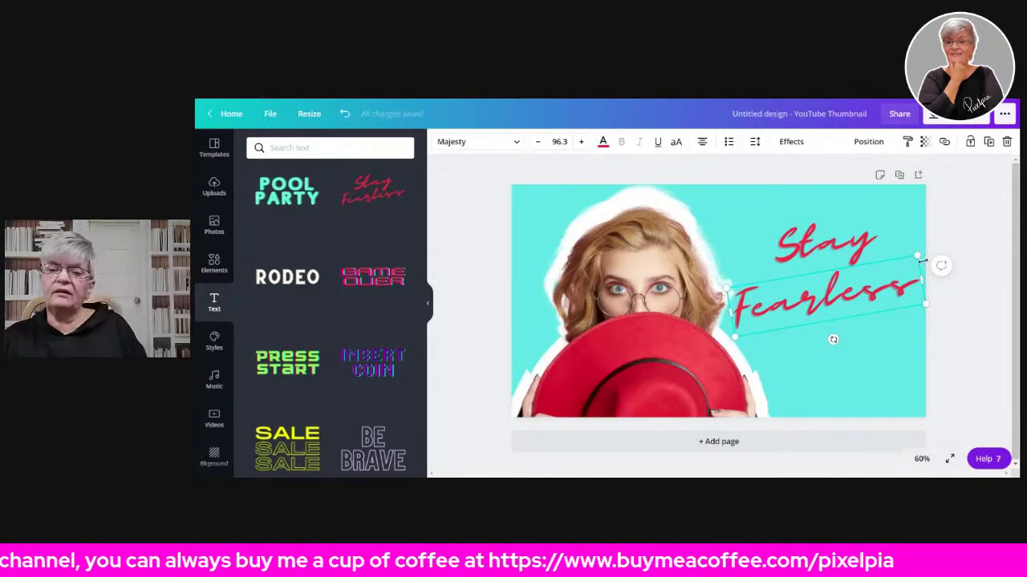
click(842, 242)
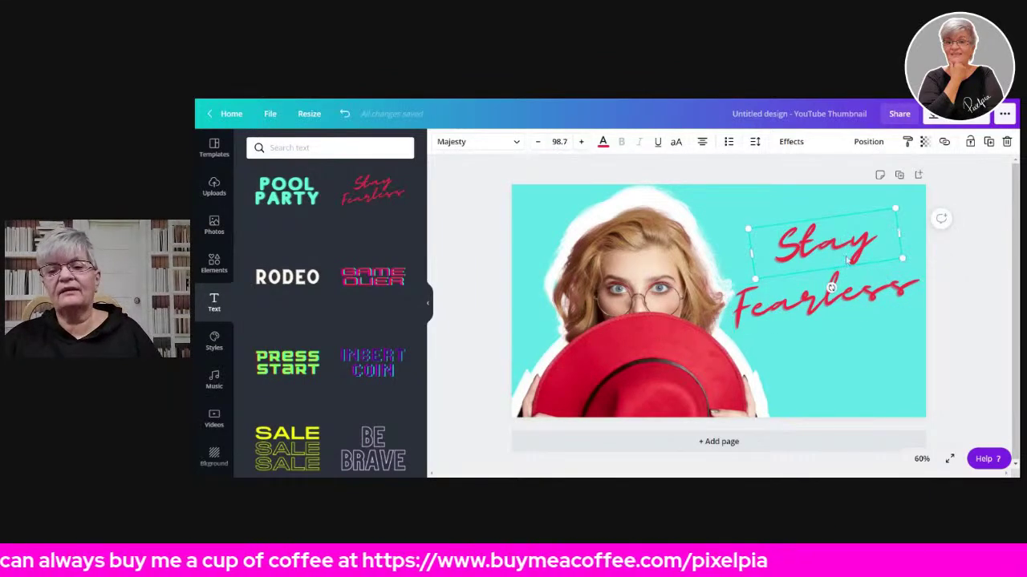
double_click(802, 252)
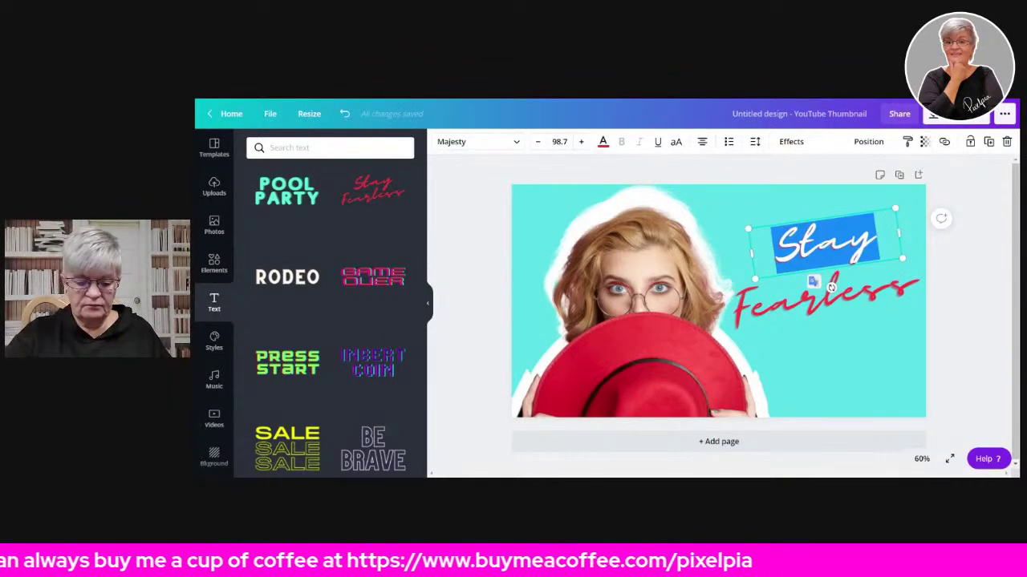
- Overwrite 'Stay' with 'Choose' and 'Fearless' with 'Hat' in the red script title
text(Choose)
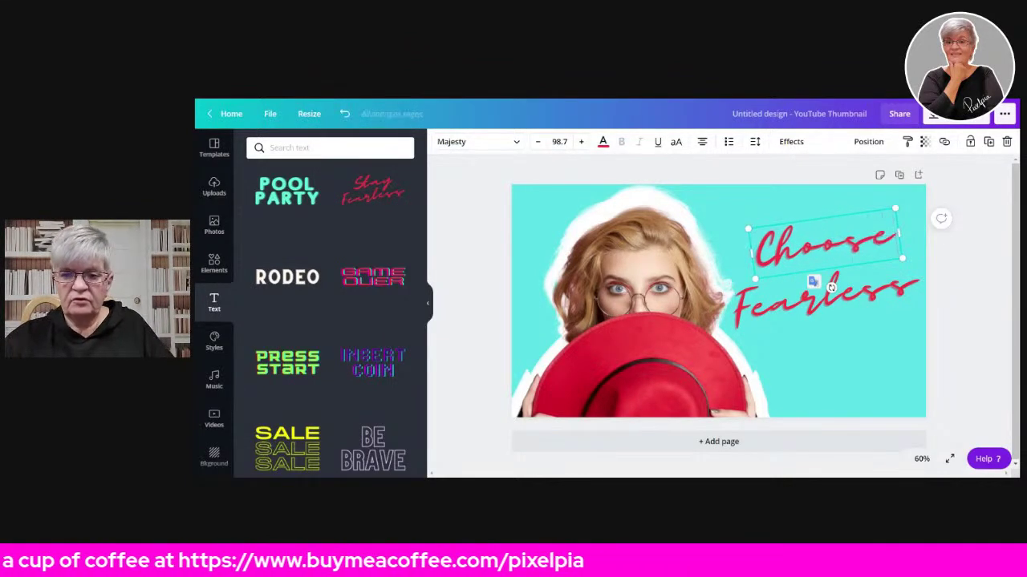
click(857, 301)
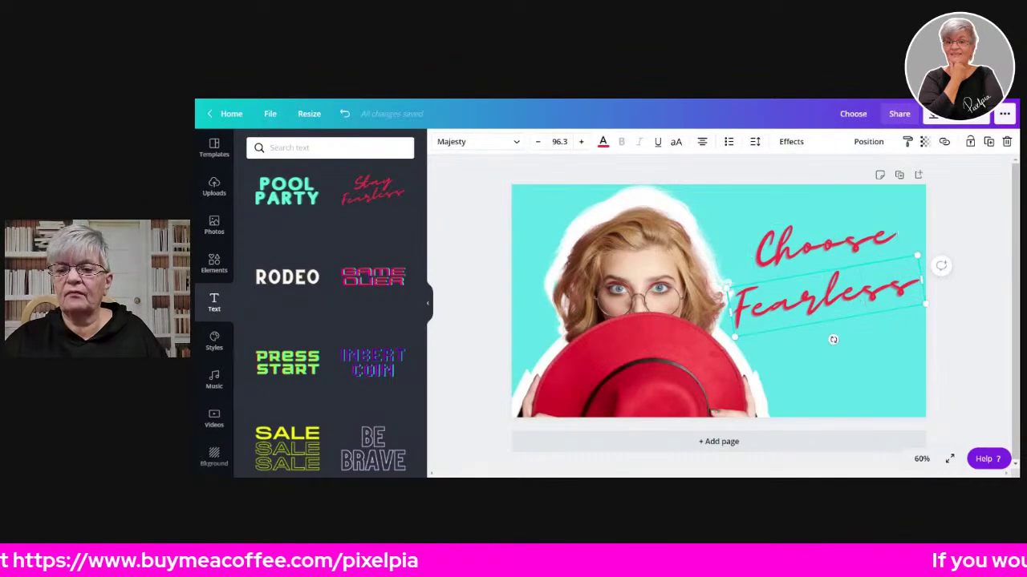
key(Return)
text(Ha)
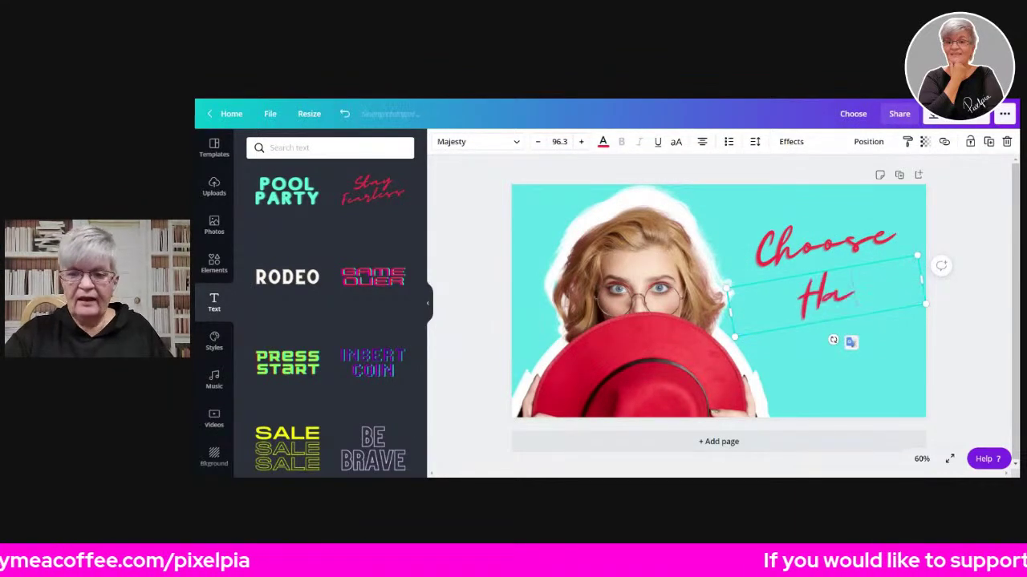
text(t)
- Move the second line below Hat, retype it 'choice?', widen it and place it under Hat
click(802, 248)
drag(823, 248, 831, 338)
key(Return)
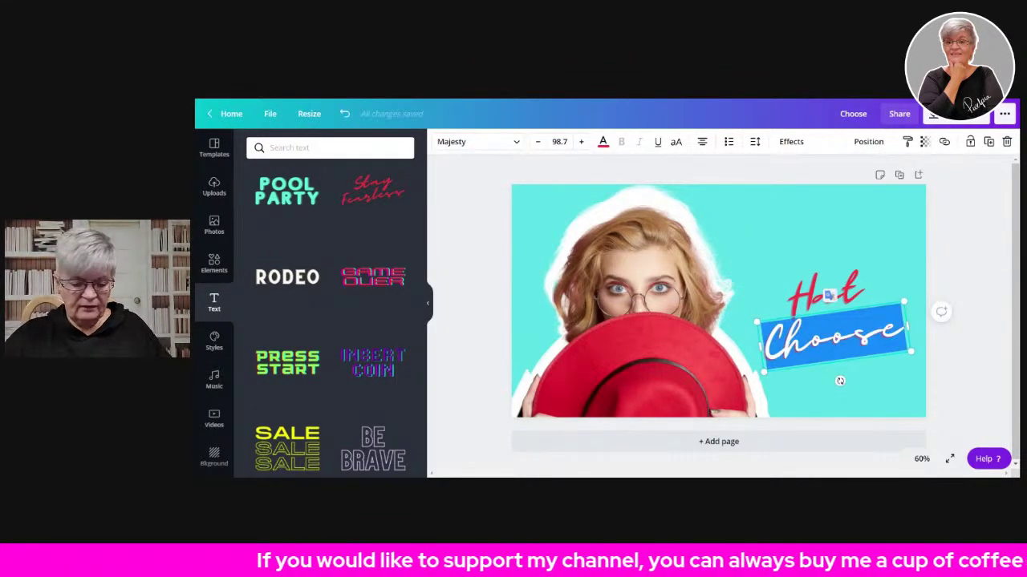
text(choic)
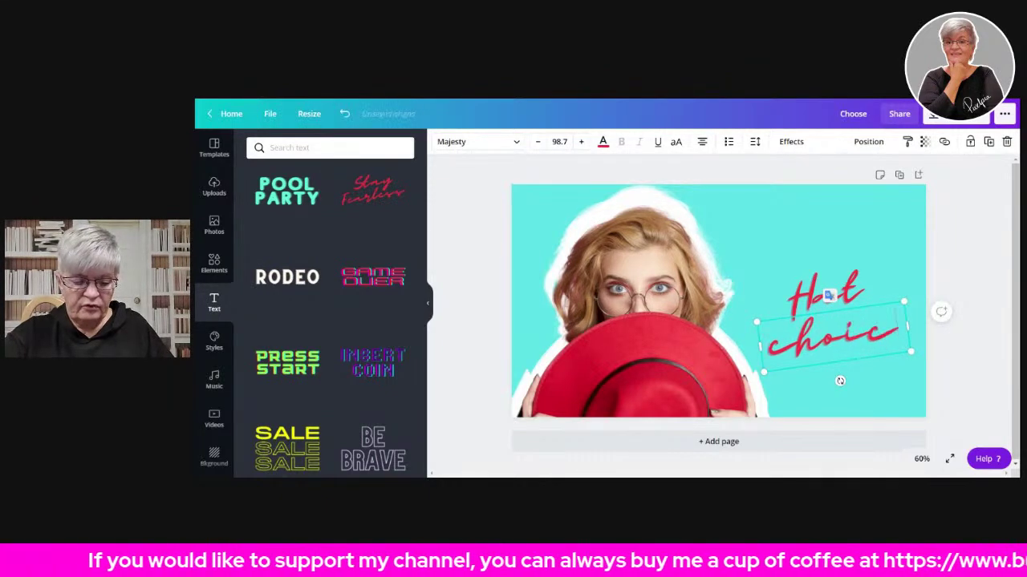
text(e?)
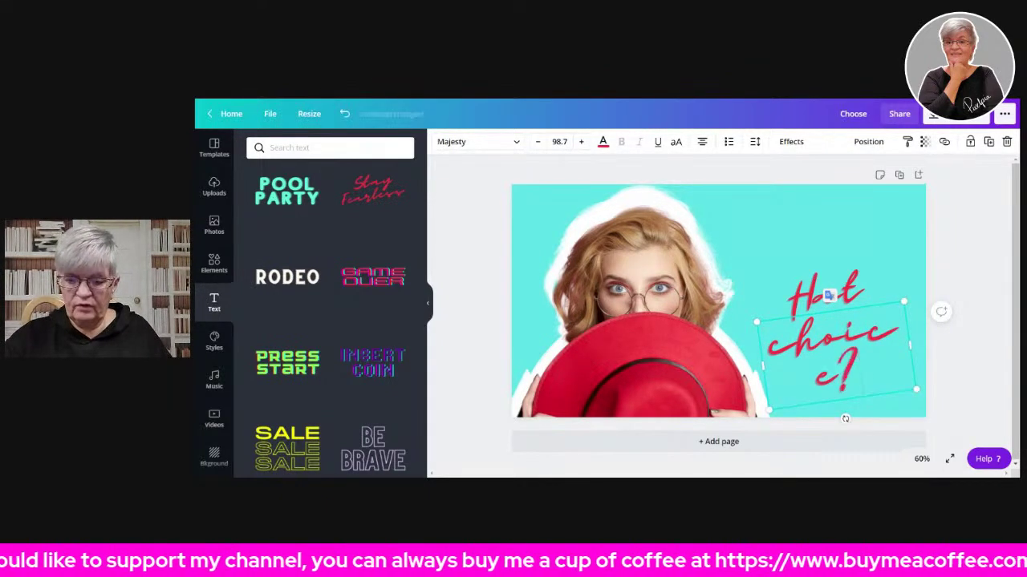
drag(763, 369, 729, 369)
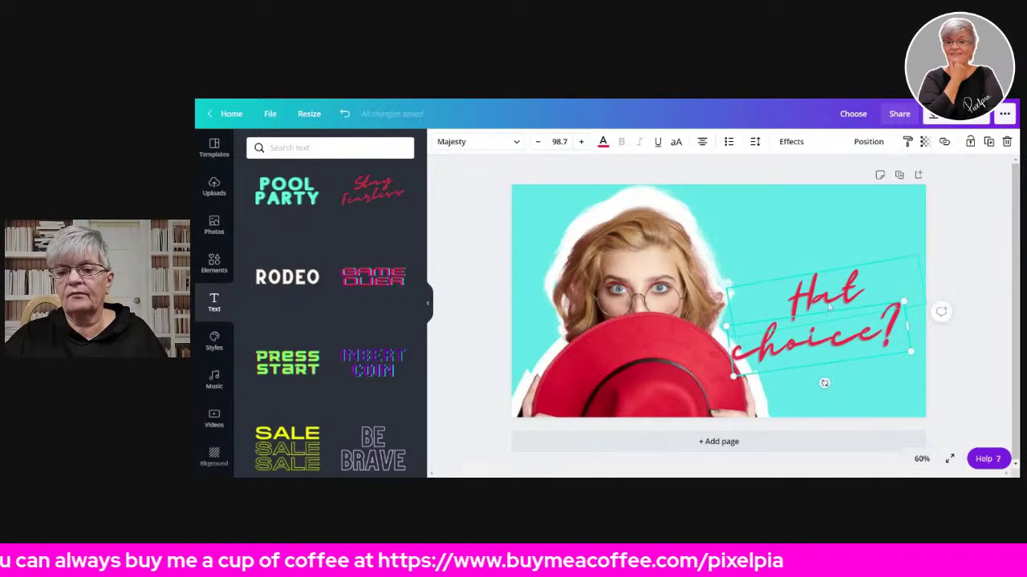
key(ctrl+z)
drag(852, 358, 848, 304)
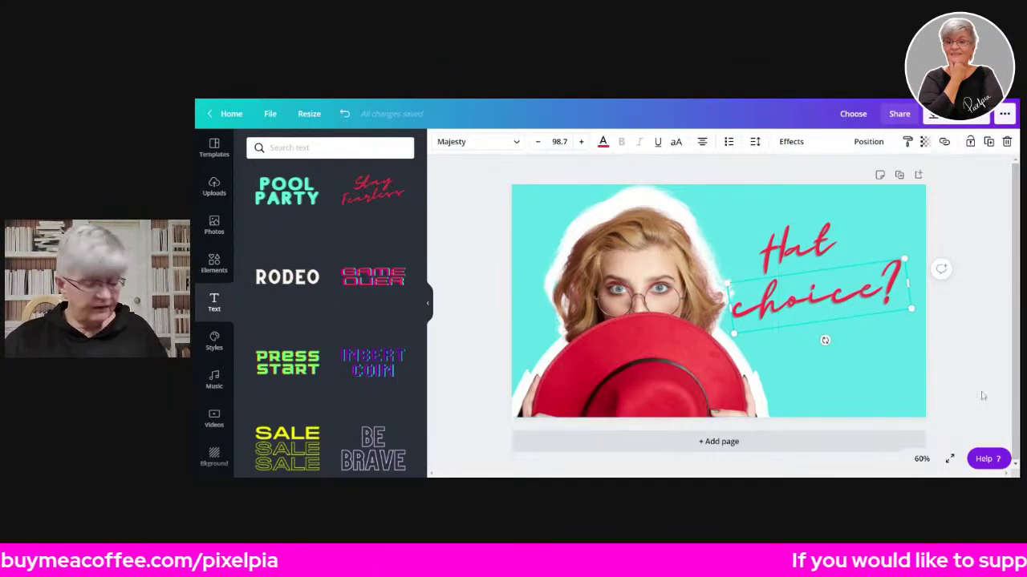
click(798, 245)
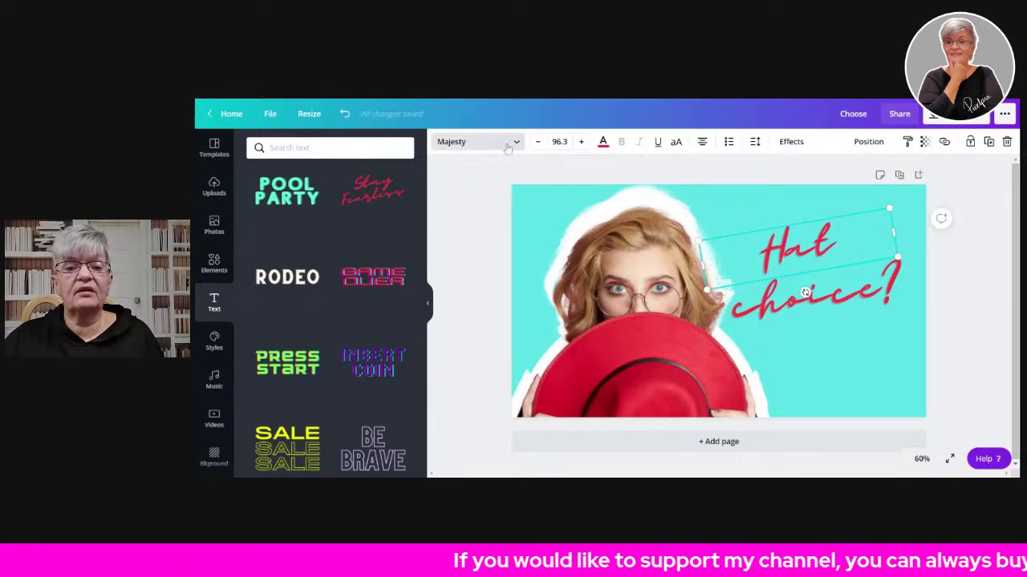
- Set both 'Hat' and 'choice?' to League Spartan and tilt 'choice?' slightly counter-clockwise
click(450, 142)
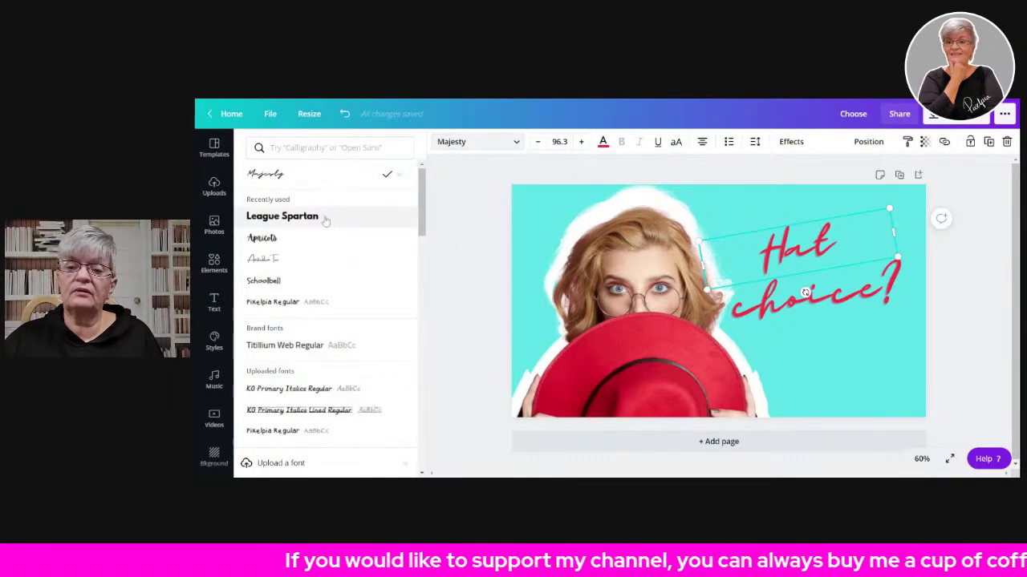
click(325, 221)
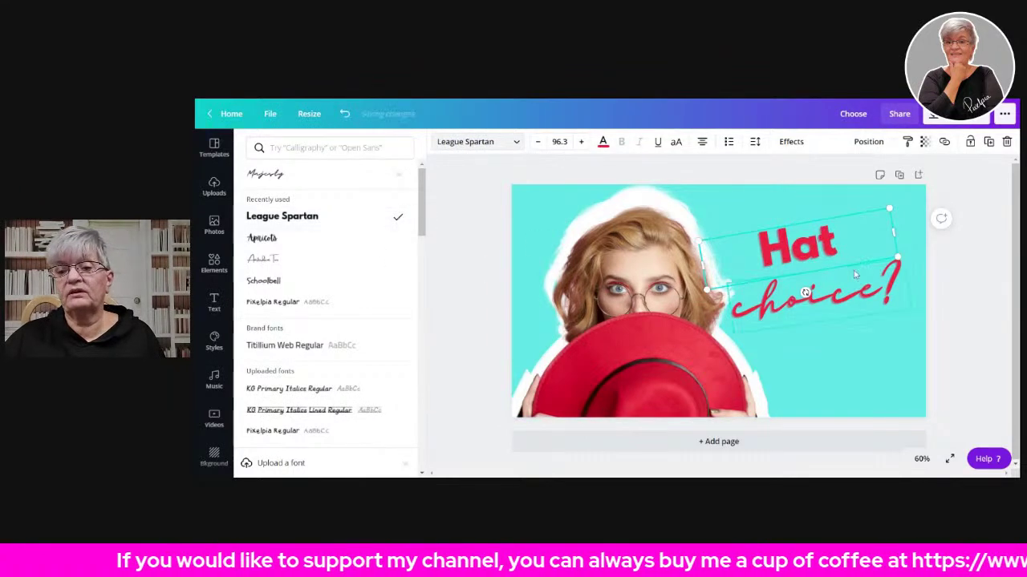
click(841, 298)
click(304, 218)
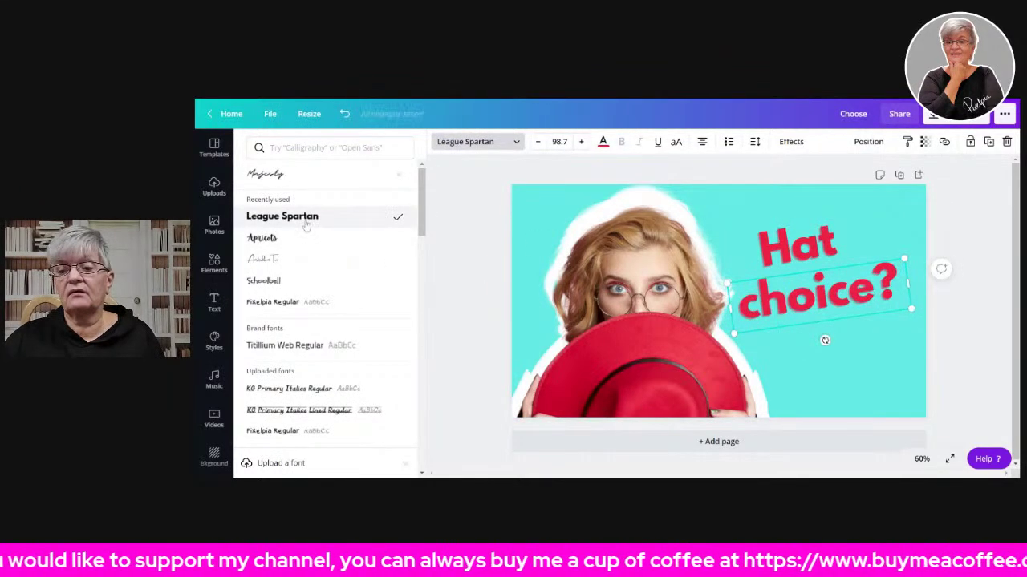
click(977, 247)
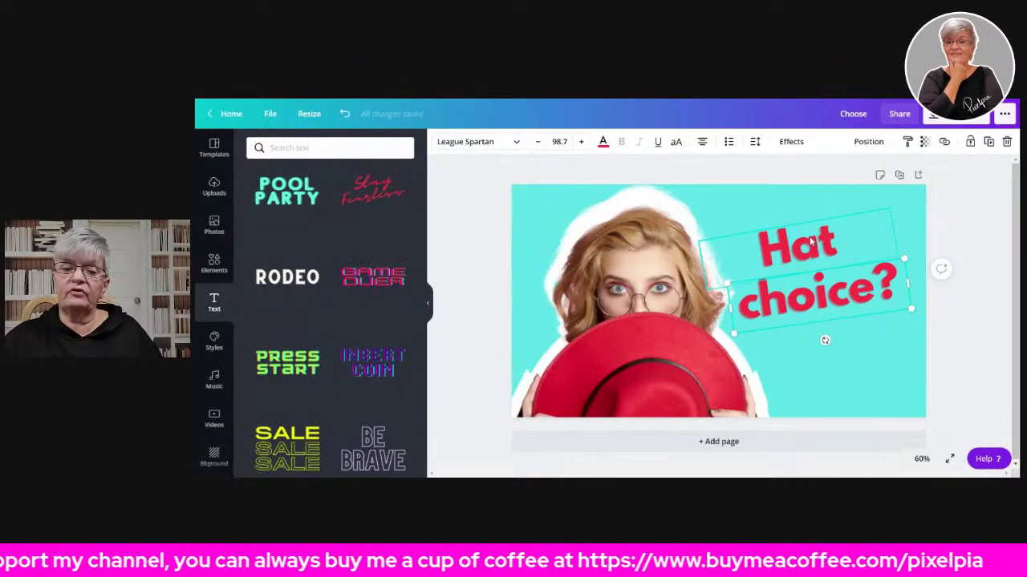
drag(824, 340, 804, 294)
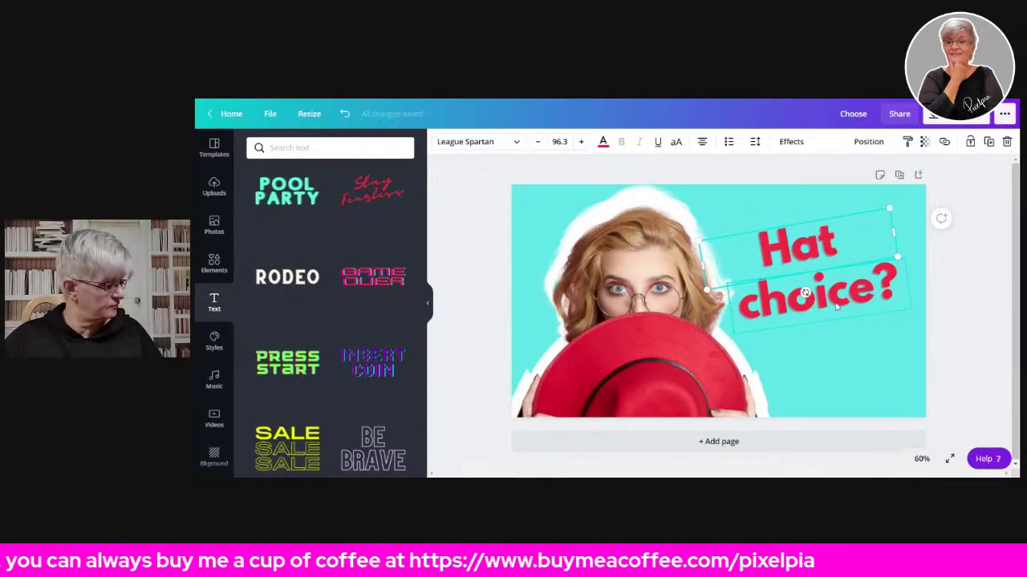
- Group 'Hat' and 'choice?', then enlarge the title slightly and nudge it up-right
shift+click(830, 273)
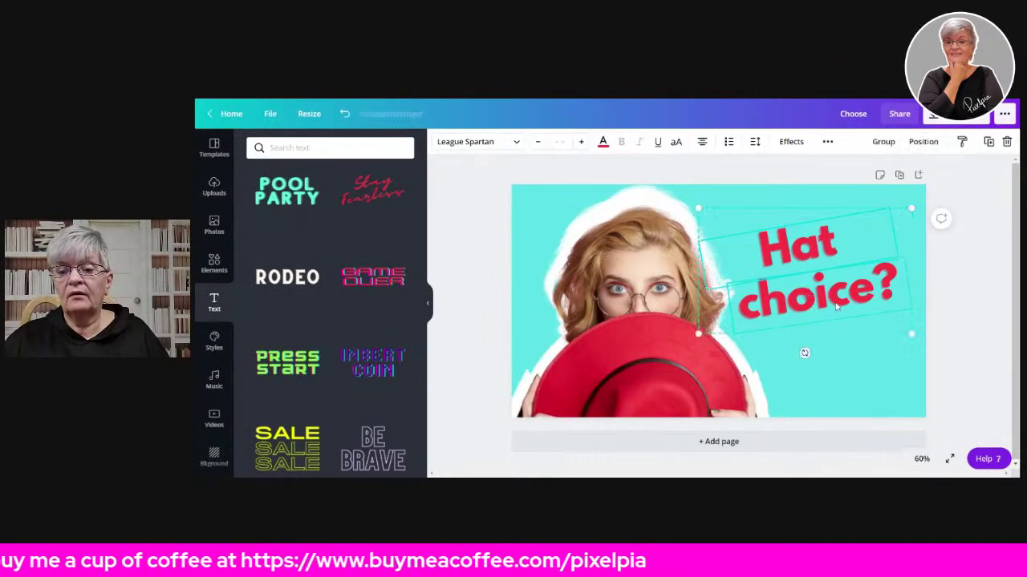
click(883, 141)
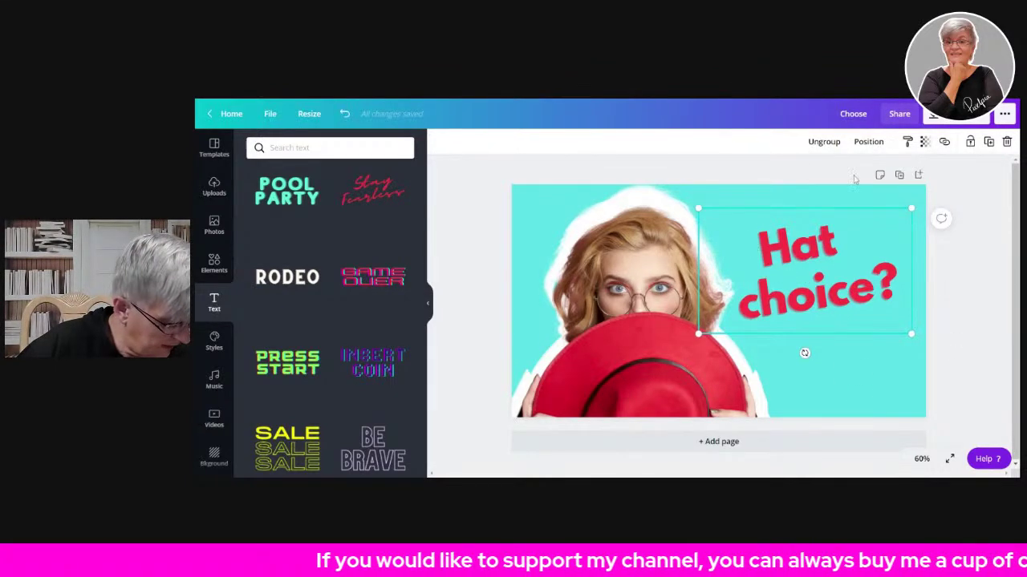
click(800, 260)
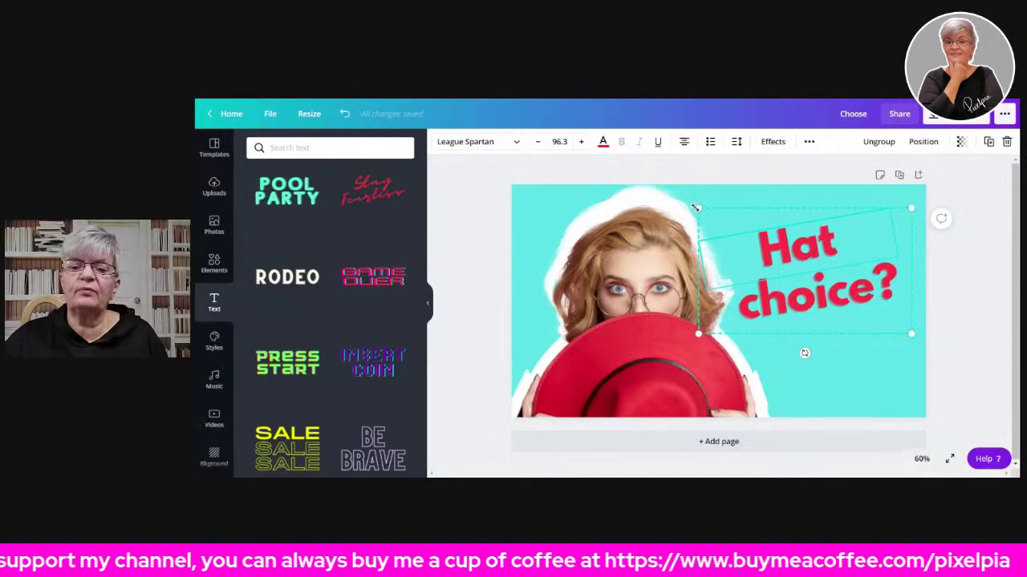
mouse_move(696, 207)
mouse_down()
mouse_move(678, 191)
mouse_move(690, 203)
mouse_up()
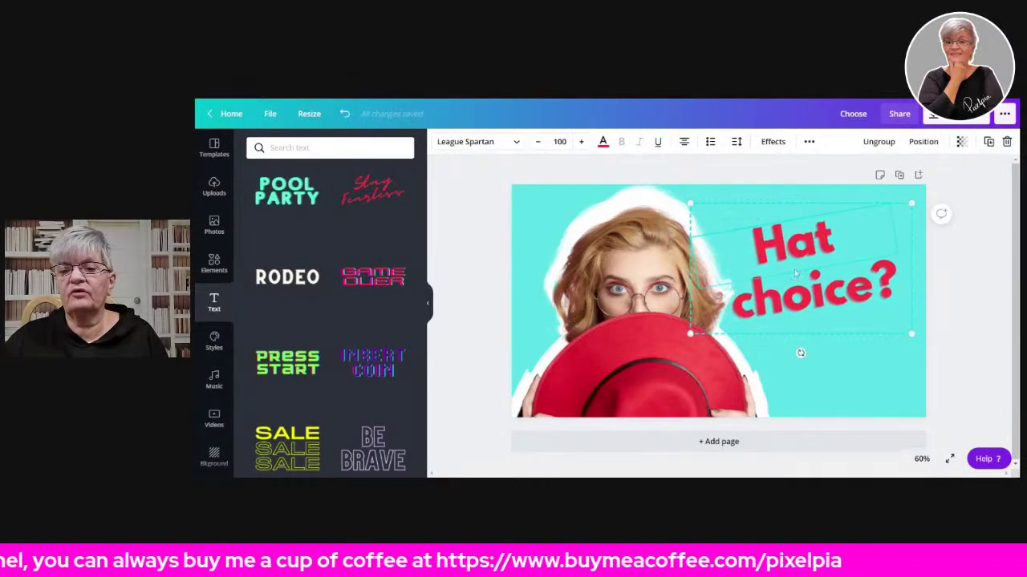
drag(788, 252, 794, 244)
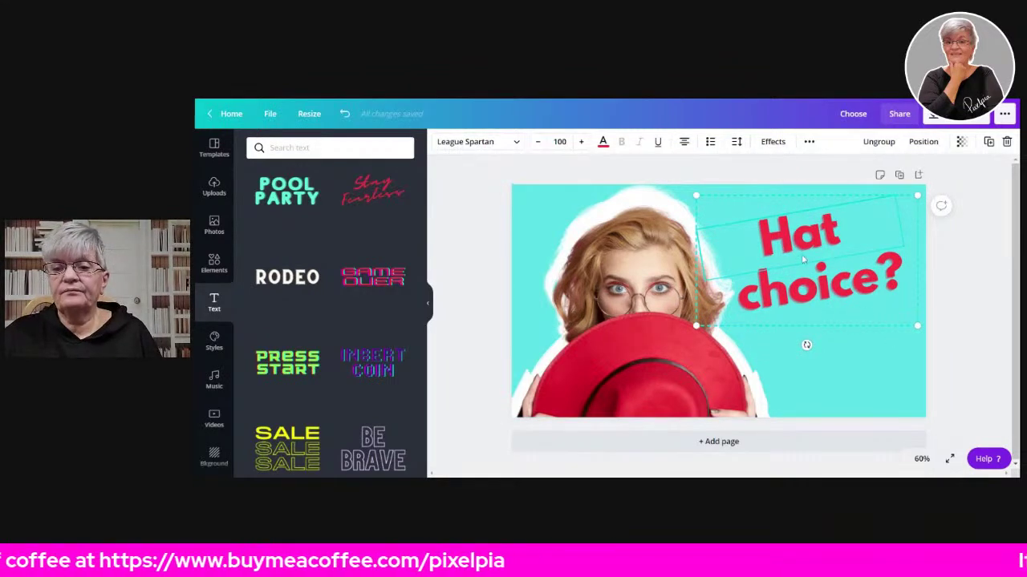
- Give the 'Hat choice?' title a black drop shadow effect
click(772, 141)
click(329, 199)
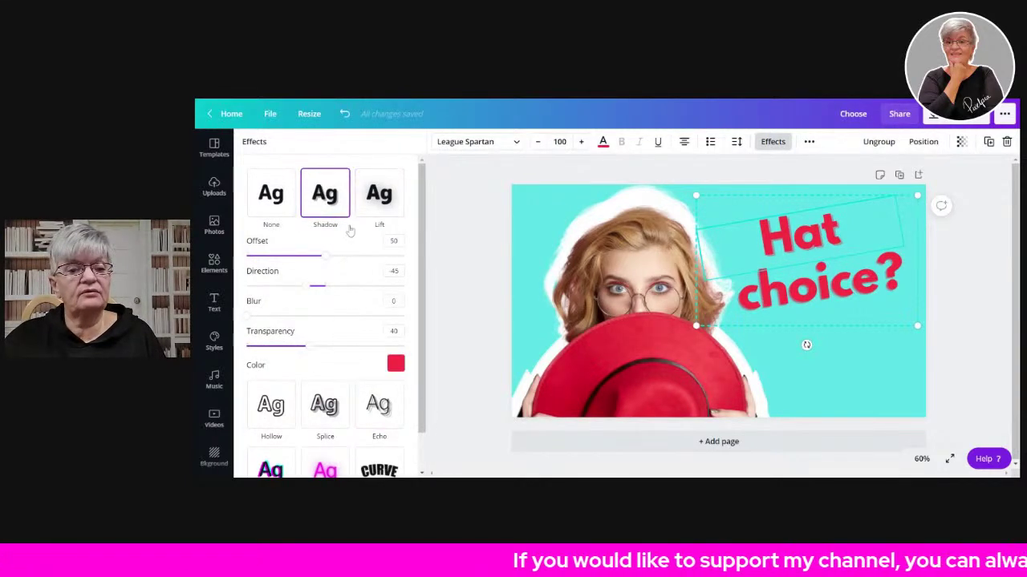
click(395, 363)
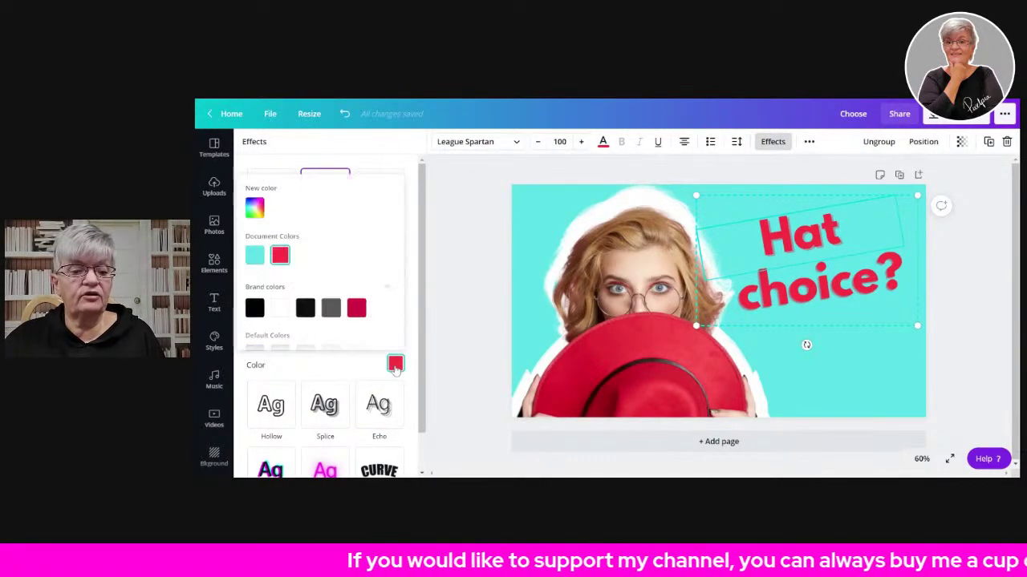
click(253, 312)
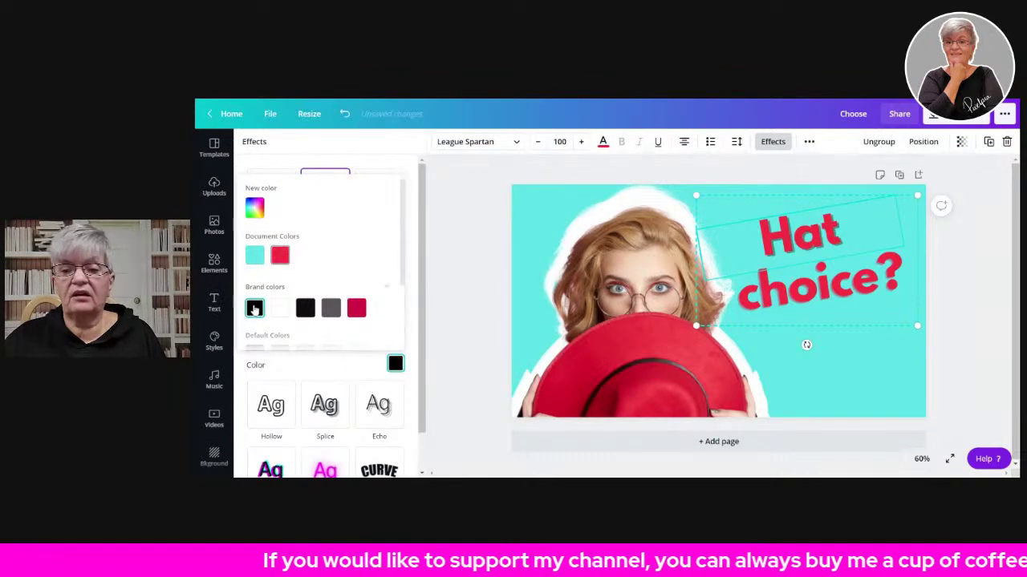
click(341, 366)
drag(307, 346, 381, 347)
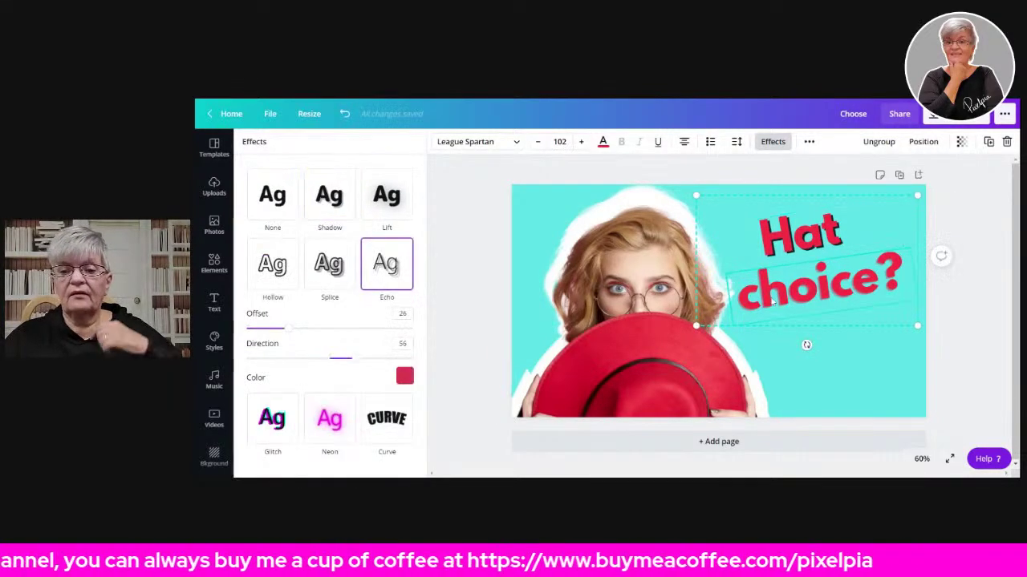
click(335, 192)
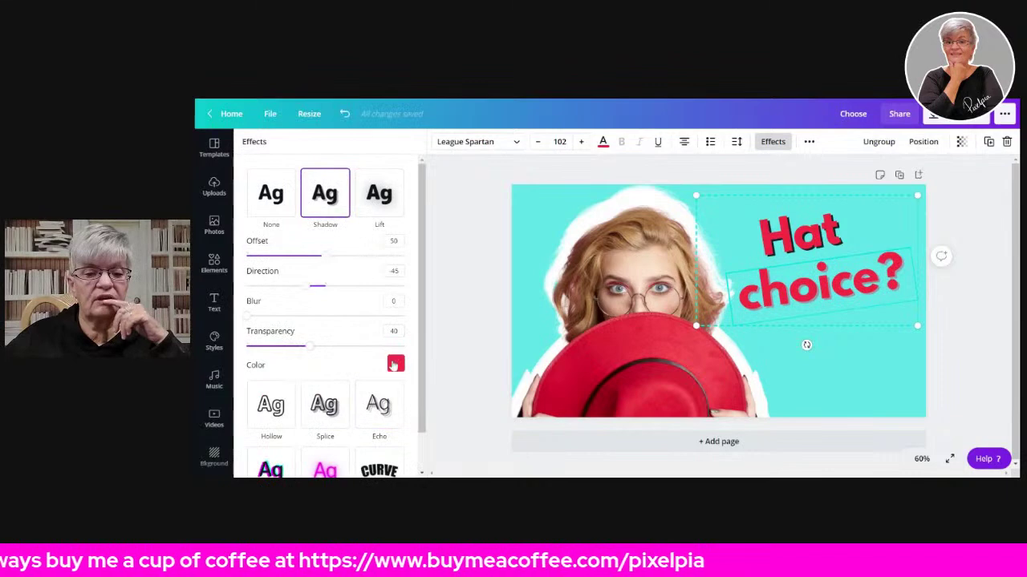
click(393, 362)
click(254, 308)
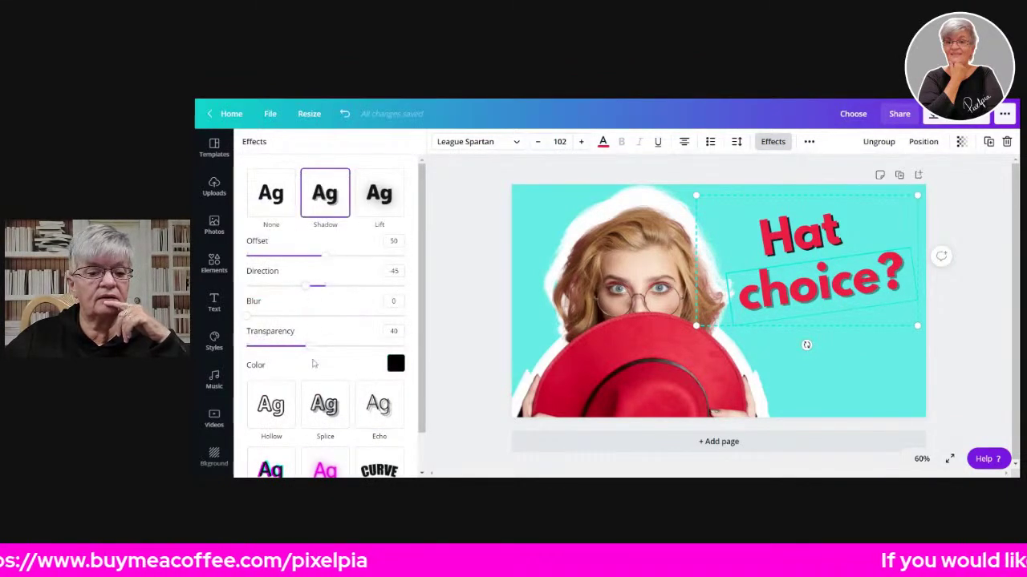
- Set the shadow transparency to about 85 and its blur to about 30
drag(311, 353, 372, 347)
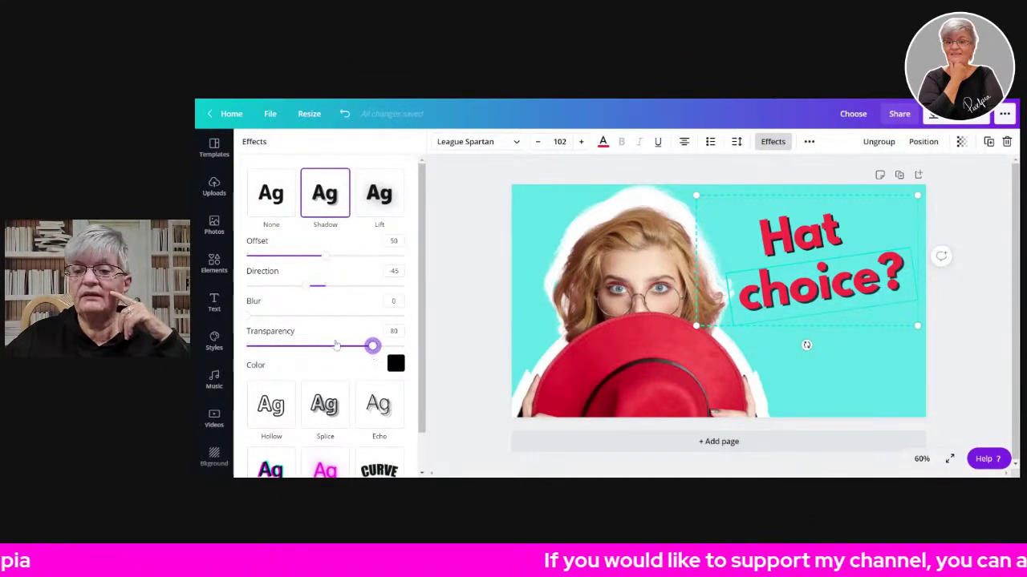
click(380, 346)
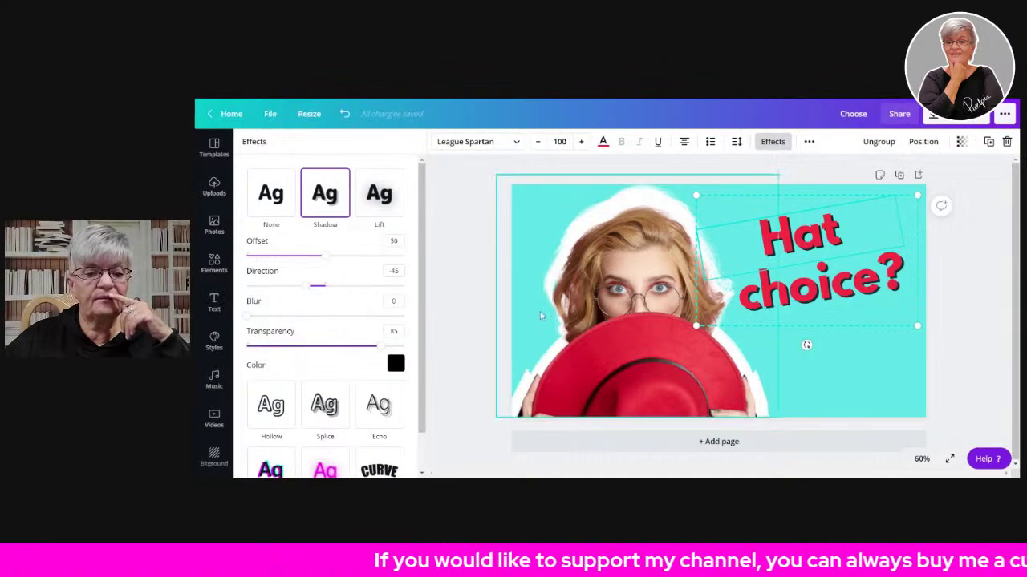
click(369, 347)
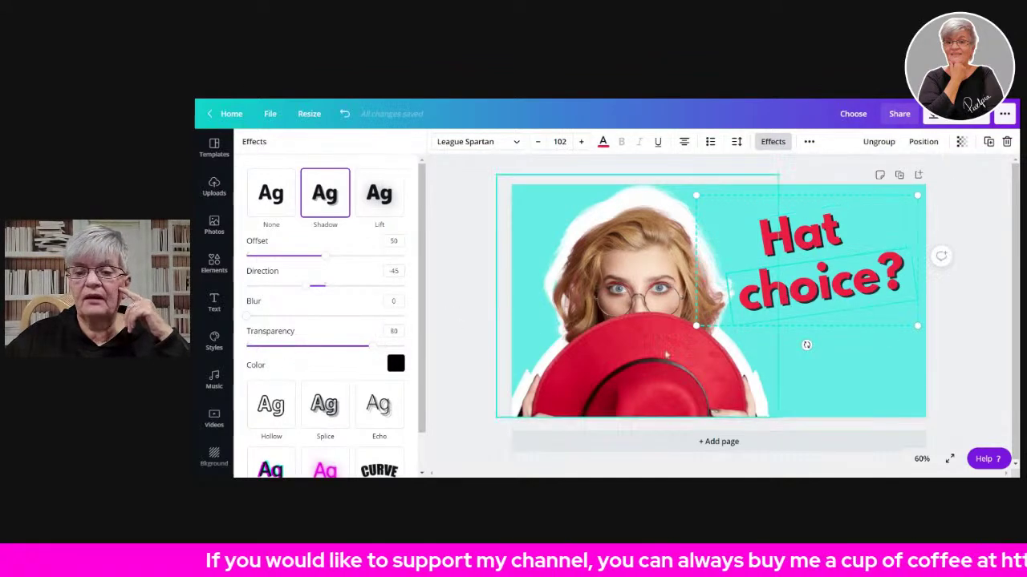
click(376, 347)
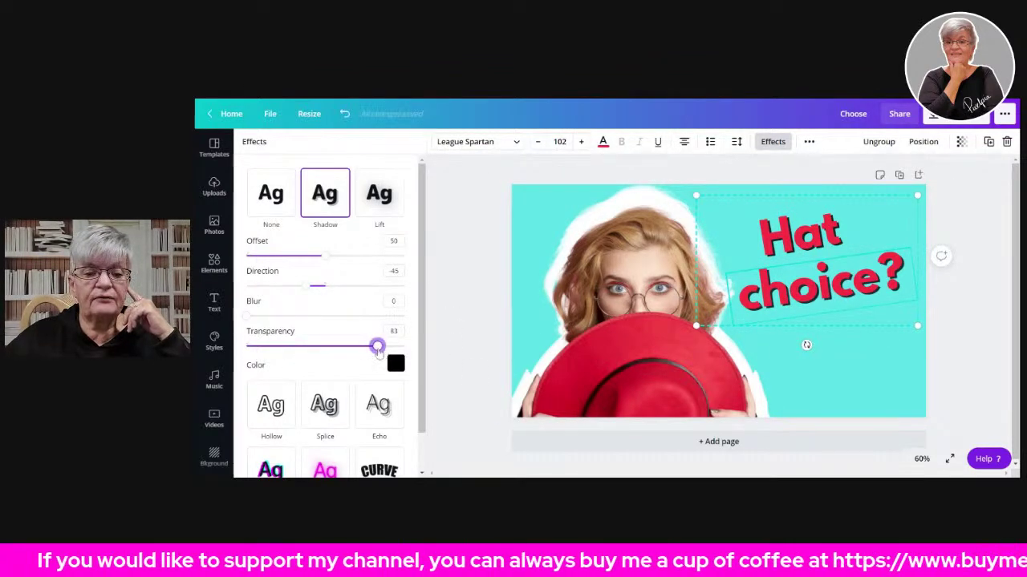
drag(379, 350, 380, 353)
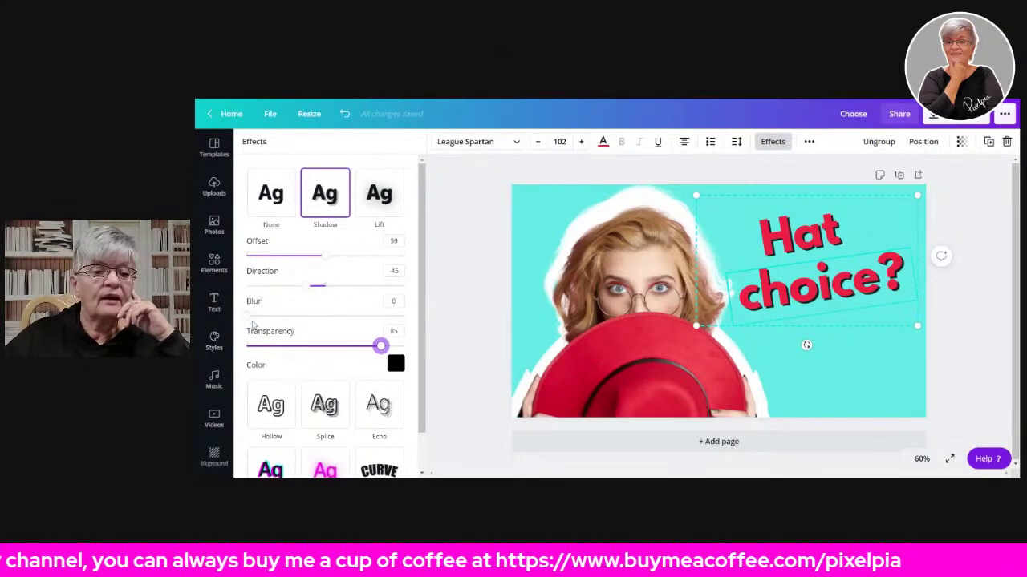
drag(247, 316, 296, 335)
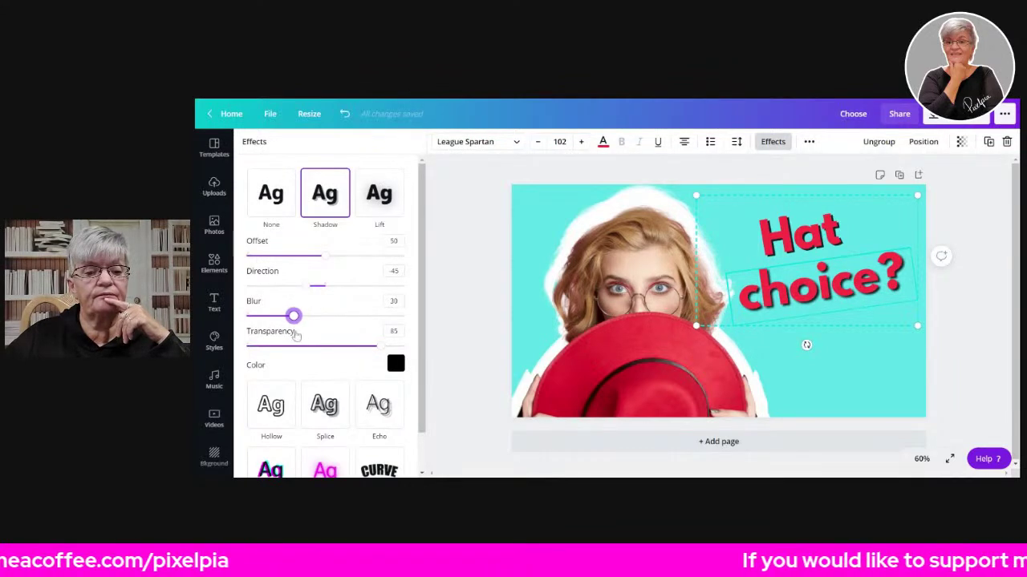
key(ctrl+z)
drag(248, 319, 294, 335)
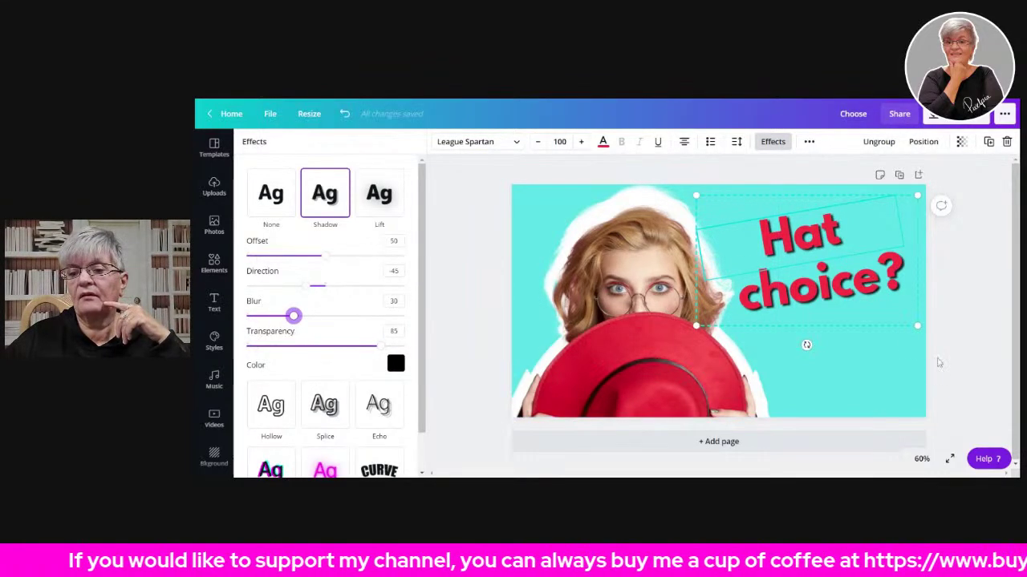
click(976, 289)
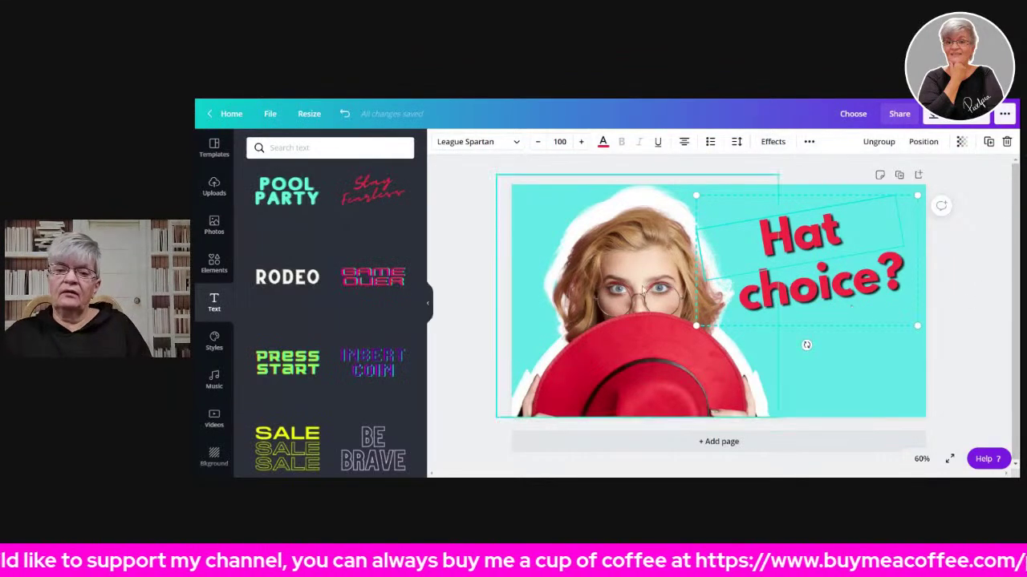
- Replace 'choice?' in the title with '#Fart'
click(471, 209)
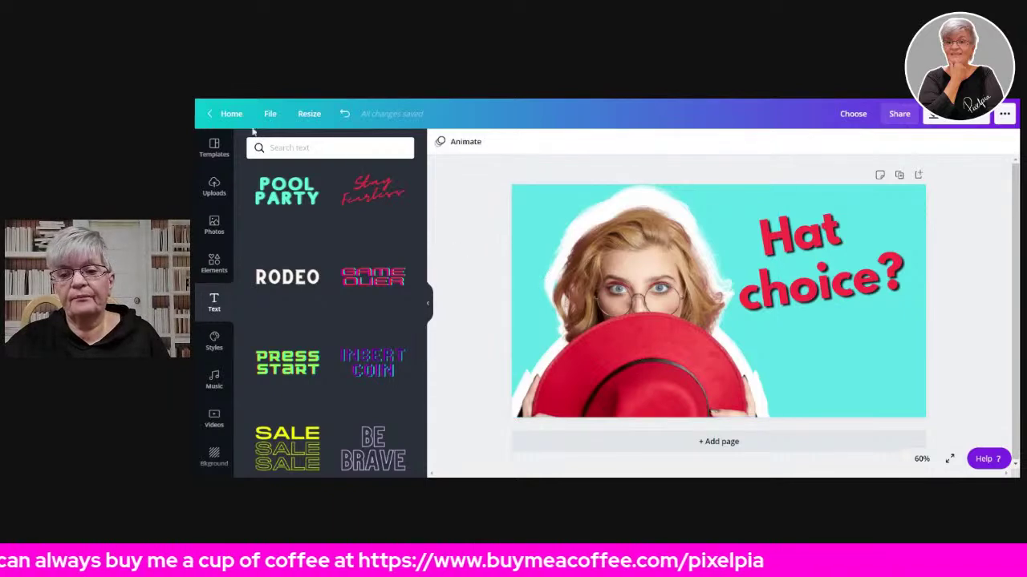
click(214, 266)
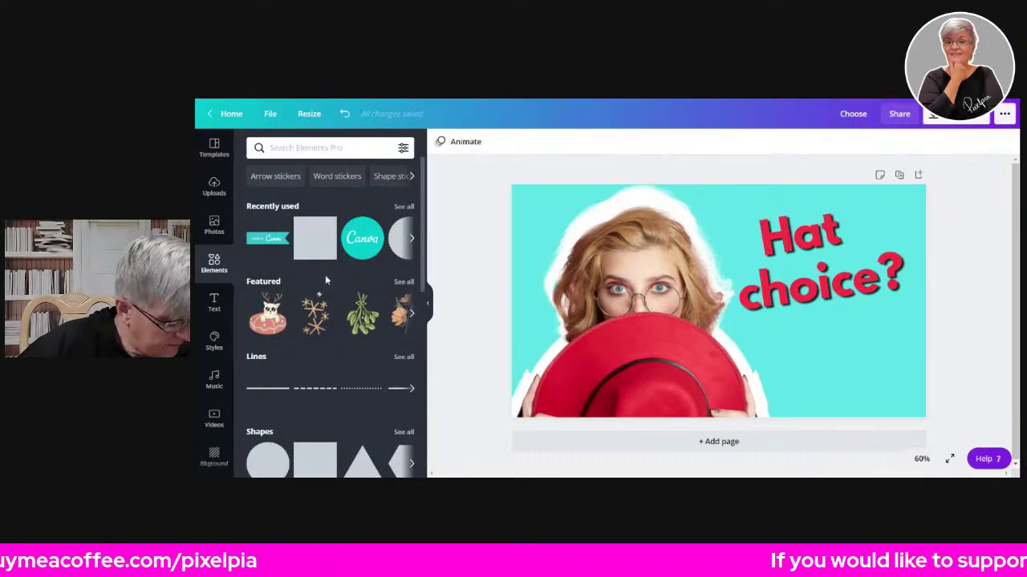
click(829, 249)
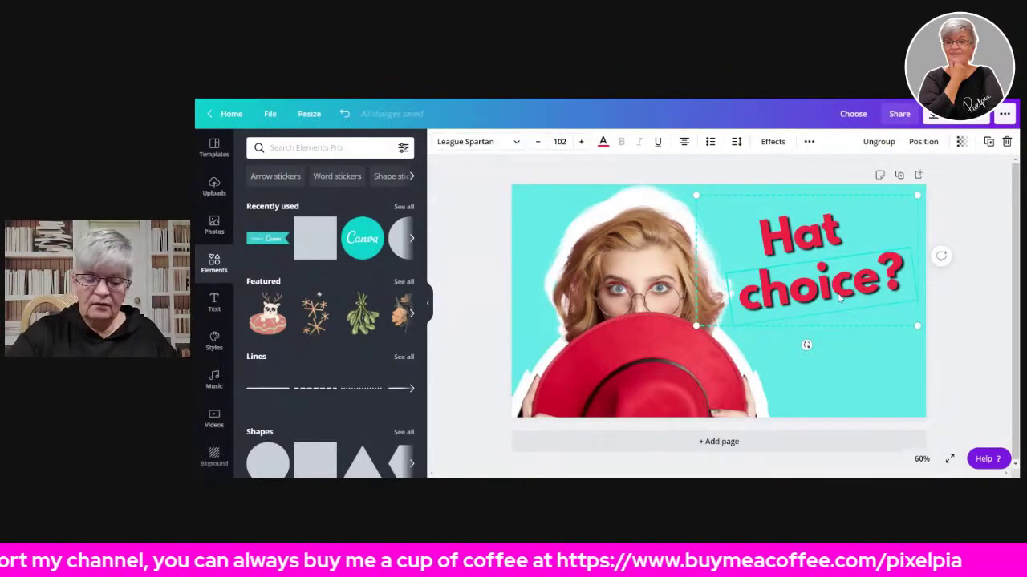
double_click(833, 281)
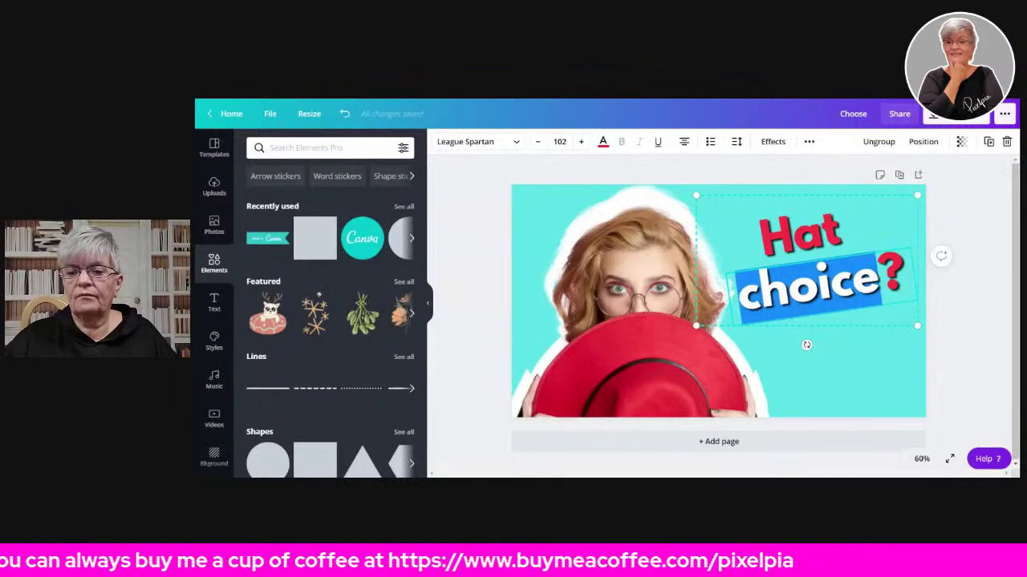
drag(908, 280, 731, 304)
text(Fart)
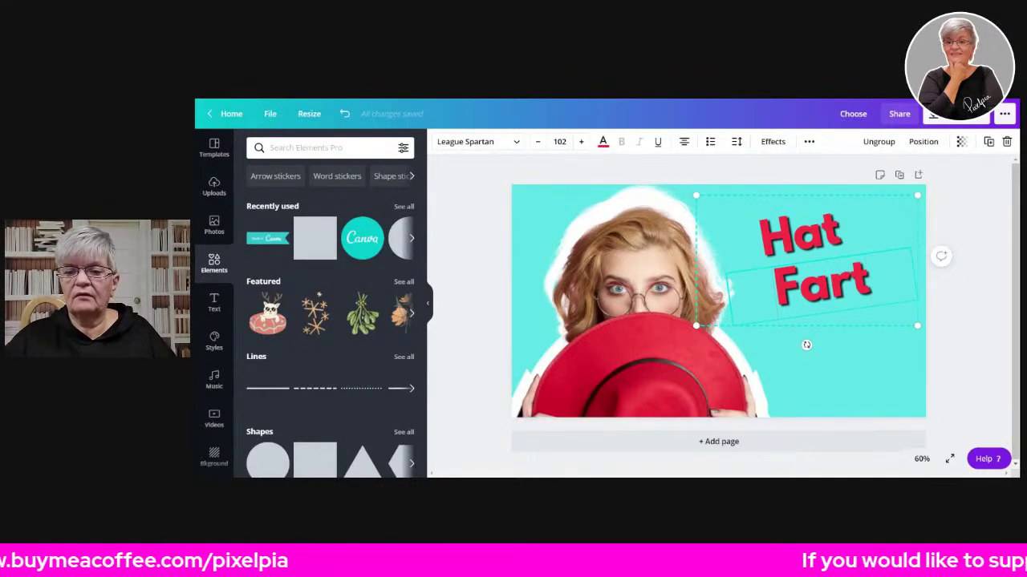
text(#)
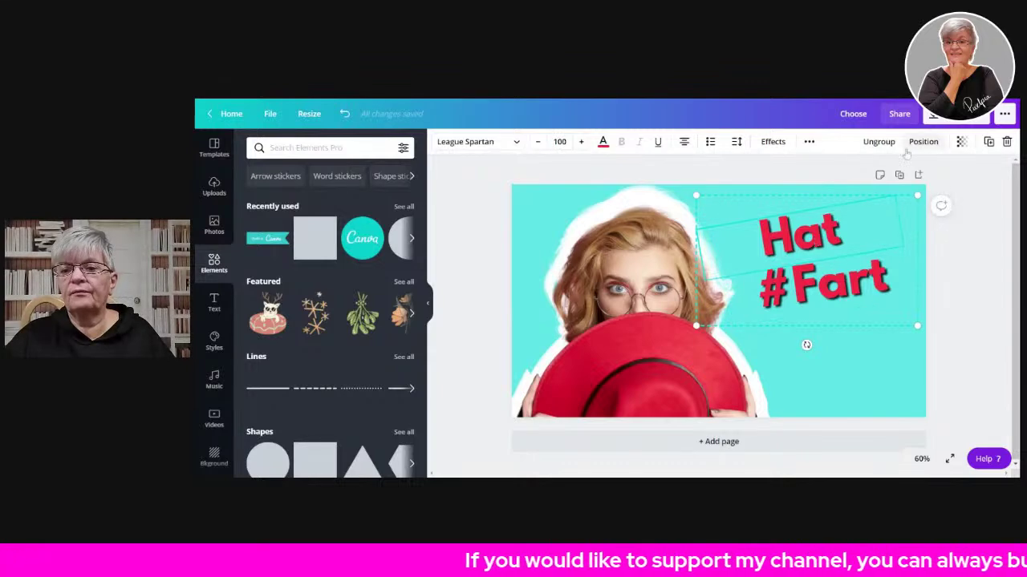
- Ungroup the lines, place 'Hat' below '#Fart' and change it to 'Hats'
key(ctrl+shift+g)
drag(832, 292, 852, 341)
click(976, 208)
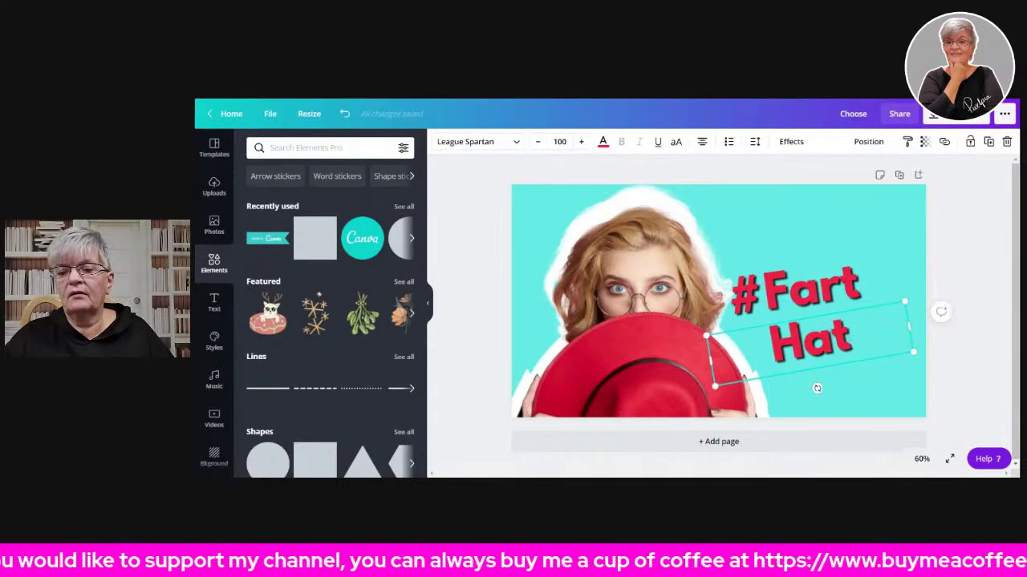
text(s)
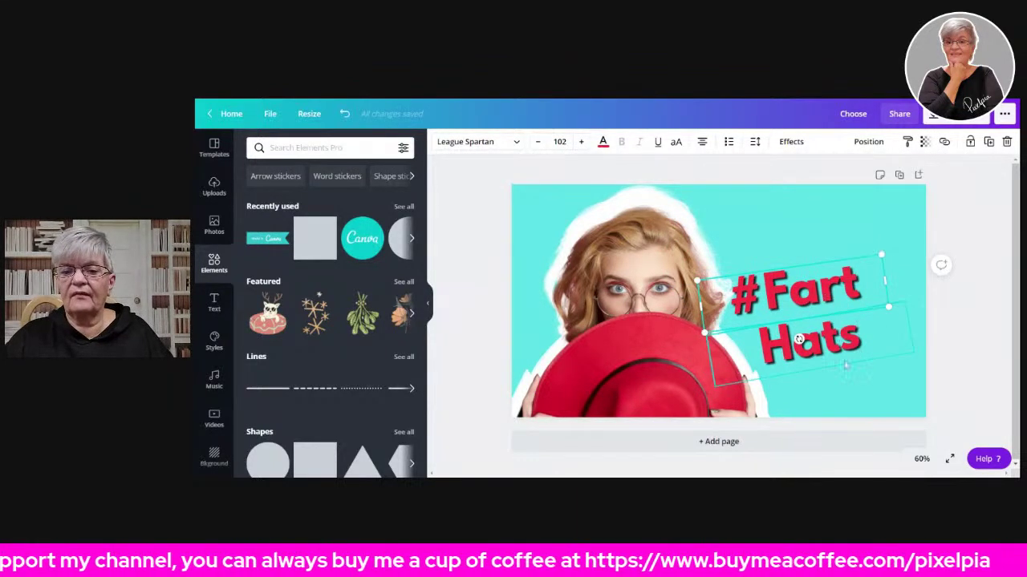
shift+click(831, 347)
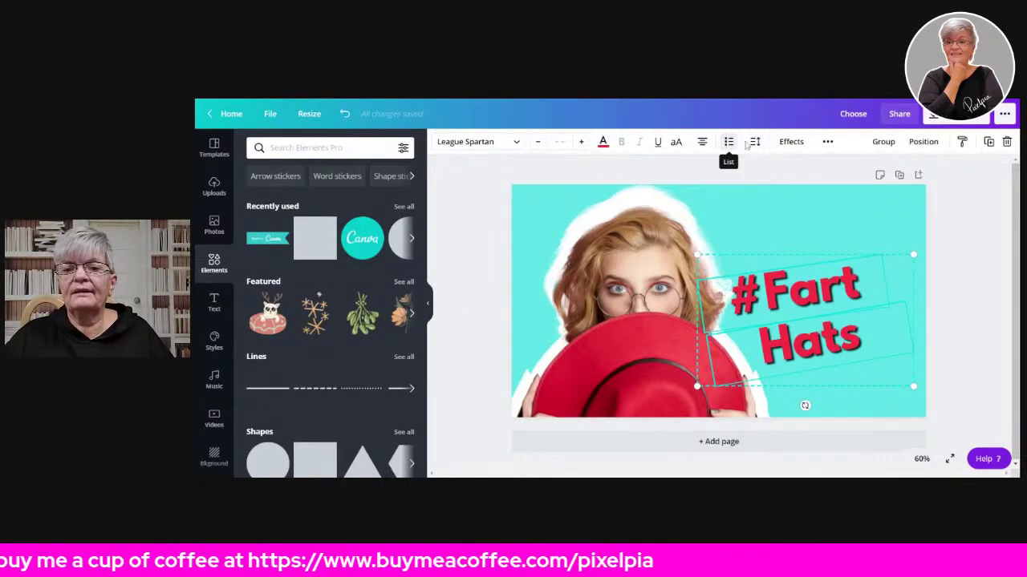
- Widen the title's letter spacing slightly and move the title higher on the page
click(794, 147)
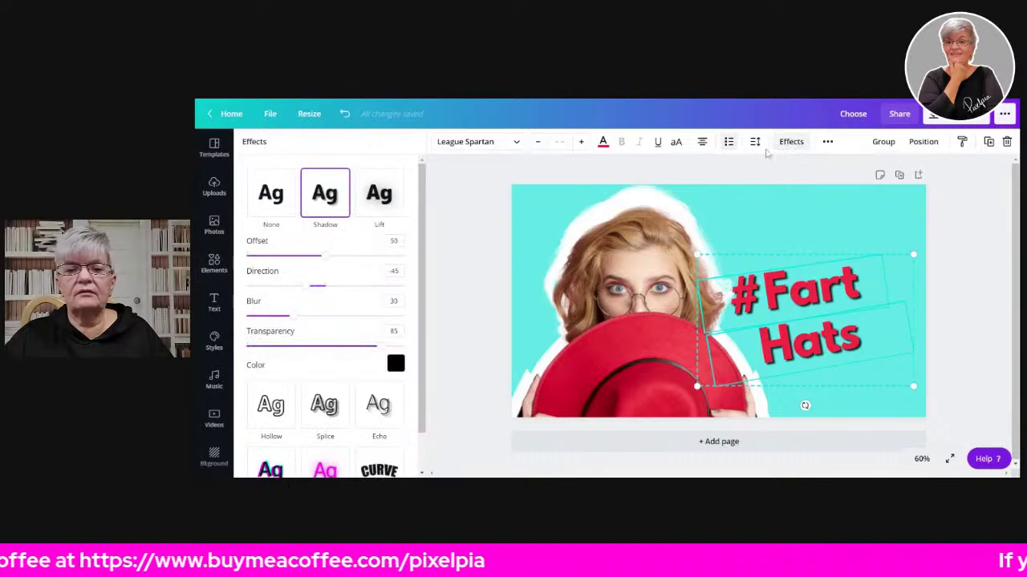
click(754, 143)
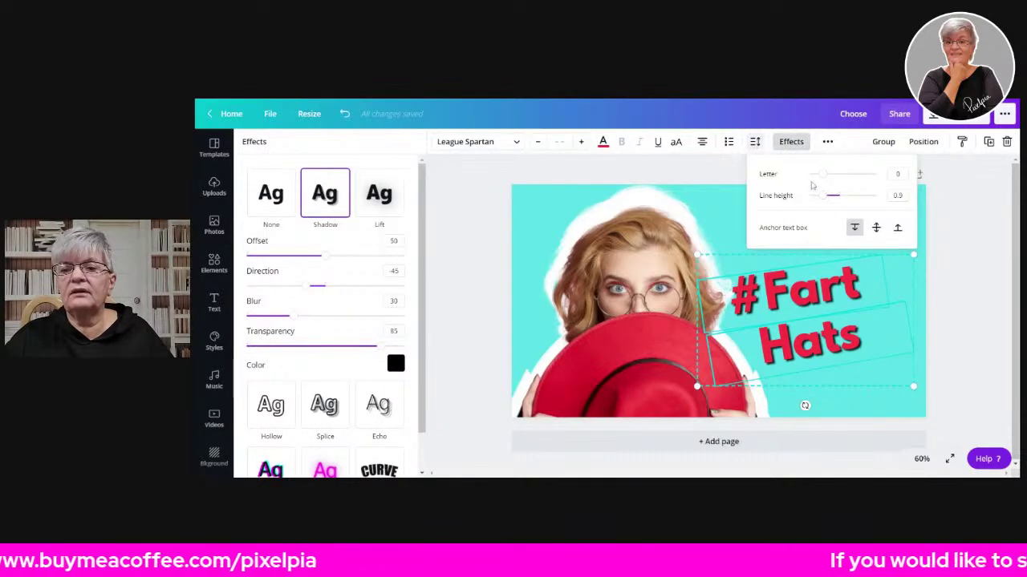
drag(826, 180, 835, 191)
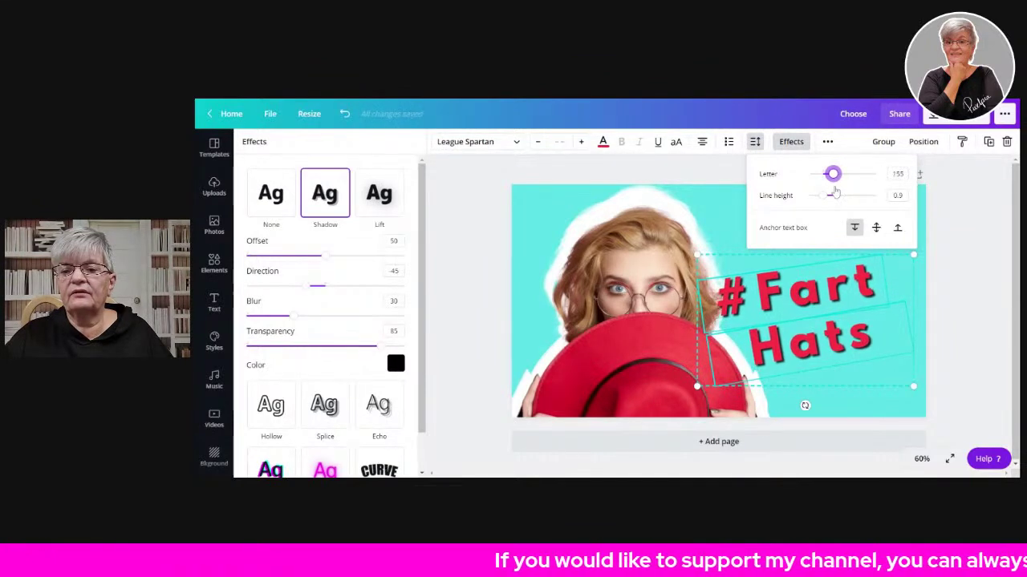
click(798, 317)
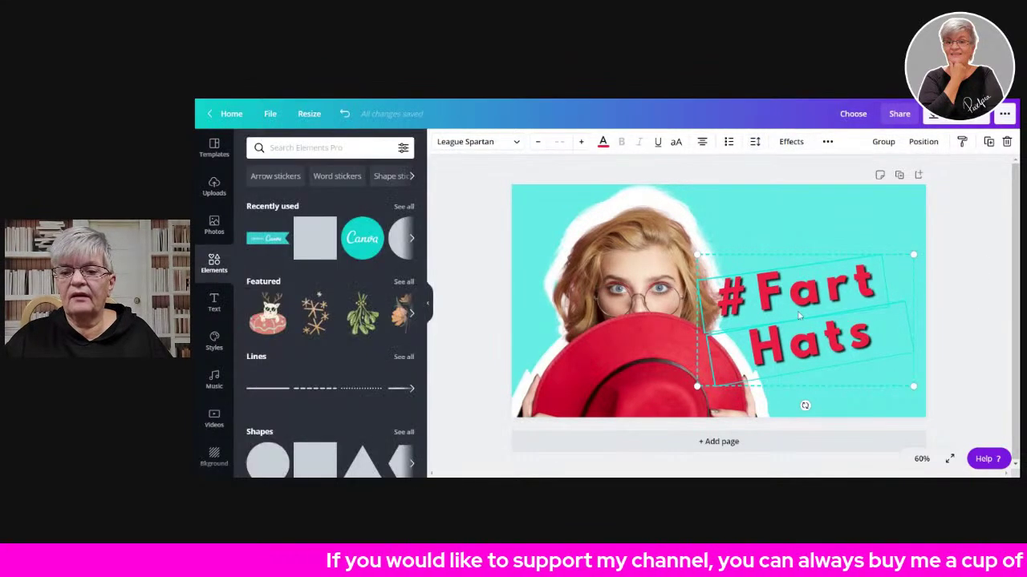
drag(789, 307, 792, 259)
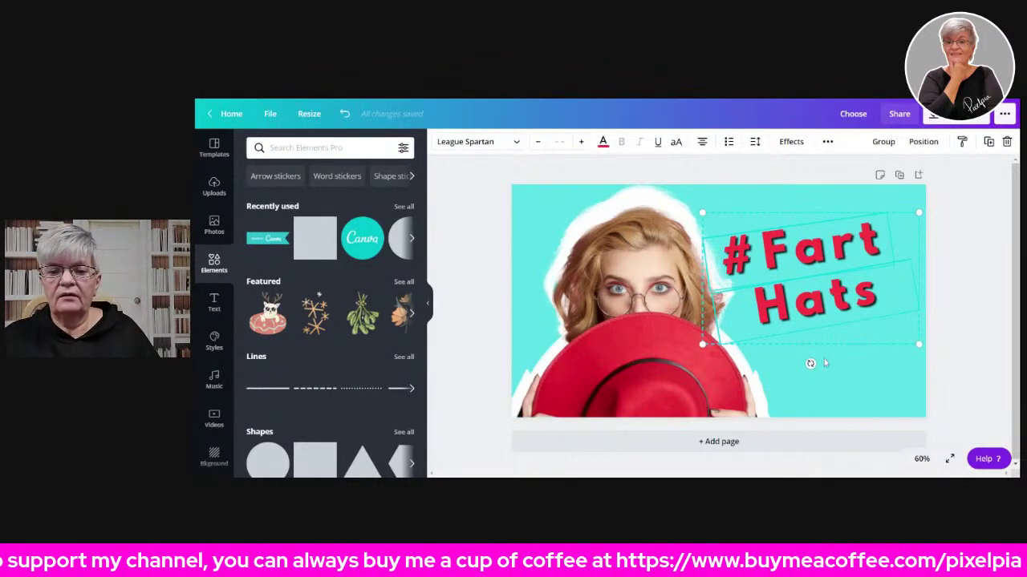
click(755, 142)
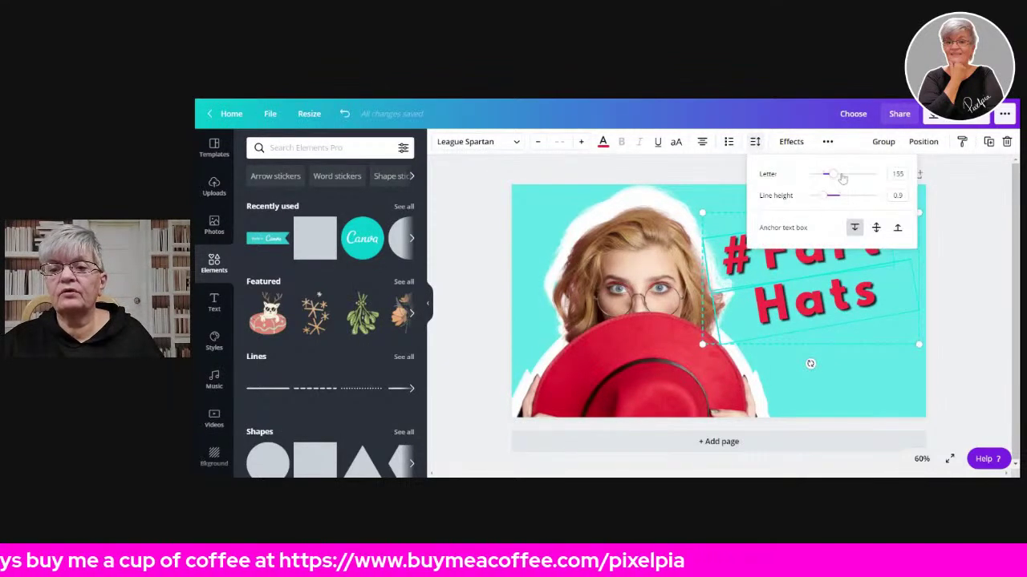
drag(836, 176, 829, 175)
click(991, 321)
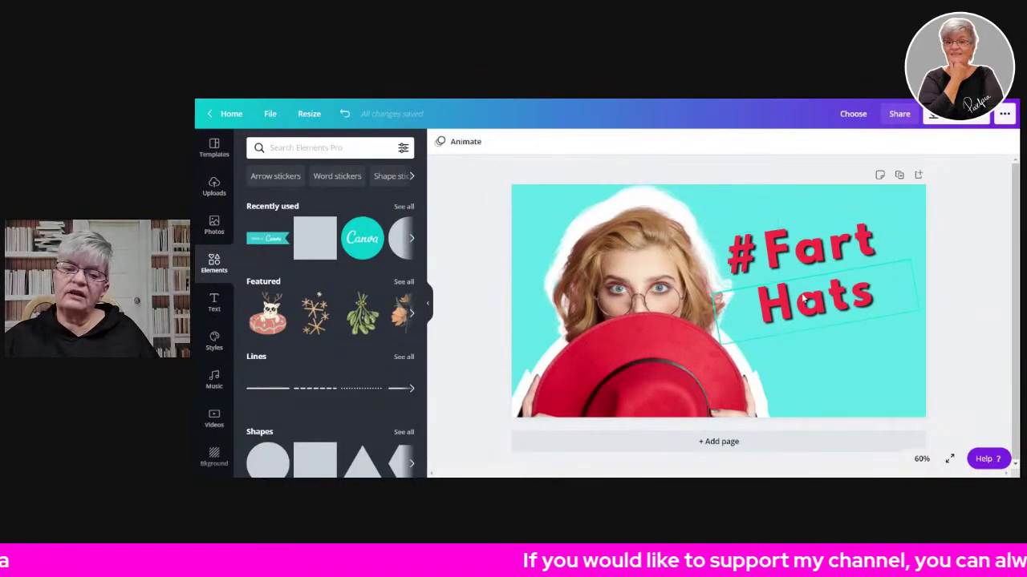
- Add '?' to make 'Hats?', tighten the two lines together and group them
click(888, 294)
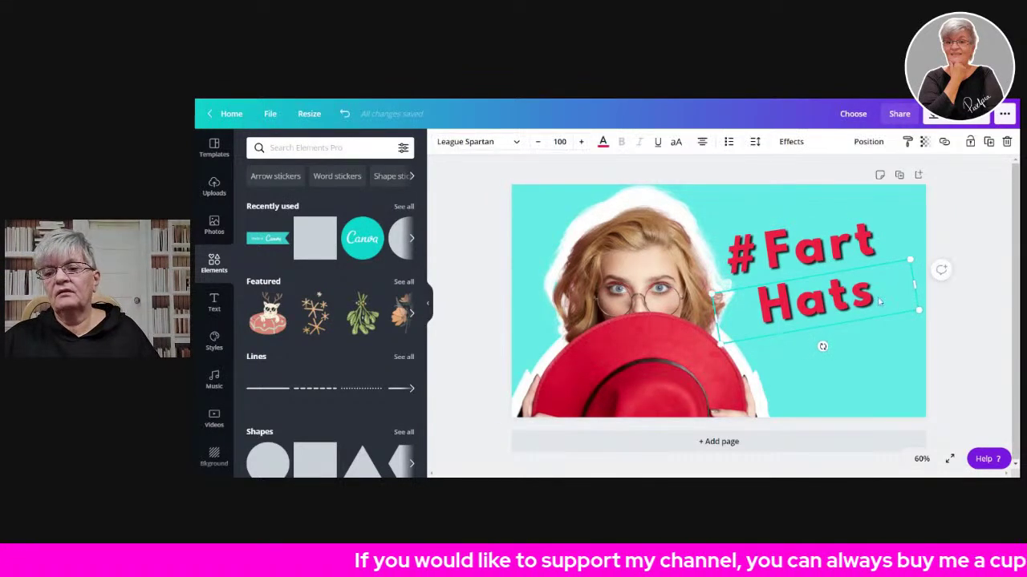
text(?)
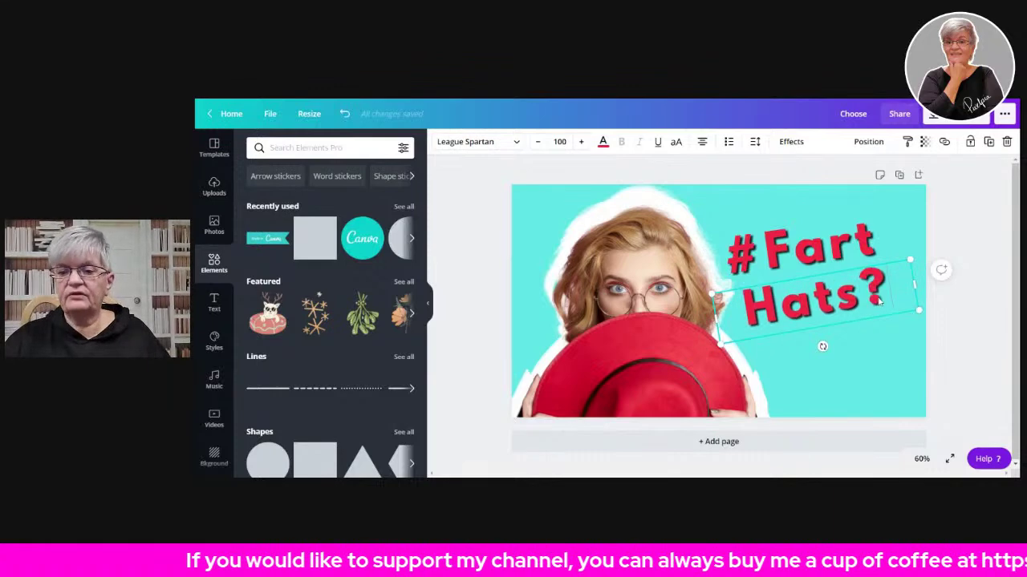
click(865, 373)
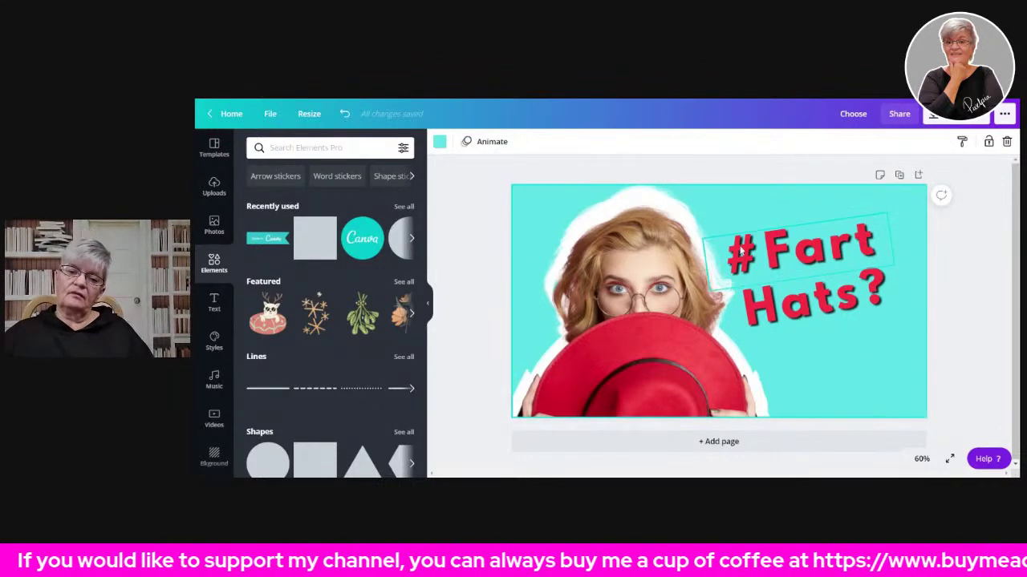
drag(819, 242, 812, 235)
drag(825, 311, 833, 293)
click(801, 243)
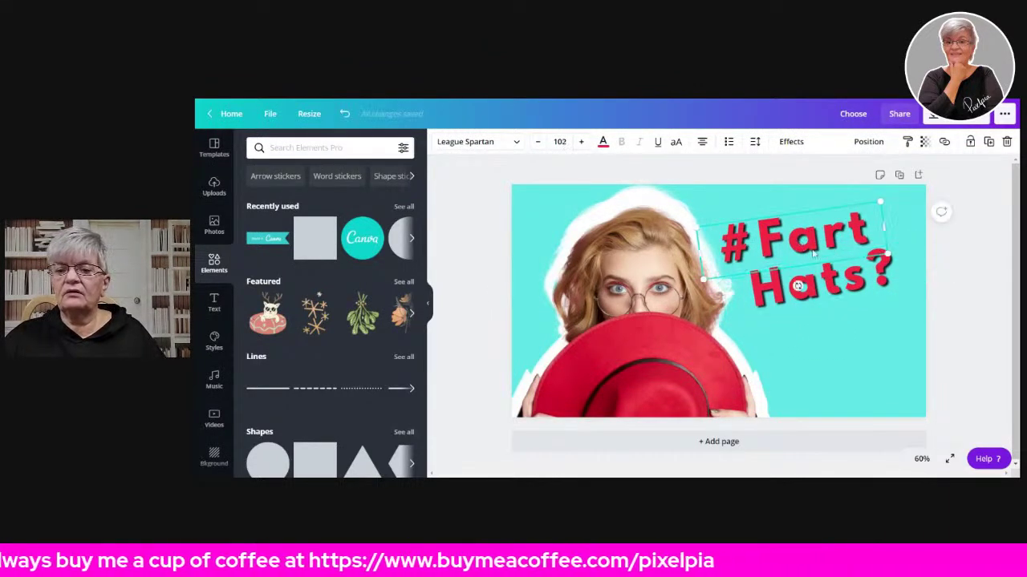
click(842, 297)
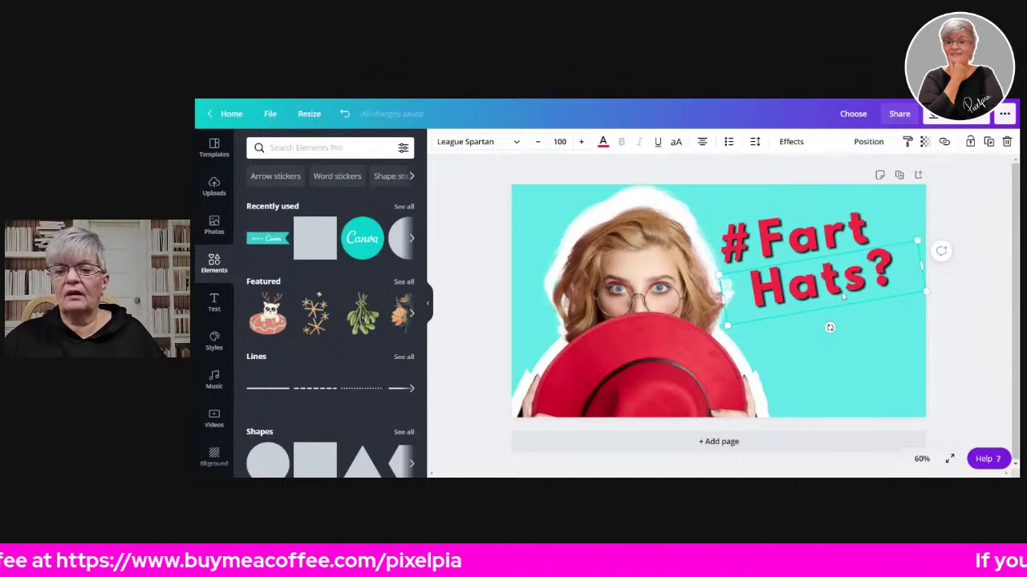
shift+click(818, 239)
click(883, 142)
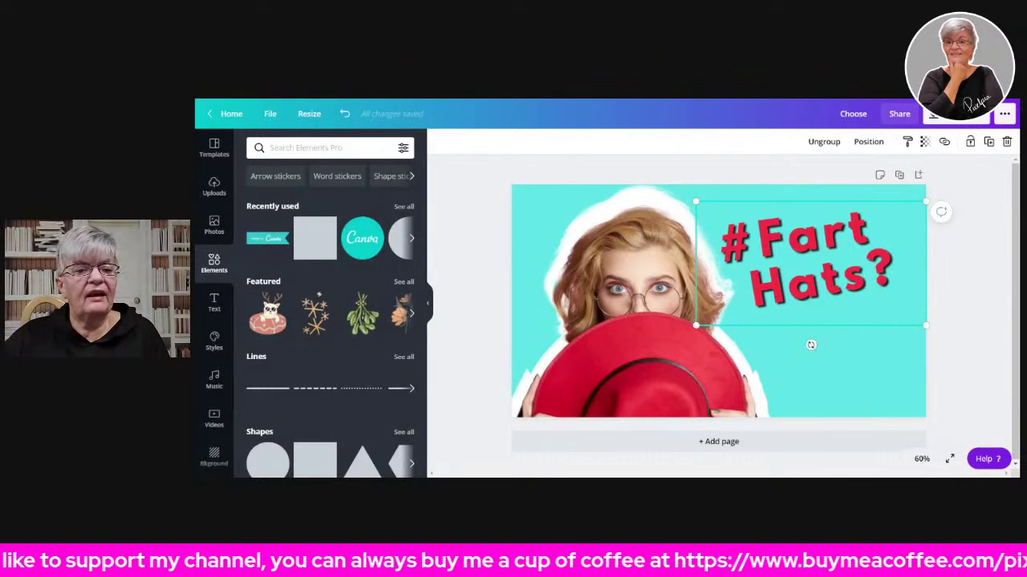
- Search graphics for 'fart', add the cloud sticker below the title and recolour it red
click(321, 147)
text(fart)
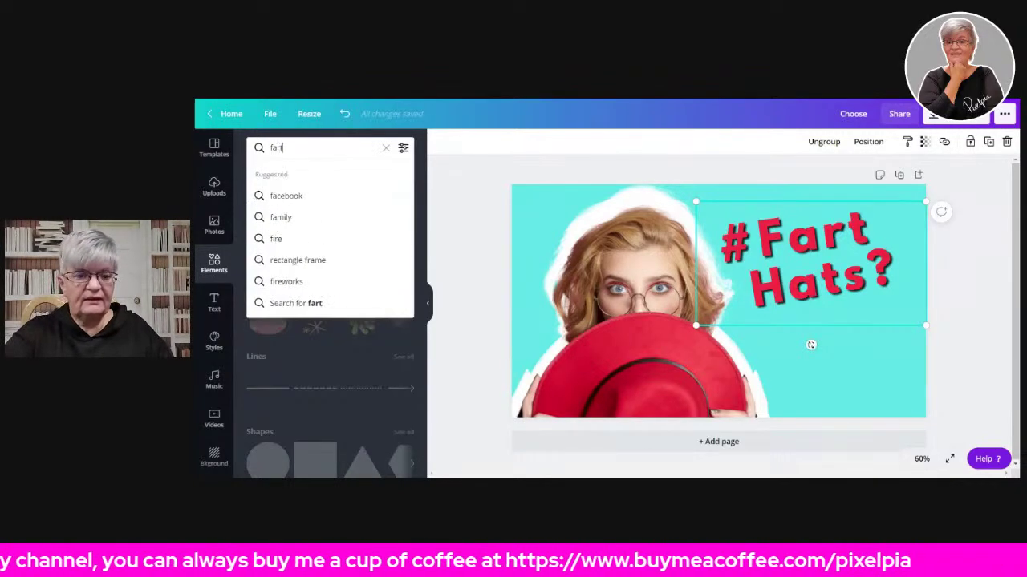
key(Return)
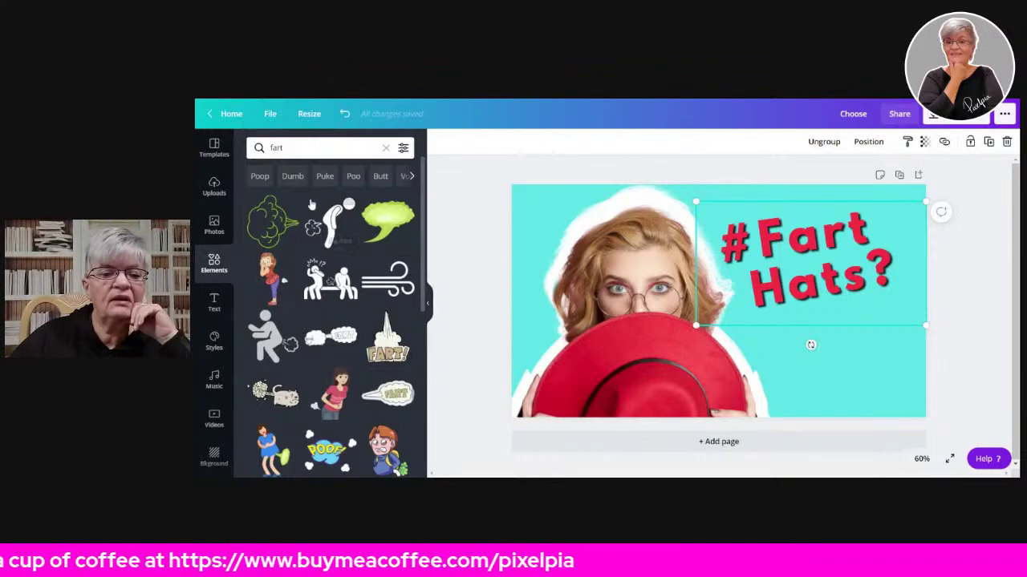
click(267, 221)
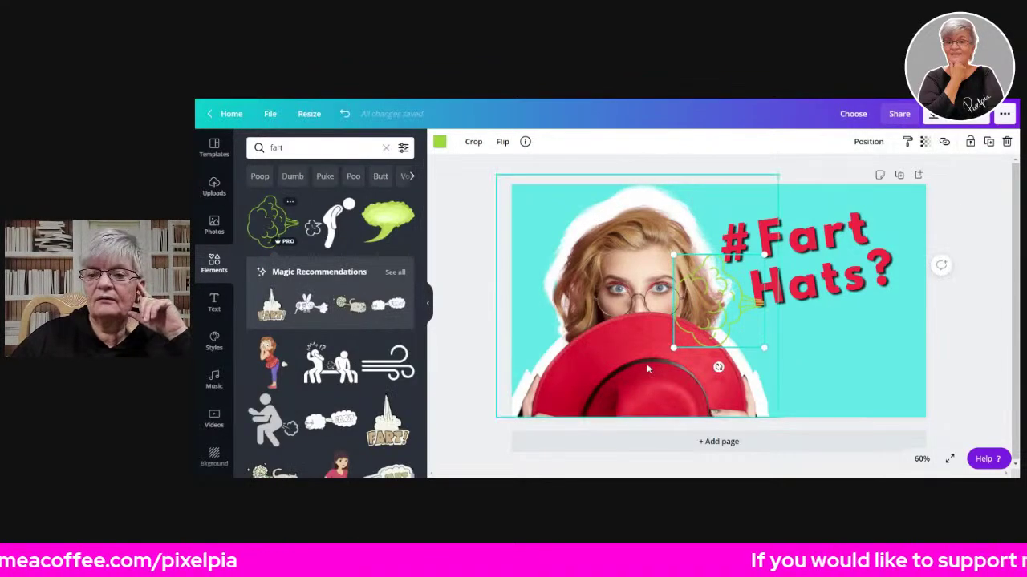
drag(741, 302, 845, 356)
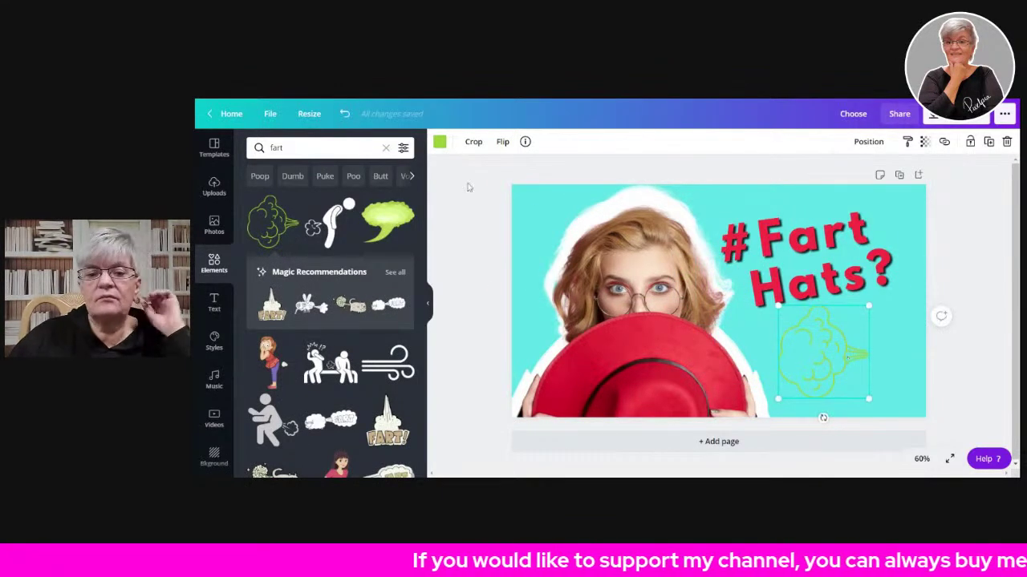
click(438, 143)
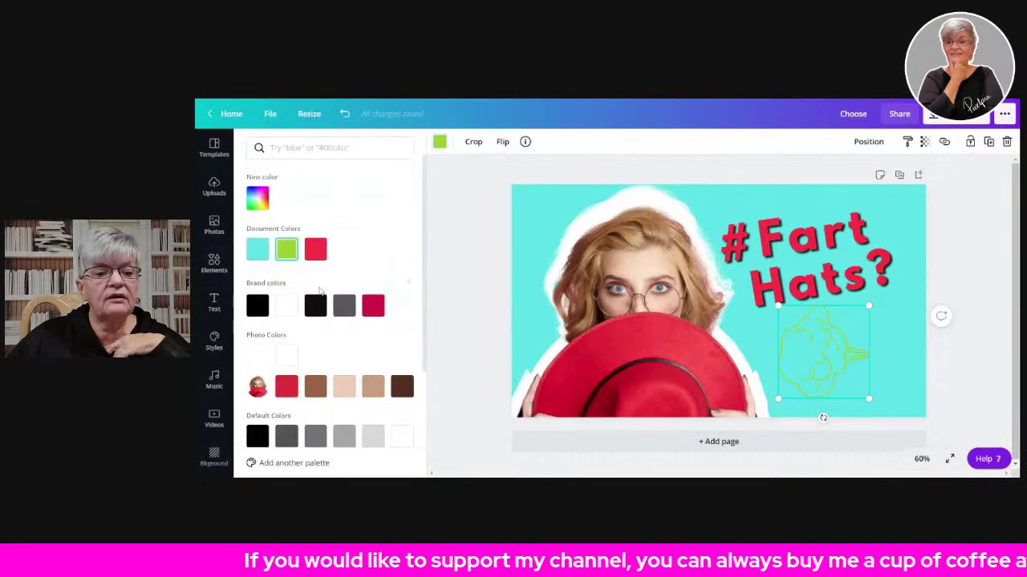
click(315, 251)
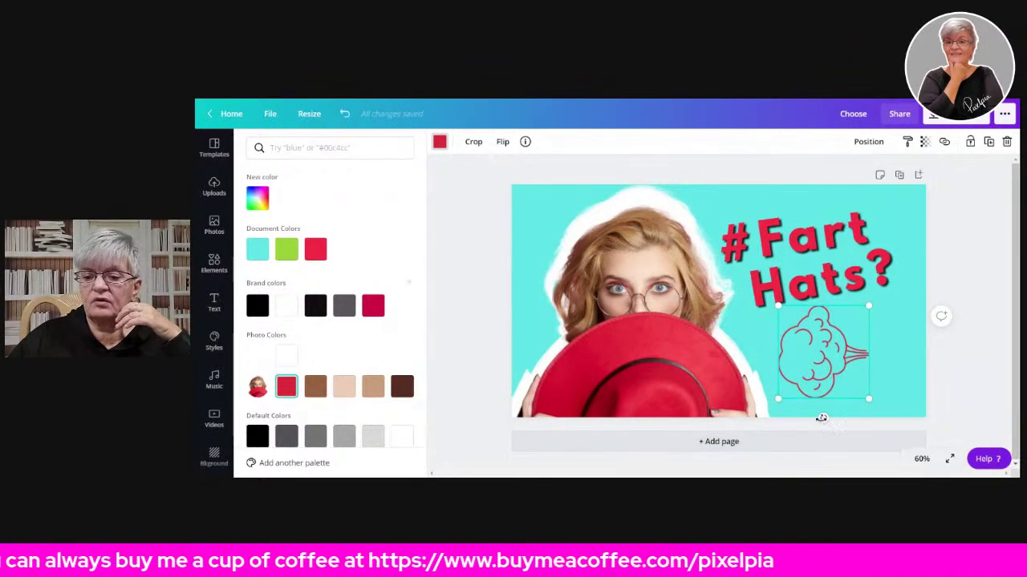
- Flip the cloud horizontally, enlarge it, tilt it about 45° and send it behind the text
click(501, 142)
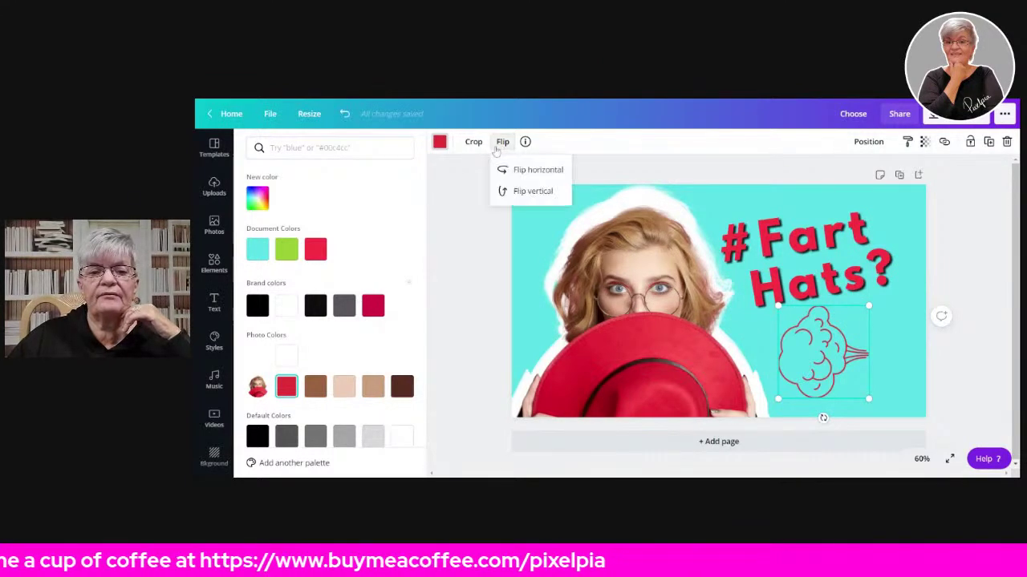
click(538, 170)
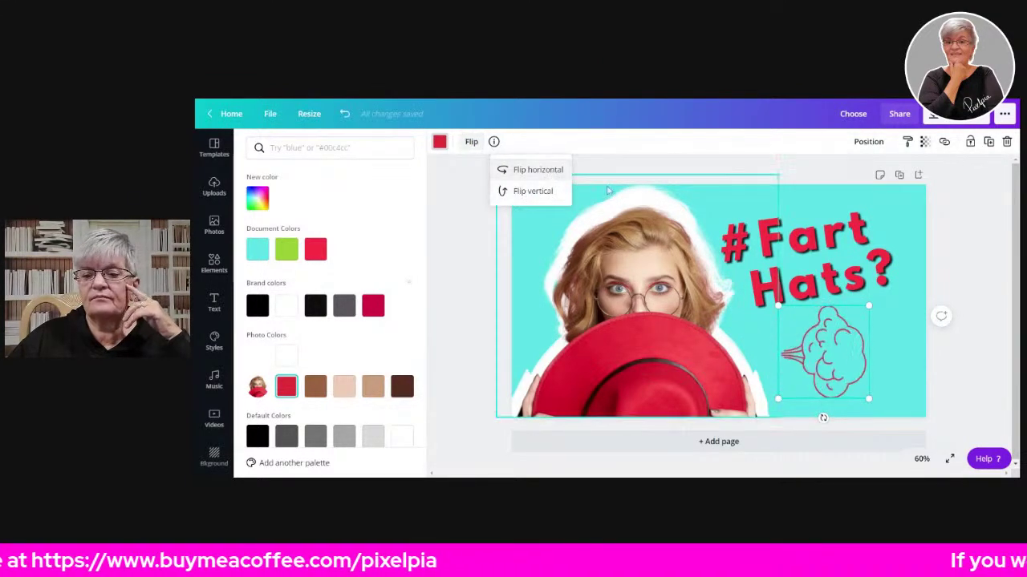
drag(778, 306, 699, 297)
drag(808, 355, 791, 342)
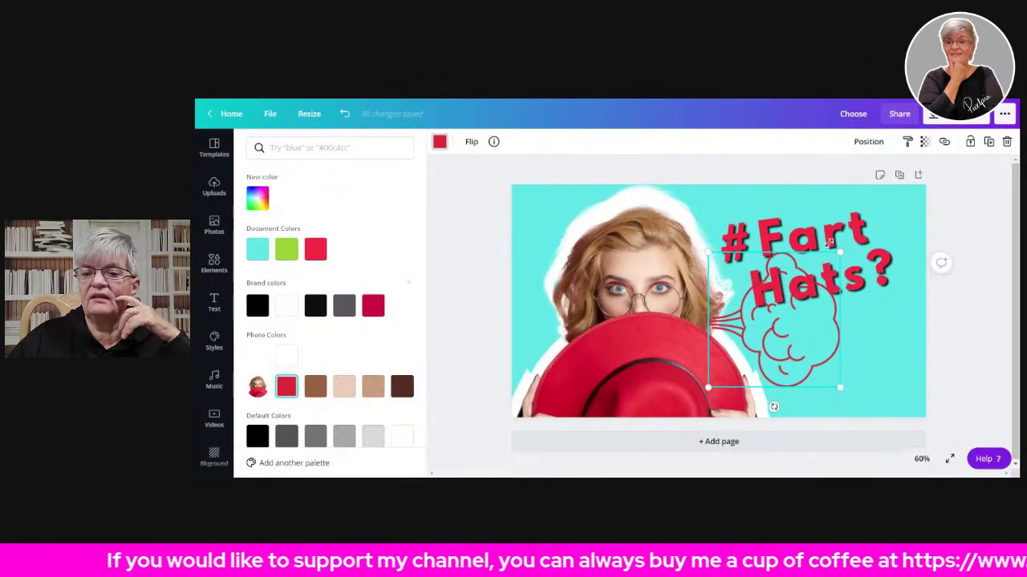
drag(839, 254, 902, 226)
drag(802, 331, 796, 360)
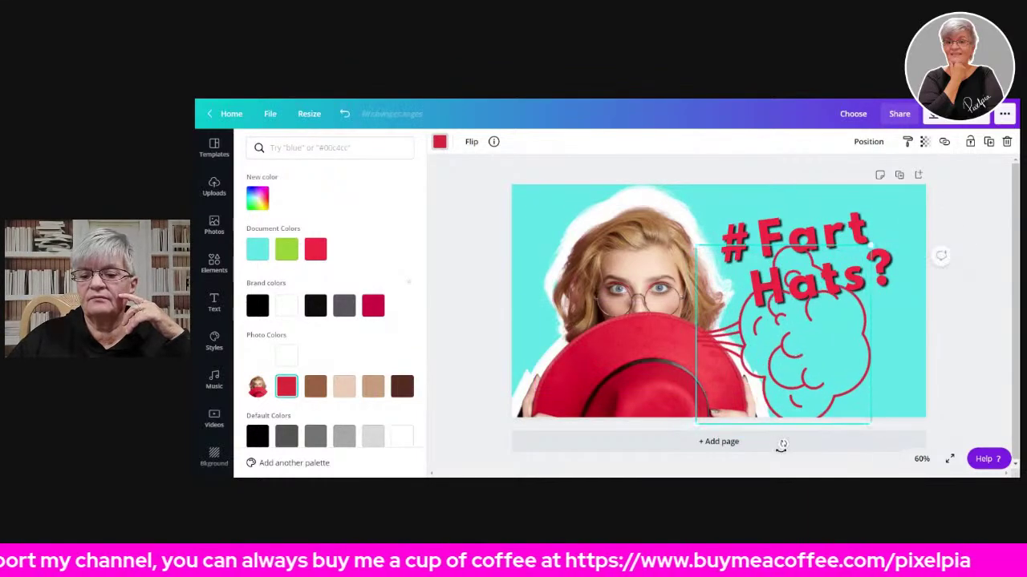
drag(780, 443, 856, 415)
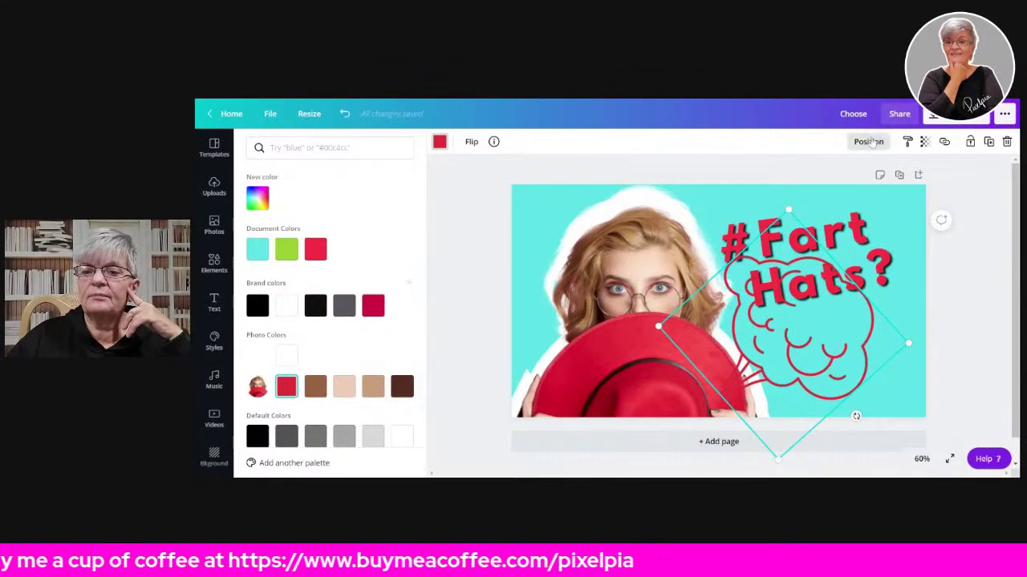
click(871, 143)
click(842, 180)
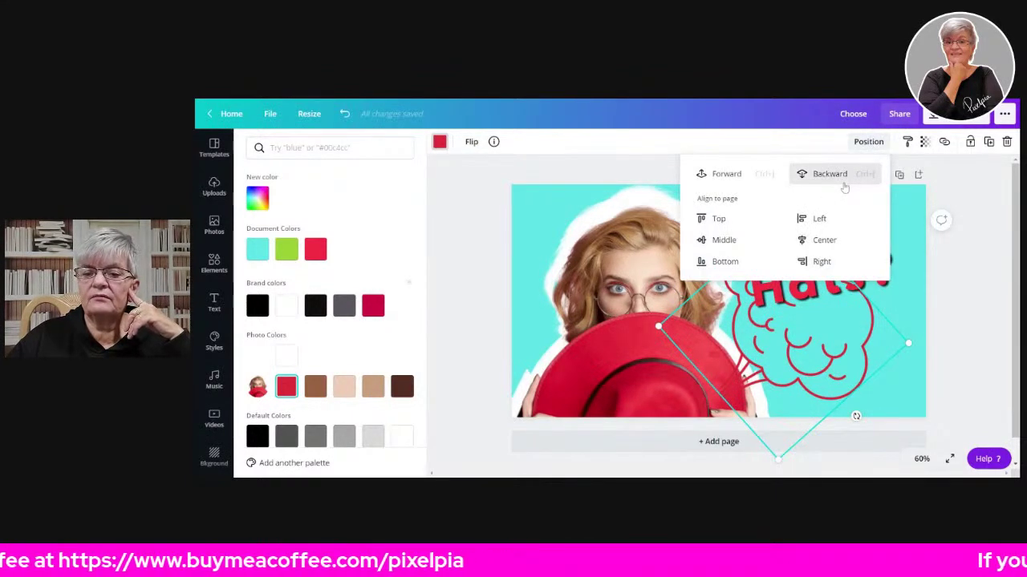
- Fine-tune title and cloud positions, shrink the cloud slightly and tilt the title to about -19°
click(986, 286)
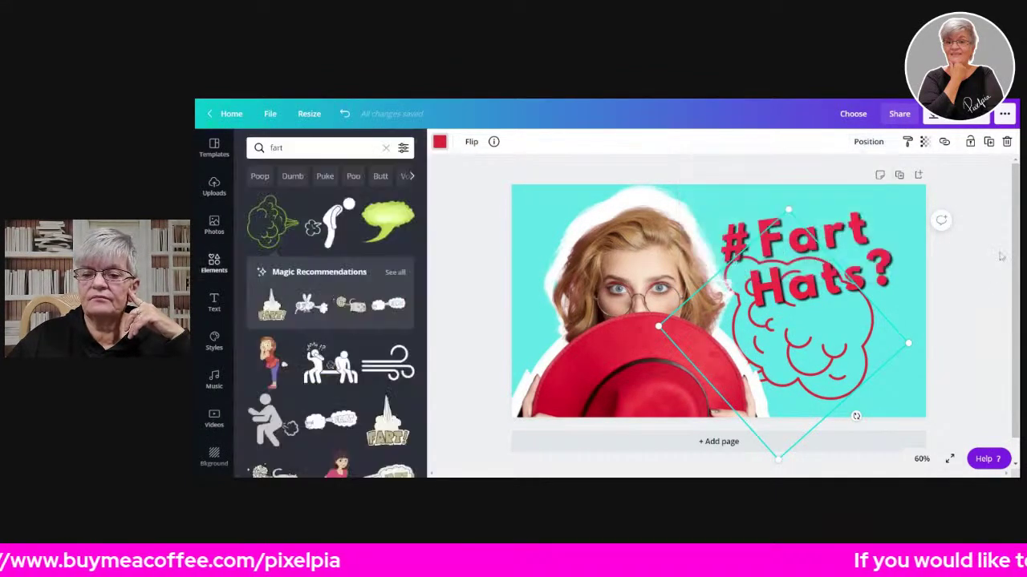
click(820, 327)
drag(815, 323, 805, 322)
drag(823, 379, 855, 370)
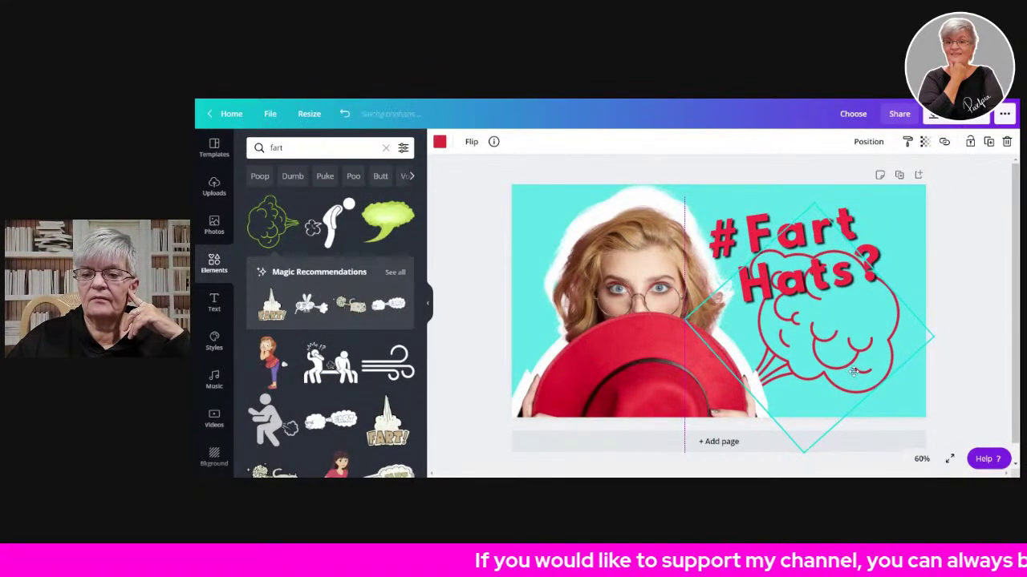
click(1009, 281)
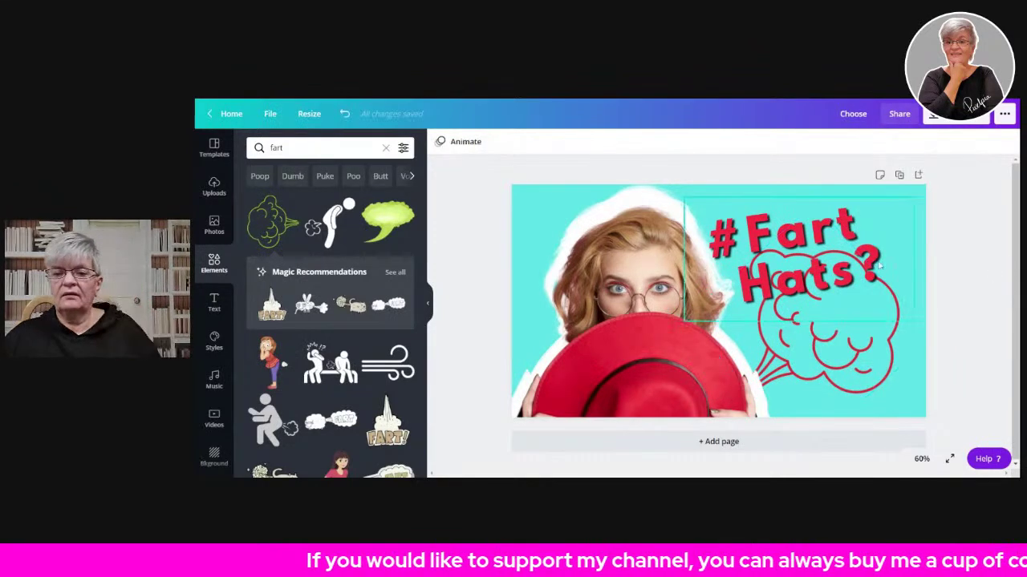
click(895, 332)
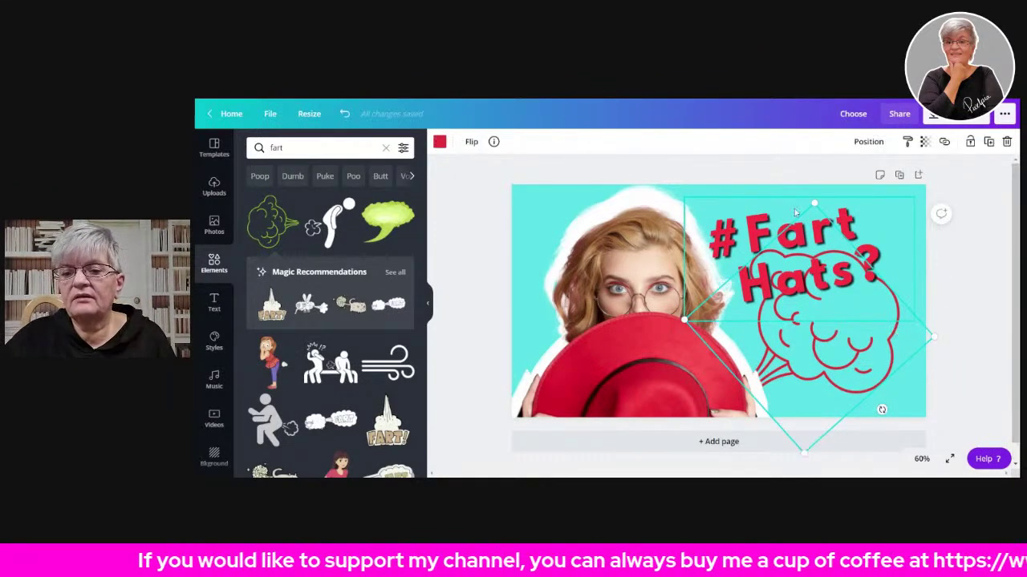
drag(815, 204, 810, 267)
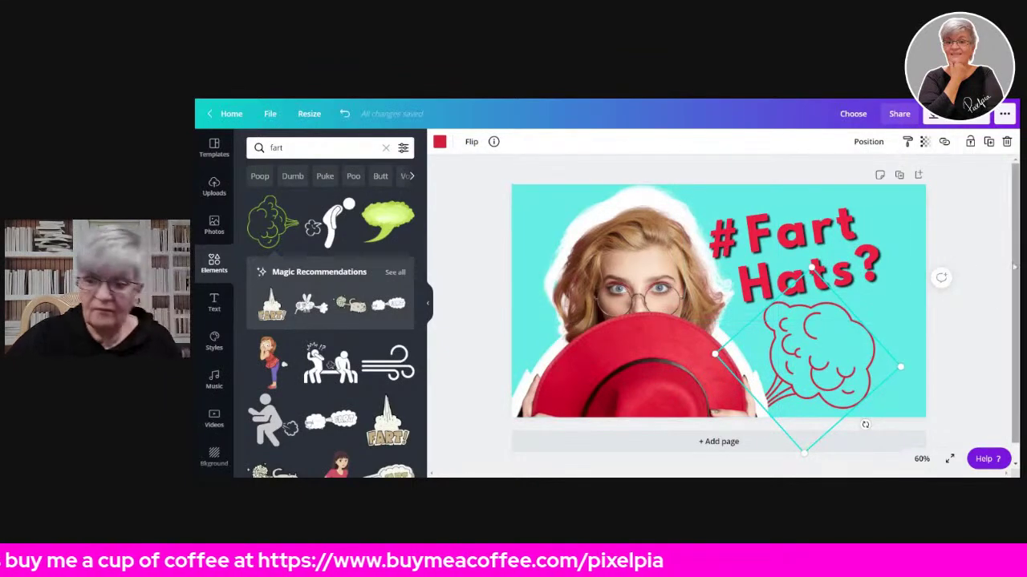
click(983, 213)
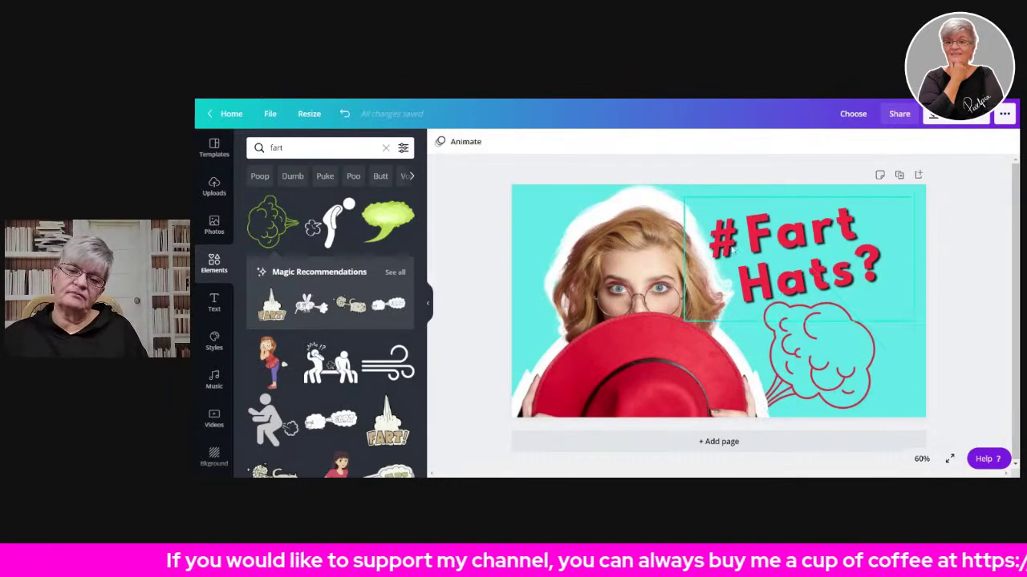
click(818, 233)
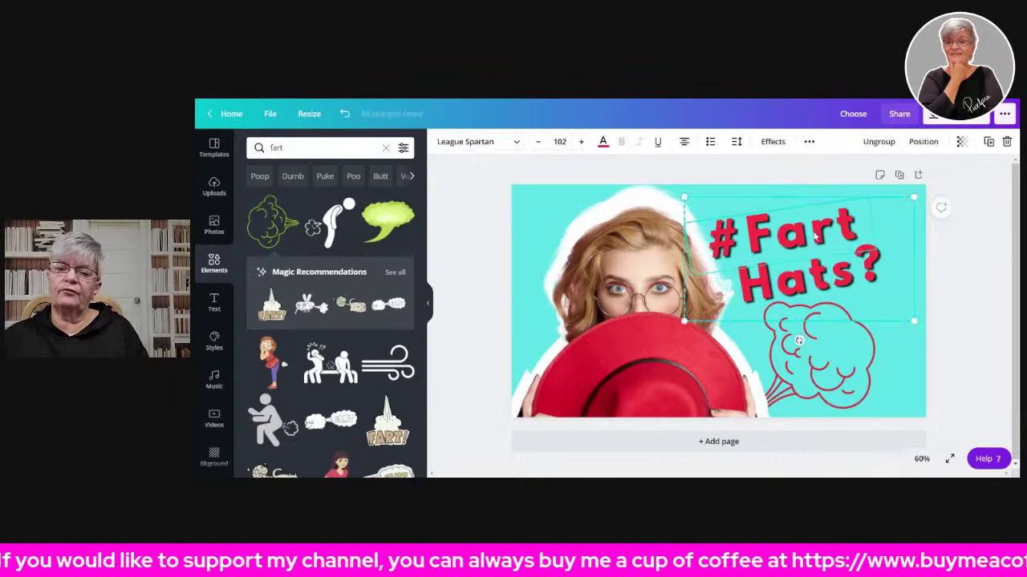
drag(799, 340, 831, 345)
- Enlarge the red cloud and move it further toward the lower right
click(984, 330)
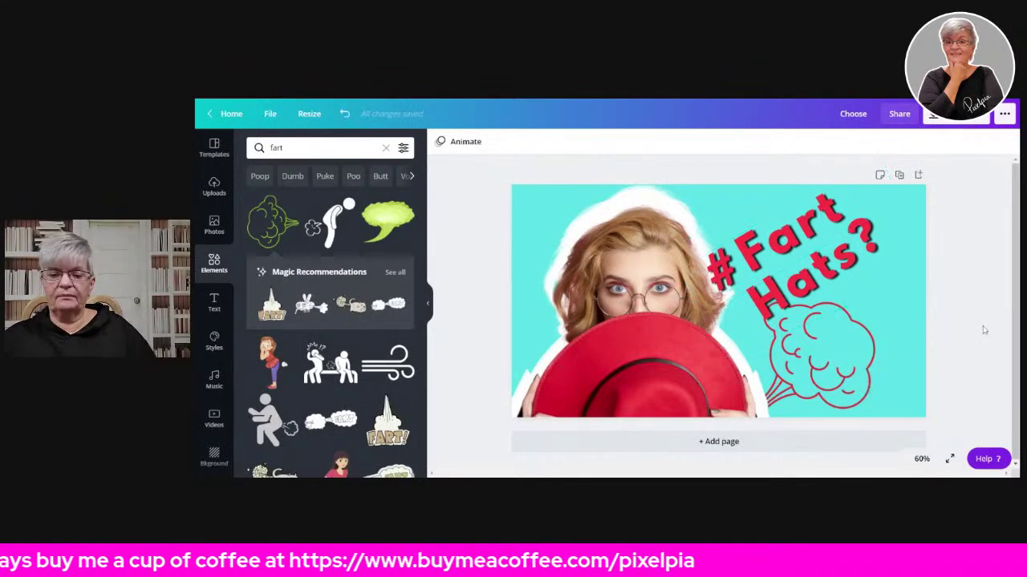
click(847, 337)
mouse_move(848, 337)
mouse_down()
mouse_move(810, 347)
mouse_move(853, 346)
mouse_up()
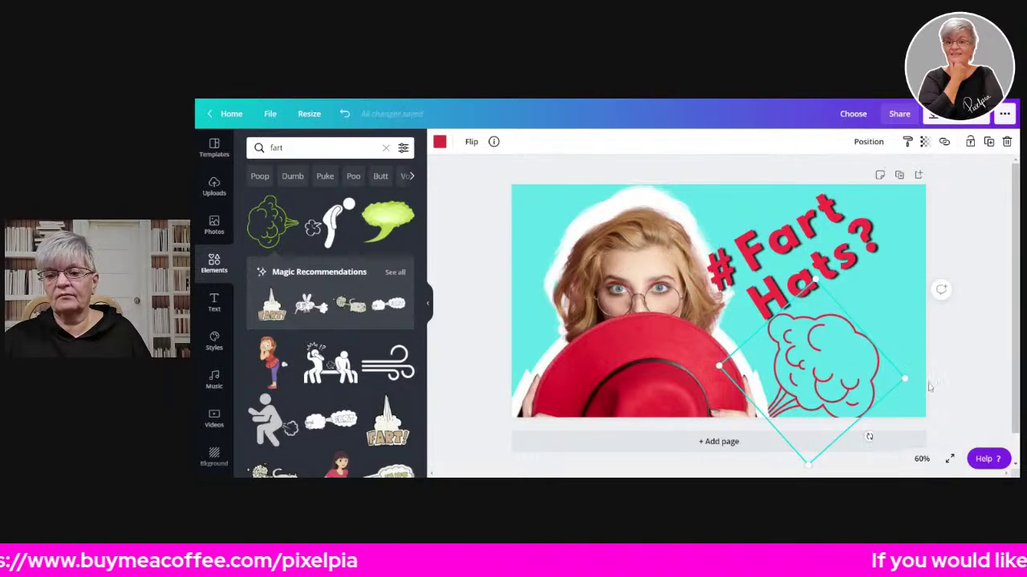
drag(715, 365, 684, 372)
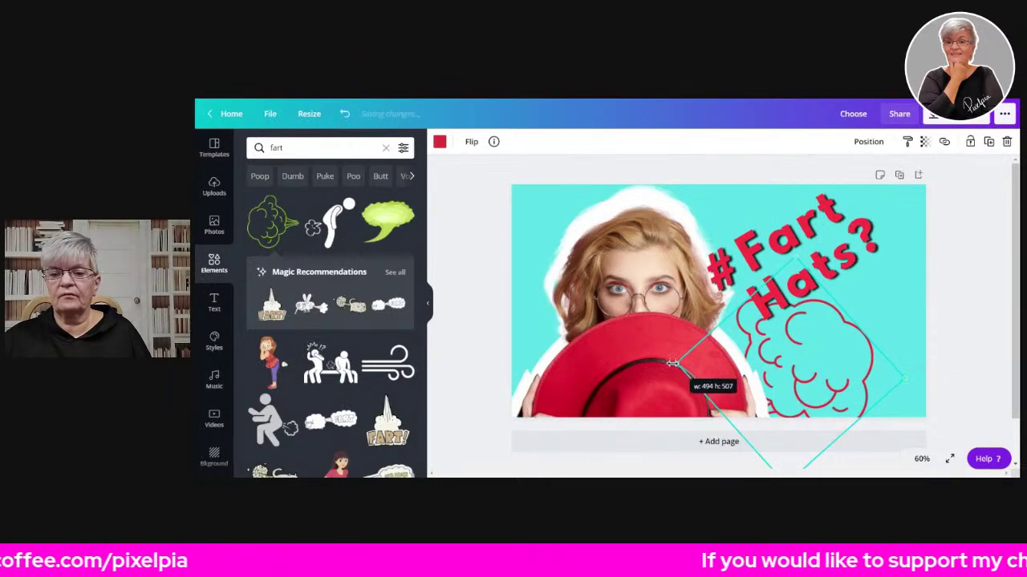
drag(832, 361, 855, 343)
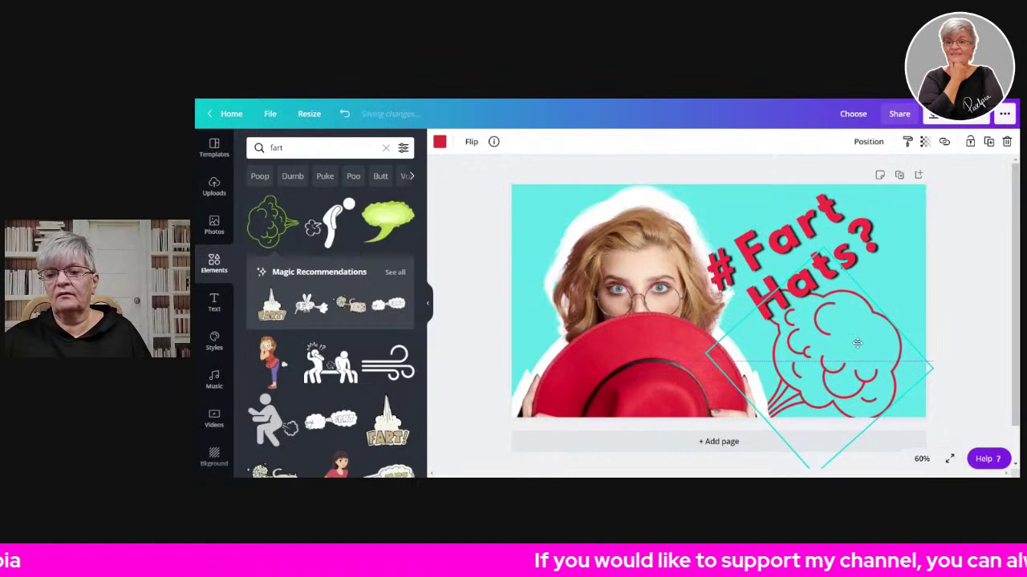
- Reduce the #Fart Hats? title's tilt to about -8°
click(827, 211)
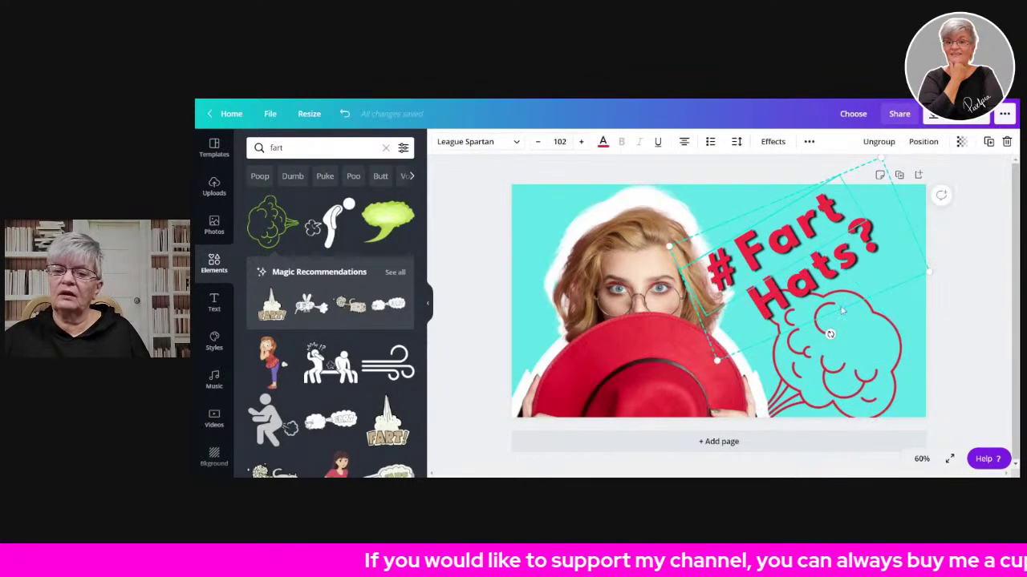
mouse_move(830, 334)
mouse_down()
mouse_move(834, 341)
mouse_move(819, 337)
mouse_up()
click(991, 254)
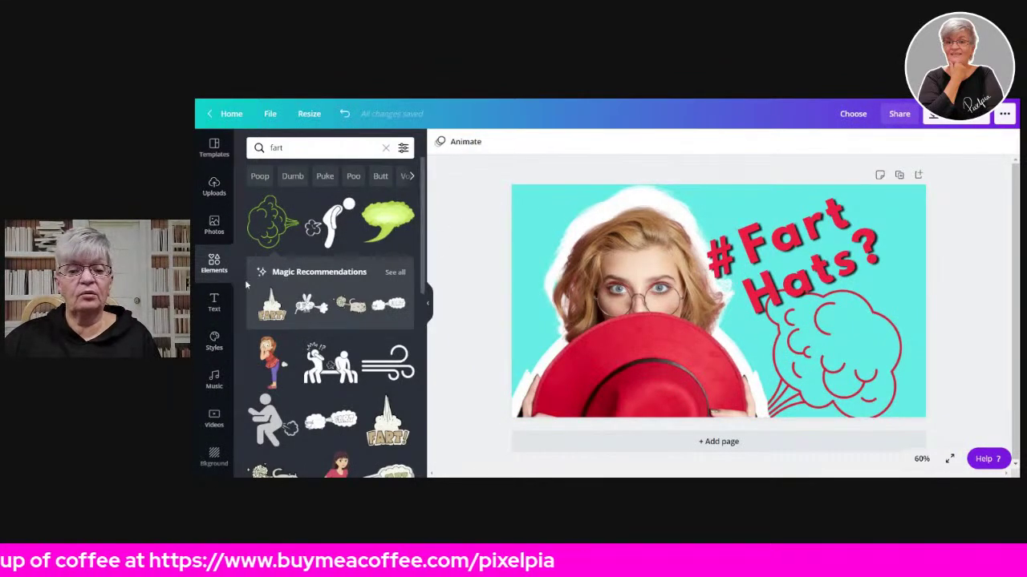
- Search the stock photo library for 'city'
click(214, 225)
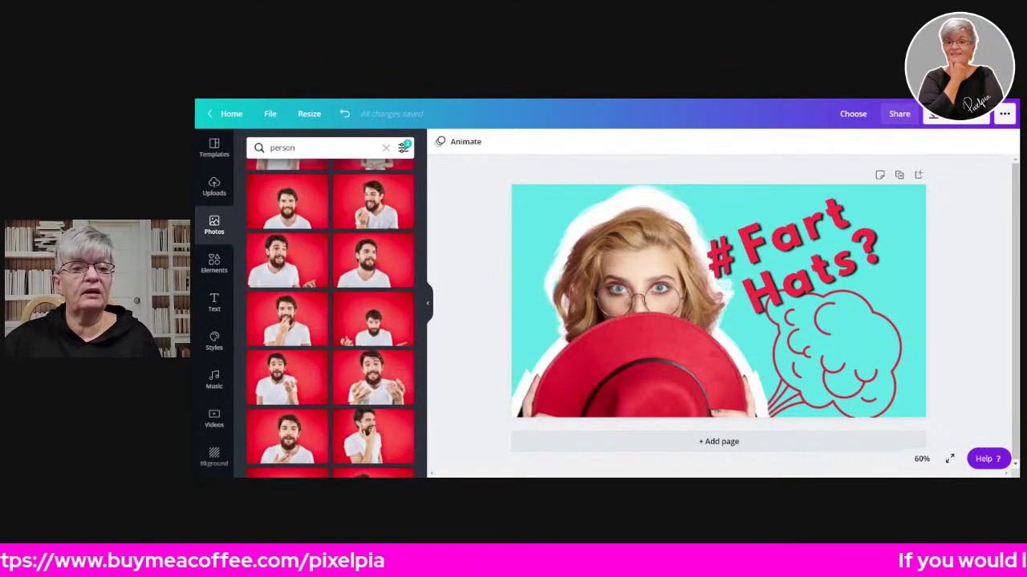
click(293, 148)
key(ctrl+a)
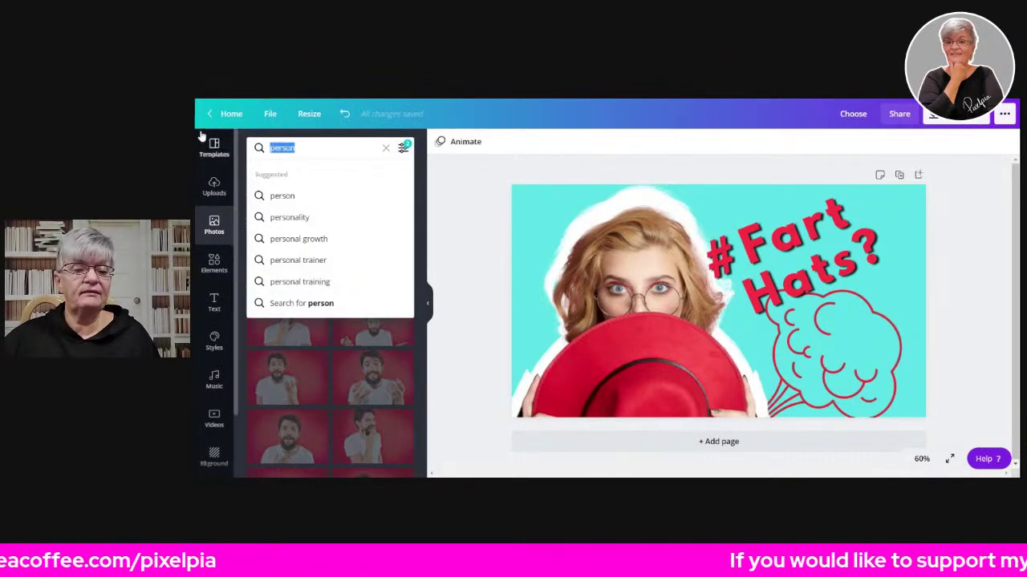
text(city)
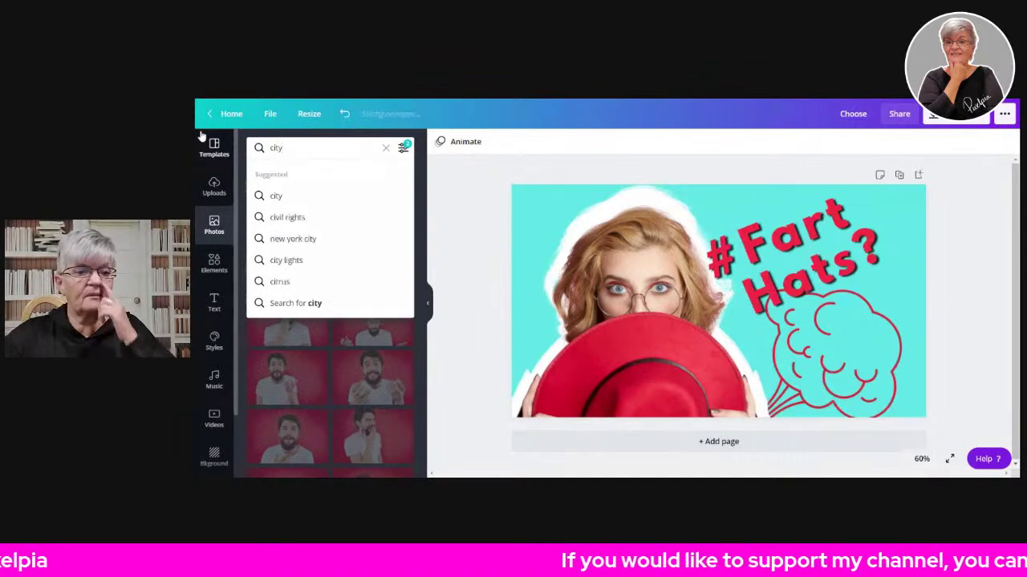
key(Return)
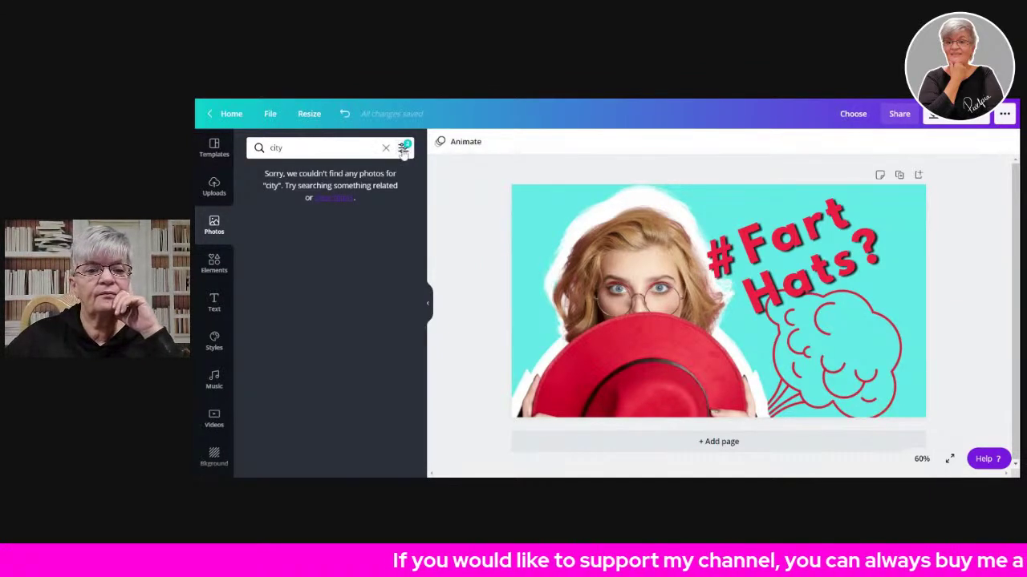
click(405, 151)
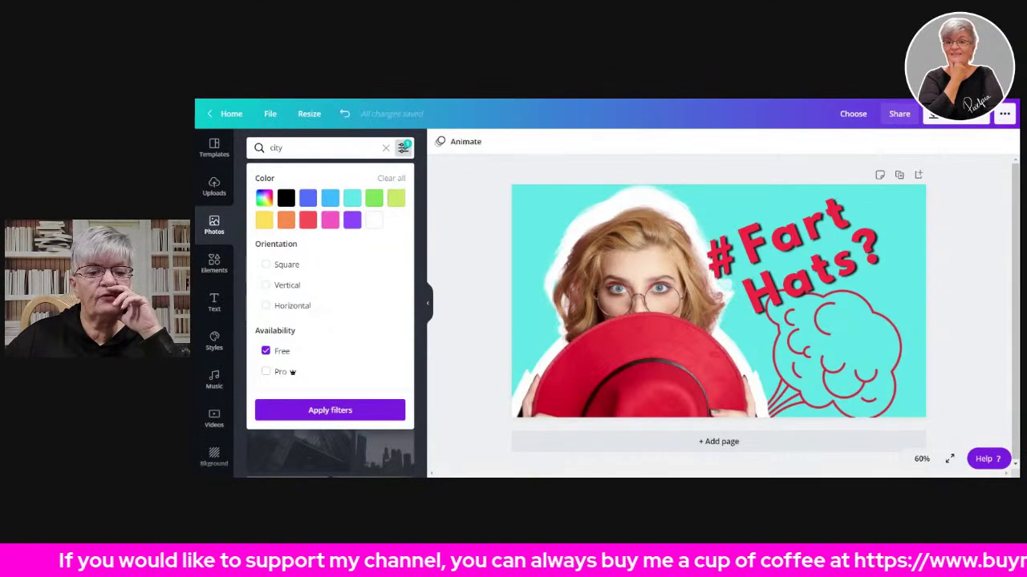
click(289, 148)
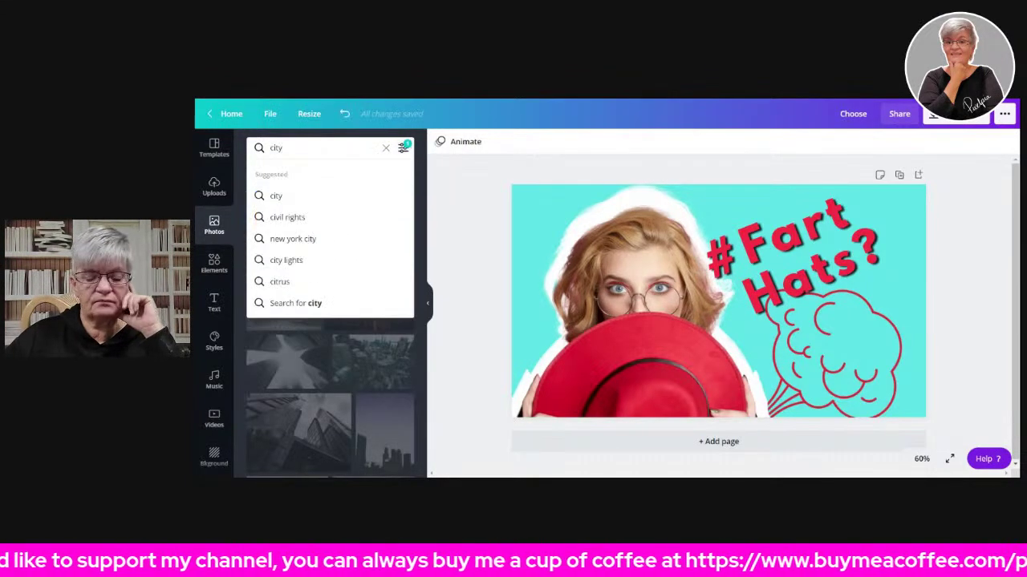
key(Return)
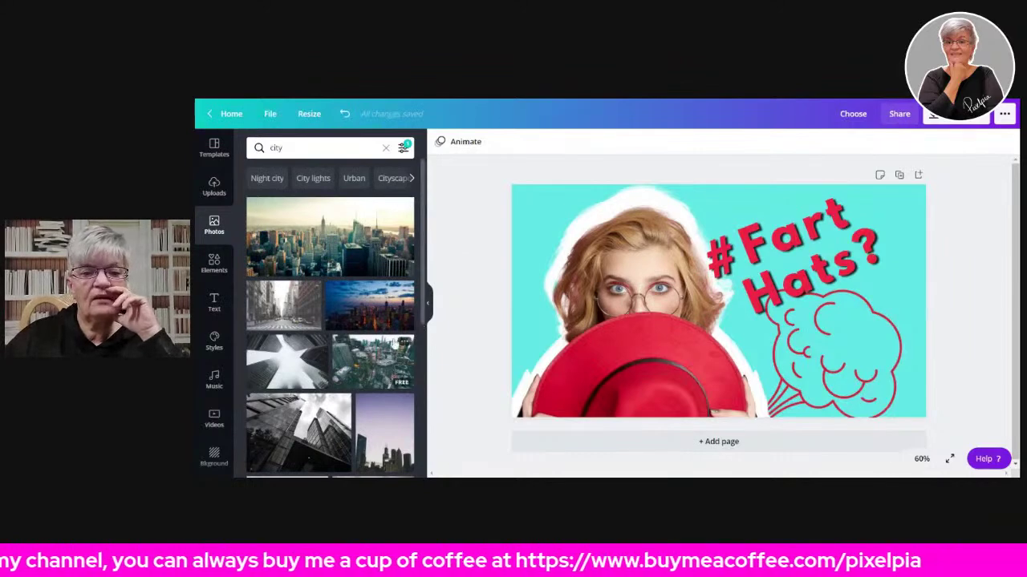
- Add a city skyline photo, delete it, and enter 'crowd' as the new search term
click(293, 253)
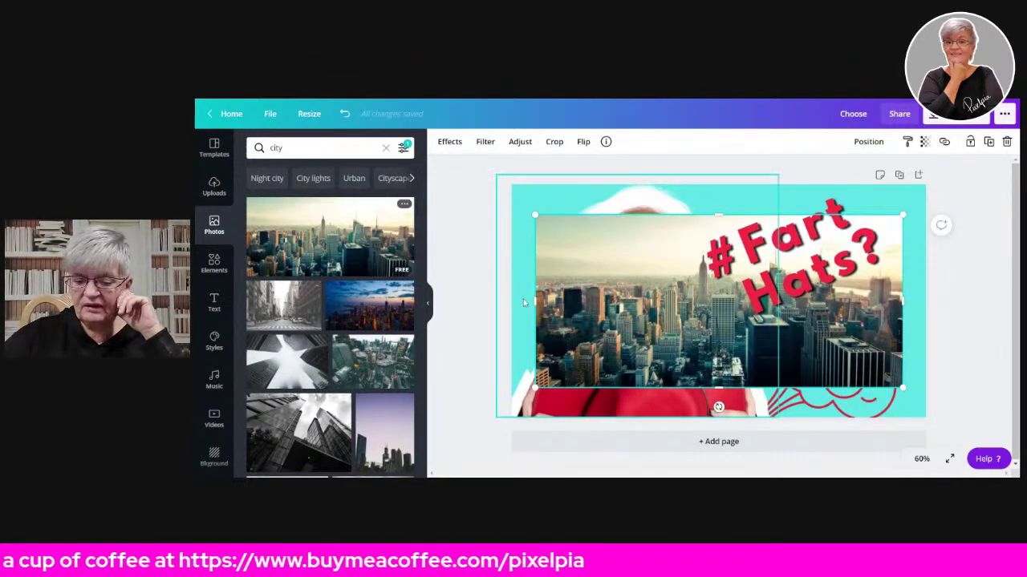
key(Delete)
scroll(385, 273, down, 10)
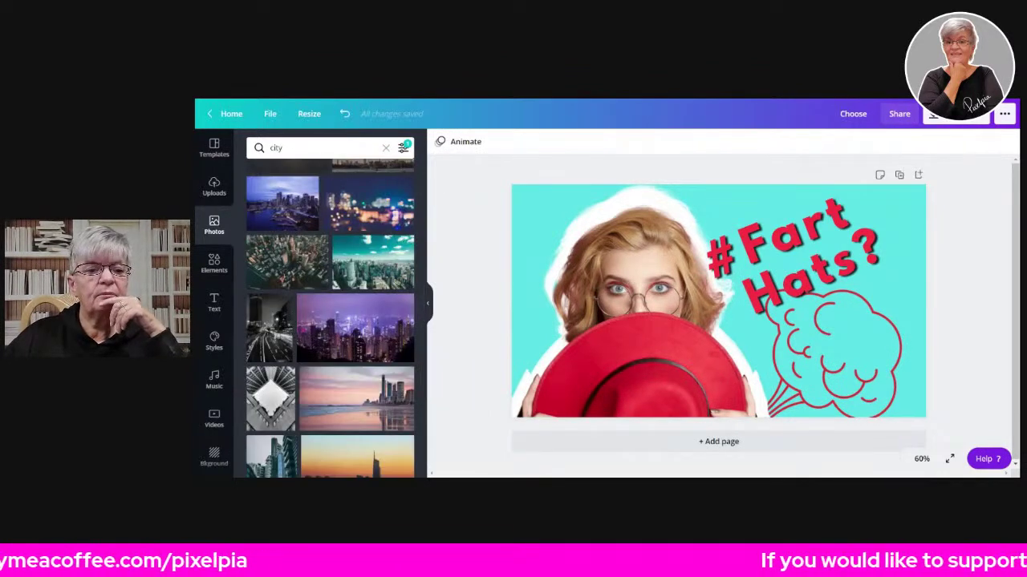
click(277, 147)
text(crows)
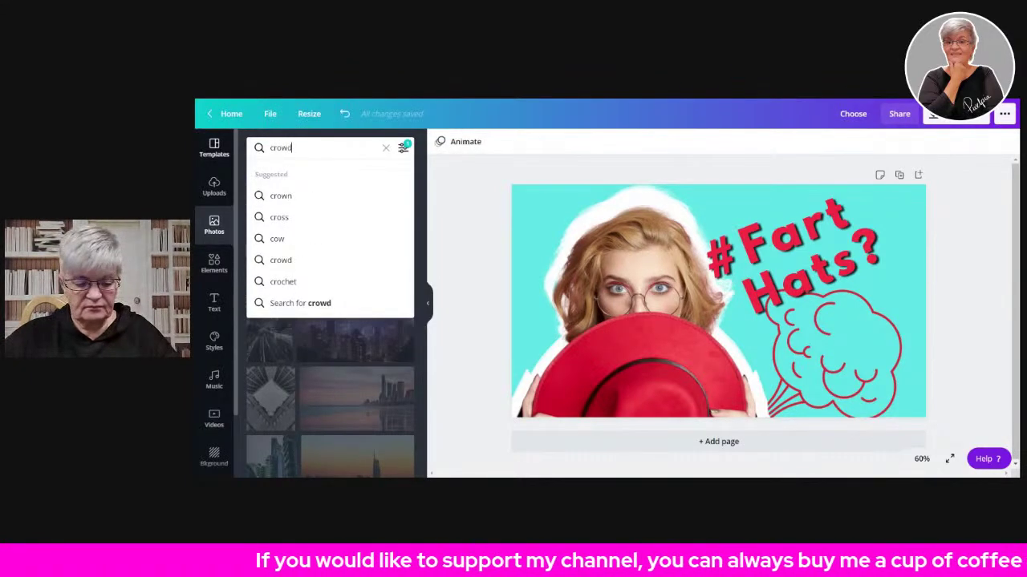
text(d)
- Search for crowd photos, try a sunset crowd photo as background, then undo it
key(Return)
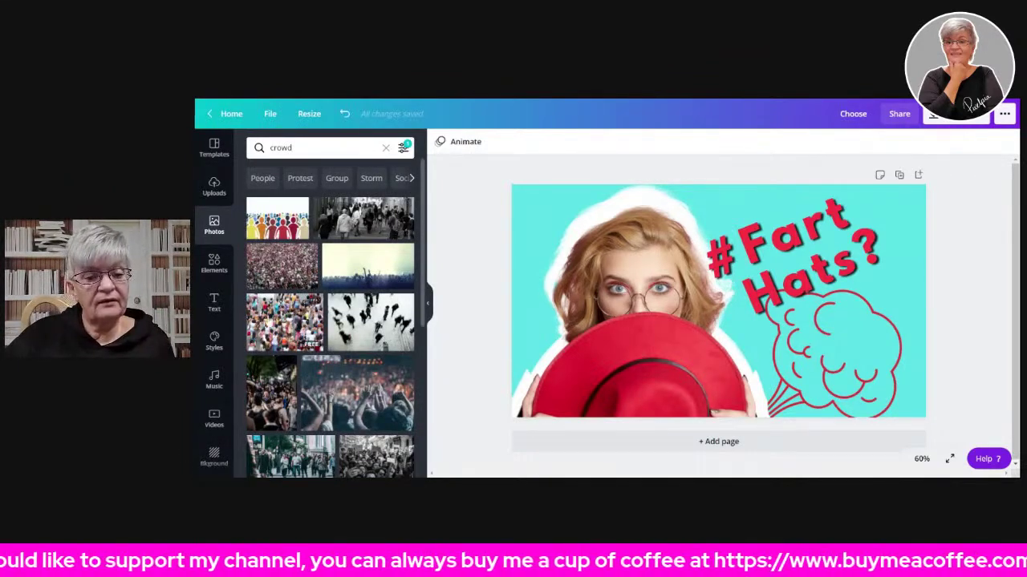
scroll(372, 305, down, 3)
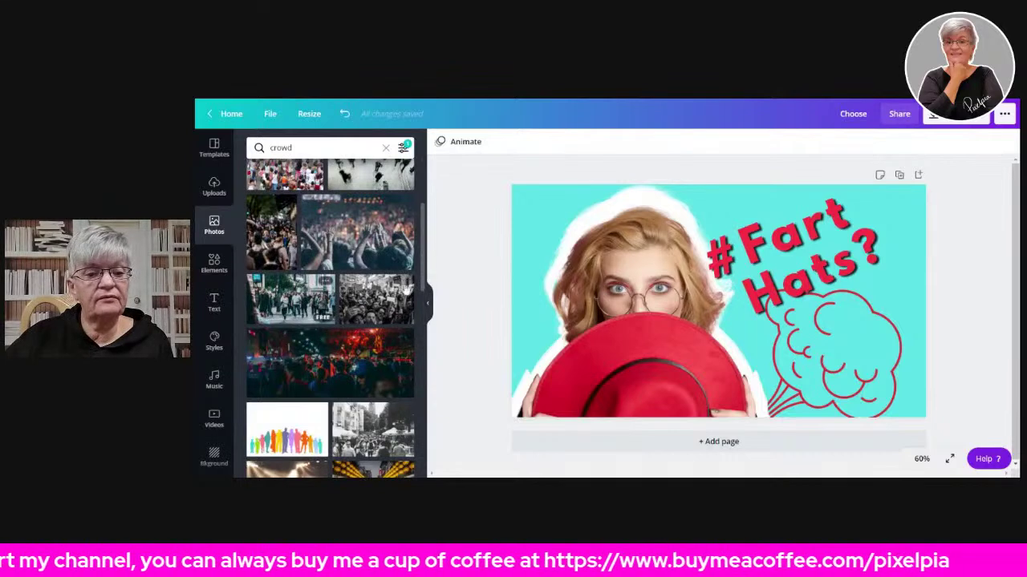
scroll(272, 361, down, 3)
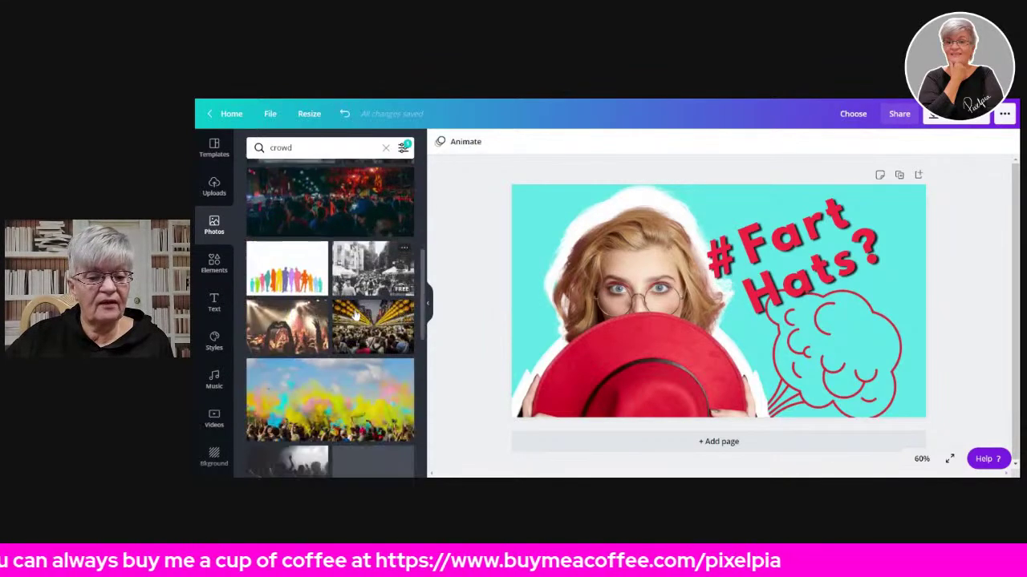
scroll(384, 336, down, 3)
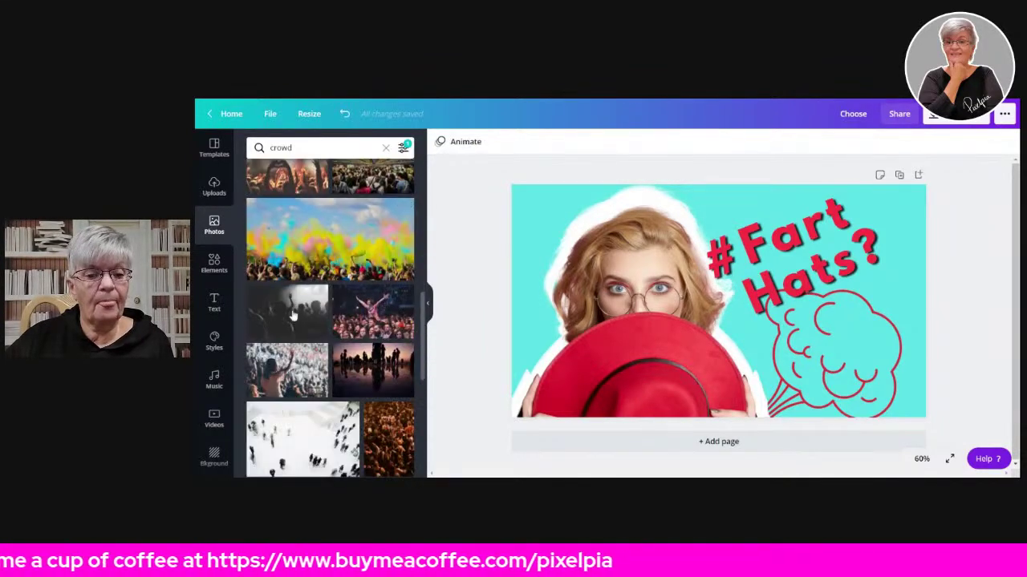
scroll(335, 330, down, 2)
scroll(333, 327, down, 6)
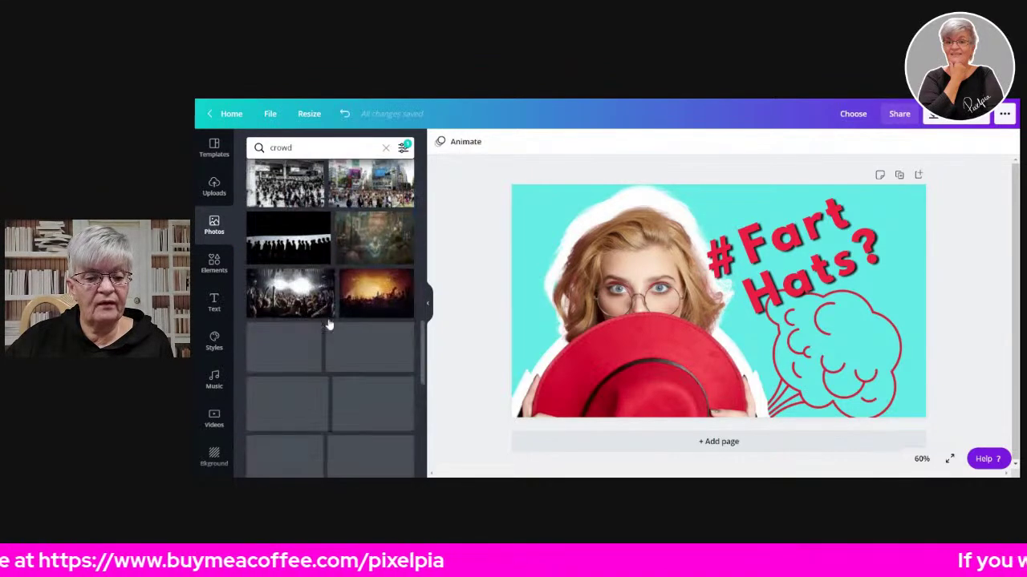
scroll(344, 335, down, 2)
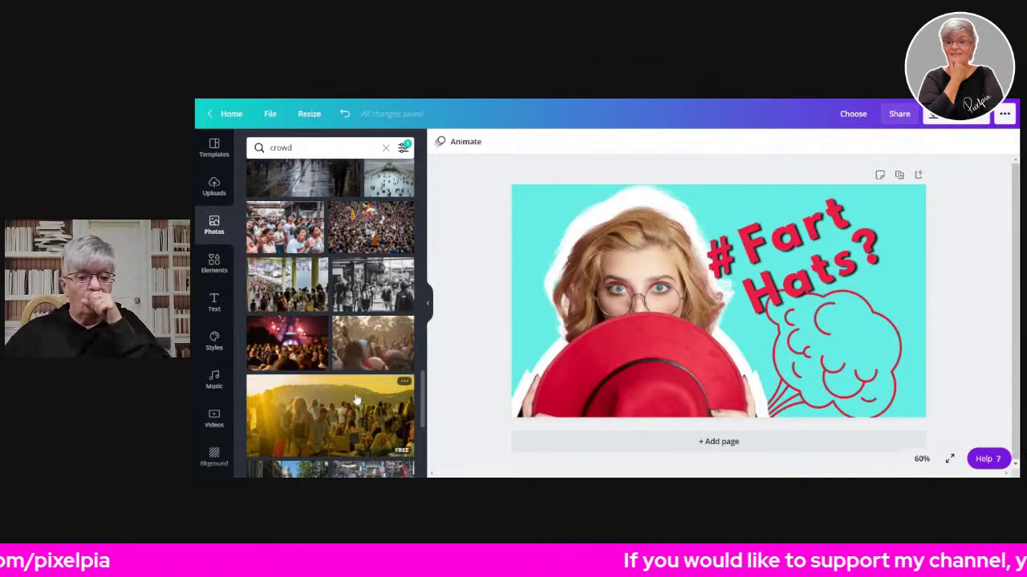
drag(350, 413, 618, 401)
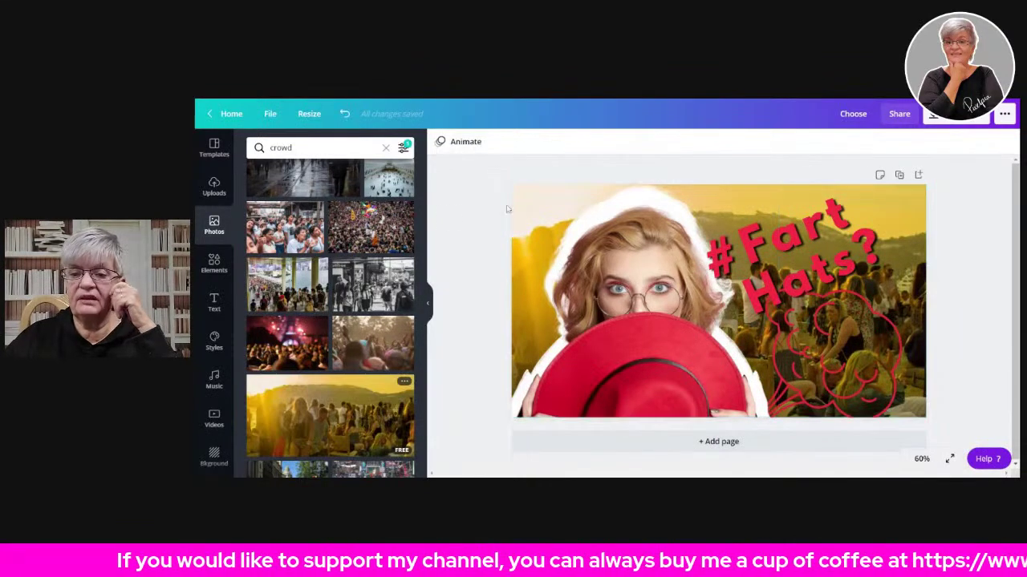
click(344, 114)
- Try another crowd photo, then set the black-and-white street crowd photo as background
scroll(362, 302, down, 3)
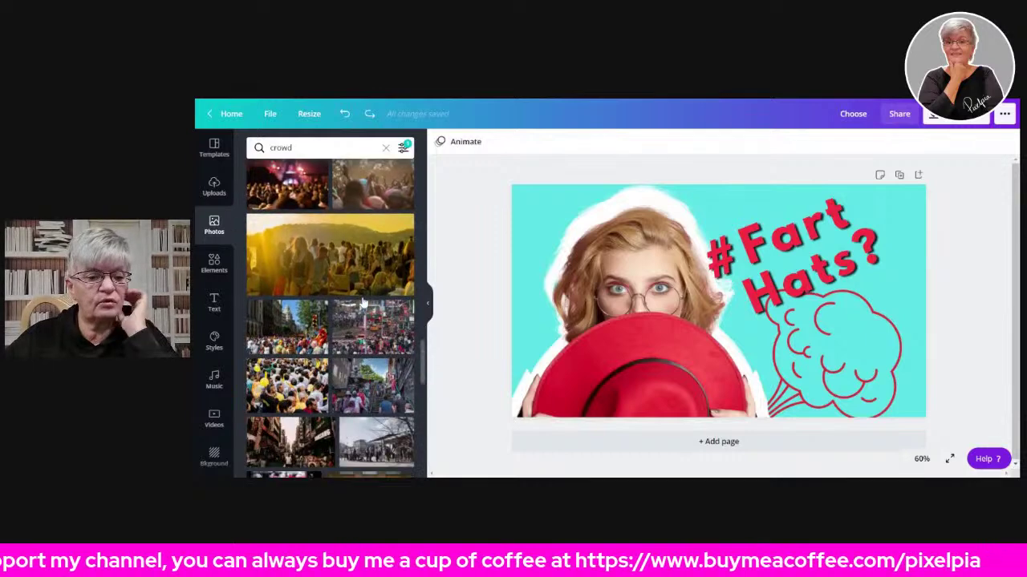
scroll(363, 302, down, 5)
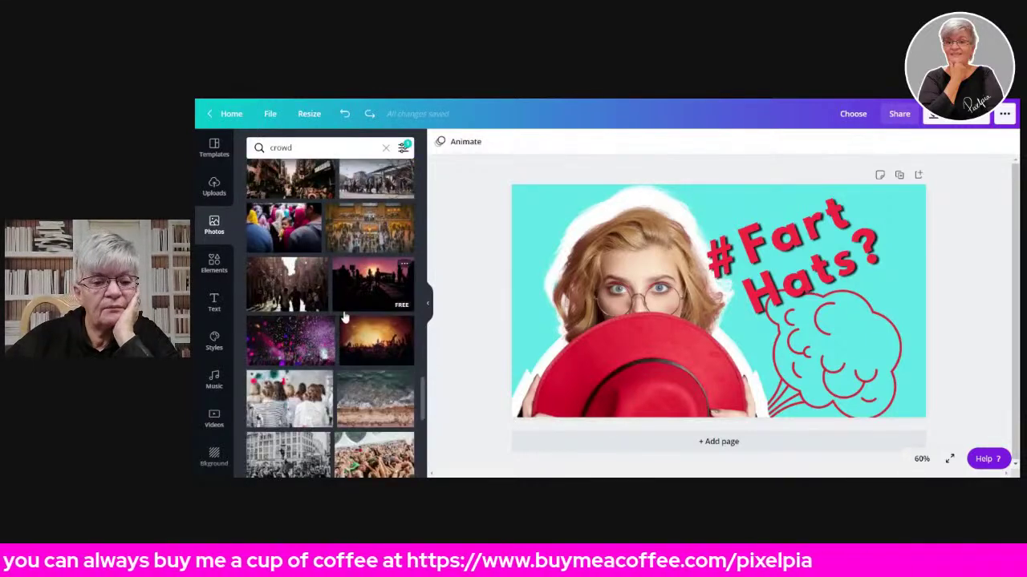
scroll(344, 318, down, 3)
drag(302, 245, 914, 405)
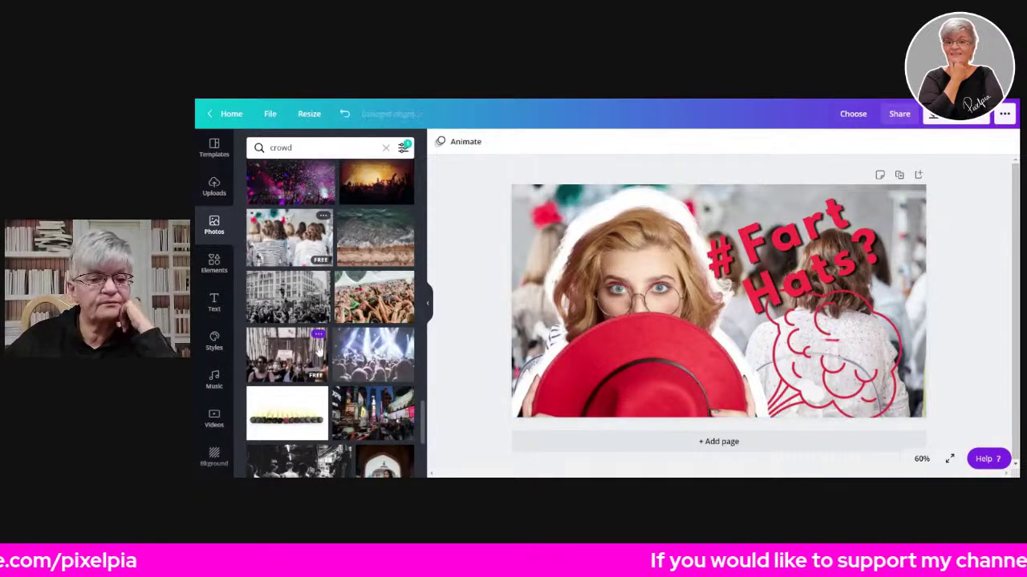
scroll(375, 329, down, 6)
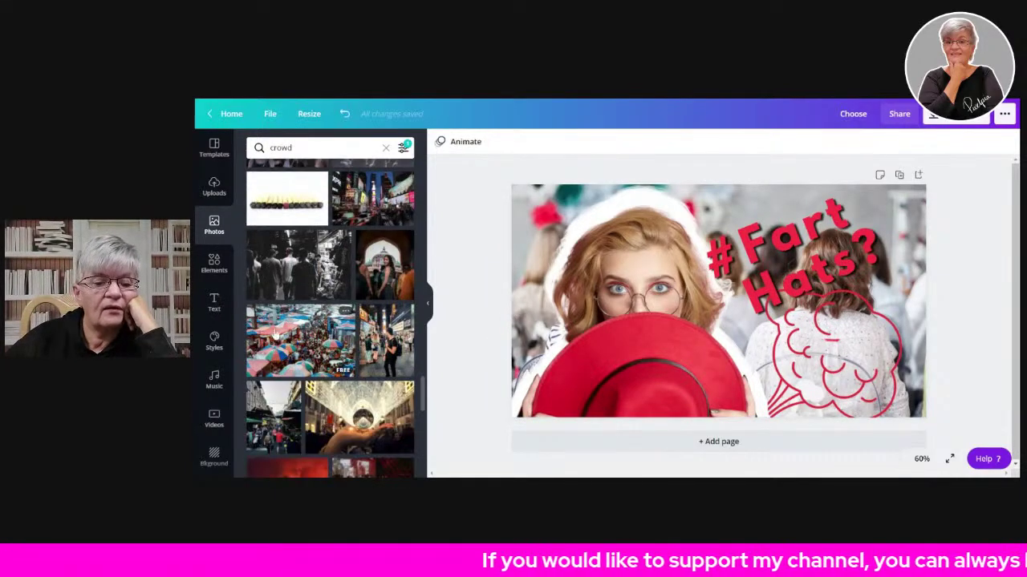
scroll(375, 329, down, 2)
scroll(375, 329, down, 1)
drag(365, 233, 918, 405)
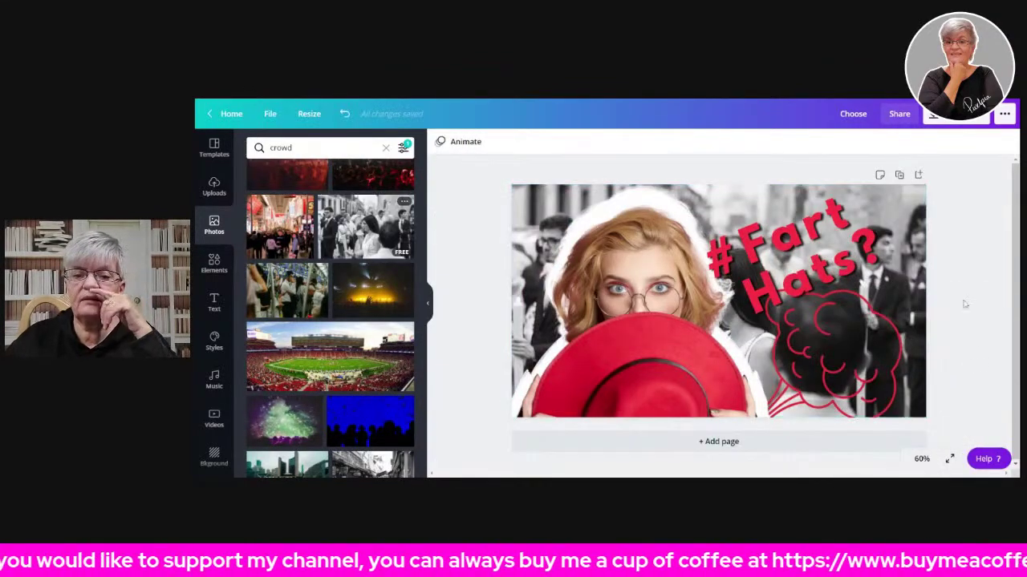
- Shrink the woman cutout, shift the title left, and shrink and nudge up the cloud
click(590, 278)
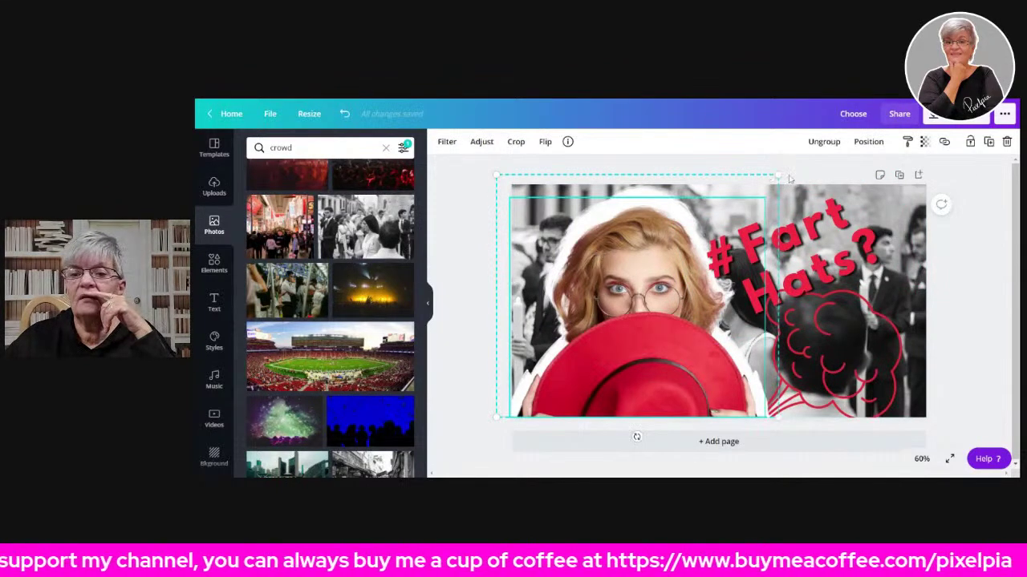
drag(779, 175, 727, 215)
mouse_move(818, 230)
mouse_down()
mouse_move(830, 229)
mouse_move(786, 232)
mouse_up()
mouse_move(842, 317)
mouse_down()
mouse_move(795, 323)
mouse_move(801, 328)
mouse_up()
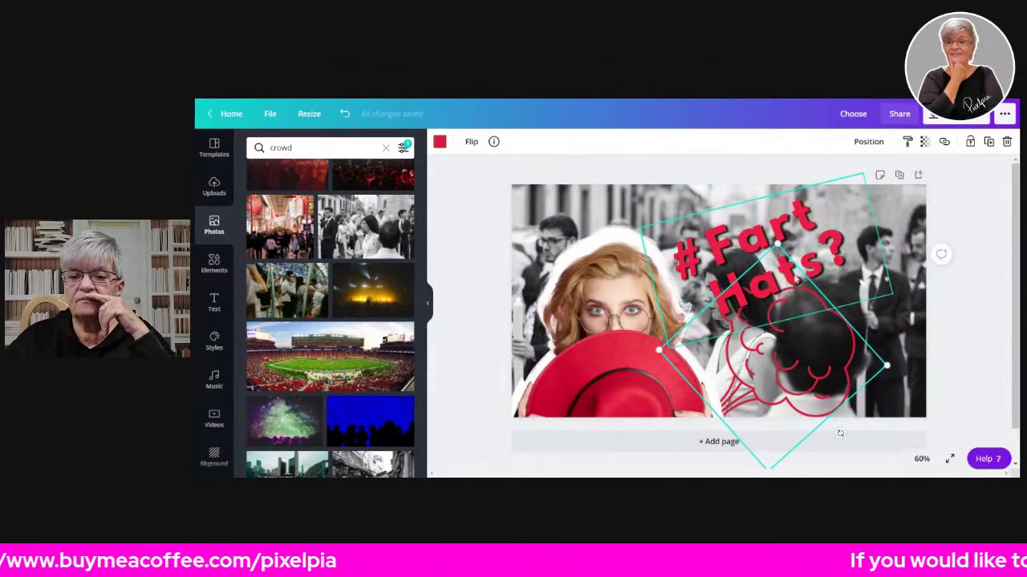
drag(777, 245, 777, 274)
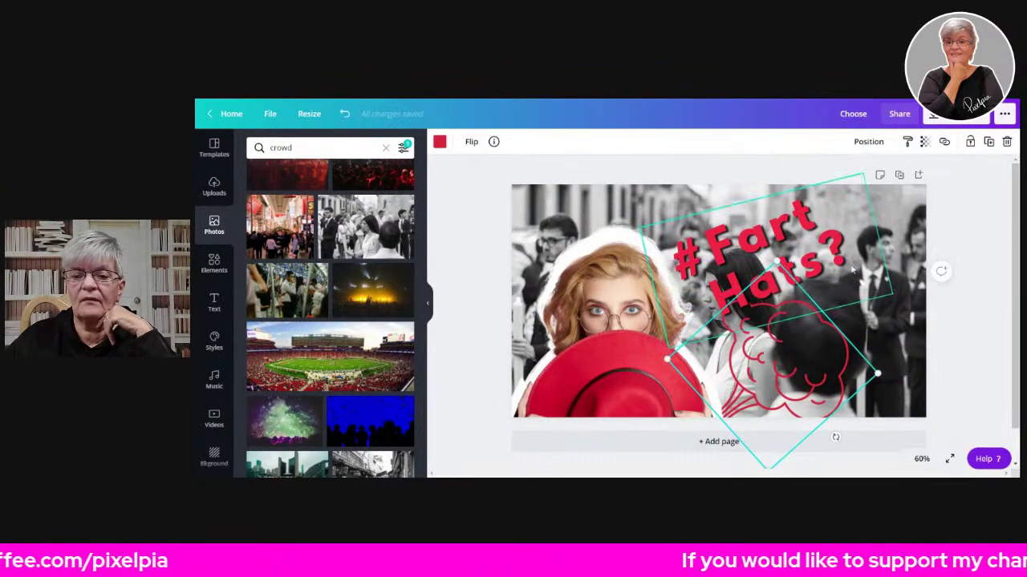
drag(781, 351, 773, 337)
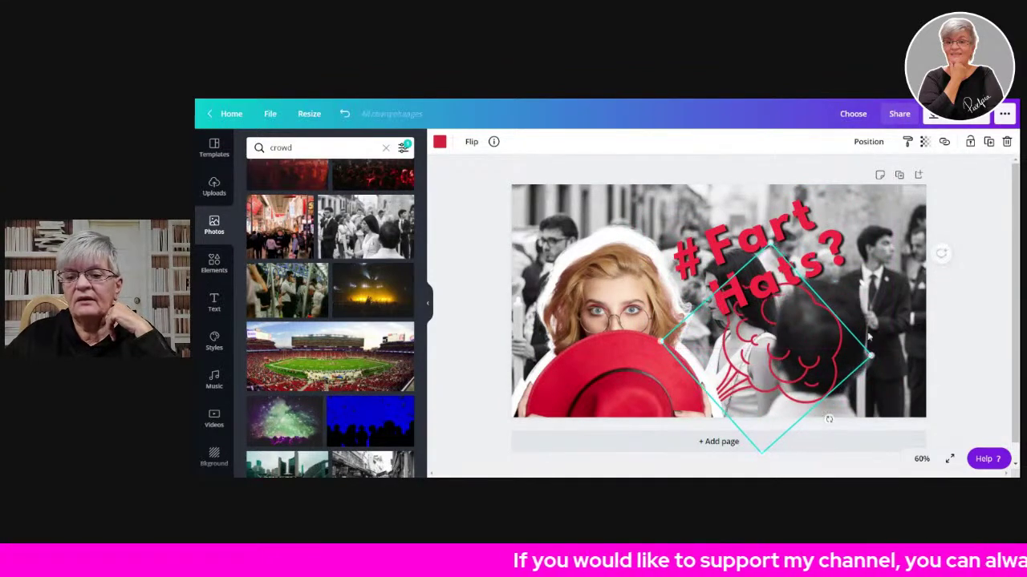
click(912, 393)
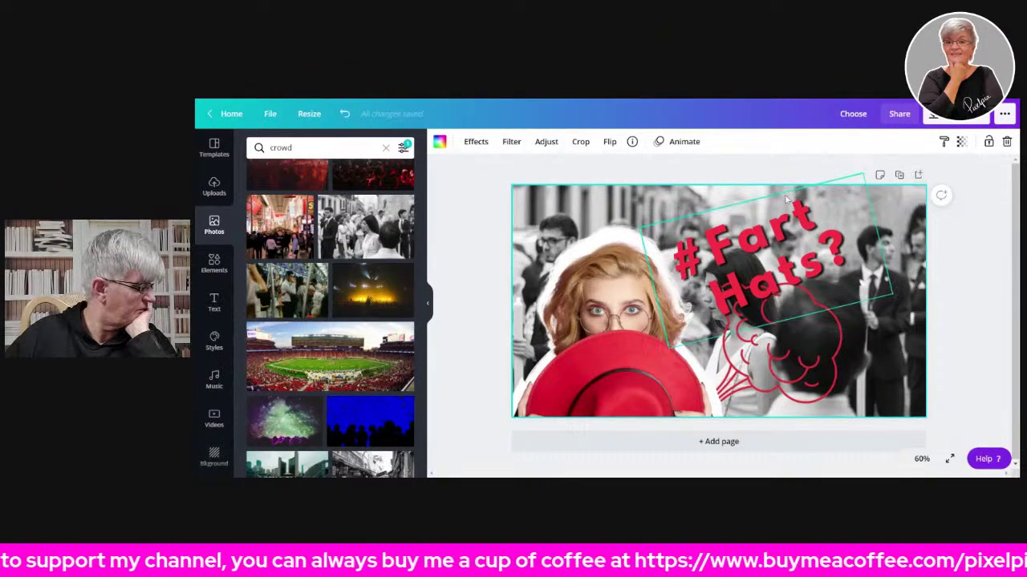
- Set the crowd photo's transparency to 60 and make the page background plain white
click(961, 142)
click(903, 171)
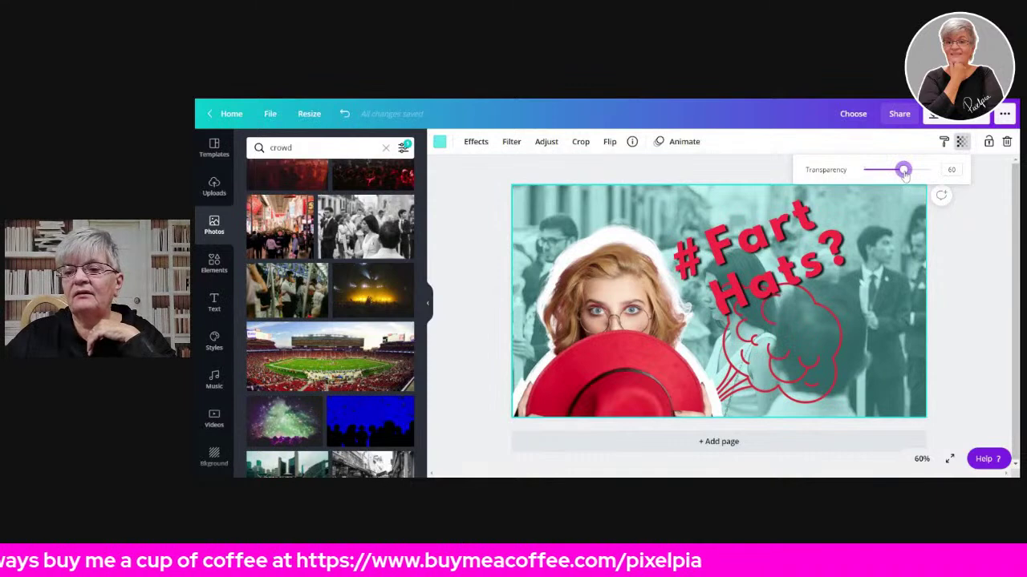
drag(903, 176, 908, 180)
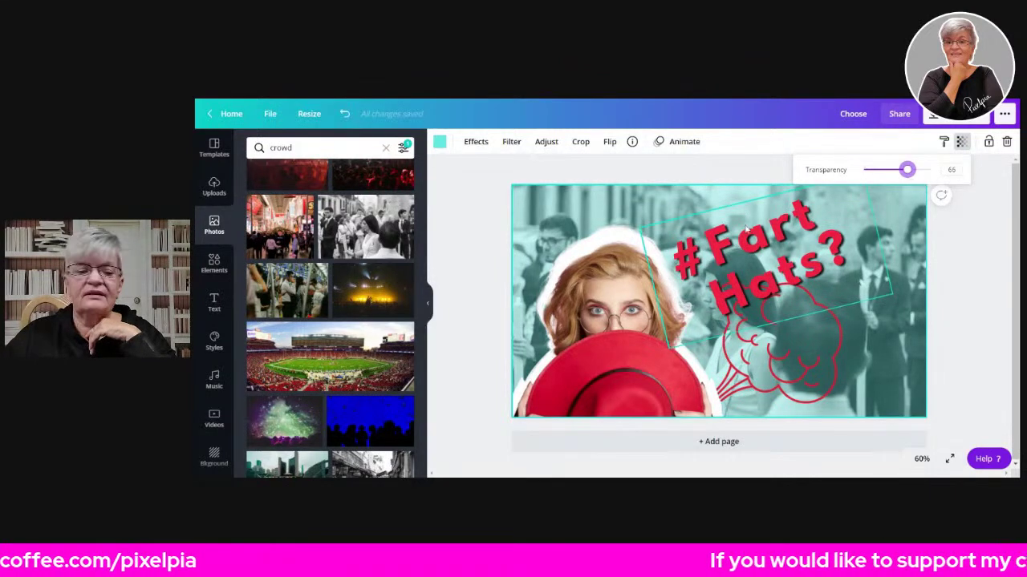
click(213, 456)
click(252, 178)
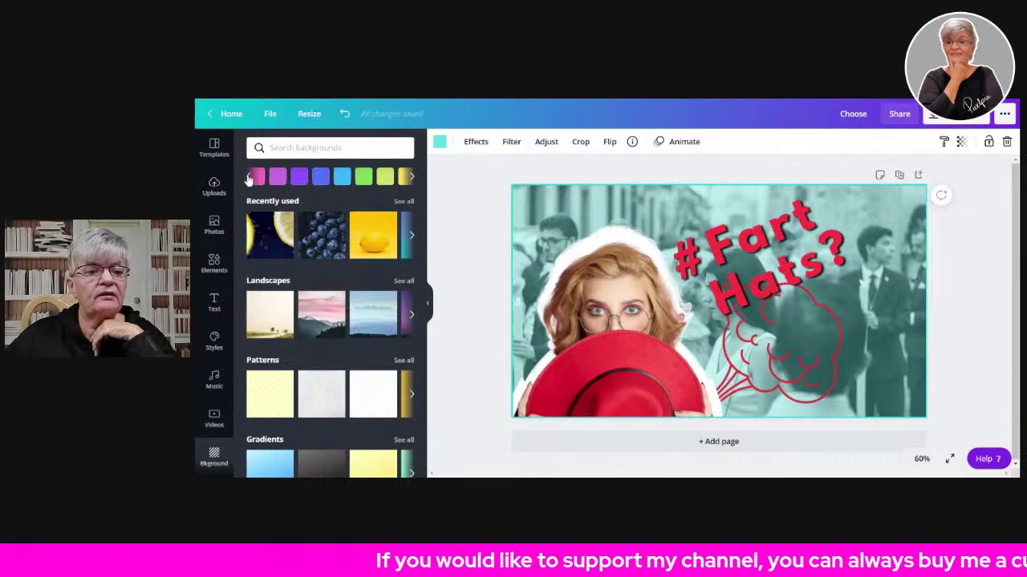
click(363, 176)
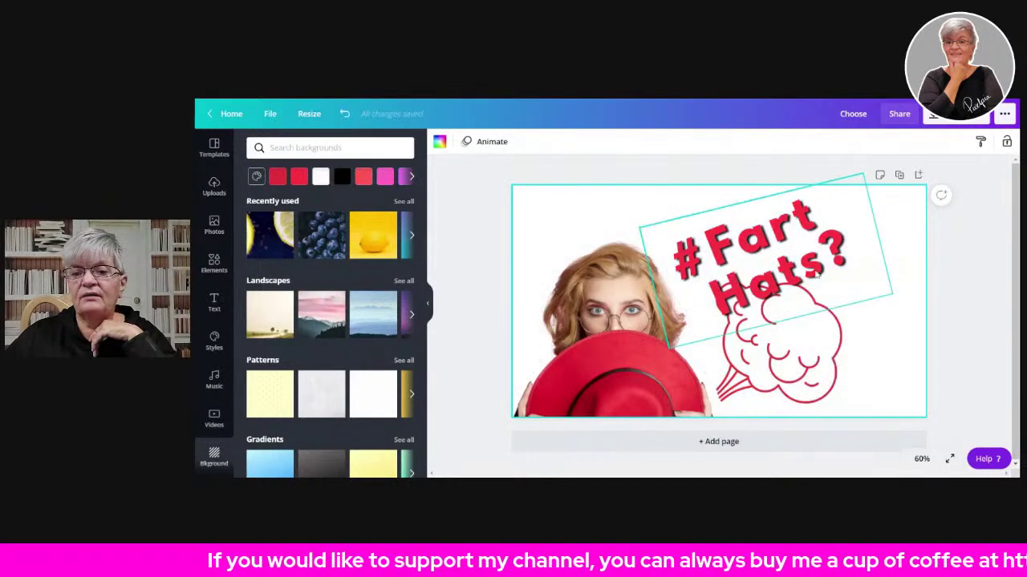
- Re-drop the black-and-white crowd photo as the background and set its transparency to 60
click(213, 225)
drag(362, 240, 930, 401)
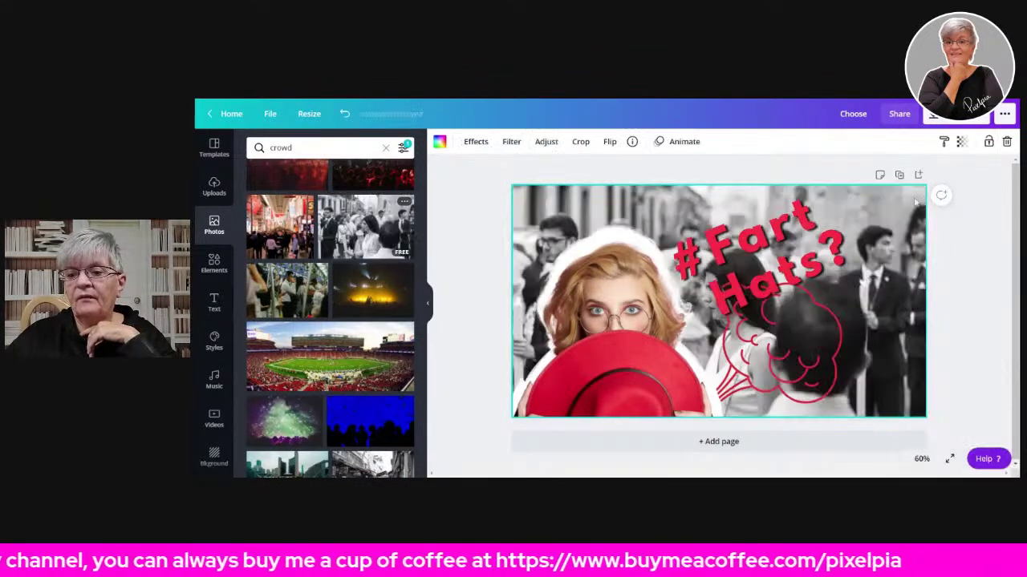
click(961, 142)
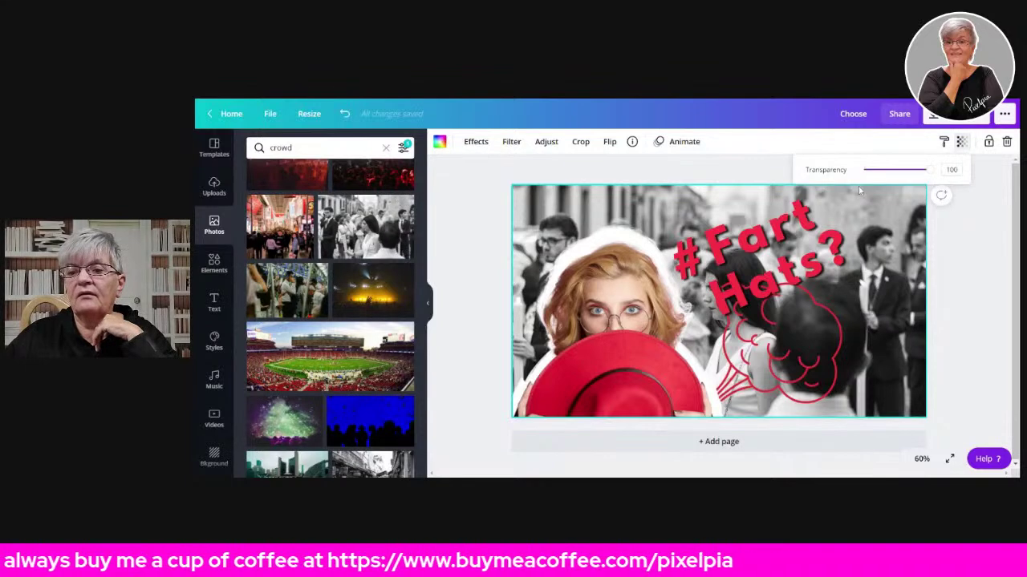
click(905, 171)
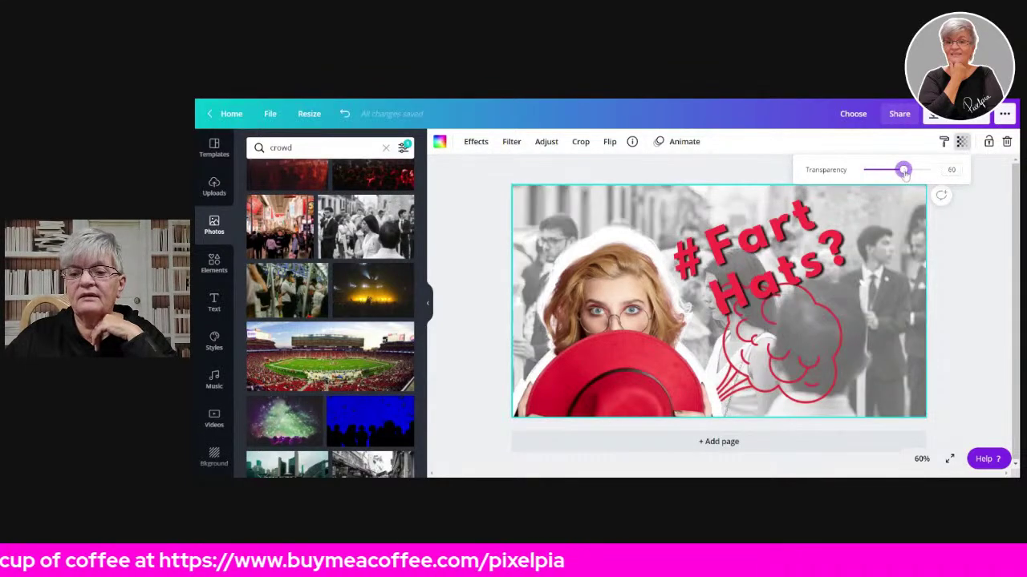
click(785, 268)
- Move the cloud down-right, then rotate the #Fart Hats? title clockwise and shift it right above the cloud
mouse_move(782, 265)
mouse_down()
mouse_move(794, 250)
mouse_move(778, 266)
mouse_up()
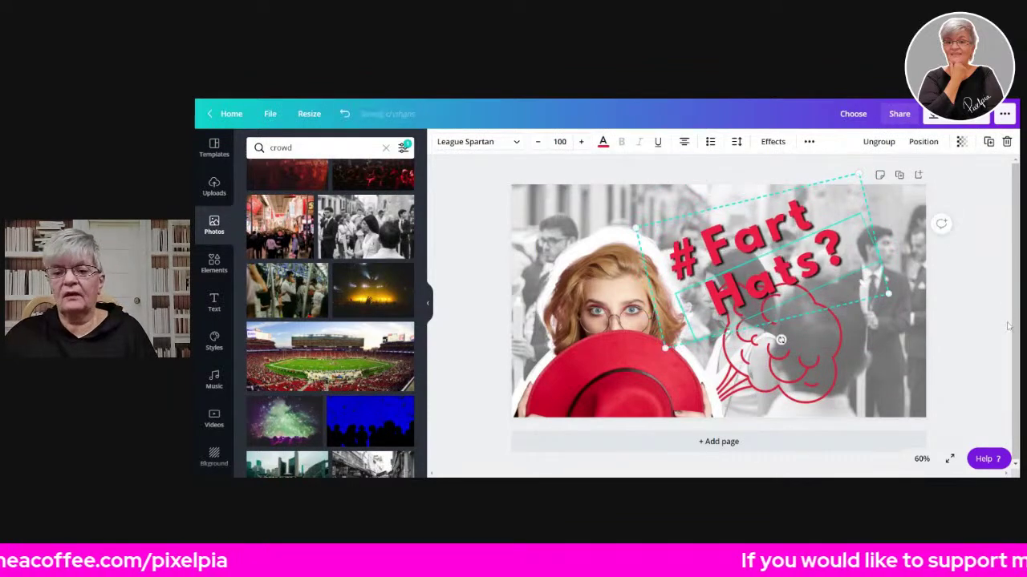
click(989, 341)
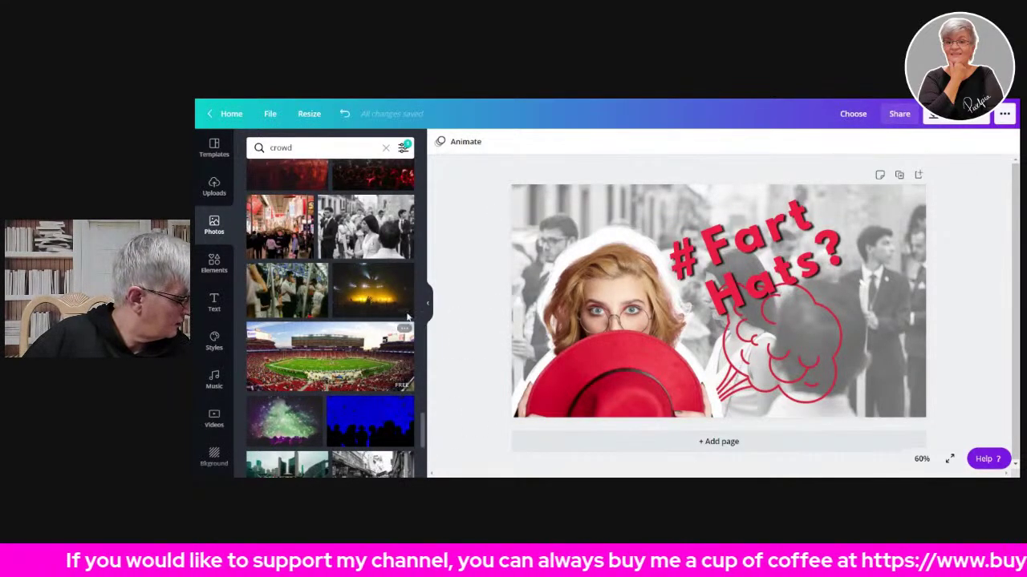
click(382, 291)
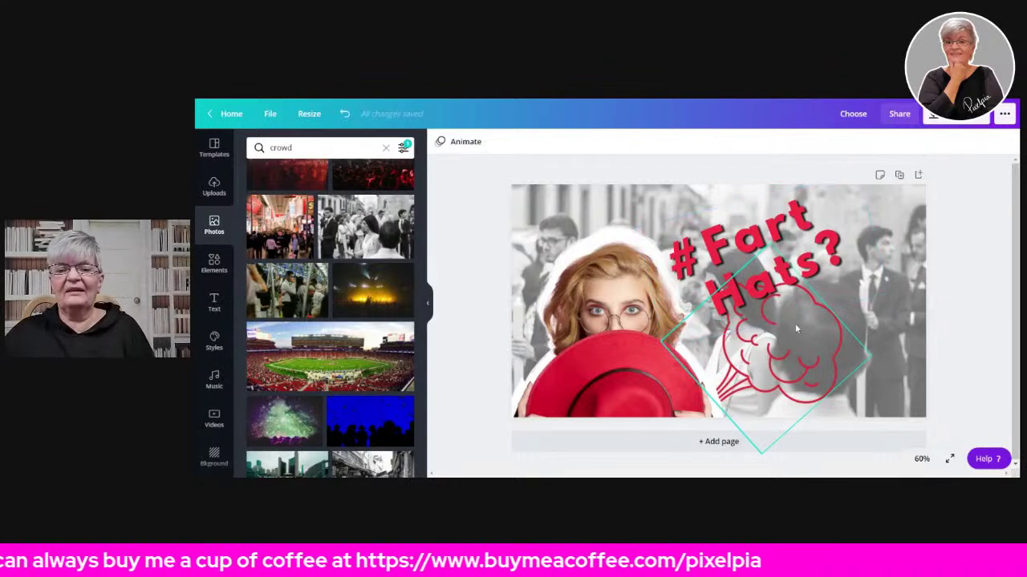
mouse_move(831, 364)
mouse_down()
mouse_move(849, 369)
mouse_move(839, 368)
mouse_up()
mouse_move(763, 255)
mouse_down()
mouse_move(720, 258)
mouse_move(781, 265)
mouse_up()
drag(789, 340, 725, 331)
drag(772, 271, 812, 279)
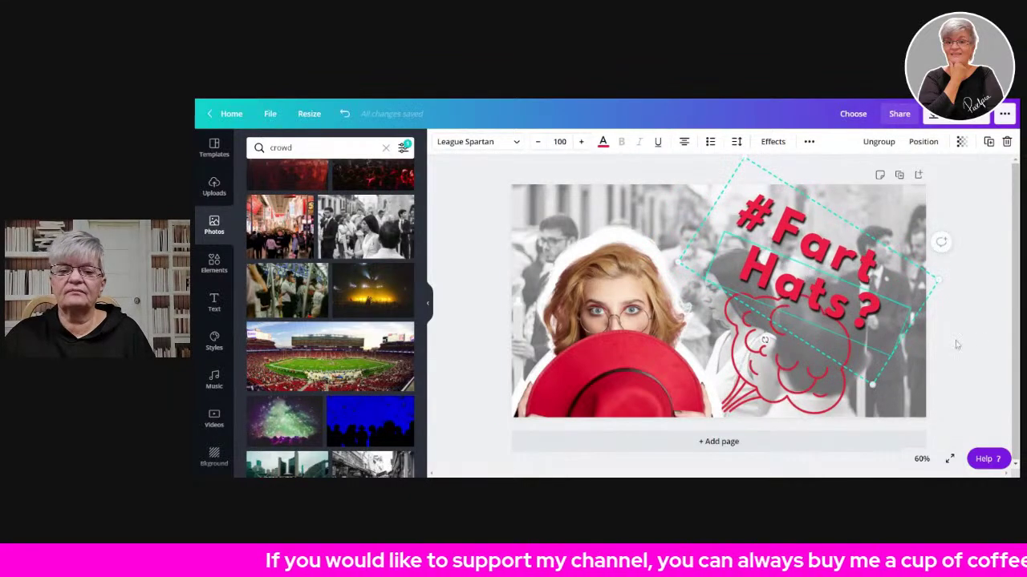
click(989, 344)
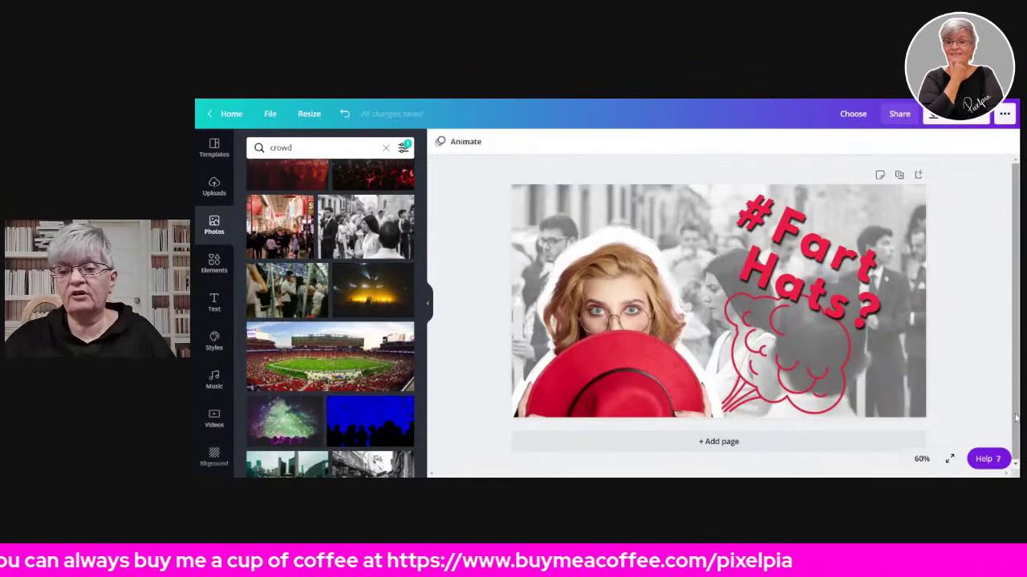
click(958, 120)
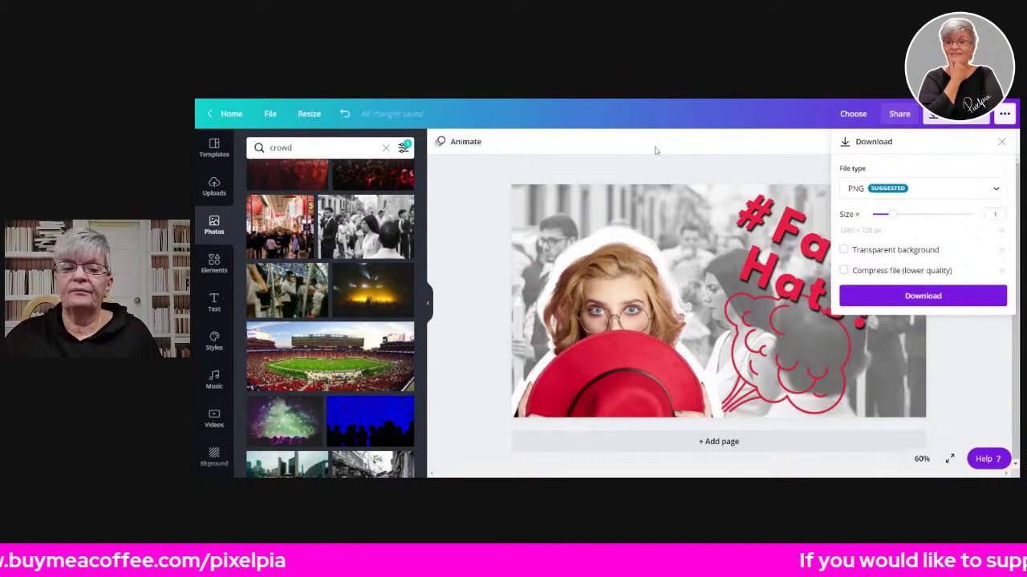
click(475, 197)
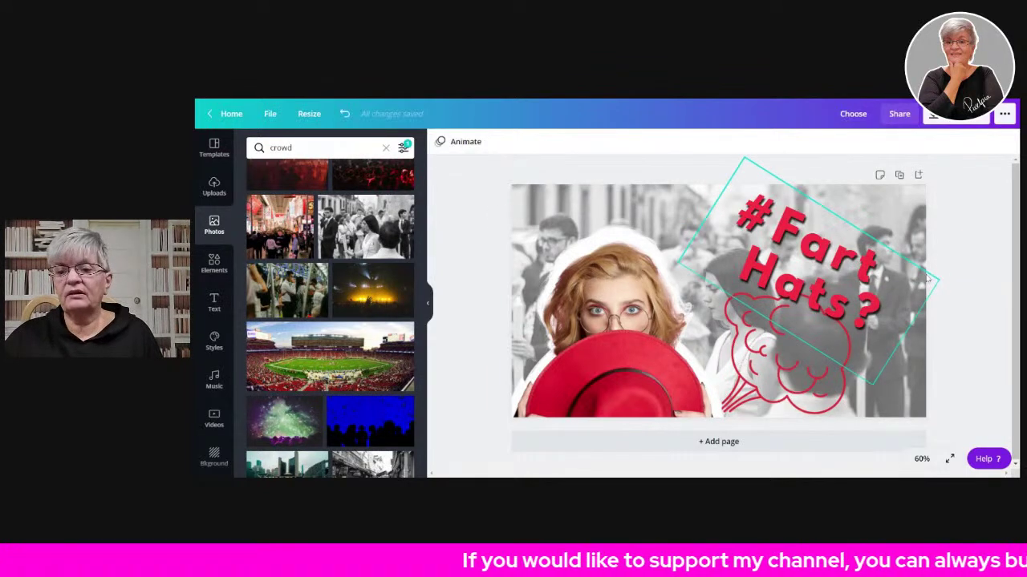
click(780, 261)
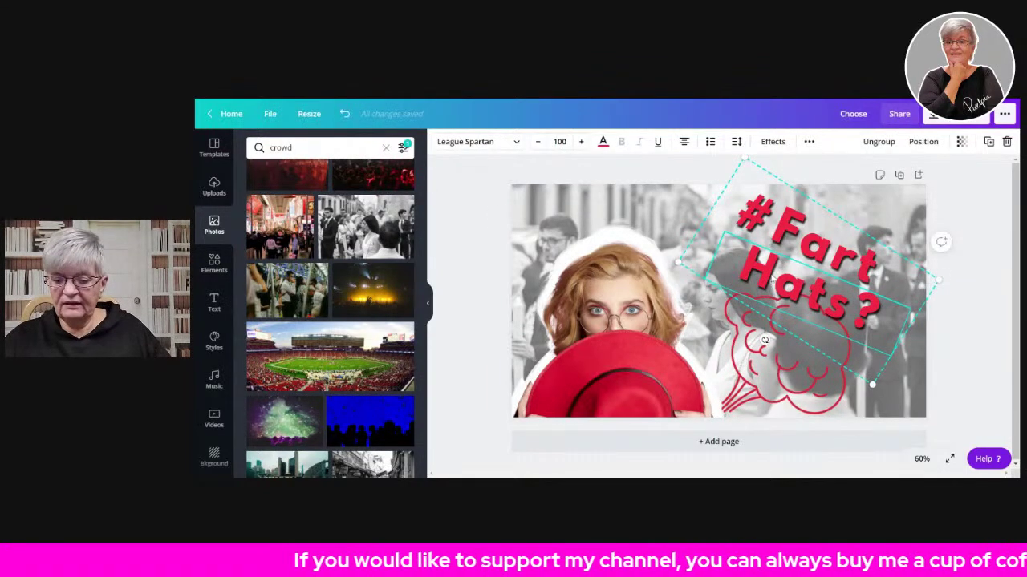
- Undo the title text, cloud and crowd photo, and remove the woman photo, leaving a blank page
key(ctrl+z)
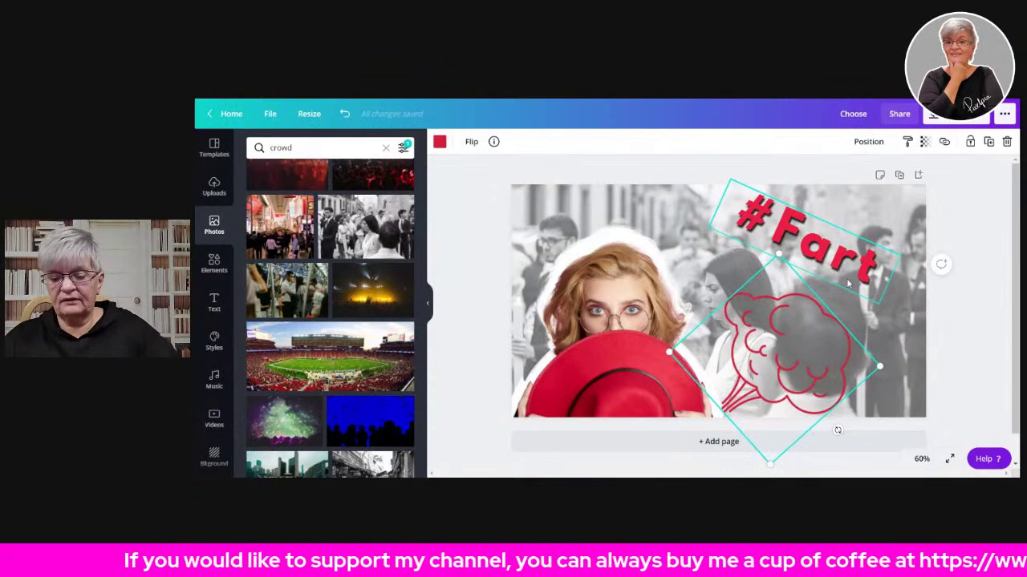
key(ctrl+z)
key(ctrl+z)
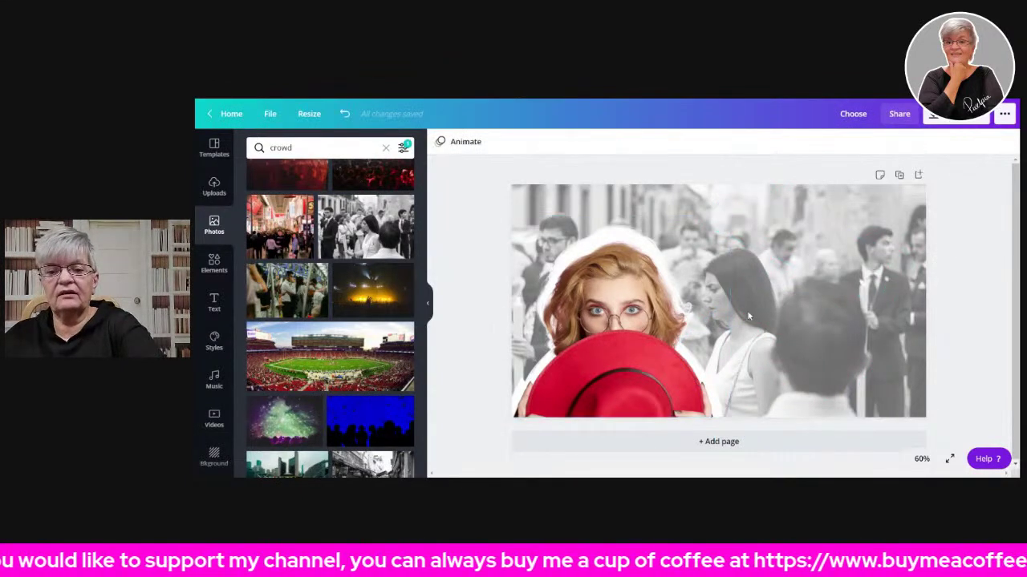
key(ctrl+z)
click(617, 334)
key(ctrl+z)
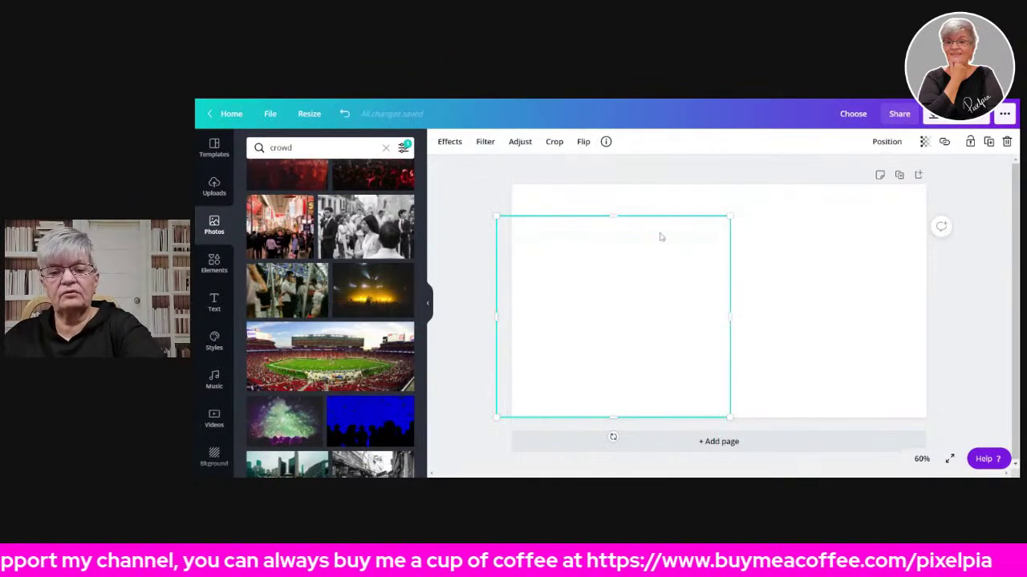
click(848, 289)
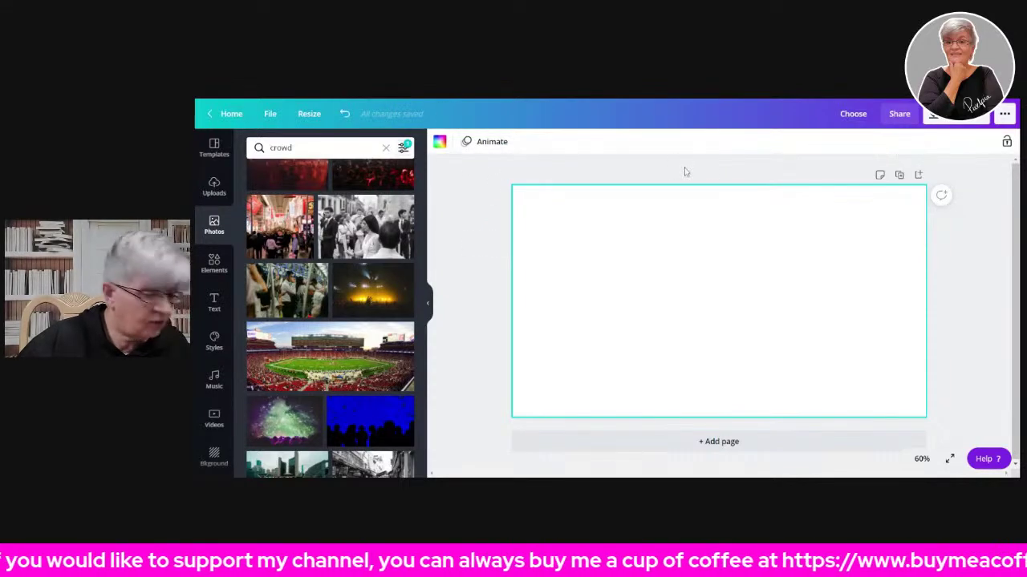
click(481, 221)
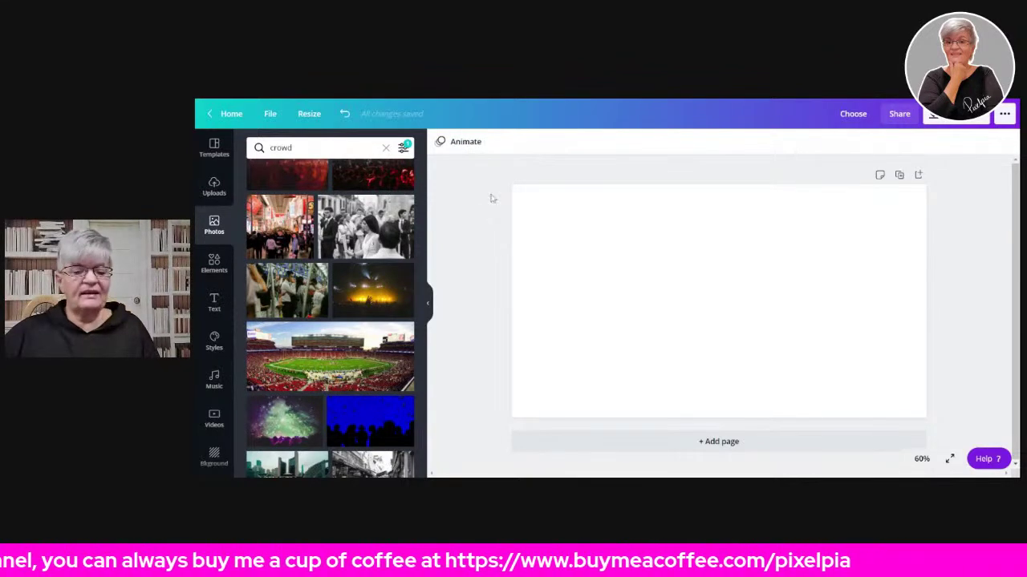
- Place the blue crowd photo on the page and delete the white silhouette image
click(364, 419)
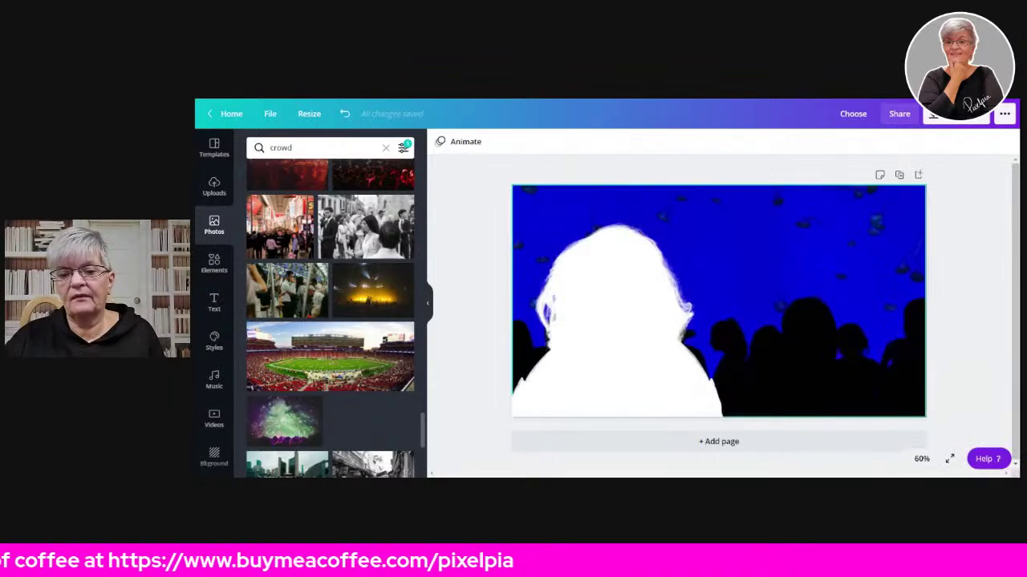
click(652, 344)
key(Delete)
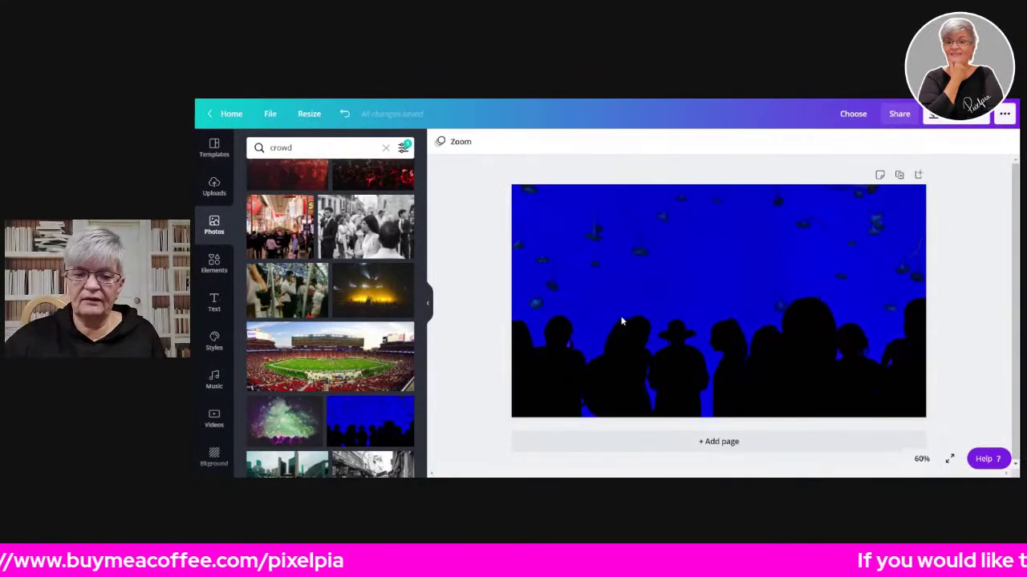
- Test the blue crowd photo's transparency, then restore it to full opacity at 100
click(746, 309)
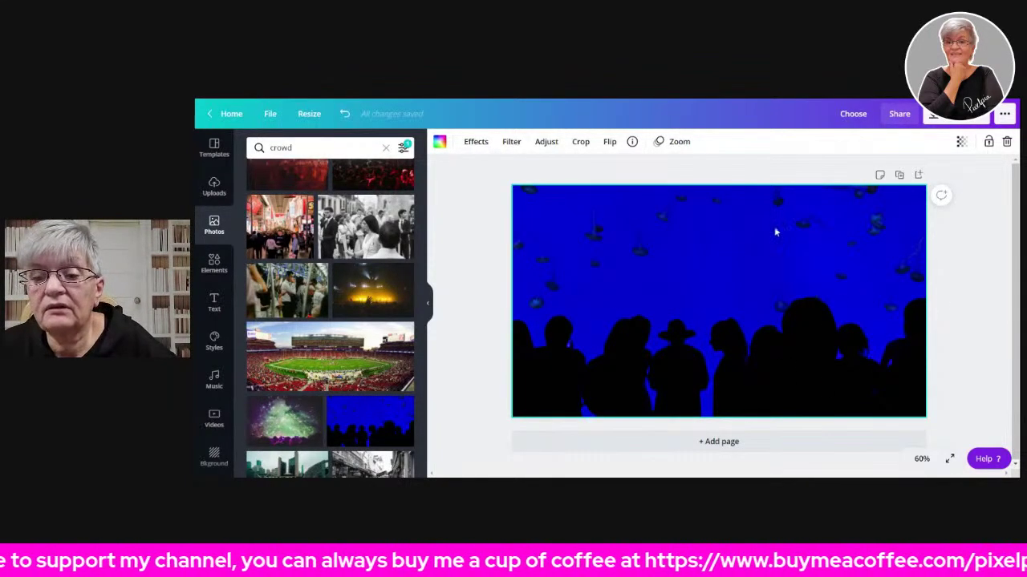
click(960, 143)
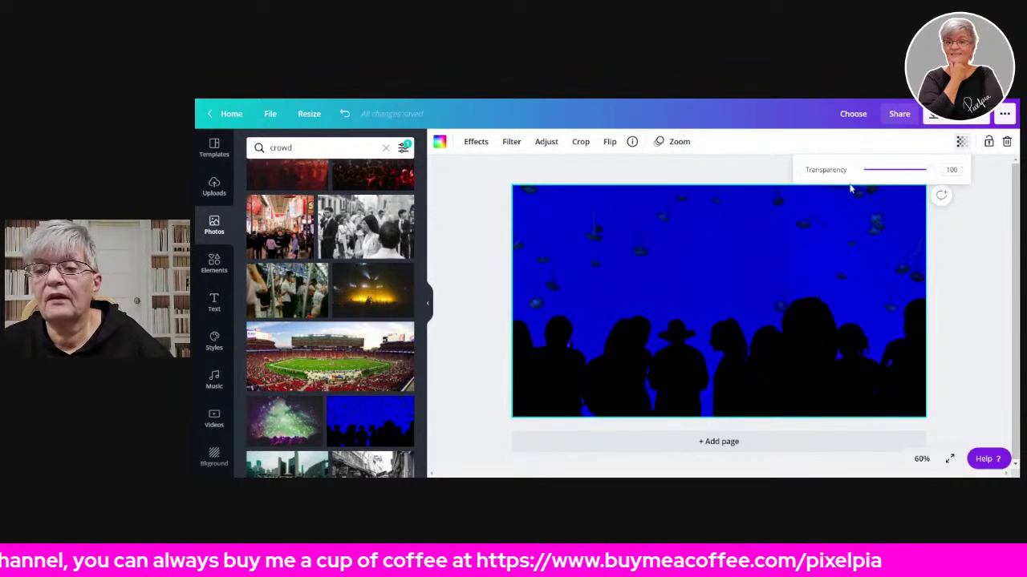
click(897, 170)
drag(896, 171, 957, 183)
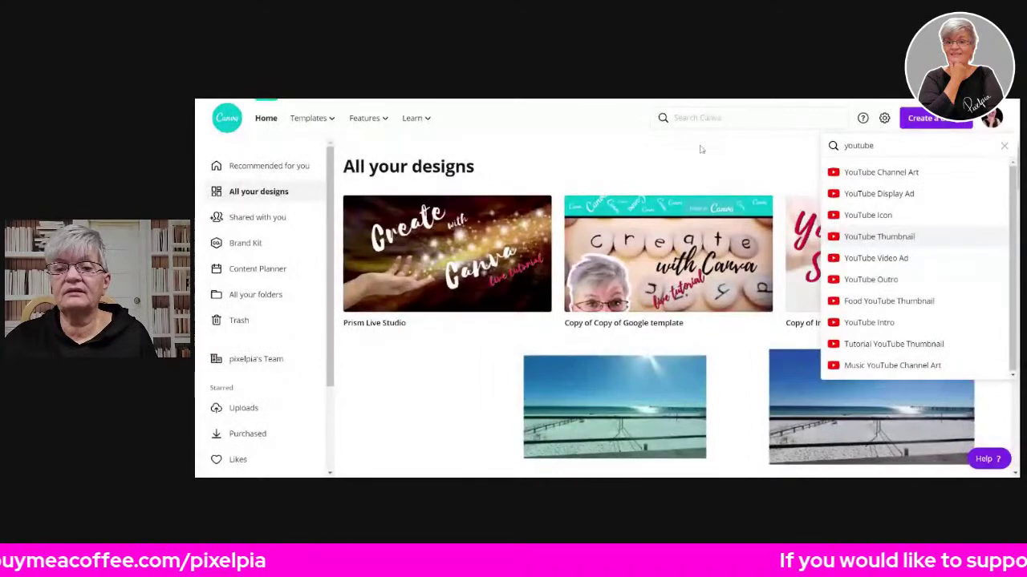
- Dismiss the youtube suggestions and scroll through All your designs to find the orange Instagram captions design
click(701, 149)
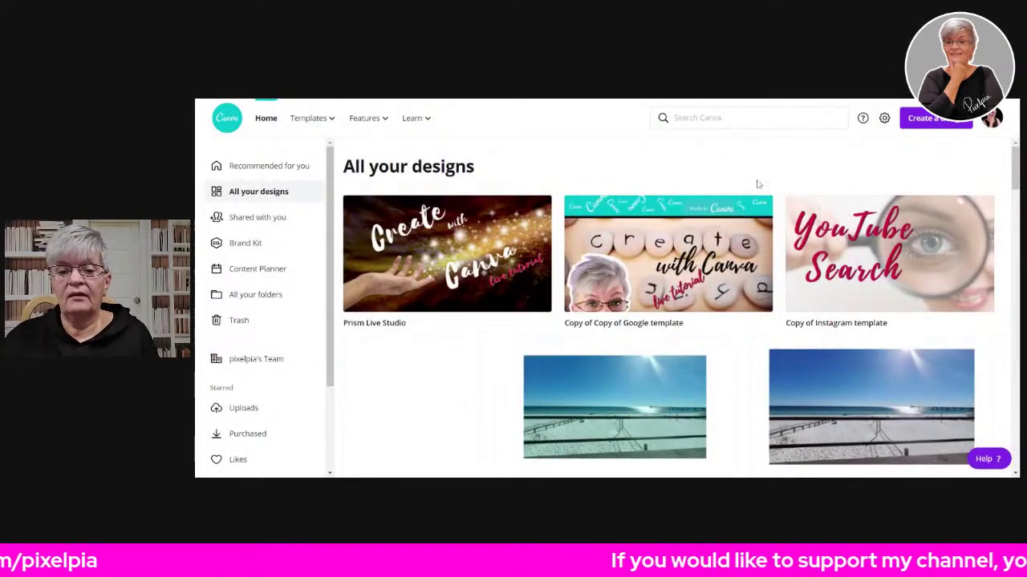
scroll(758, 184, down, 10)
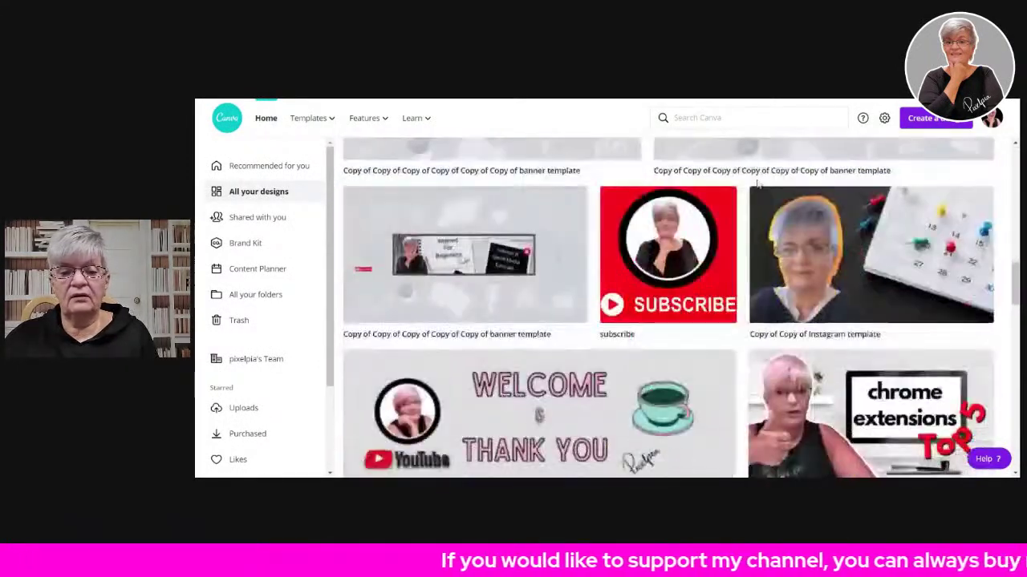
scroll(758, 185, down, 10)
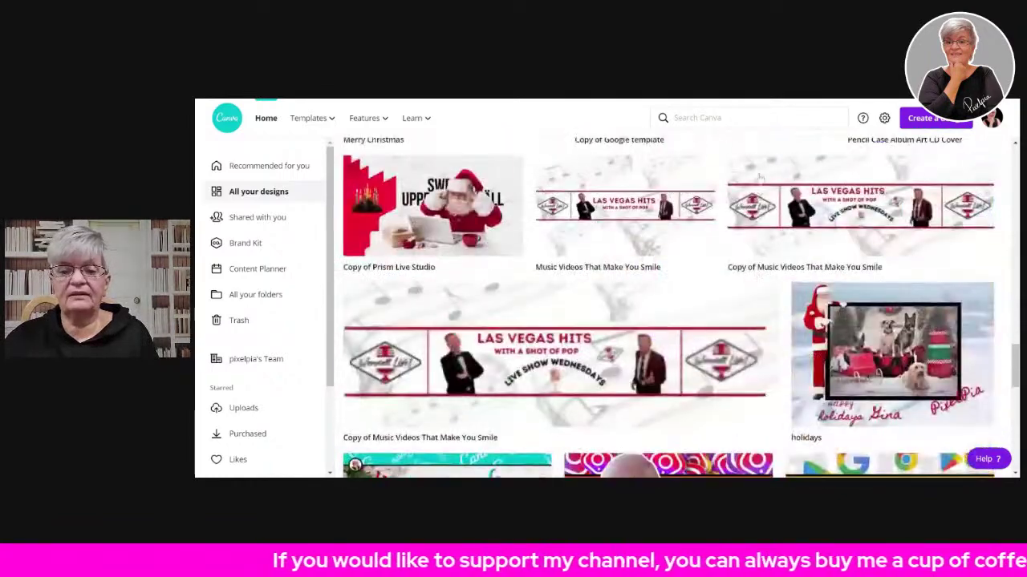
scroll(757, 182, up, 5)
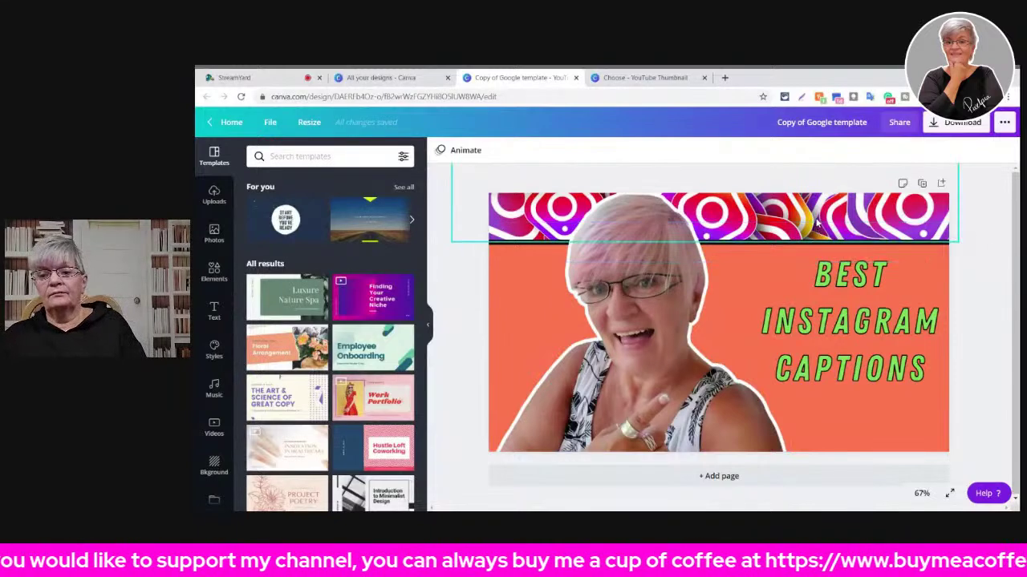
- Delete the BEST INSTAGRAM CAPTIONS text, the woman photo, the Instagram banner and the black line
click(850, 353)
key(Delete)
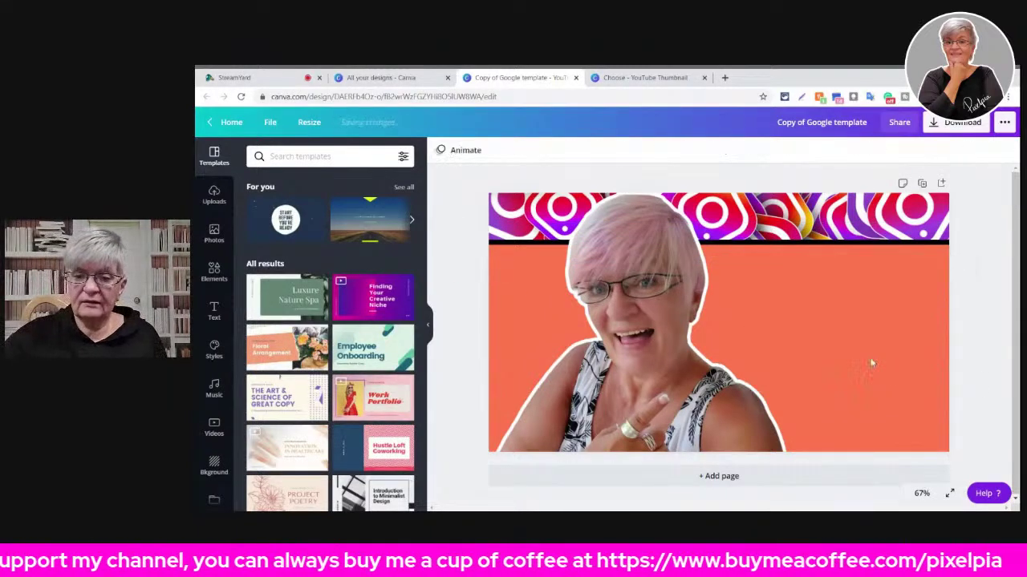
click(608, 377)
key(Delete)
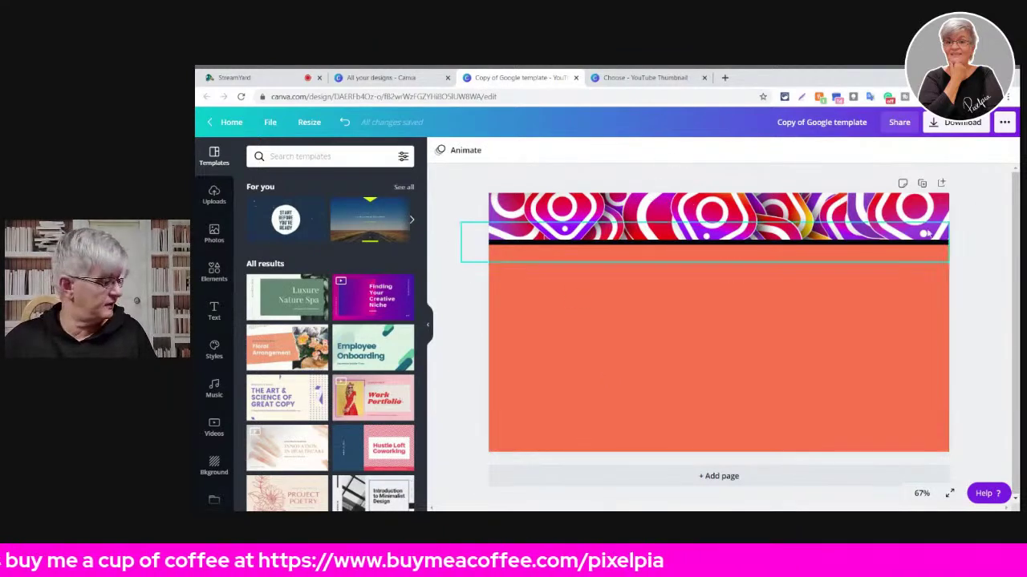
click(860, 219)
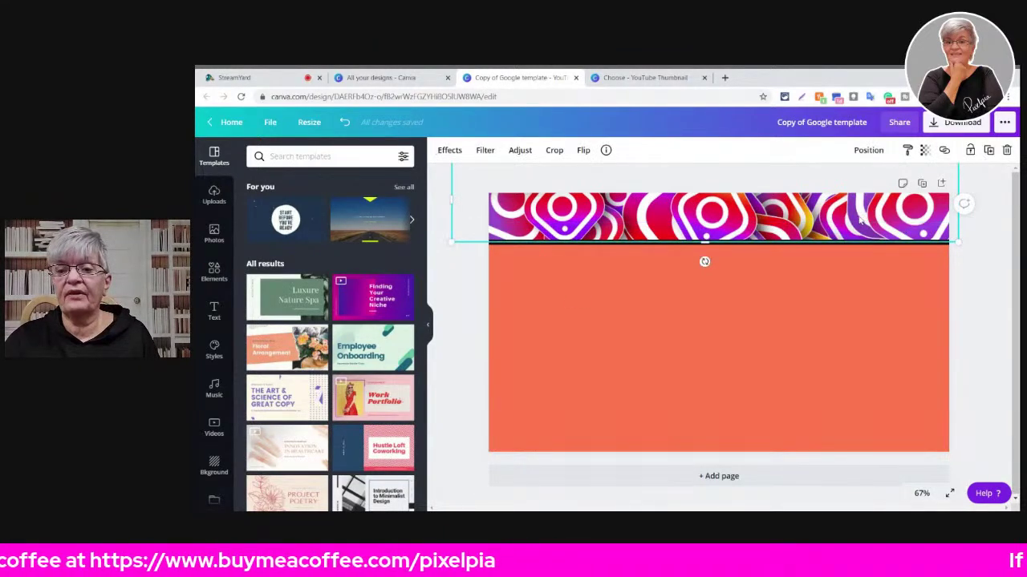
click(861, 219)
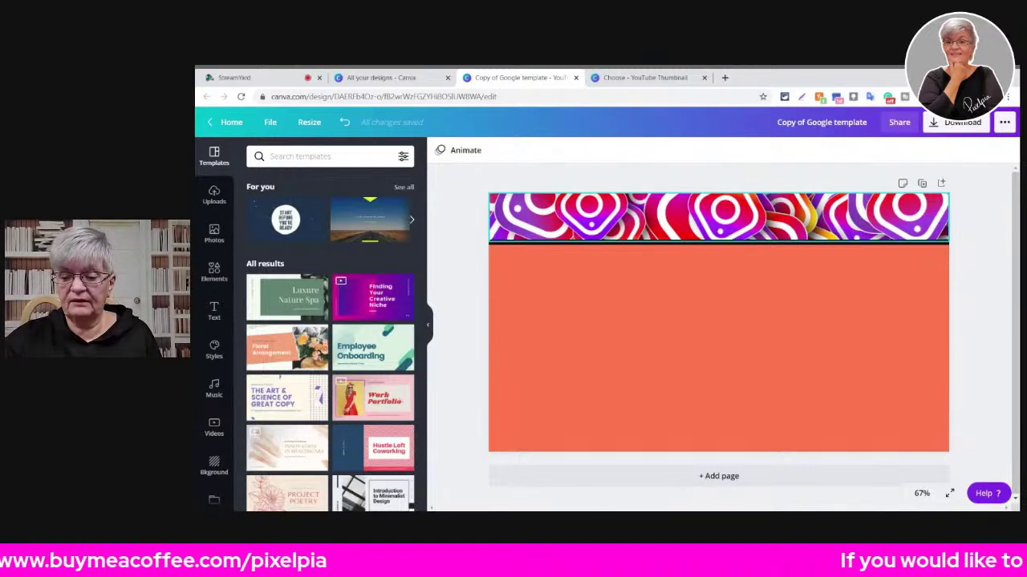
click(807, 214)
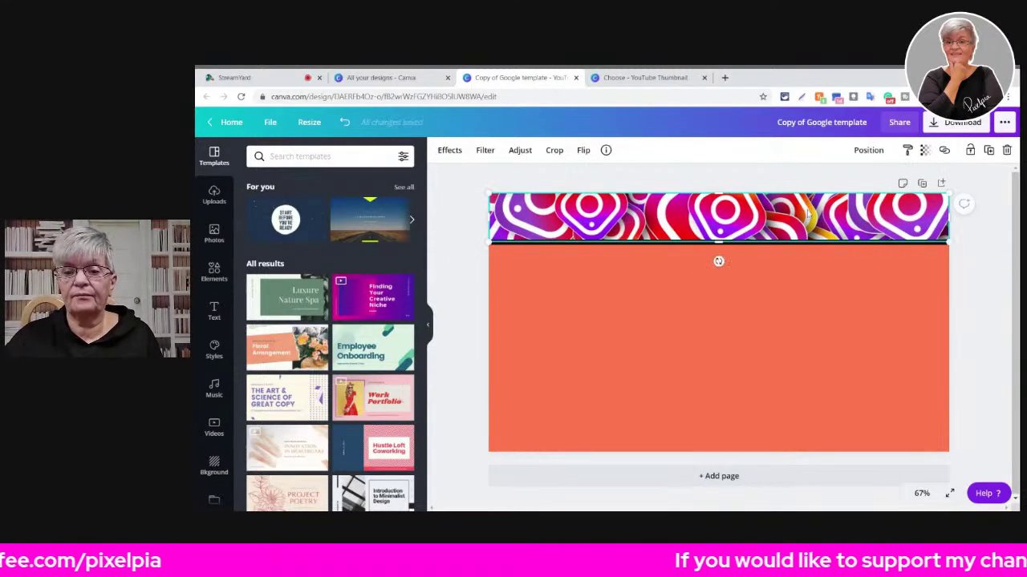
key(Delete)
click(789, 243)
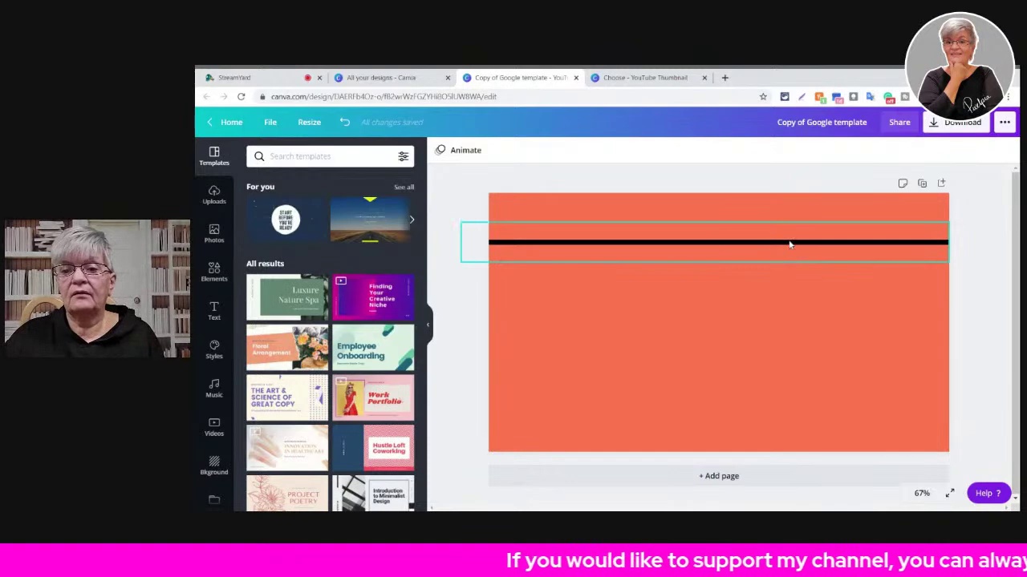
key(Delete)
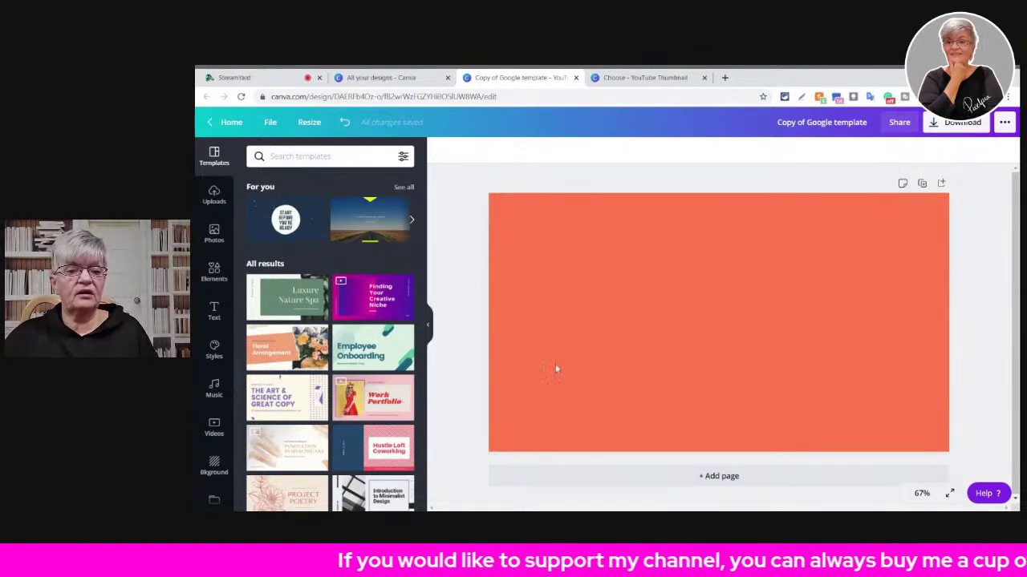
- Add a solid line from Elements and raise its line weight to 18
click(215, 272)
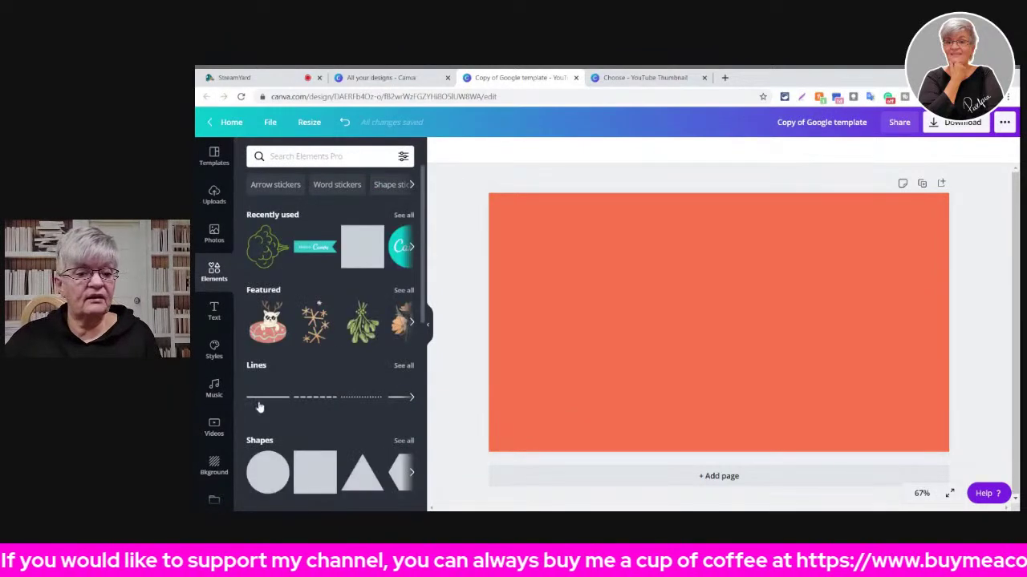
click(264, 398)
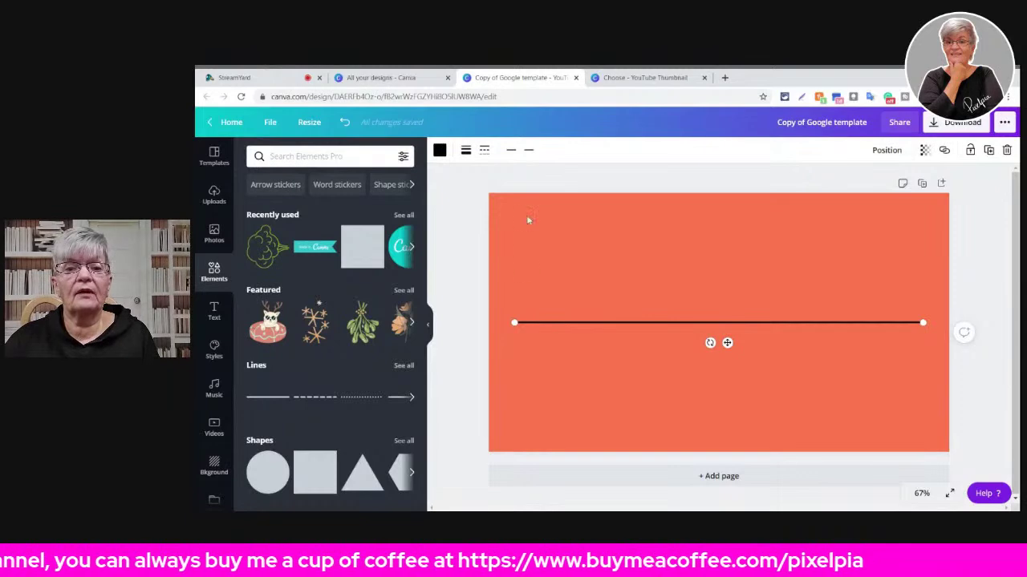
click(467, 153)
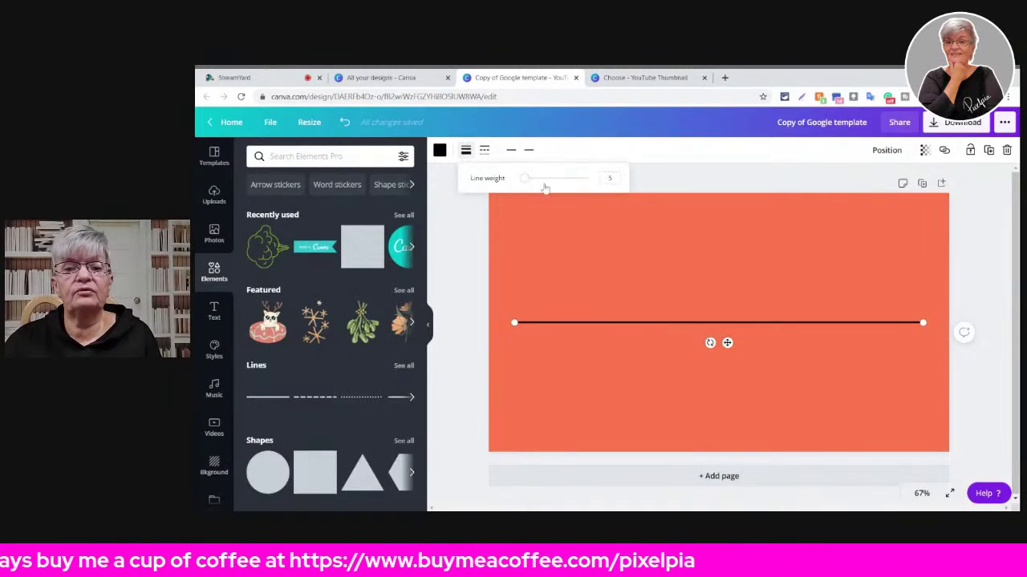
drag(524, 180, 532, 178)
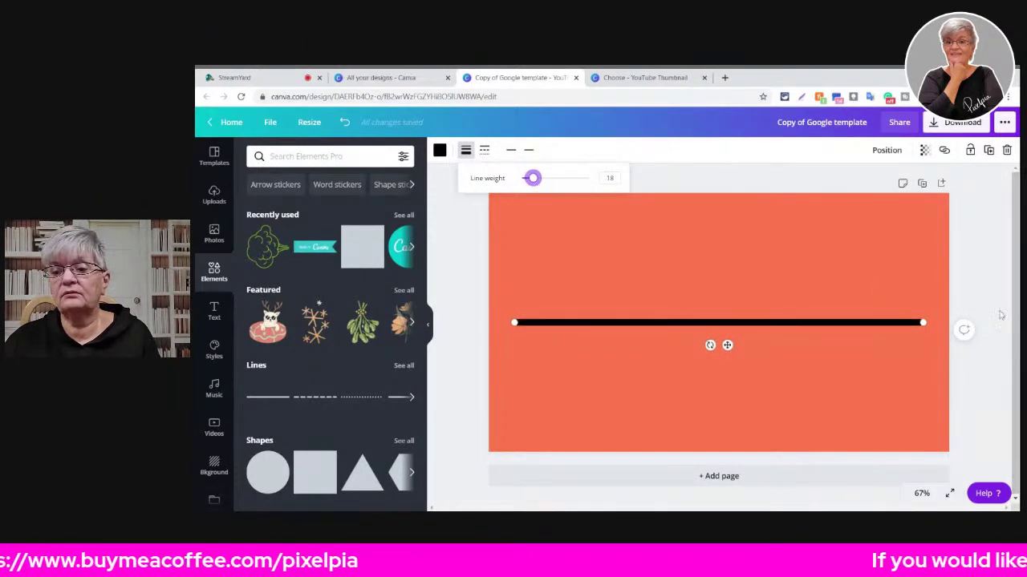
- Move the line up near the page top and stretch it edge to edge
drag(922, 323, 961, 323)
drag(774, 326, 744, 241)
drag(933, 241, 964, 242)
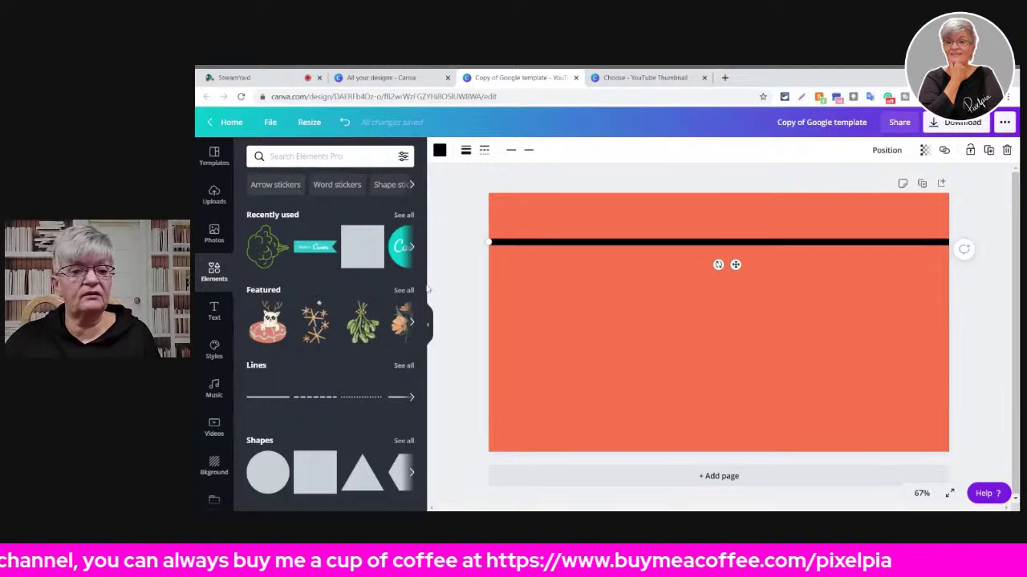
- Add the Chrome-logo pattern image from Uploads to the orange page
click(214, 194)
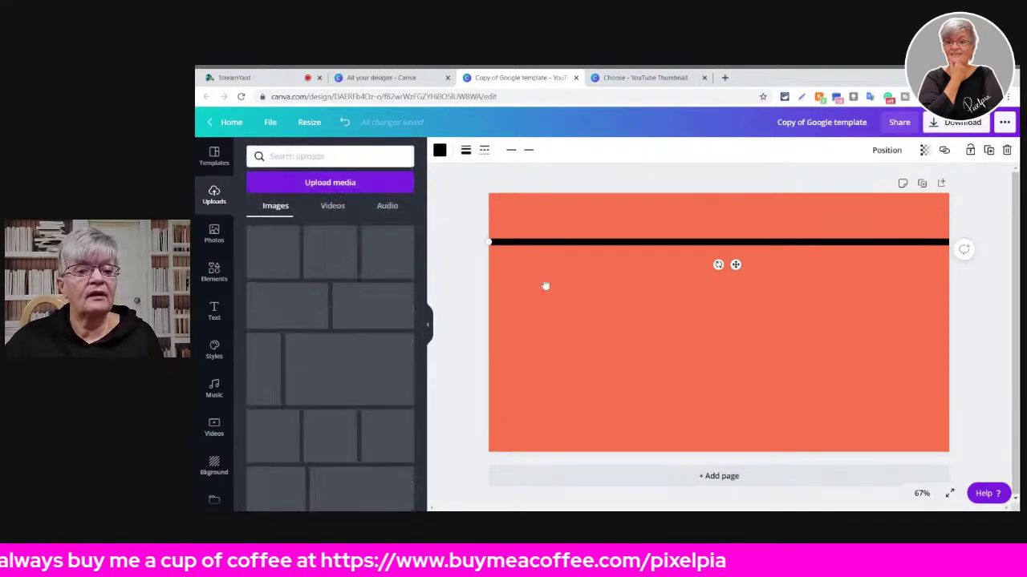
scroll(267, 251, down, 5)
scroll(267, 251, down, 5)
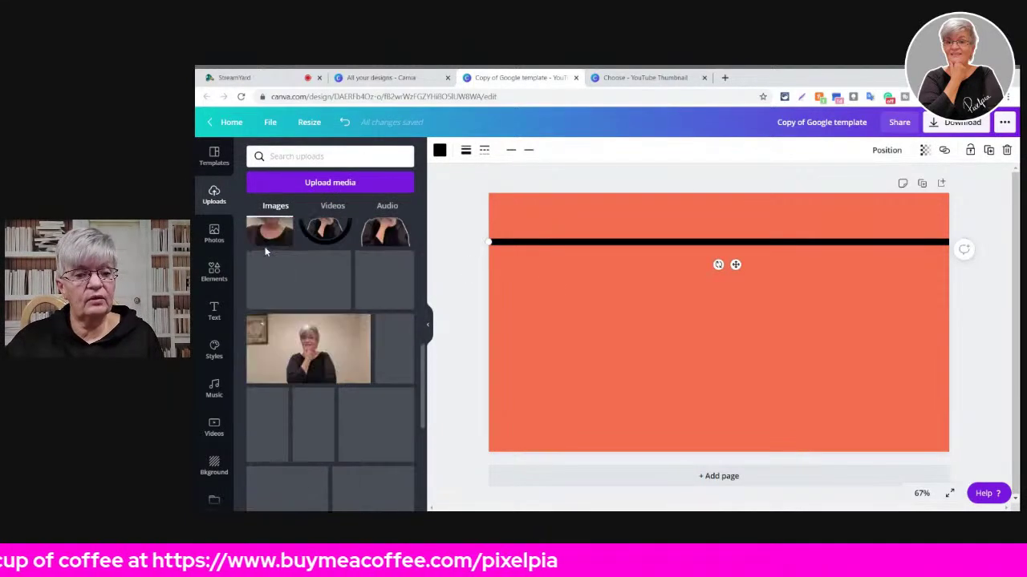
scroll(266, 251, down, 3)
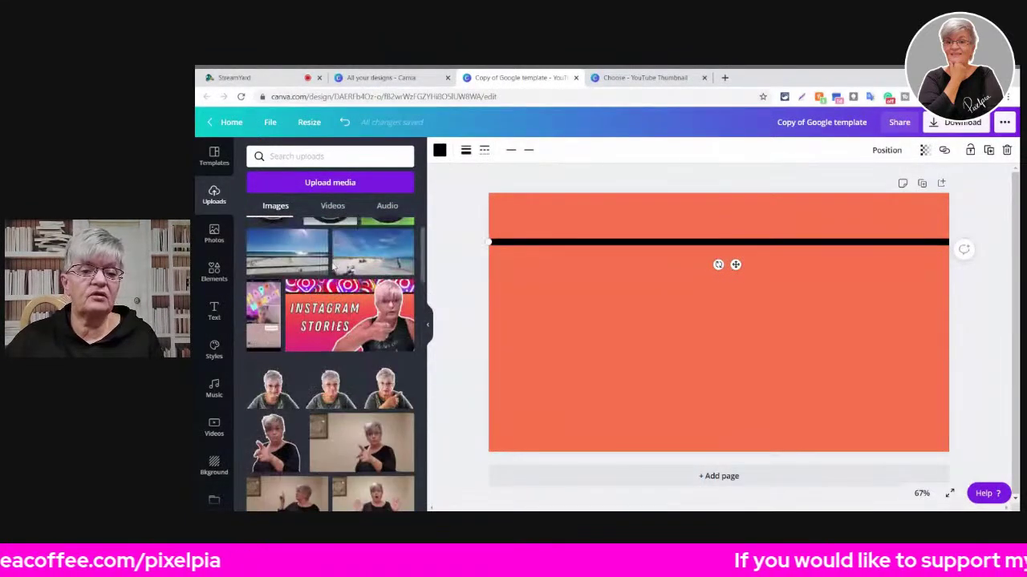
scroll(333, 267, down, 5)
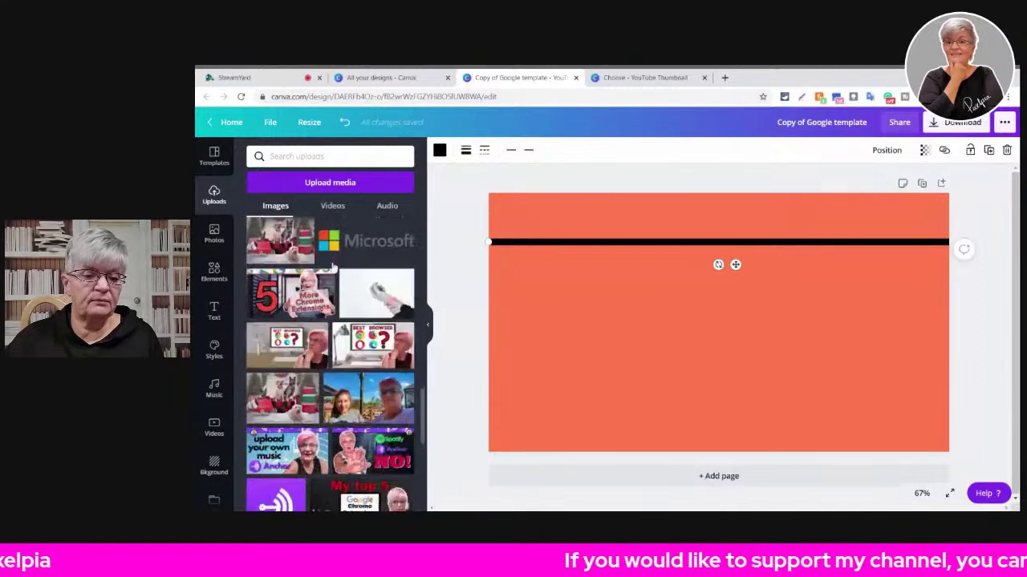
scroll(333, 267, down, 10)
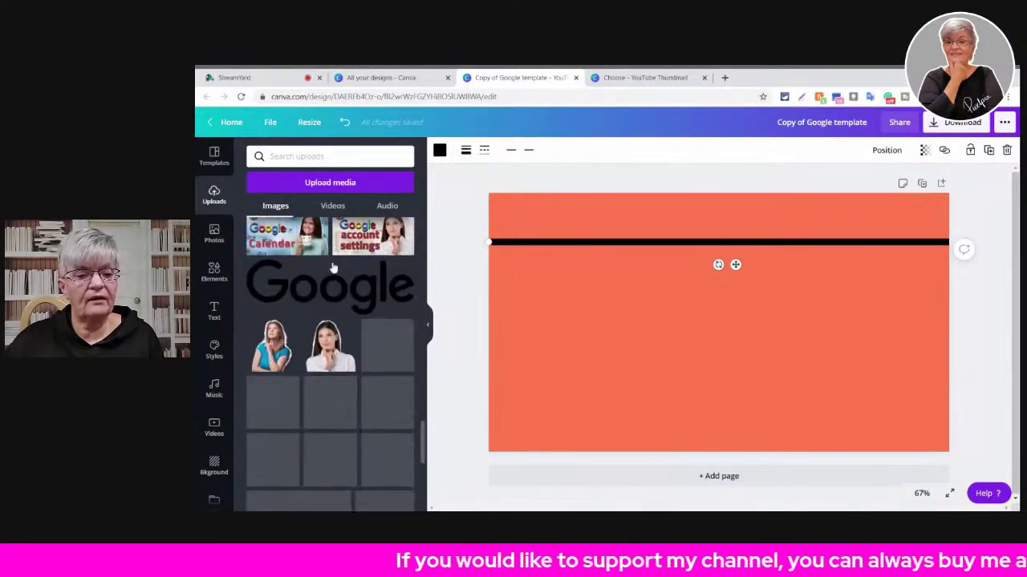
scroll(333, 267, down, 5)
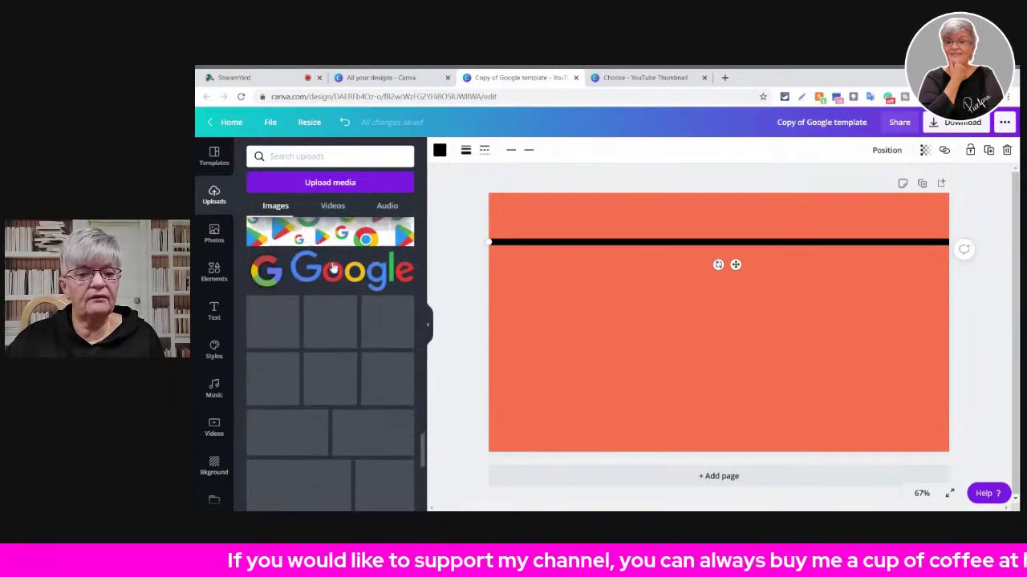
scroll(351, 241, up, 3)
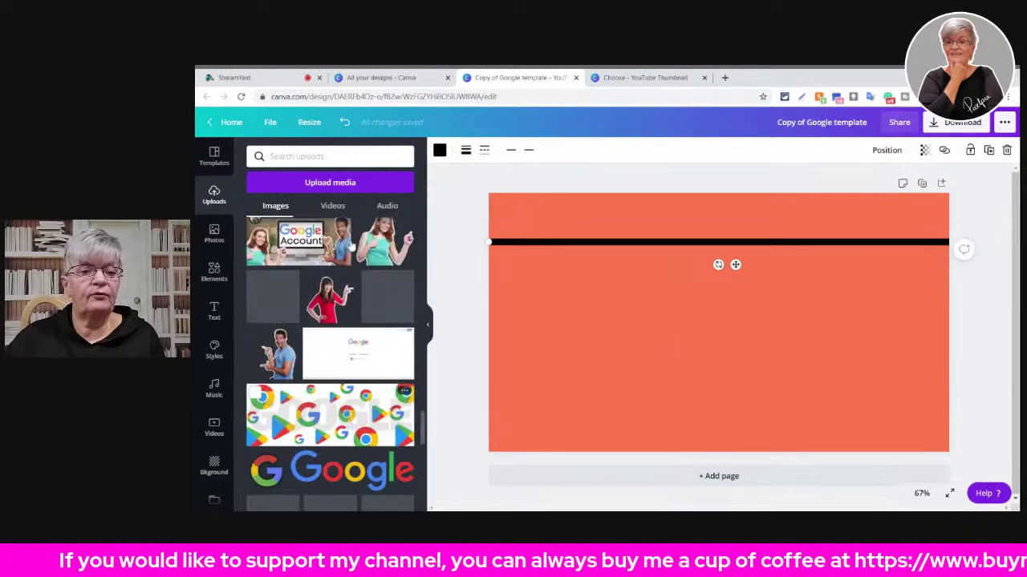
click(335, 424)
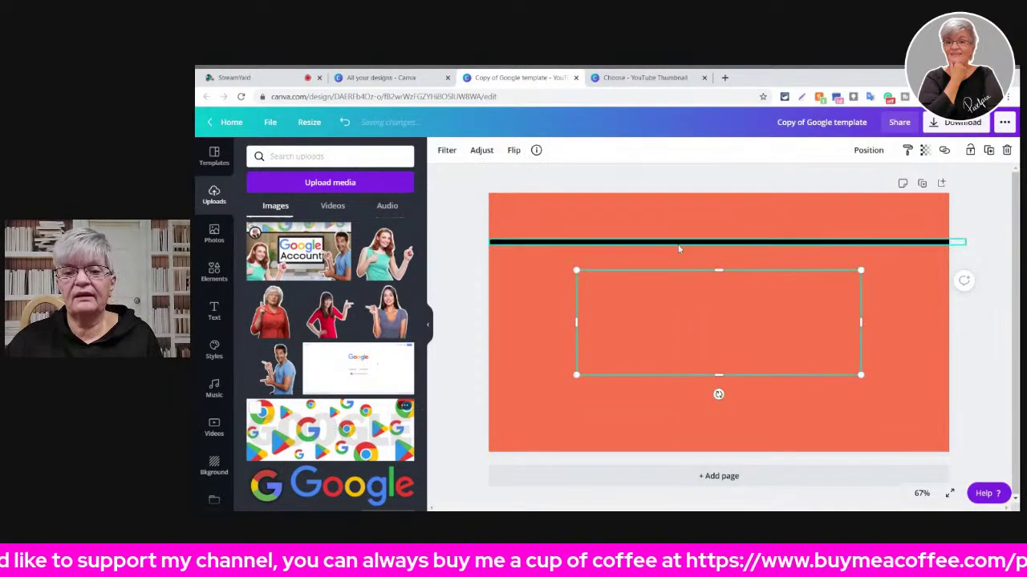
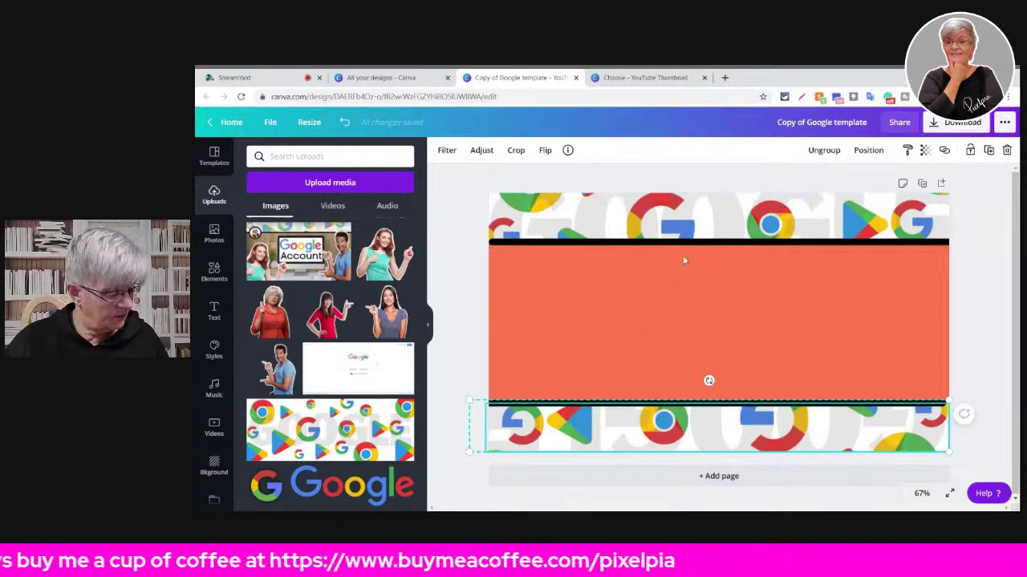
- Duplicate the bottom Google strip, undo the extra copy, and reselect the original bottom strip
click(989, 151)
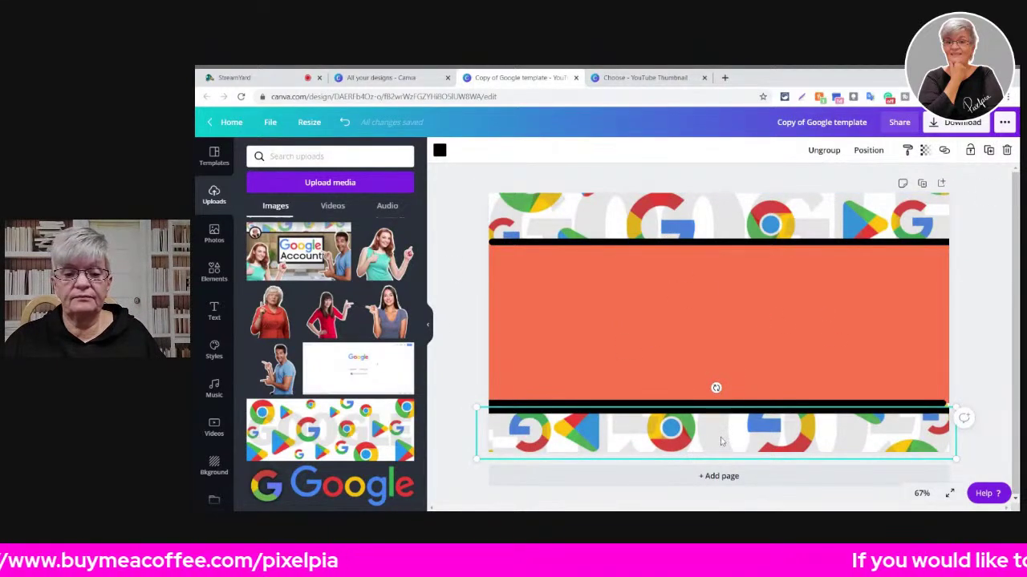
click(345, 122)
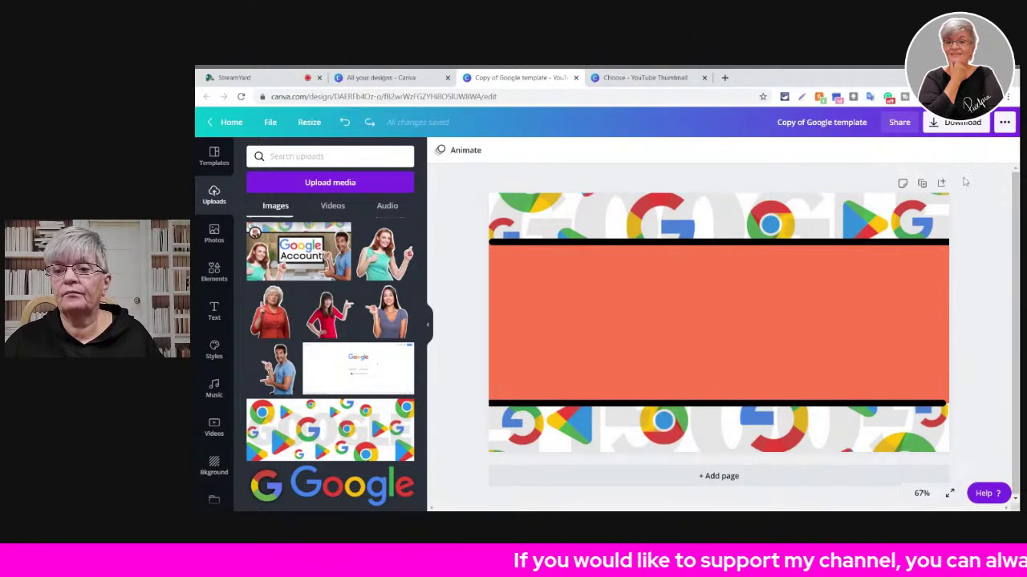
click(790, 428)
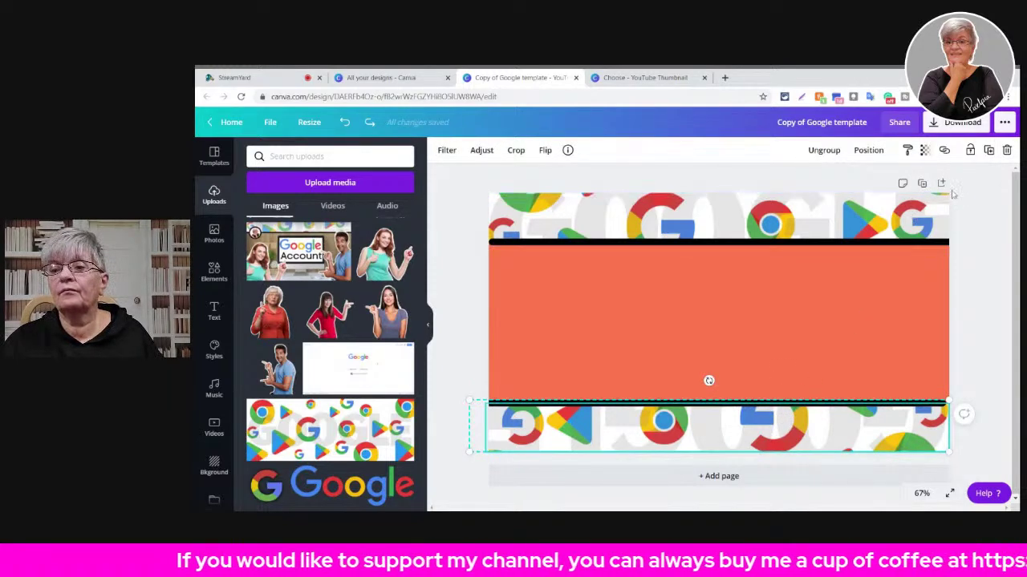
- Duplicate the bottom Google strip and rotate the copy to -90° to stand vertically
drag(708, 381, 716, 388)
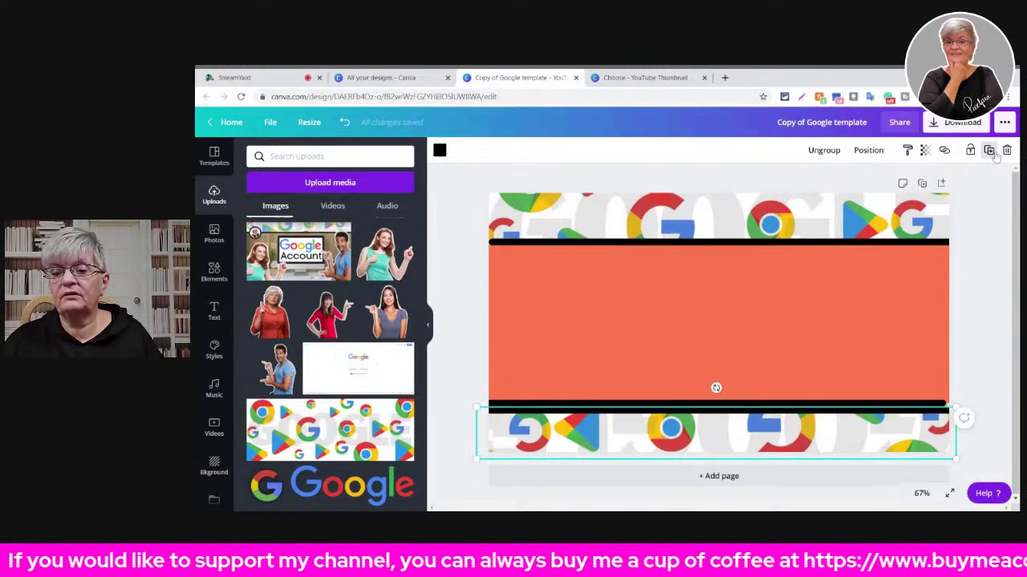
click(989, 150)
drag(795, 406, 923, 345)
drag(642, 429, 642, 317)
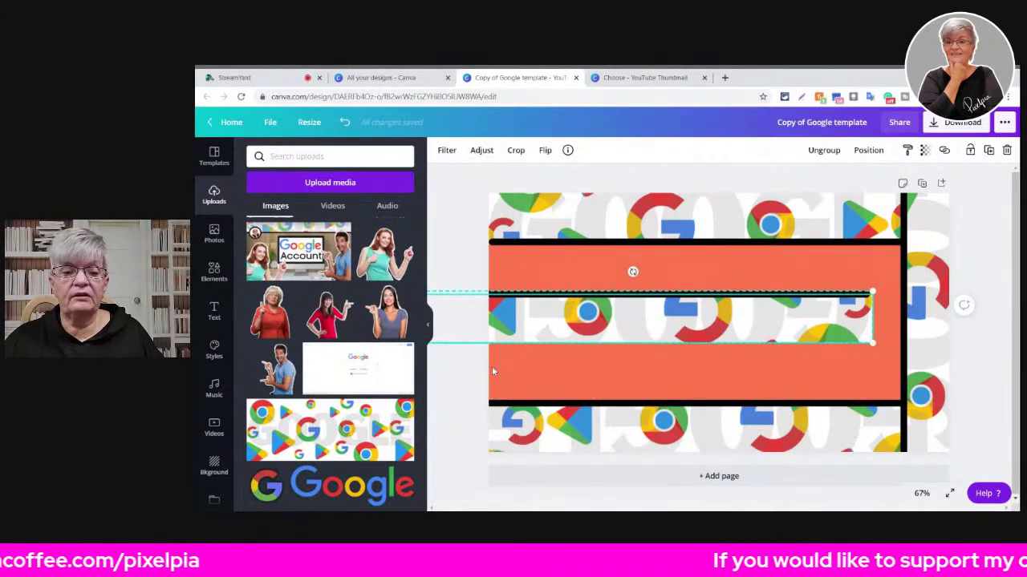
drag(632, 271, 491, 305)
- Shift the right black line right, the bottom strip down to the edge, and the top strip up
mouse_move(903, 325)
mouse_down()
mouse_move(945, 325)
mouse_move(921, 324)
mouse_up()
click(746, 433)
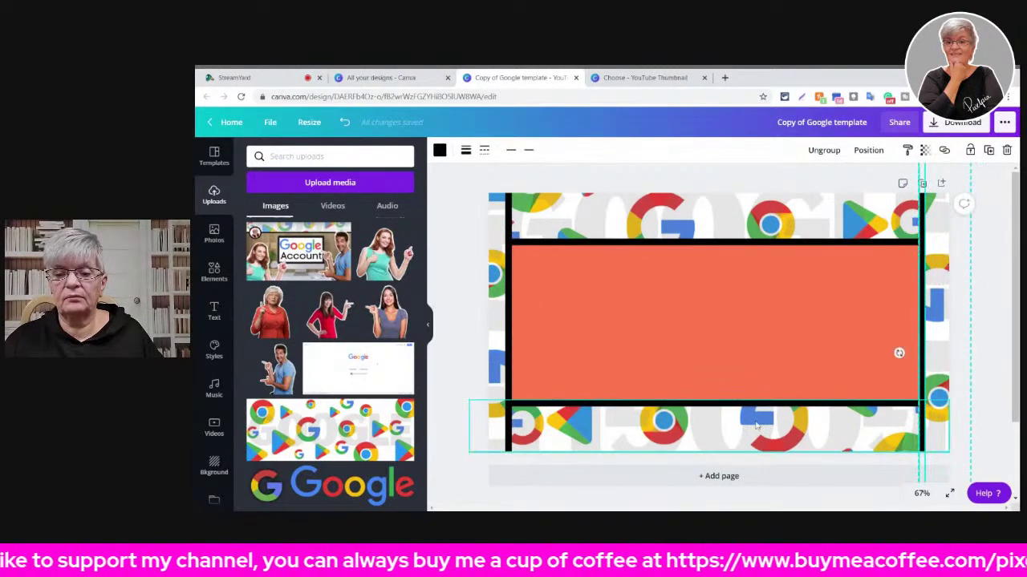
drag(728, 435, 728, 459)
click(717, 232)
drag(717, 232, 717, 222)
click(989, 313)
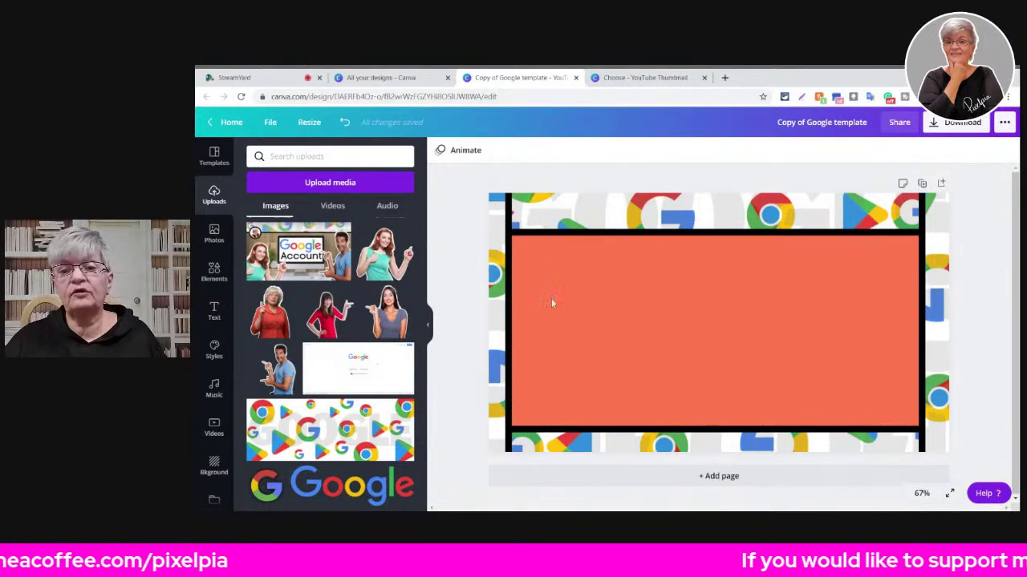
click(637, 209)
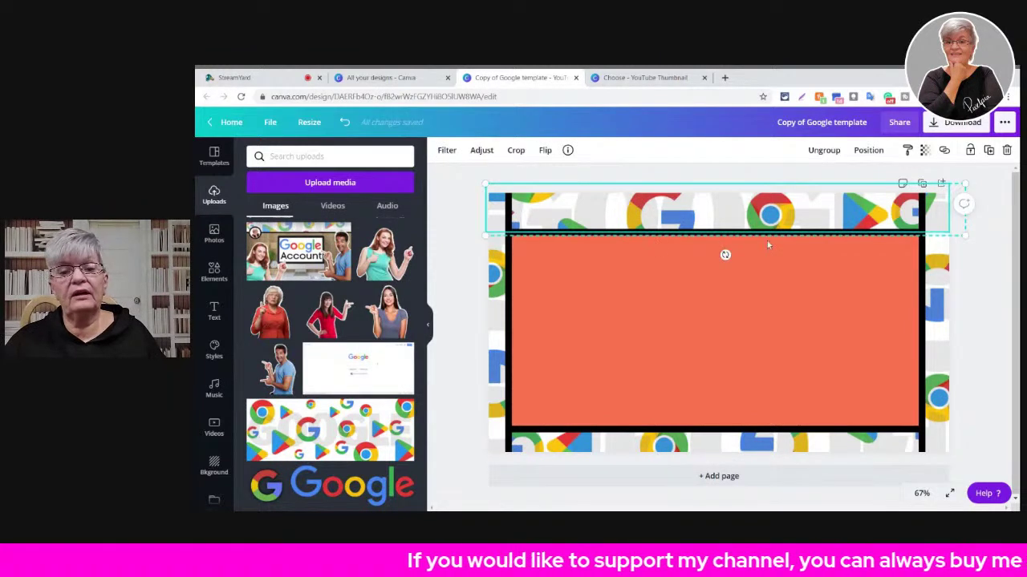
- Ungroup the black lines and move the right black line into alignment
click(922, 313)
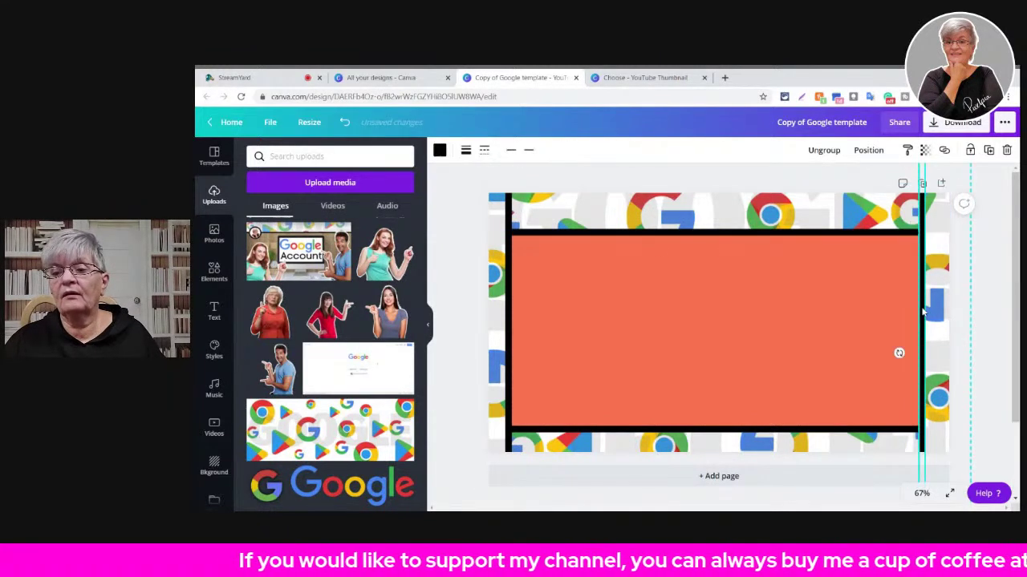
click(820, 153)
click(507, 255)
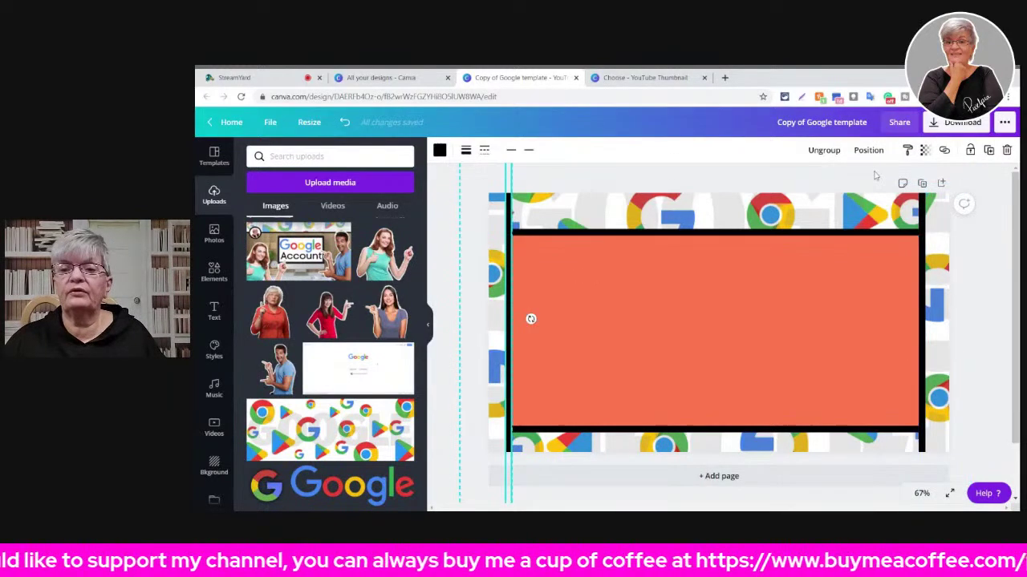
shift+click(924, 246)
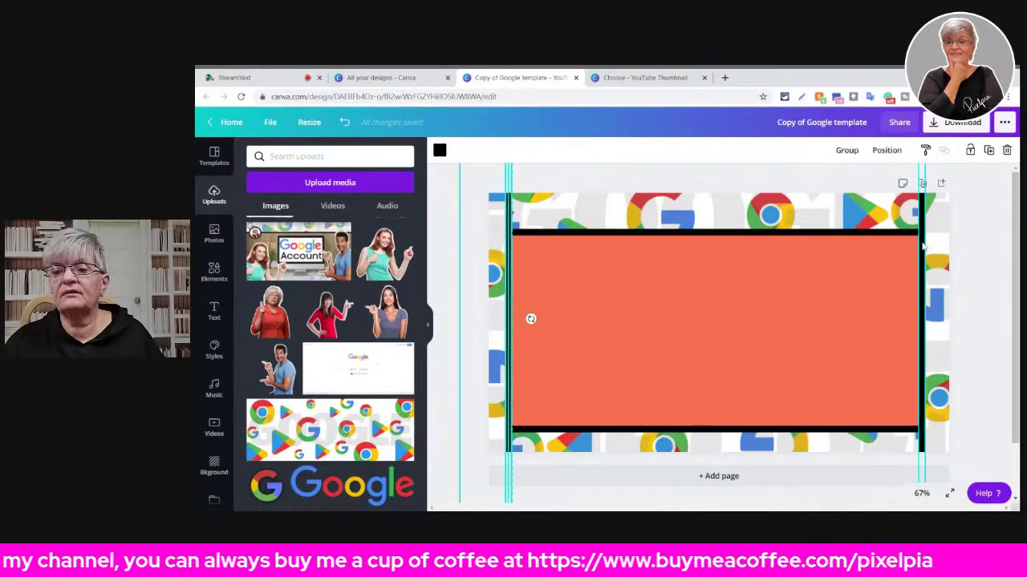
click(923, 246)
drag(922, 230, 920, 338)
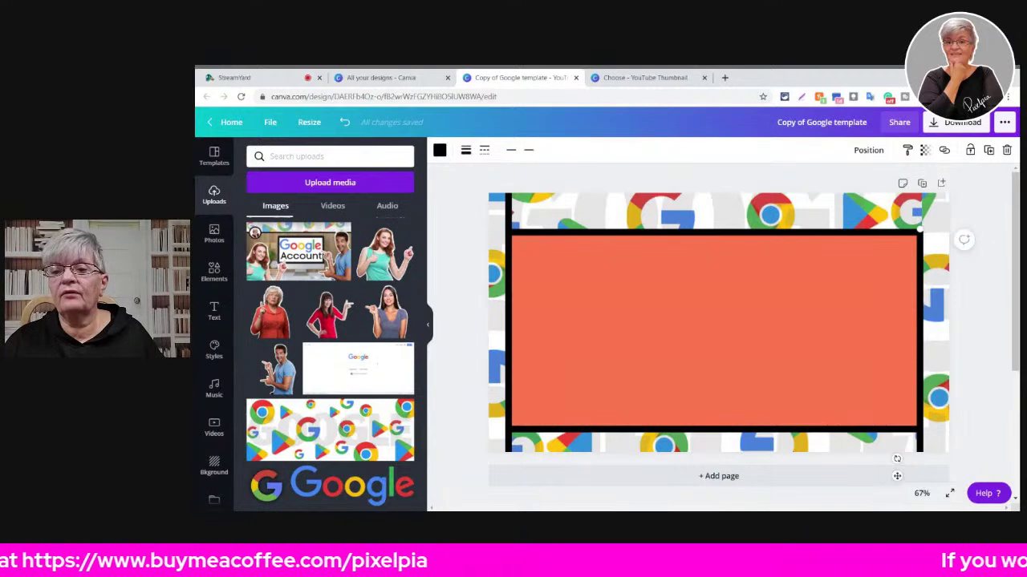
- Straighten the right black line at 90° along the orange block's edge, then select all strips and lines
mouse_move(920, 231)
mouse_down()
mouse_move(911, 400)
mouse_move(916, 256)
mouse_move(886, 213)
mouse_move(904, 366)
mouse_move(919, 240)
mouse_up()
drag(900, 449, 904, 368)
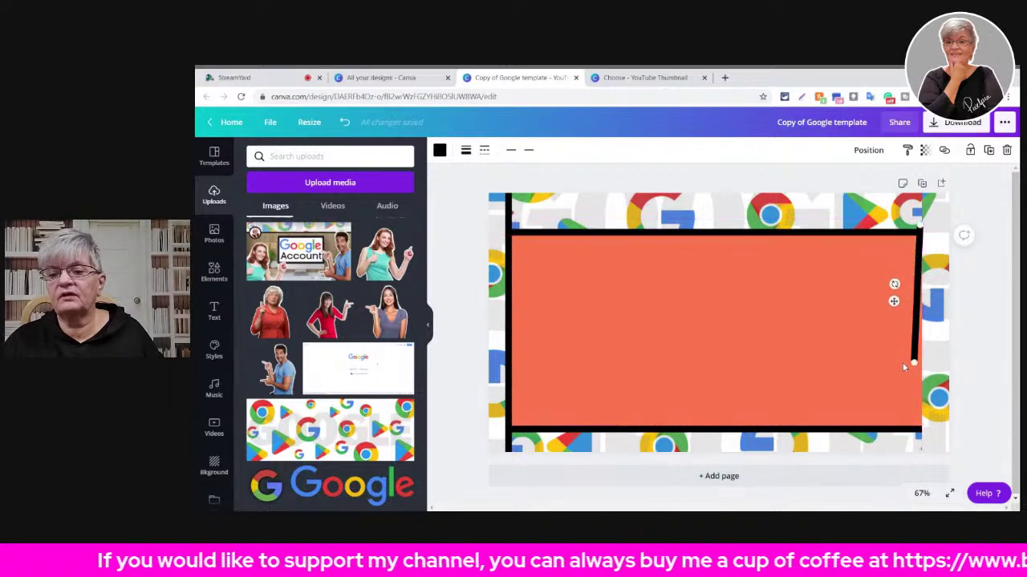
drag(893, 284, 923, 294)
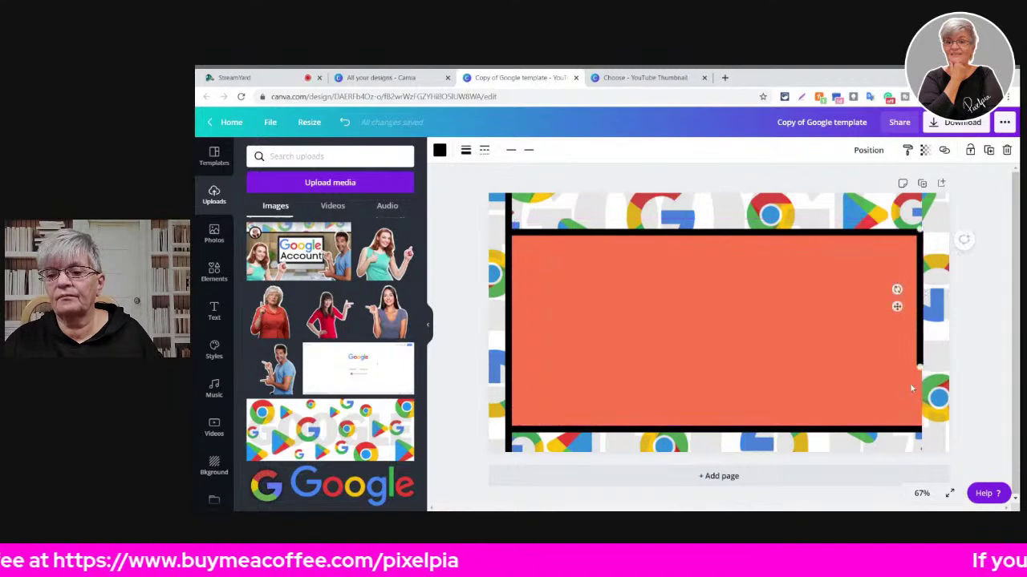
drag(919, 368, 920, 449)
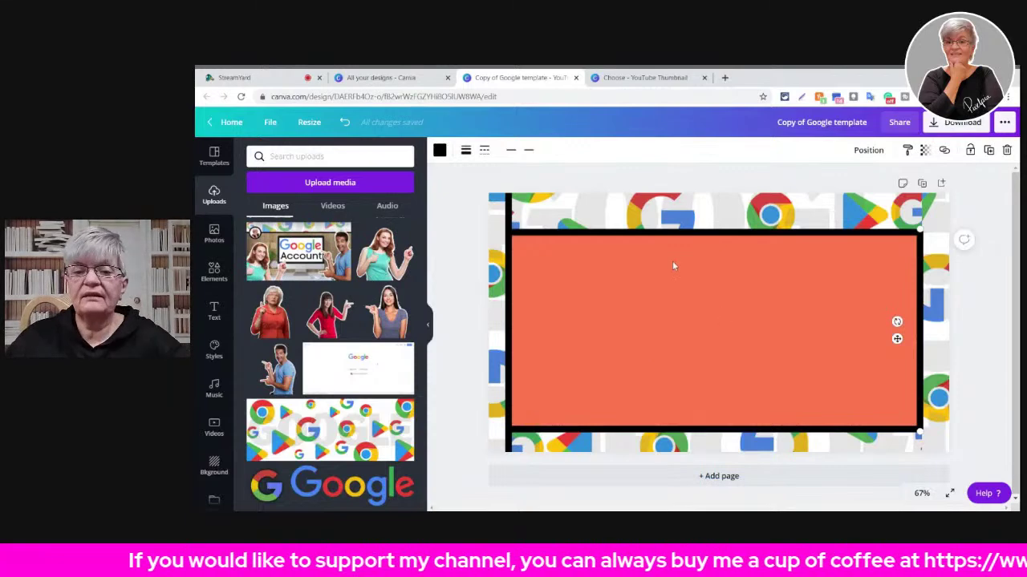
drag(475, 235, 510, 226)
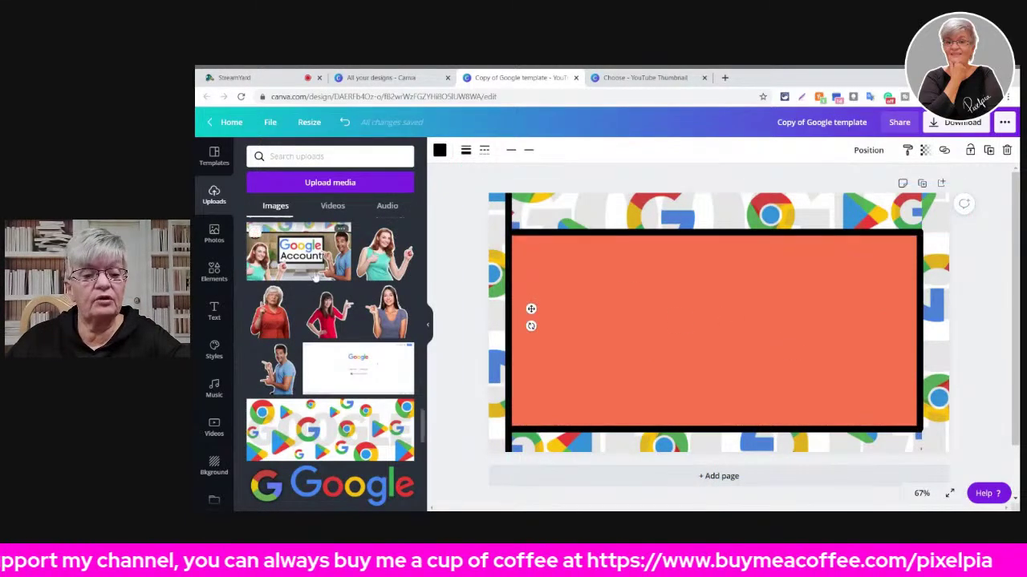
click(545, 218)
drag(508, 256, 989, 469)
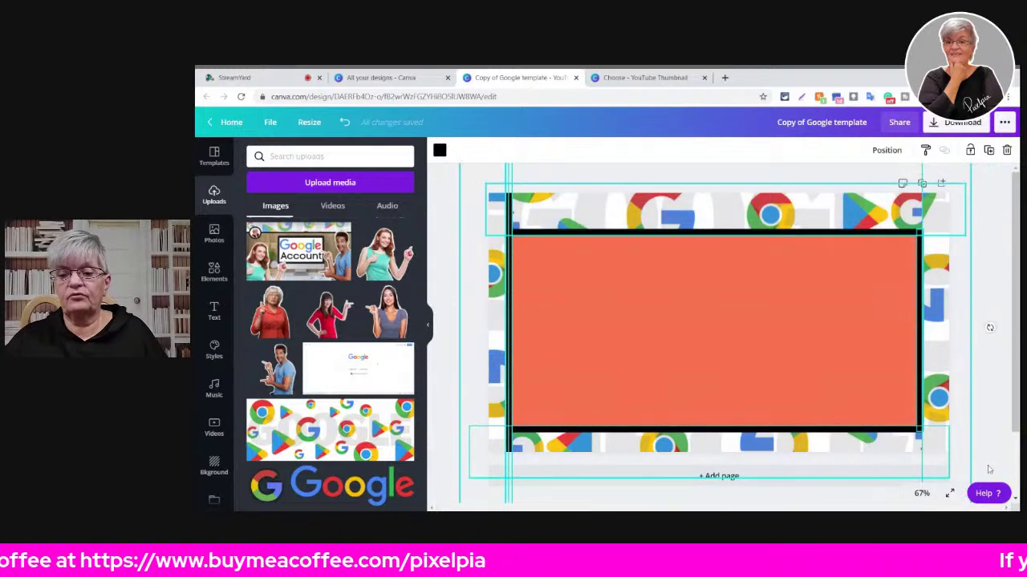
- Delete the strips and black lines, then add a square outline from the basic Shapes
key(Delete)
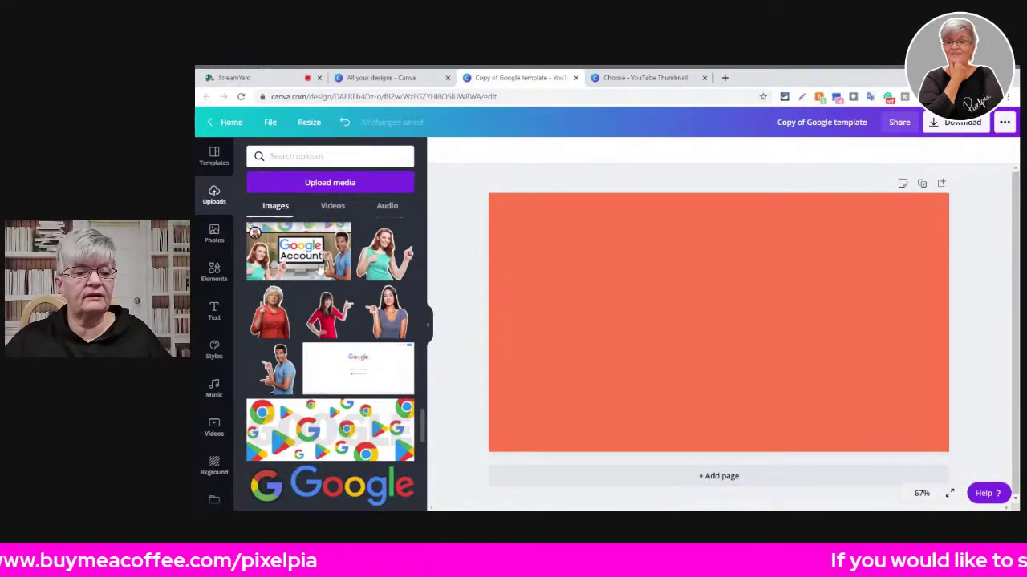
click(214, 271)
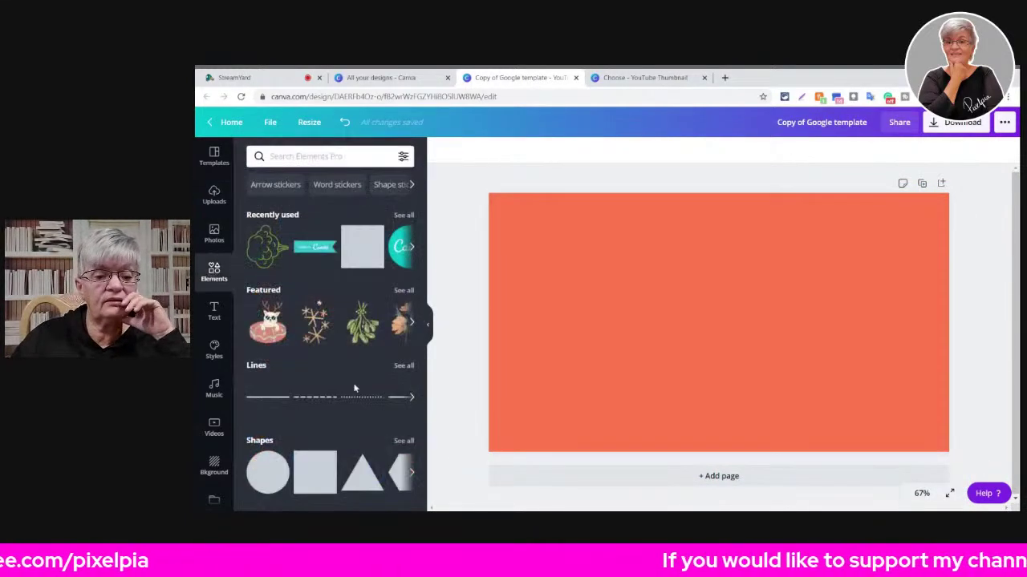
scroll(317, 329, down, 3)
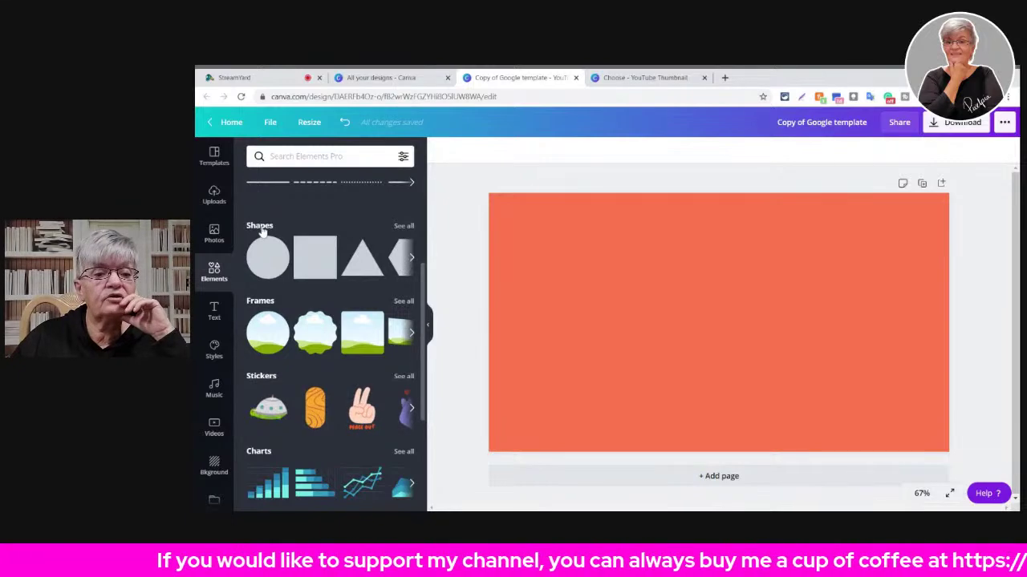
click(403, 226)
scroll(369, 273, down, 5)
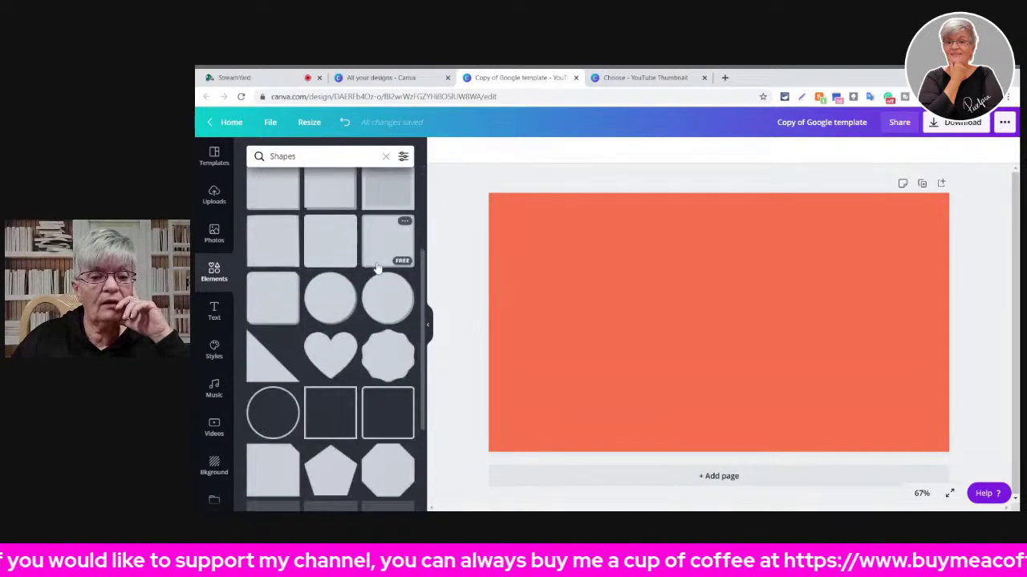
scroll(359, 276, down, 2)
scroll(359, 276, down, 2)
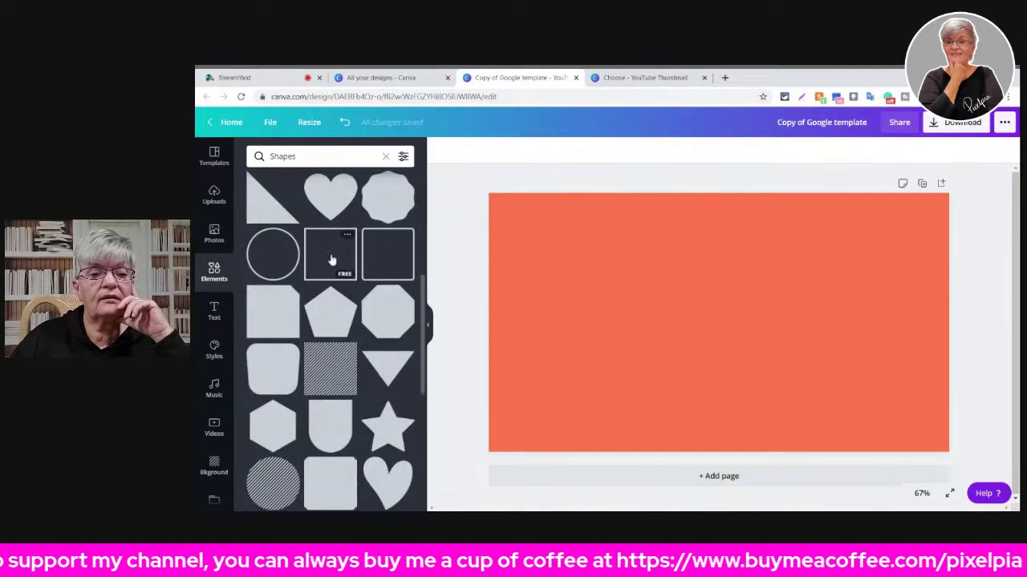
click(332, 259)
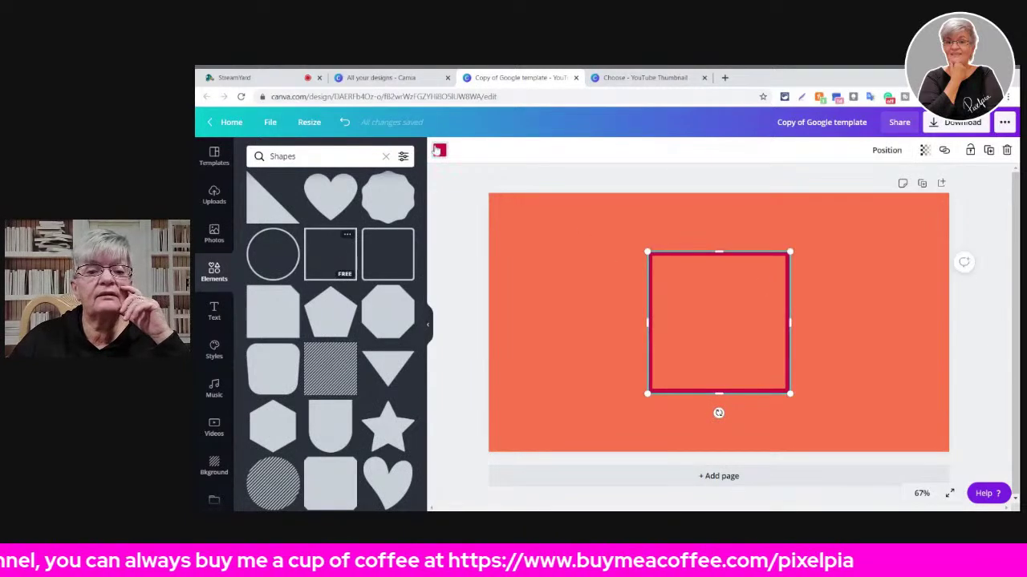
- Make the square outline blue and stretch it to the page edges
click(438, 150)
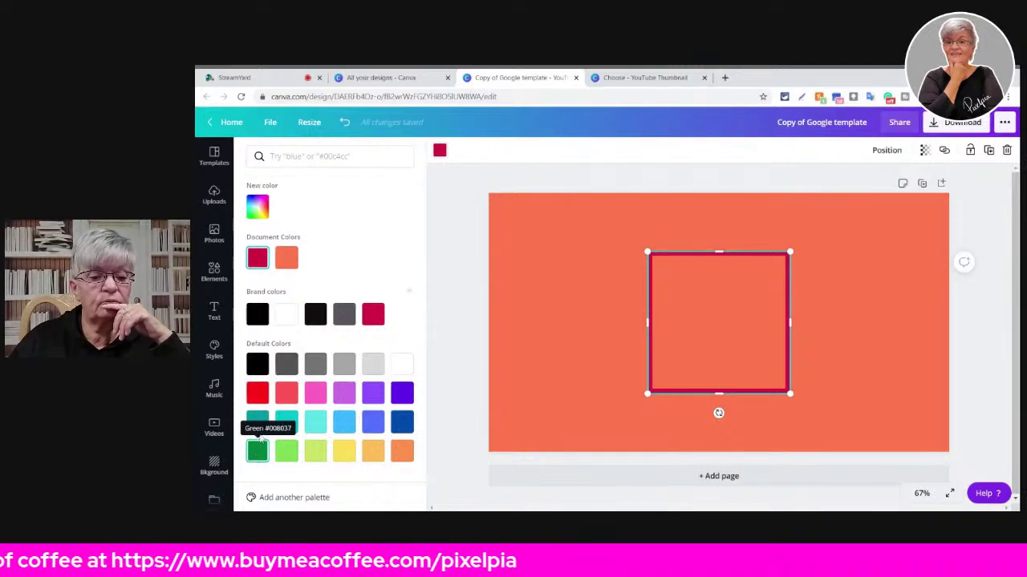
click(373, 422)
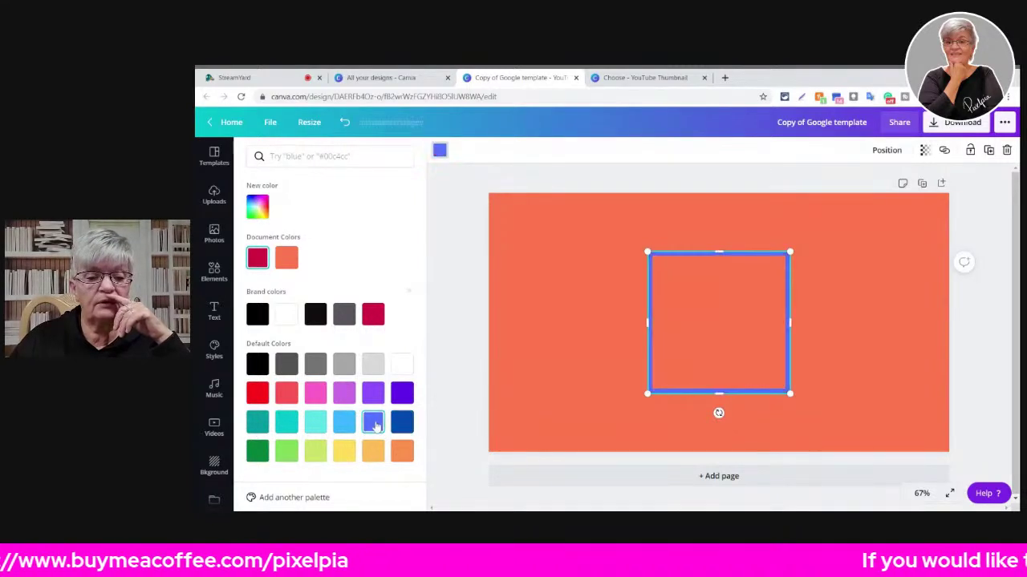
drag(646, 323, 484, 317)
drag(640, 252, 642, 194)
drag(792, 392, 892, 422)
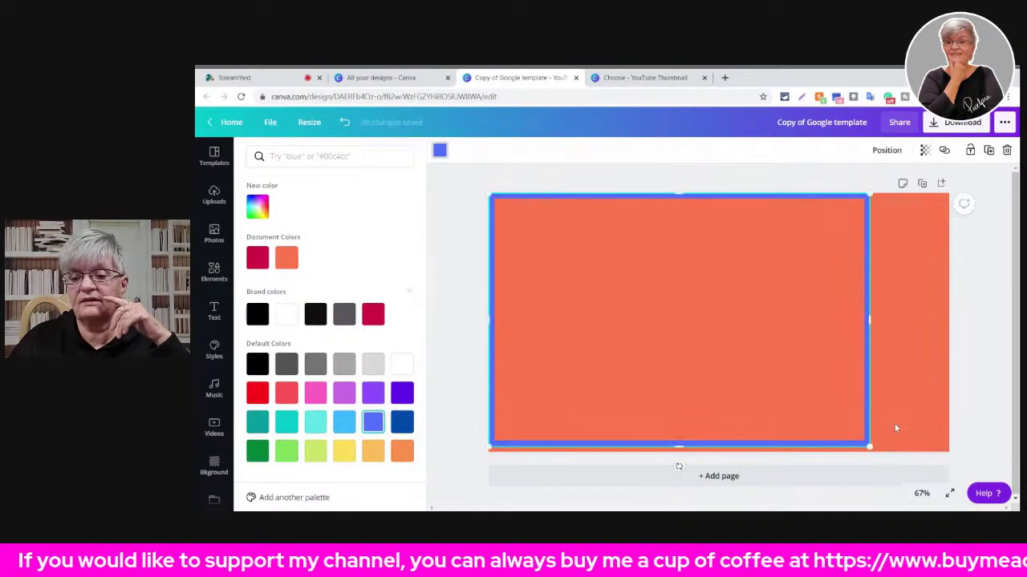
drag(868, 321, 948, 322)
drag(718, 445, 717, 453)
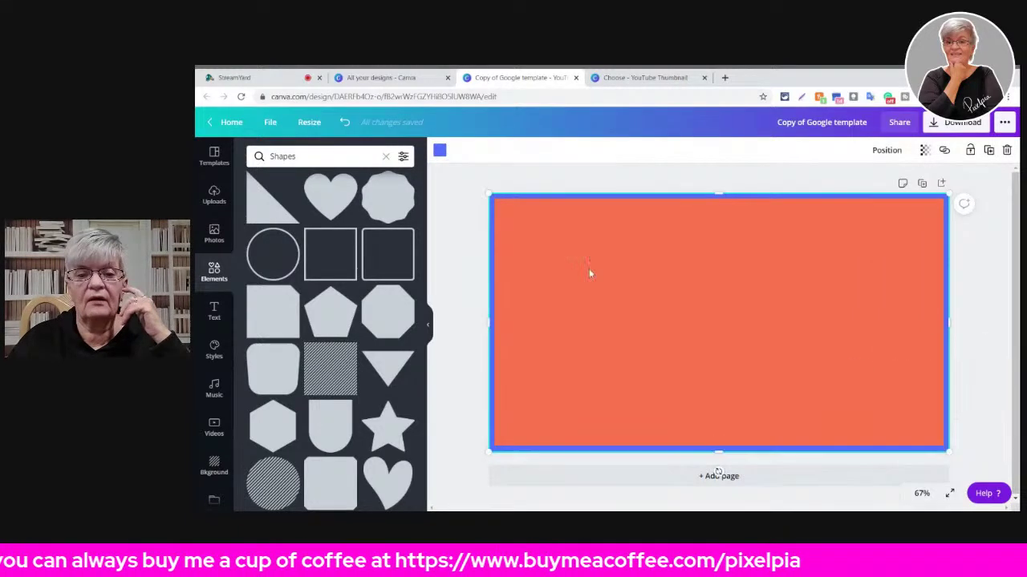
- Add a second square outline and resize it into an inner rectangular frame
click(322, 250)
drag(720, 254, 718, 219)
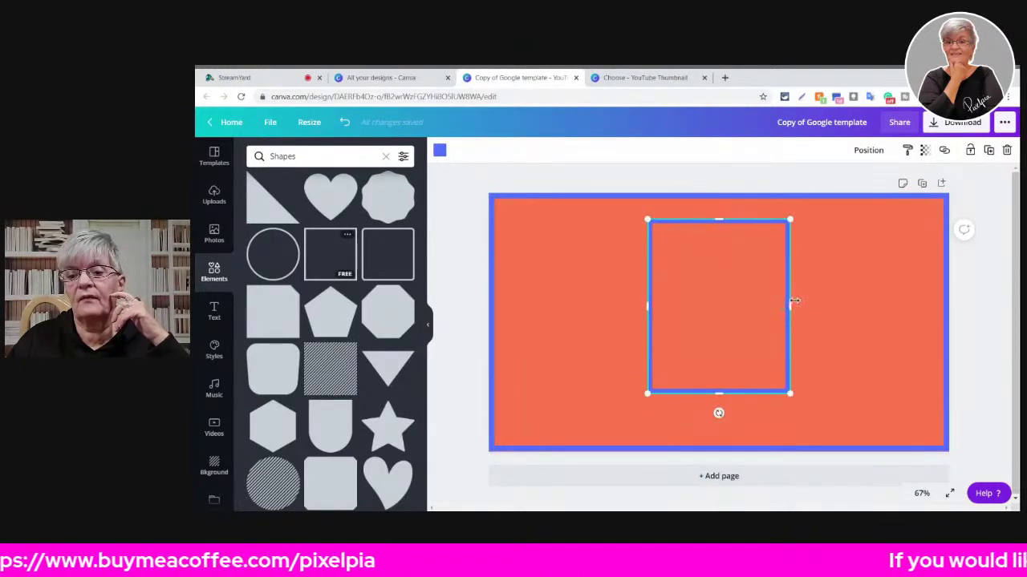
drag(787, 306, 890, 339)
drag(583, 305, 507, 305)
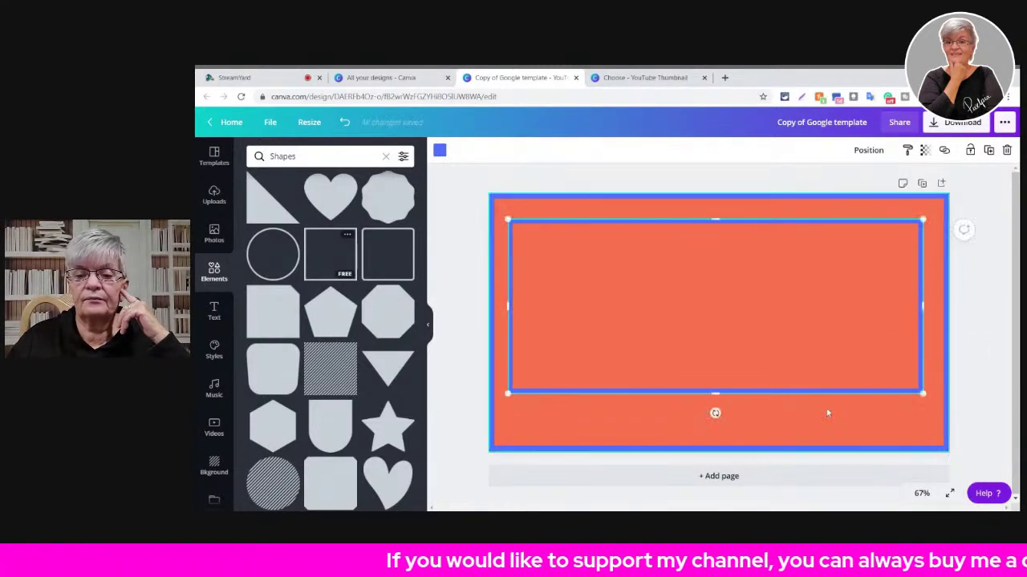
drag(715, 394, 719, 427)
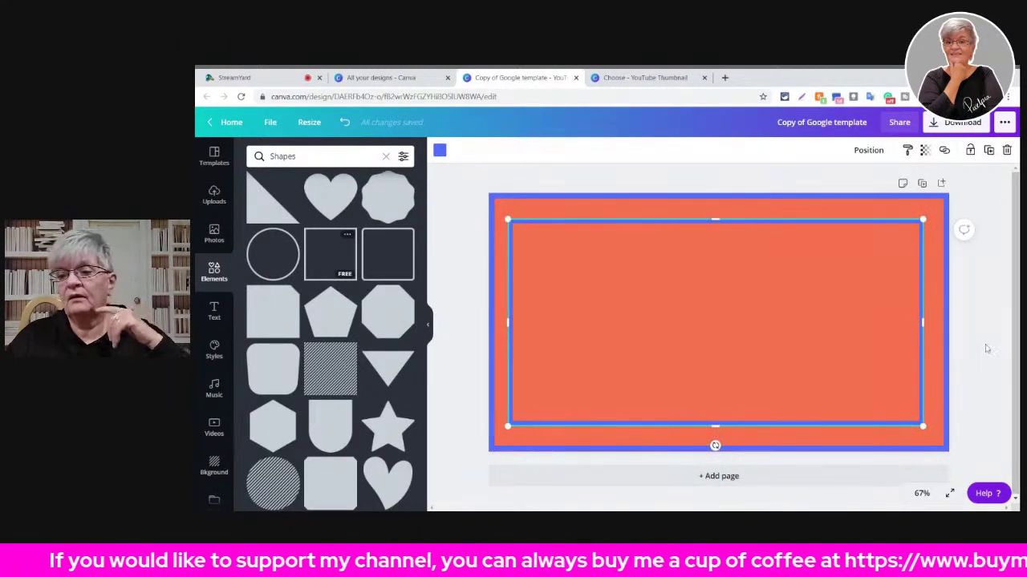
click(495, 218)
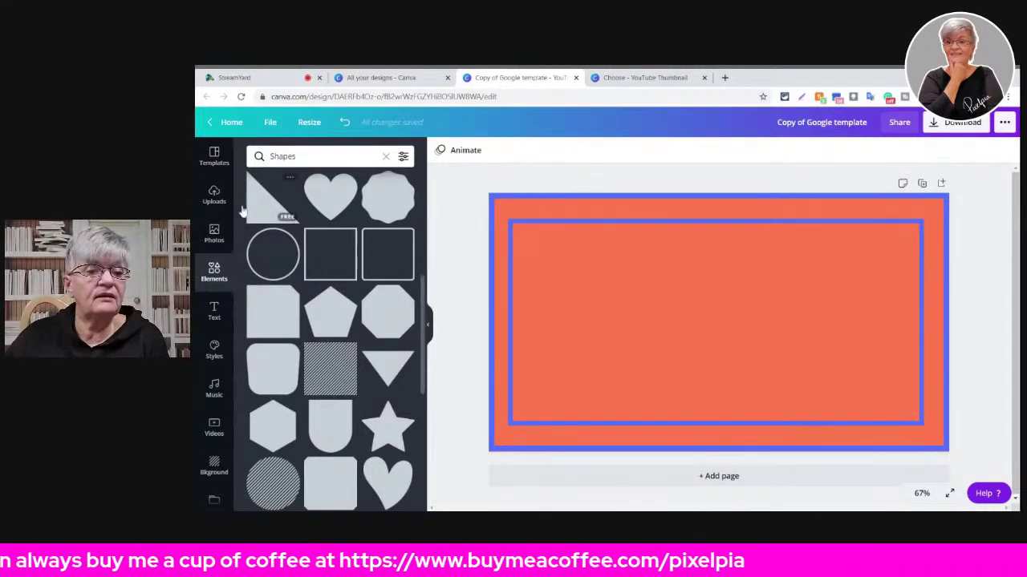
- Place the pink mountain photo, crop it to a thin top strip, and stretch it edge to edge
click(210, 241)
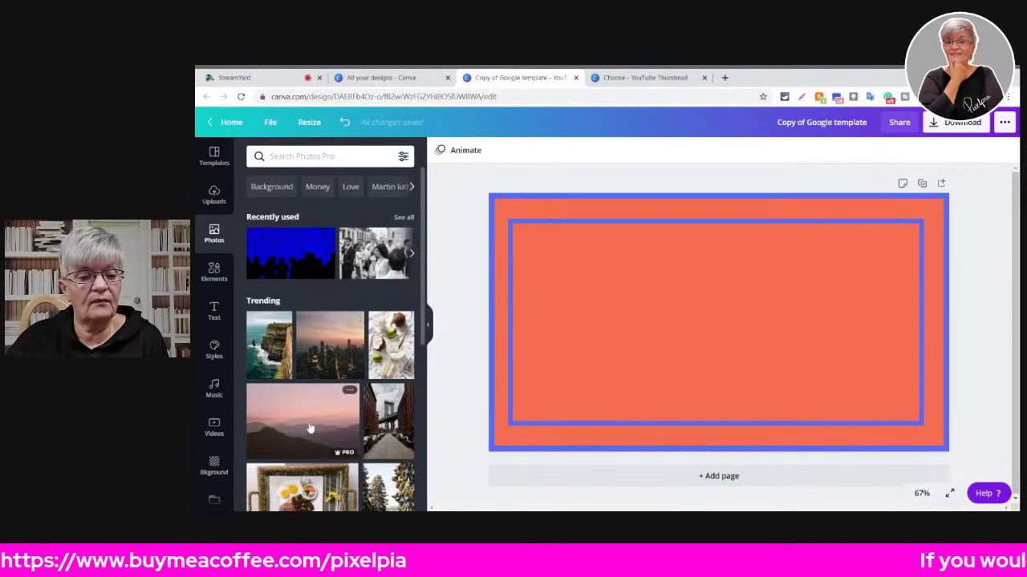
drag(309, 428, 725, 324)
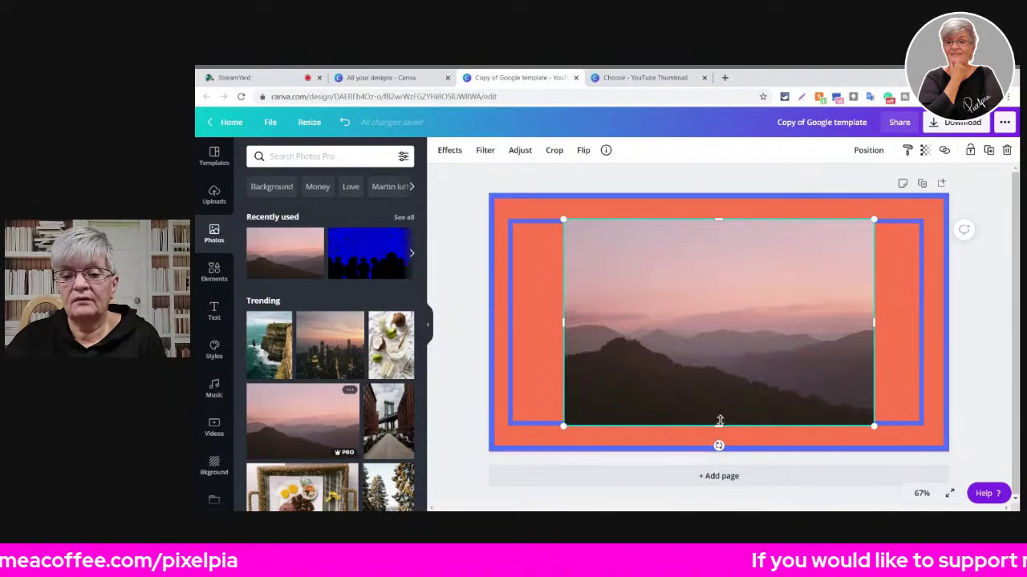
drag(718, 424, 653, 212)
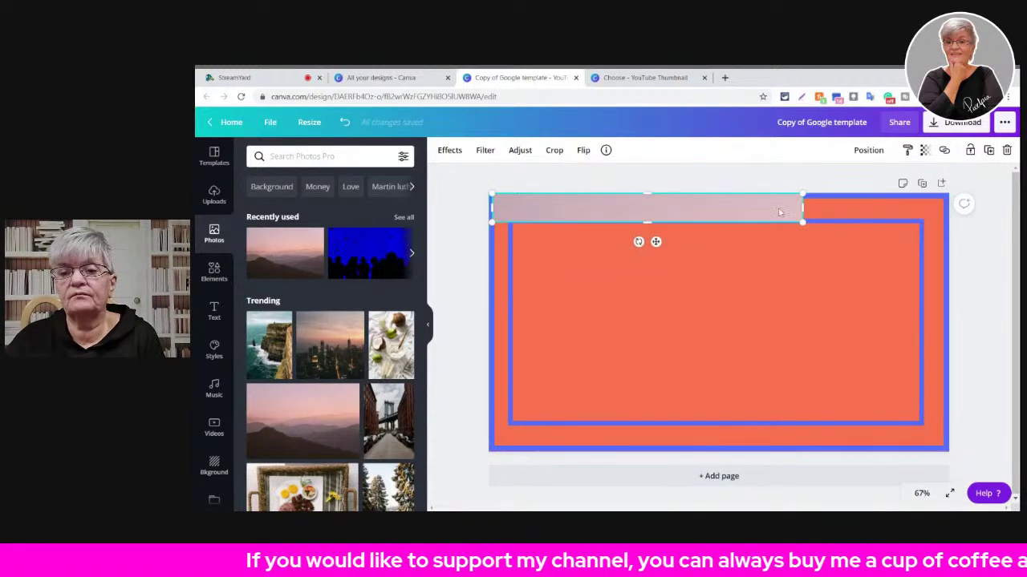
drag(803, 207, 948, 207)
click(877, 154)
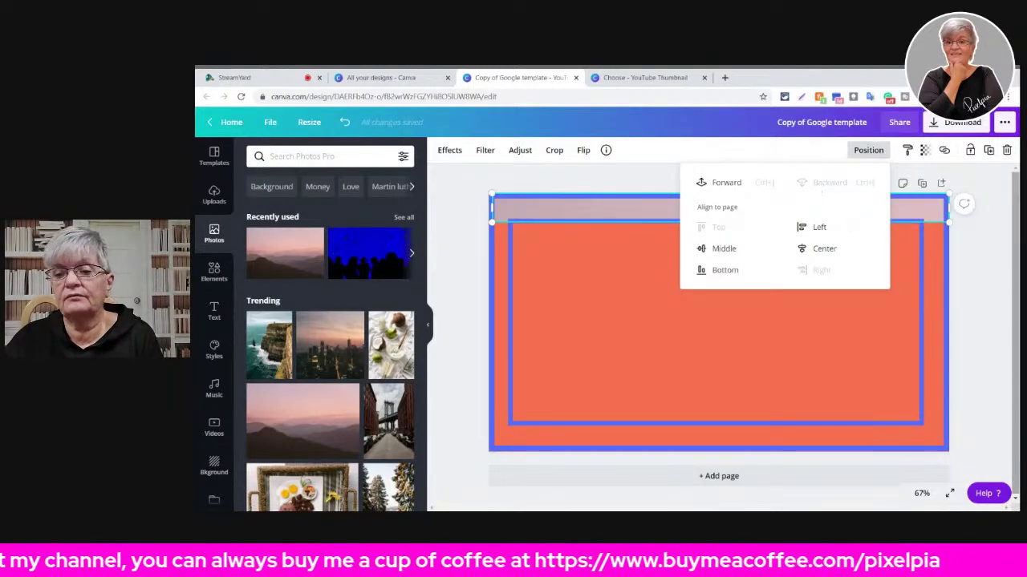
click(642, 196)
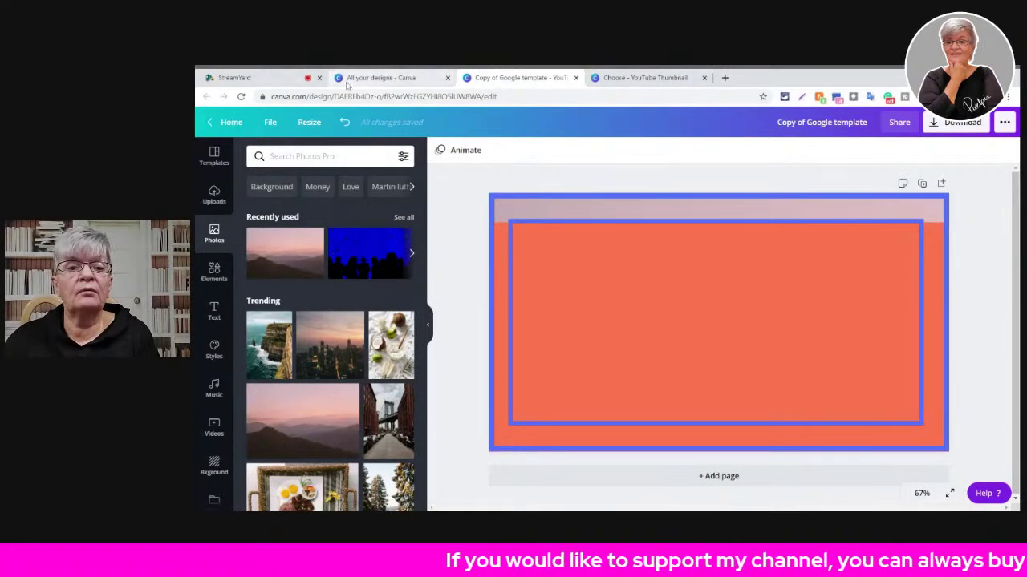
- From All your designs, start a new design and replace the old search with 'Instagram'
click(389, 78)
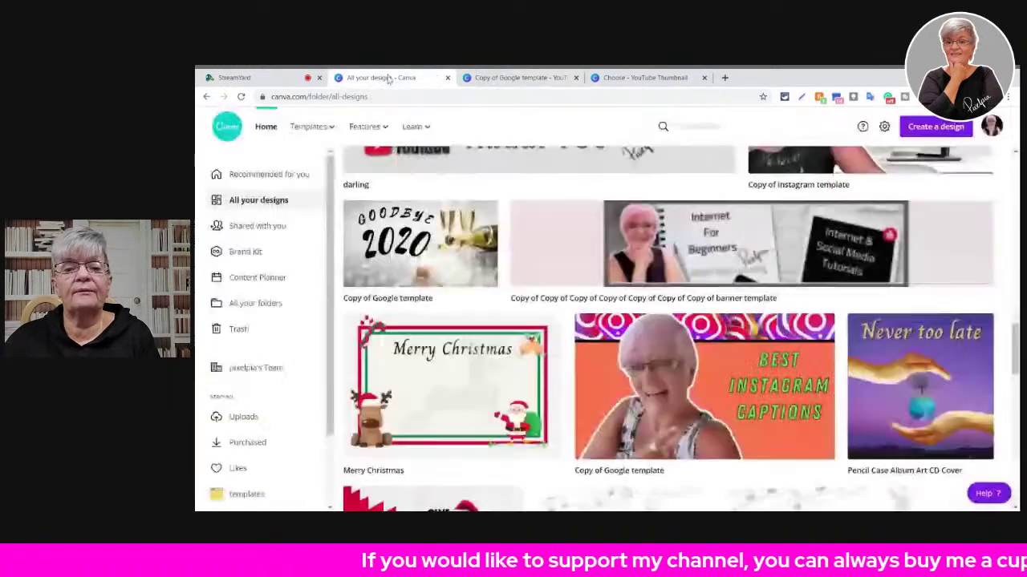
click(936, 128)
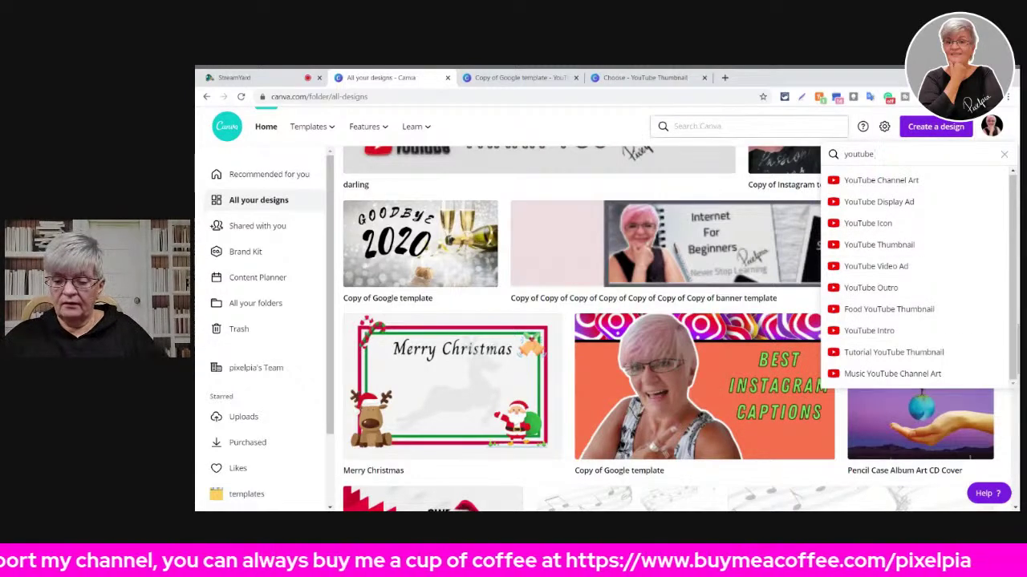
key(ctrl+a)
key(BackSpace)
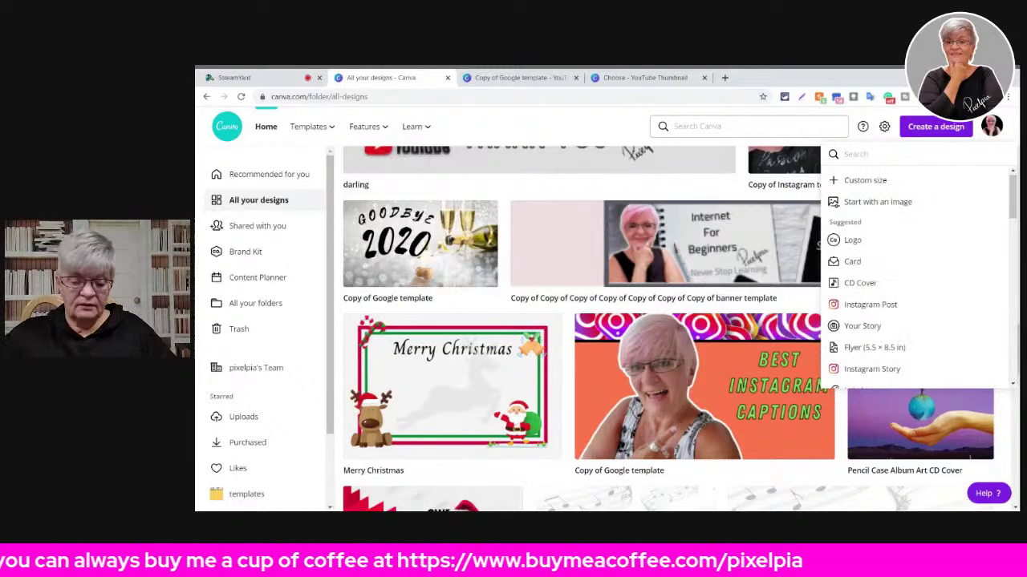
text(Instagram)
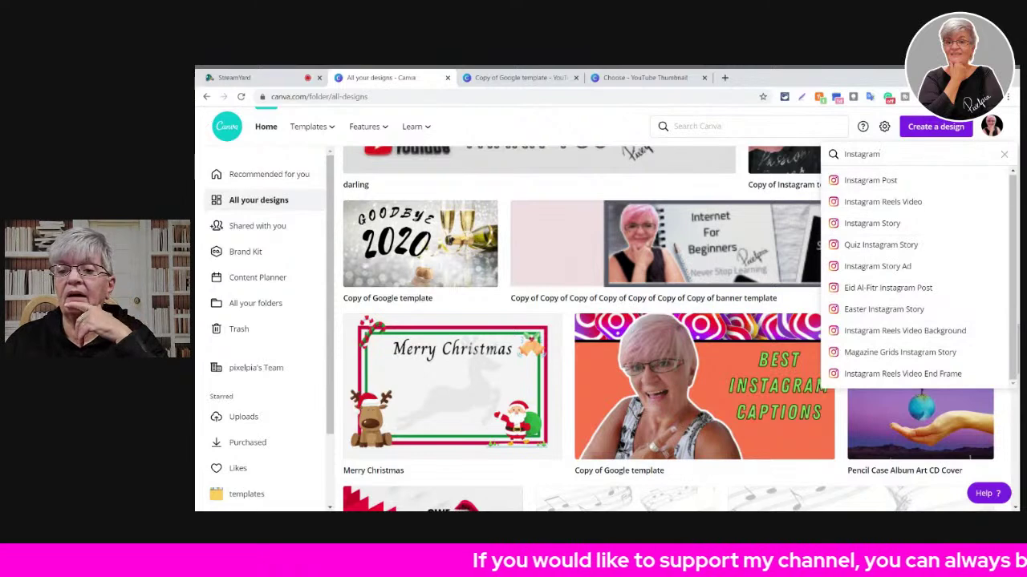
- Create a blank Instagram Post design and browse the suggested Instagram templates
click(884, 186)
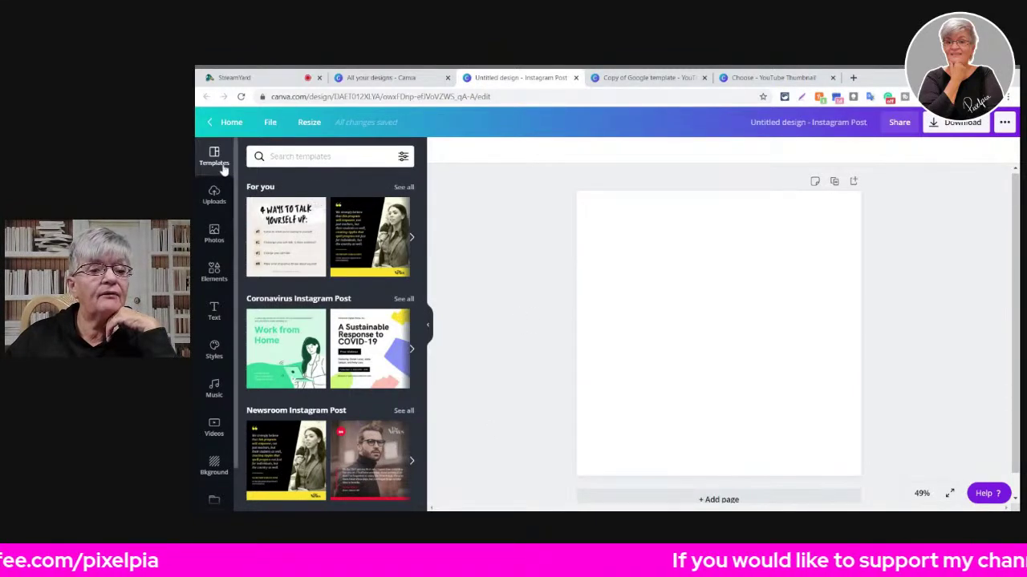
scroll(374, 296, down, 3)
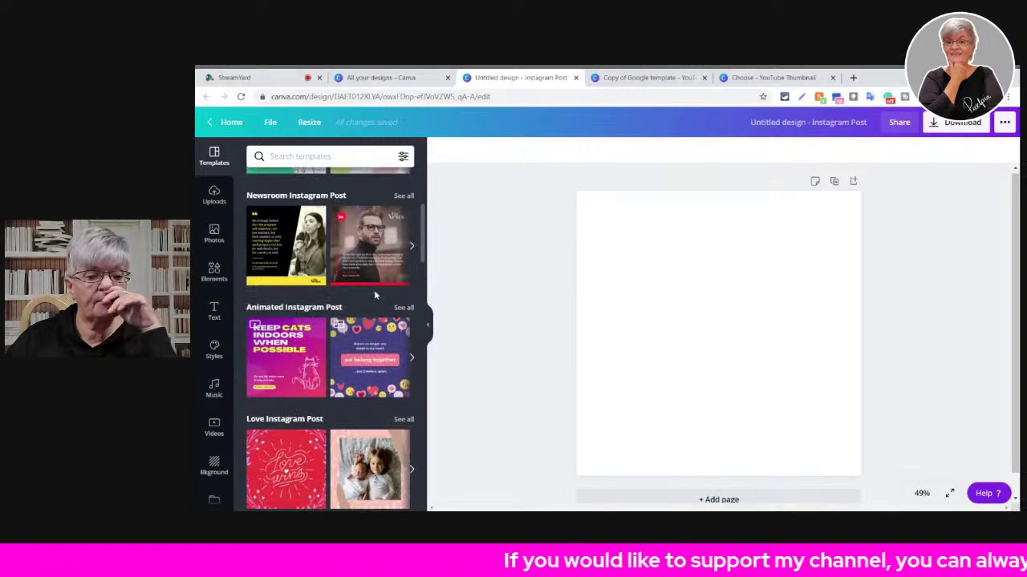
scroll(369, 291, down, 3)
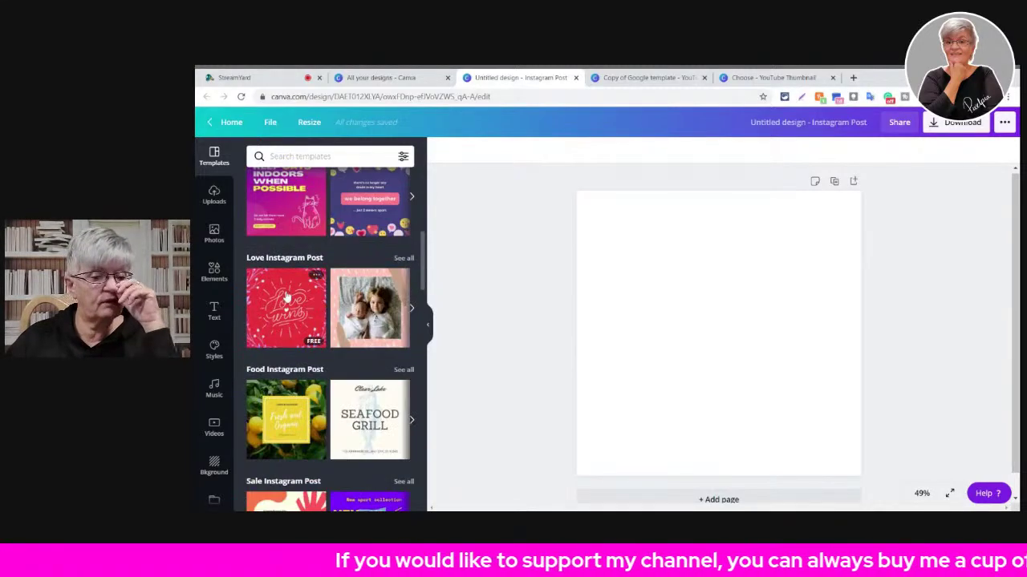
scroll(309, 307, up, 6)
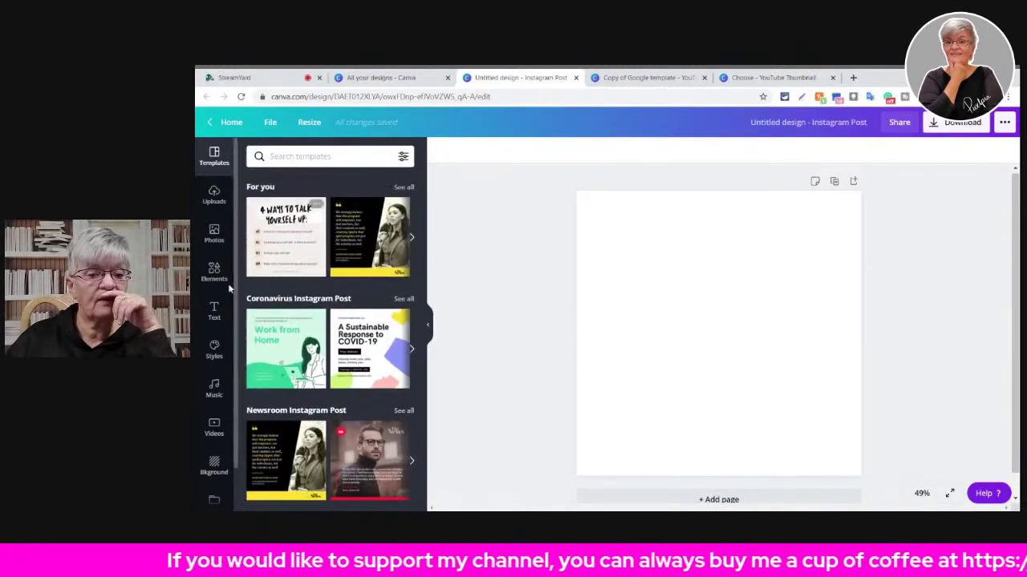
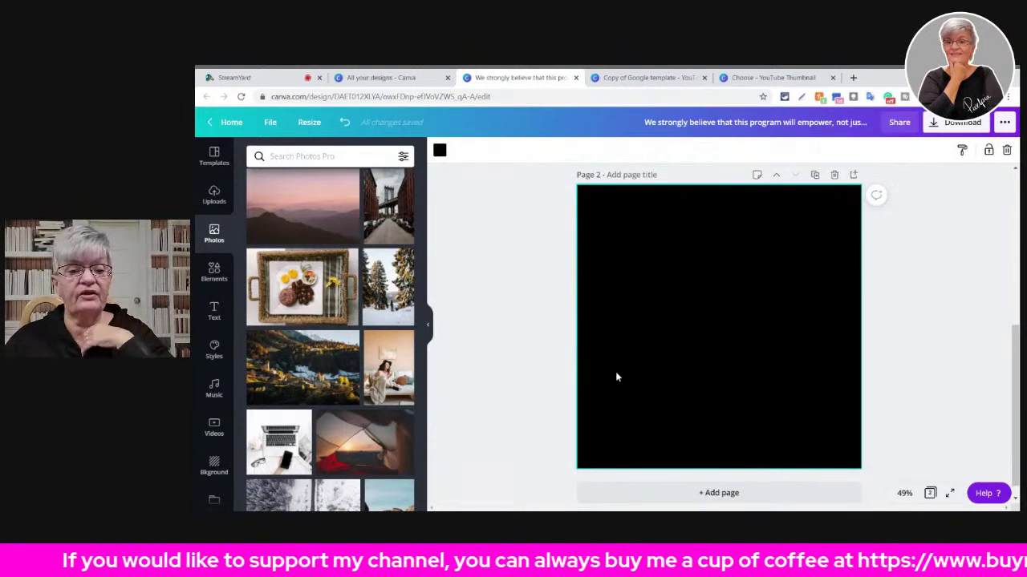
- Add the breakfast tray photo so it fills Page 2's black background
click(305, 313)
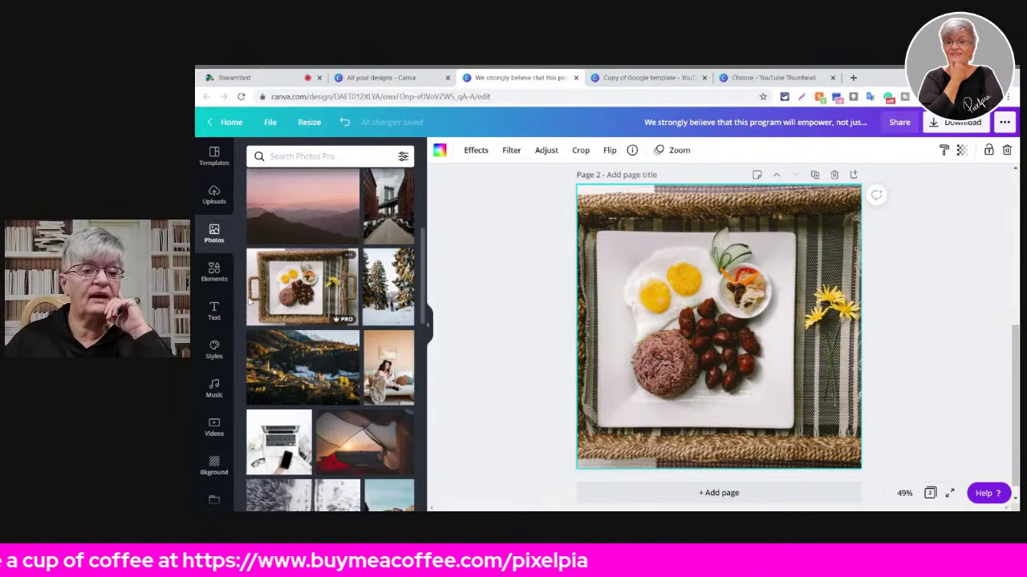
- Add a heading to Page 2 and change its text to 'Breakfast'
click(215, 311)
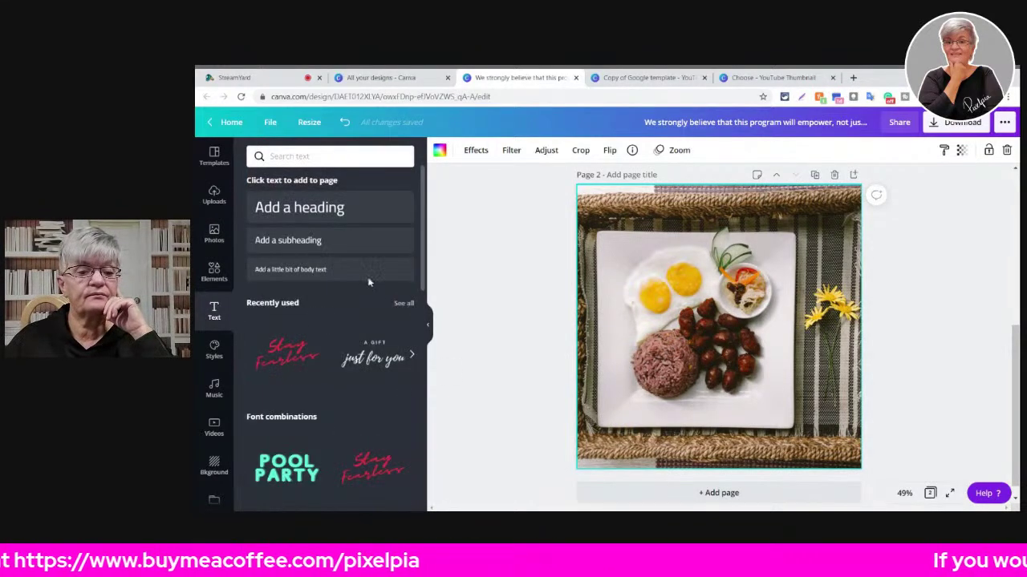
click(304, 208)
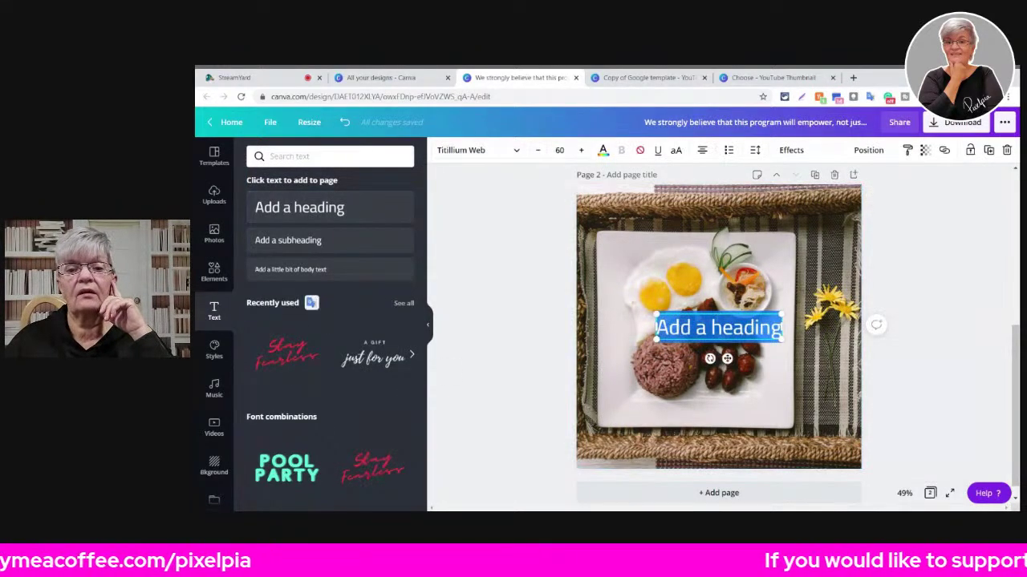
click(603, 150)
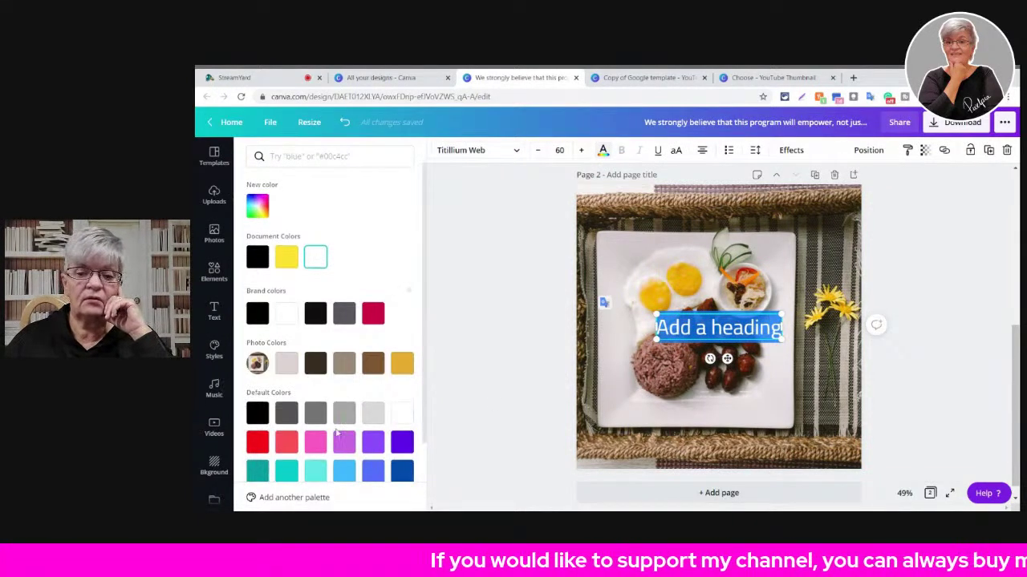
scroll(337, 433, down, 1)
click(257, 457)
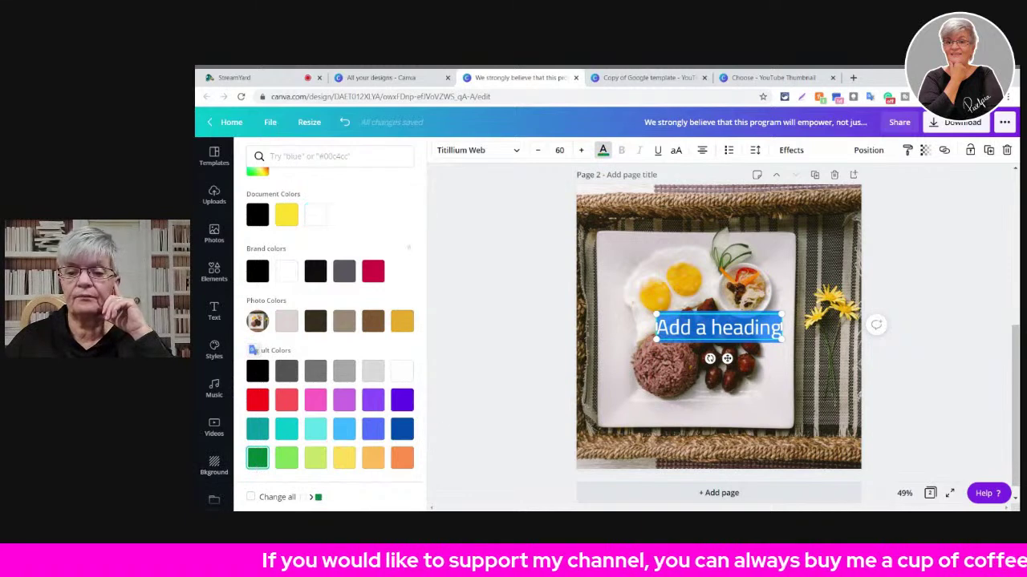
double_click(736, 328)
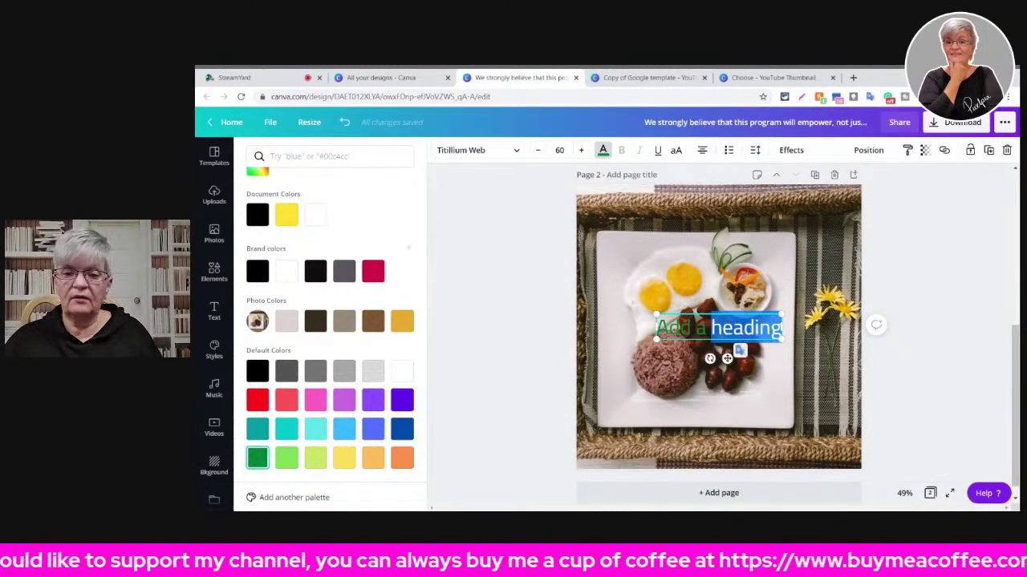
key(BackSpace)
key(BackSpace)
key(BackSpace)
key(BackSpace)
key(BackSpace)
key(BackSpace)
key(BackSpace)
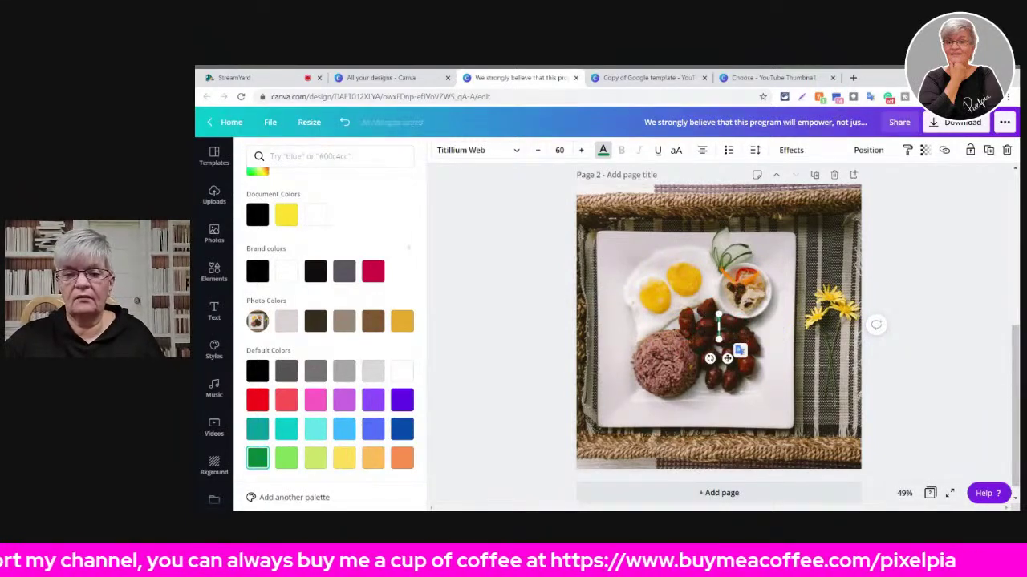
text(Brea)
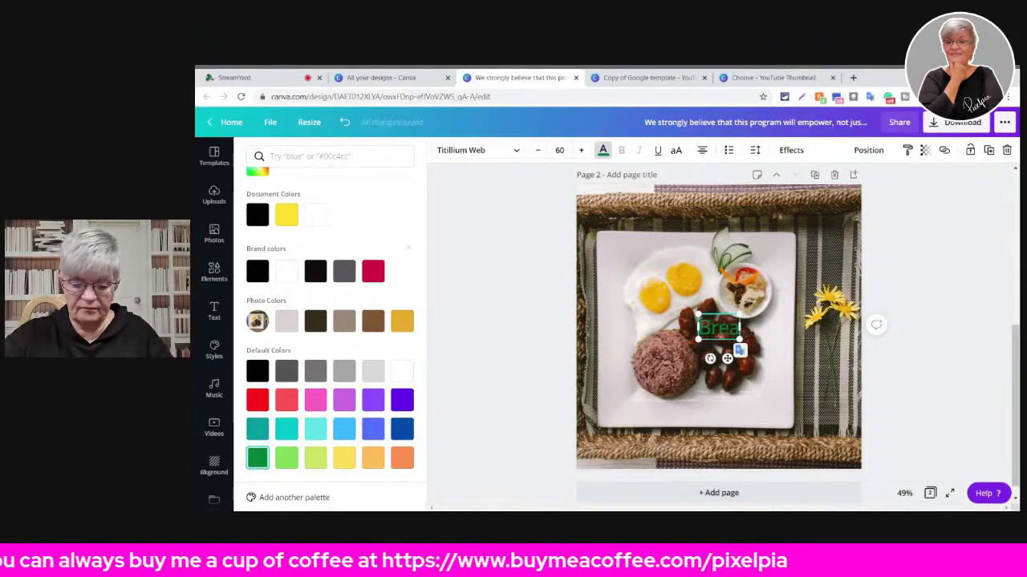
text(kfast)
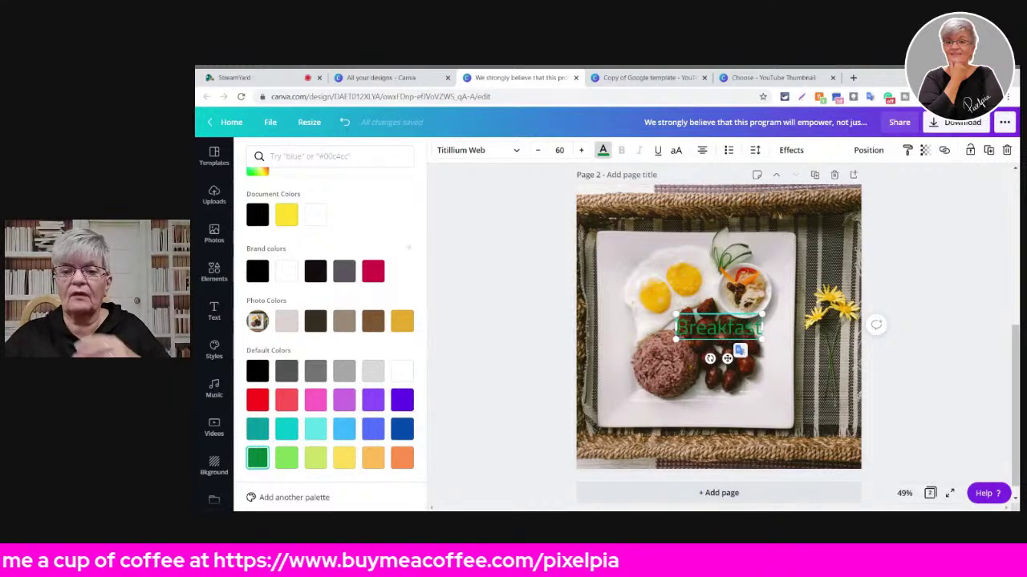
- Make the Breakfast title gold at size 115 and move it to the top of the photo
key(ctrl+a)
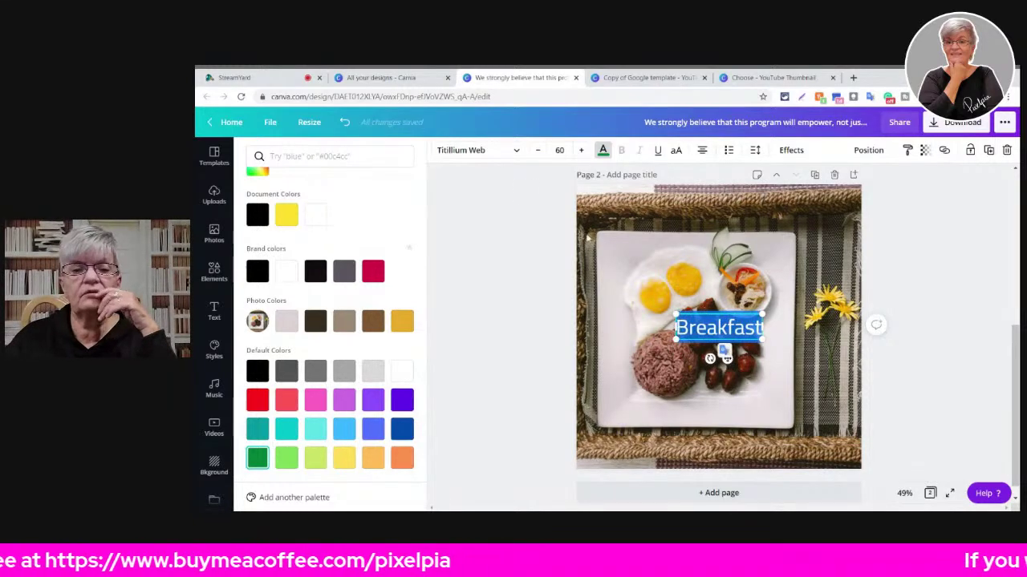
click(402, 321)
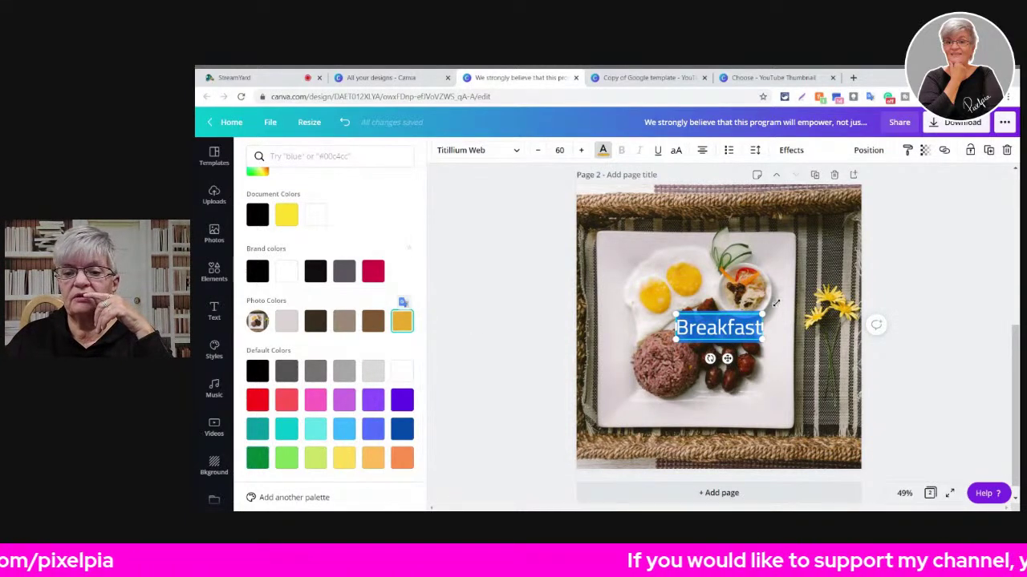
drag(760, 317, 742, 233)
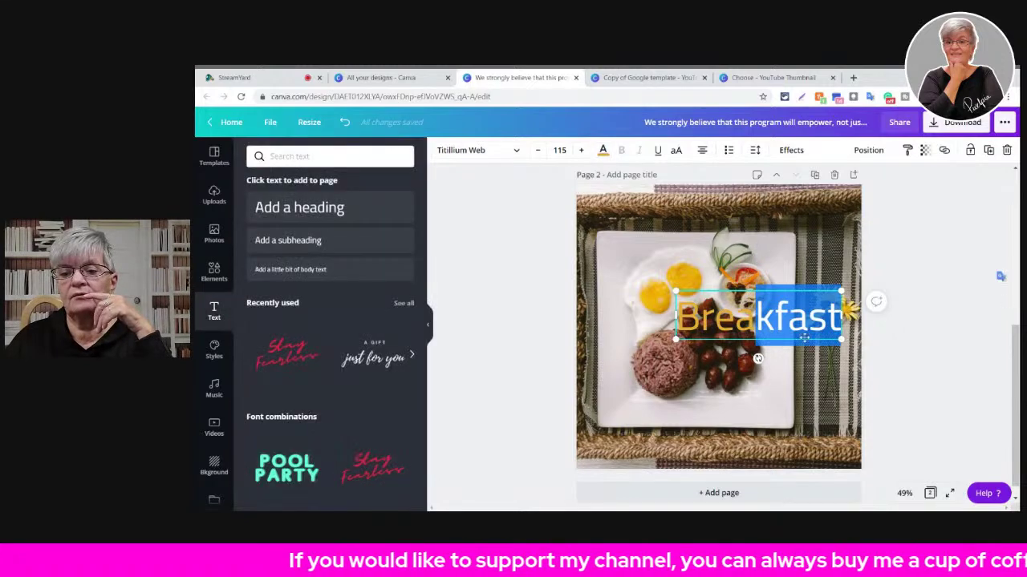
click(792, 410)
click(789, 335)
drag(789, 335, 698, 214)
click(946, 274)
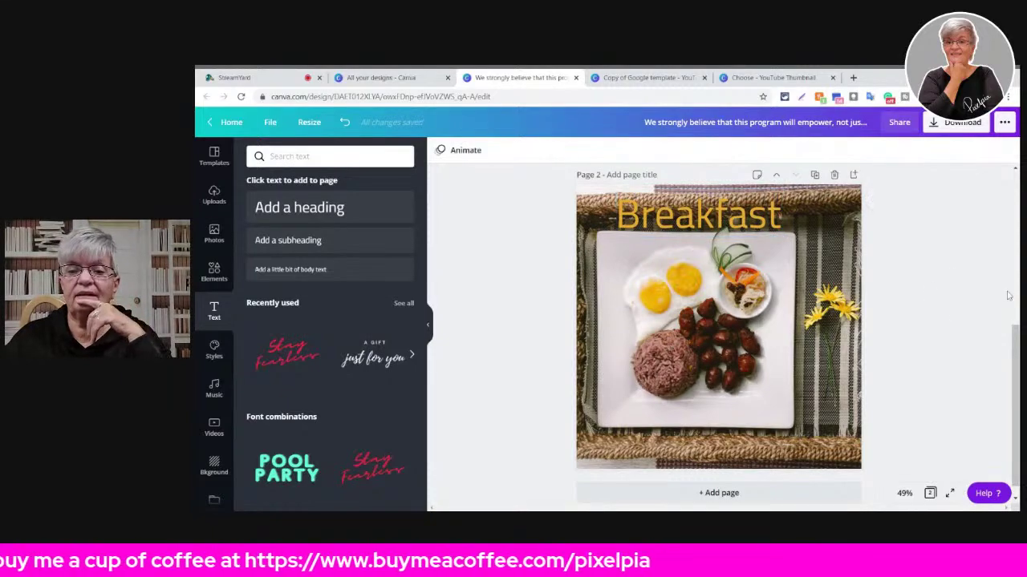
- Scroll back and forth between the design's two pages
scroll(892, 358, up, 4)
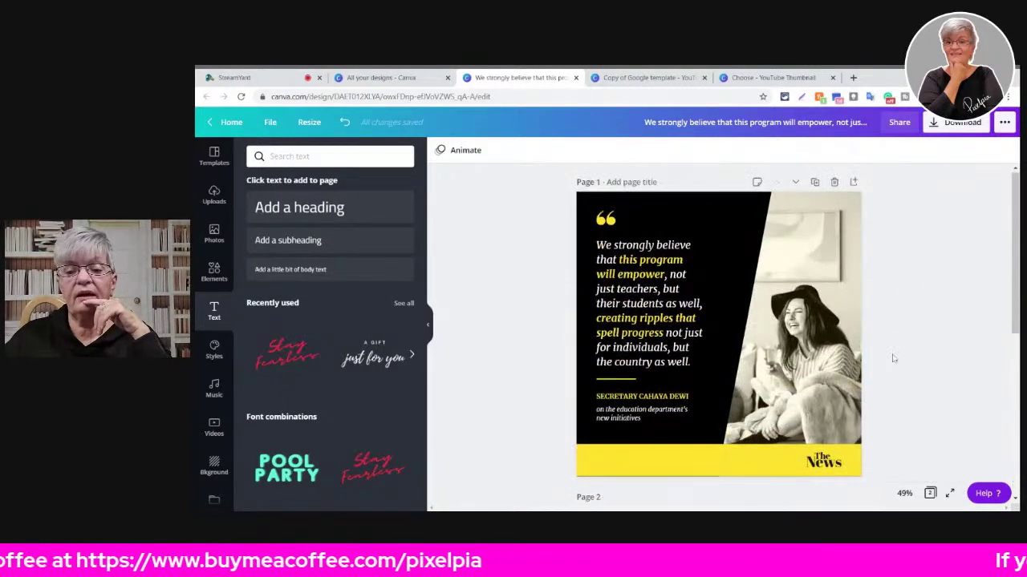
scroll(892, 357, down, 4)
scroll(892, 359, up, 4)
scroll(892, 359, down, 4)
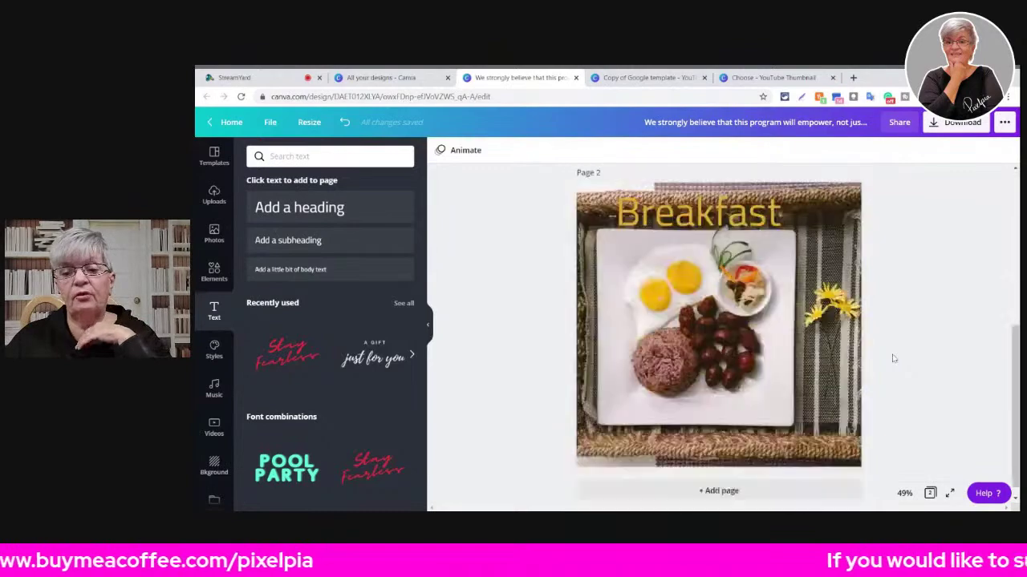
scroll(893, 358, up, 4)
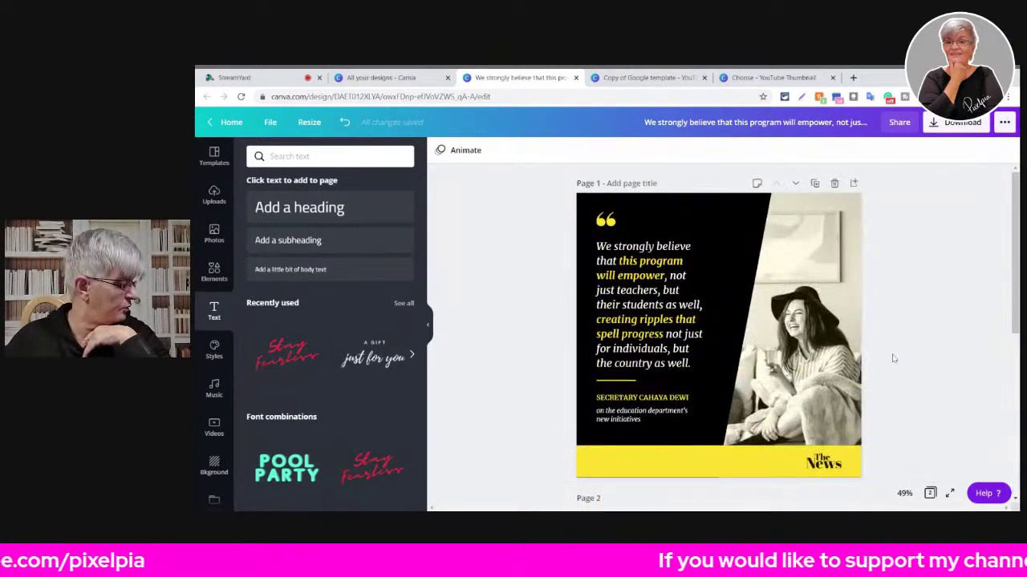
scroll(893, 359, down, 4)
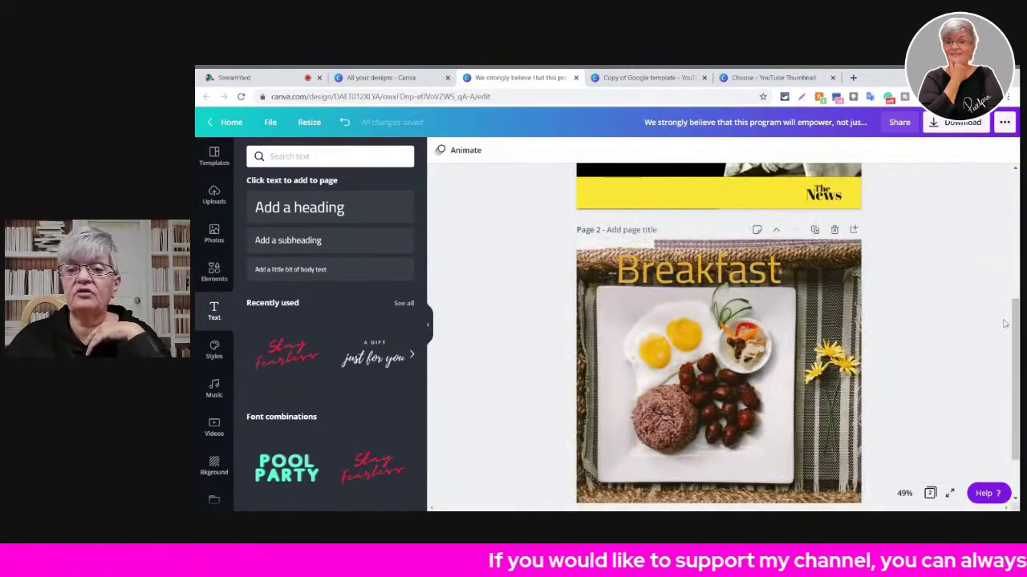
scroll(1004, 324, up, 4)
- Review which pages the Download settings include, then return to All your designs
click(962, 127)
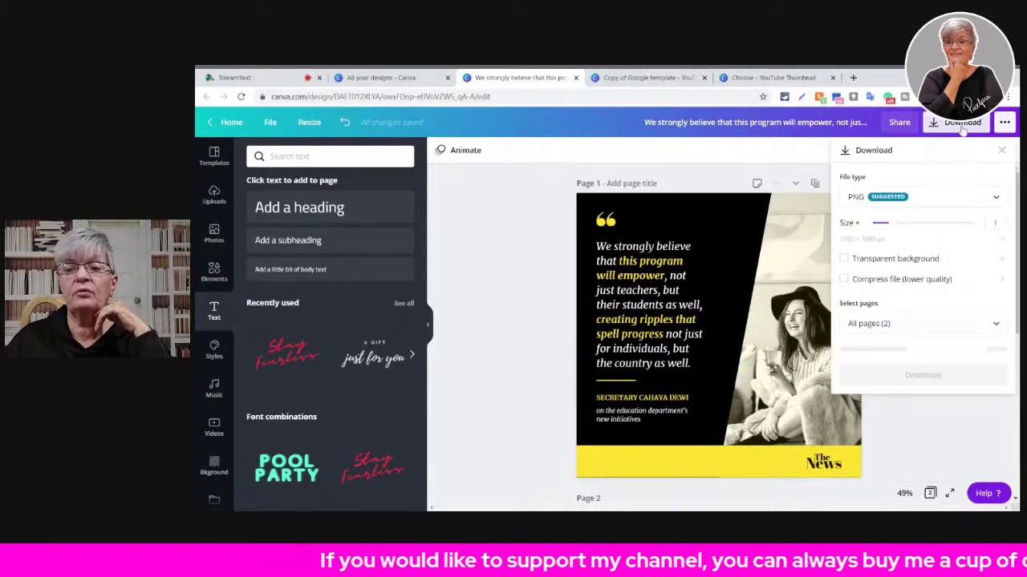
click(991, 325)
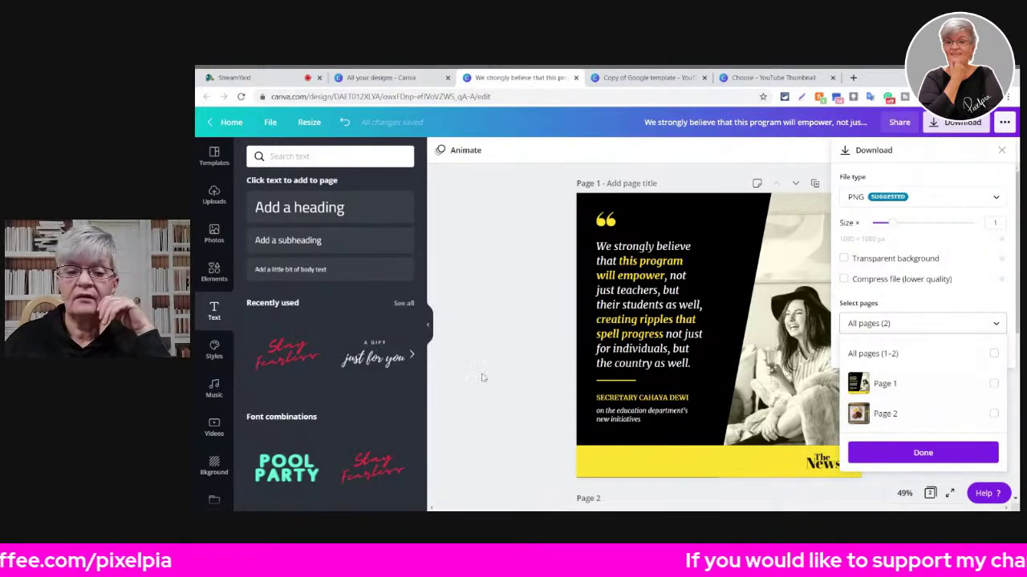
click(923, 324)
click(380, 77)
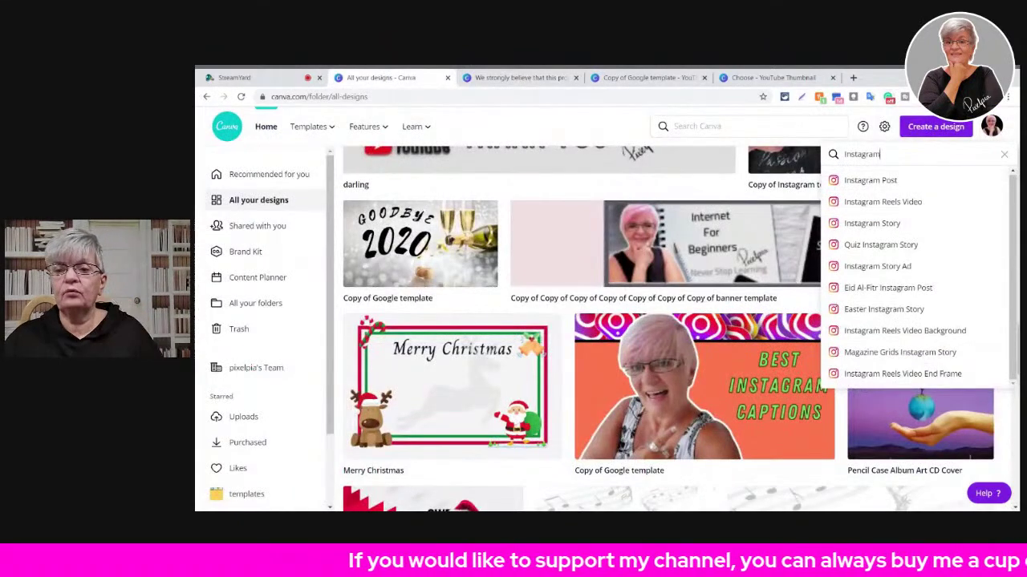
- Search 'Fac', create a blank 940 × 788 px Facebook Post, and view its Resize options
key(ctrl+a)
key(BackSpace)
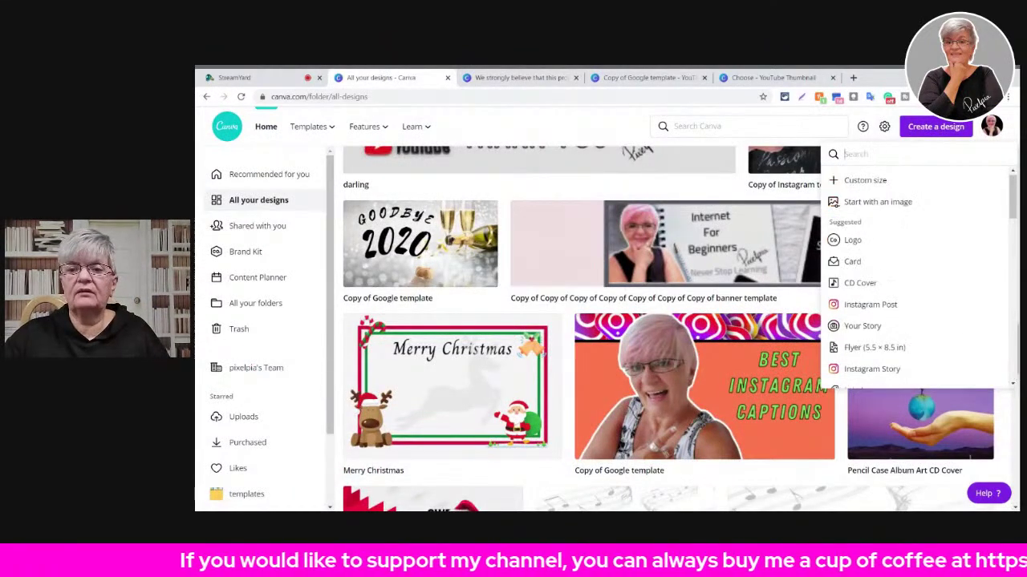
text(Facebook)
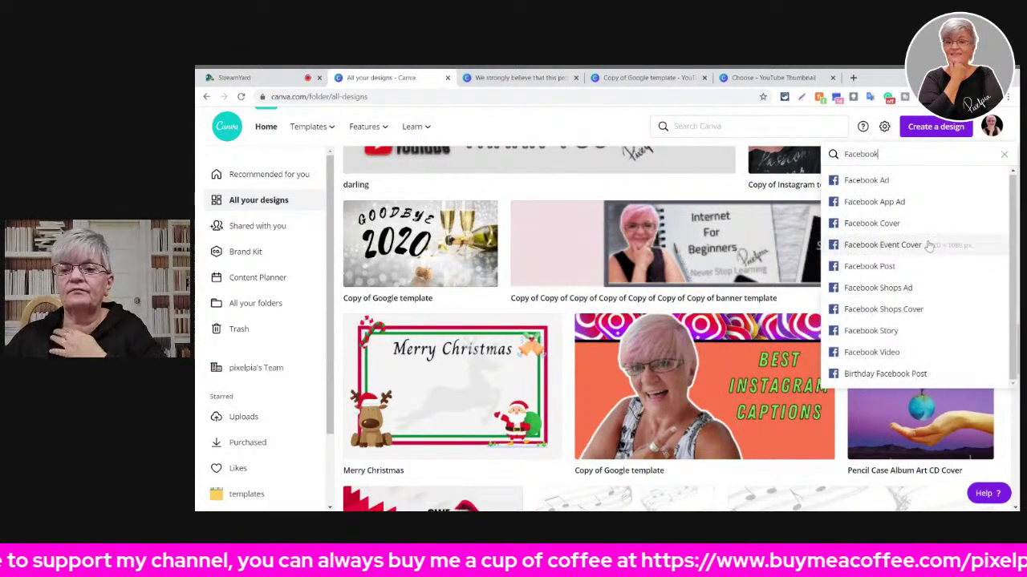
click(897, 266)
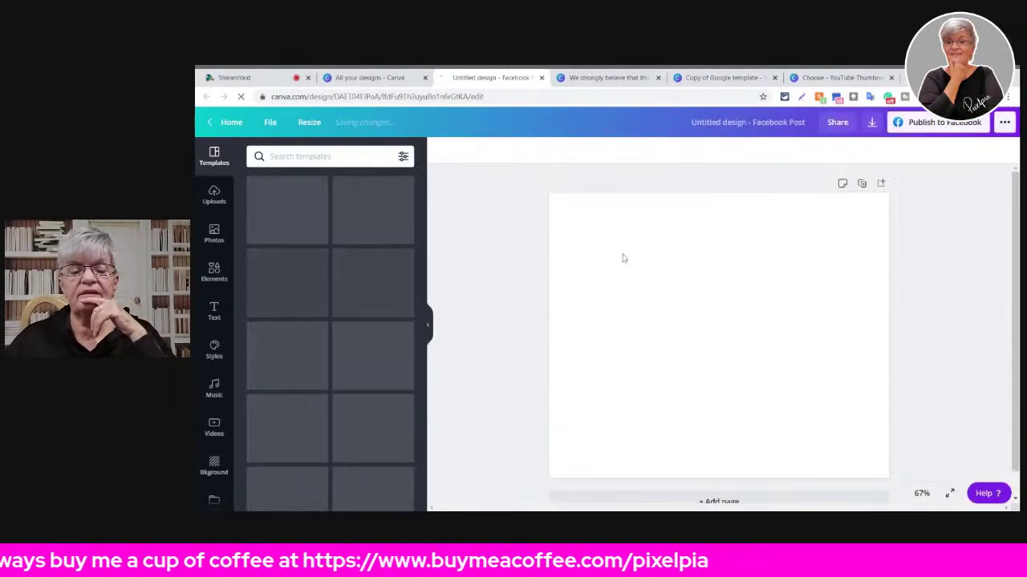
click(314, 122)
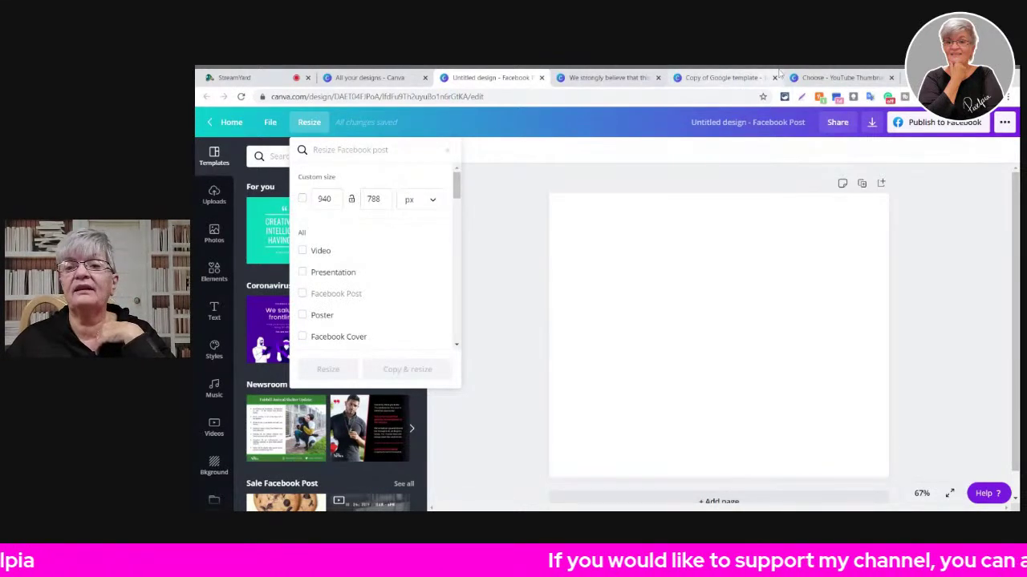
- Compare the Resize dimensions of the quote and orange-and-blue designs, then go back to the blank Facebook Post
click(726, 78)
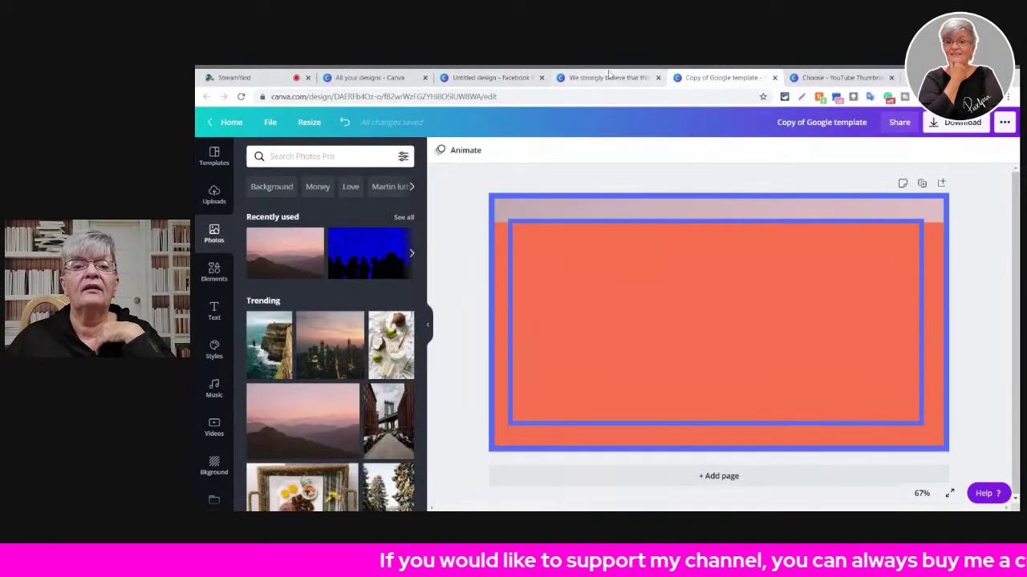
click(606, 78)
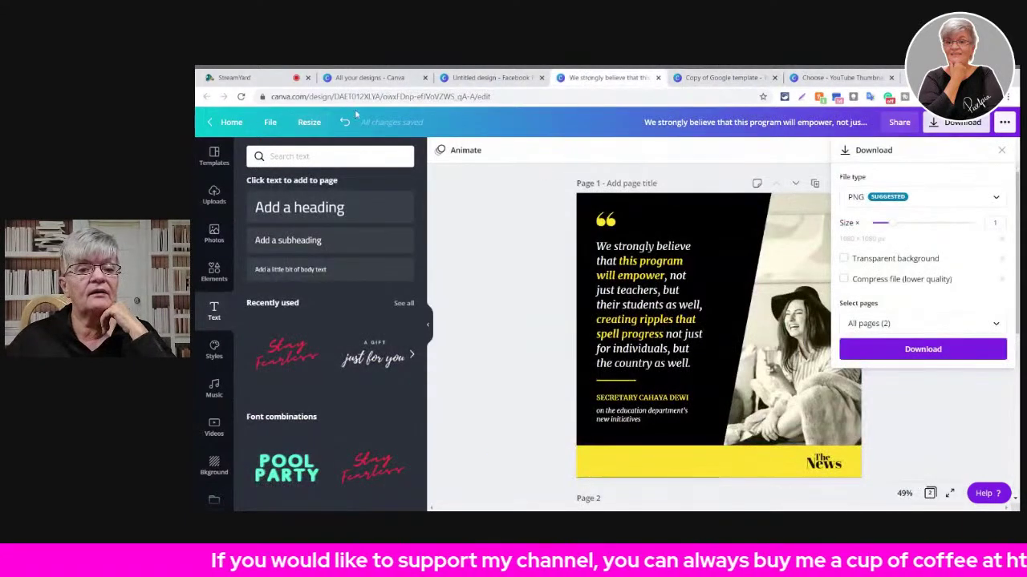
click(309, 122)
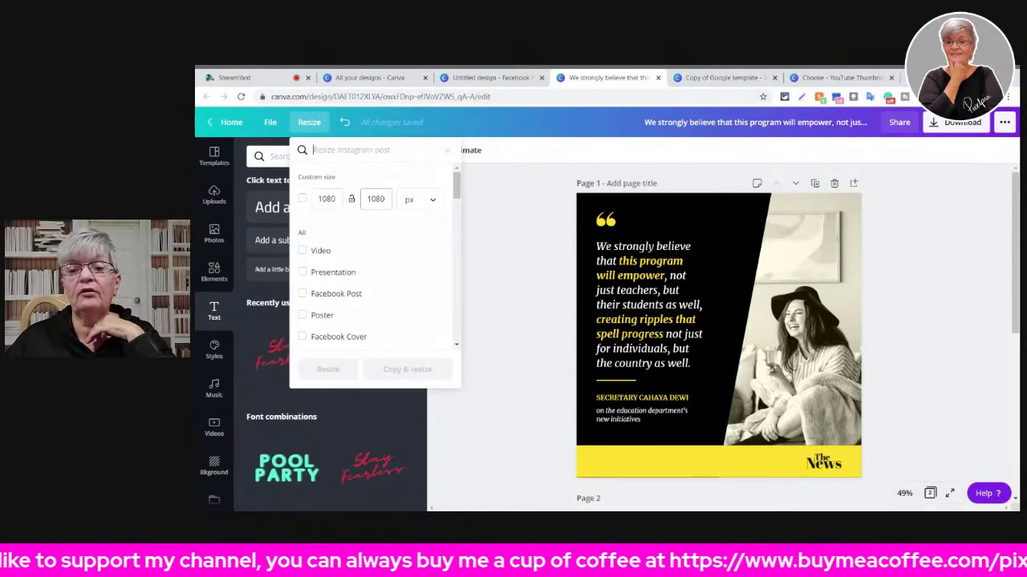
click(712, 78)
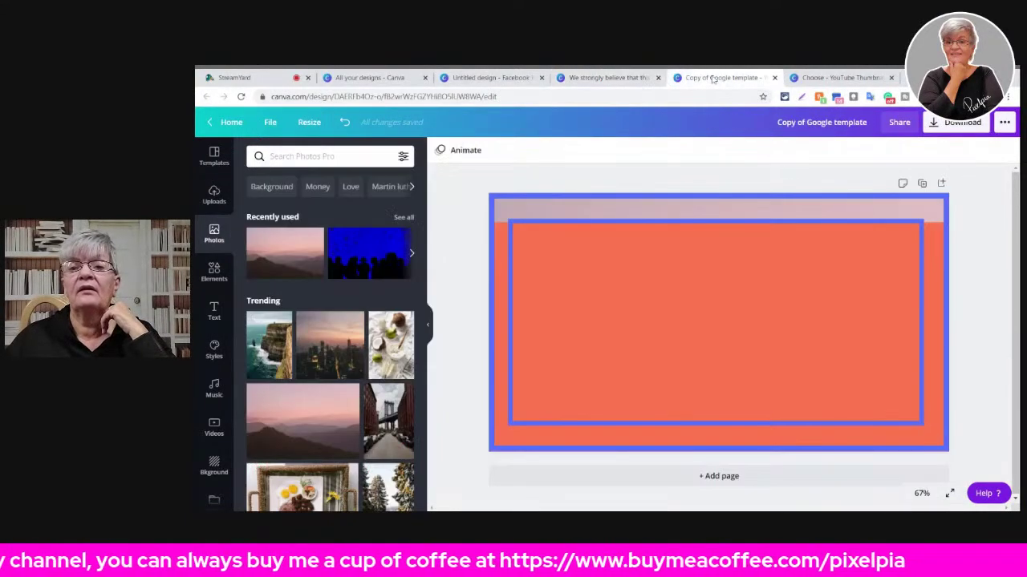
click(310, 122)
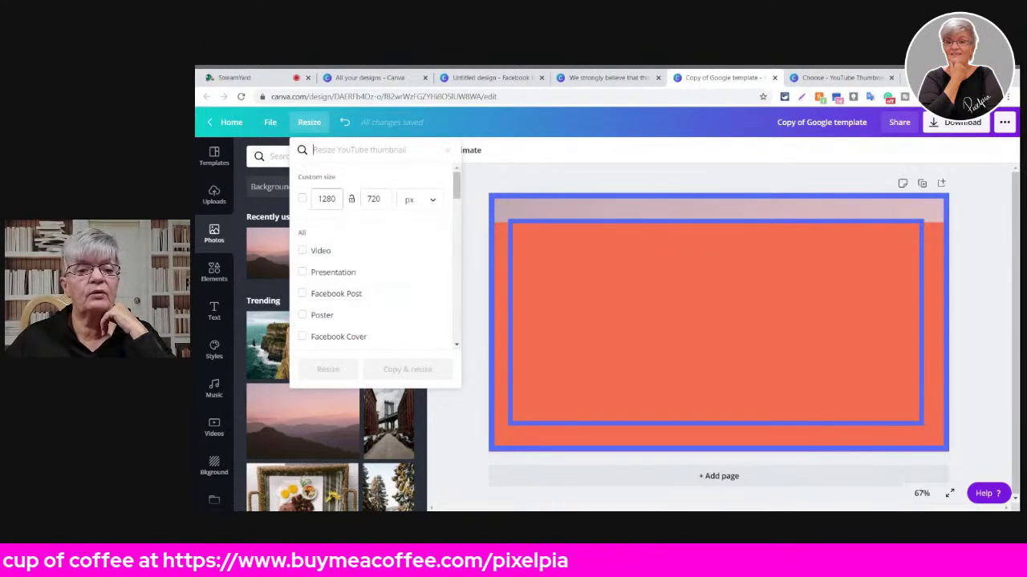
click(475, 77)
click(525, 210)
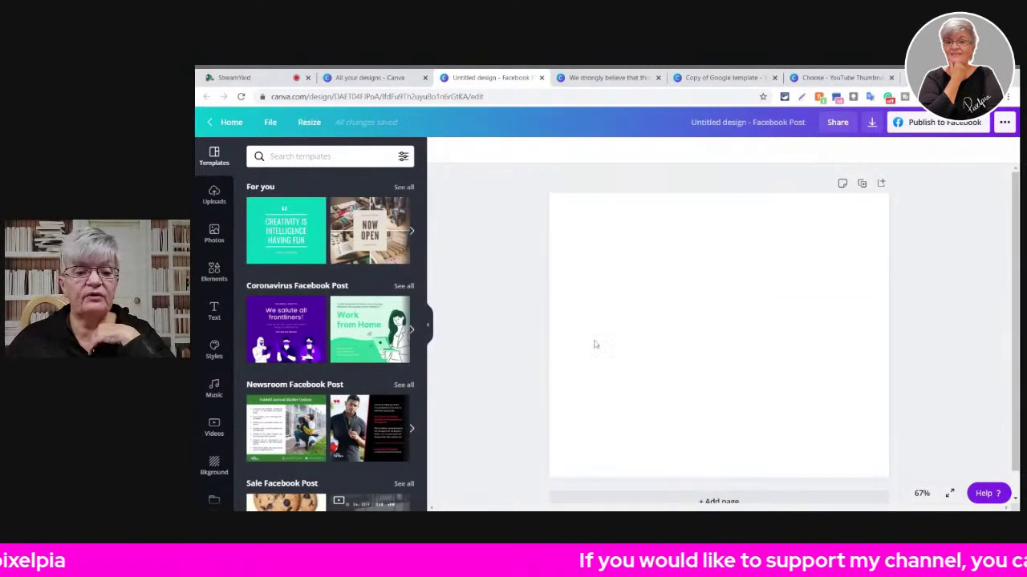
- Drag the Stockton Kitchen 'learn how to cook' food template onto the Facebook post
scroll(345, 350, down, 4)
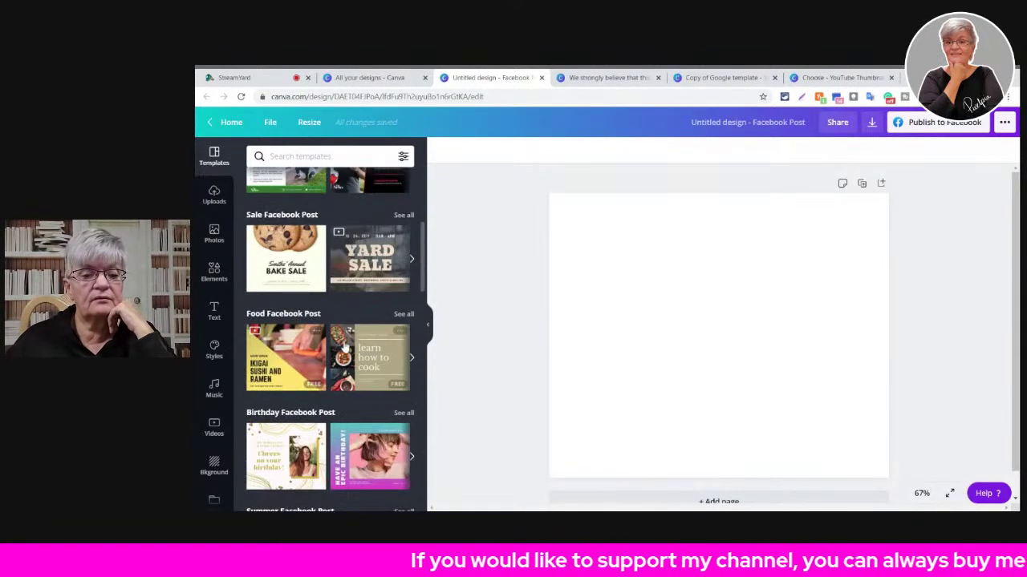
click(350, 353)
drag(379, 365, 738, 321)
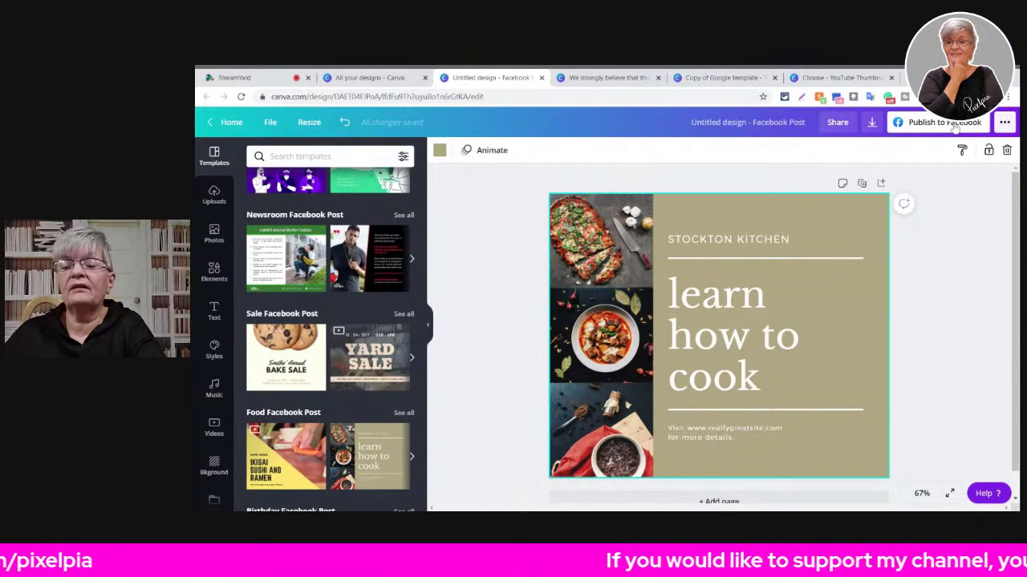
click(954, 125)
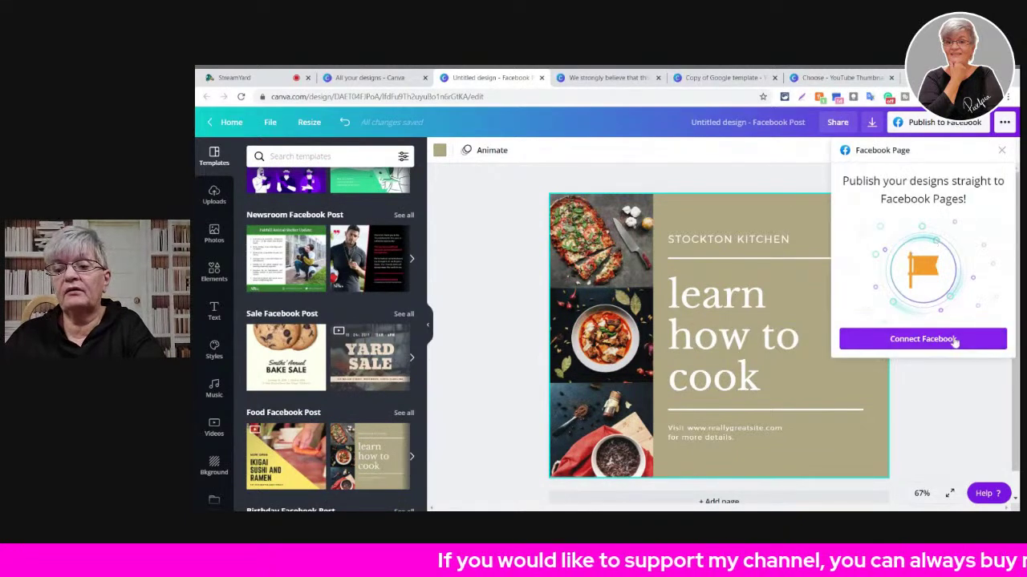
click(954, 426)
- Switch to the quote design and close its size options
click(614, 78)
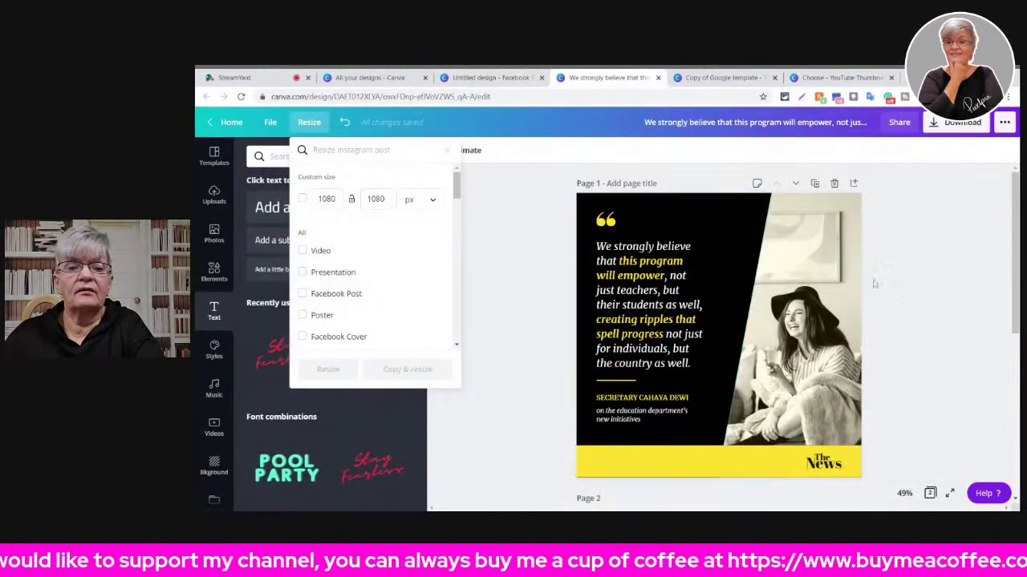
click(920, 152)
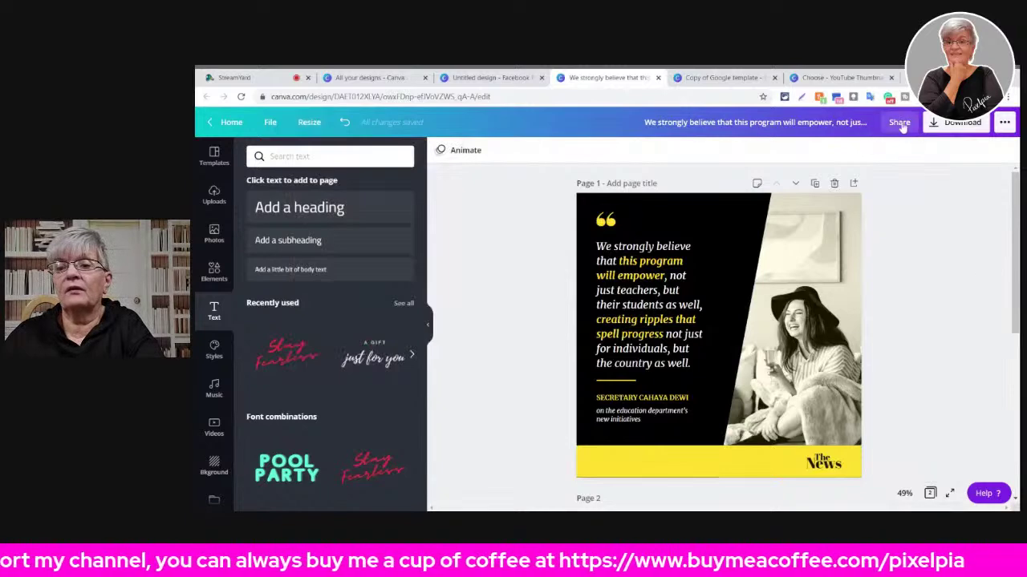
click(900, 123)
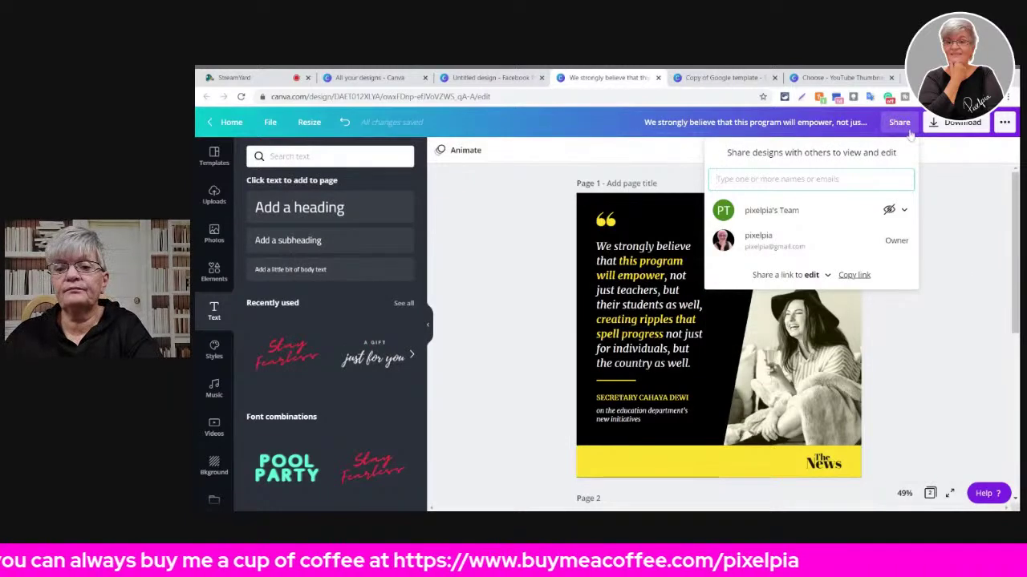
- Look over the quote design's Download settings and its full publishing options list
click(959, 122)
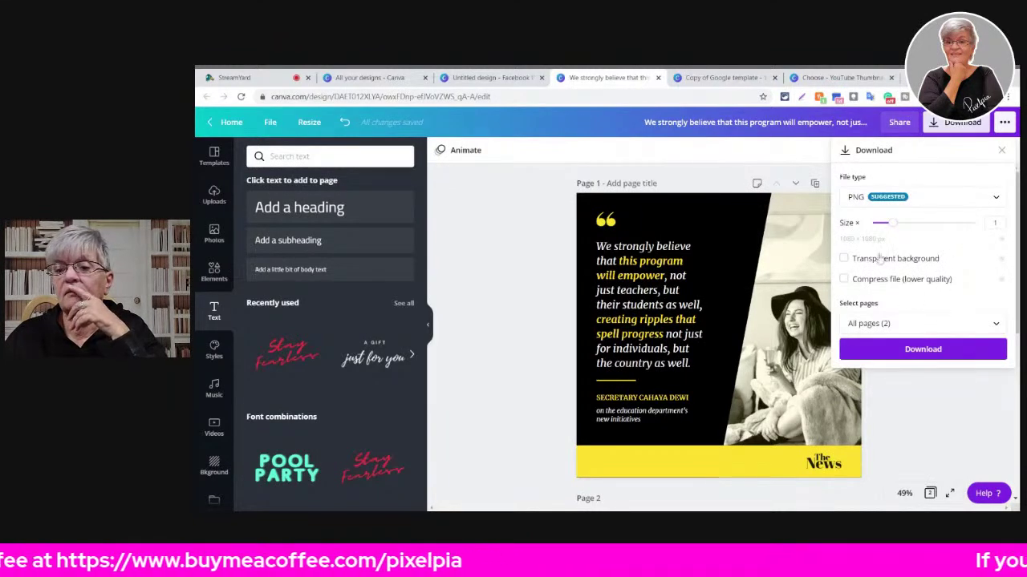
click(1004, 122)
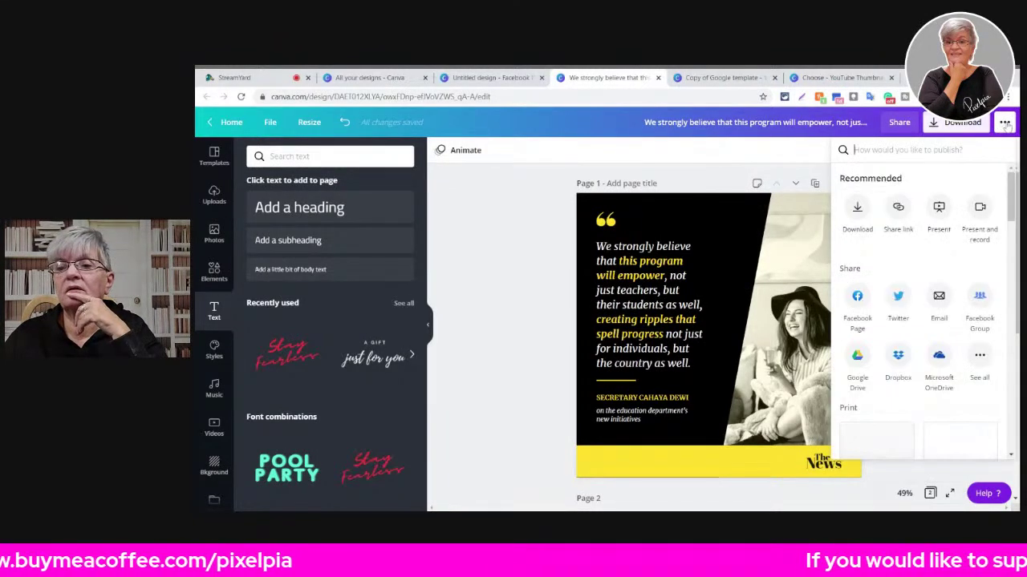
click(554, 195)
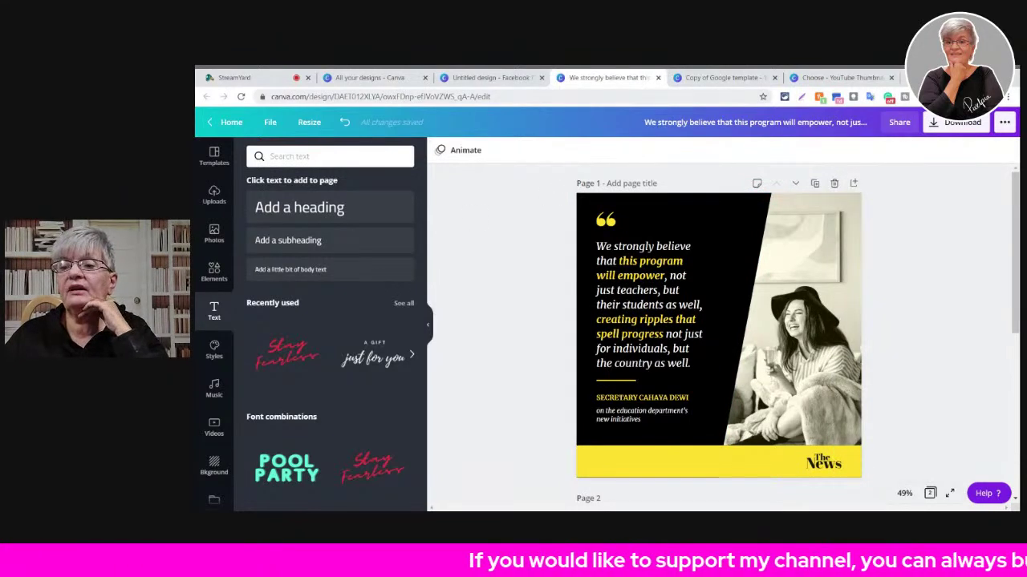
click(1004, 122)
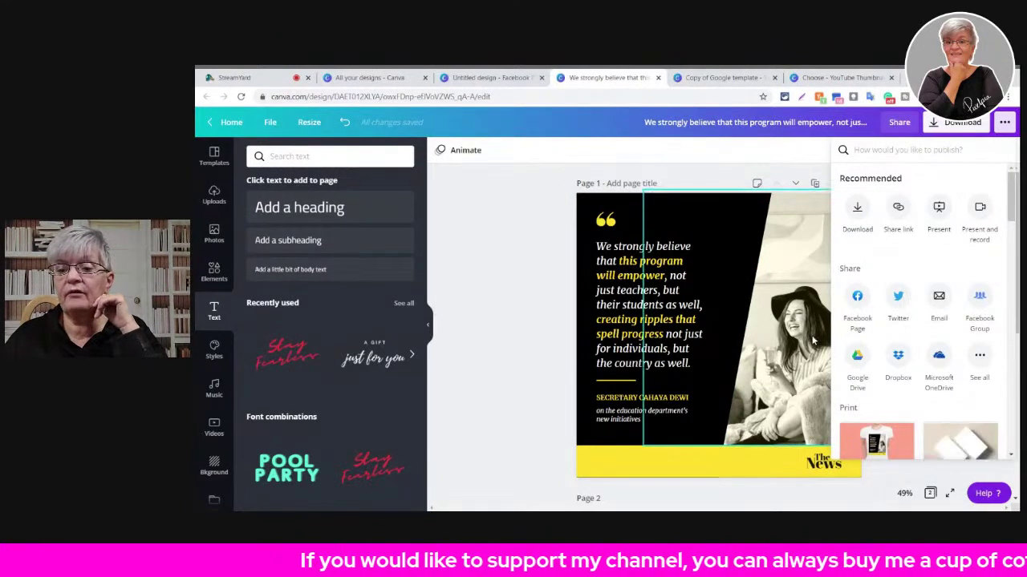
scroll(944, 294, down, 2)
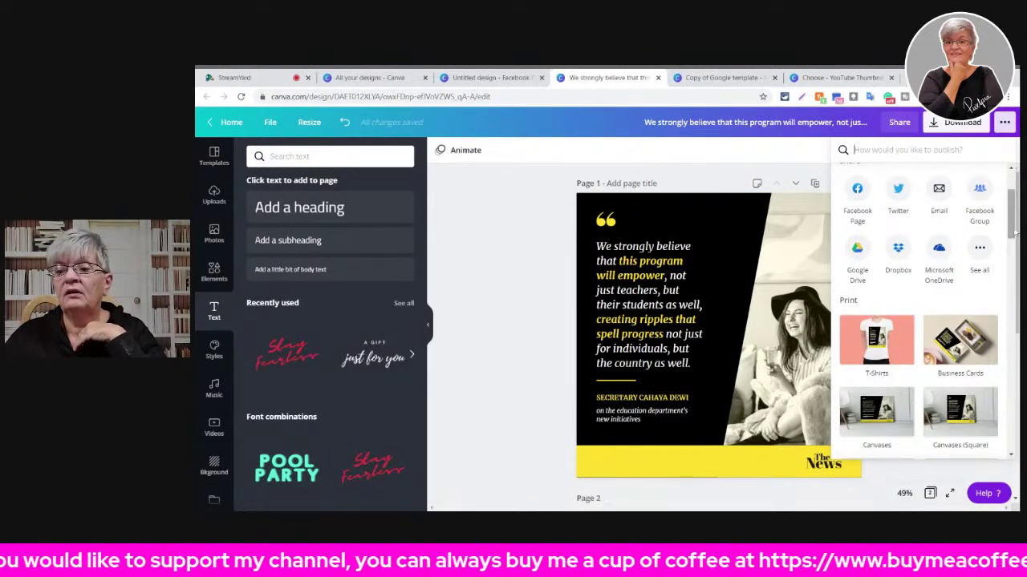
scroll(1013, 227, down, 3)
scroll(1013, 227, up, 5)
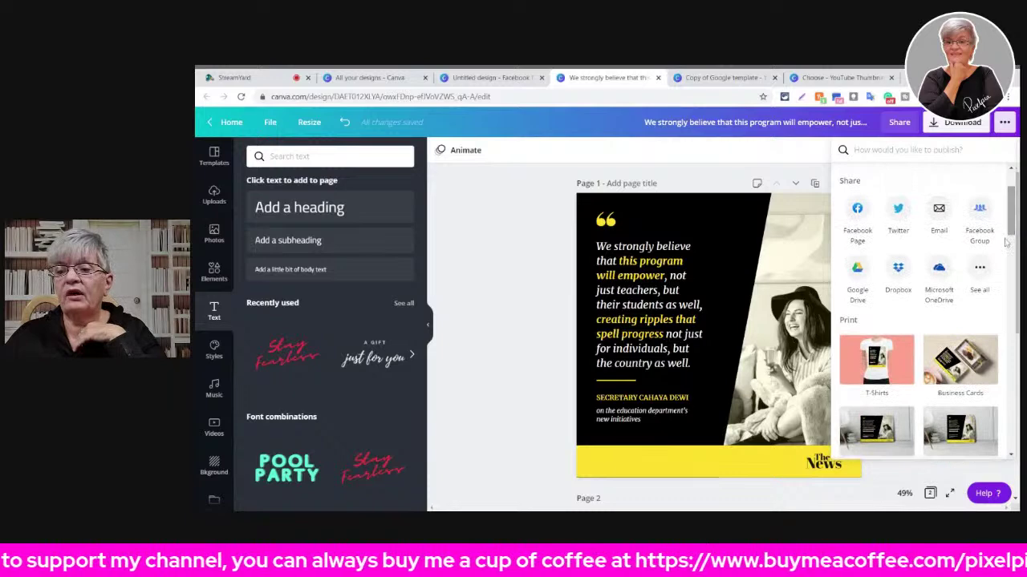
- Show every sharing destination and scroll down to print products such as Business Cards
click(979, 269)
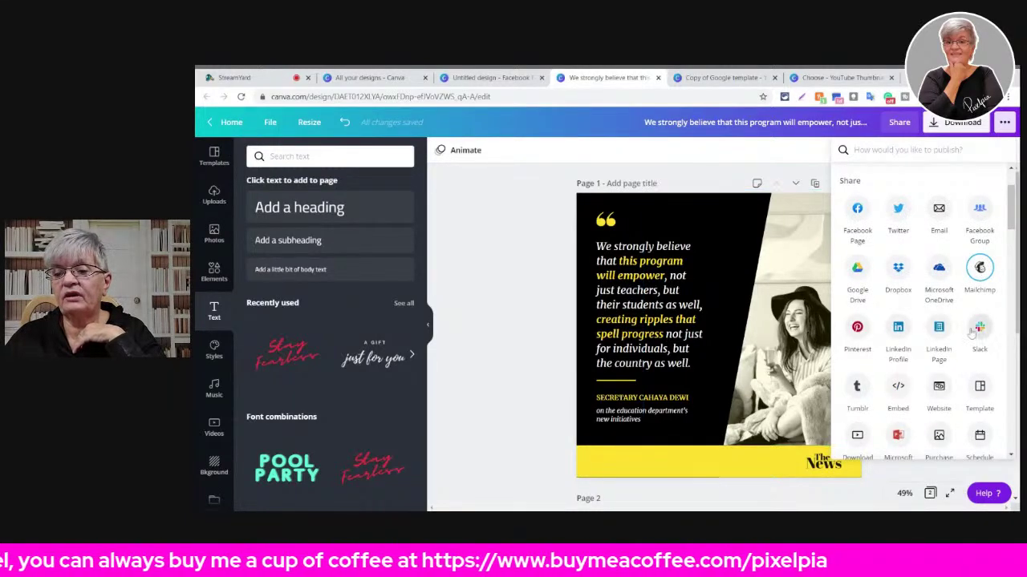
scroll(936, 362, down, 5)
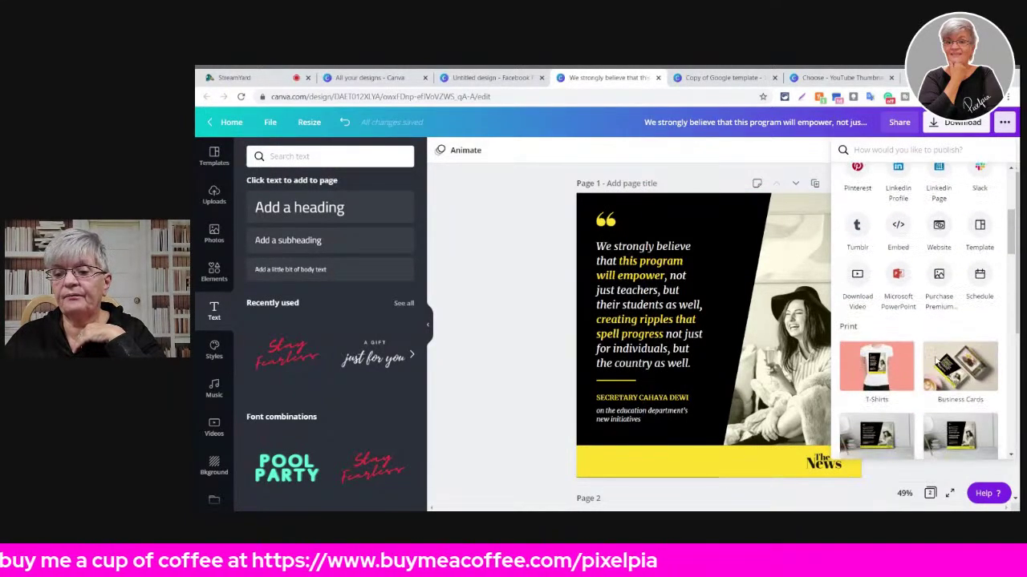
scroll(936, 362, down, 5)
scroll(936, 362, up, 10)
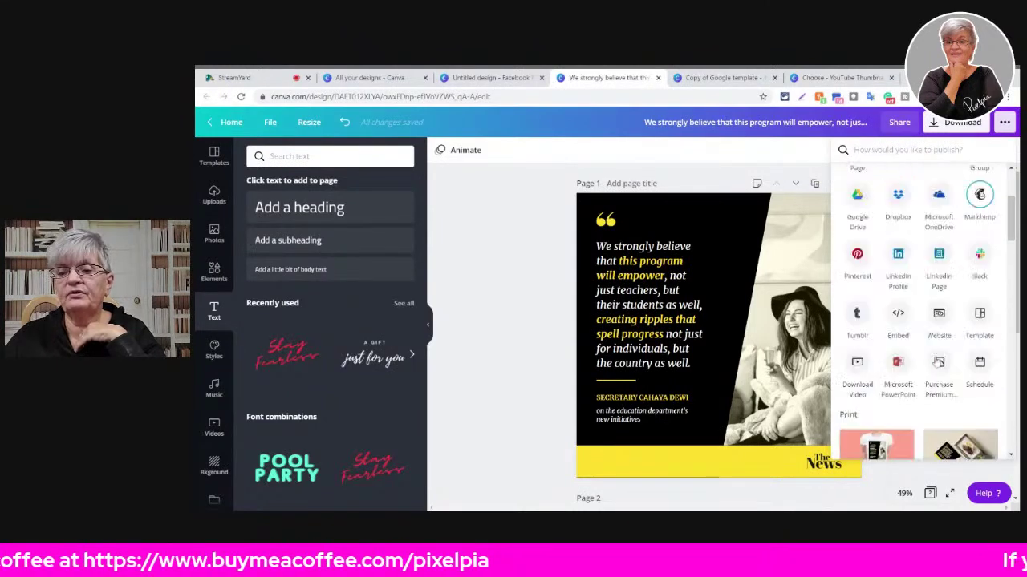
scroll(938, 362, down, 5)
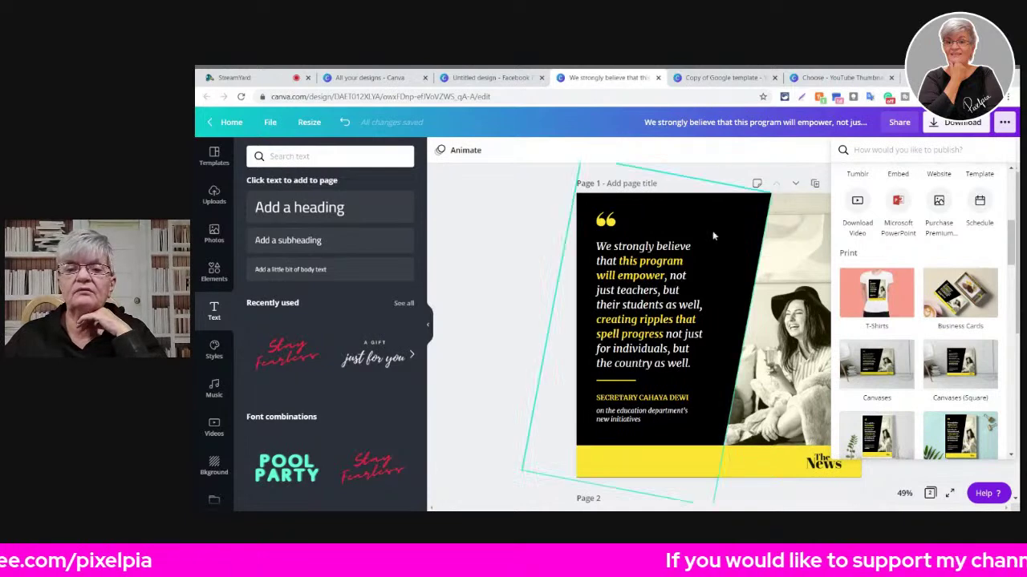
- Check the Facebook post's publishing options, then return to All your designs
click(518, 78)
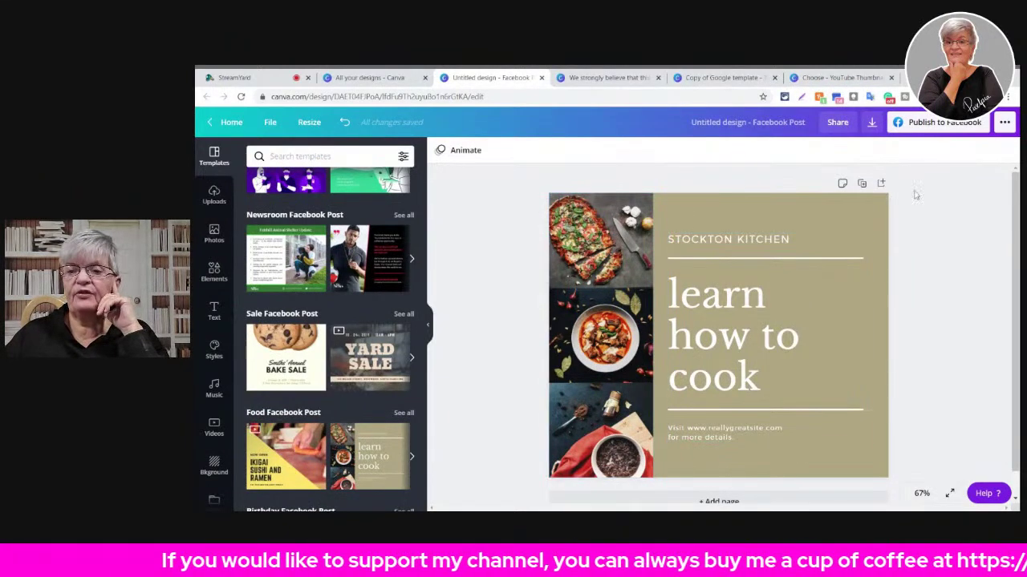
click(1003, 125)
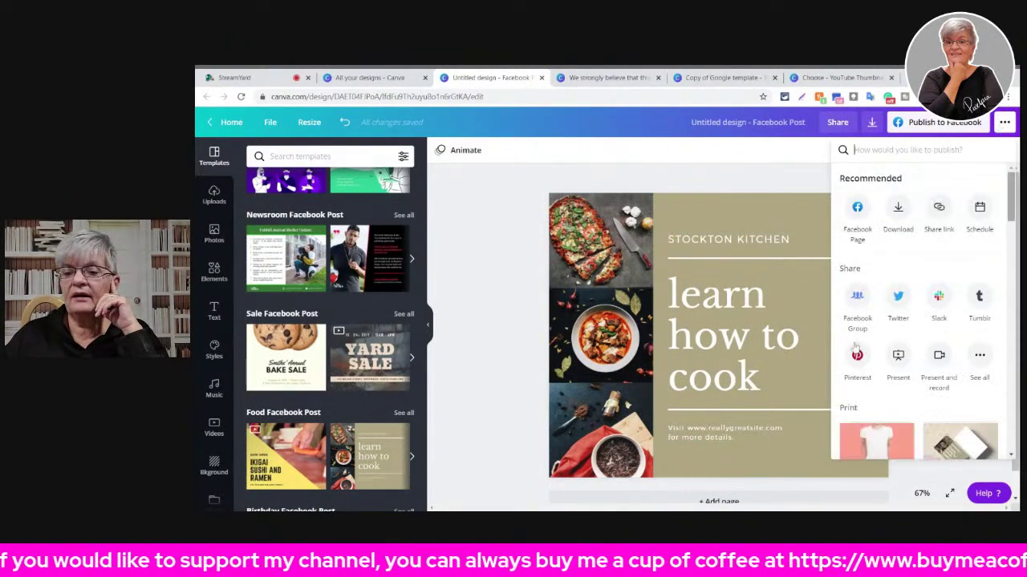
scroll(950, 337, down, 2)
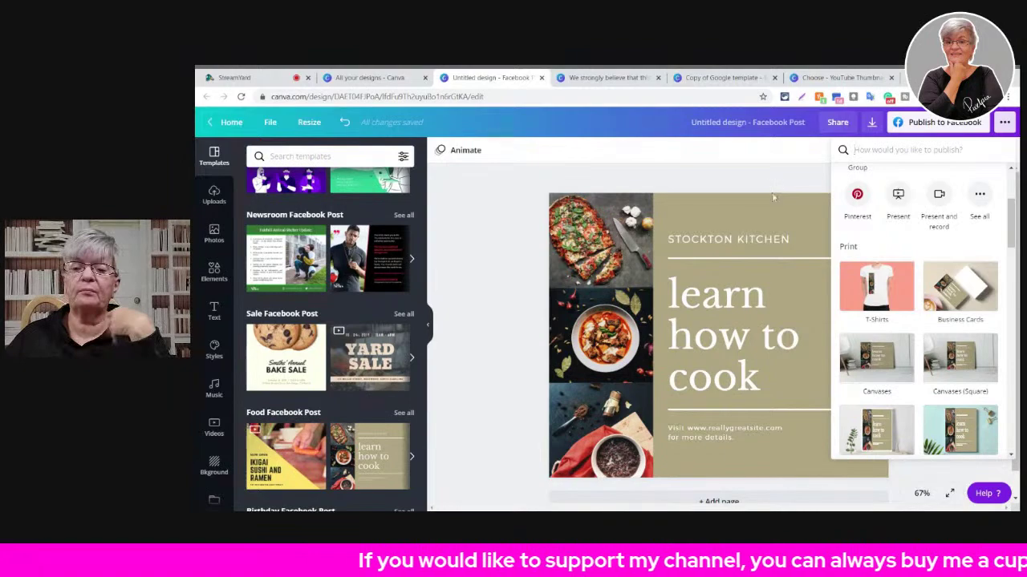
click(371, 77)
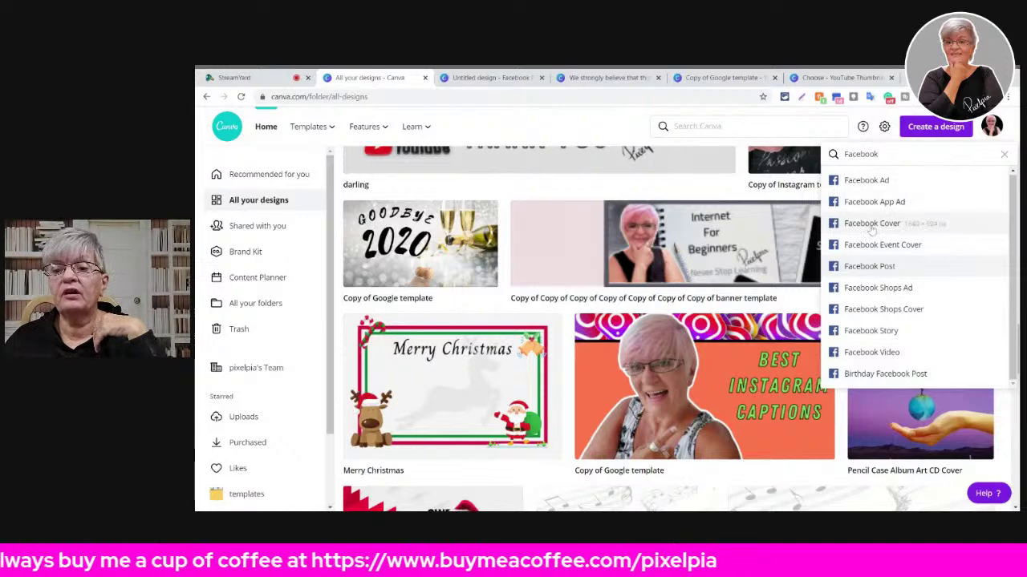
- Create a Facebook Cover and apply the Fall/Winter 2020 template with the dancing-woman photo
click(870, 226)
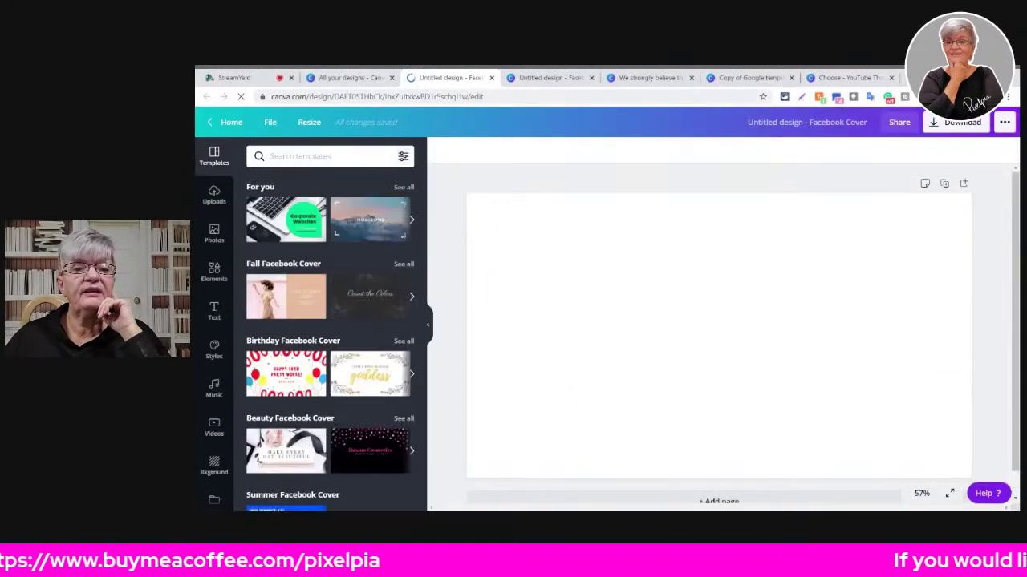
click(309, 123)
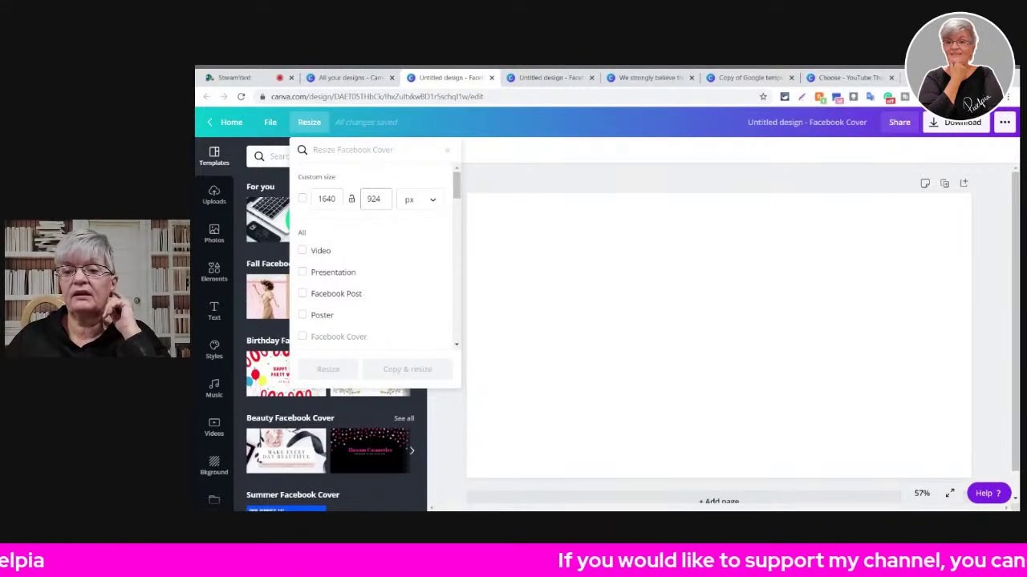
click(568, 182)
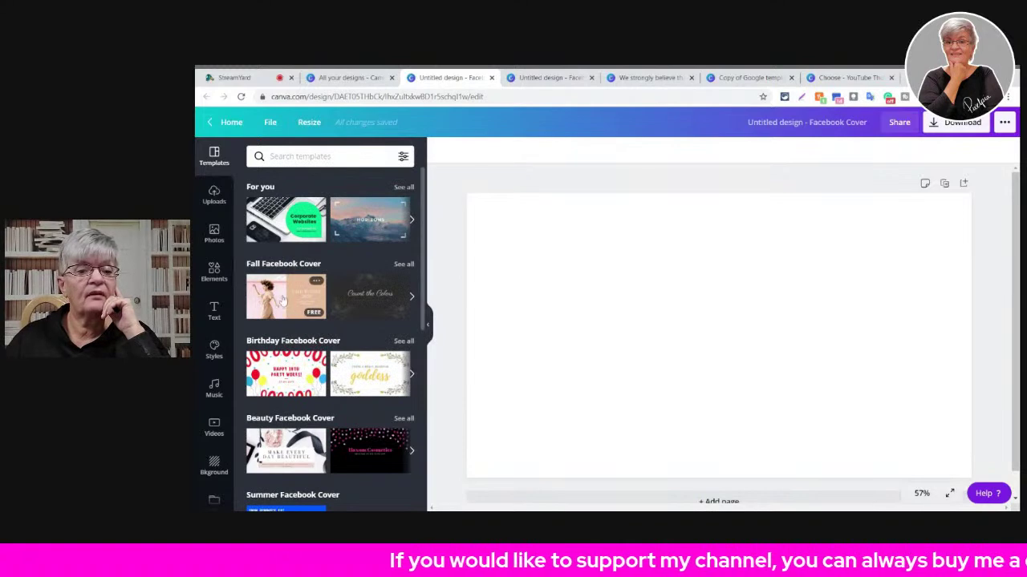
click(335, 308)
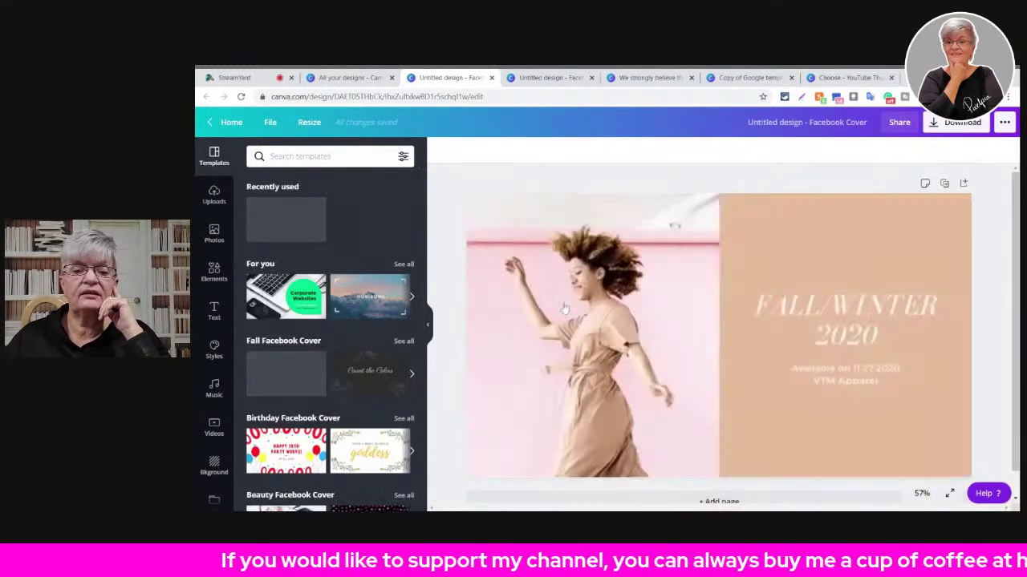
click(577, 255)
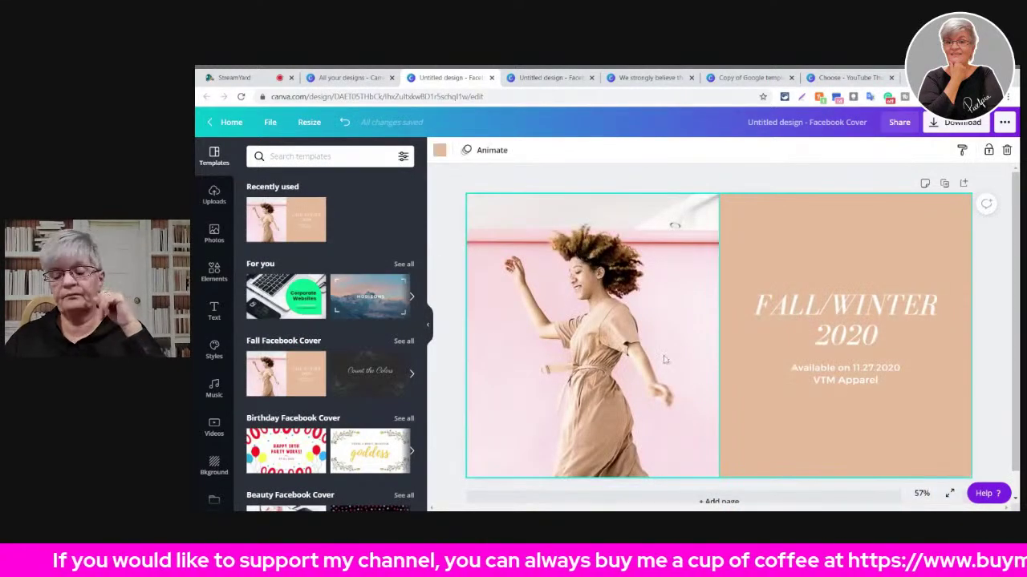
mouse_move(277, 212)
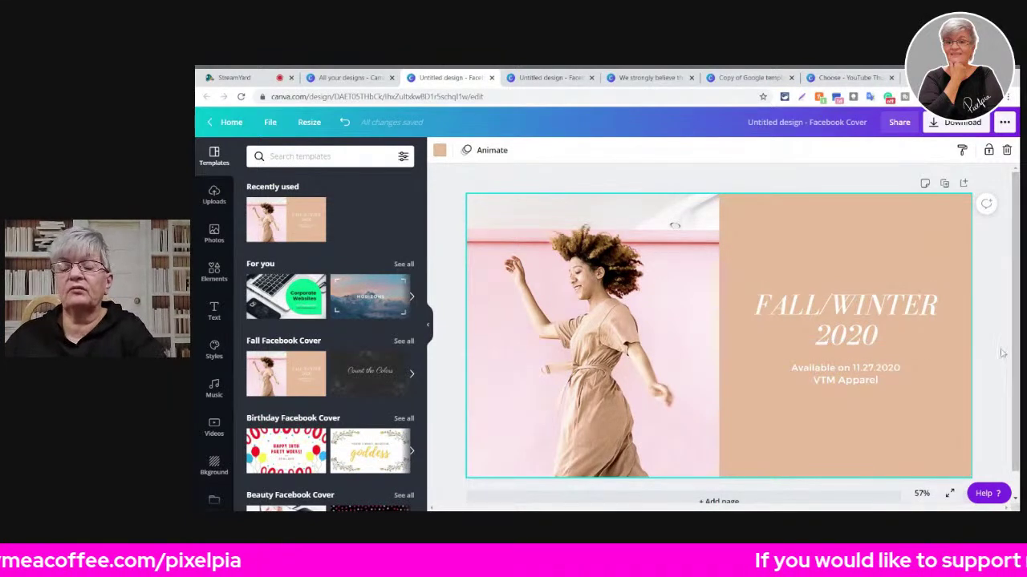
- Change the FALL/WINTER 2020 heading to PIXELPIA
click(828, 311)
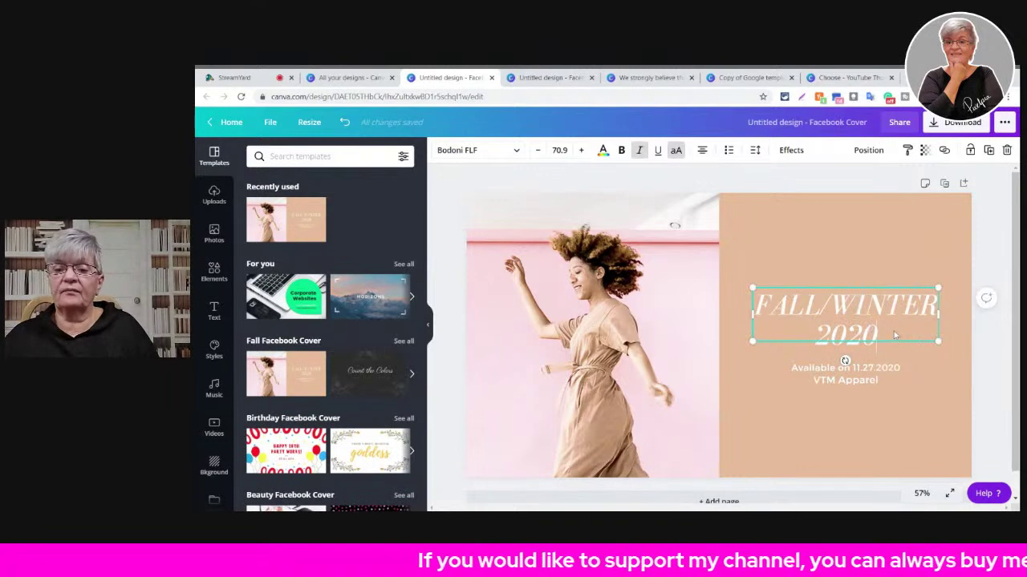
key(Return)
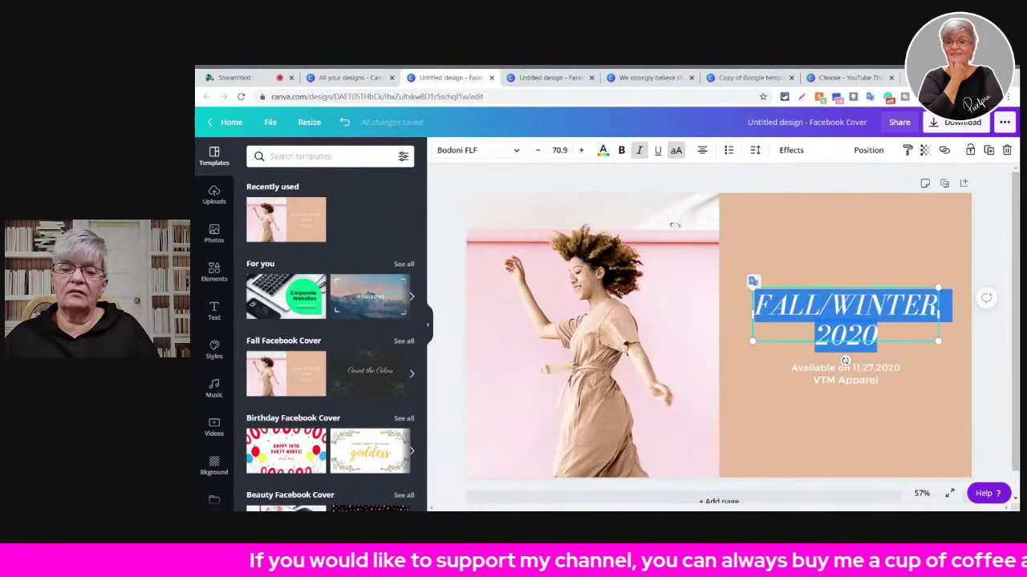
key(ctrl+p)
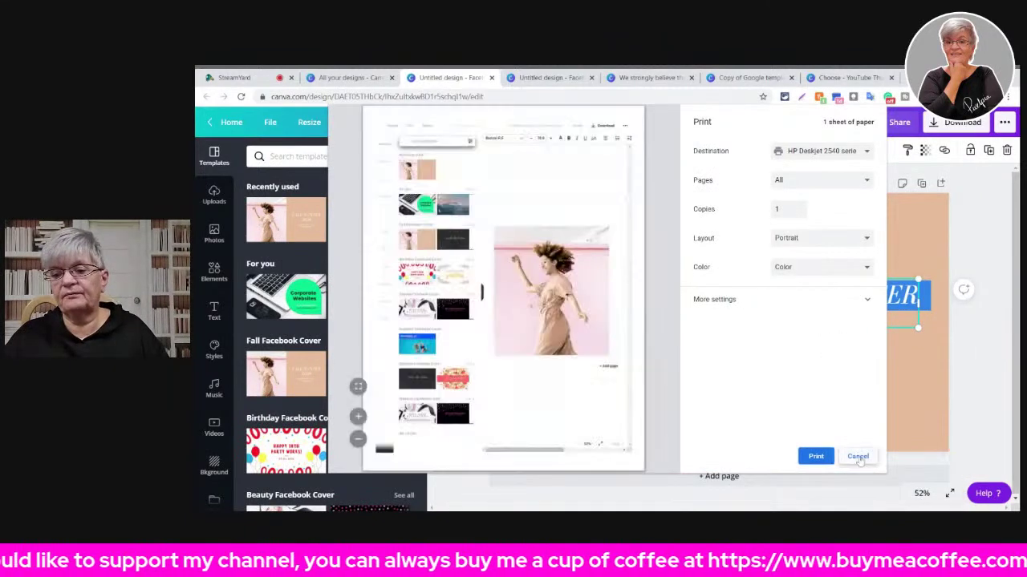
click(857, 456)
text(PIX)
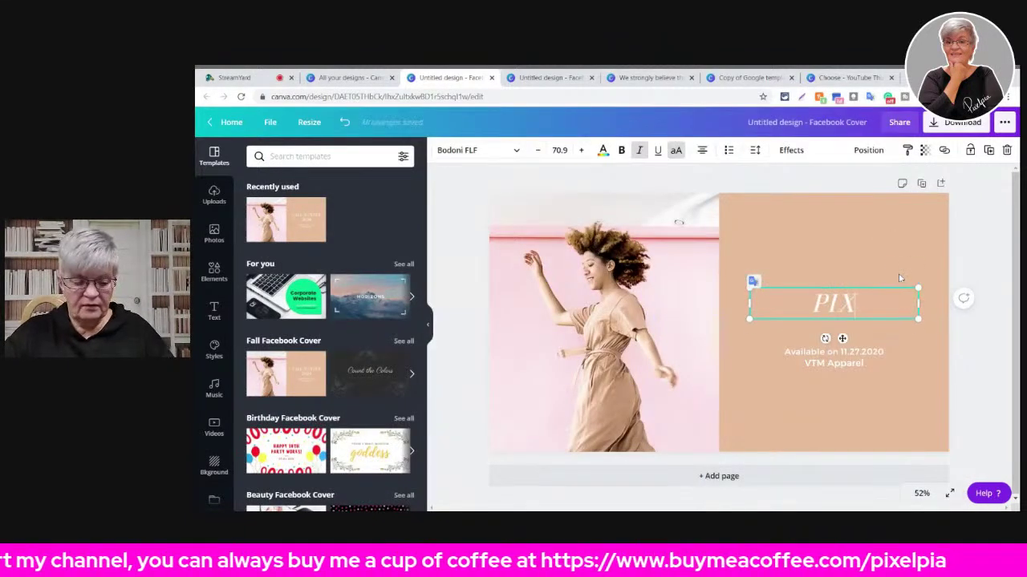
text(ELPIA)
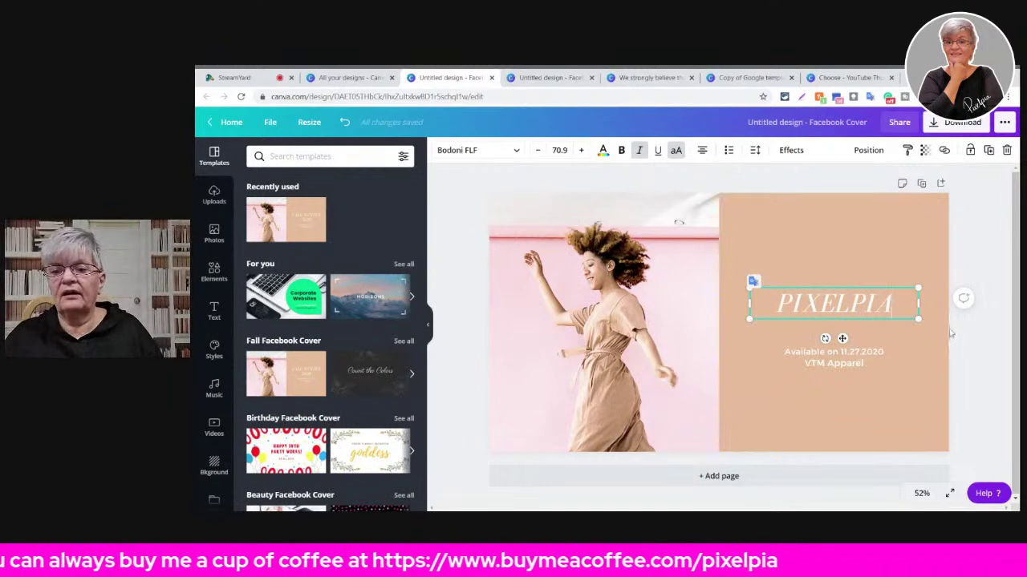
- Replace the date and brand line beneath with a contact e-mail address
click(872, 365)
double_click(879, 363)
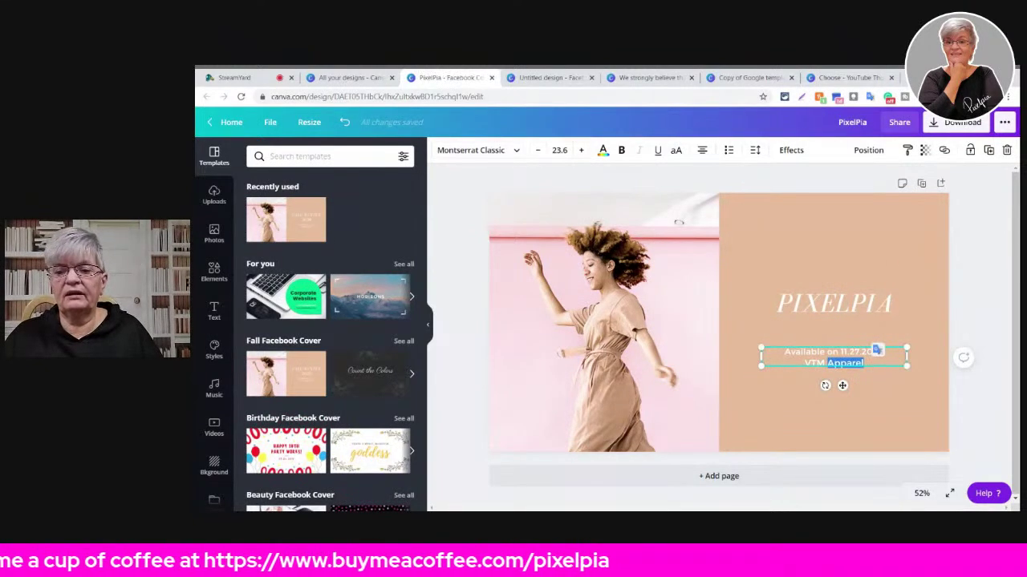
key(ctrl+a)
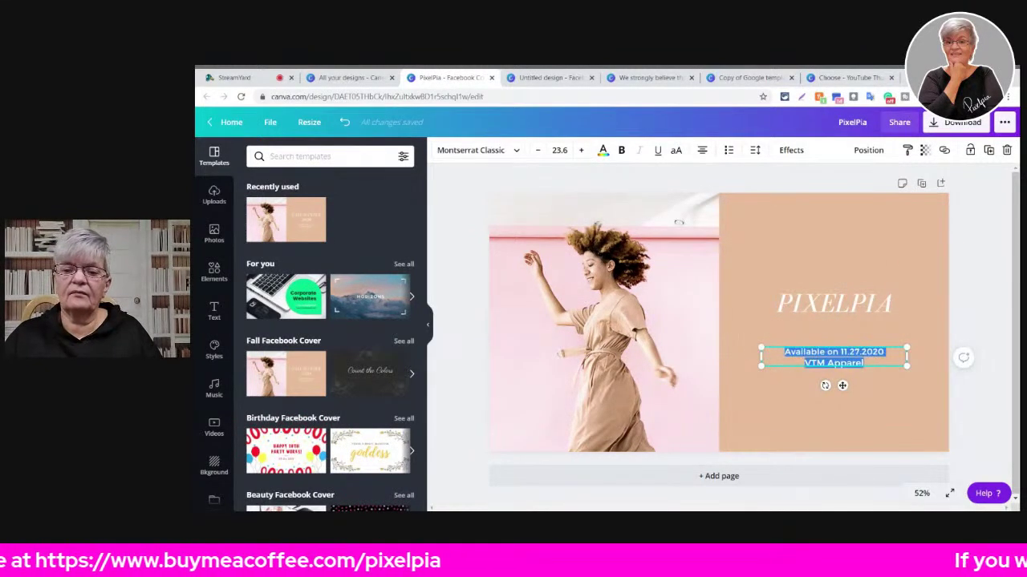
key(BackSpace)
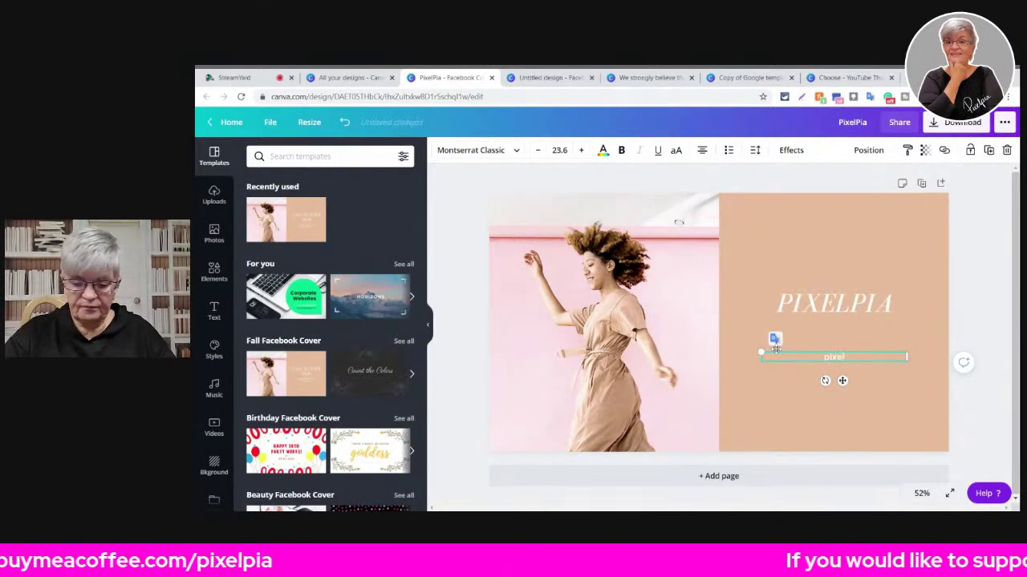
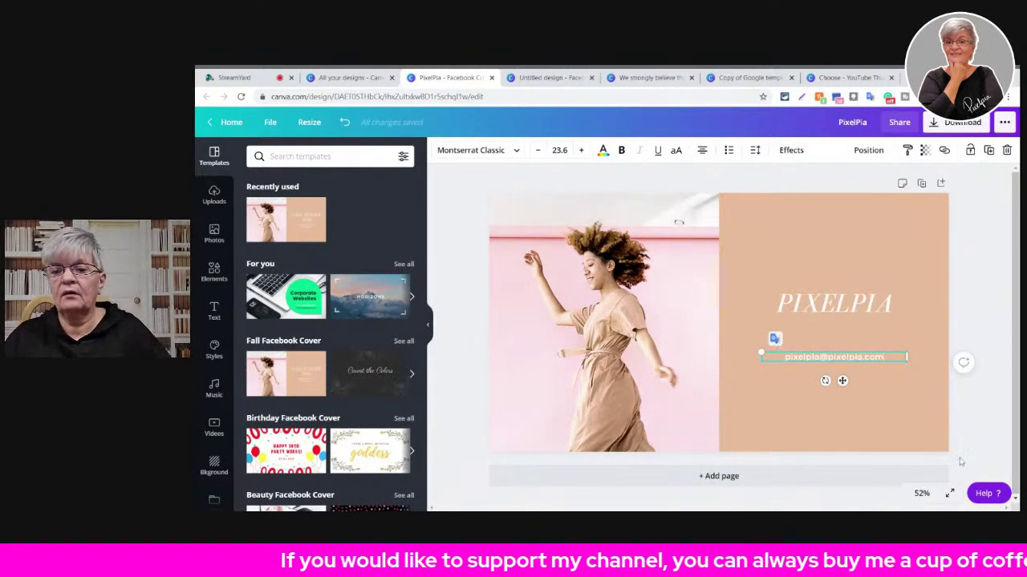
click(880, 413)
- Resize a copy of PIXELPIA to a business card and open its print order: Premium, Matte, 50 copies
click(1004, 123)
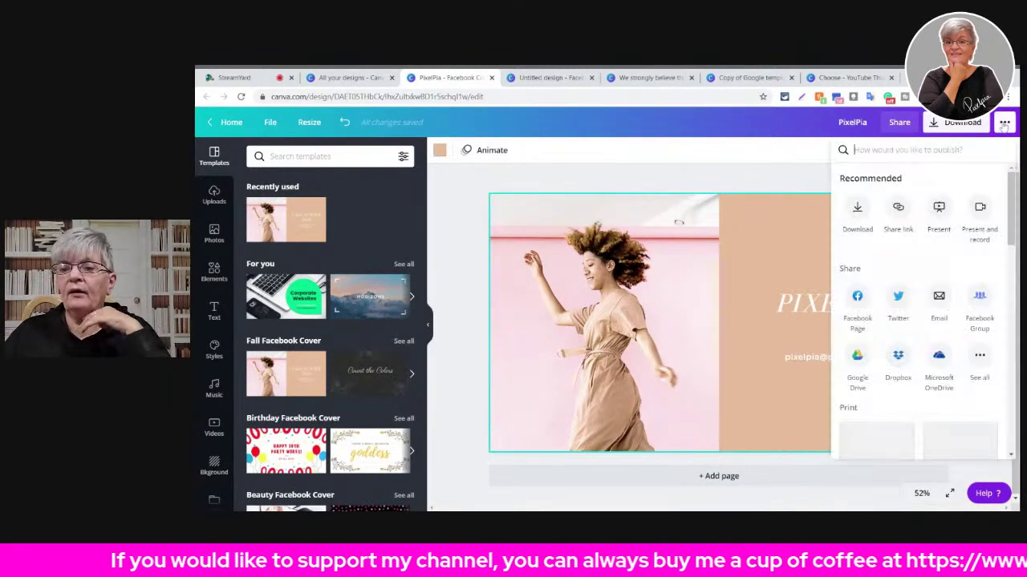
scroll(862, 356, down, 3)
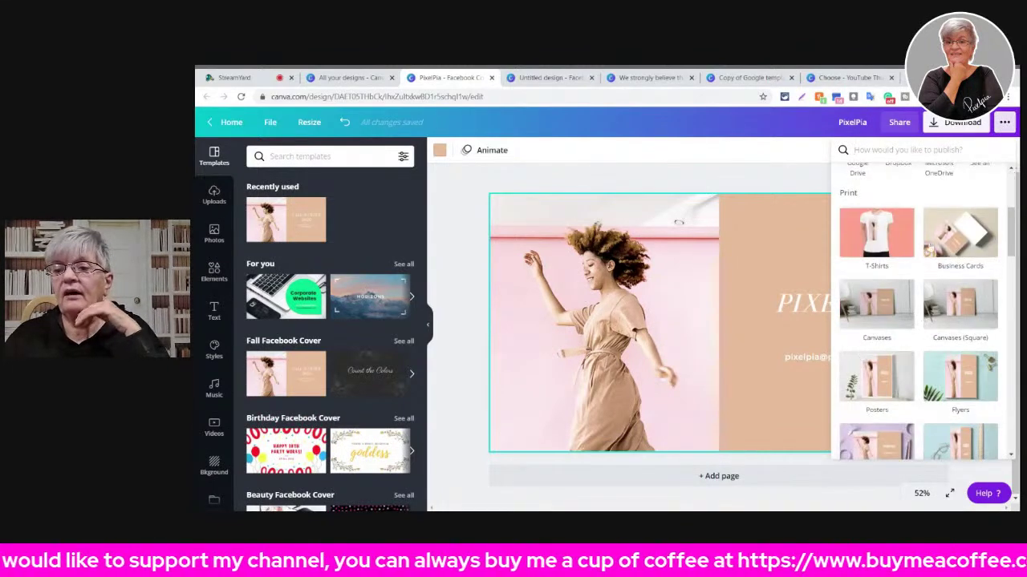
click(968, 235)
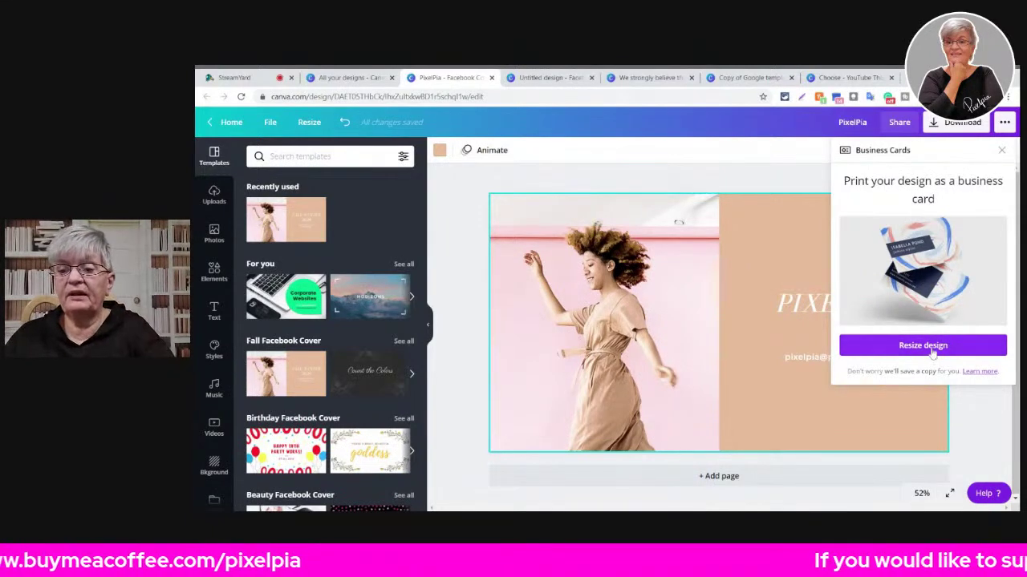
click(931, 351)
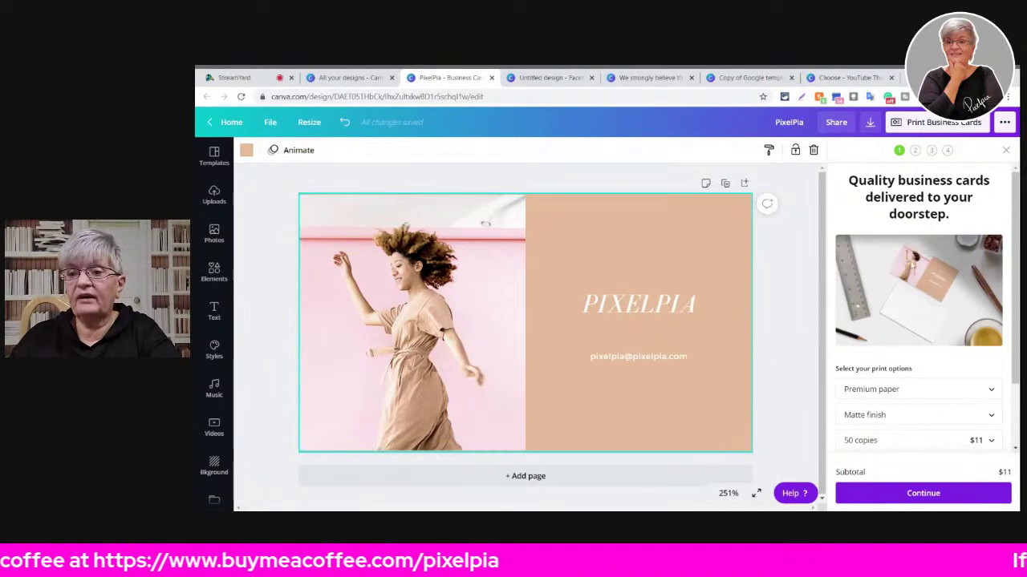
scroll(884, 266, down, 2)
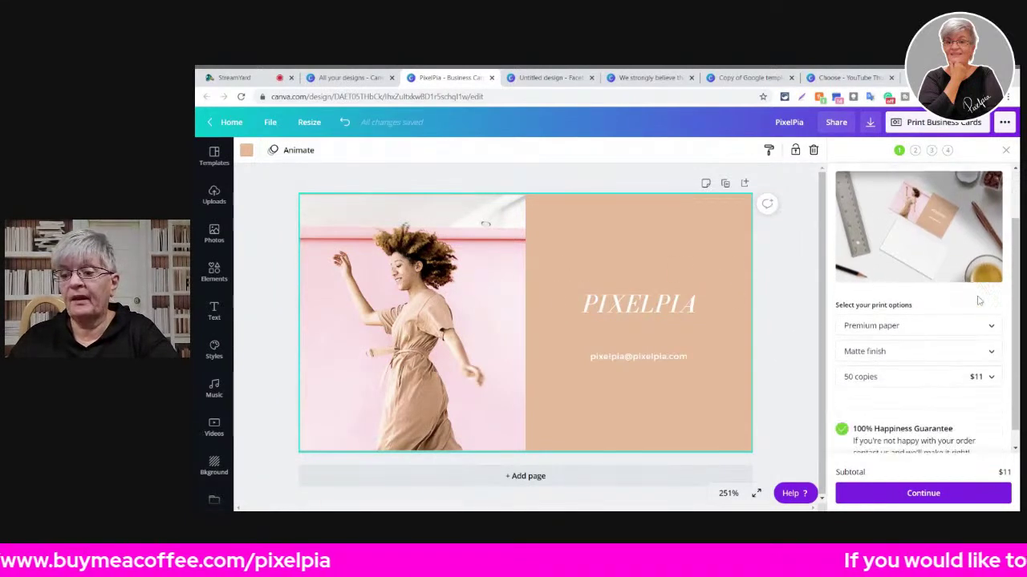
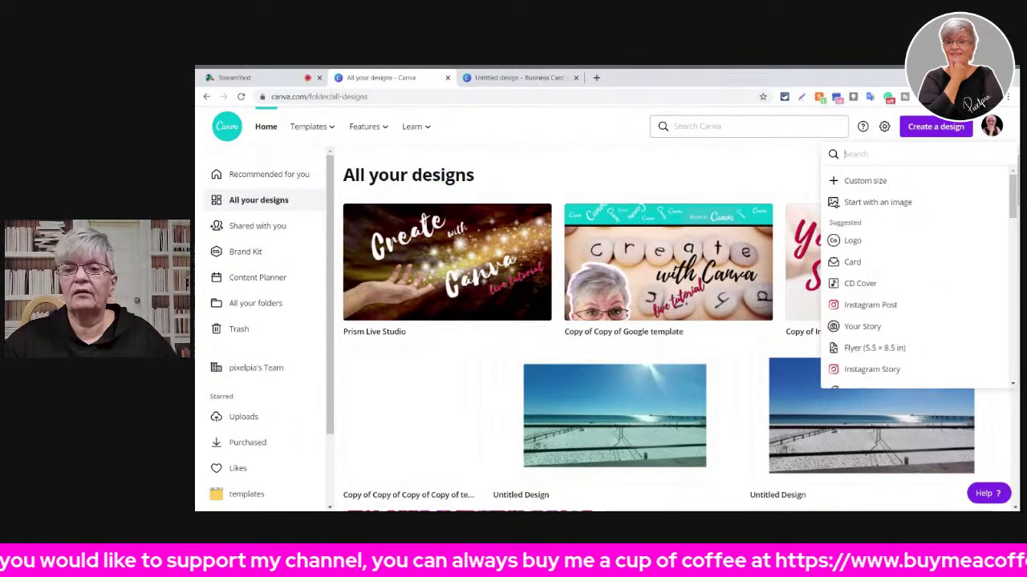
- Create a new blank 500×500 px Logo design and check its resize options without changing them
text(logo)
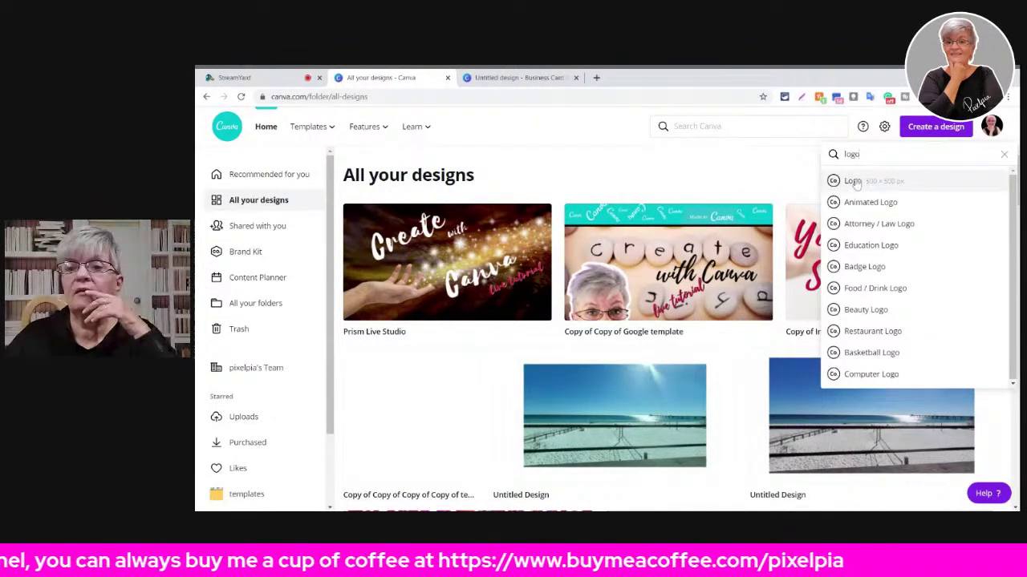
click(853, 181)
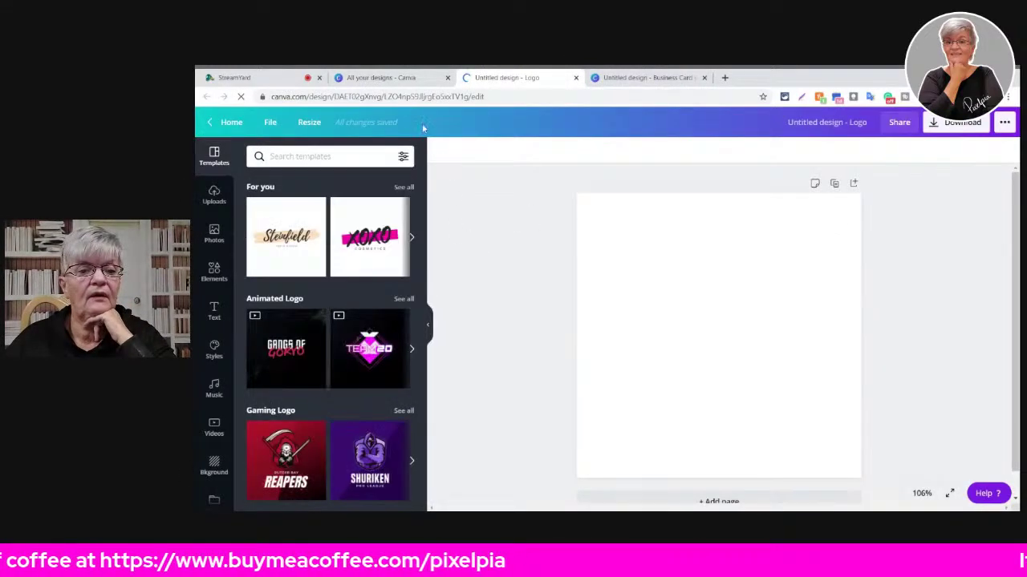
click(309, 123)
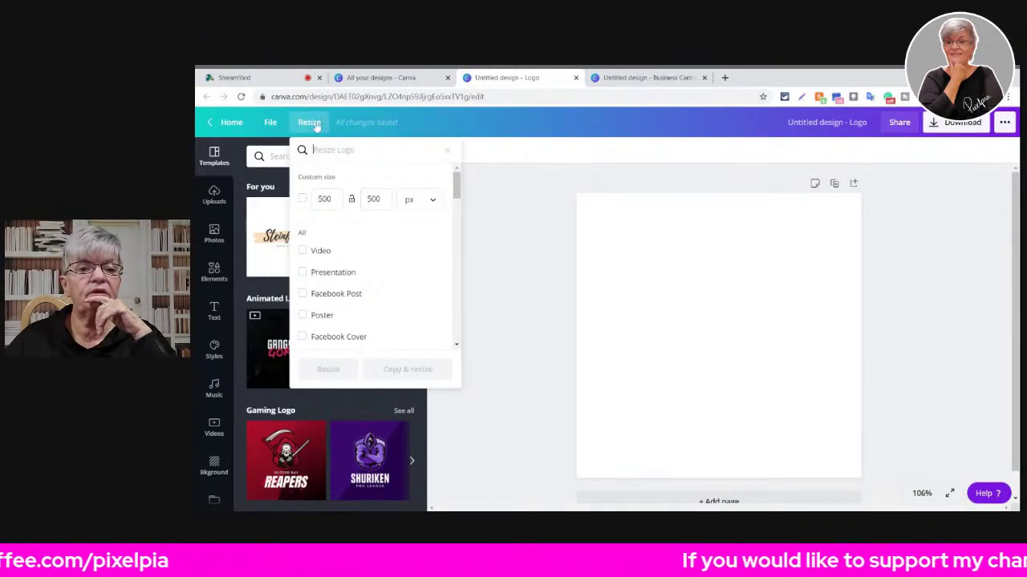
click(311, 124)
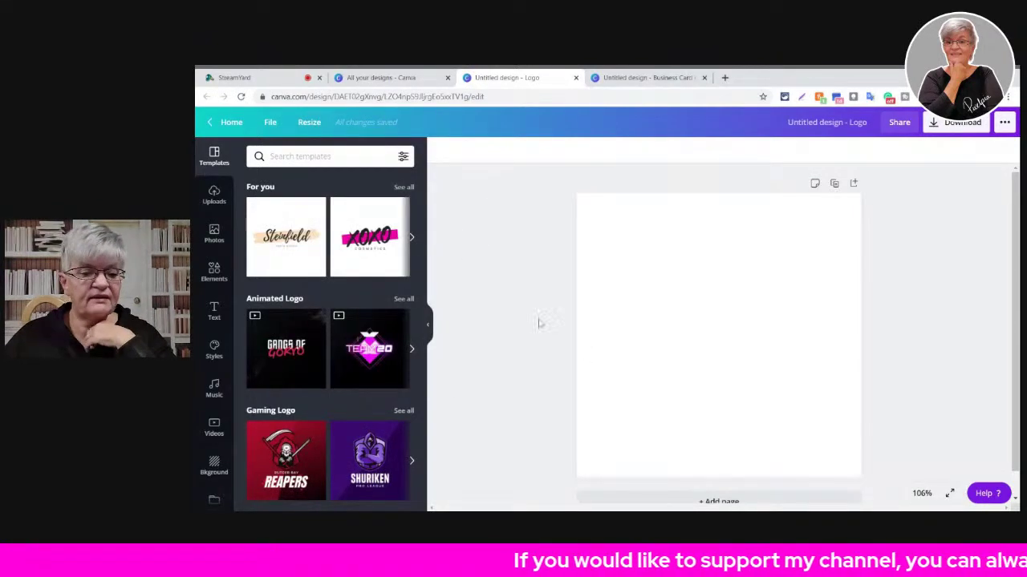
- Scroll through the logo templates, then go back to the All your designs page
scroll(329, 243, down, 2)
scroll(329, 244, down, 10)
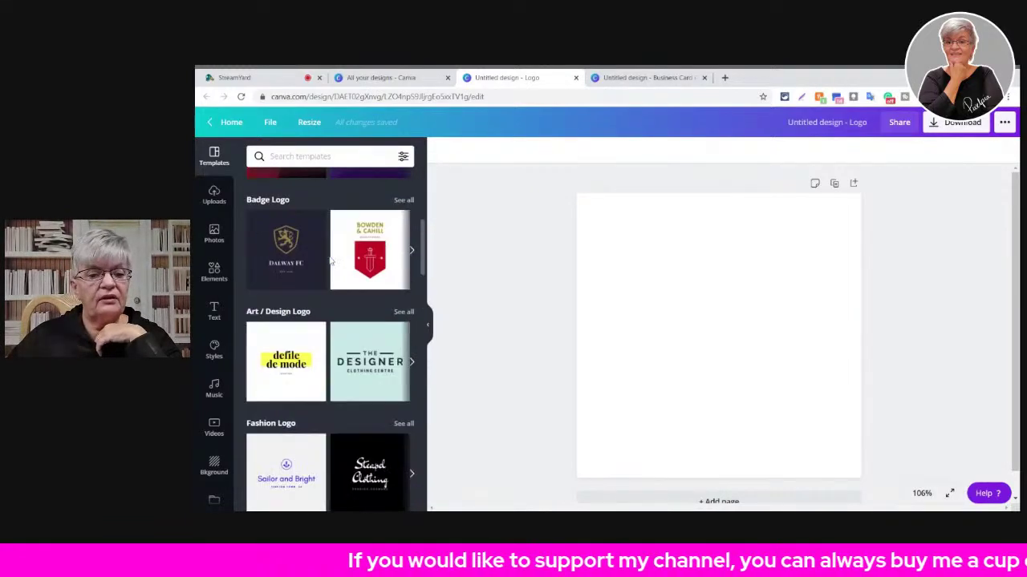
scroll(329, 260, down, 10)
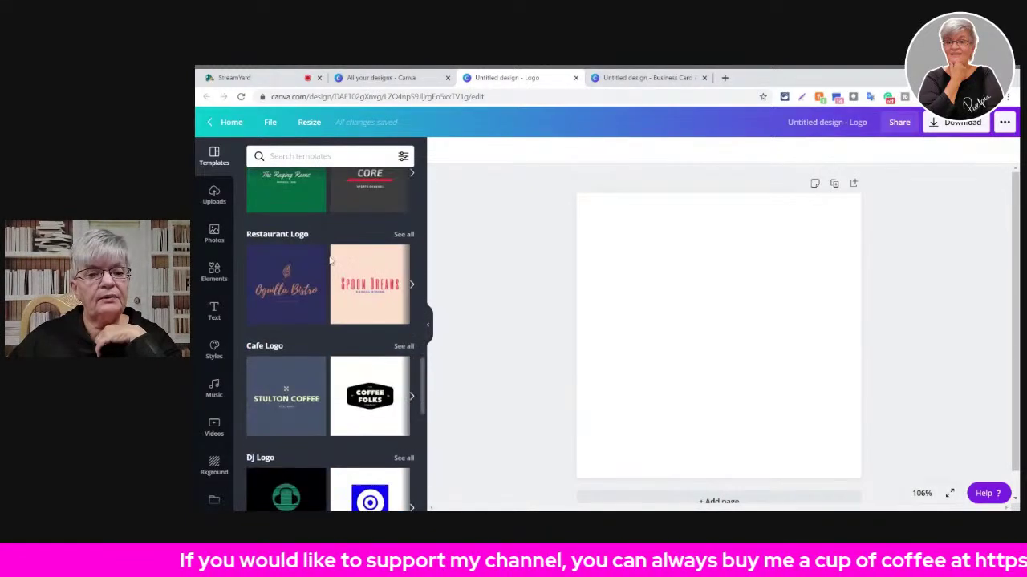
scroll(360, 289, down, 2)
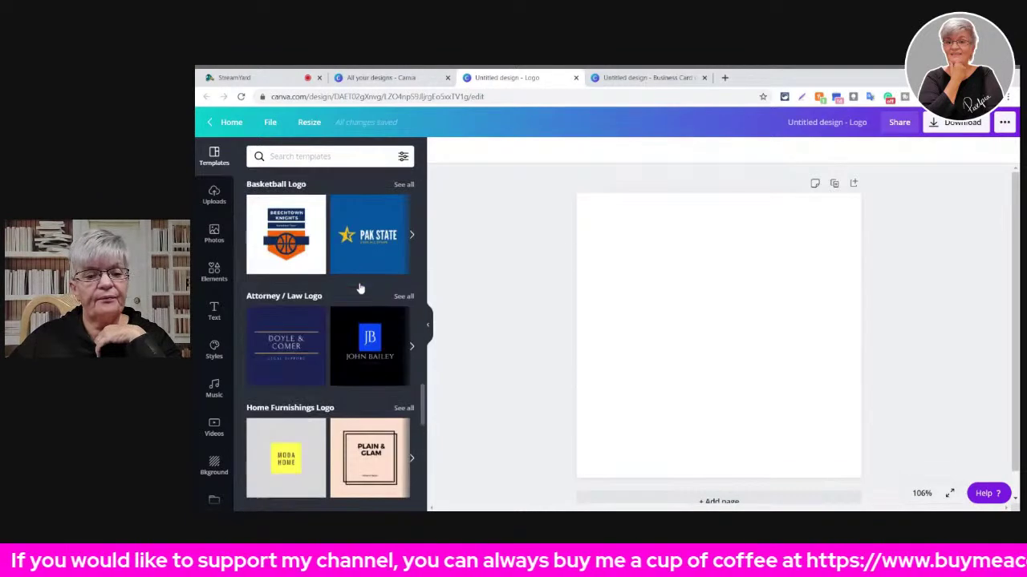
scroll(360, 289, down, 8)
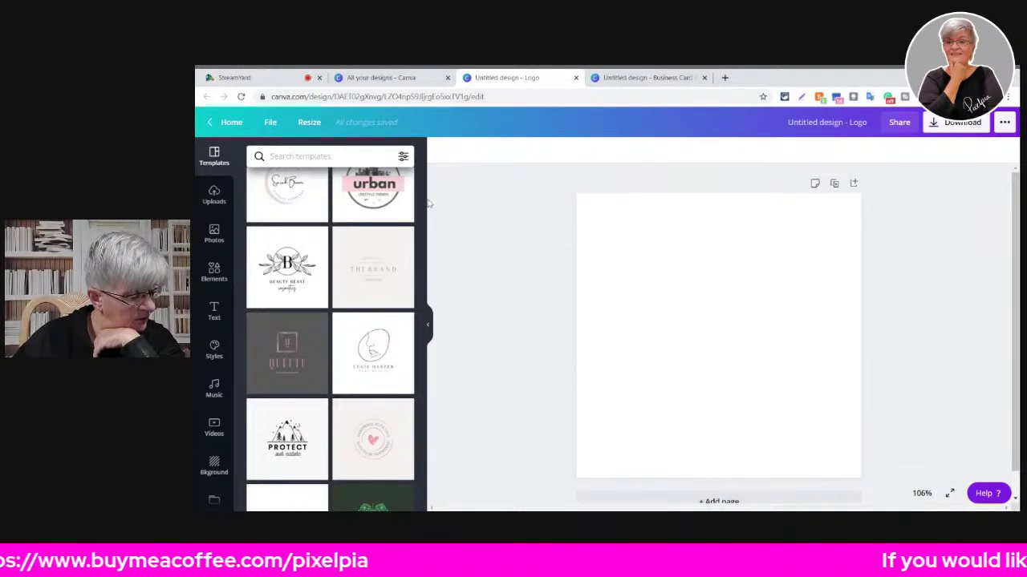
scroll(385, 321, down, 3)
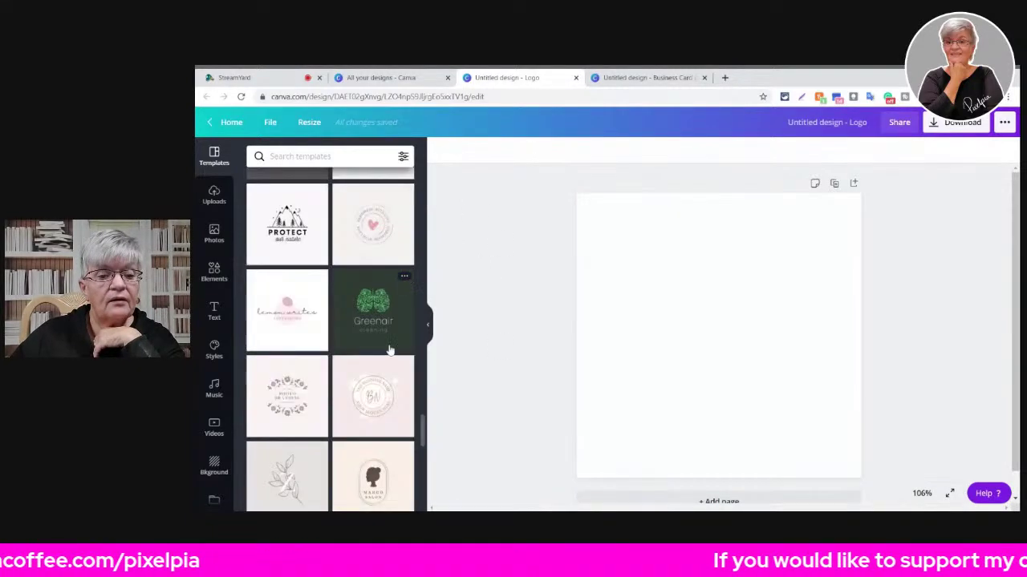
scroll(358, 193, down, 3)
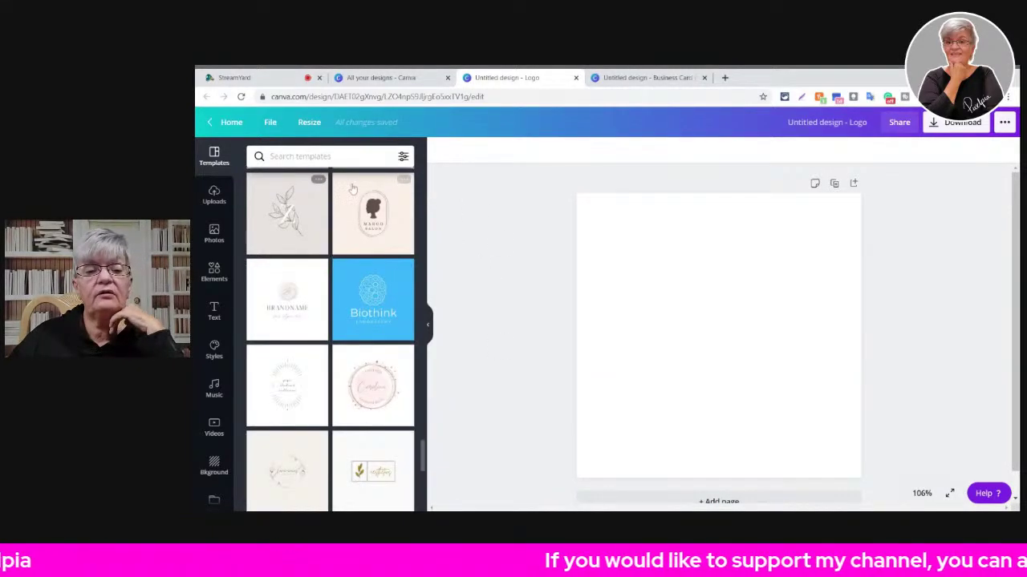
click(377, 77)
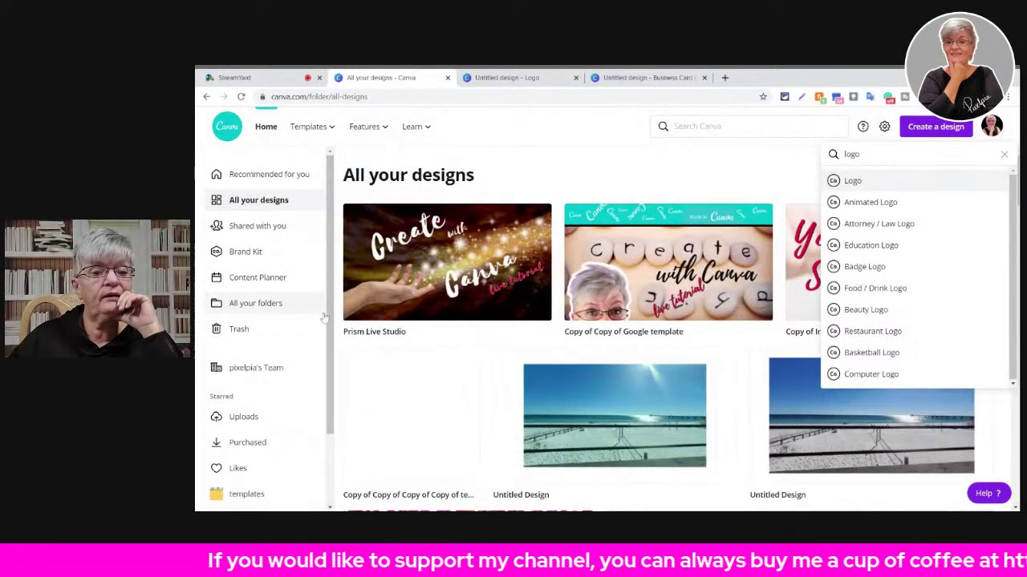
- Sign out of the Canva account from the Brand Kit page's account menu
click(269, 251)
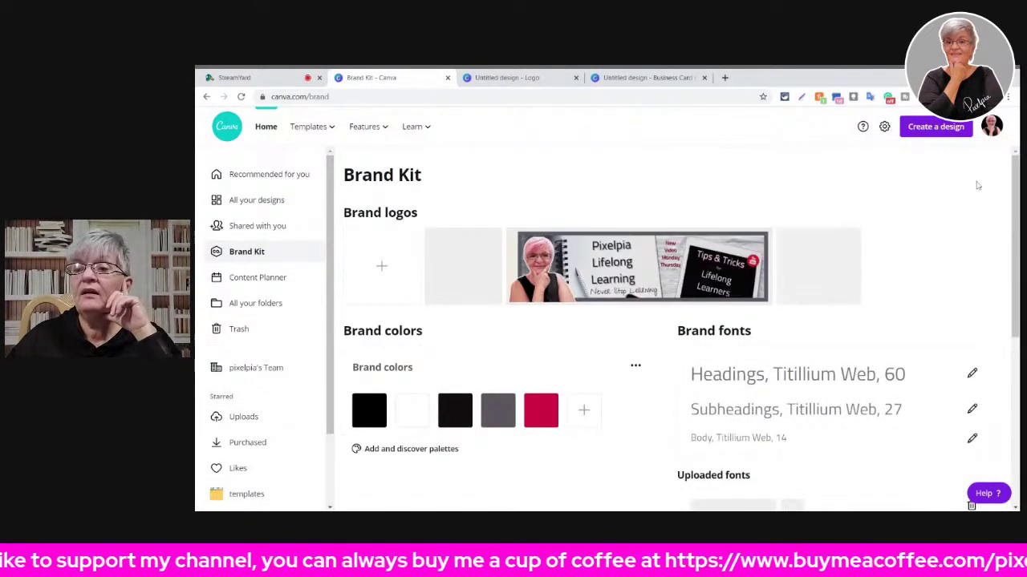
click(1002, 132)
click(873, 285)
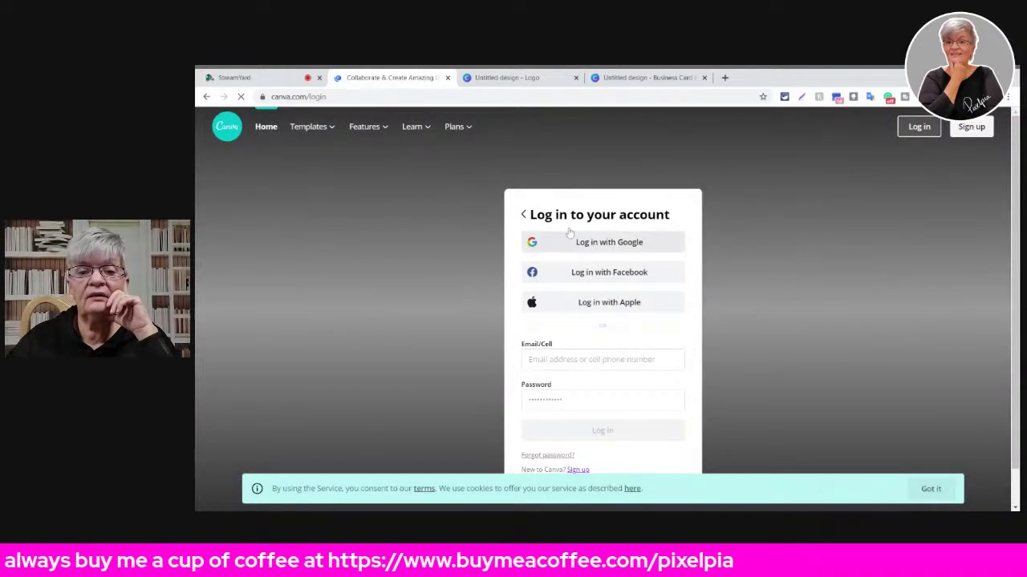
- Log back in with the saved account e-mail
click(573, 400)
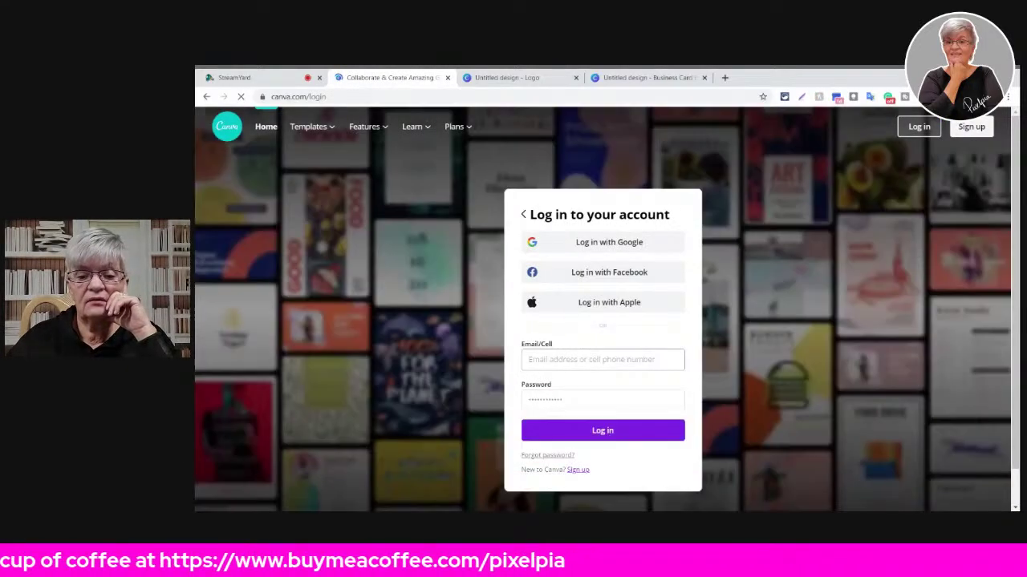
click(538, 360)
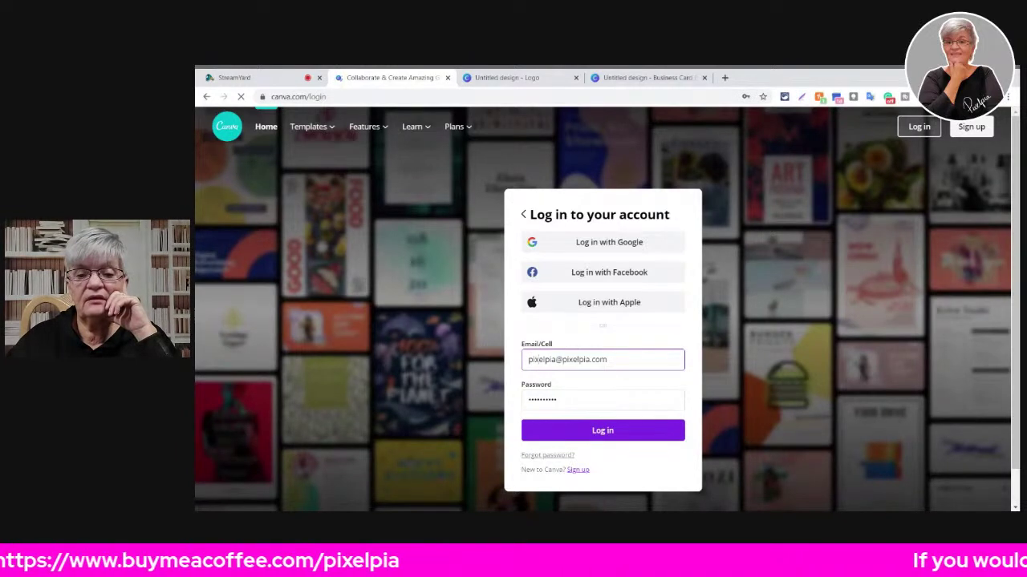
click(614, 437)
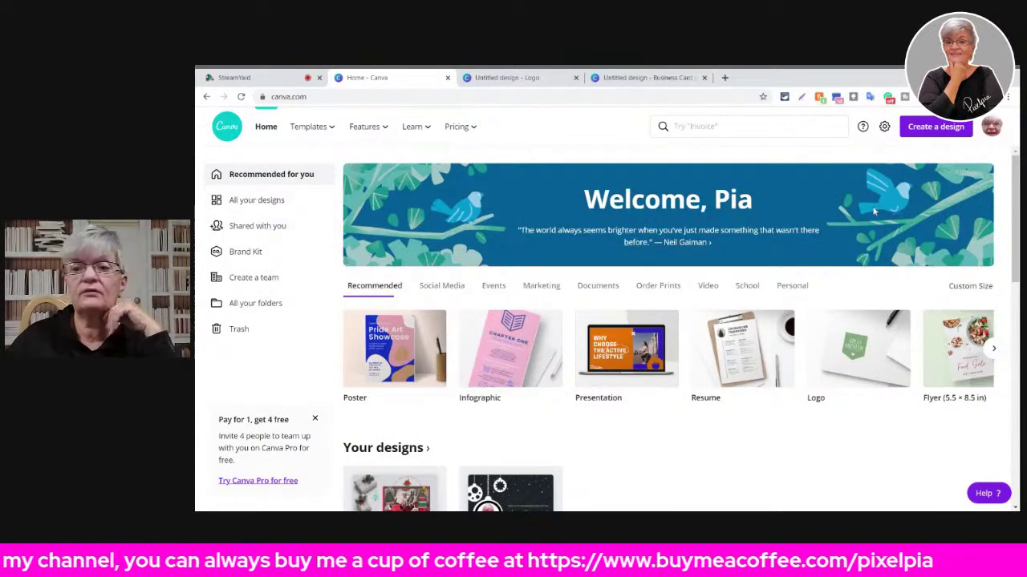
- Add vivid purple, light green and pink colours to the Brand Kit palette
click(947, 127)
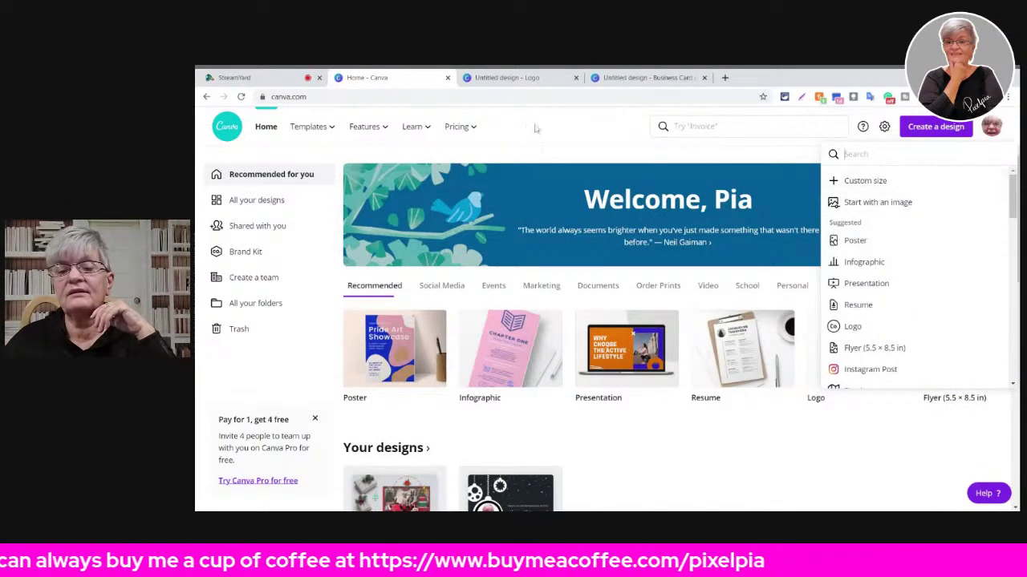
click(245, 252)
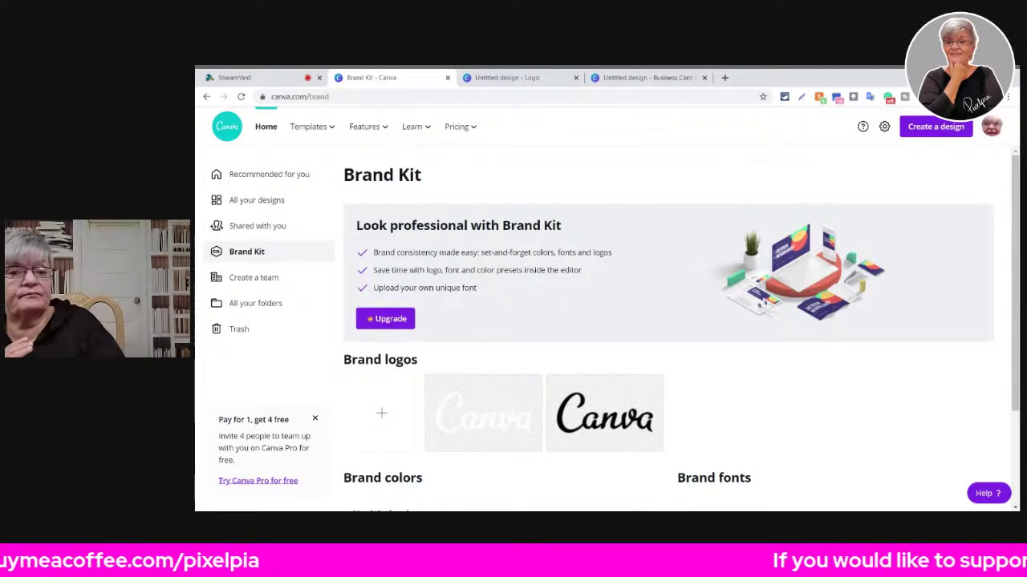
scroll(588, 389, down, 3)
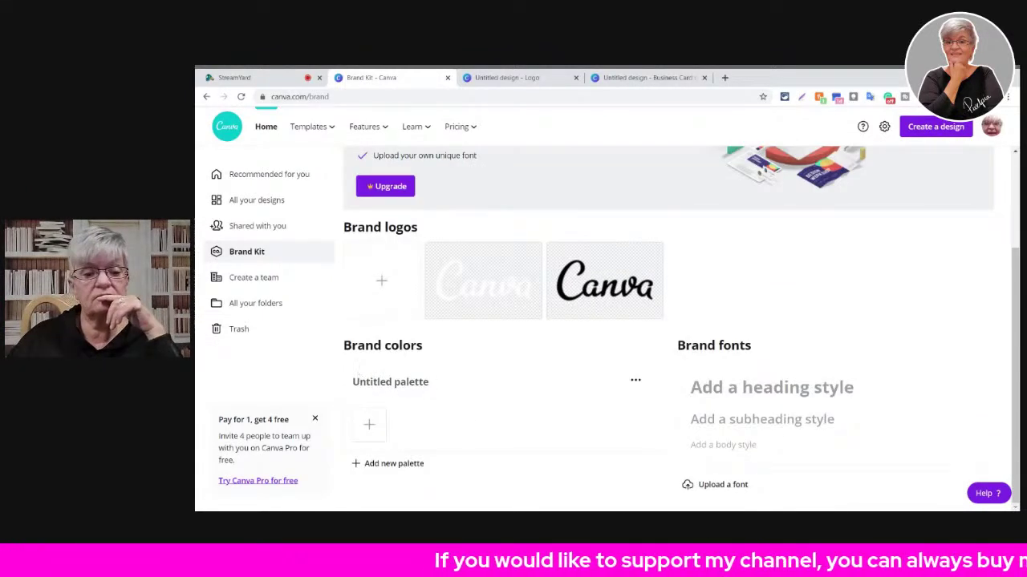
click(369, 426)
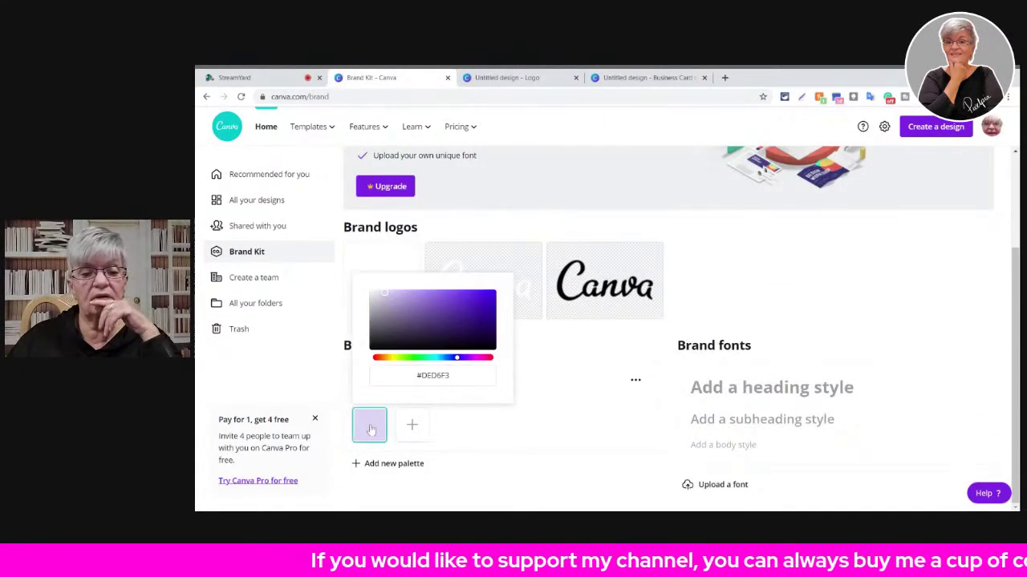
click(478, 303)
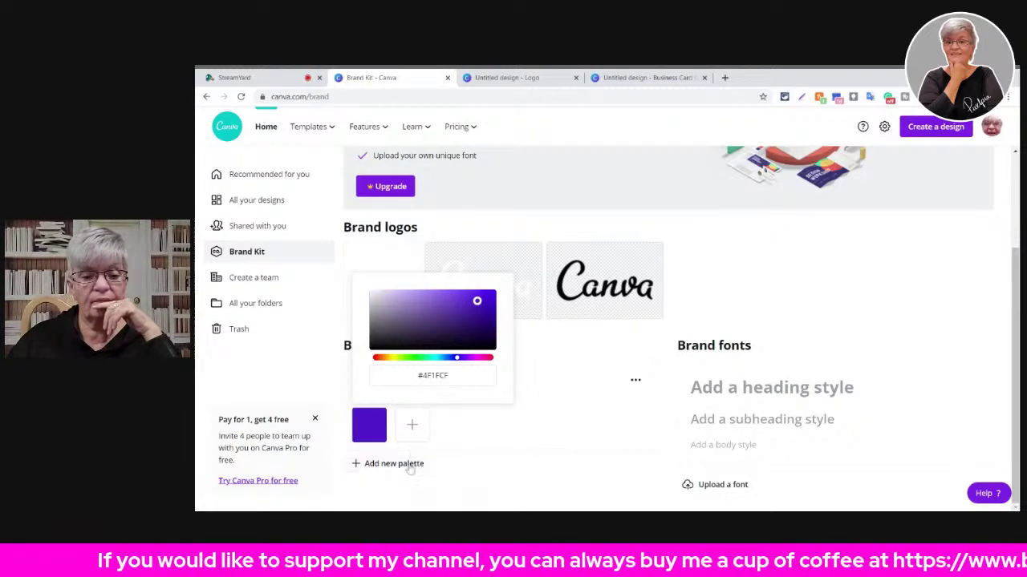
click(412, 425)
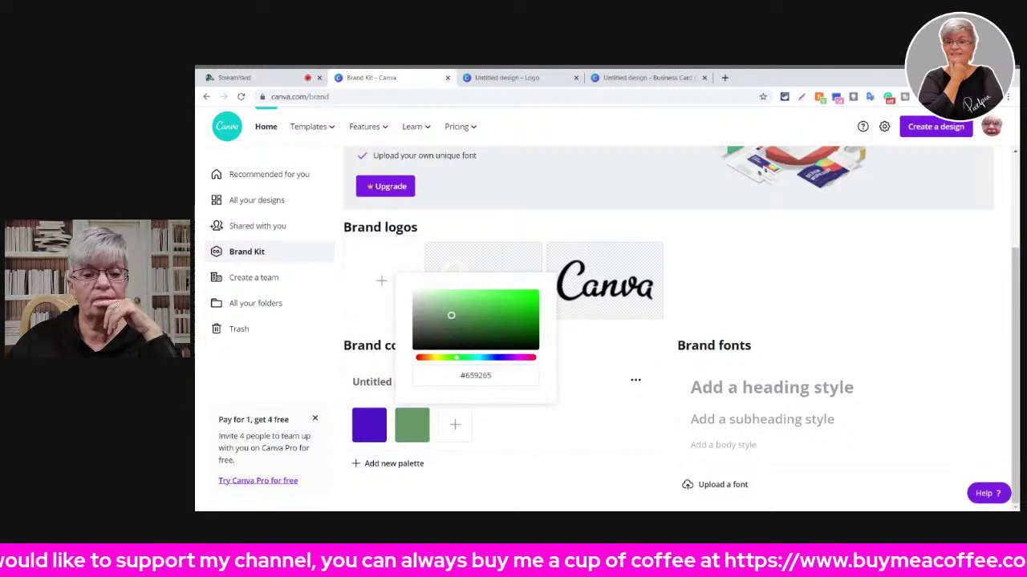
click(433, 302)
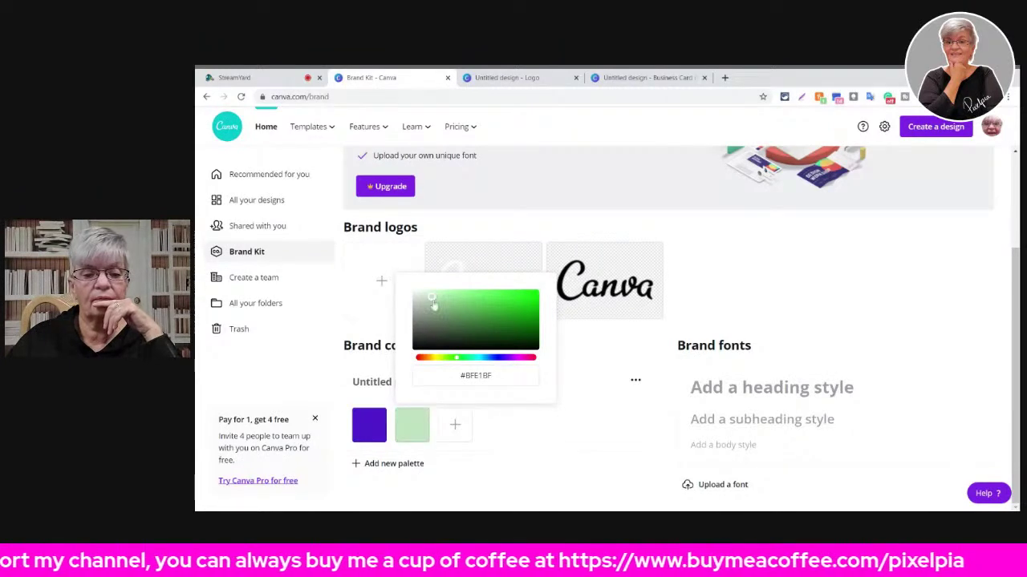
click(454, 425)
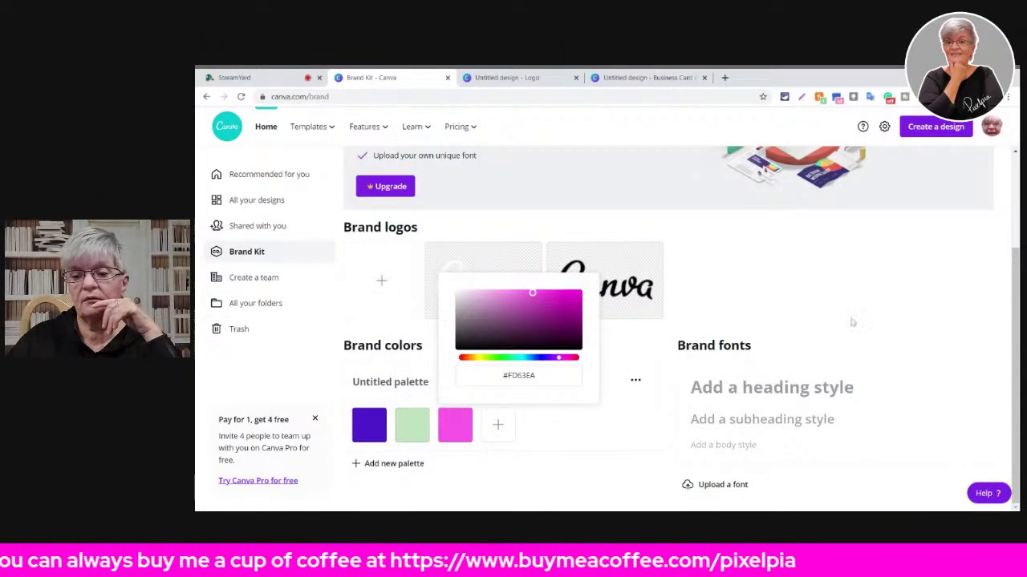
click(880, 319)
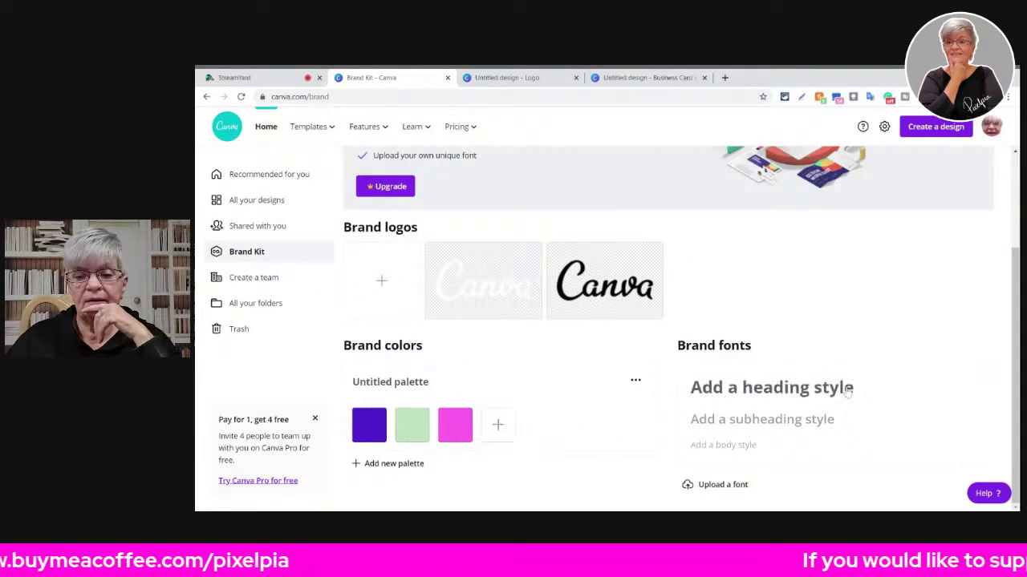
- Start setting the brand heading font, then move on to the All your designs list
click(773, 390)
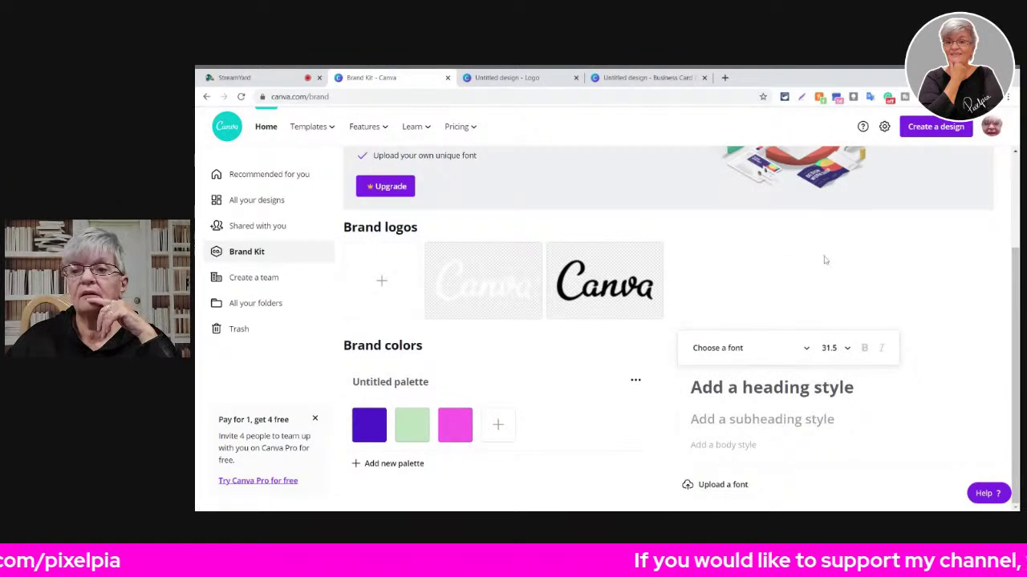
scroll(848, 300, up, 5)
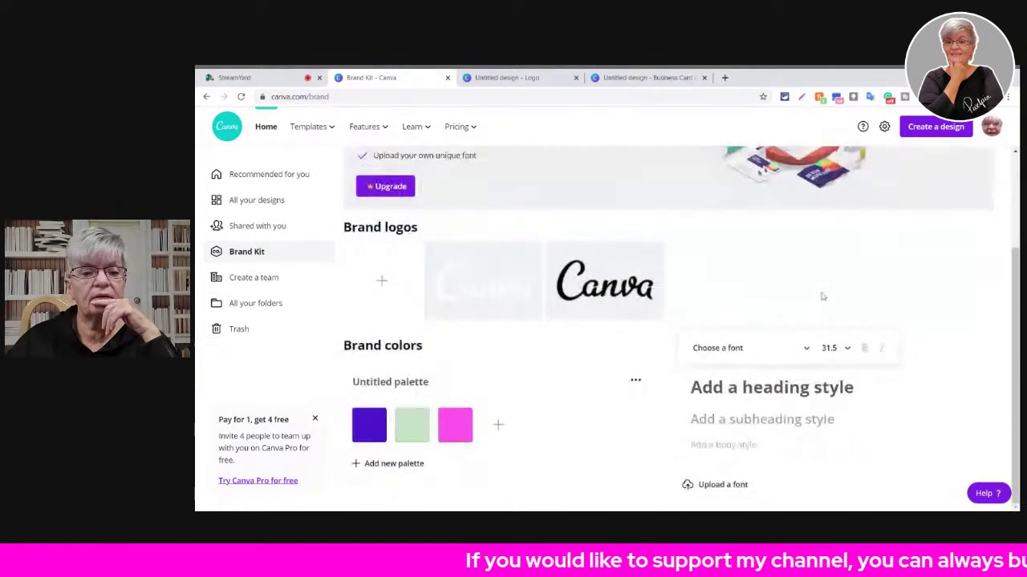
click(262, 228)
click(247, 251)
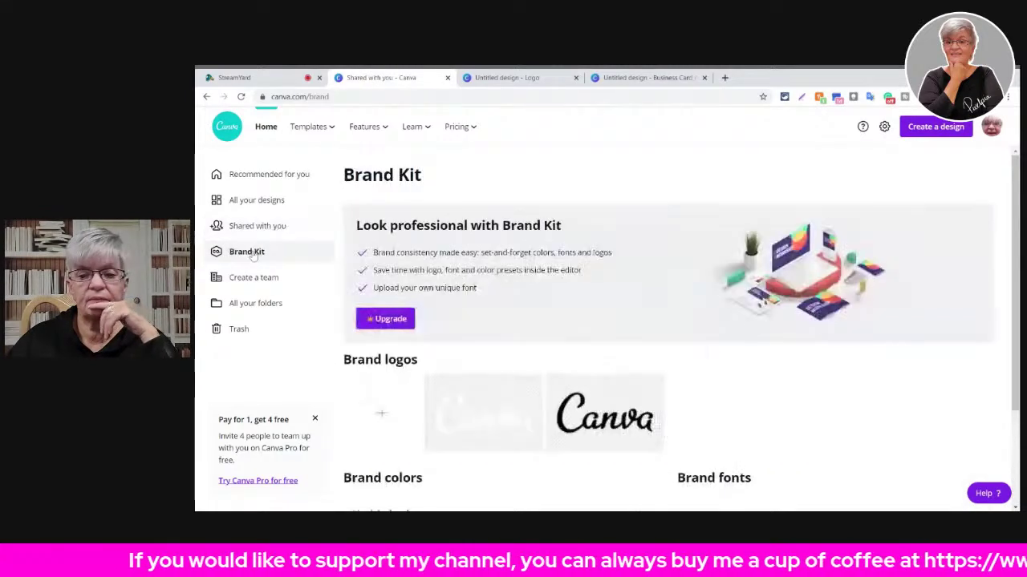
scroll(742, 389, down, 3)
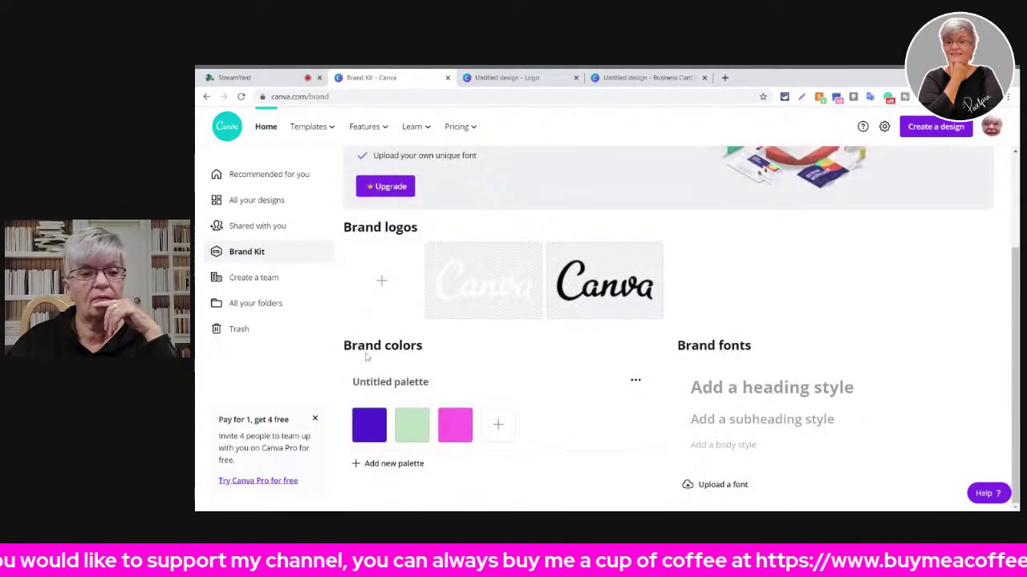
click(256, 202)
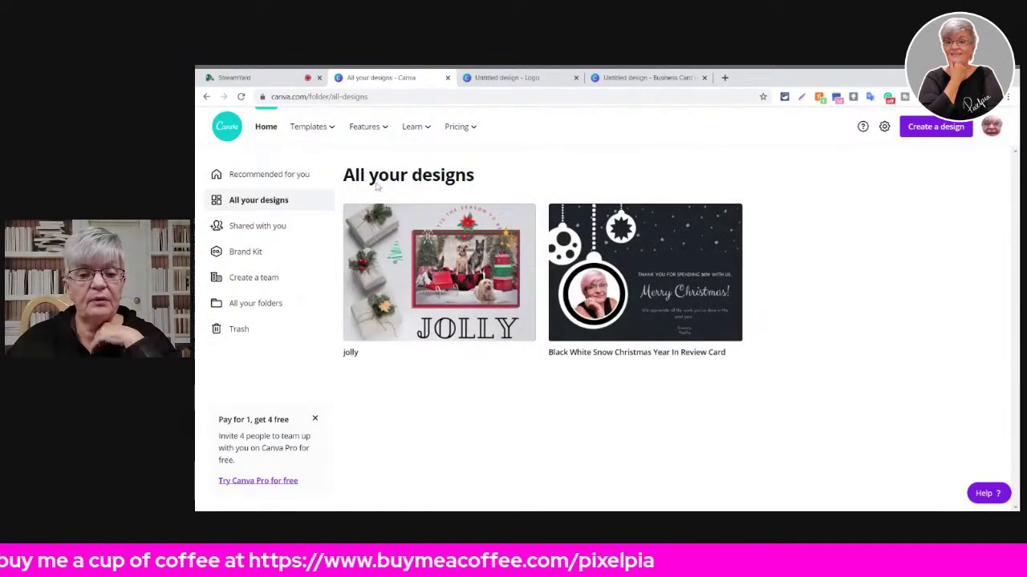
- Create a new blank Logo design by searching 'logo' in Create a design
mouse_move(353, 111)
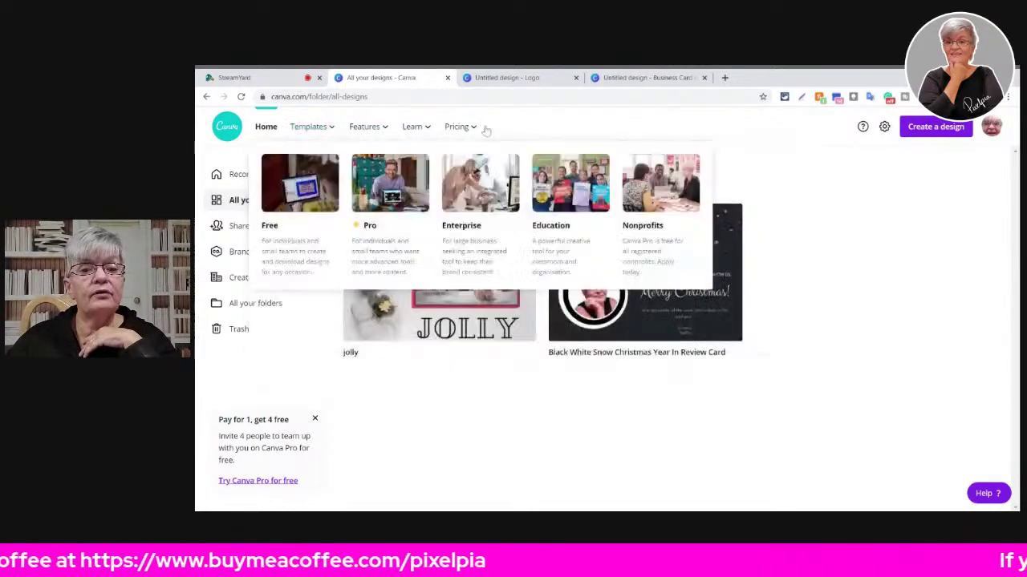
click(957, 132)
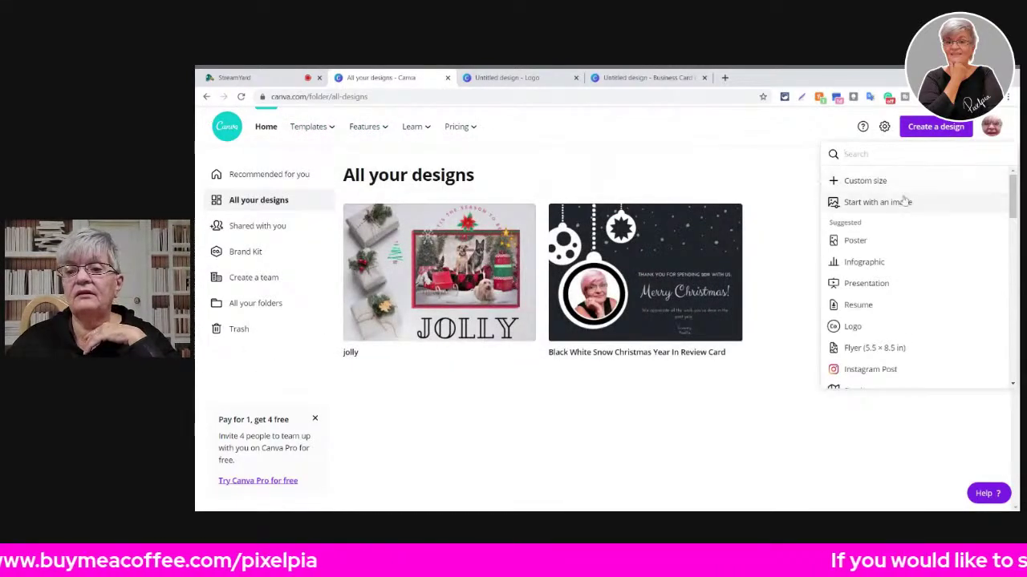
text(logo)
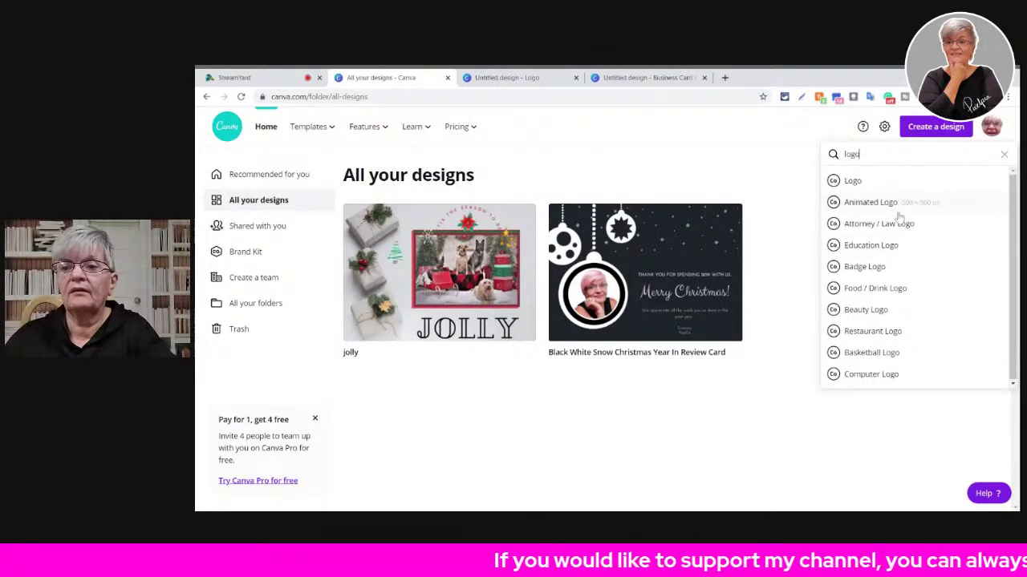
click(850, 181)
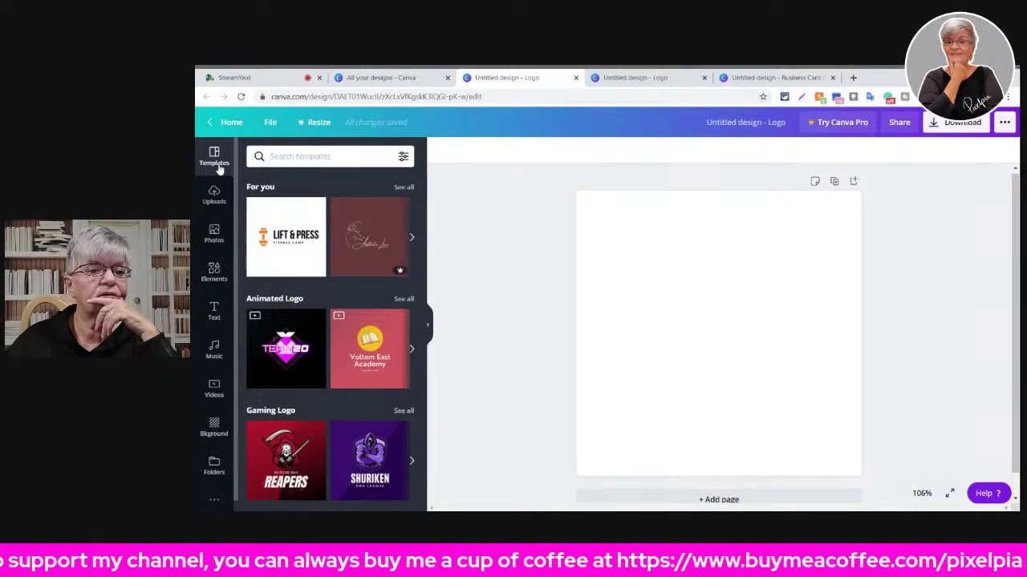
- Browse the logo editor's Background, Templates, More and Elements panels
click(413, 77)
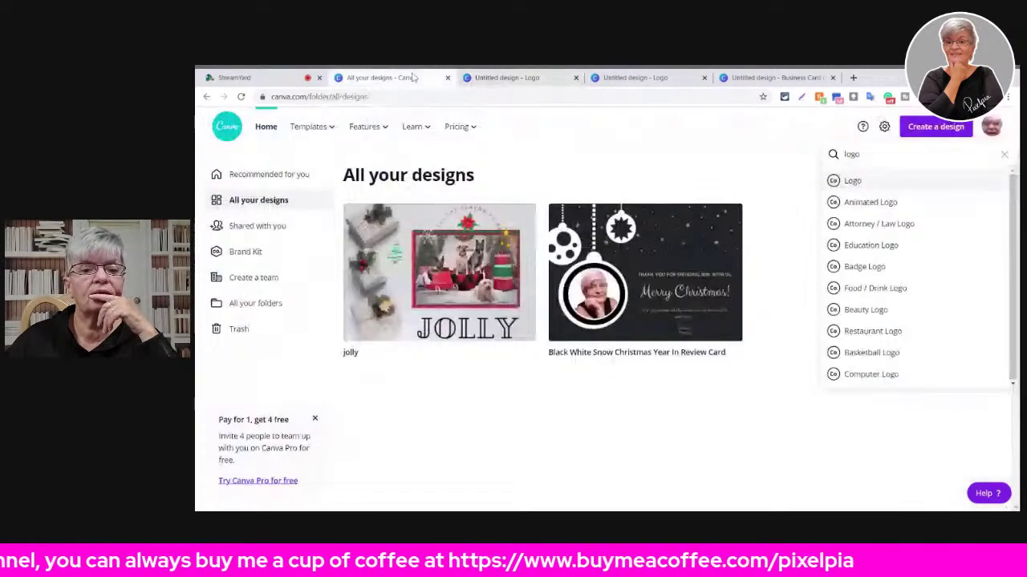
click(521, 78)
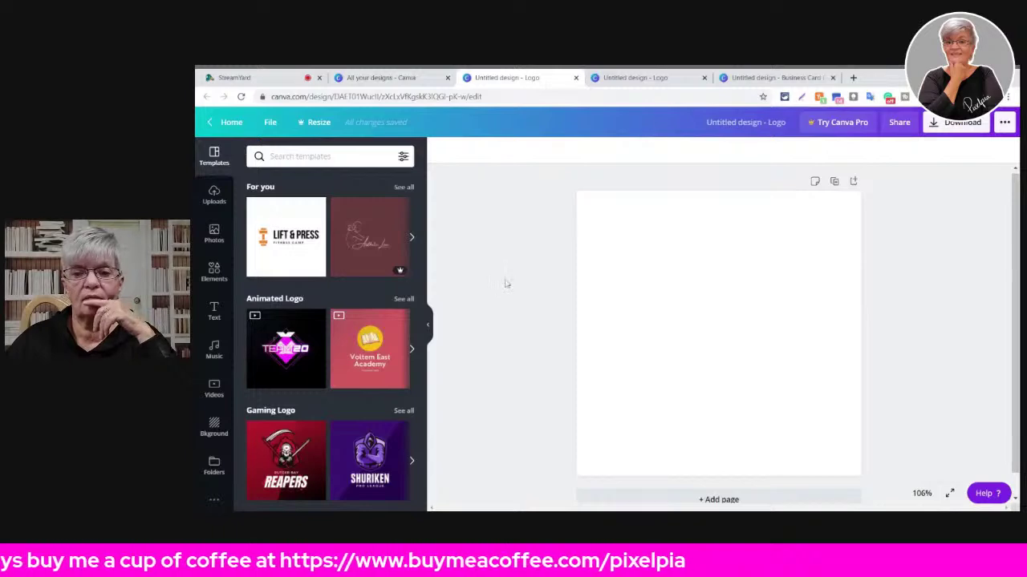
click(213, 425)
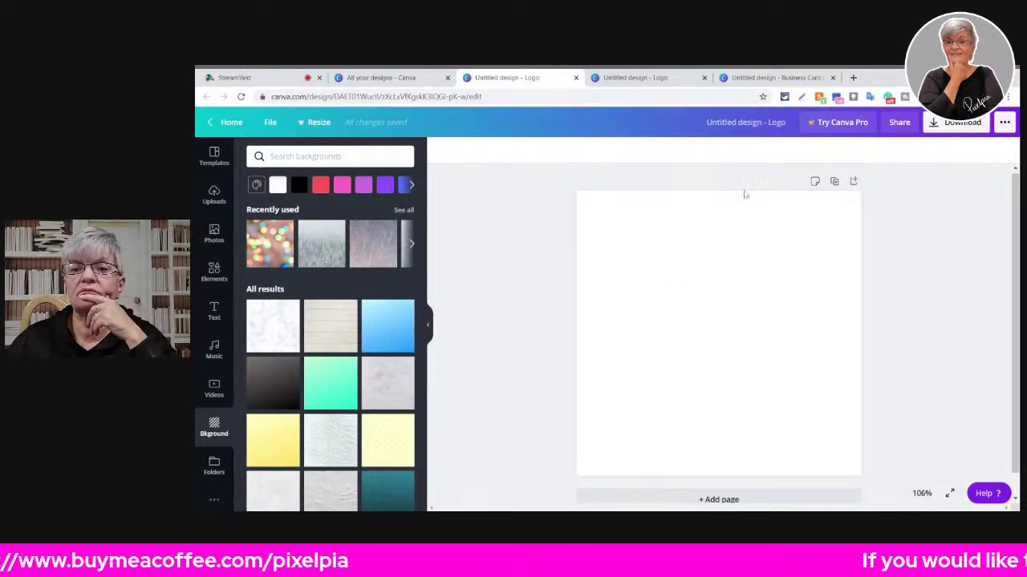
click(214, 155)
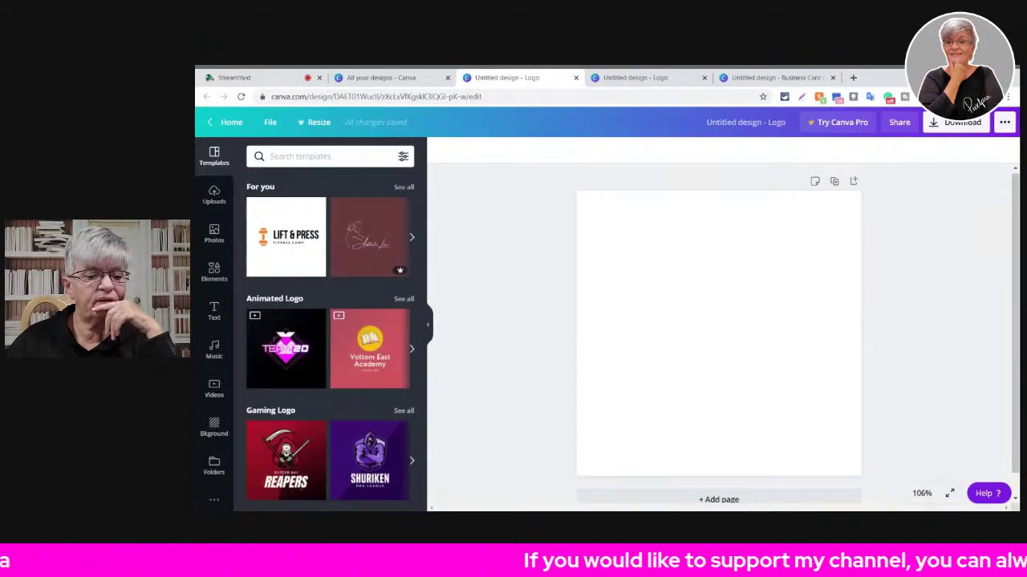
click(213, 500)
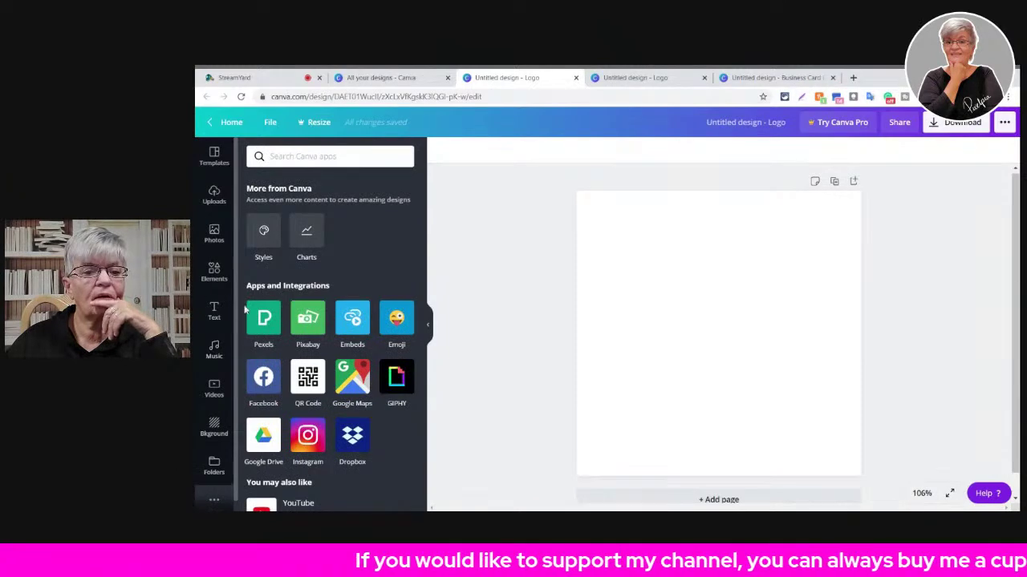
click(215, 428)
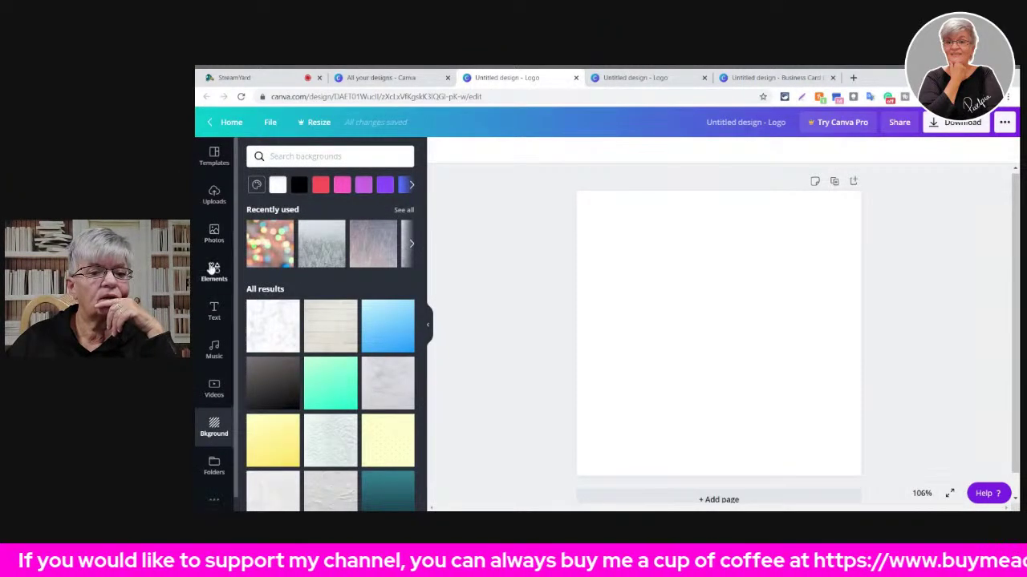
click(217, 271)
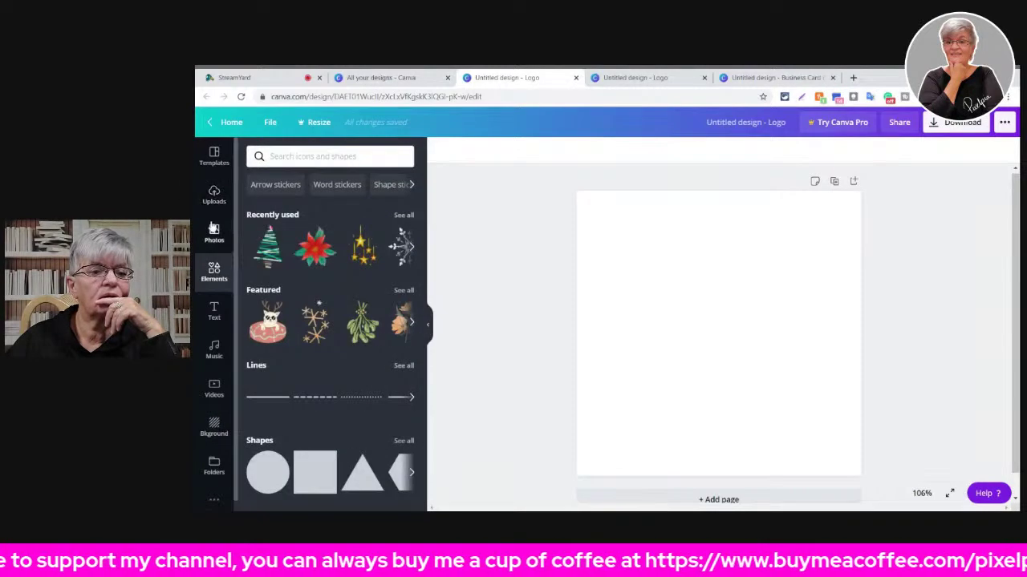
- Add a heading reading 'test' to the logo, view its colour choices, then return to All your designs
click(214, 310)
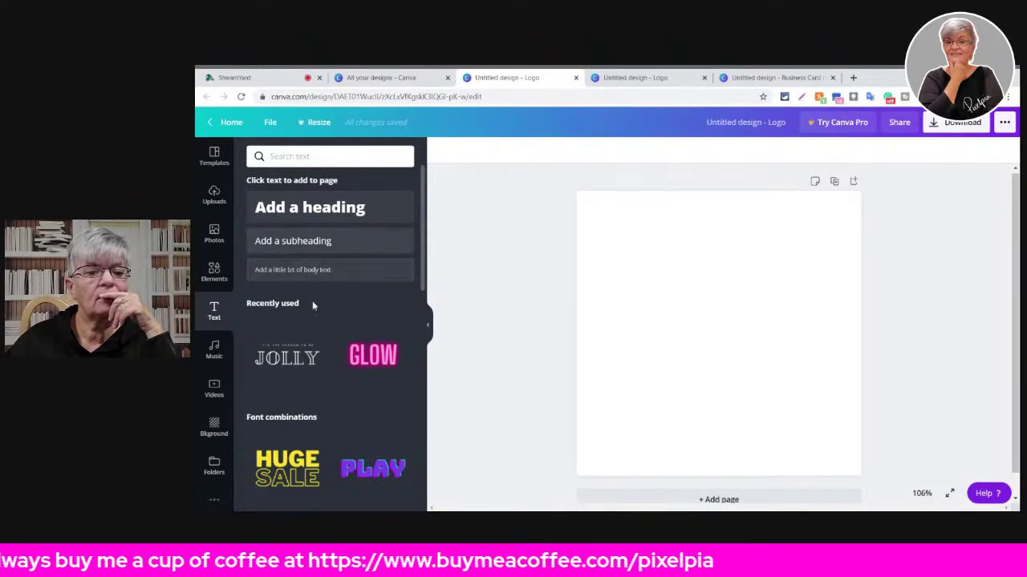
click(329, 209)
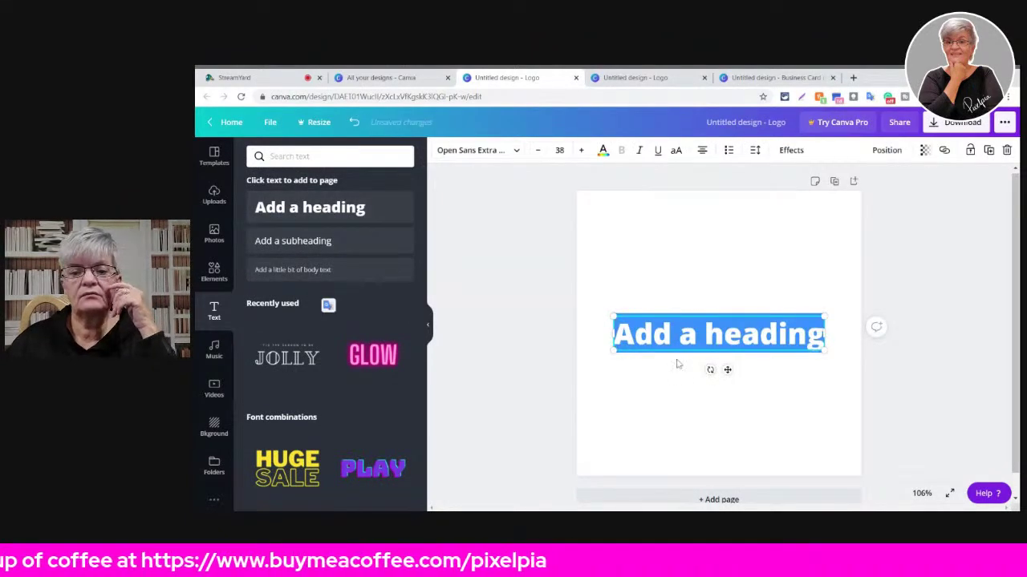
text(test)
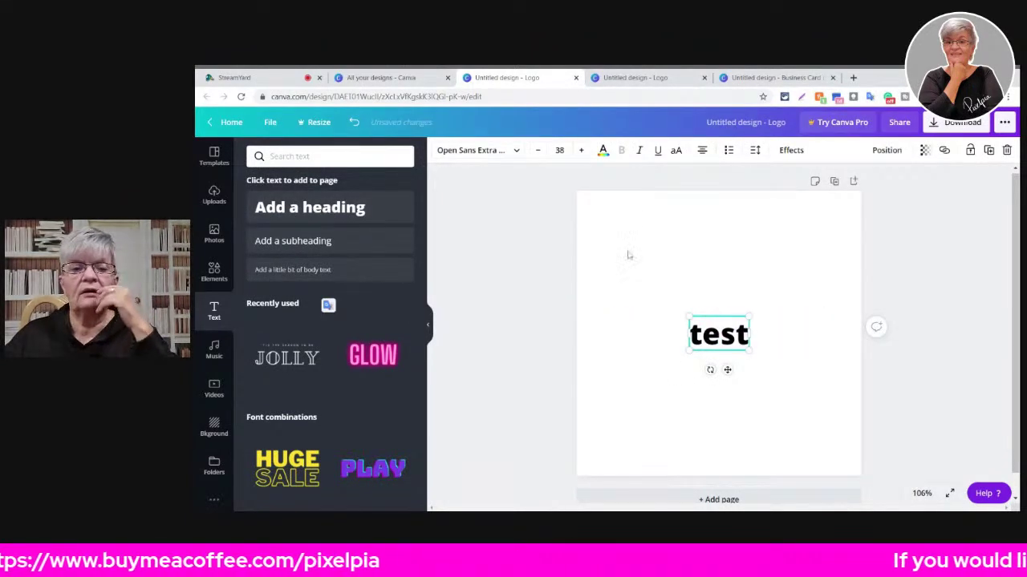
click(603, 150)
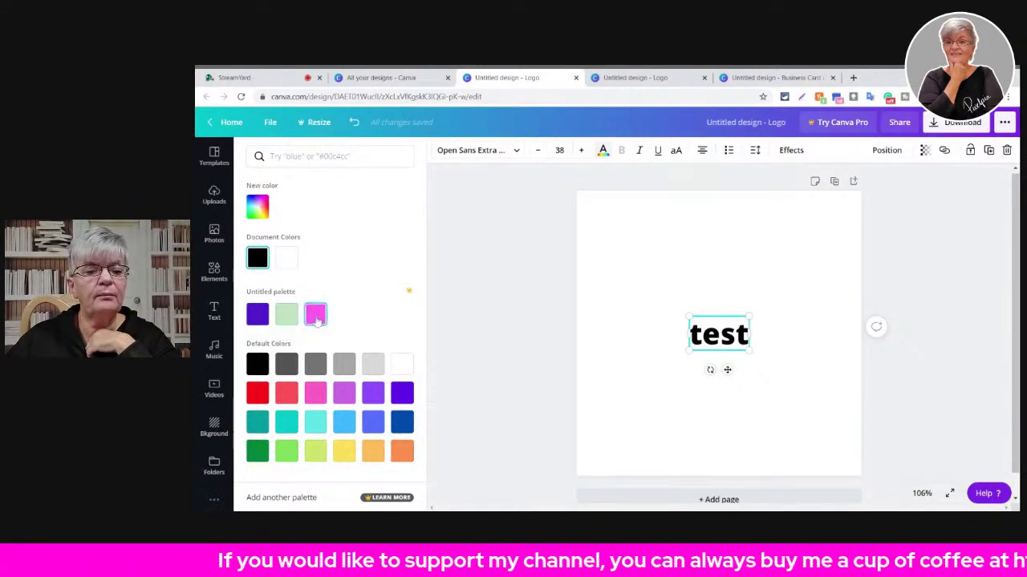
click(377, 77)
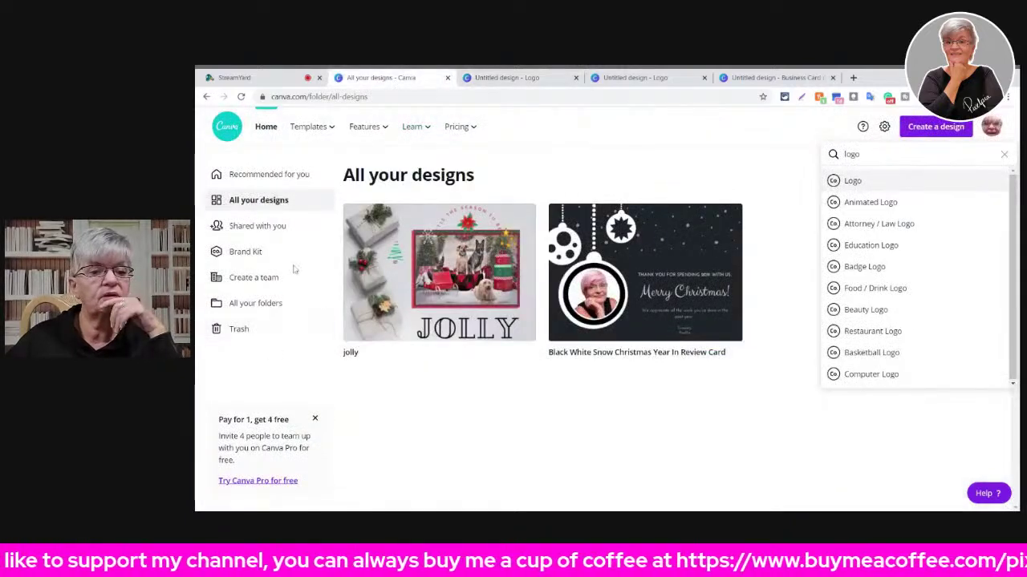
- Check the purple, green and pink Brand Kit colours, then return to the logo with the 'test' heading
click(248, 255)
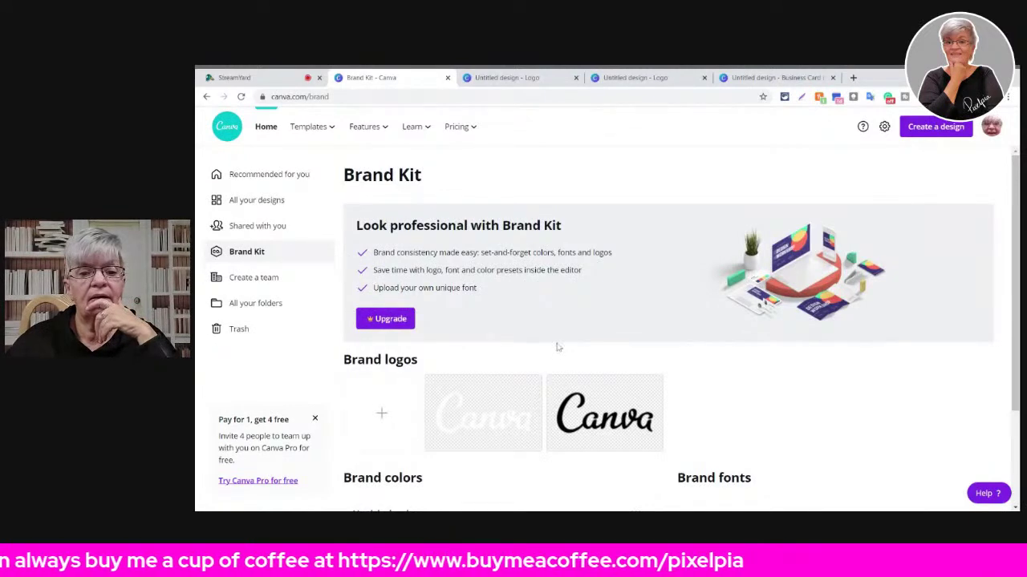
scroll(764, 381, down, 2)
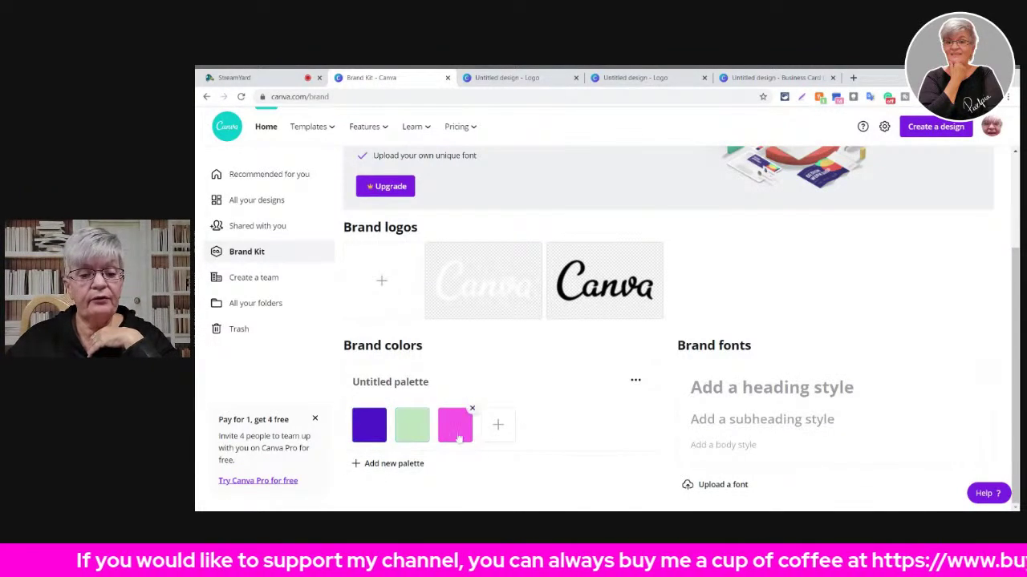
click(525, 79)
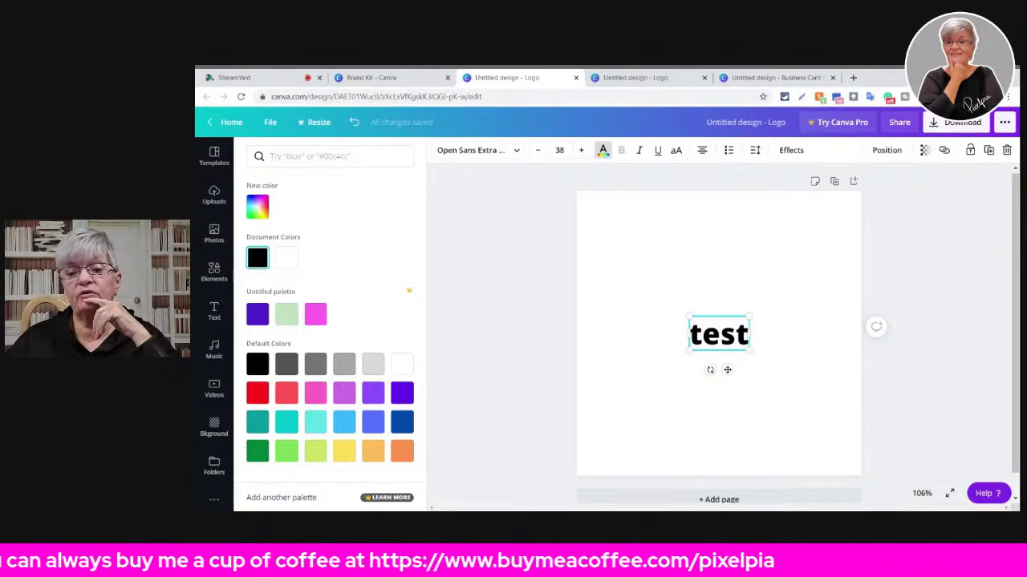
- Select all the 'test' text and toggle its text colour panel
key(ctrl+a)
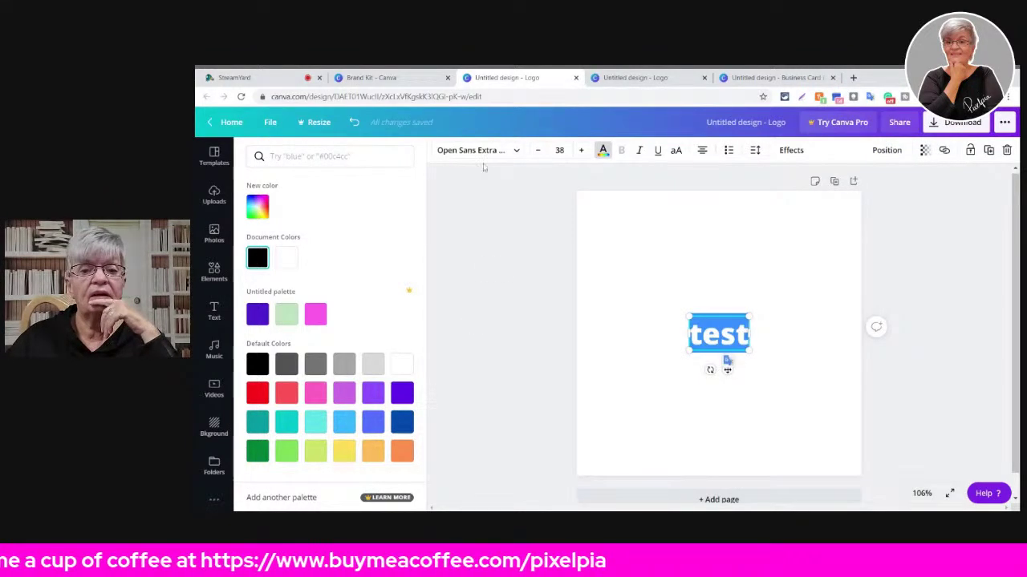
click(608, 153)
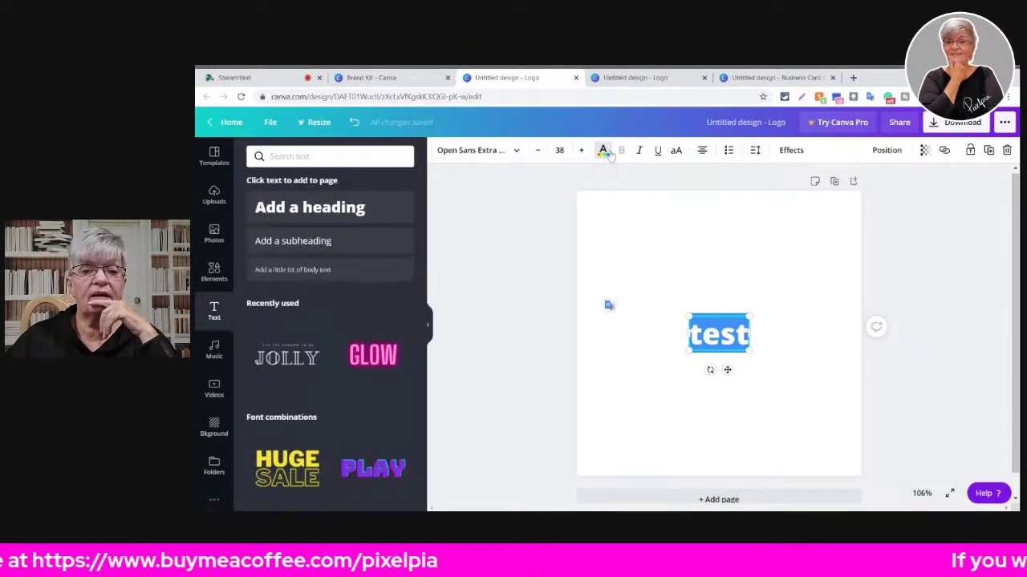
click(609, 153)
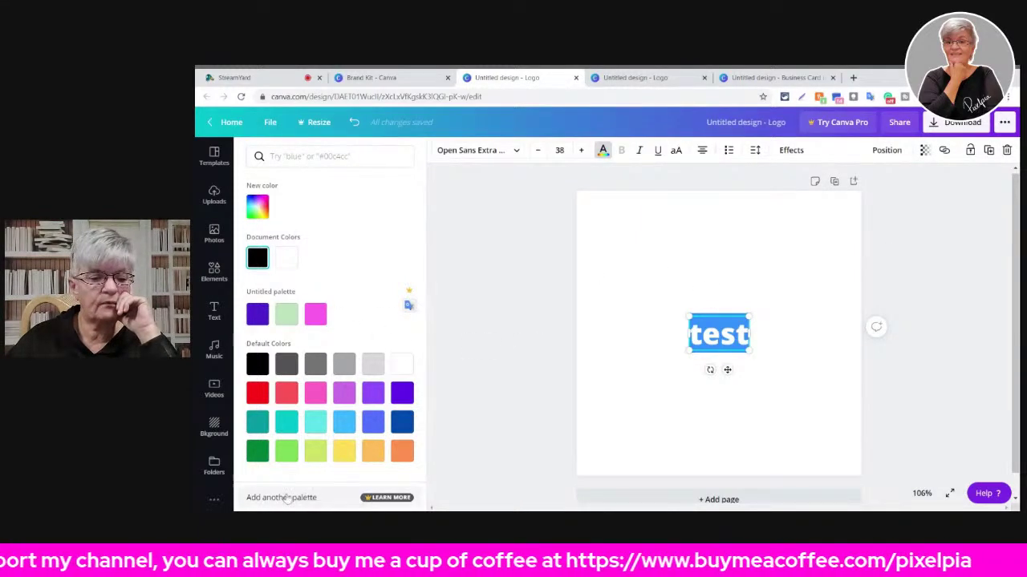
- Dismiss the Canva Pro offer for extra palettes and switch to the other blank logo
click(383, 499)
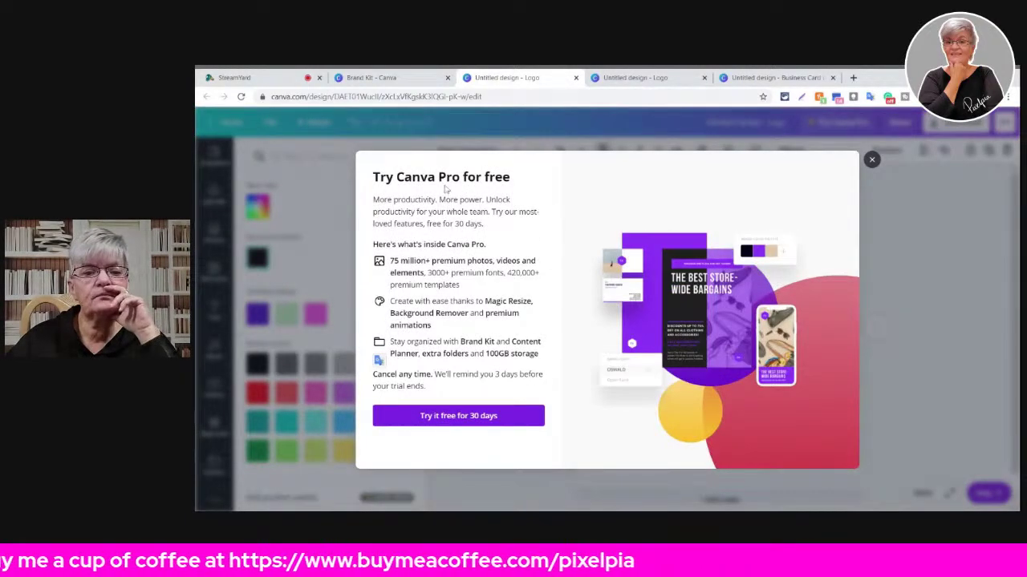
click(872, 162)
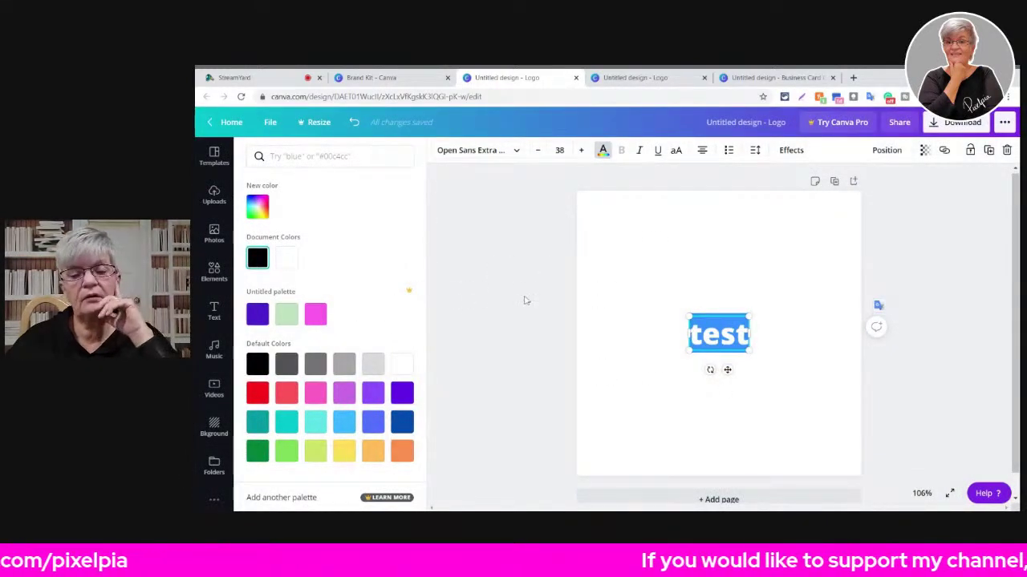
click(624, 78)
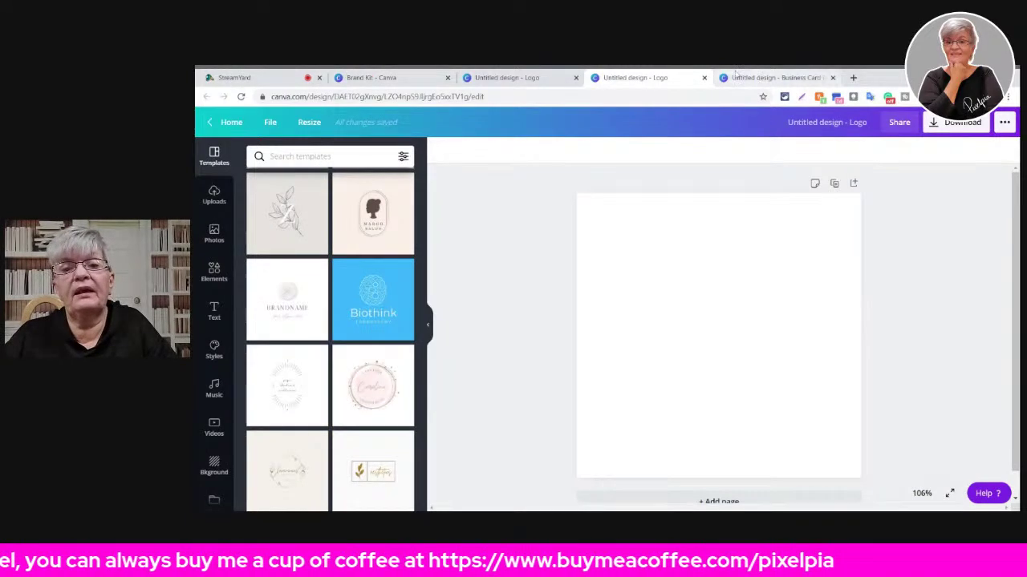
- Sign out from the Brand Kit page and log back in with Google
click(379, 78)
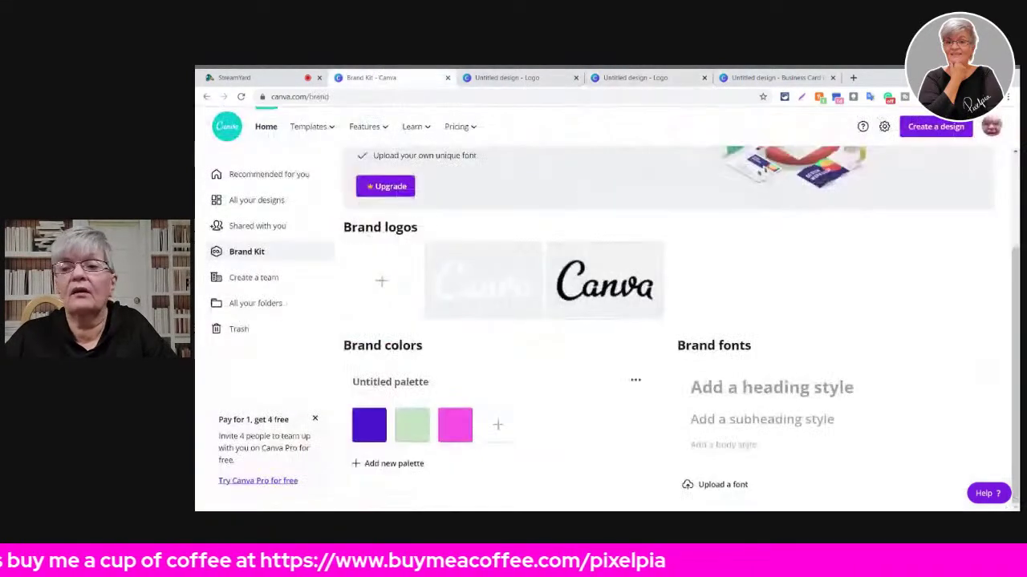
click(991, 129)
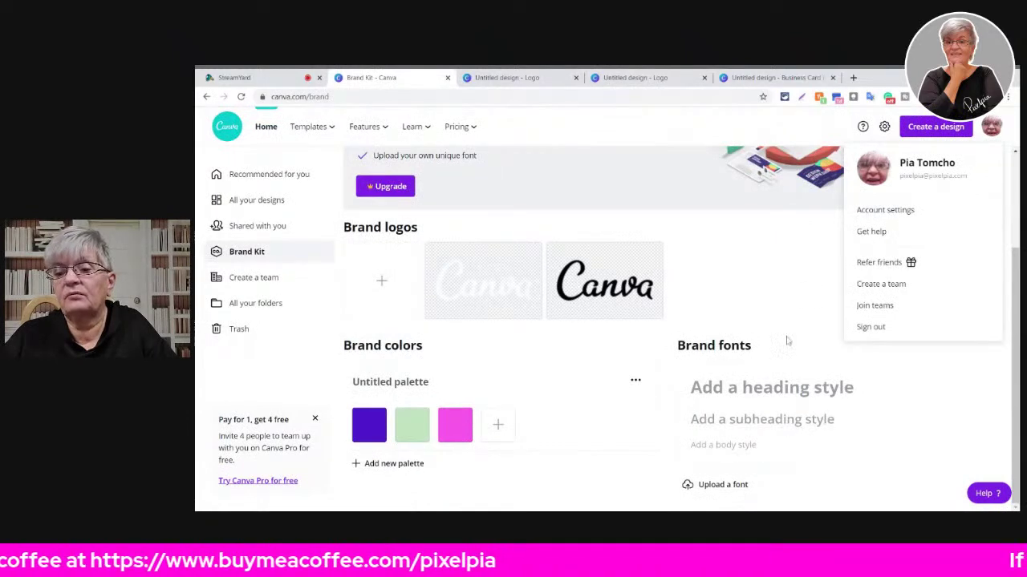
click(871, 329)
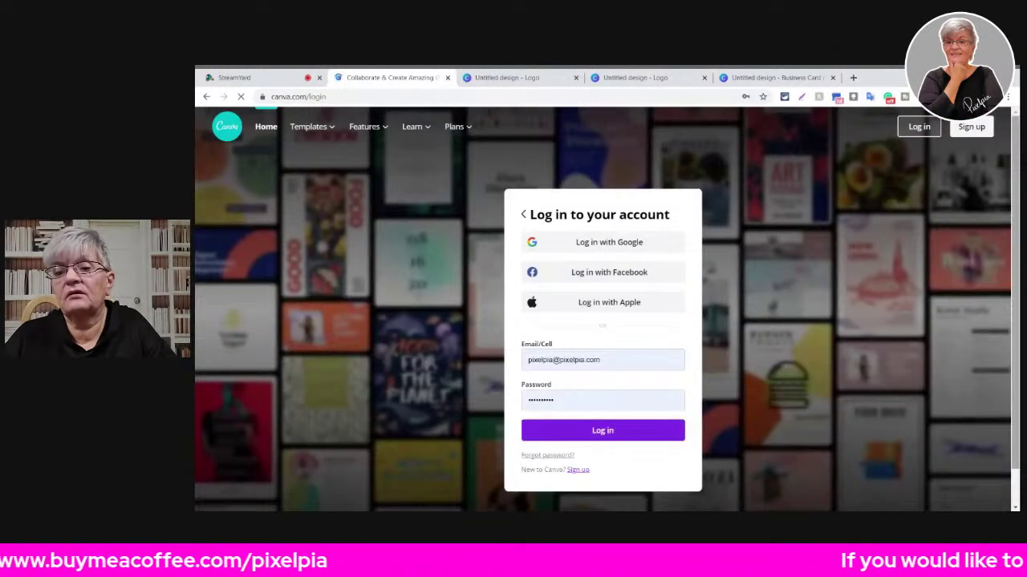
click(607, 244)
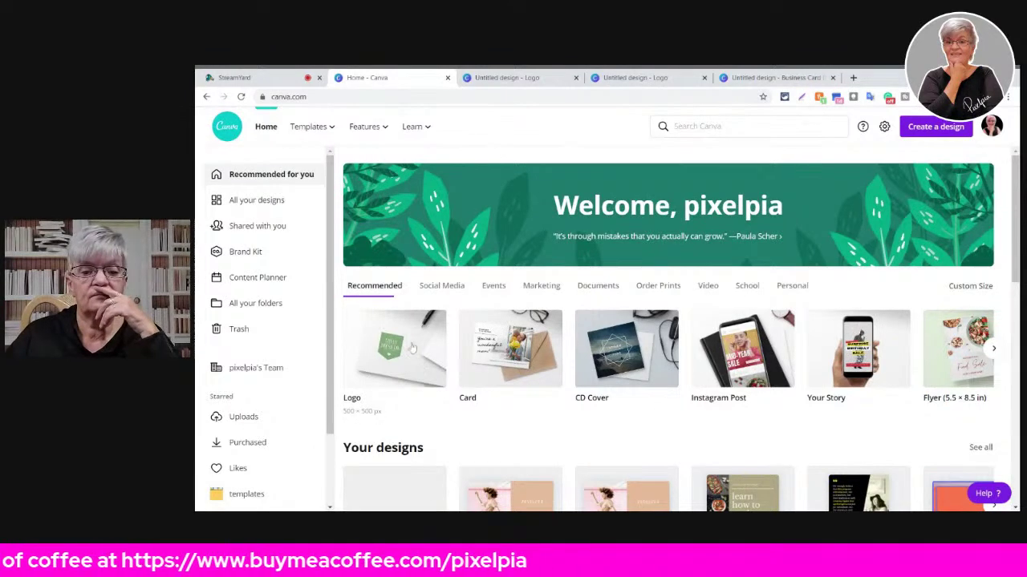
- Start a new blank Logo from Home and close the spare logo, business card and home tabs
click(411, 343)
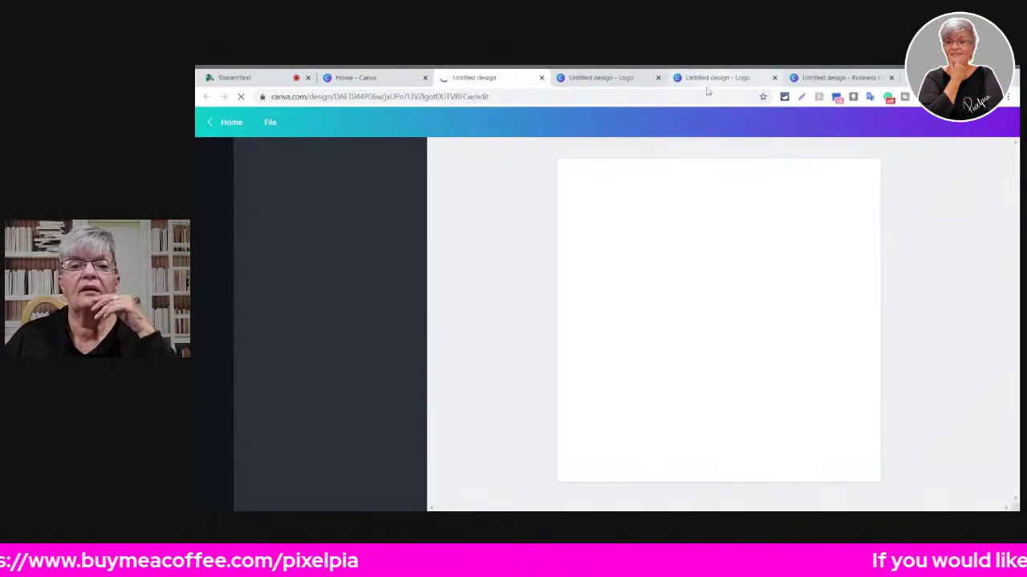
click(657, 79)
click(659, 78)
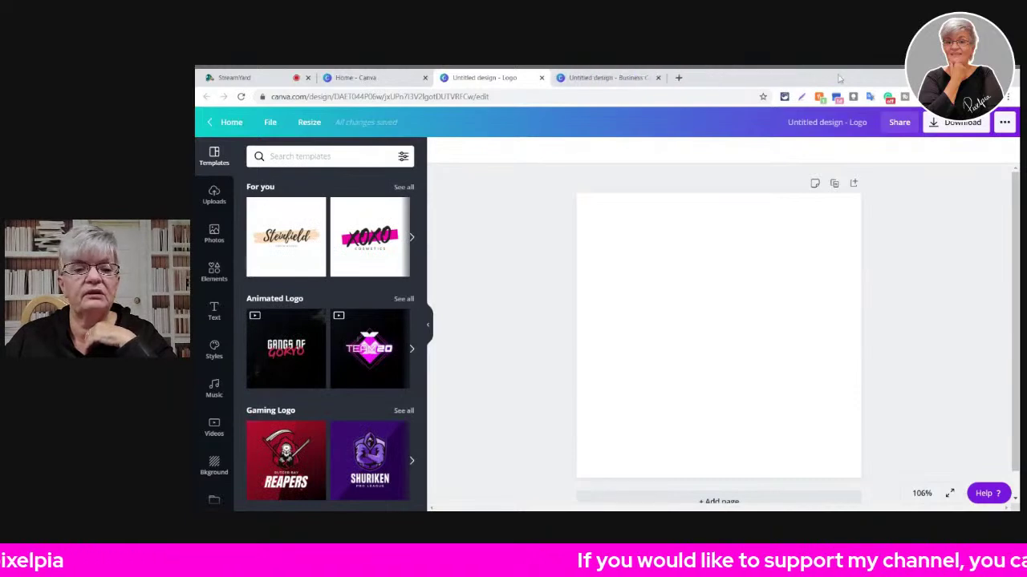
click(659, 78)
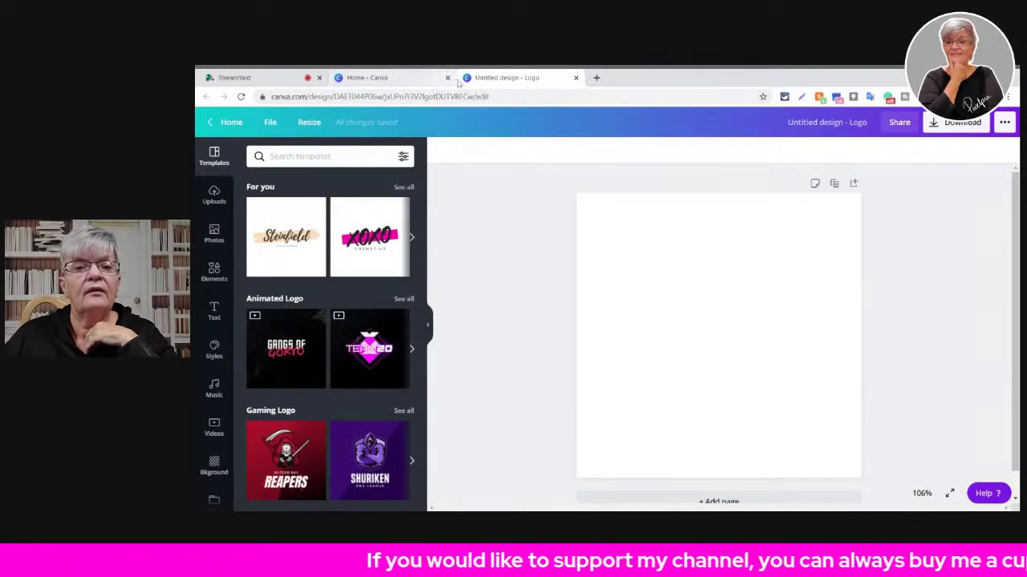
click(447, 77)
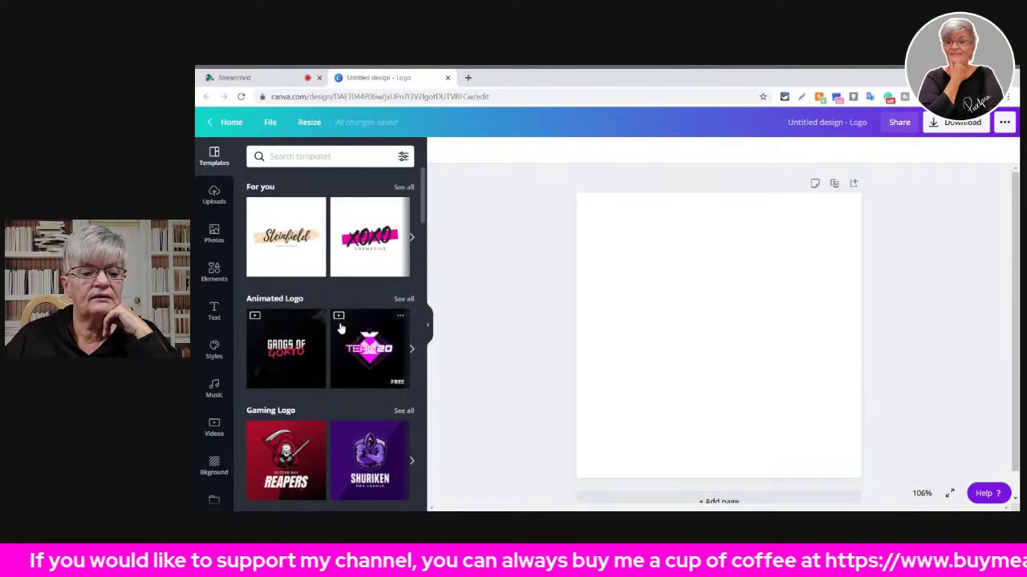
- Apply the pink Lush Lashes Beauty Logo template from the Templates panel
scroll(309, 223, down, 8)
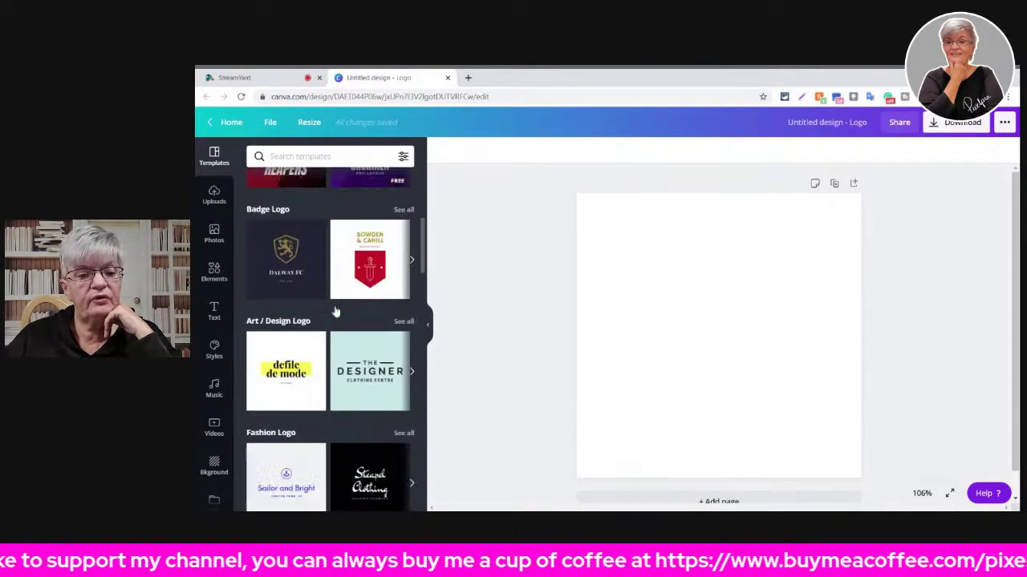
scroll(337, 318, down, 12)
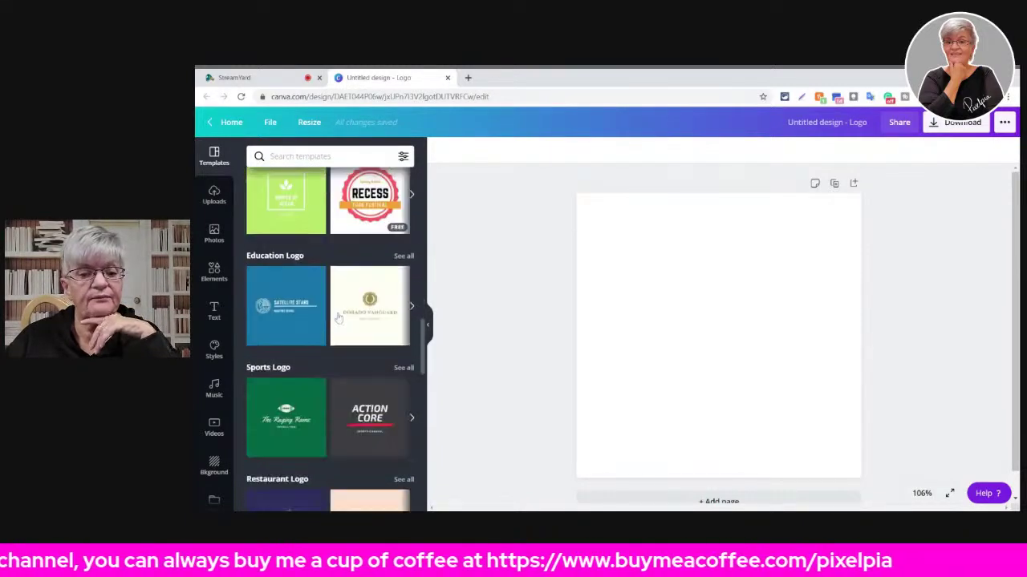
scroll(338, 318, down, 15)
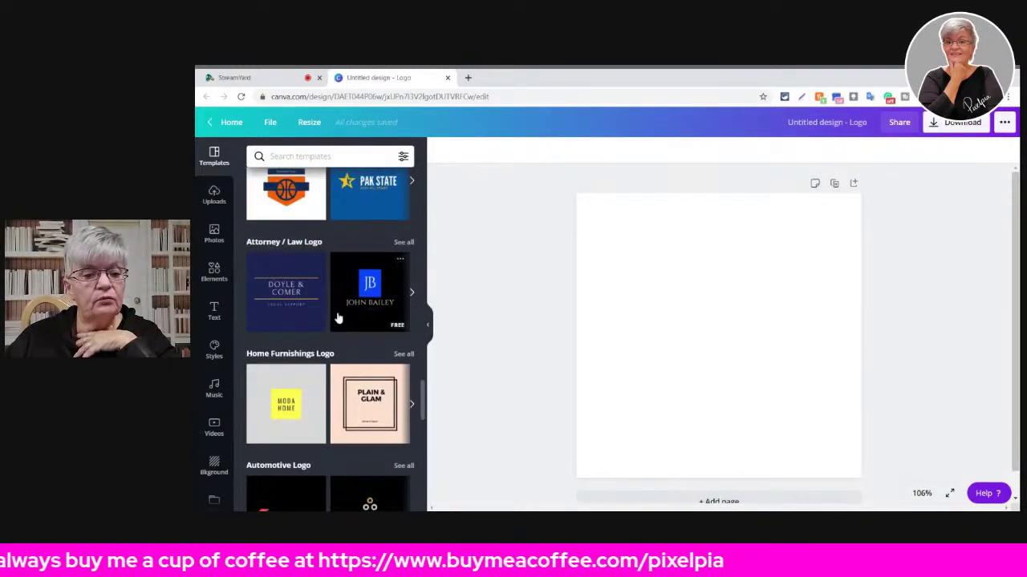
scroll(338, 319, down, 4)
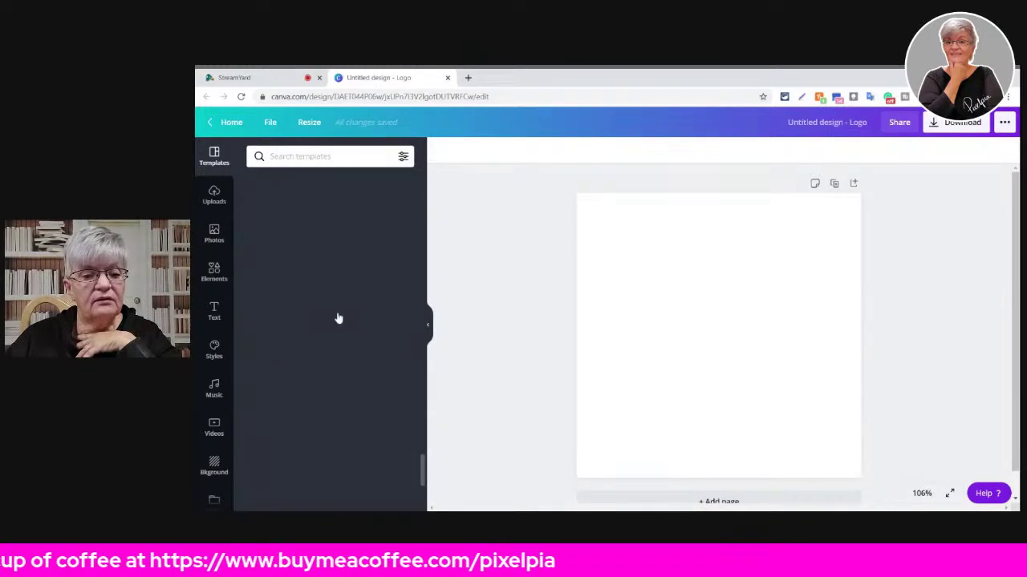
scroll(338, 319, up, 10)
scroll(337, 318, up, 5)
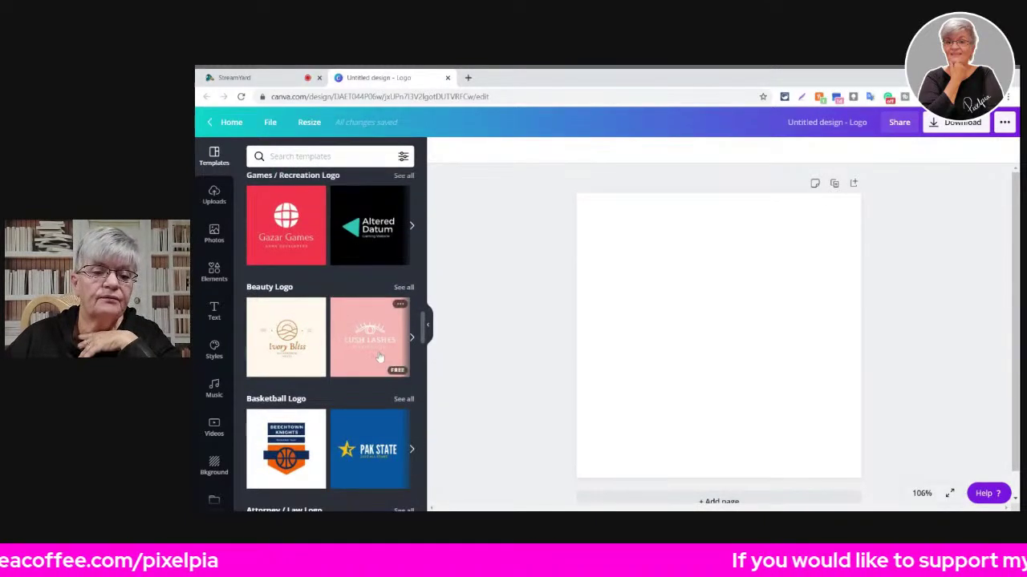
click(350, 331)
scroll(351, 331, up, 2)
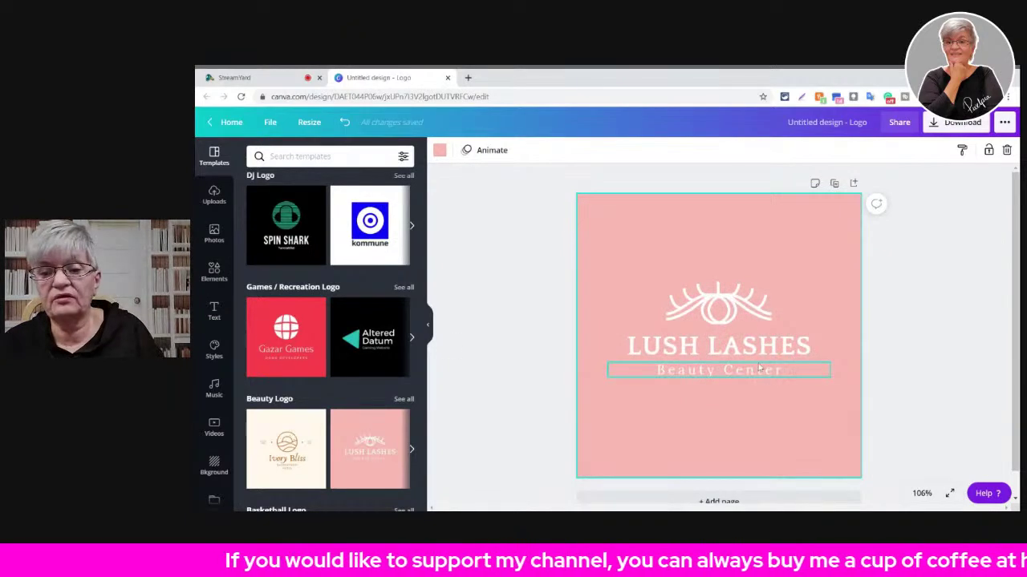
- Crop the eyelash graphic in the Lush Lashes logo
click(721, 299)
double_click(722, 299)
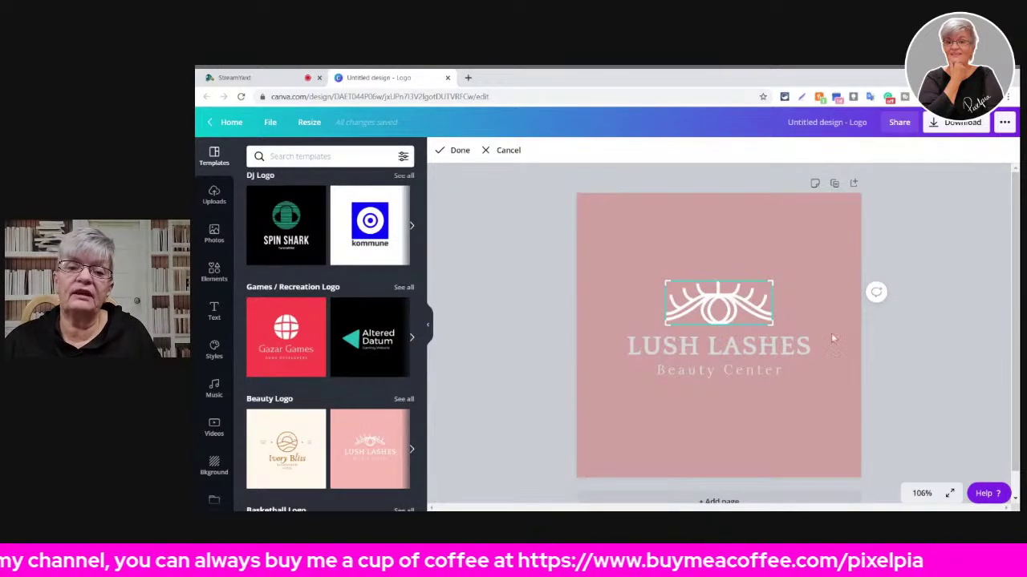
click(466, 276)
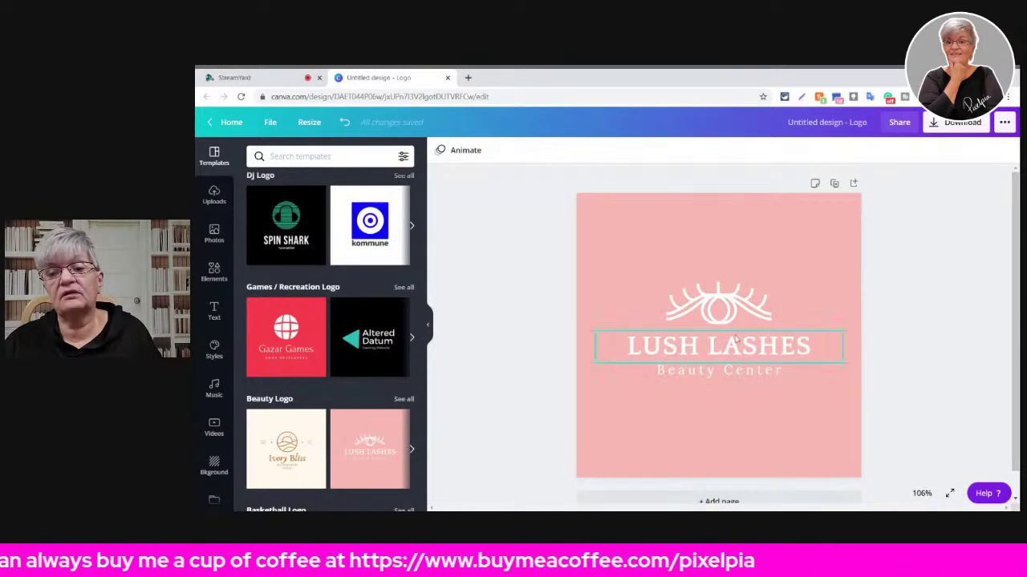
- Upload the red SUBSCRIBE image from the computer via Uploads
click(213, 195)
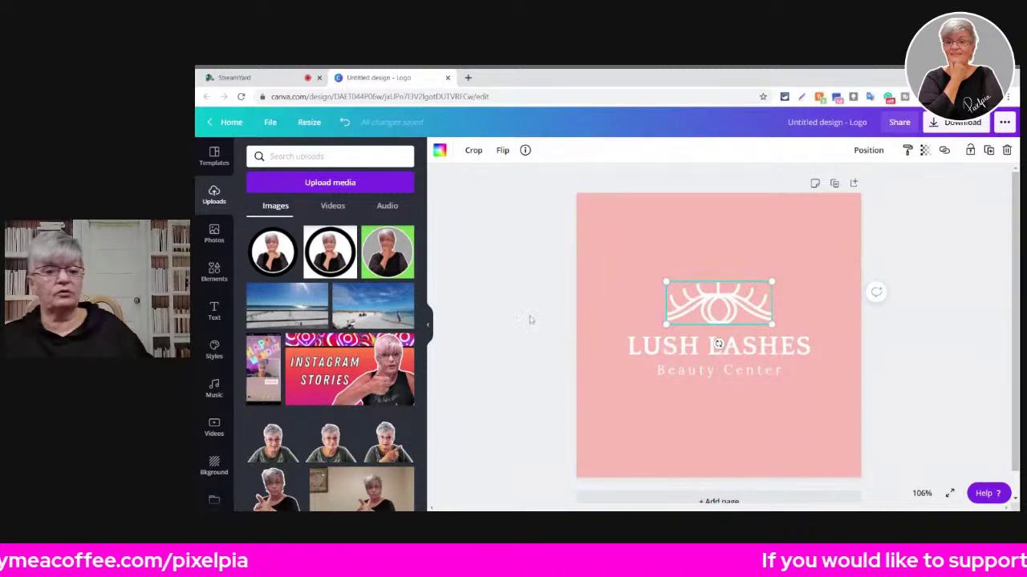
click(328, 184)
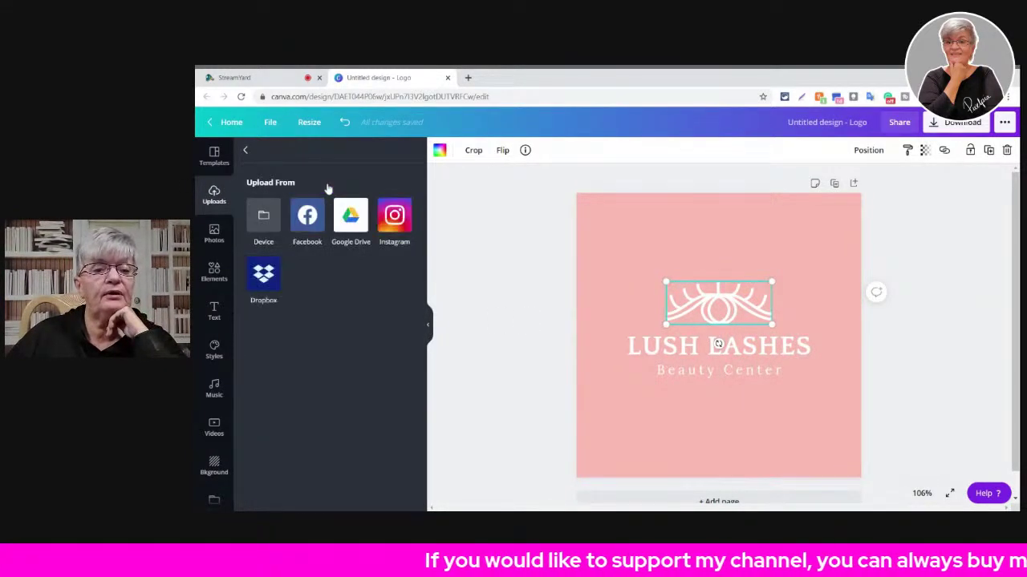
click(268, 219)
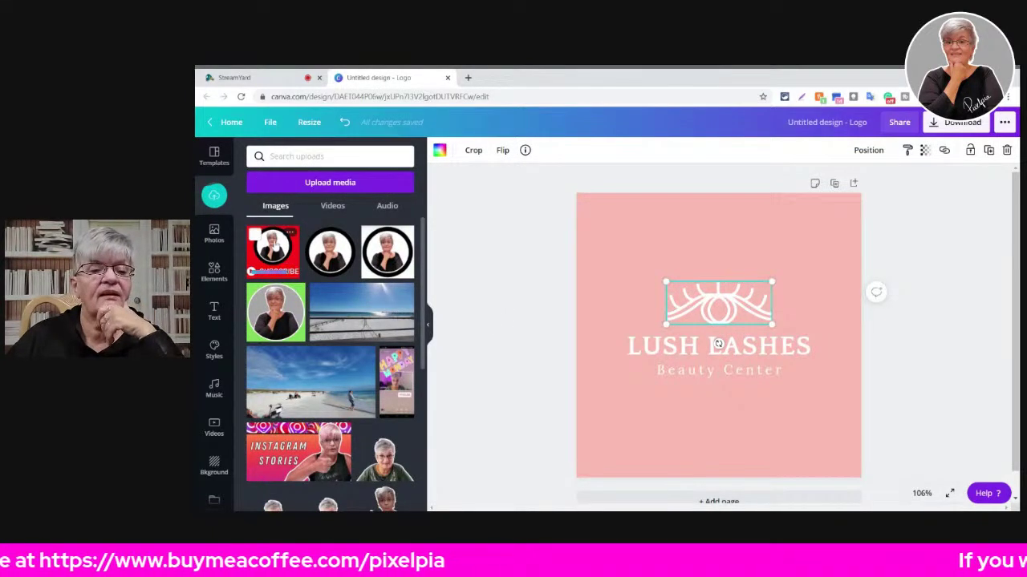
- Add the red SUBSCRIBE image above LUSH LASHES and shrink it beside the lash graphic
click(273, 253)
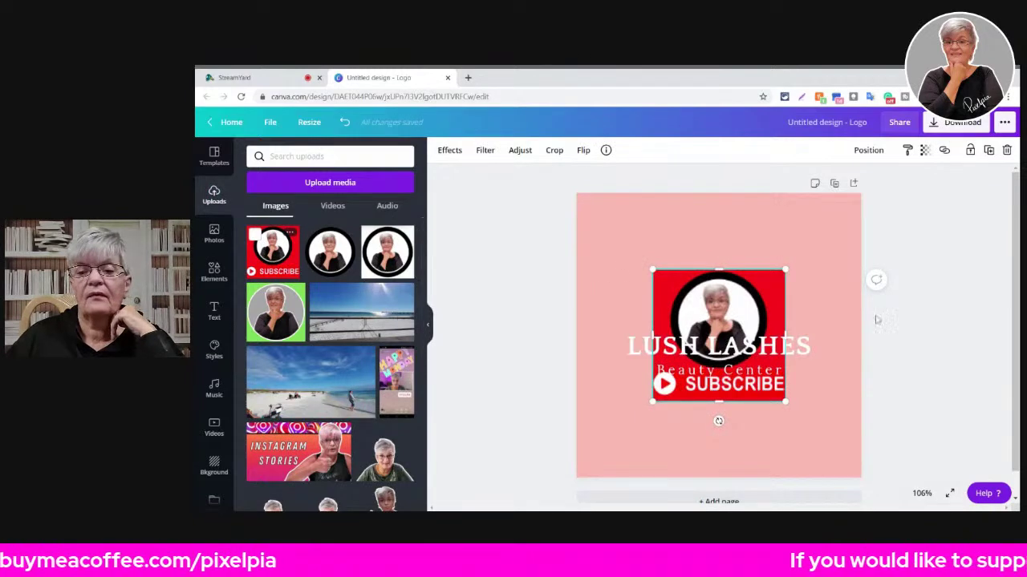
drag(738, 280, 724, 214)
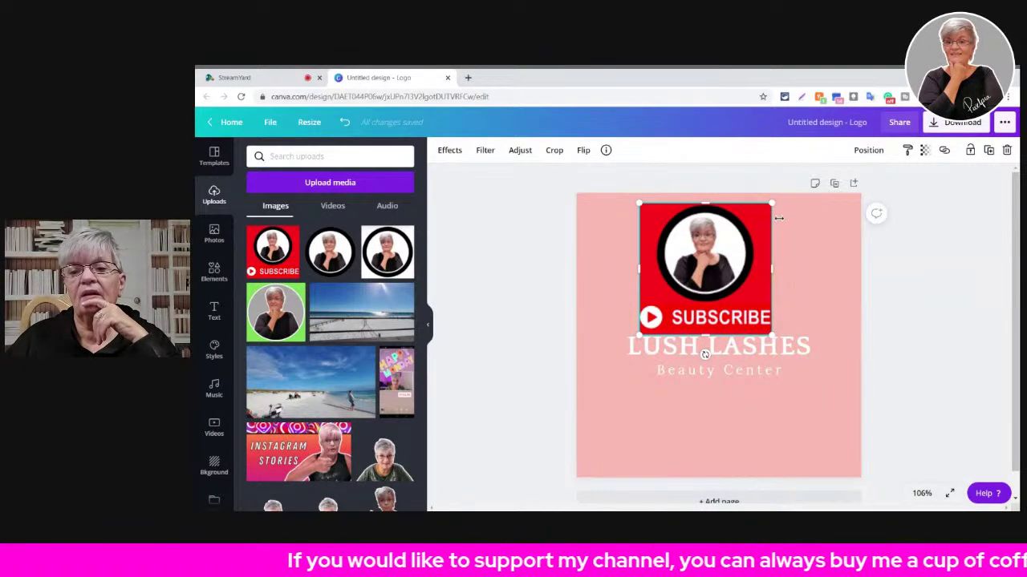
drag(778, 217, 692, 315)
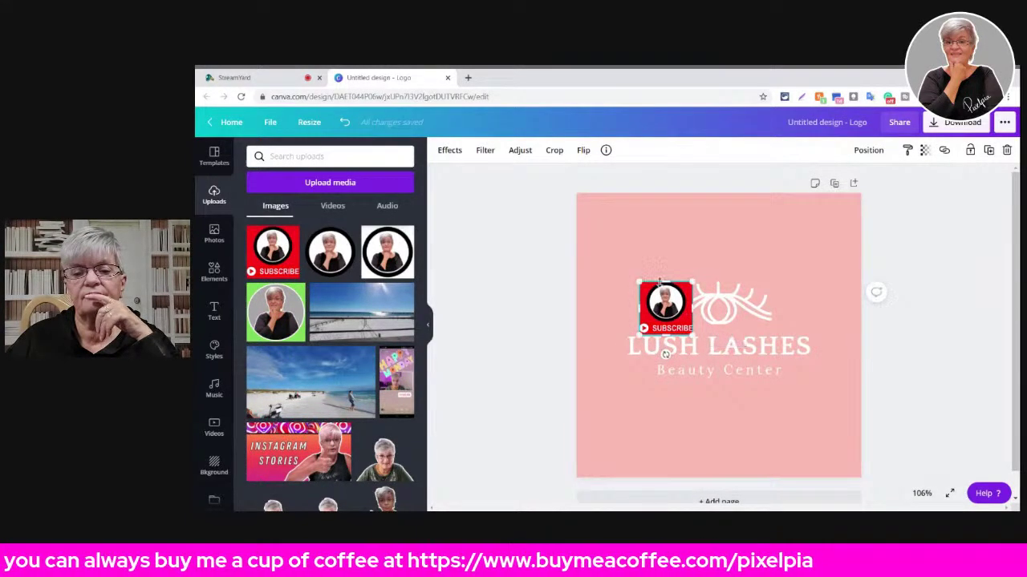
- Add the circular portrait photo, then delete the SUBSCRIBE image and the lash graphic
click(337, 258)
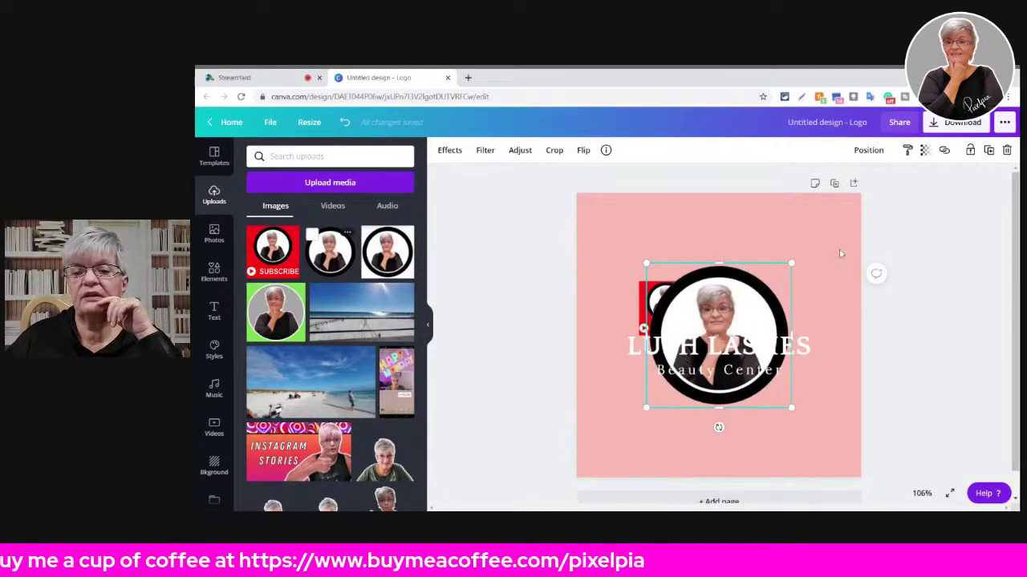
drag(792, 263, 711, 341)
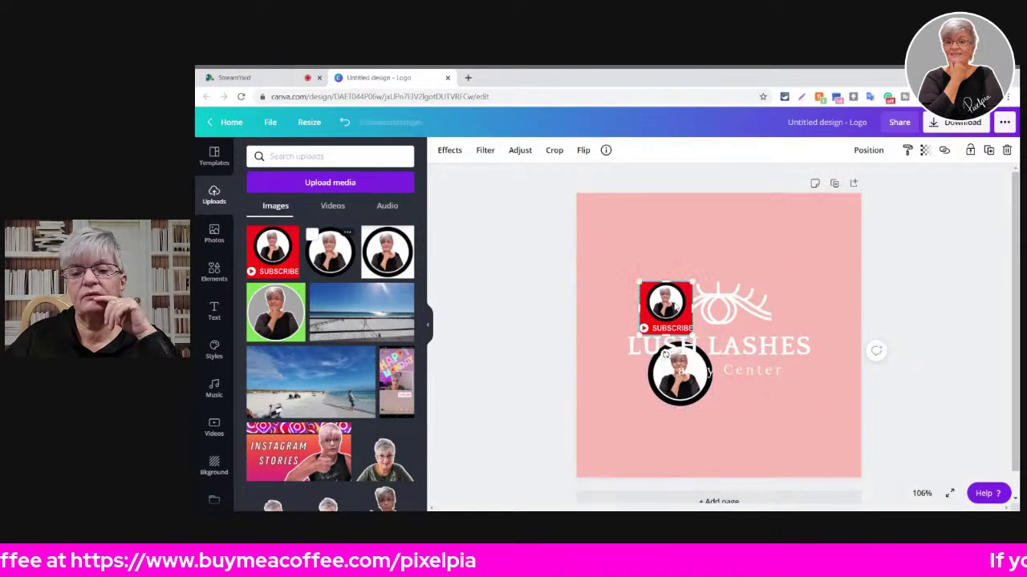
key(Delete)
click(713, 301)
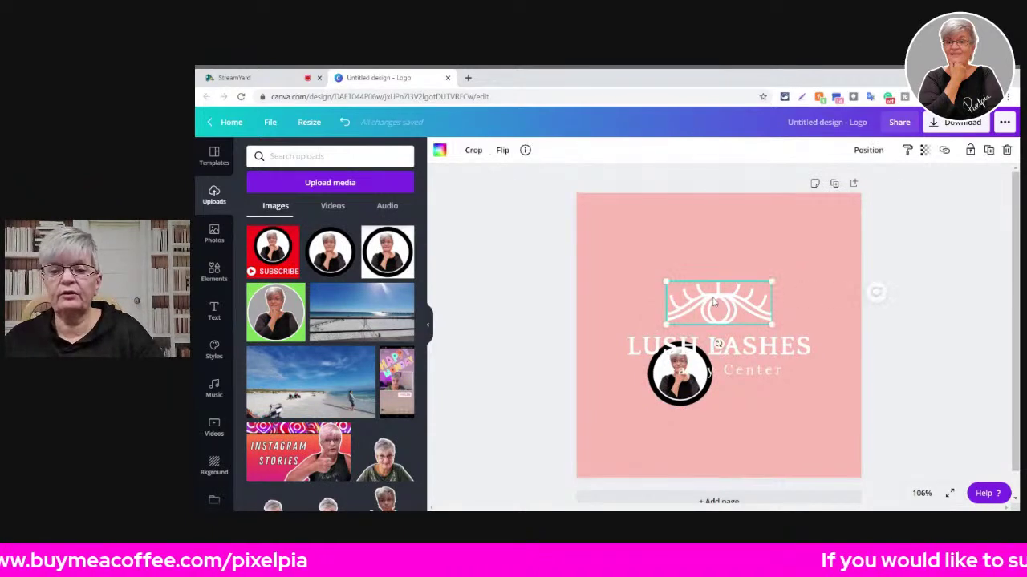
key(Delete)
- Move the circular portrait over the text and enlarge it until it nearly fills the pink page
drag(678, 384, 707, 310)
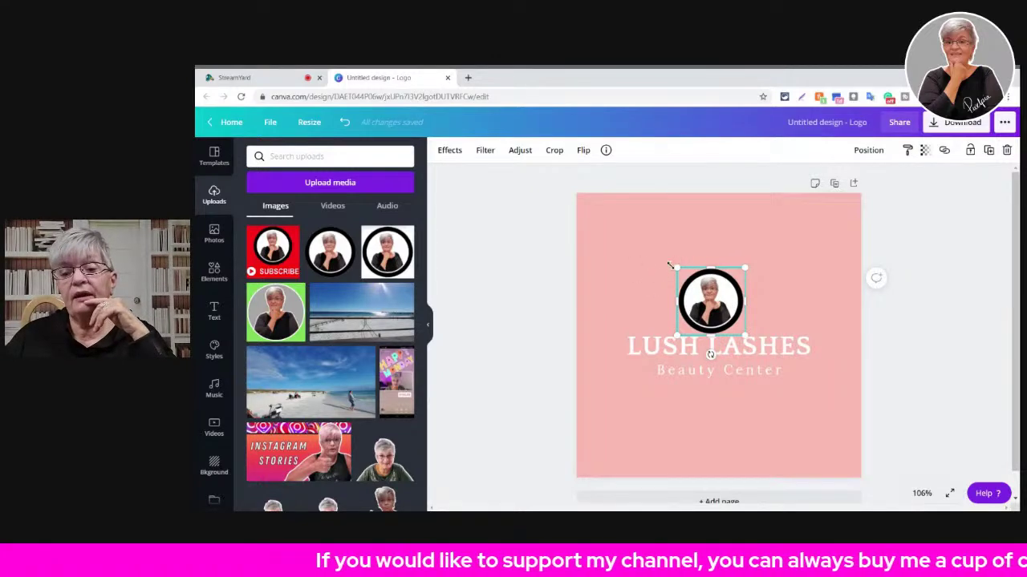
drag(678, 267, 595, 192)
drag(694, 265, 714, 375)
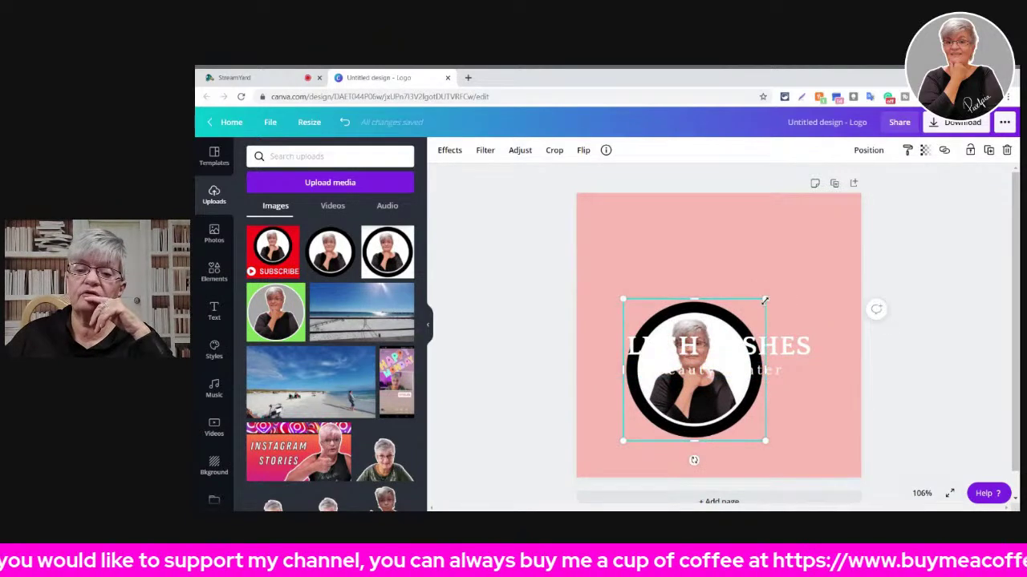
drag(763, 299, 869, 194)
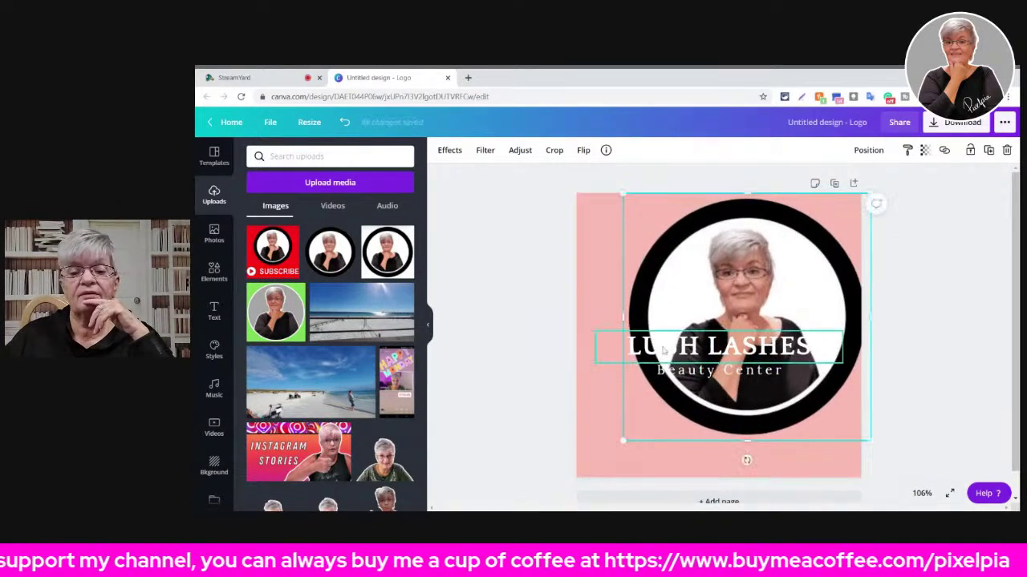
drag(620, 443, 579, 484)
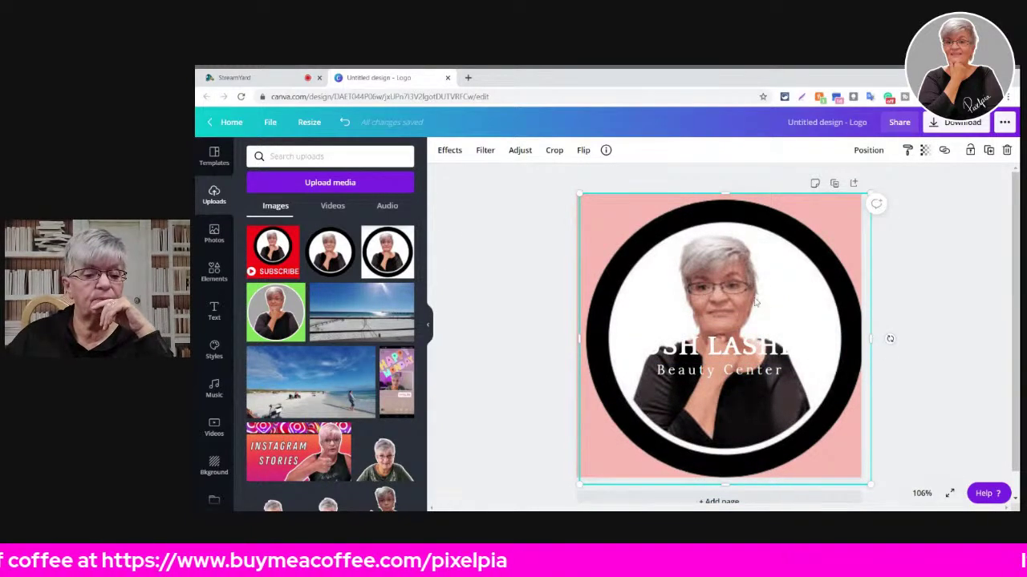
scroll(312, 333, down, 2)
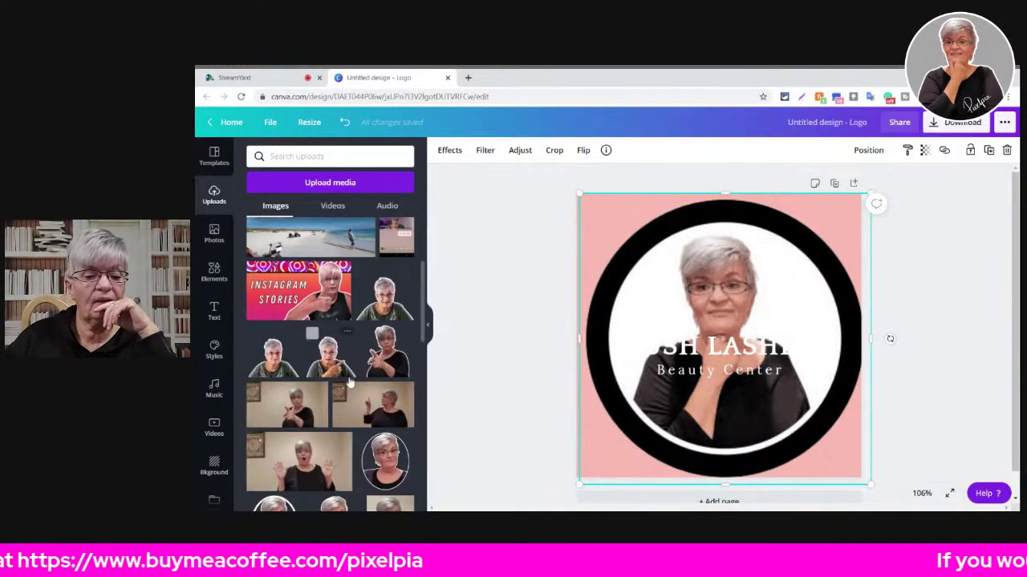
- Add the green-shirt portrait, delete the big circular frame, and move the cut-out lower right
click(398, 301)
click(832, 239)
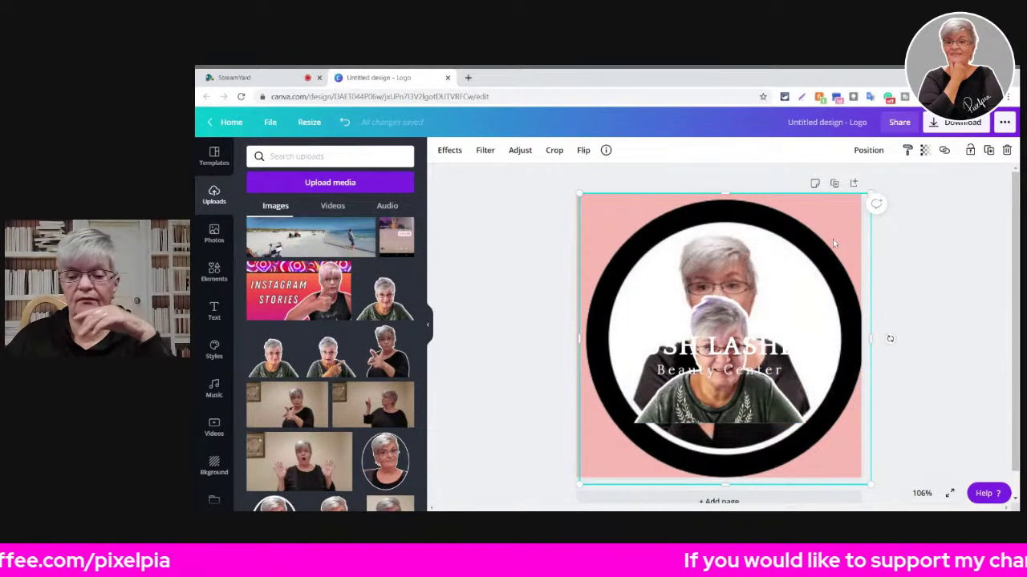
key(Delete)
click(686, 285)
drag(720, 401, 780, 455)
- Move LUSH LASHES to the top of the page with Beauty Center just beneath it
drag(636, 342, 632, 233)
click(691, 371)
drag(692, 371, 694, 269)
click(770, 418)
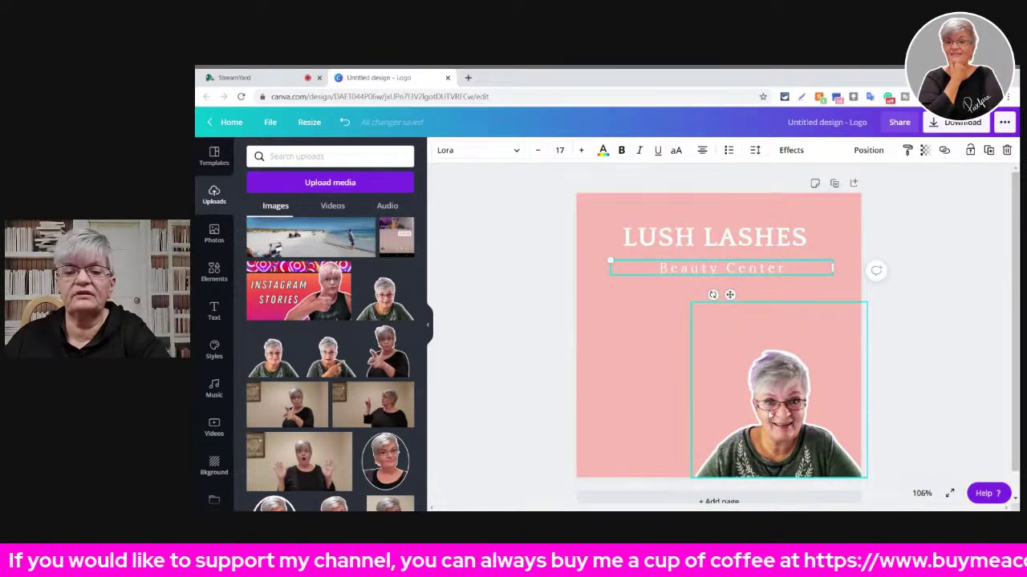
- Enlarge the portrait cut-out to fill the page and nudge it to centre
click(782, 407)
drag(691, 302, 569, 217)
click(939, 339)
click(774, 412)
drag(774, 413, 766, 419)
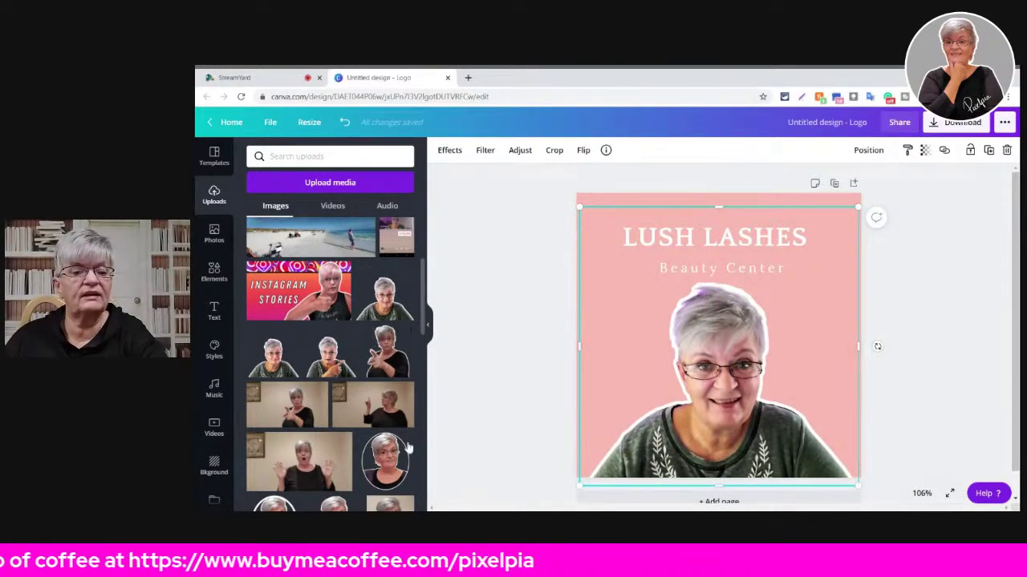
- Scroll through the Uploads and delete the portrait cut-out from the logo
scroll(387, 406, down, 3)
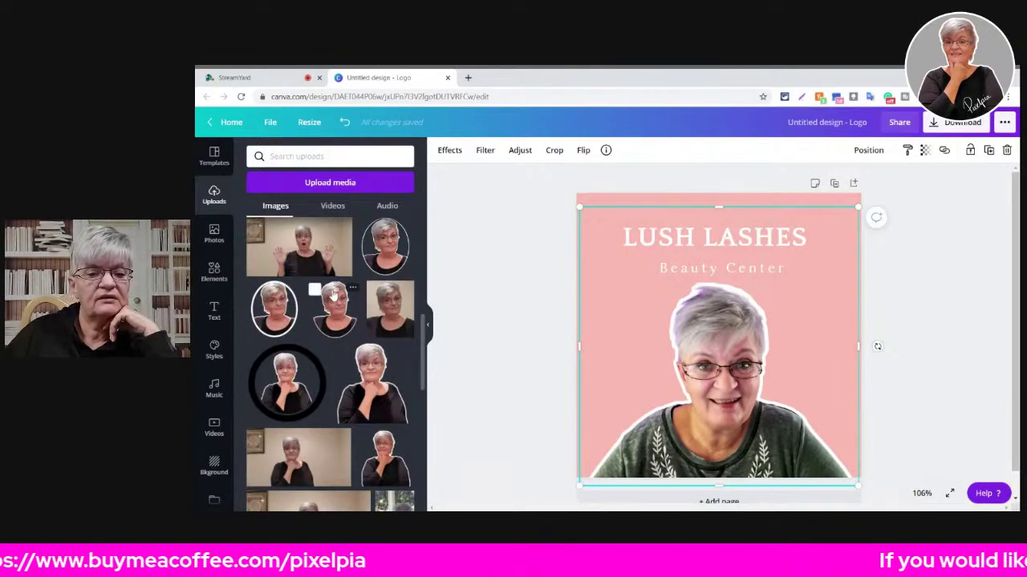
scroll(334, 295, down, 3)
scroll(333, 295, down, 10)
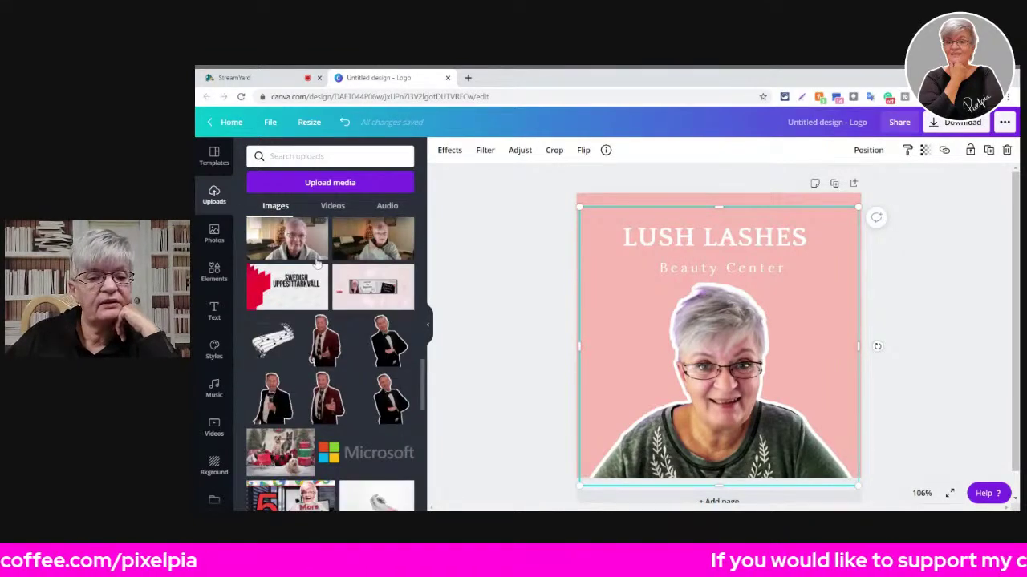
scroll(318, 263, down, 10)
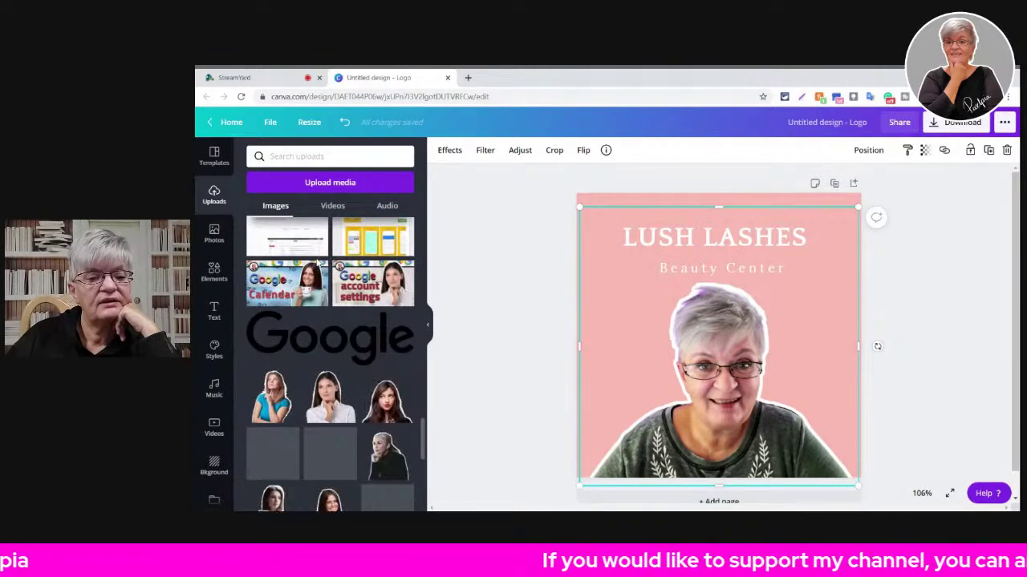
scroll(317, 265, down, 2)
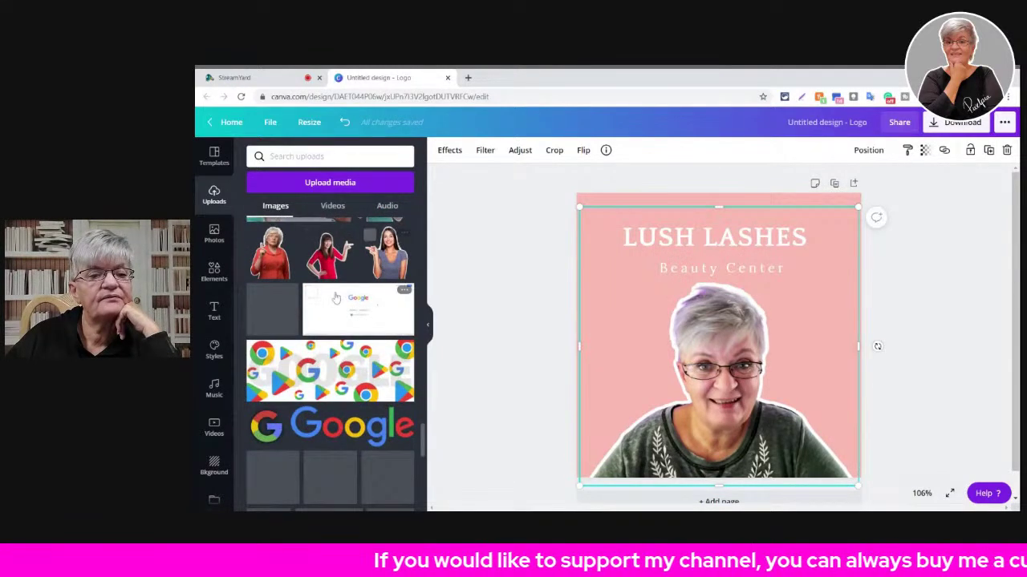
scroll(371, 251, down, 5)
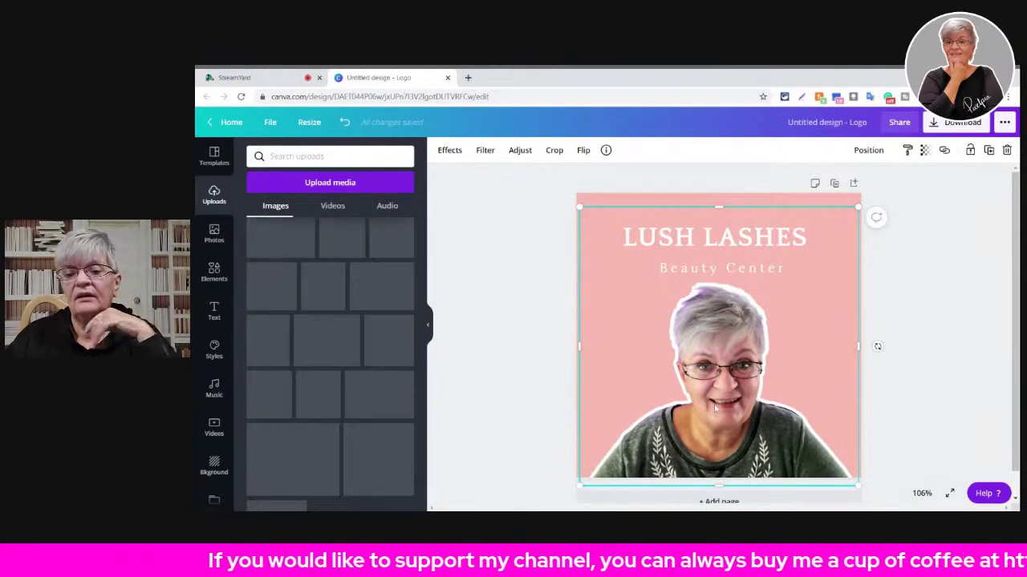
key(Delete)
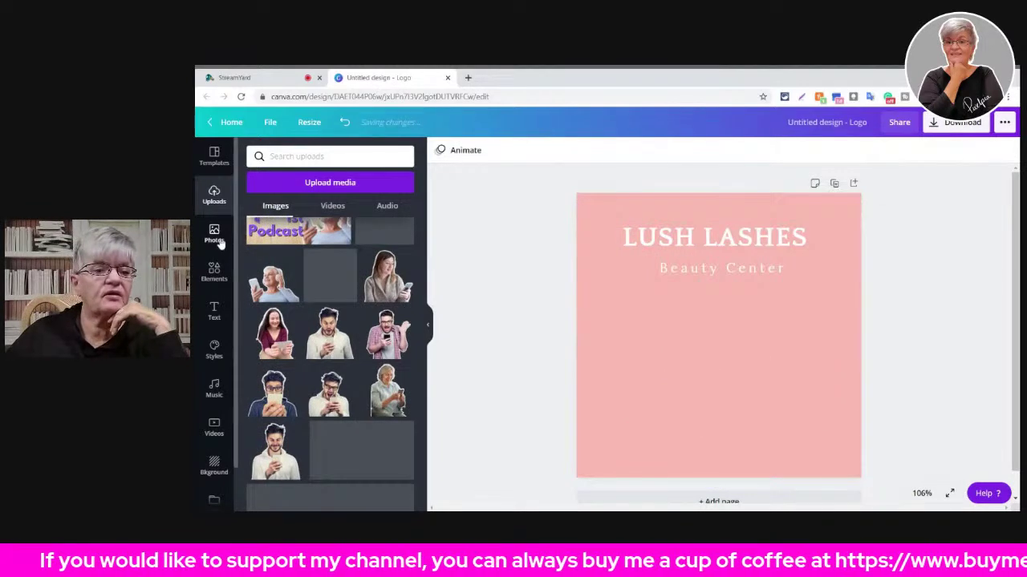
- Search the stock Photos library for 'eyes'
click(217, 238)
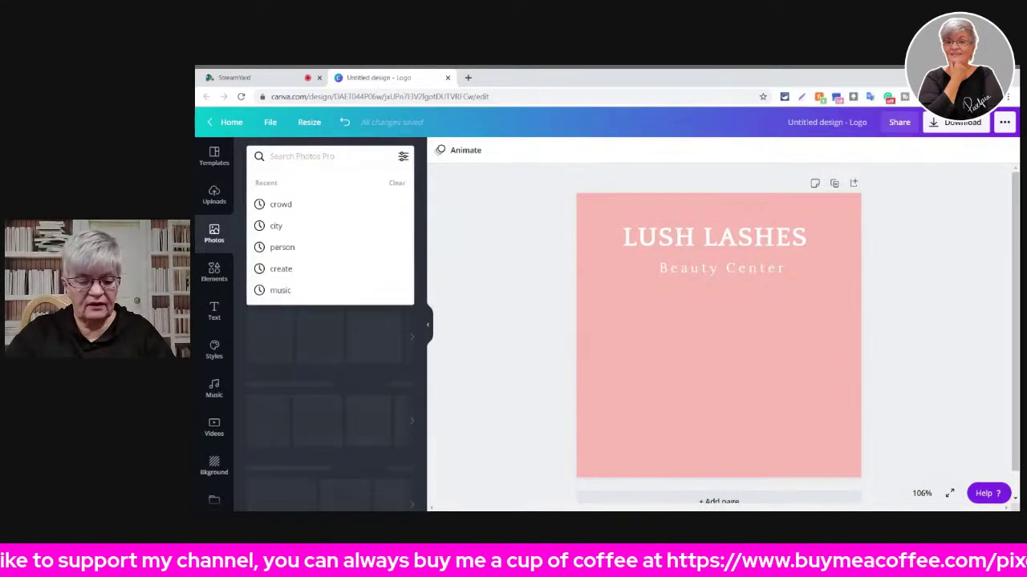
text(e)
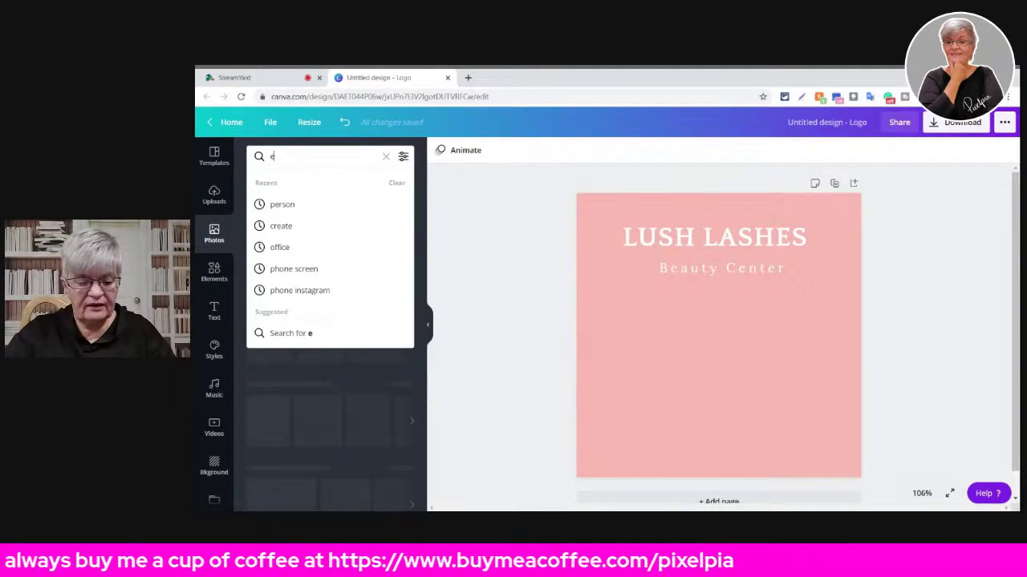
text(yes)
key(Return)
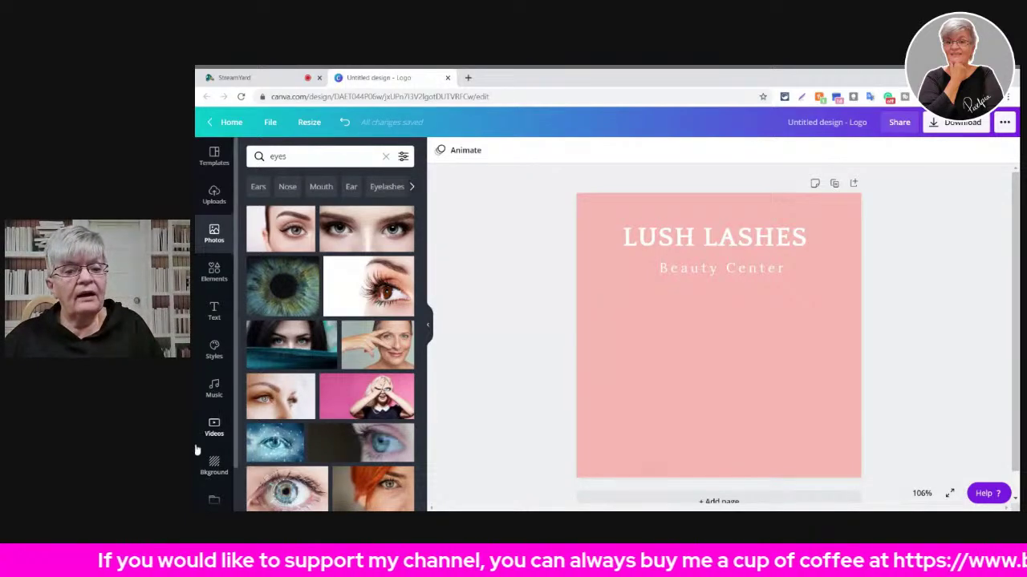
- Add the eyelash close-up photo to the logo and apply Background Remover to it
click(394, 296)
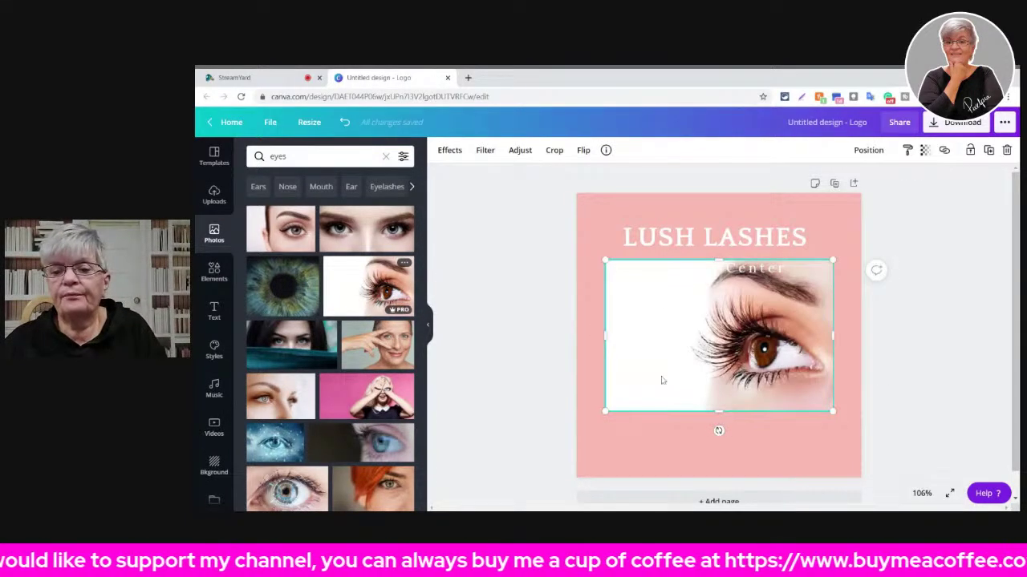
click(449, 150)
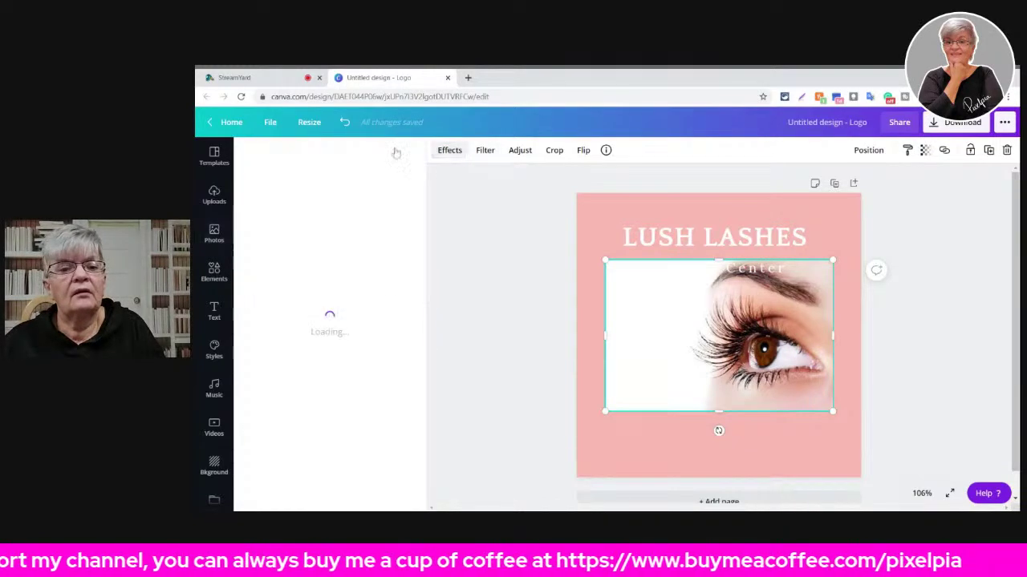
click(364, 190)
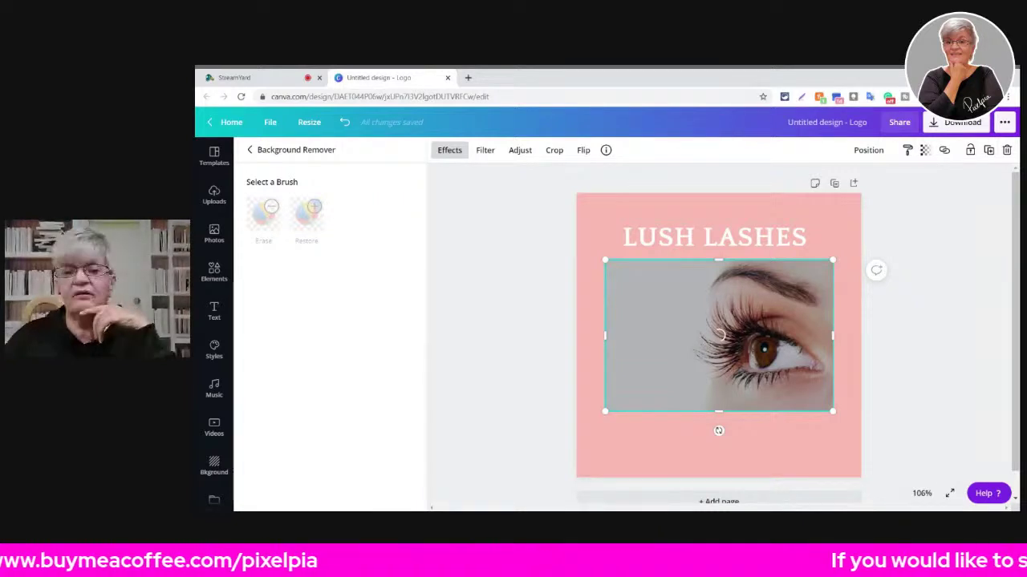
- Move the eye photo to the bottom-right, crop its empty left side, and enlarge it
drag(744, 342, 775, 409)
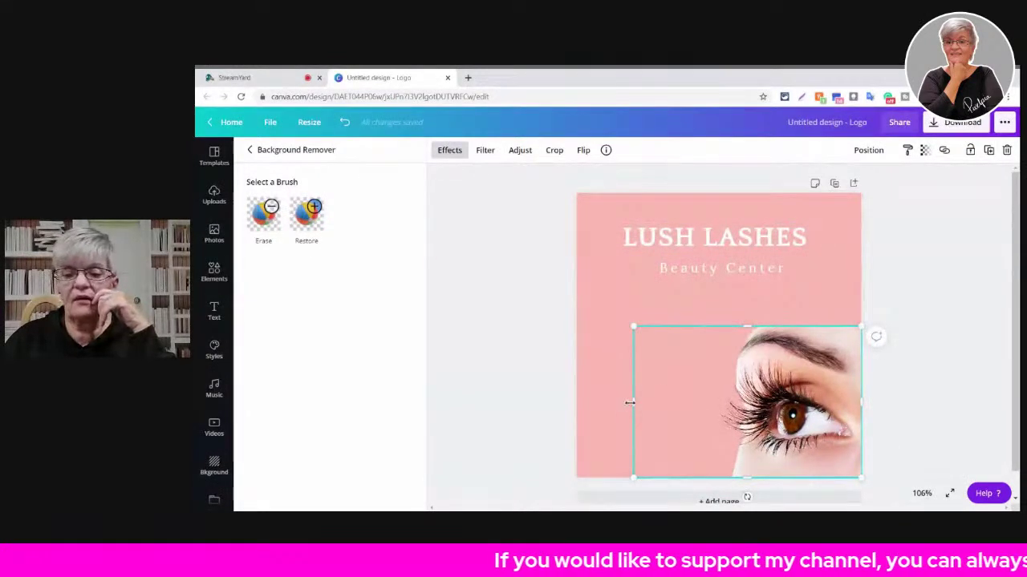
drag(627, 401, 706, 401)
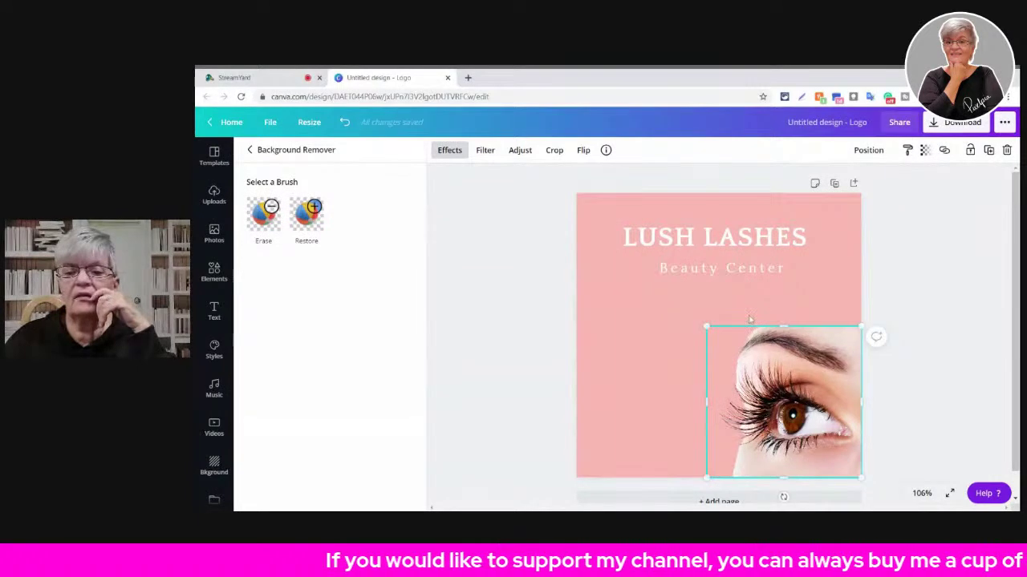
drag(707, 325, 478, 260)
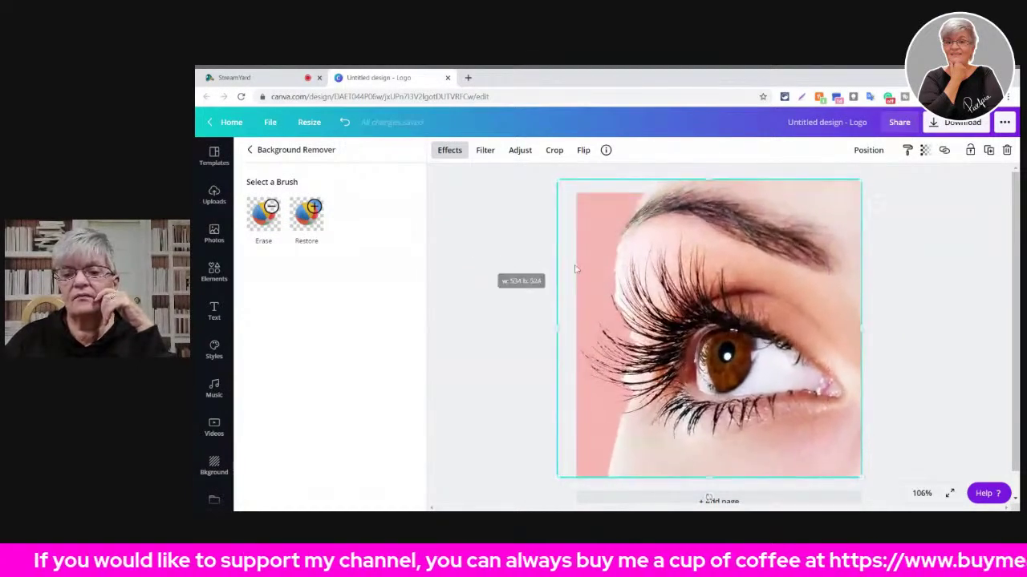
- Shift the eye photo down to reveal LUSH LASHES and bring it forward one layer
click(868, 150)
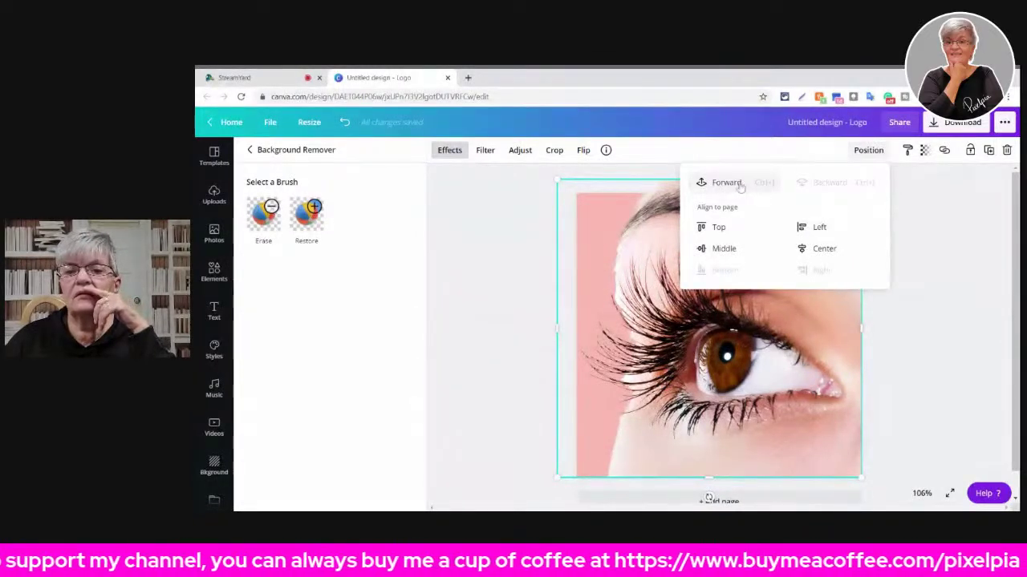
drag(796, 345, 816, 438)
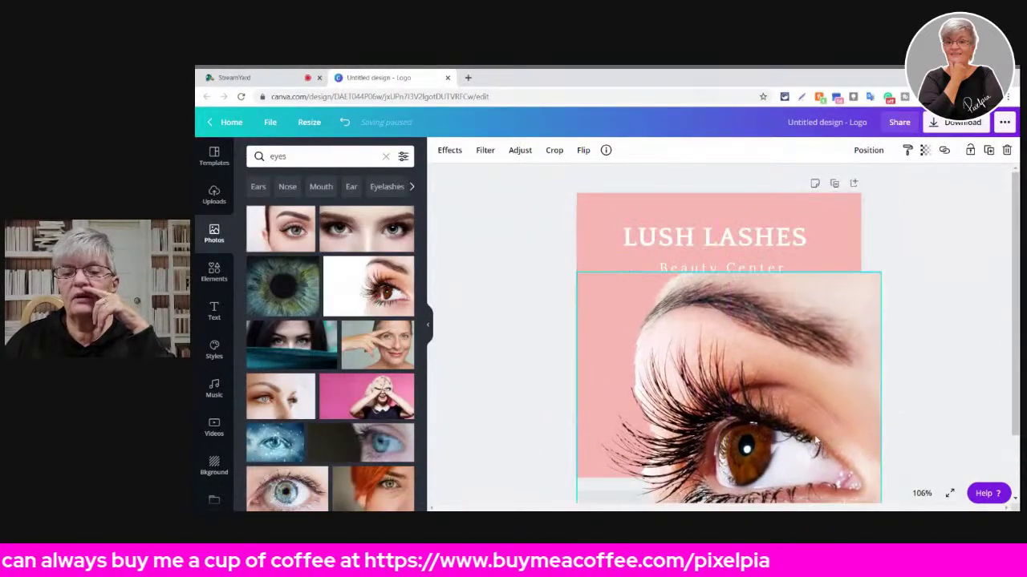
click(868, 150)
click(700, 185)
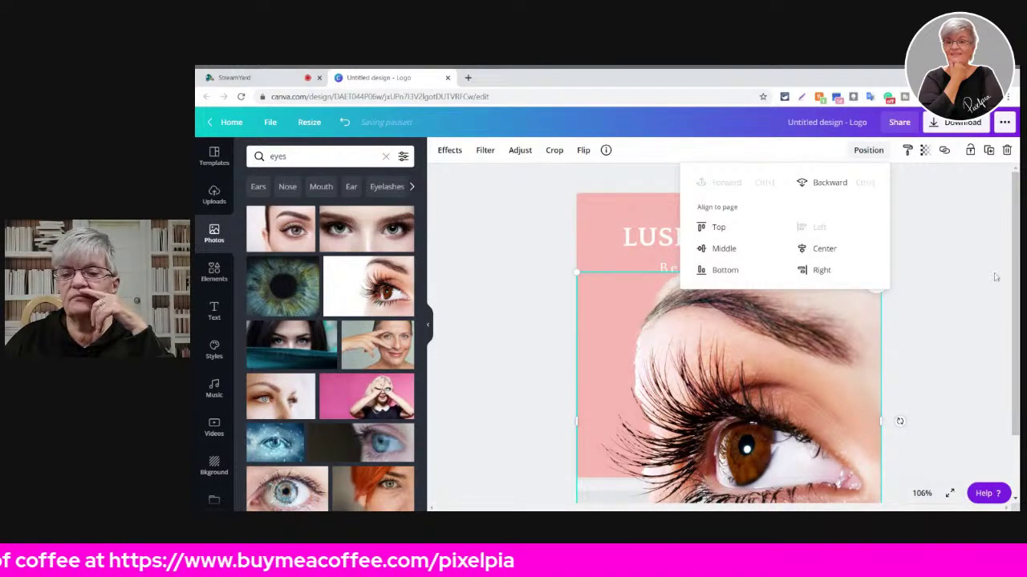
click(720, 245)
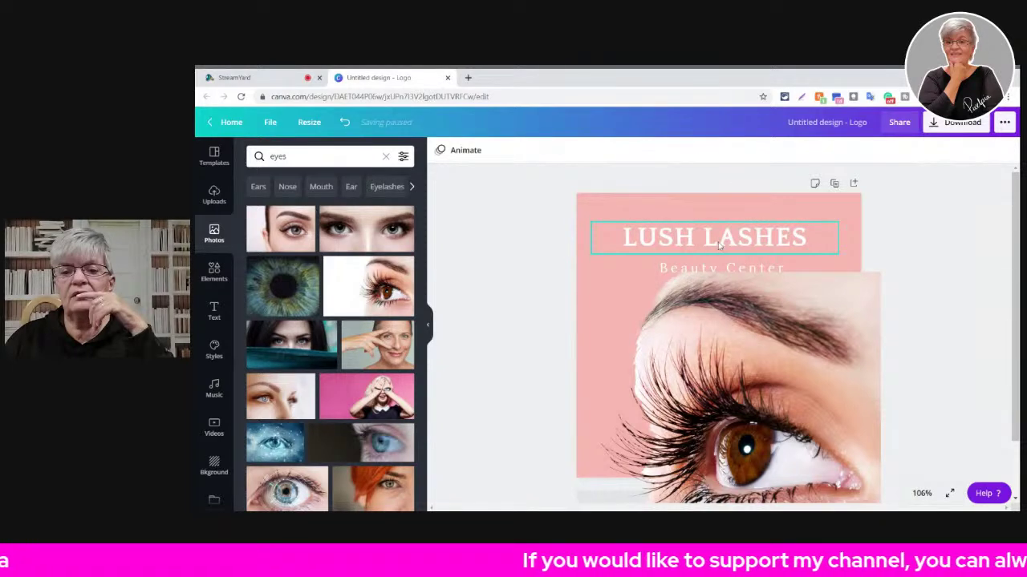
- Shrink the eye photo to the right side and move both text lines down onto it
click(775, 355)
drag(775, 356, 795, 380)
drag(908, 291, 799, 396)
drag(740, 436, 803, 336)
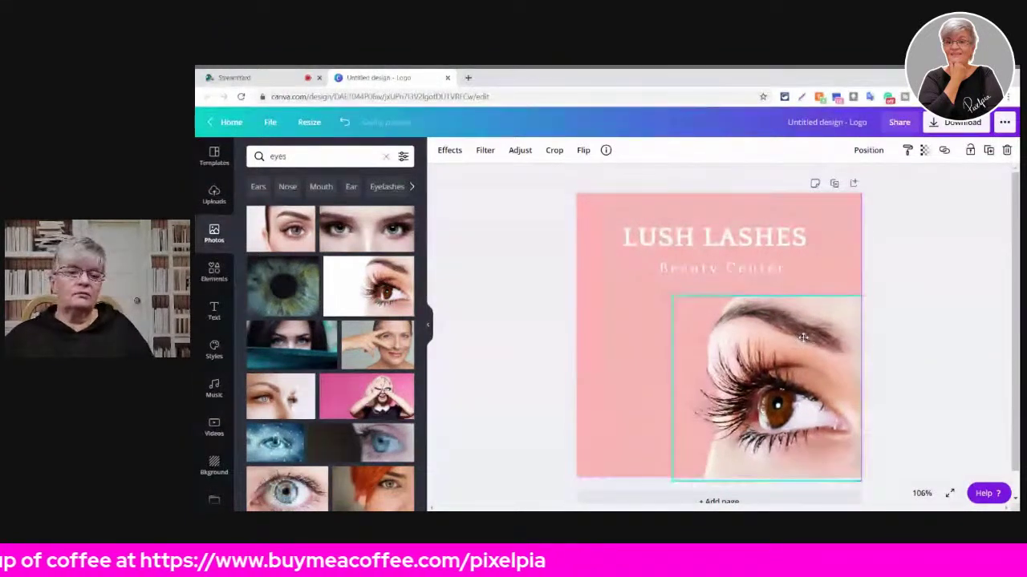
click(890, 329)
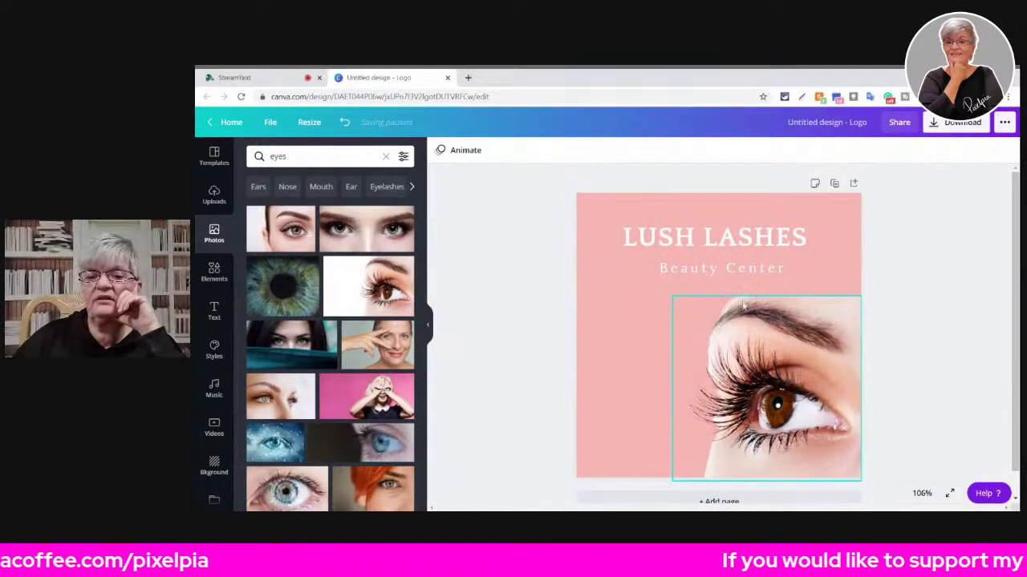
drag(705, 226, 699, 374)
drag(716, 260, 698, 410)
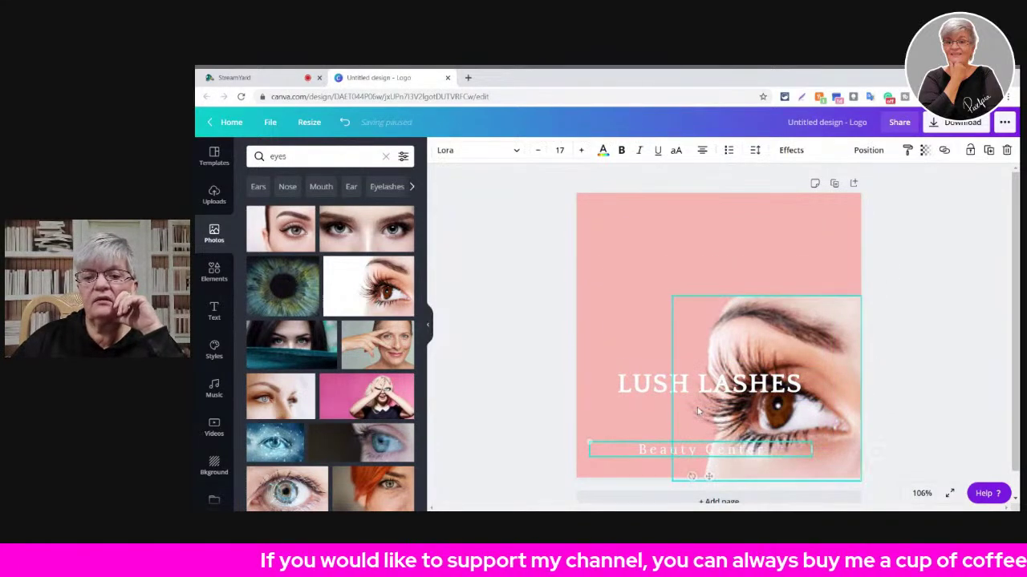
- Enlarge the eye photo to fill the page, with LUSH LASHES at the top and Beauty Center at the bottom
click(762, 325)
drag(653, 286, 556, 210)
drag(712, 375, 695, 213)
drag(696, 453, 724, 465)
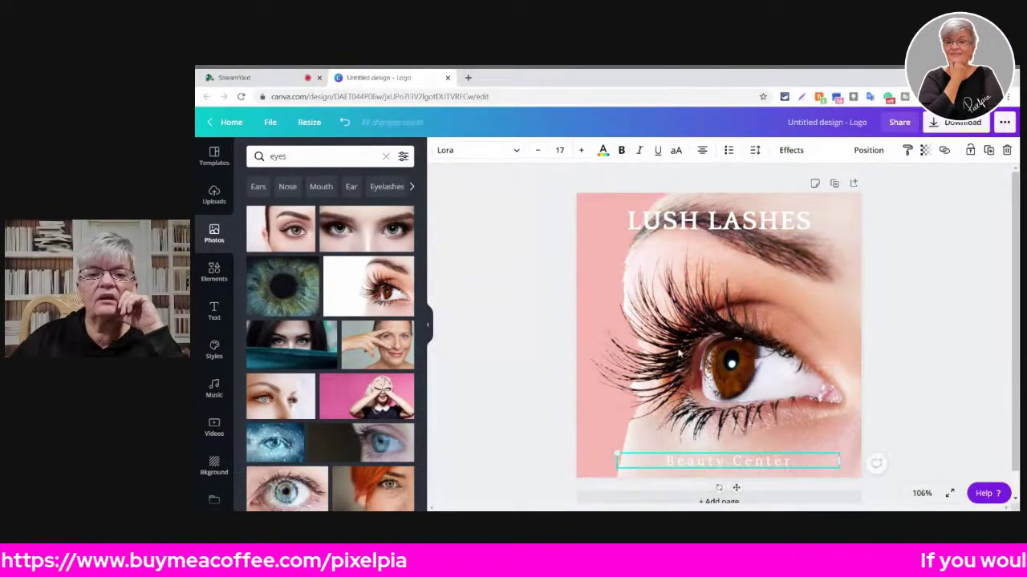
click(717, 221)
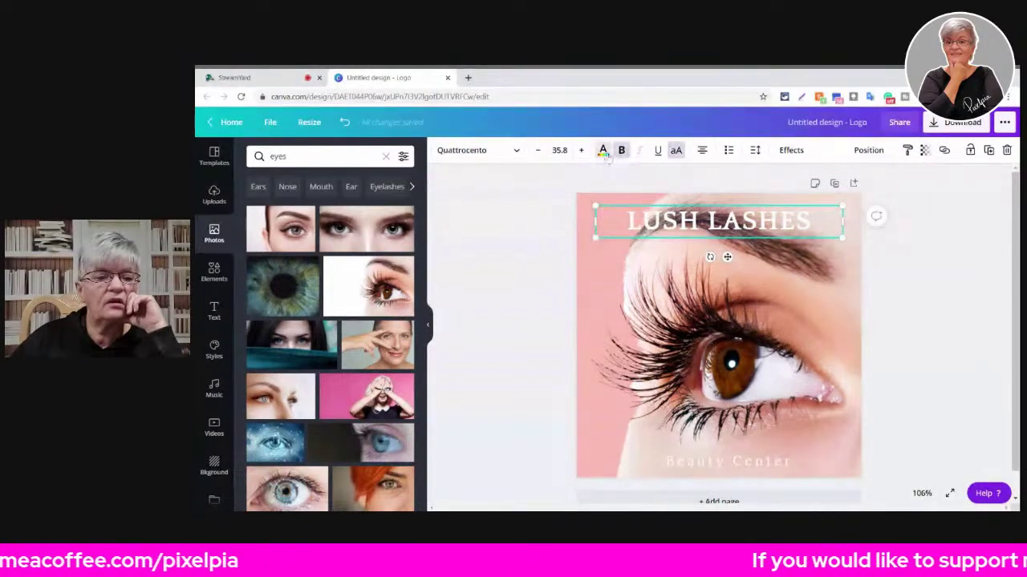
- Try black, teal and light green on the LUSH LASHES title, settling on red
click(603, 150)
click(258, 313)
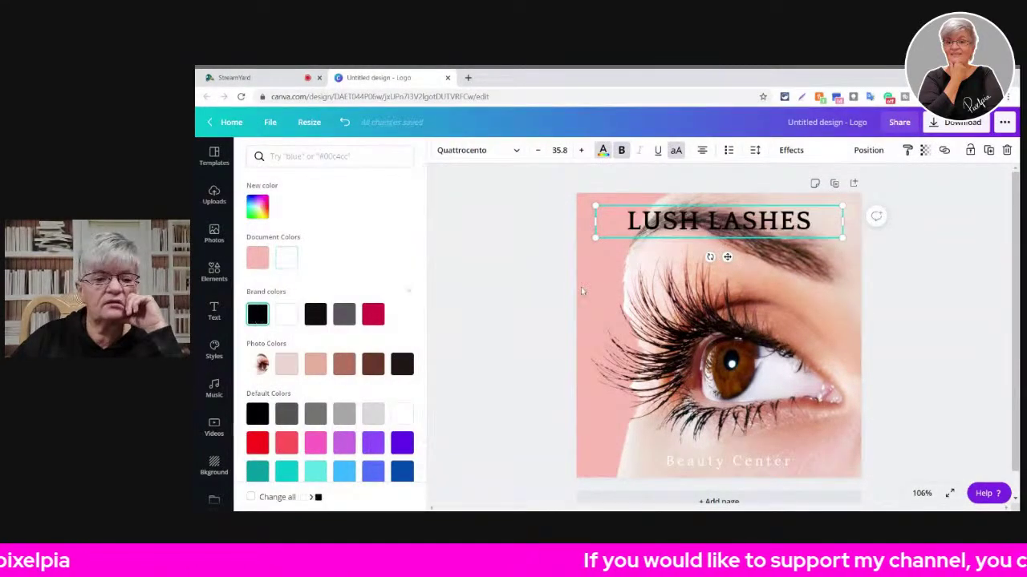
click(265, 447)
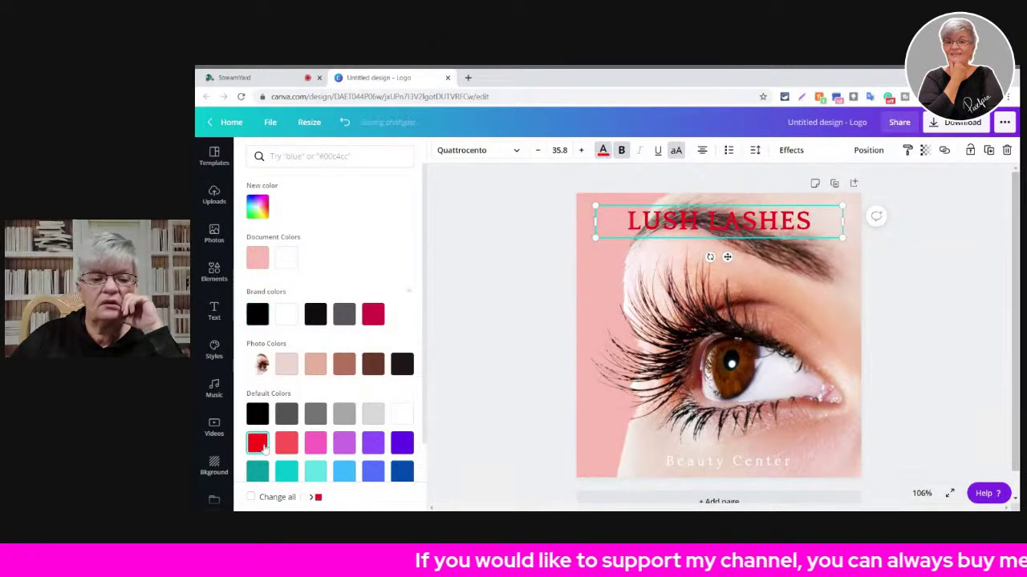
click(315, 473)
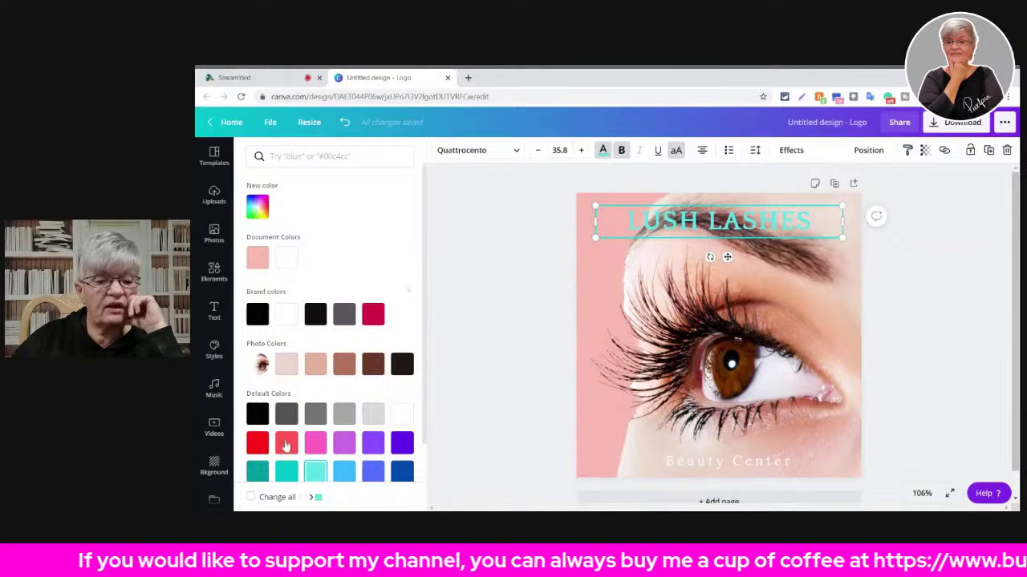
click(264, 473)
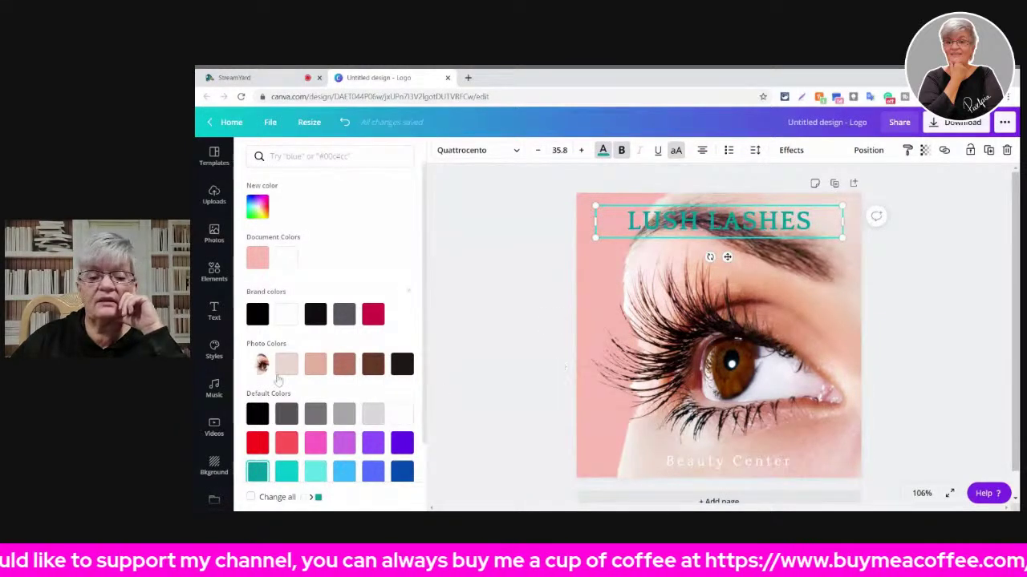
scroll(265, 475, down, 2)
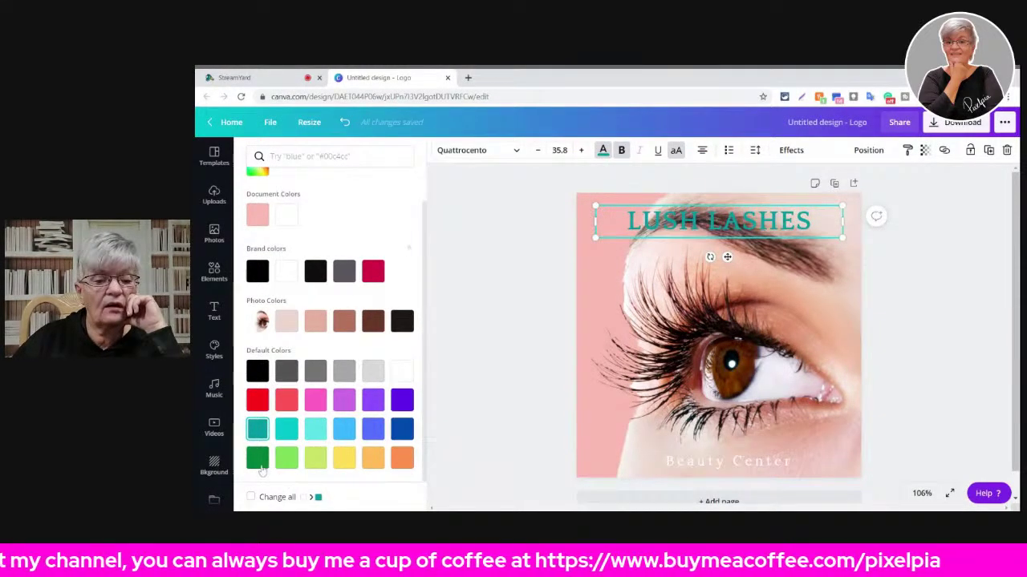
click(287, 458)
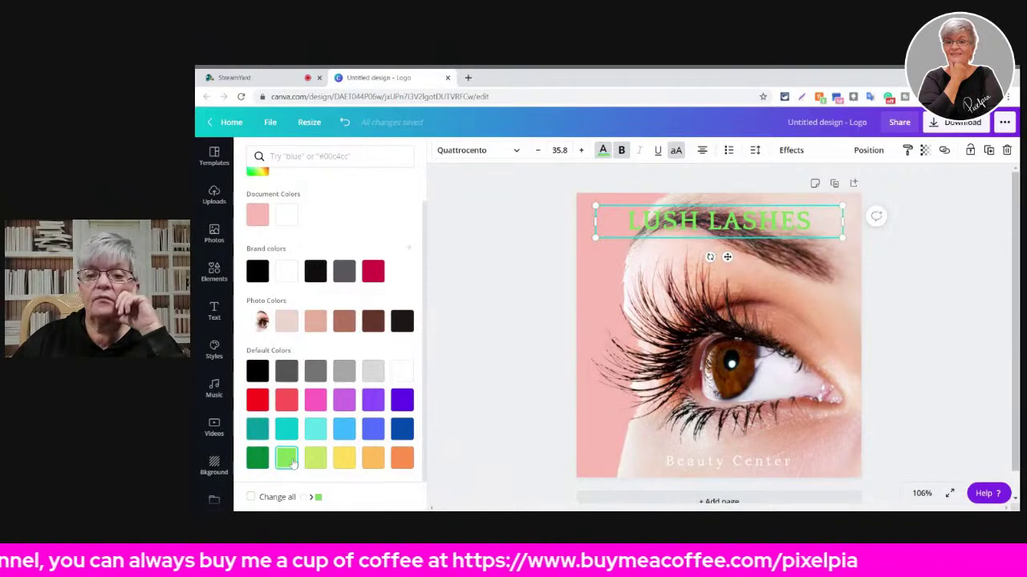
click(264, 399)
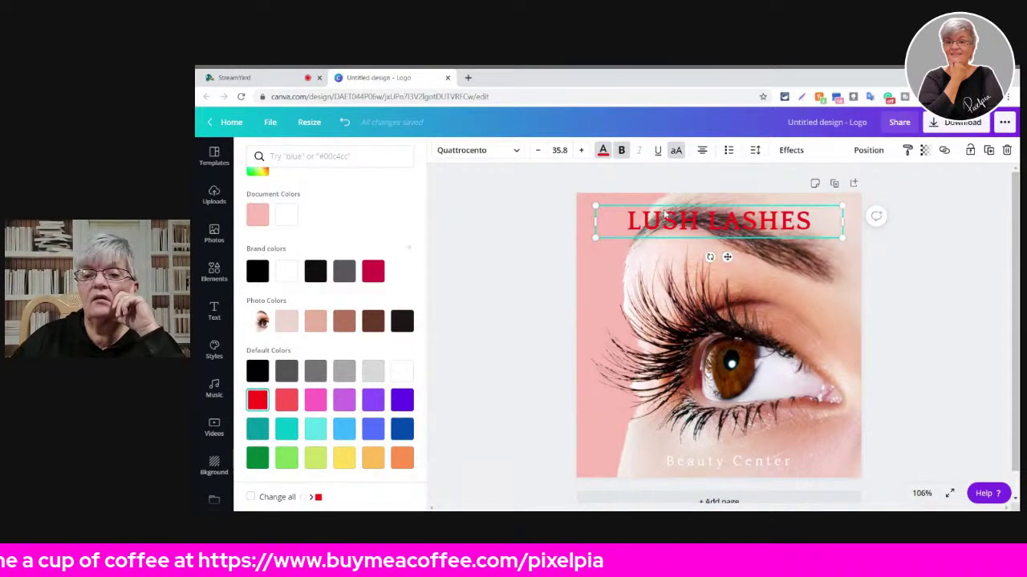
click(726, 251)
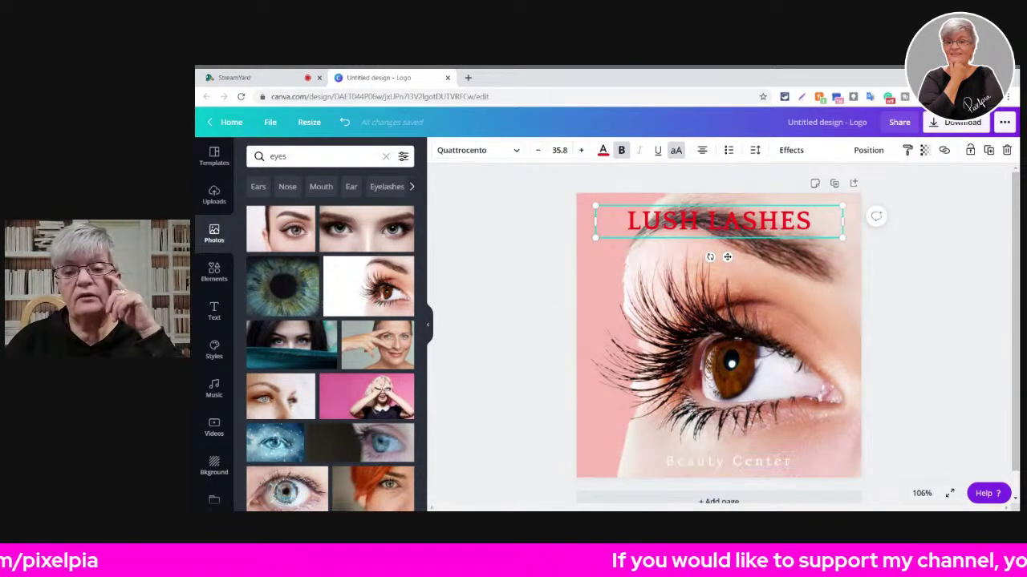
- Add a square from Elements and flatten it into a thin bar across the title
click(214, 271)
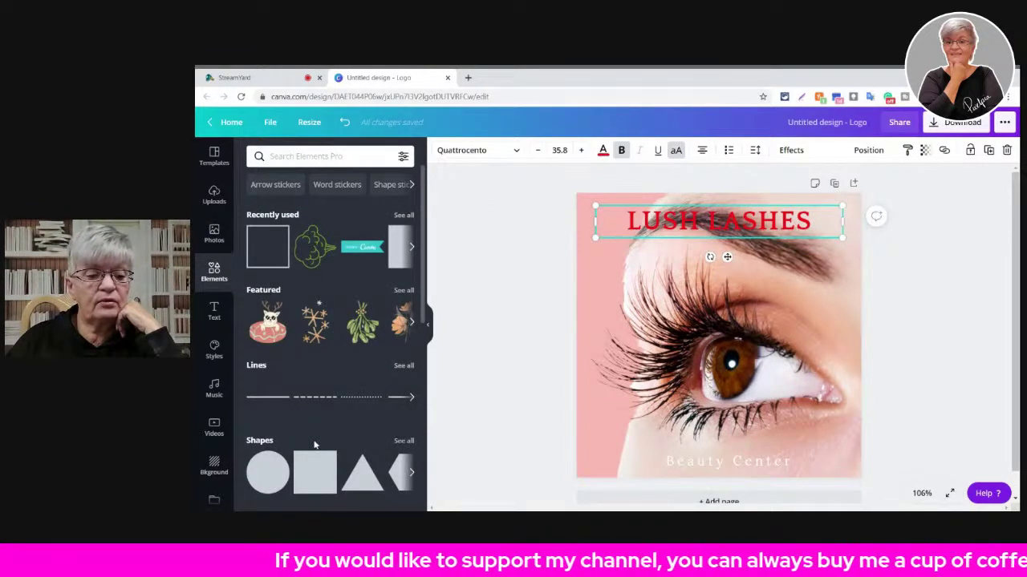
click(314, 470)
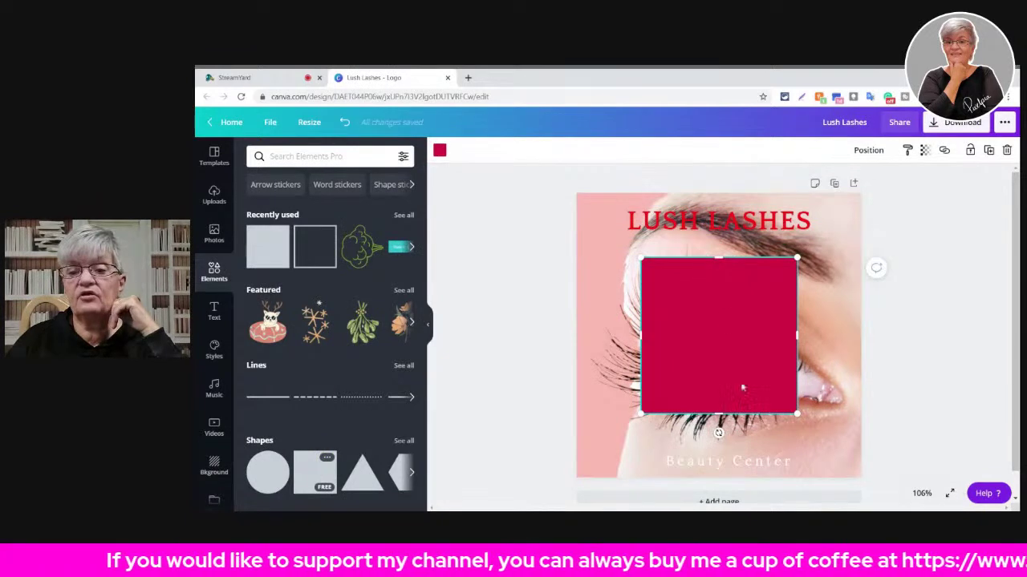
drag(719, 413, 707, 224)
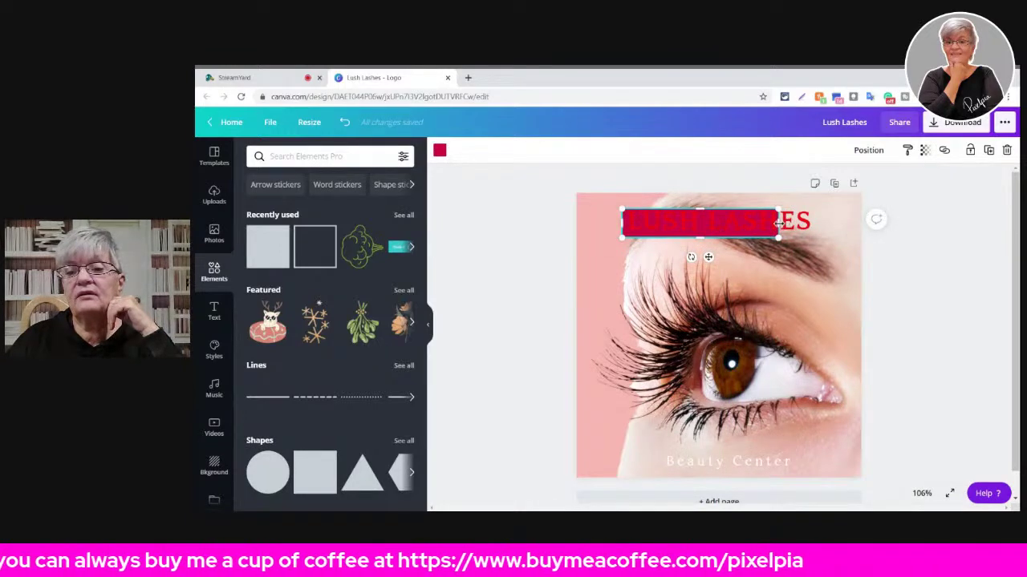
drag(777, 223, 811, 223)
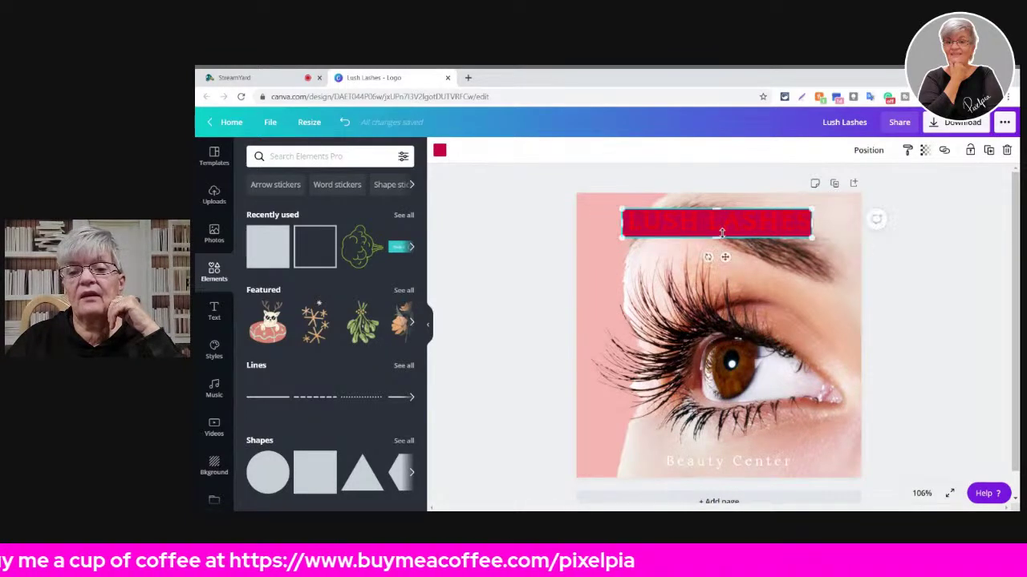
drag(715, 239, 715, 234)
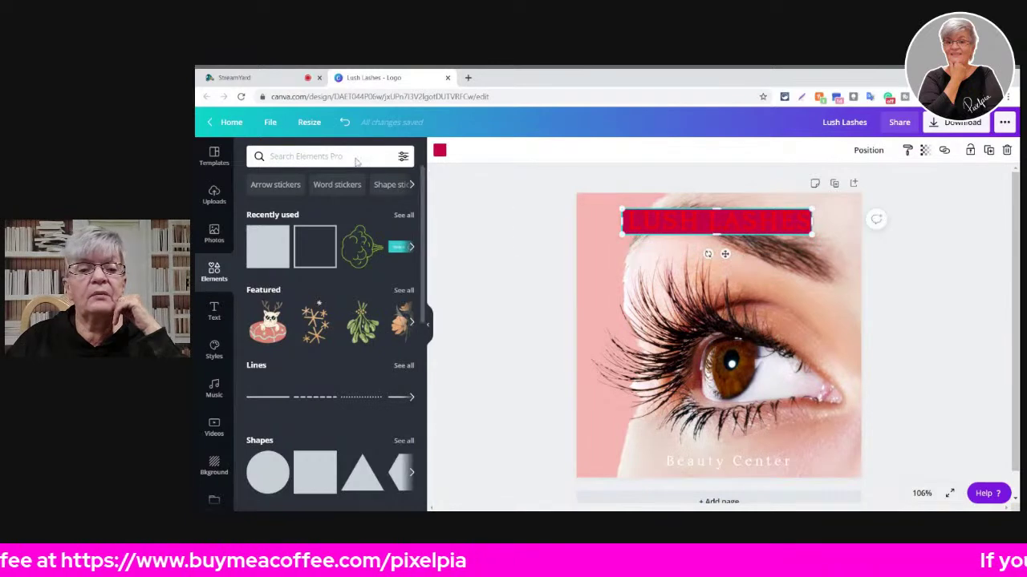
- Make the bar white with transparency set to 51
click(438, 150)
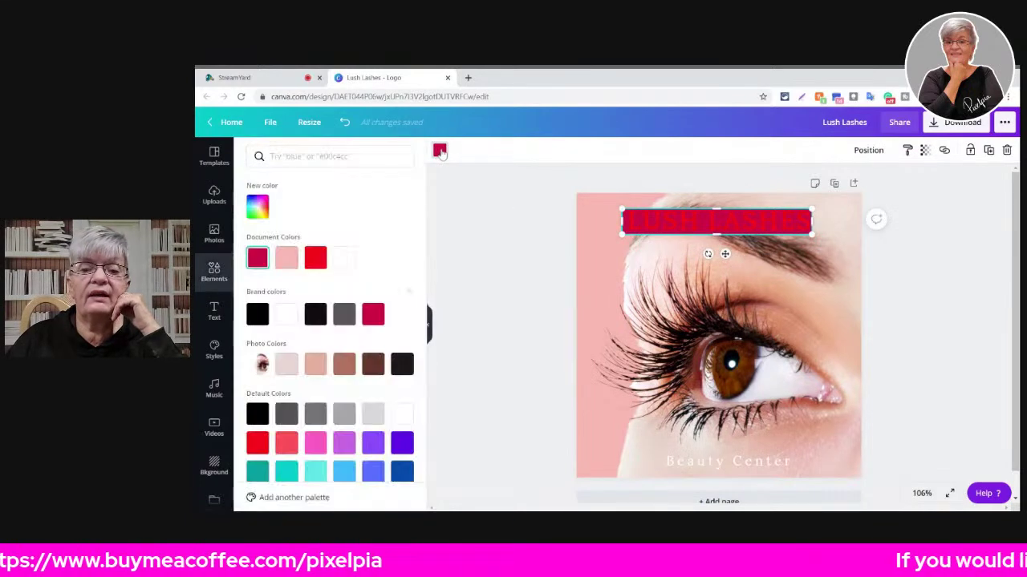
click(344, 257)
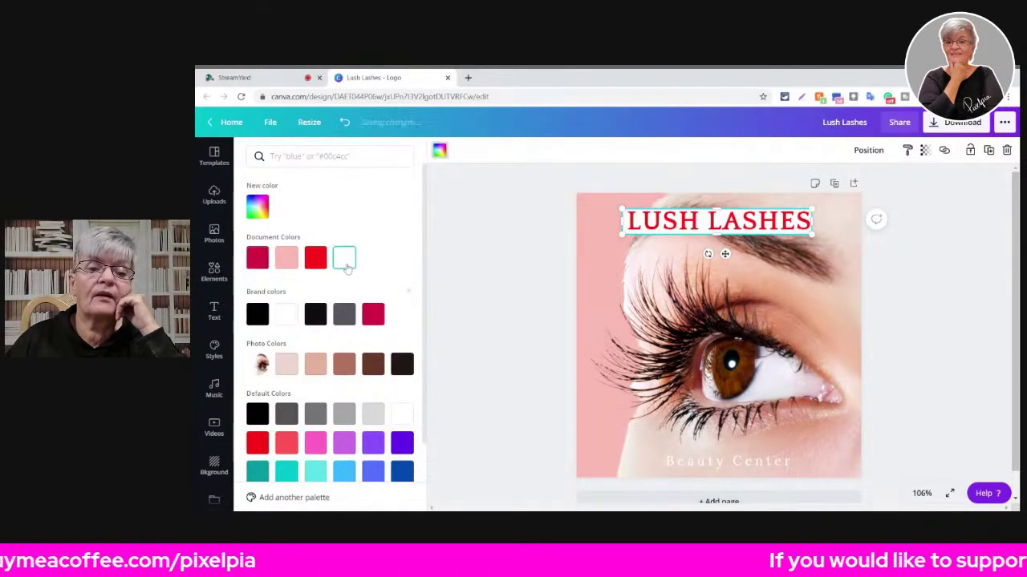
click(924, 150)
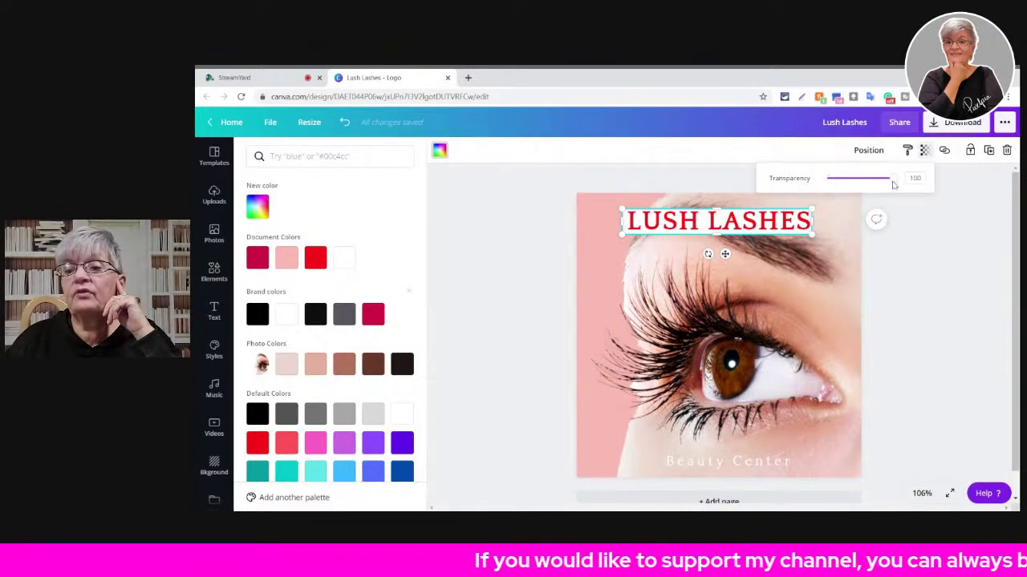
drag(893, 184, 849, 186)
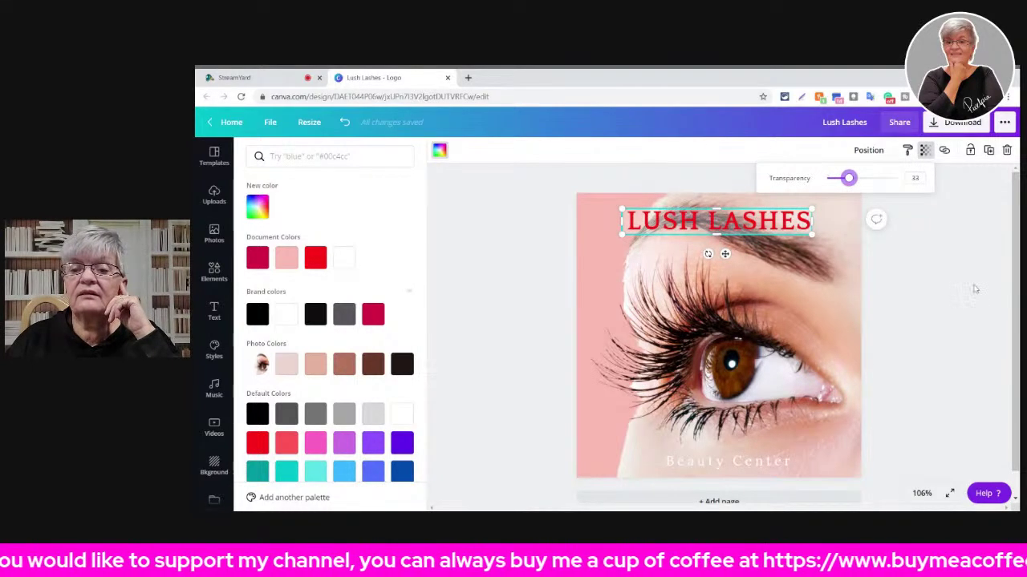
drag(848, 180, 861, 182)
click(945, 352)
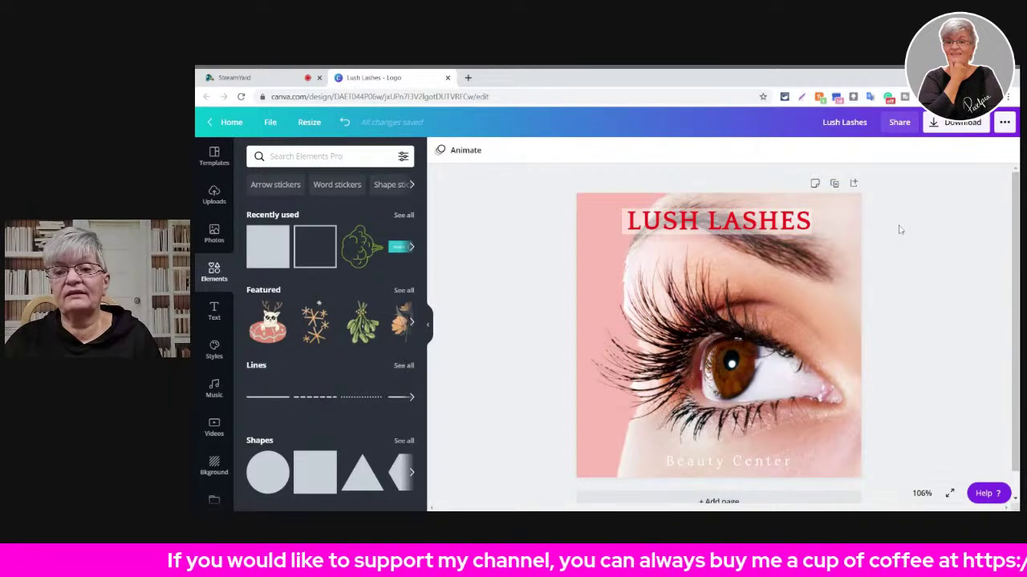
- Select the LUSH LASHES title and move it lower on the canvas
click(766, 218)
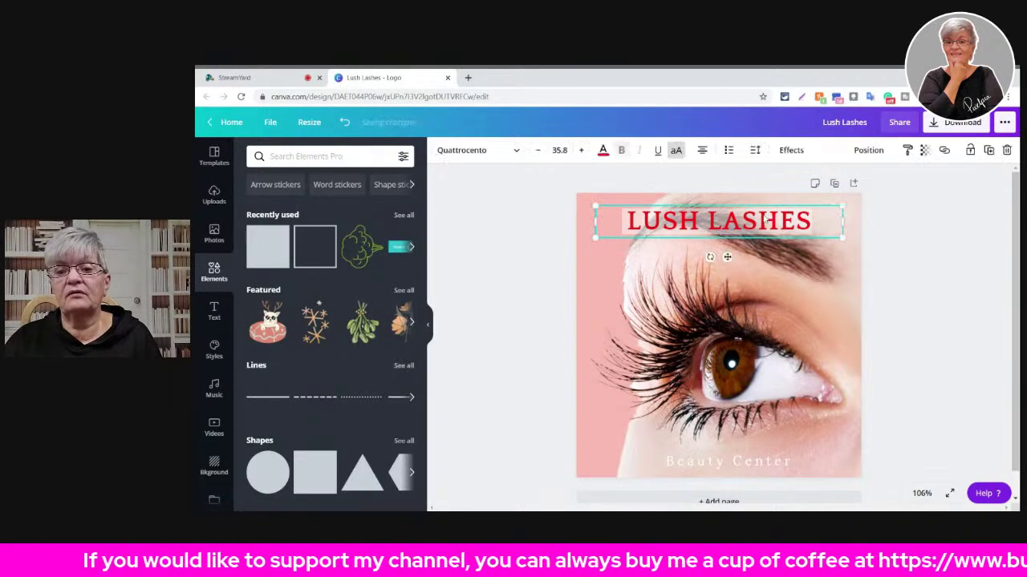
click(940, 310)
click(714, 223)
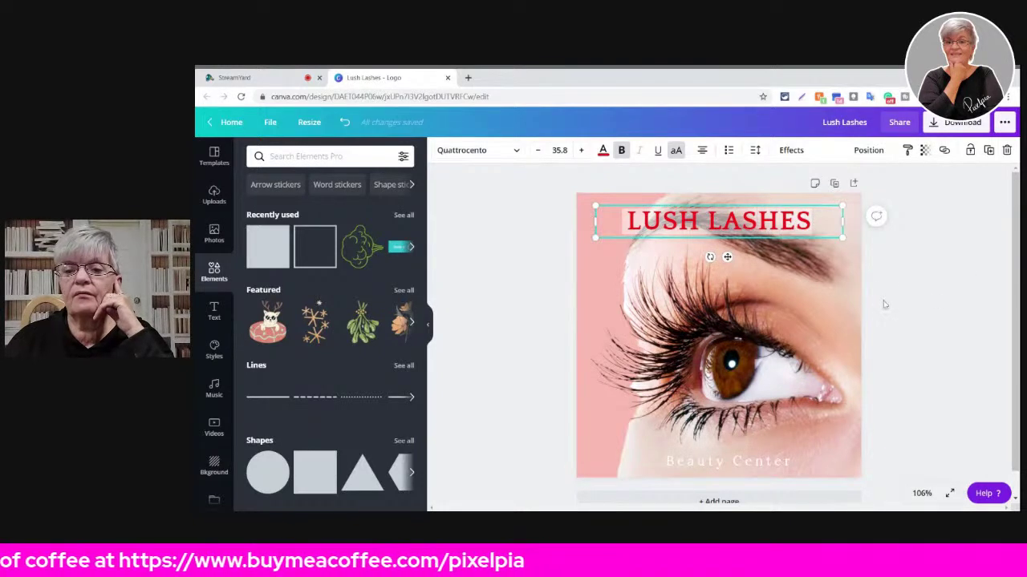
drag(728, 257, 737, 286)
- Lower the white band's transparency to 43 and move the title back up into the band
click(737, 226)
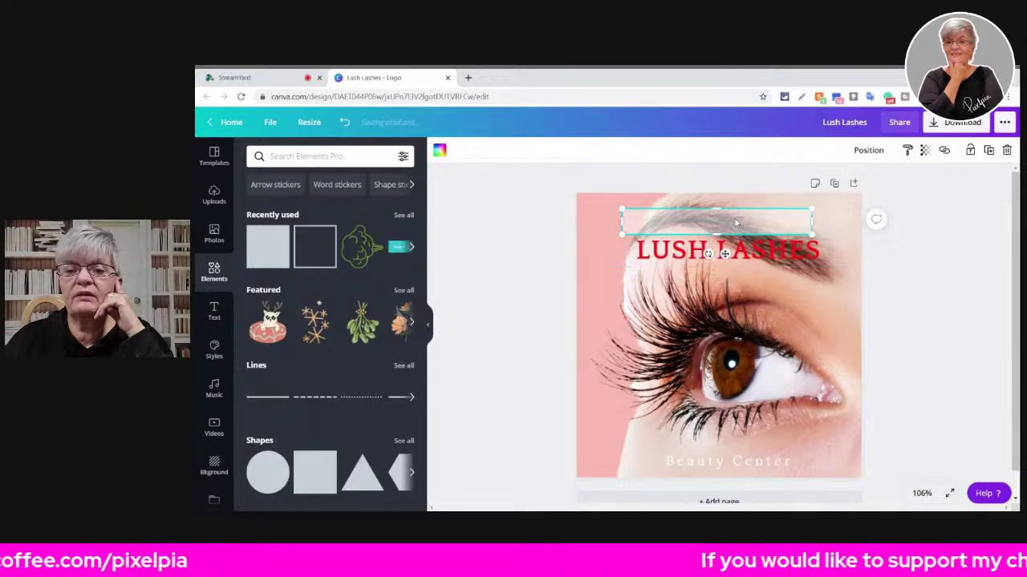
click(925, 151)
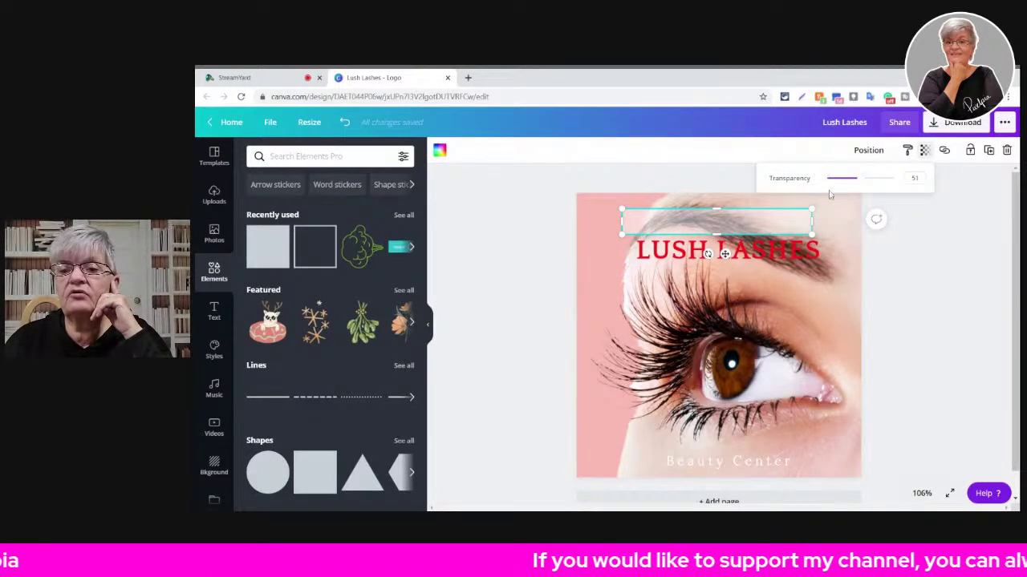
drag(864, 183, 857, 185)
drag(760, 257, 751, 231)
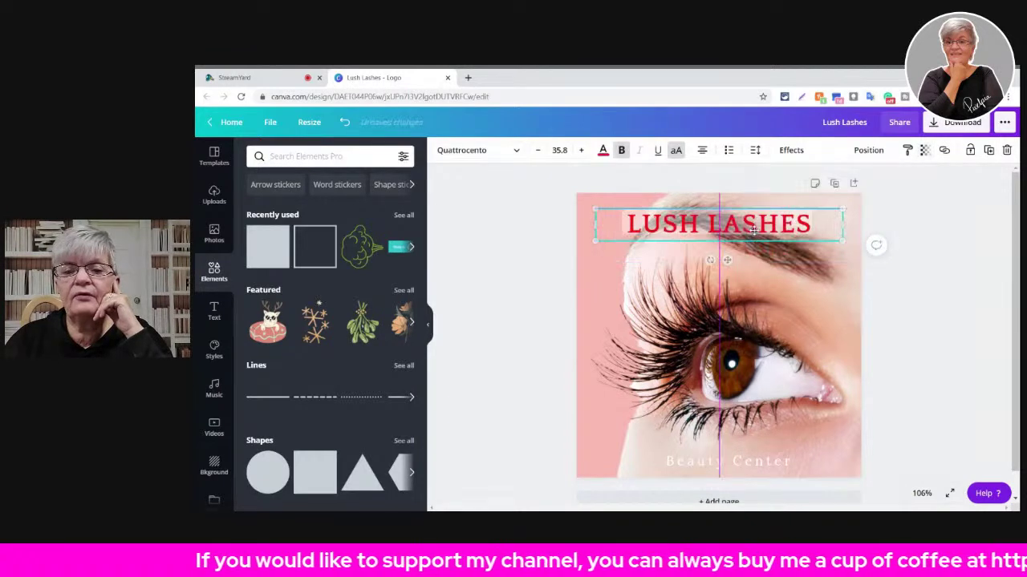
click(1005, 293)
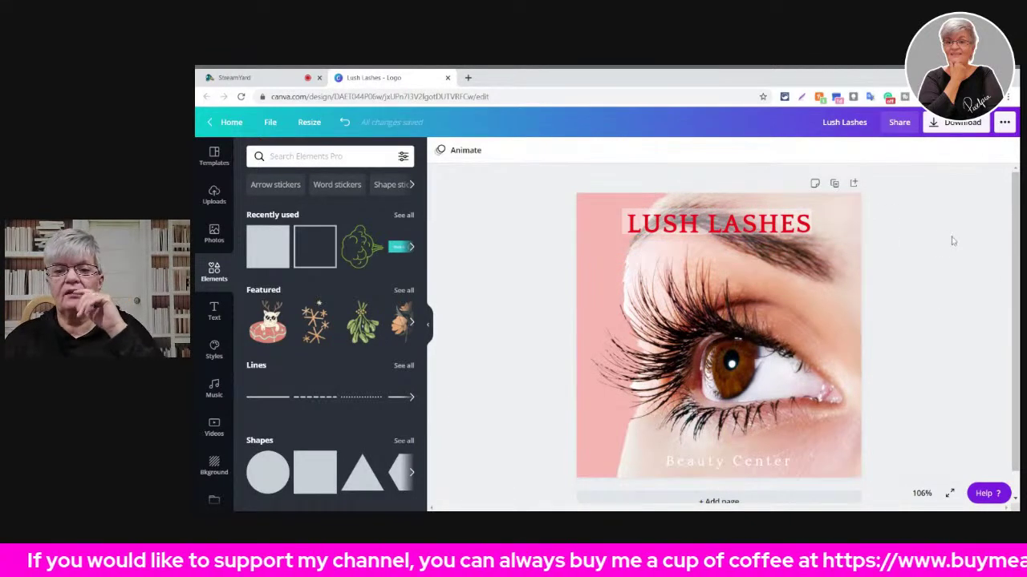
click(688, 228)
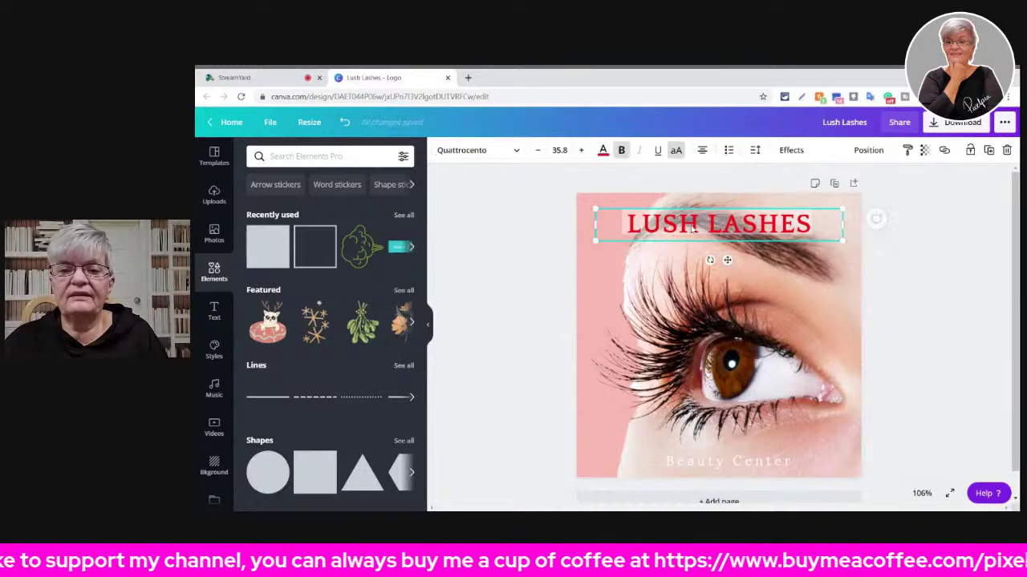
- Apply a stronger Lift effect to LUSH LASHES, keeping the title inside the white band
click(789, 151)
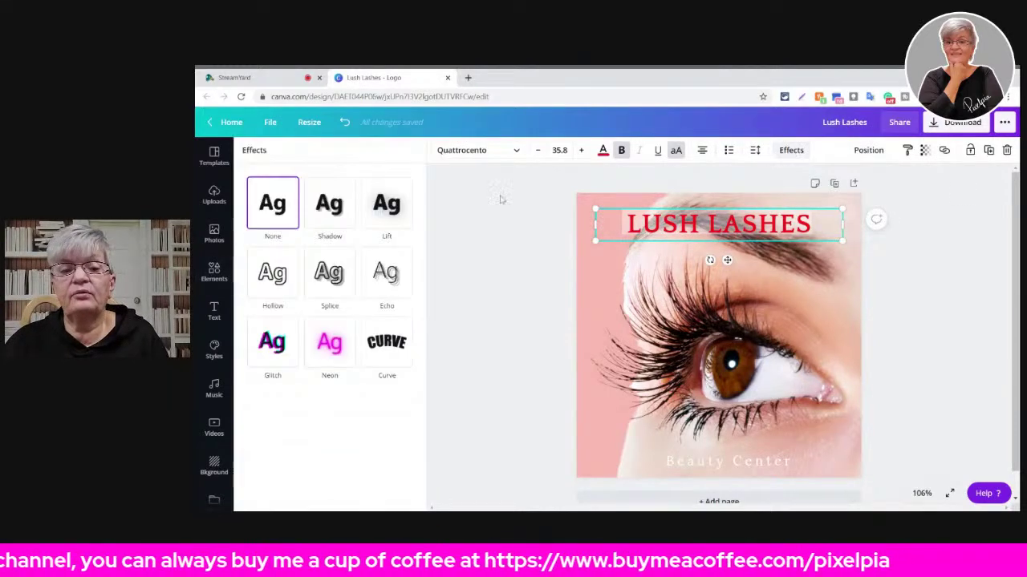
click(389, 210)
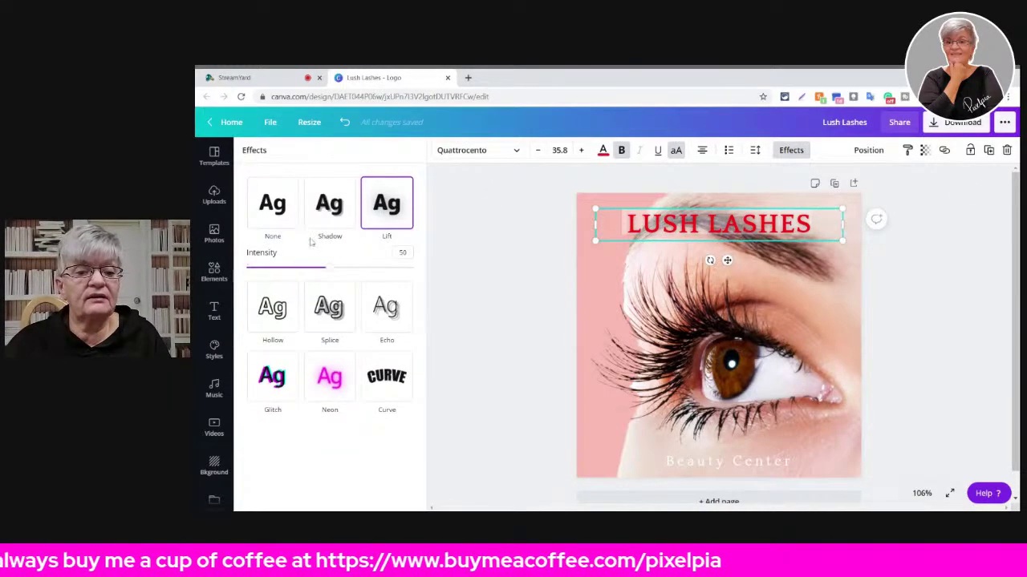
drag(330, 271, 422, 284)
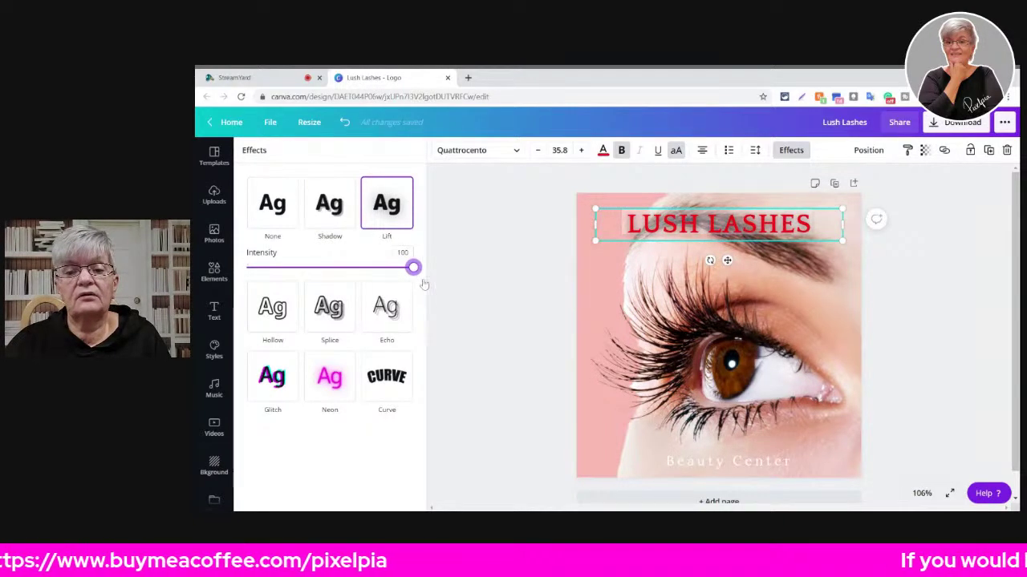
click(874, 321)
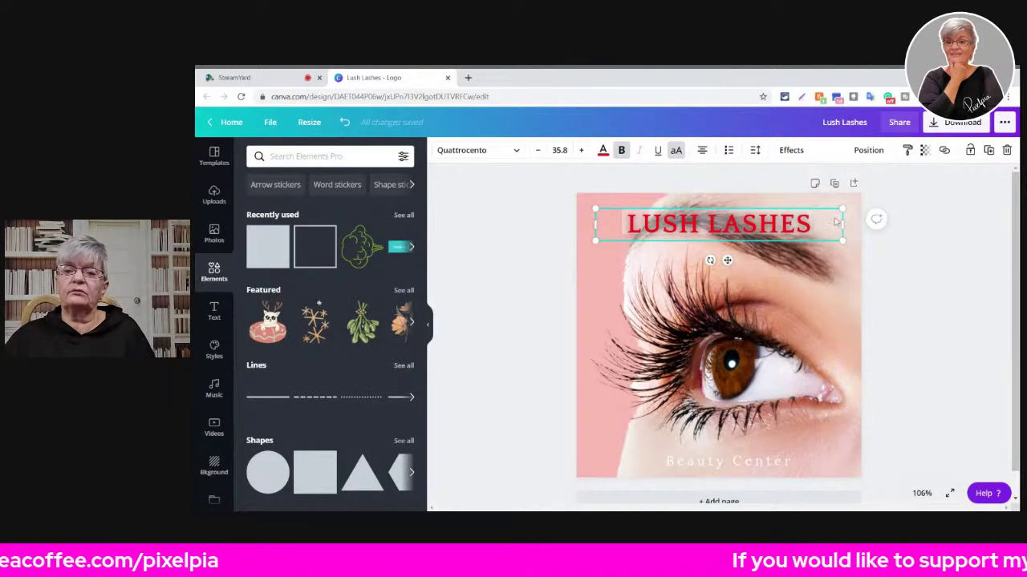
drag(738, 227, 743, 278)
click(727, 225)
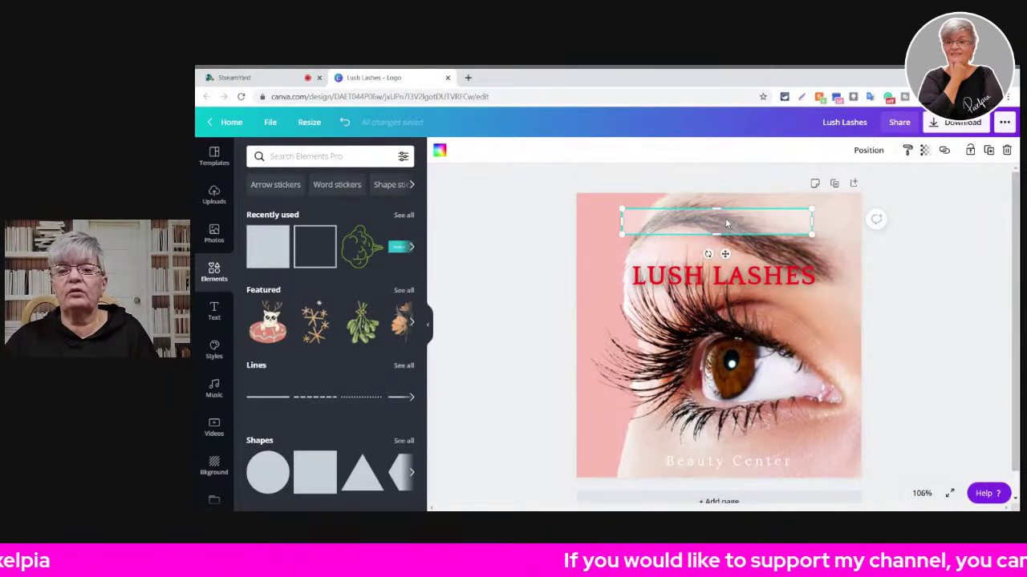
key(Delete)
drag(748, 274, 753, 221)
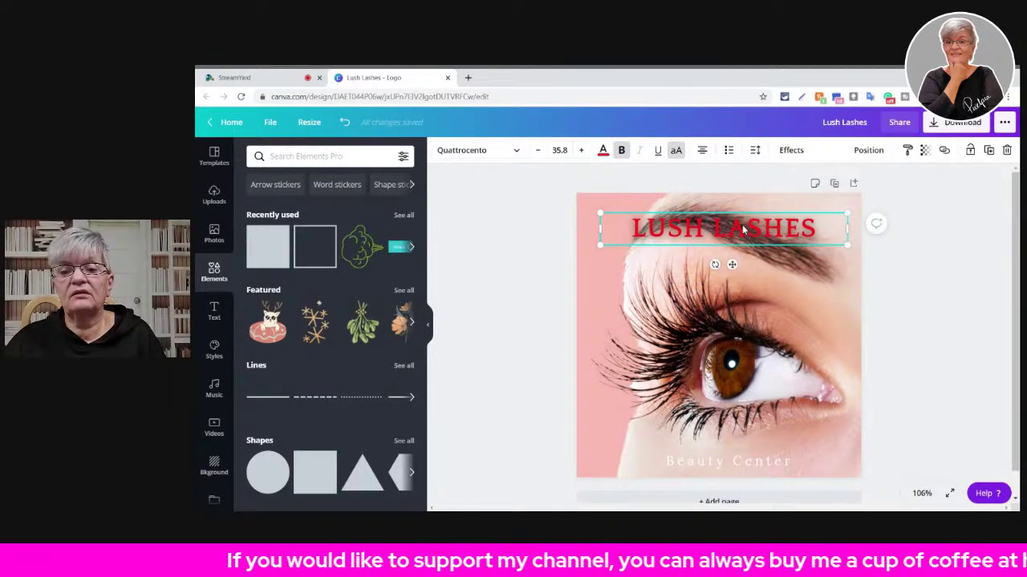
- Reduce the Lift intensity to about 37 and move LUSH LASHES to the bottom of the design
click(791, 151)
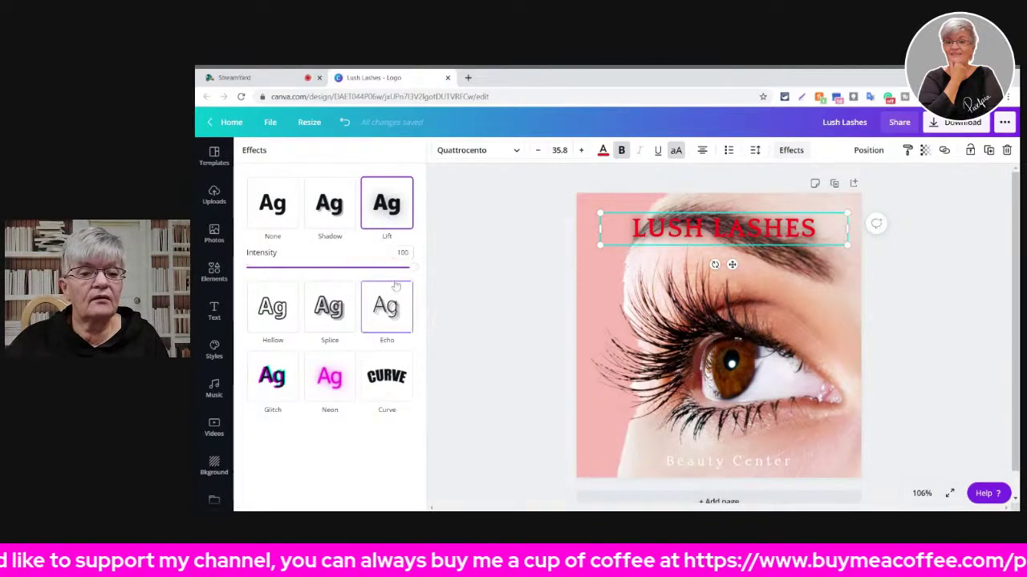
drag(407, 267, 660, 299)
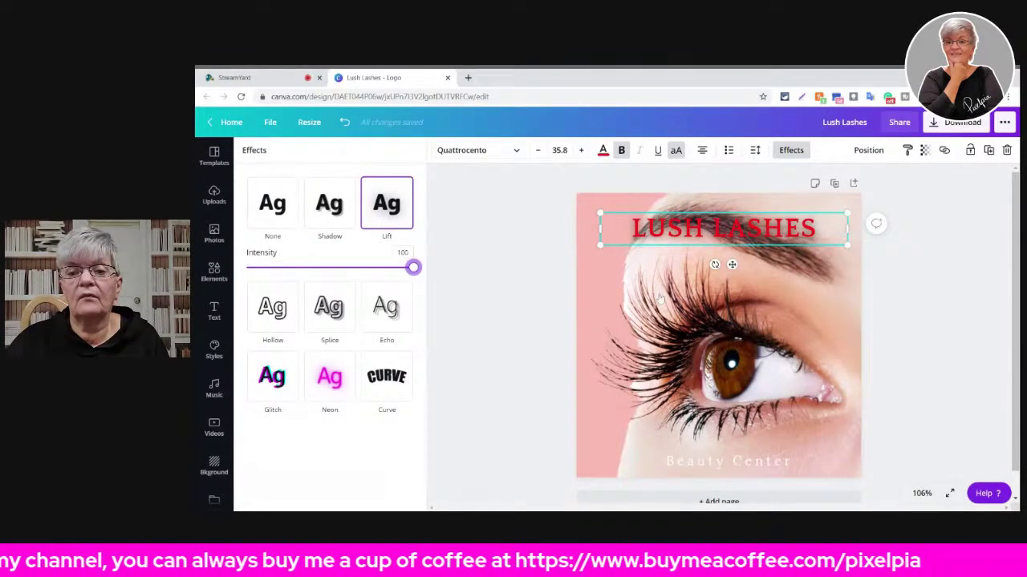
drag(422, 273, 309, 268)
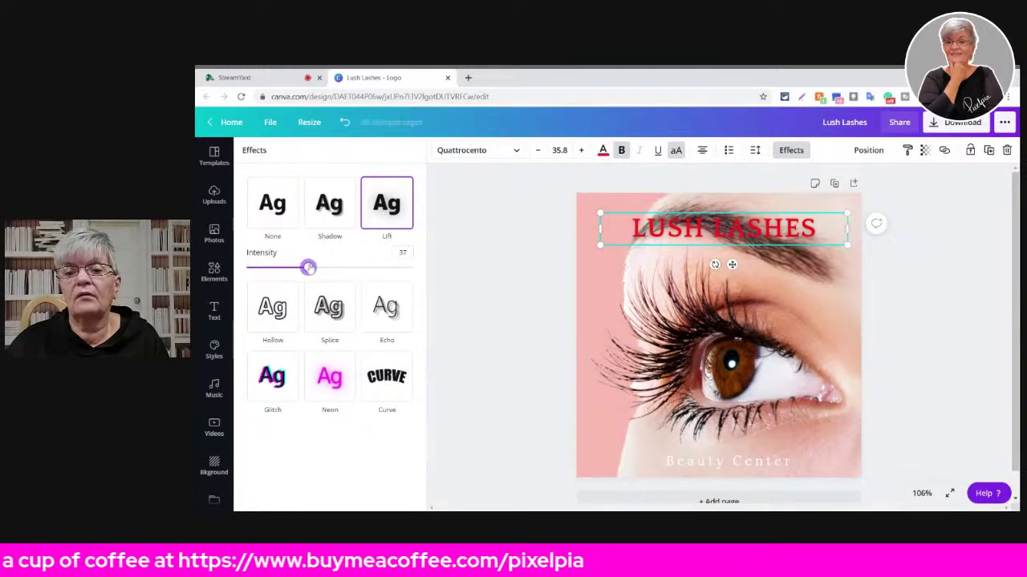
drag(744, 232, 754, 465)
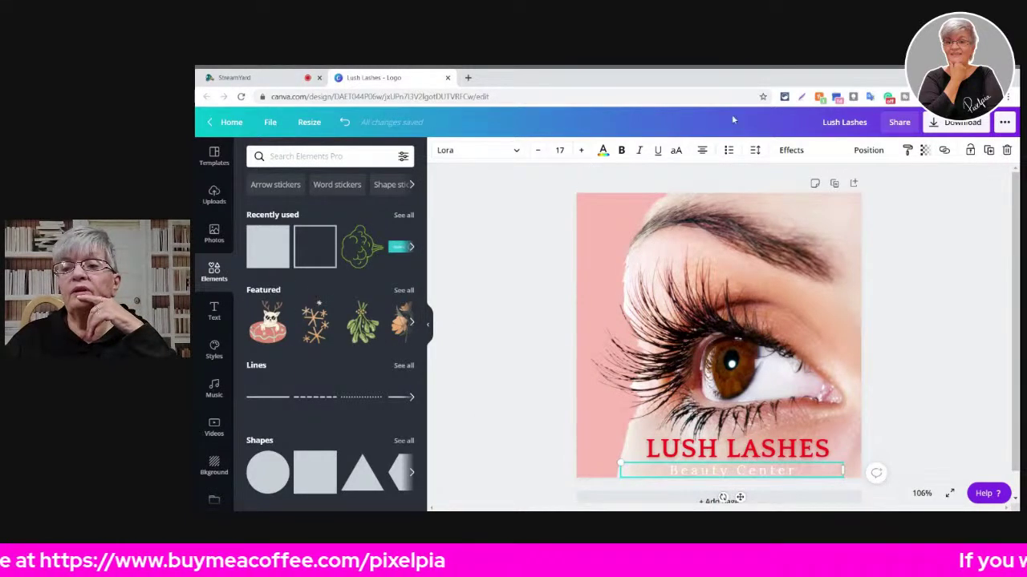
- Leave the Lush Lashes logo editor and go back to the Canva home page
click(229, 122)
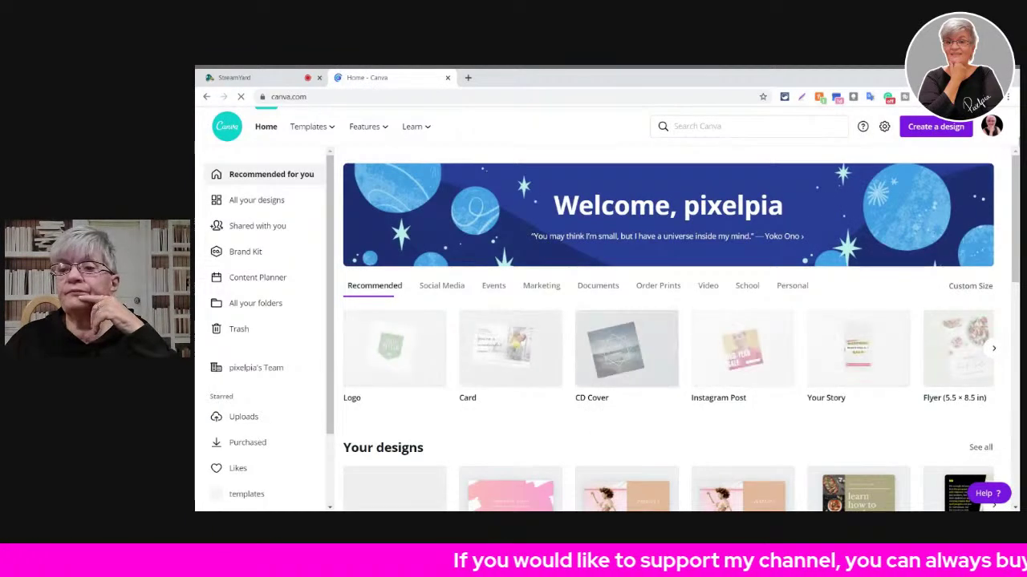
- In All your designs, trash Lush Lashes, the pink Untitled Design and both PixelPia designs
click(249, 199)
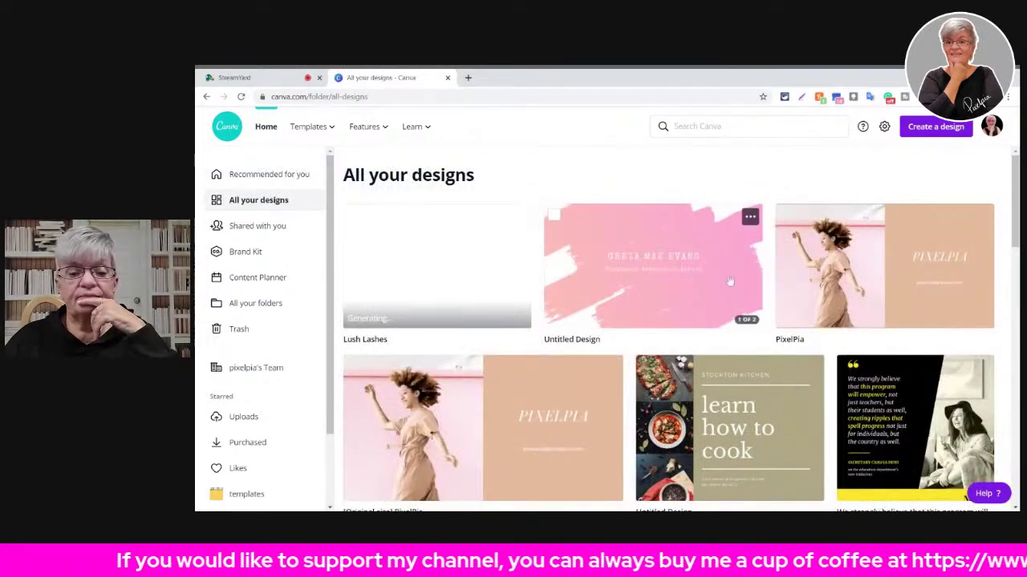
click(518, 218)
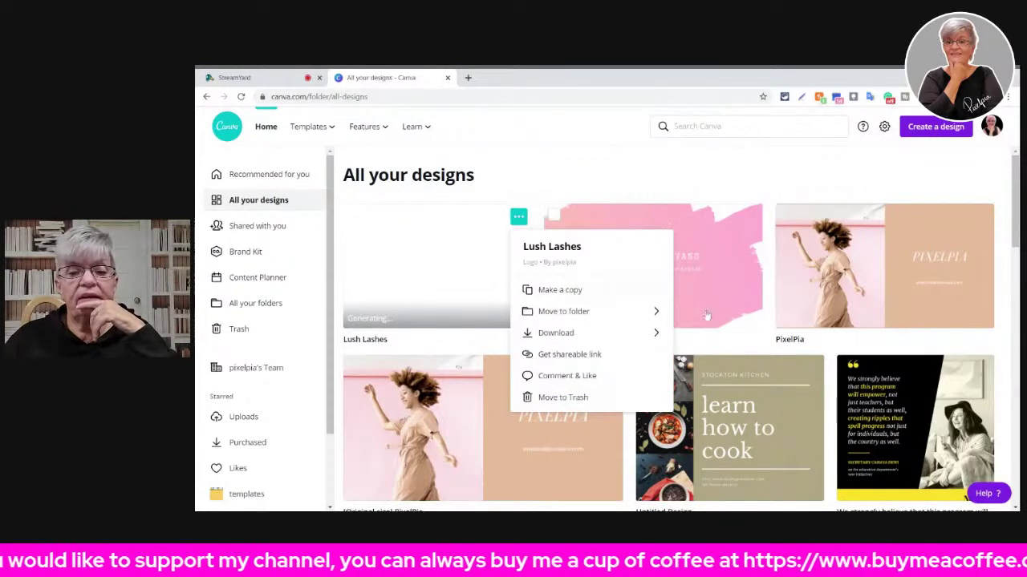
click(573, 397)
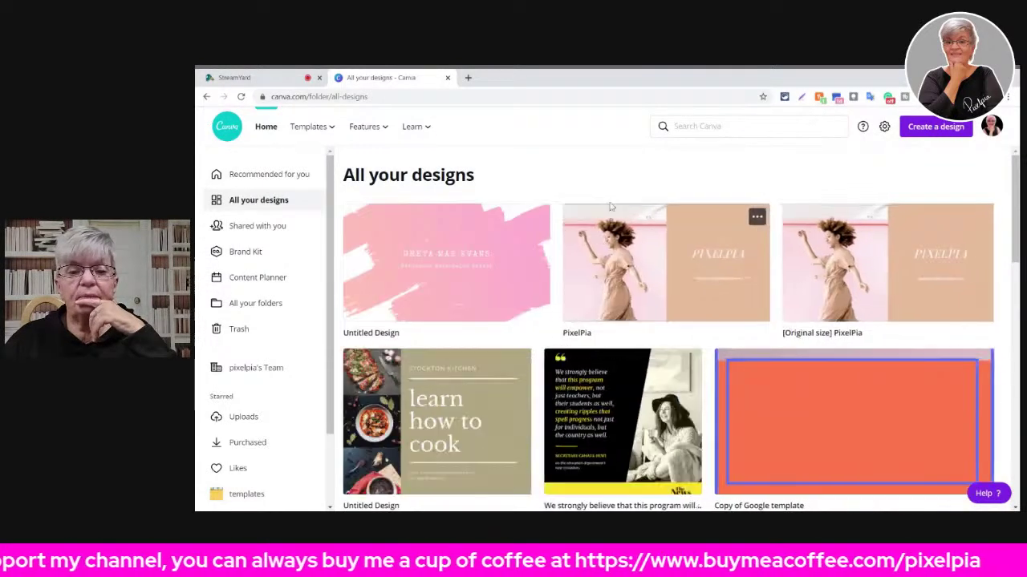
click(536, 218)
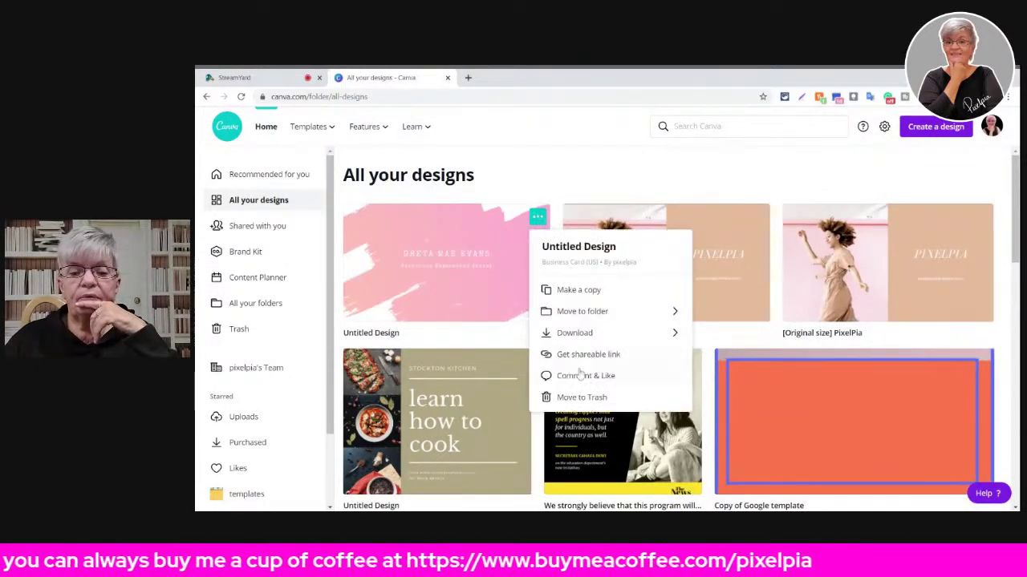
click(579, 397)
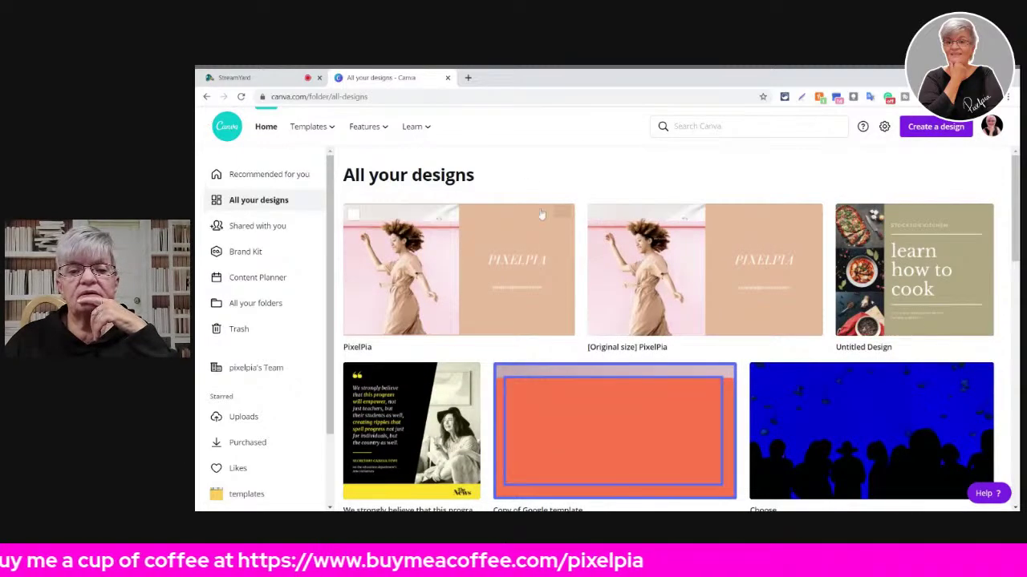
click(561, 217)
click(623, 402)
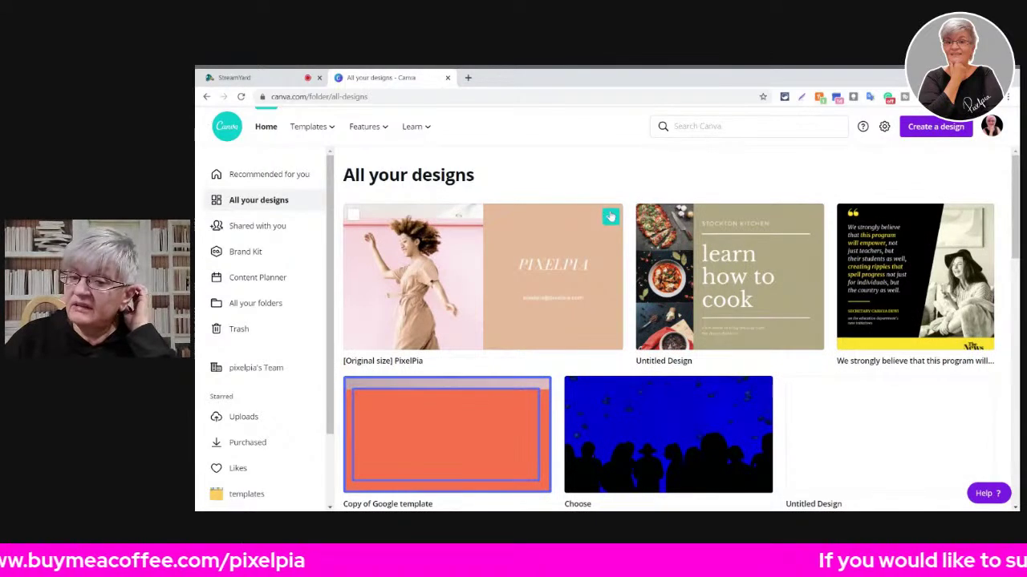
click(611, 216)
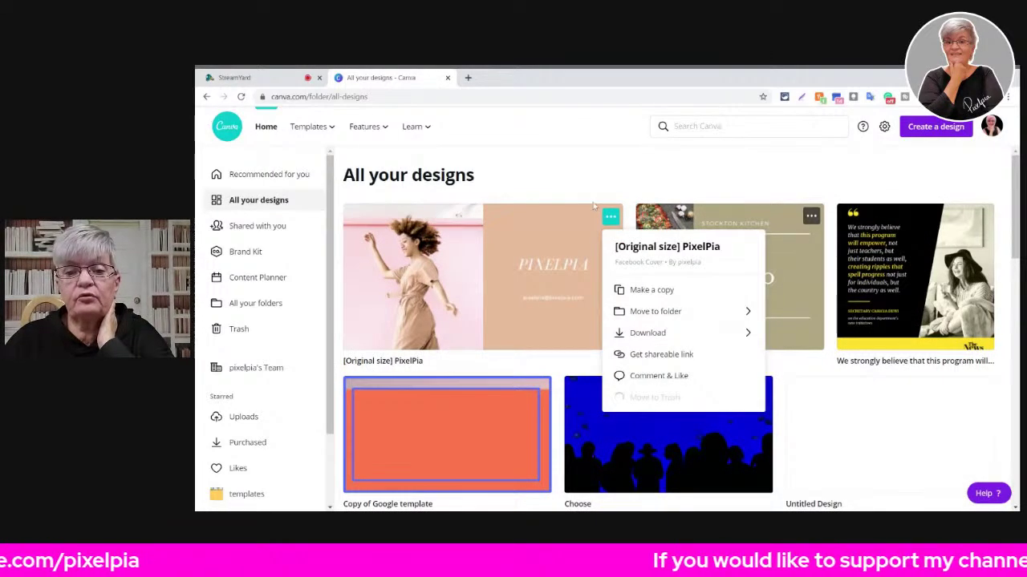
click(650, 397)
- Trash the cooking design, black-and-yellow quote, Copy of Google template, Choose and blank Untitled Design
click(517, 217)
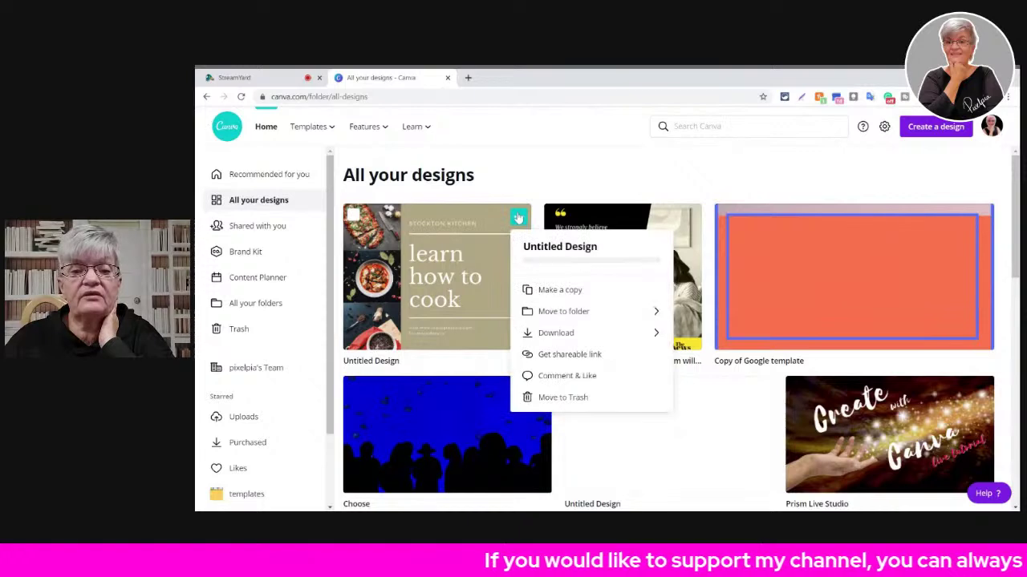
click(552, 399)
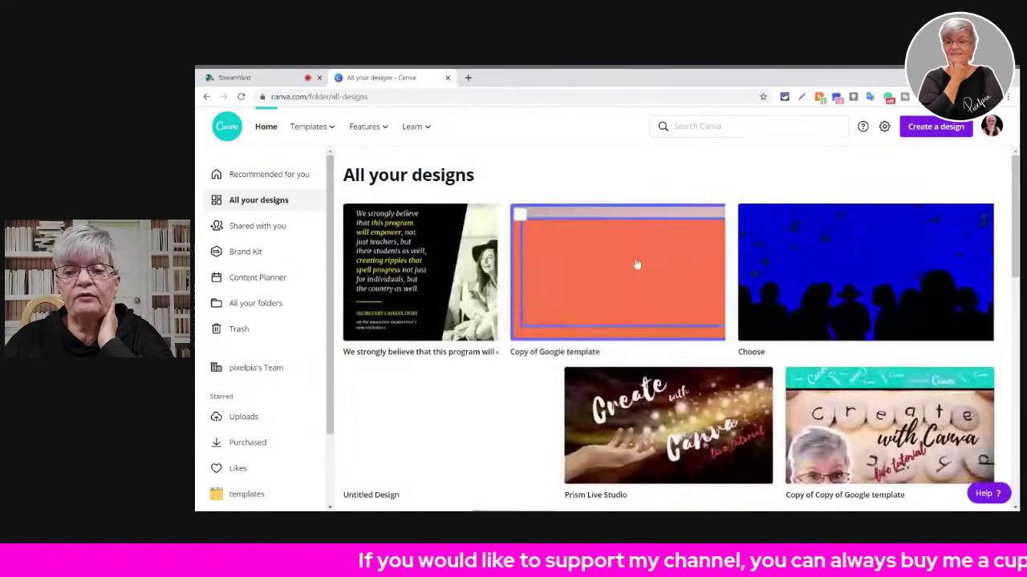
click(468, 215)
click(501, 475)
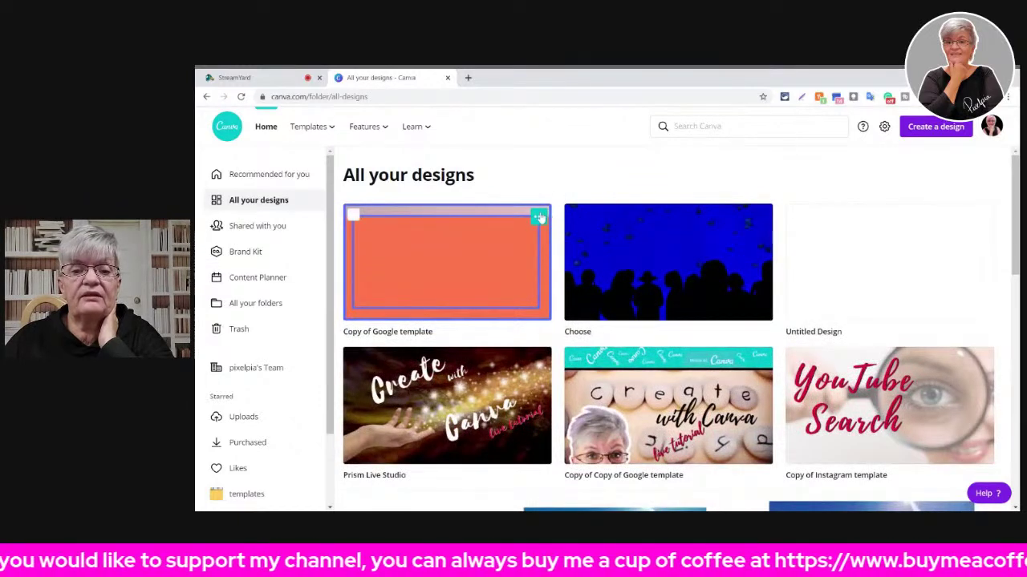
click(538, 216)
click(590, 397)
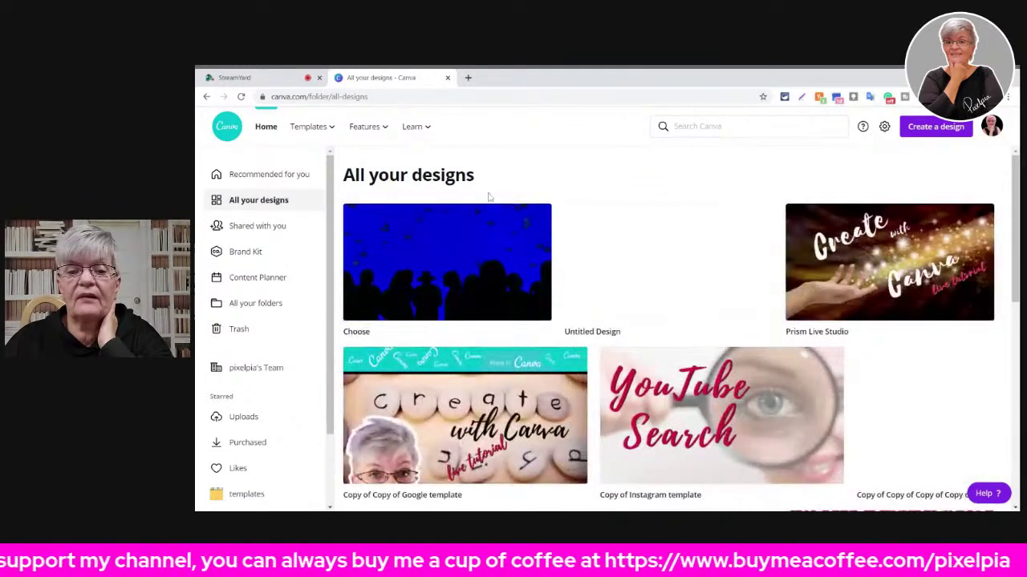
click(540, 218)
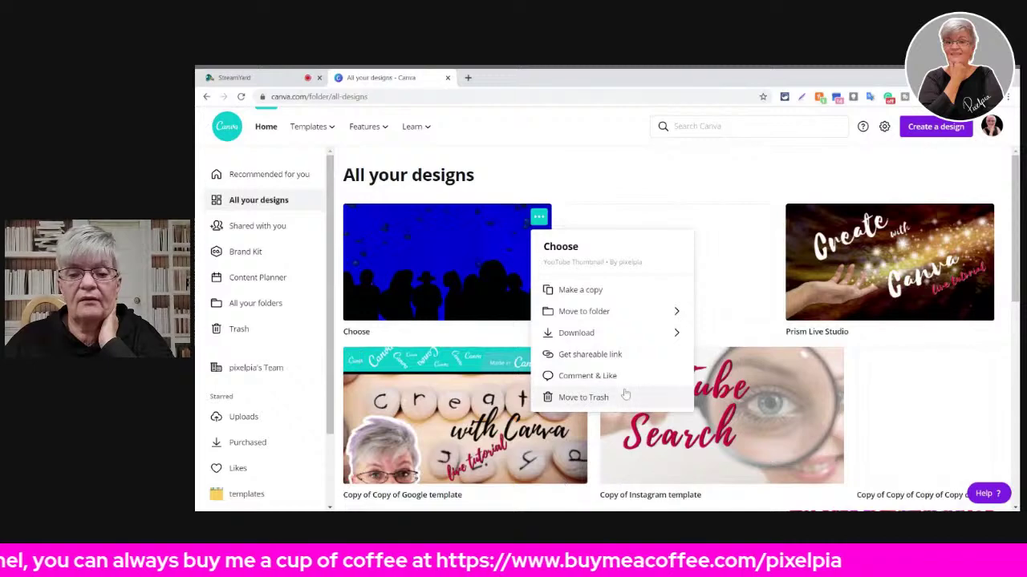
click(590, 398)
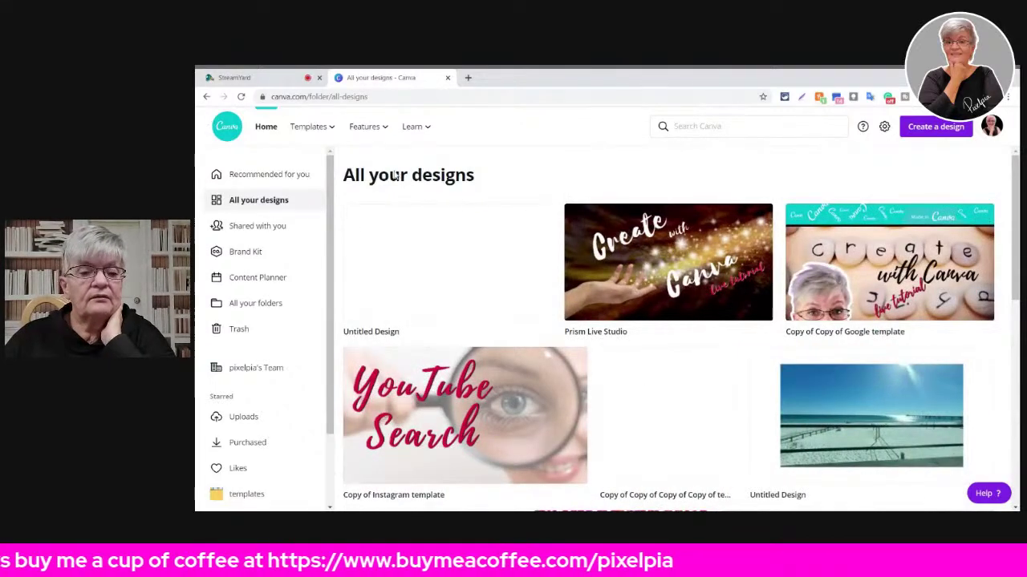
click(539, 217)
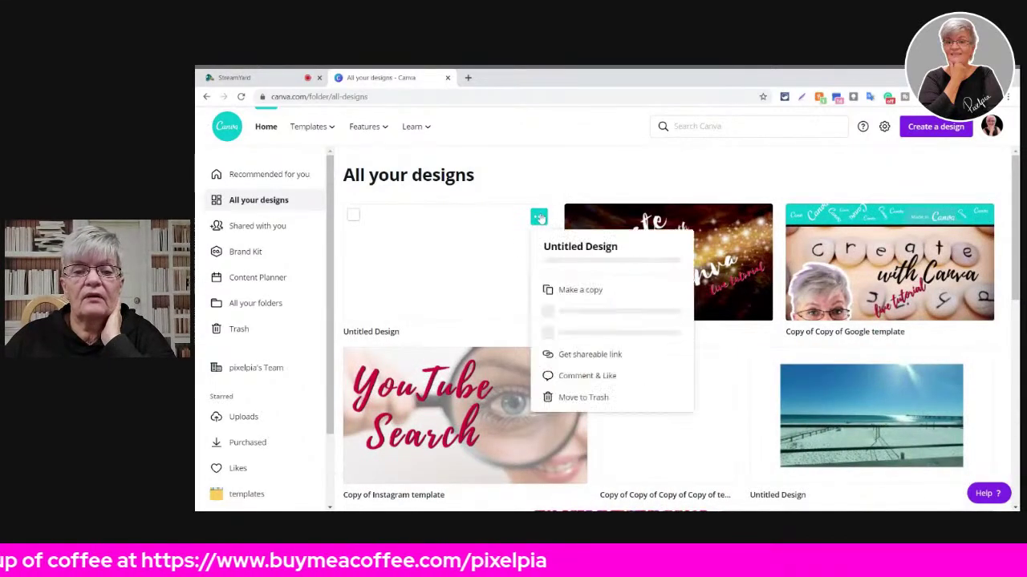
click(592, 398)
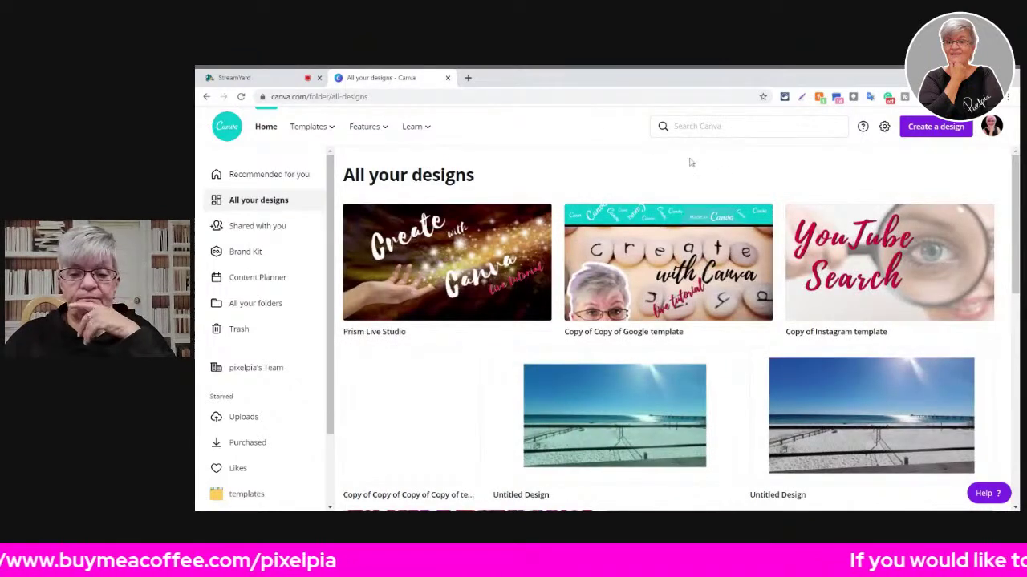
- Create a new blank Logo design from the Create a design menu
click(938, 130)
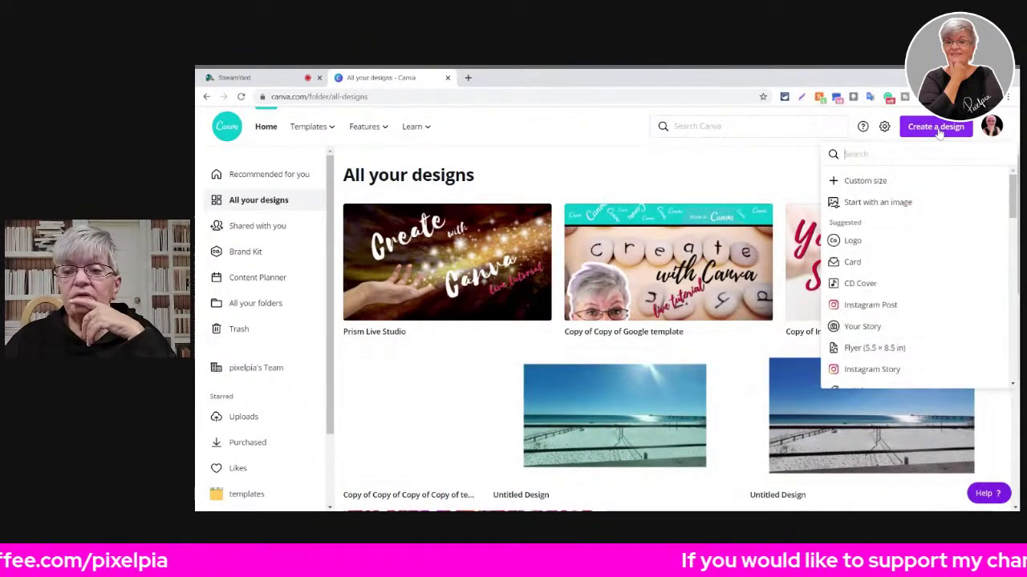
click(866, 248)
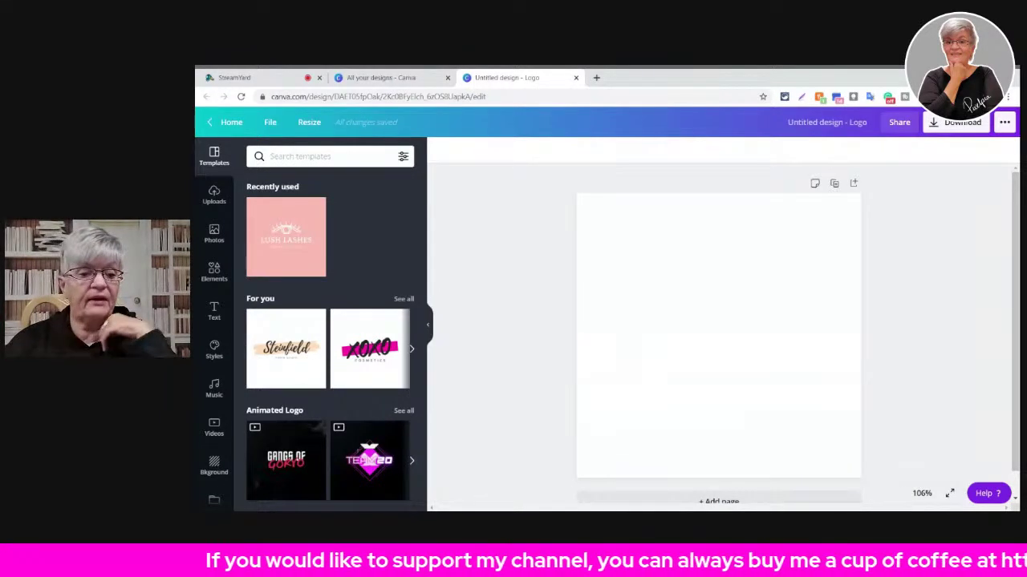
- Apply the XOXO Cosmetics template, then delete its XOXO lettering and pink bar, leaving COSMETICS
click(377, 350)
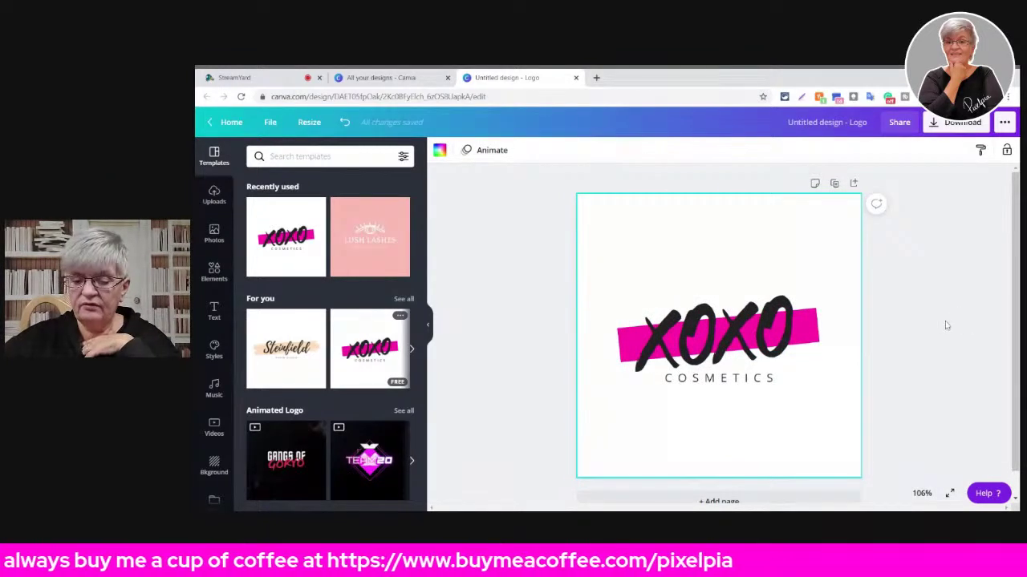
click(726, 341)
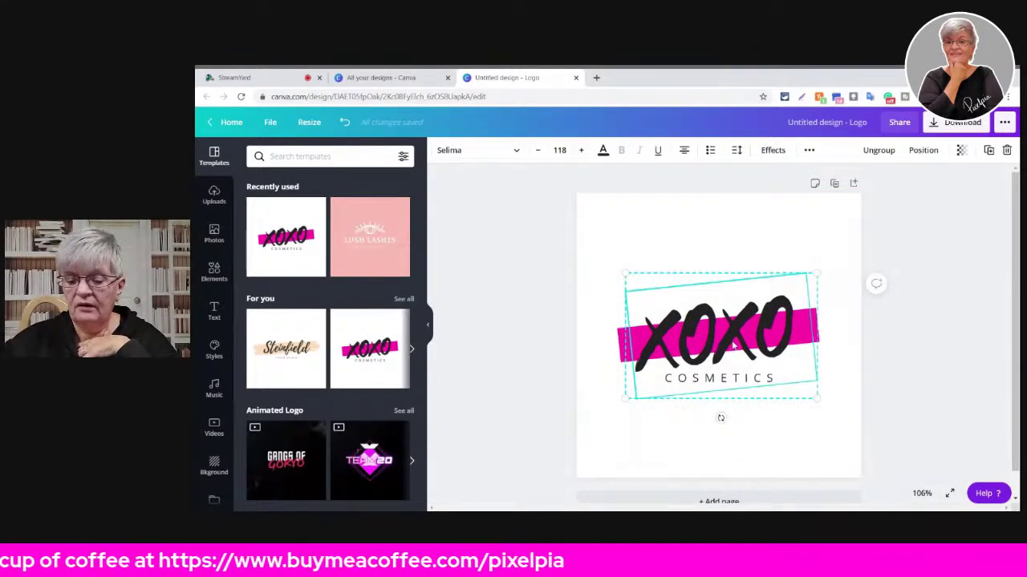
key(Delete)
click(752, 327)
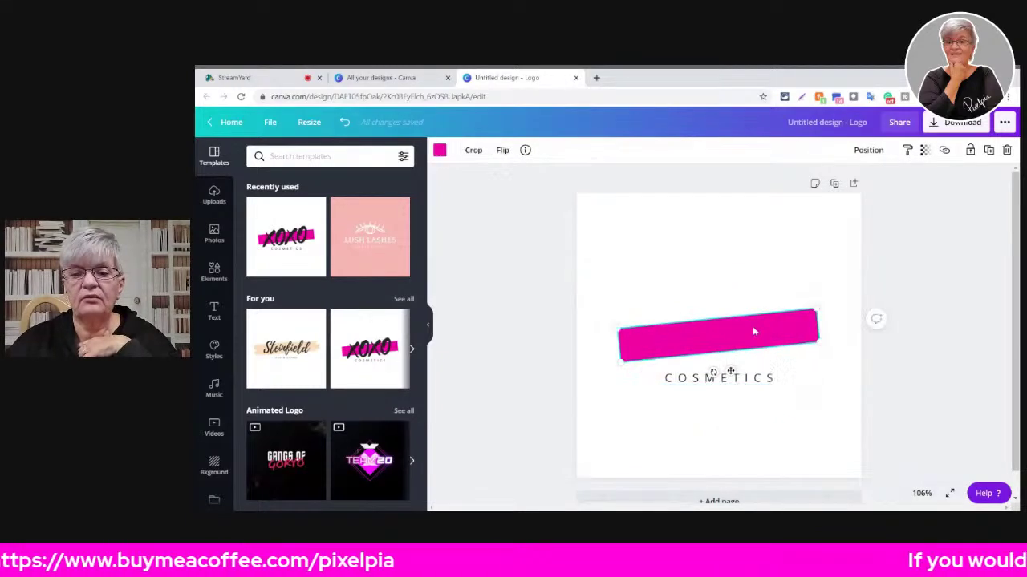
key(Delete)
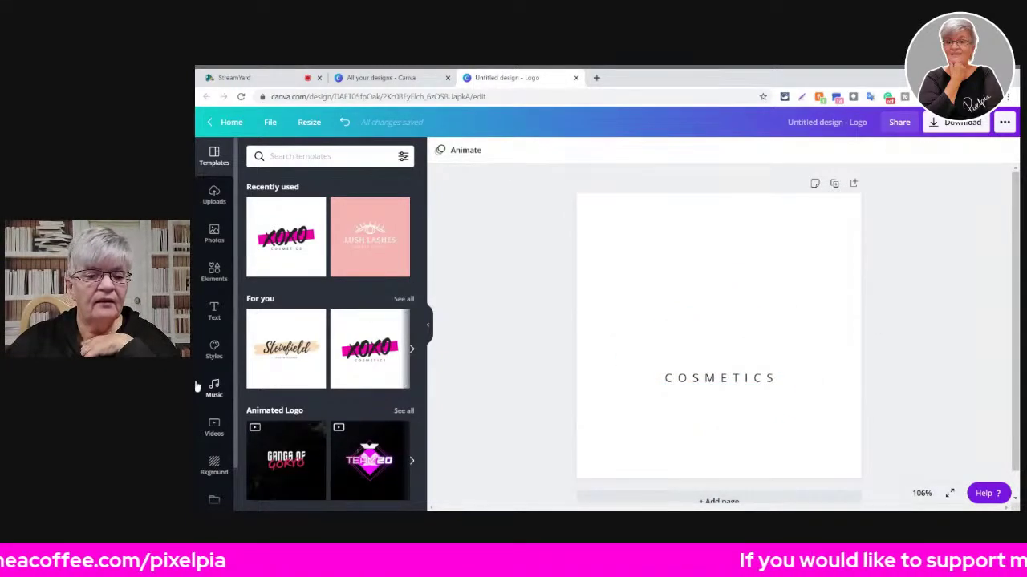
scroll(210, 385, down, 1)
scroll(320, 319, down, 3)
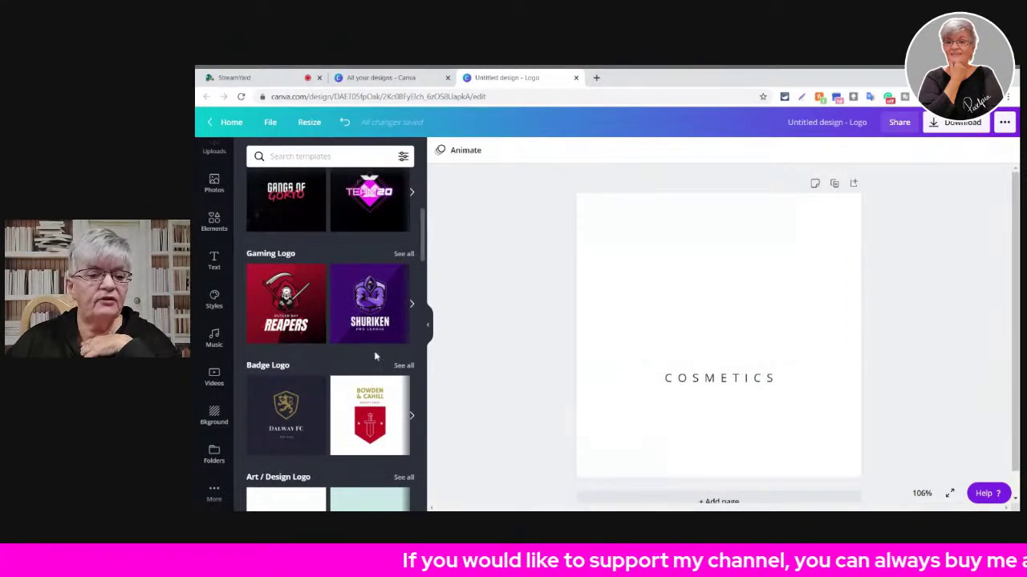
scroll(341, 351, down, 2)
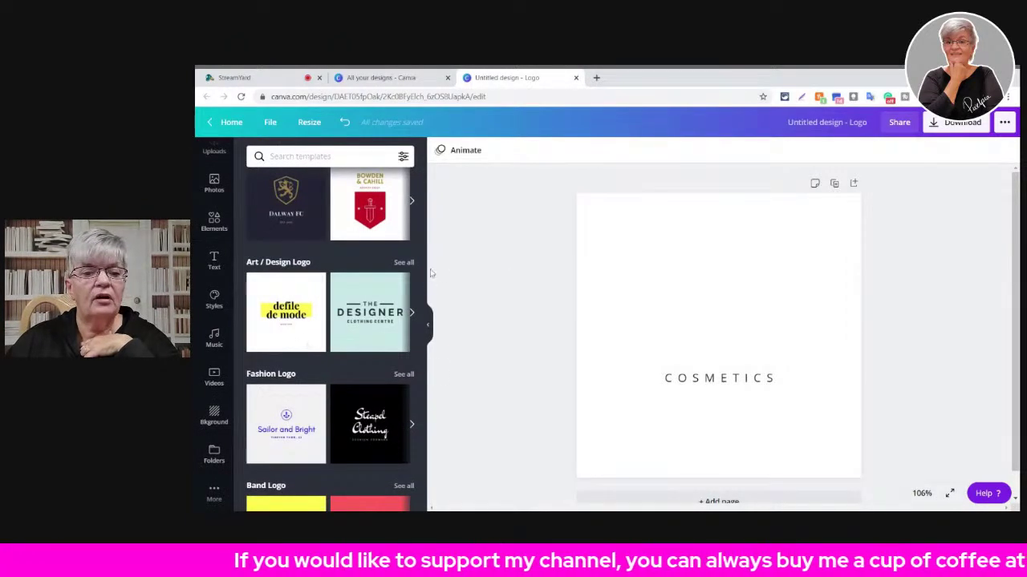
- Show all Art / Design Logo templates and apply the MOON Interior Design template
click(402, 270)
scroll(356, 247, down, 3)
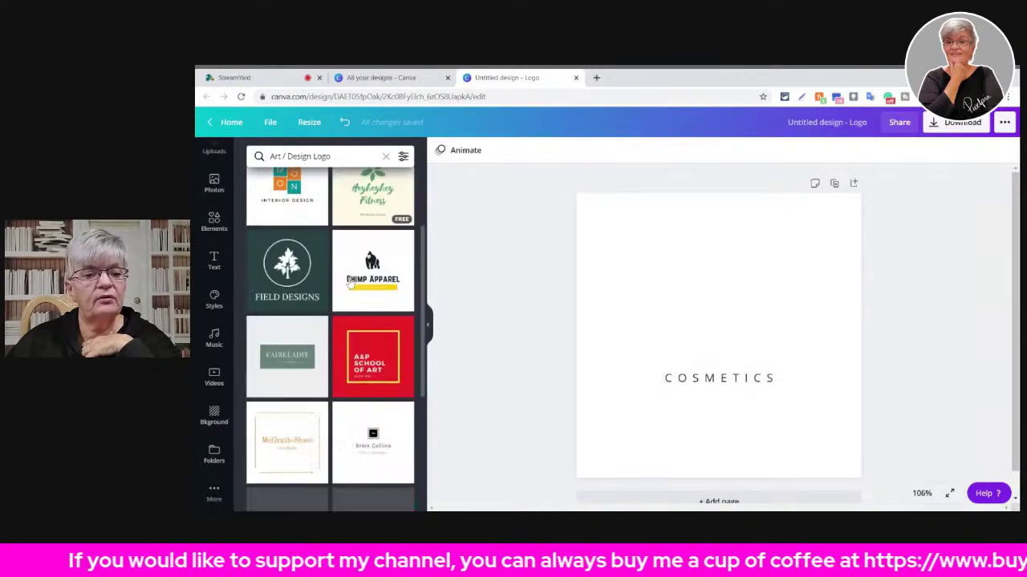
scroll(357, 249, up, 2)
click(287, 249)
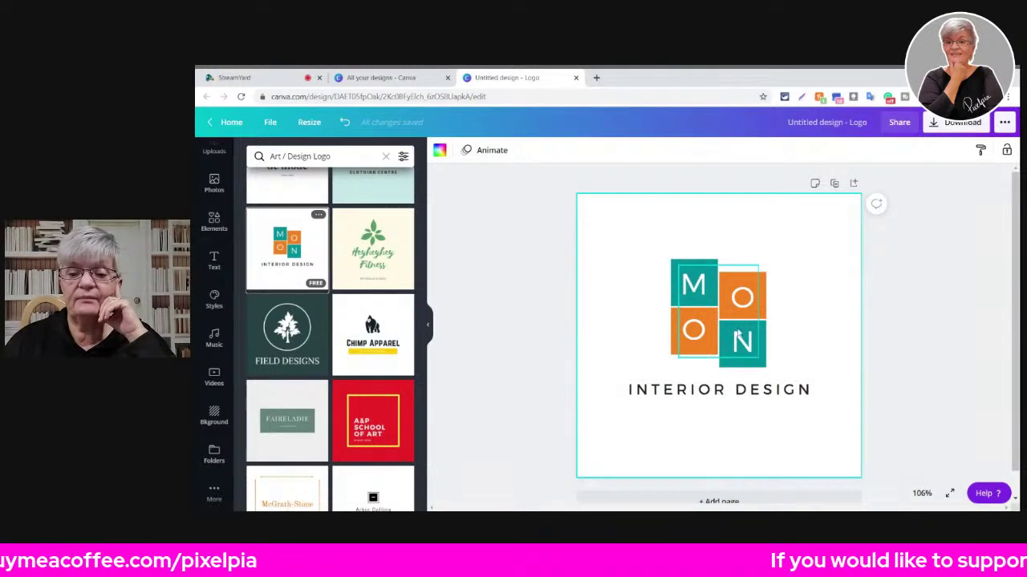
- Replace it with the Great Ideas Co. light-bulb template and inspect the logo group
scroll(228, 309, down, 2)
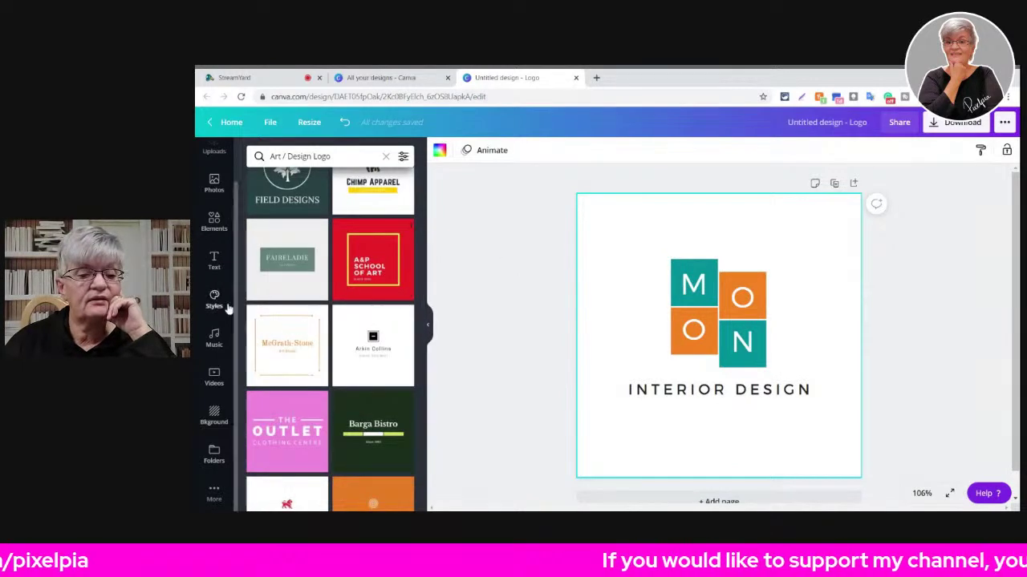
scroll(386, 290, down, 3)
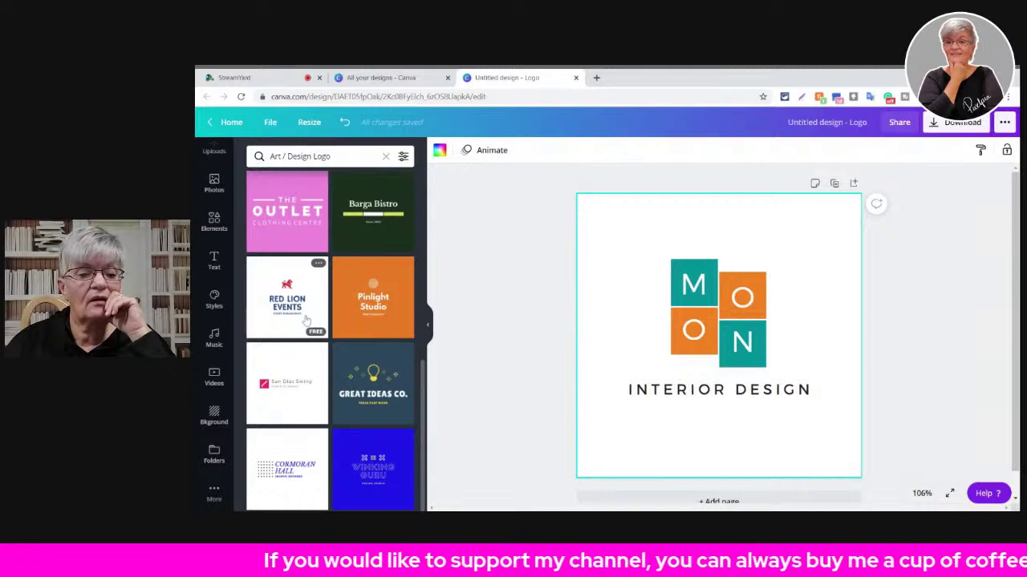
click(384, 396)
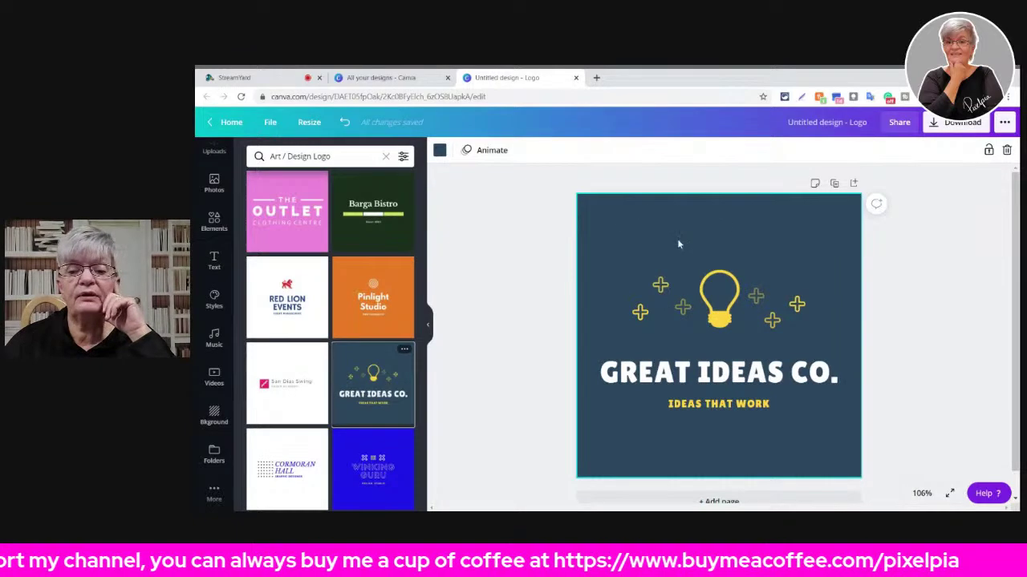
click(724, 319)
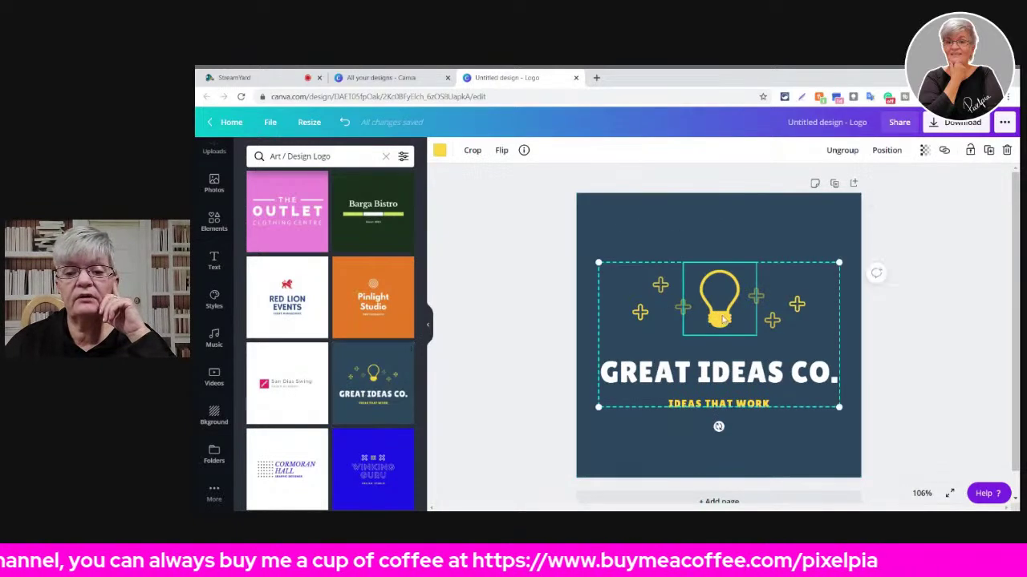
click(979, 333)
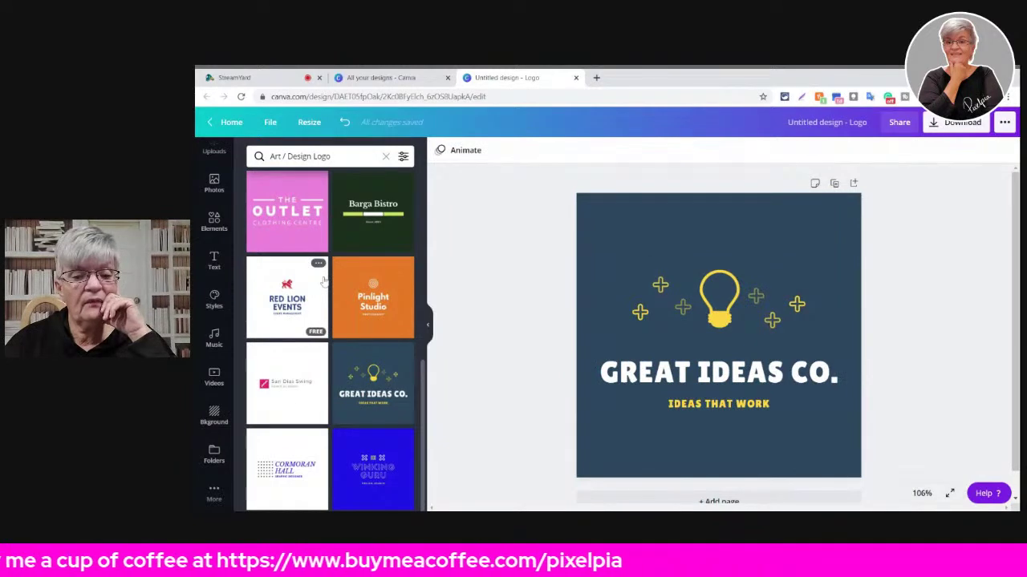
scroll(304, 329, up, 3)
scroll(302, 331, up, 3)
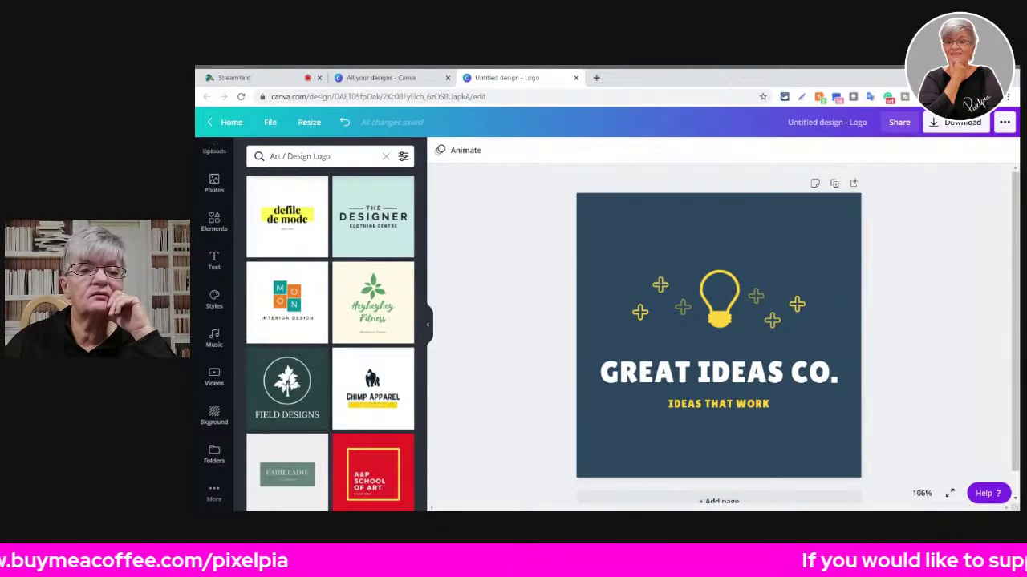
- Clear the Art / Design search, show all Gaming Logo templates, and try GRN and TOXIK
click(385, 158)
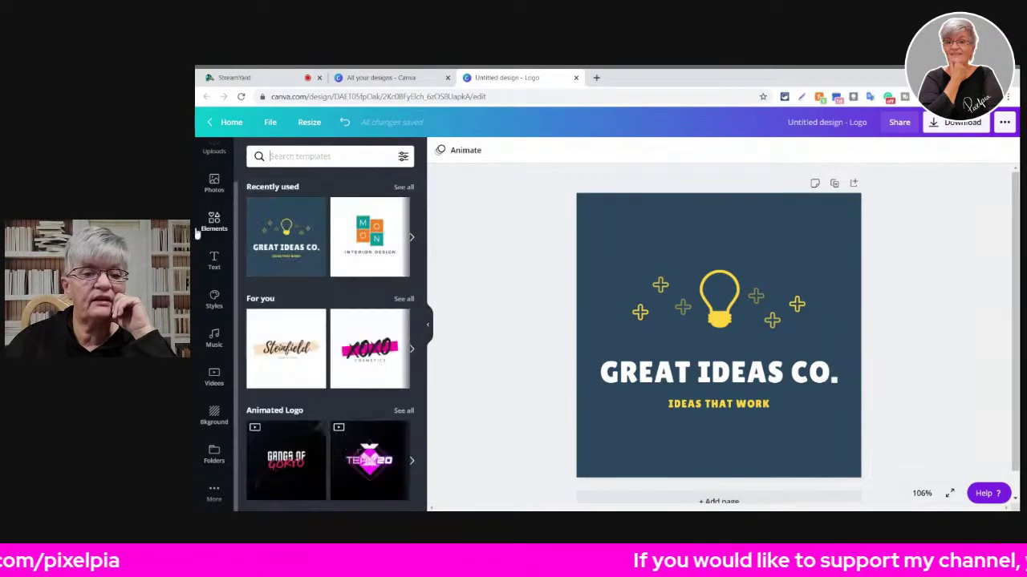
scroll(323, 294, down, 3)
scroll(324, 296, down, 6)
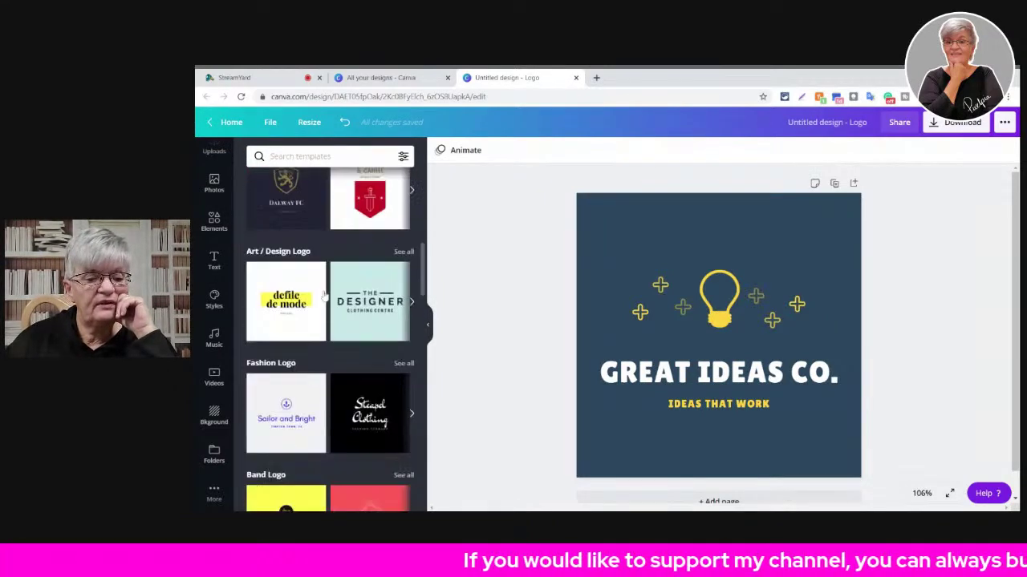
scroll(323, 297, up, 4)
scroll(324, 296, up, 2)
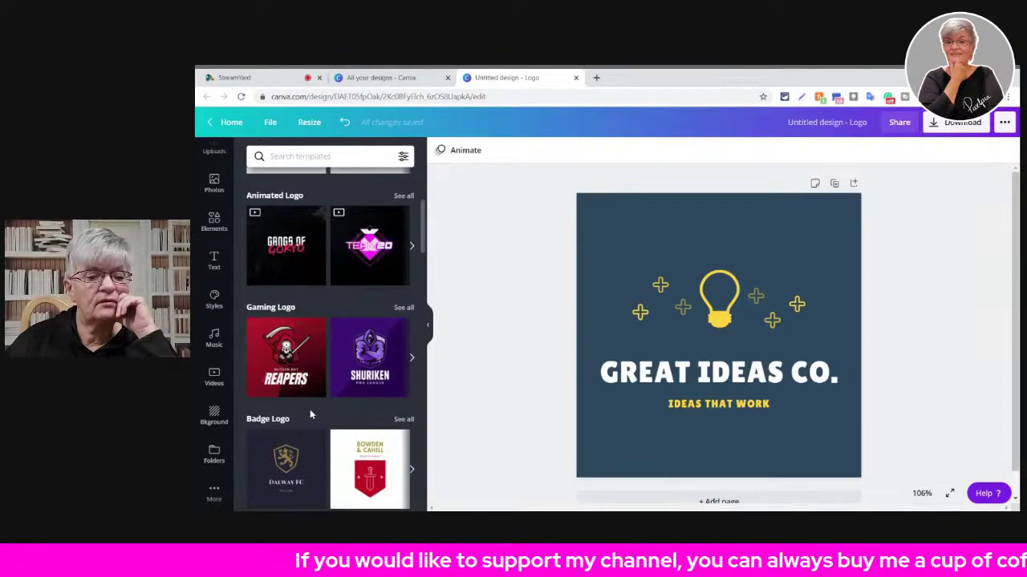
click(404, 308)
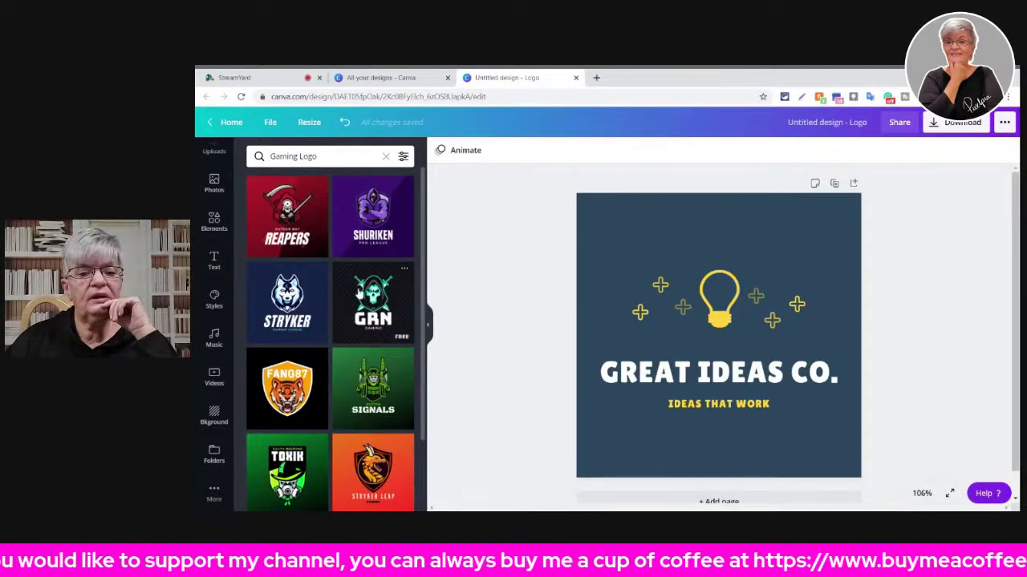
click(359, 295)
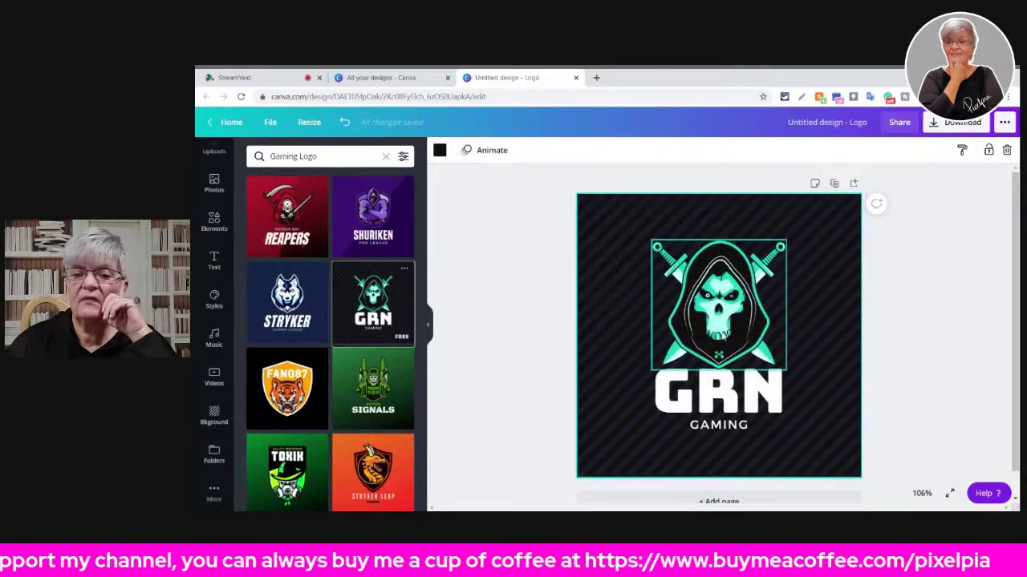
click(286, 469)
click(687, 363)
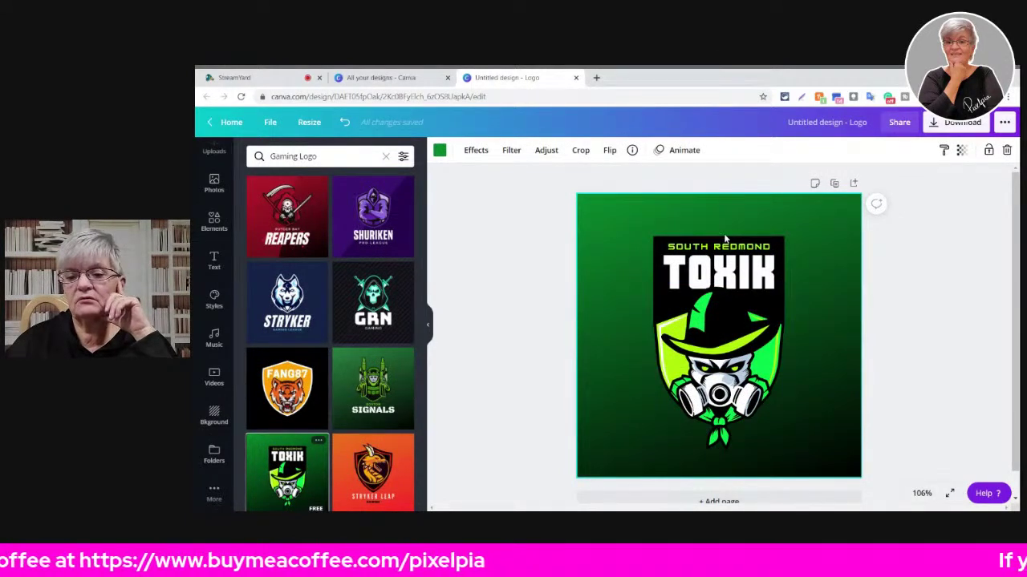
- Apply the Stryker Leap template and move its shield and dragon emblem up and left
click(357, 473)
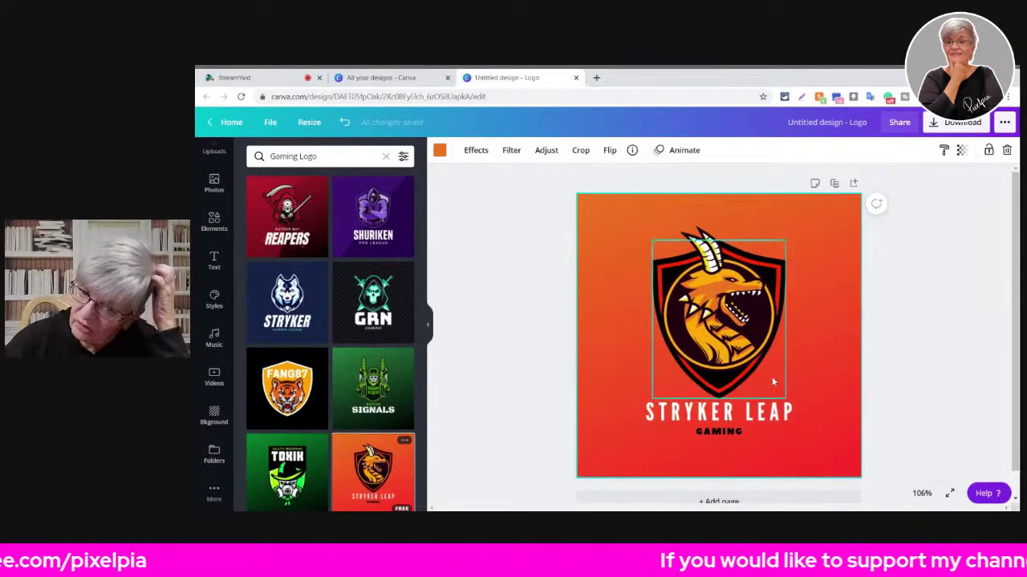
click(716, 418)
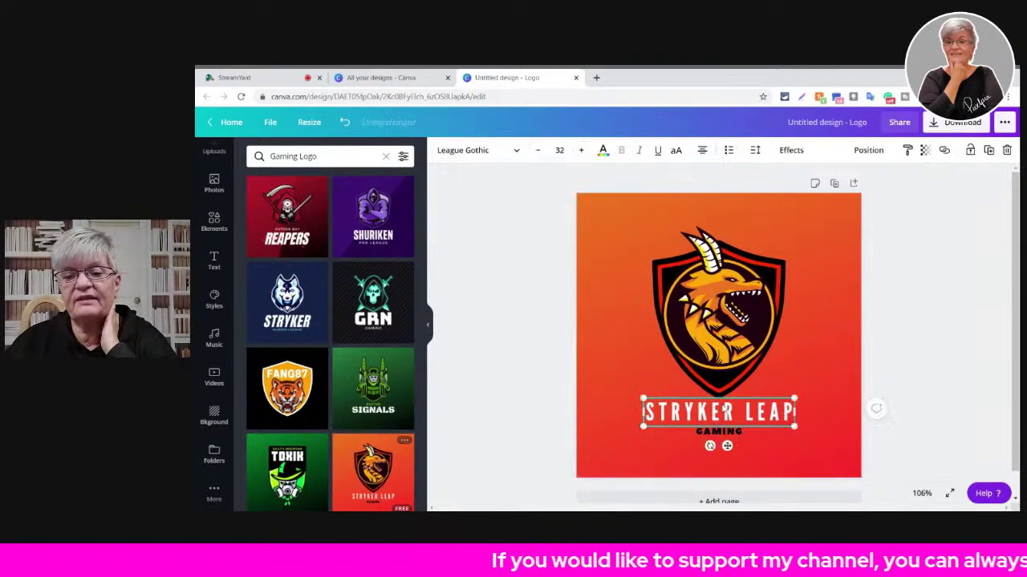
click(712, 433)
click(747, 412)
click(720, 362)
click(739, 367)
drag(719, 321, 776, 354)
drag(691, 292, 639, 269)
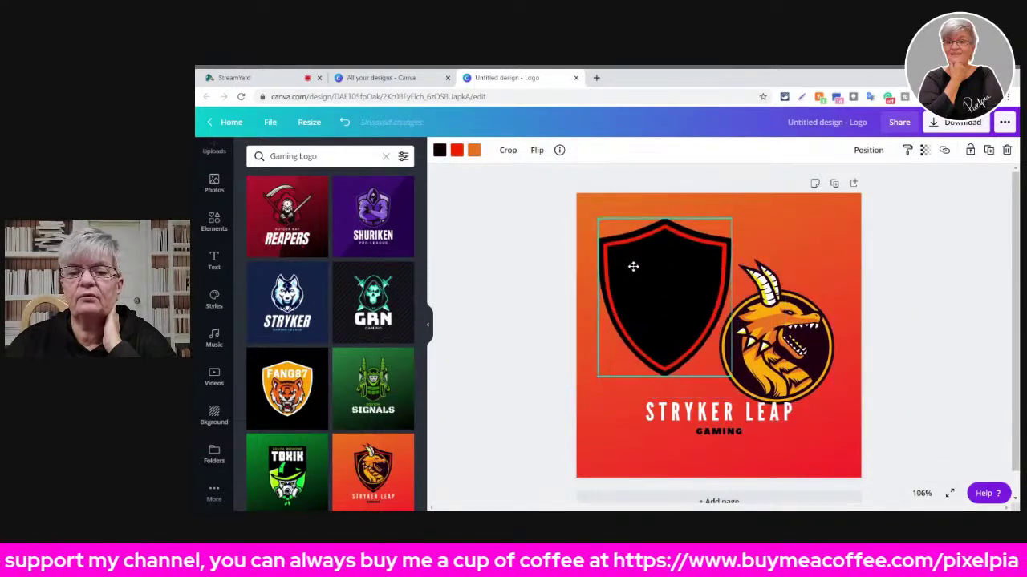
drag(773, 323, 669, 267)
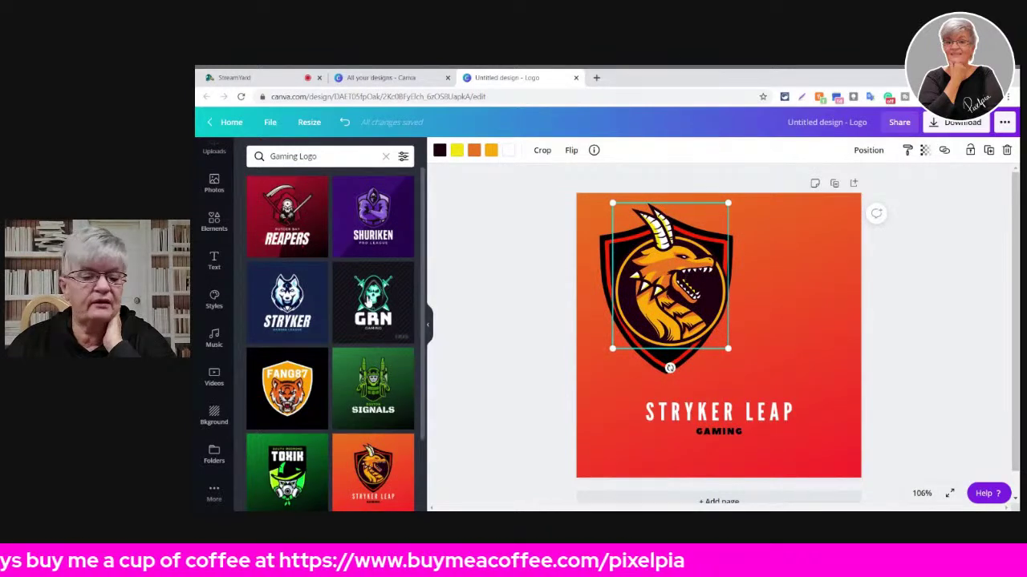
scroll(374, 321, down, 1)
- Reapply TOXIK and shift its masked character and SOUTH REDMOND text
click(287, 382)
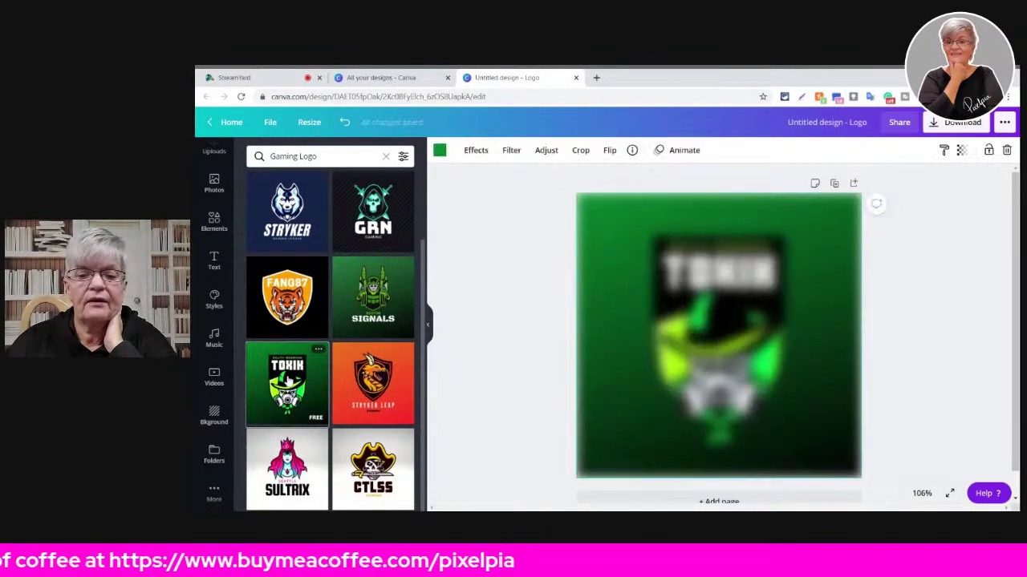
click(697, 321)
mouse_move(697, 320)
mouse_down()
mouse_move(792, 323)
mouse_move(650, 323)
mouse_move(695, 322)
mouse_move(697, 309)
mouse_up()
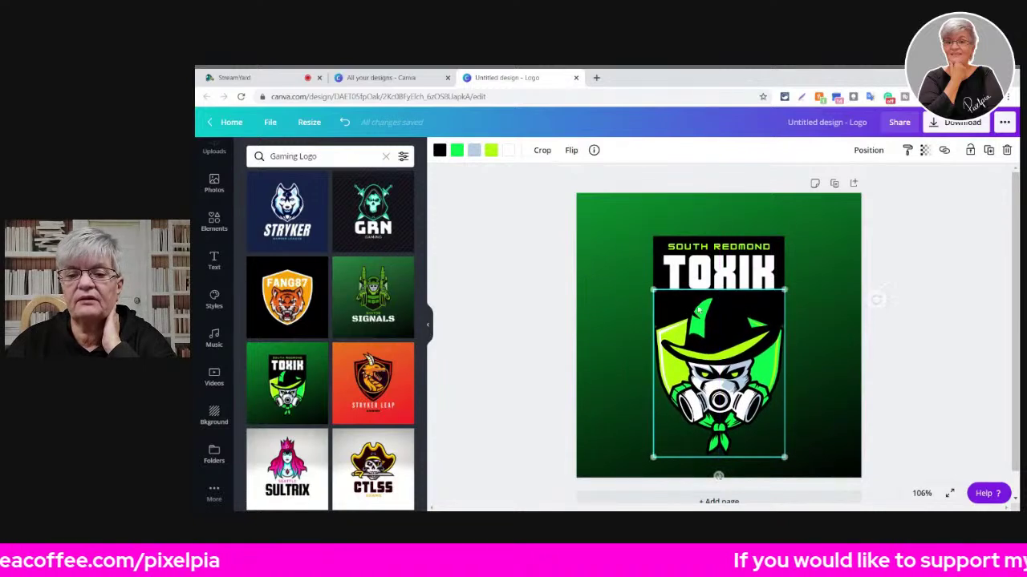
click(717, 248)
drag(716, 248, 645, 246)
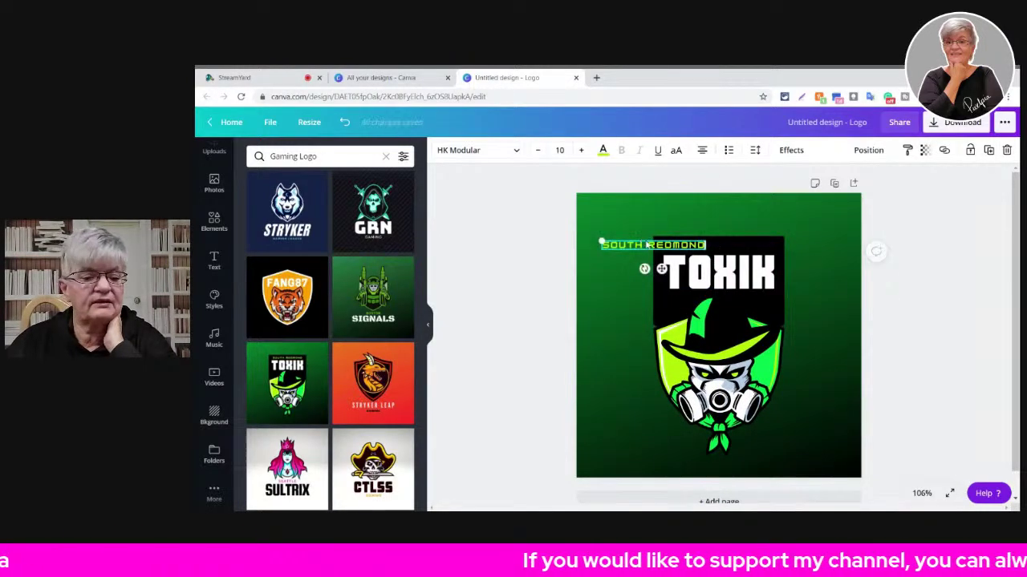
- Switch to the SULTRIX queen template, select its character, and clear the Gaming Logo search
click(302, 454)
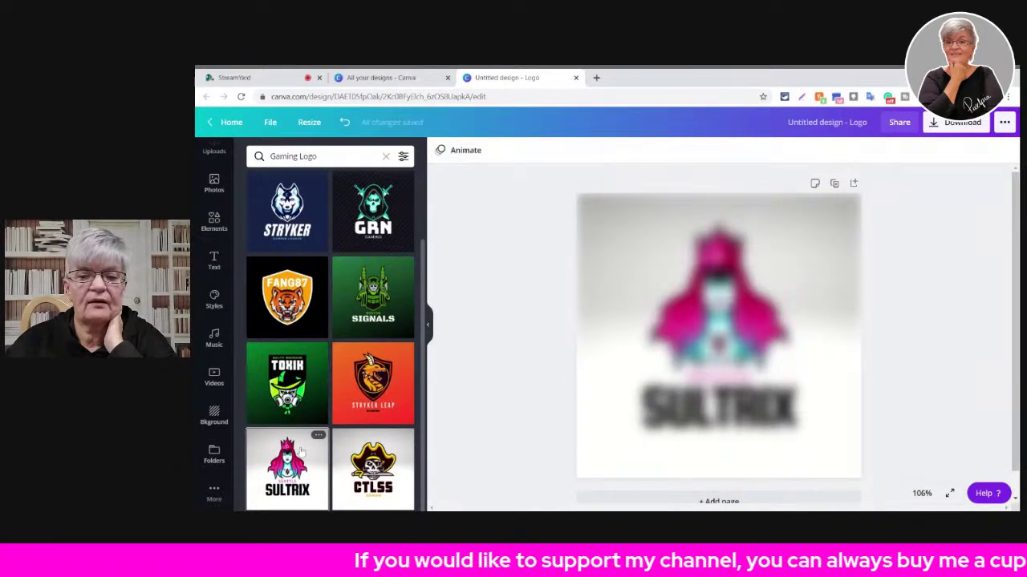
click(768, 204)
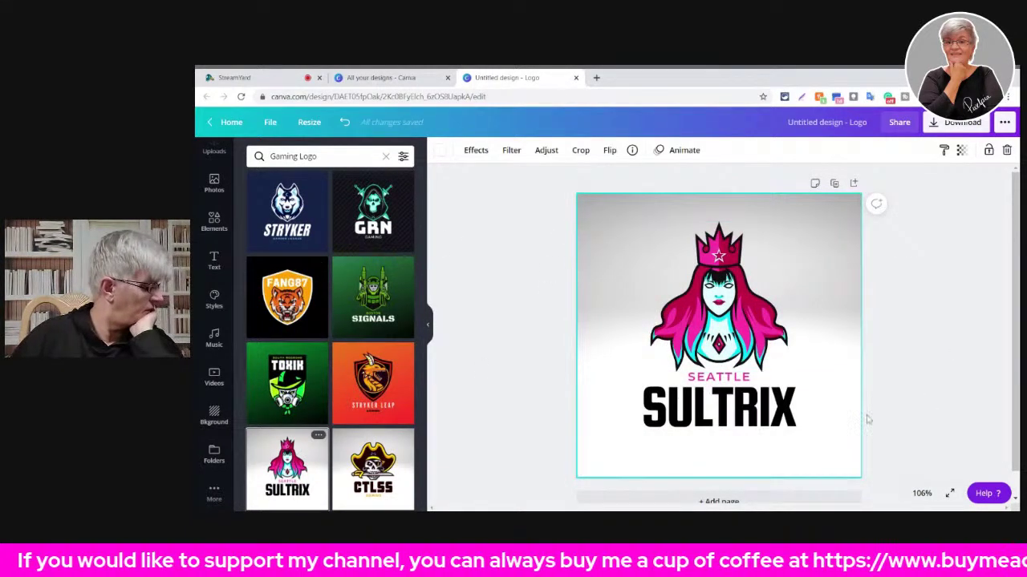
click(718, 353)
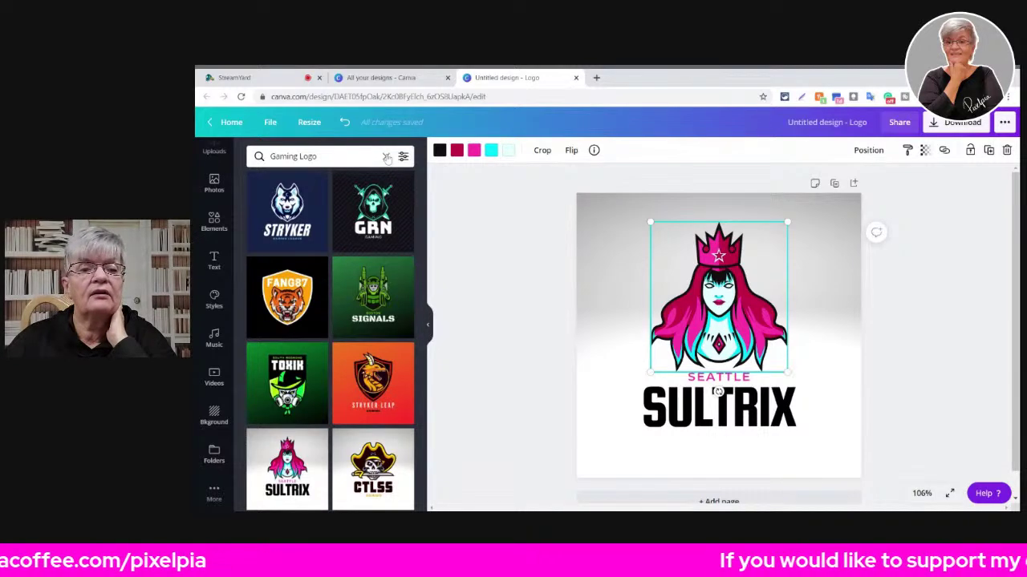
click(385, 157)
scroll(356, 259, down, 5)
scroll(357, 258, down, 2)
scroll(304, 358, up, 3)
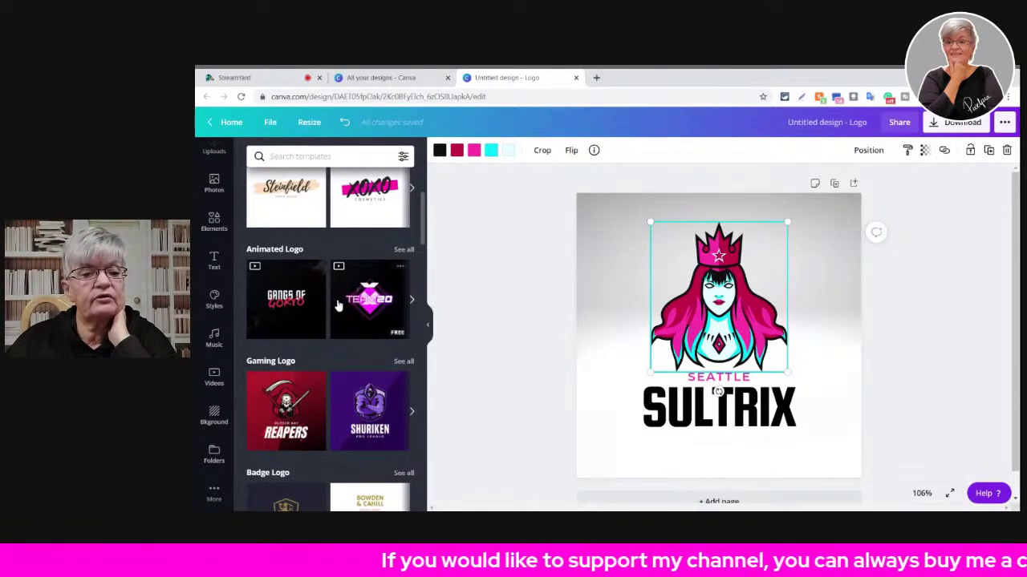
- Show all Animated Logo templates, try MegaFury, then apply the Tinker & Satin Co. template
click(403, 250)
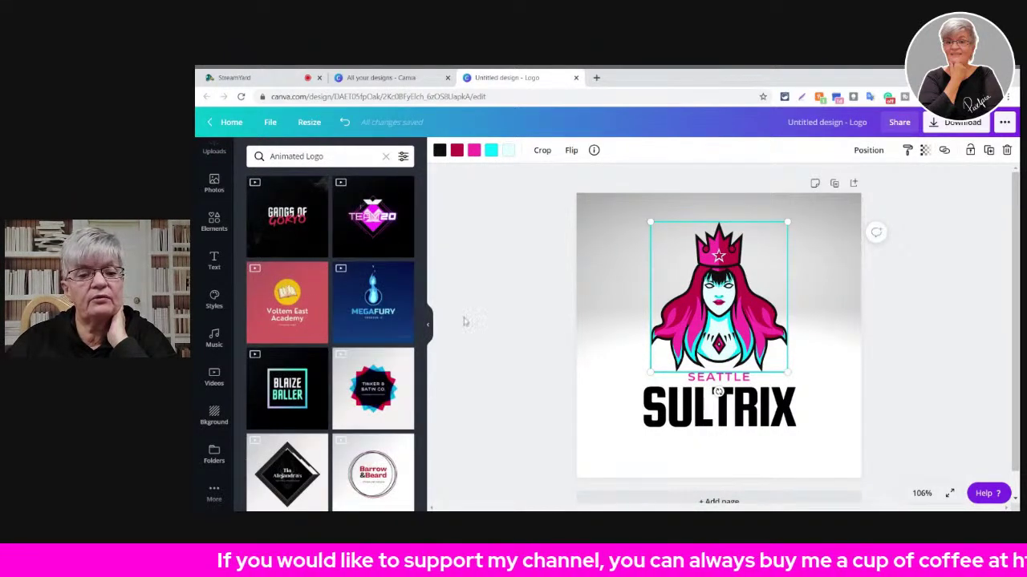
click(388, 315)
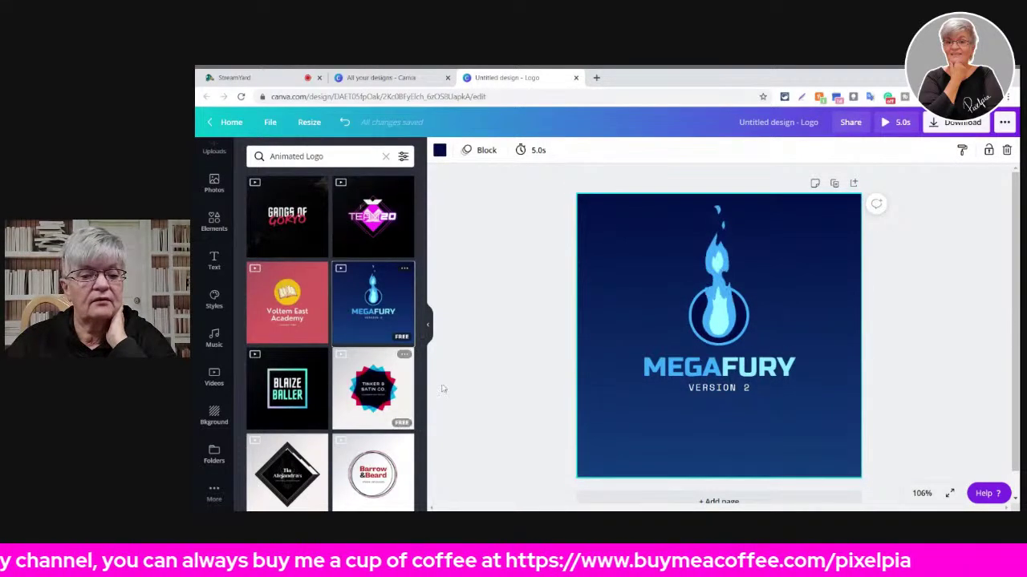
click(404, 400)
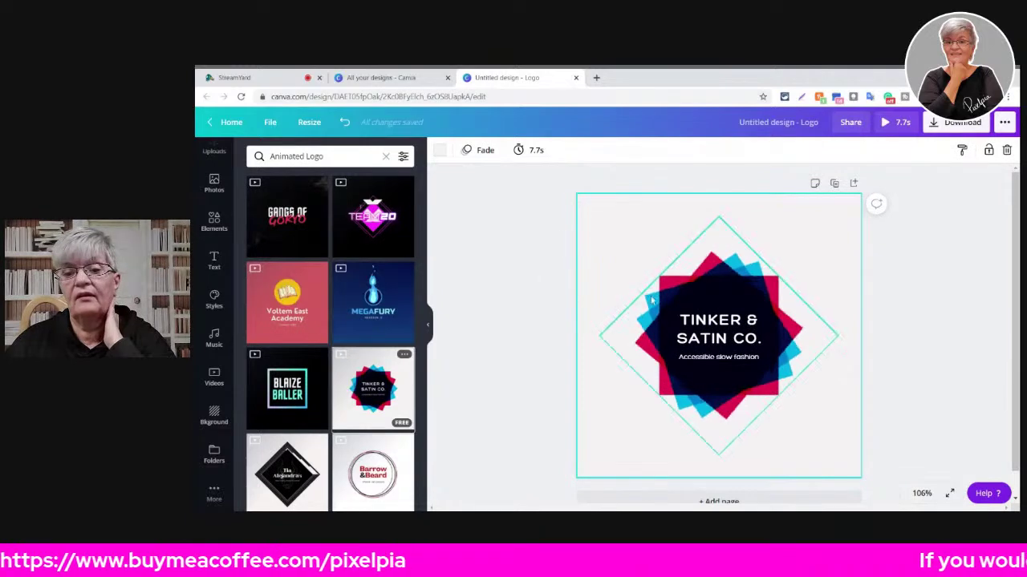
click(678, 289)
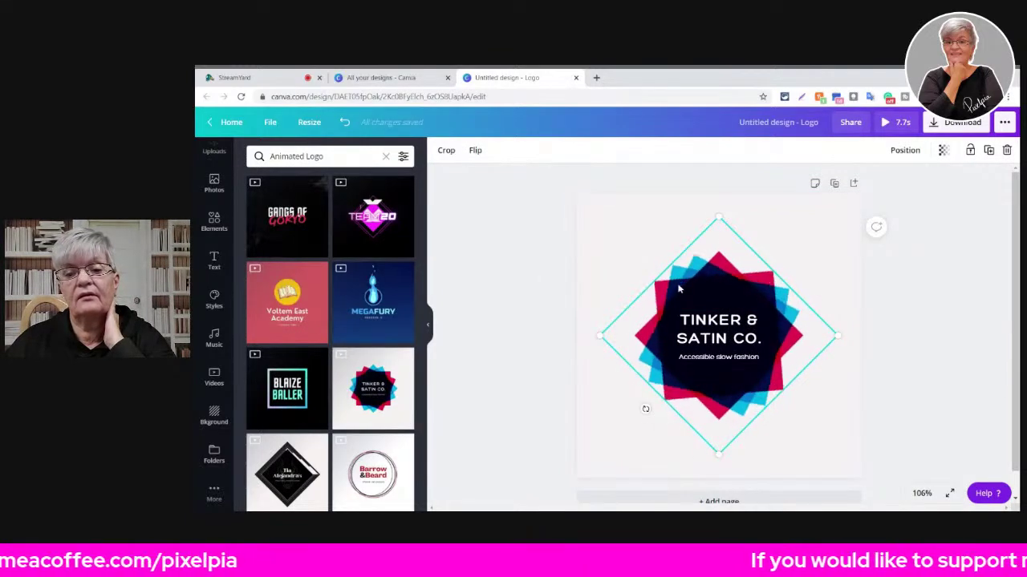
click(506, 269)
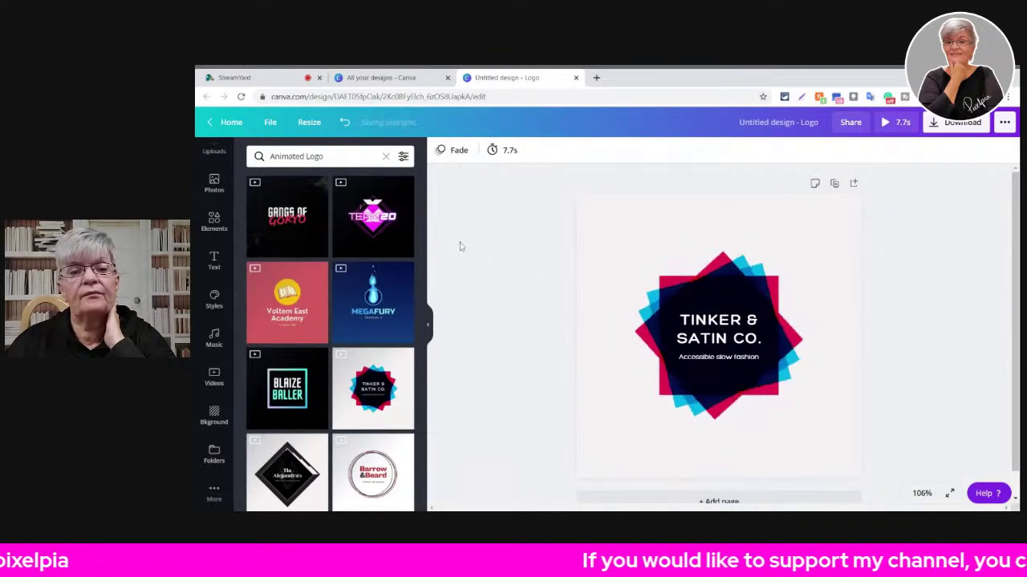
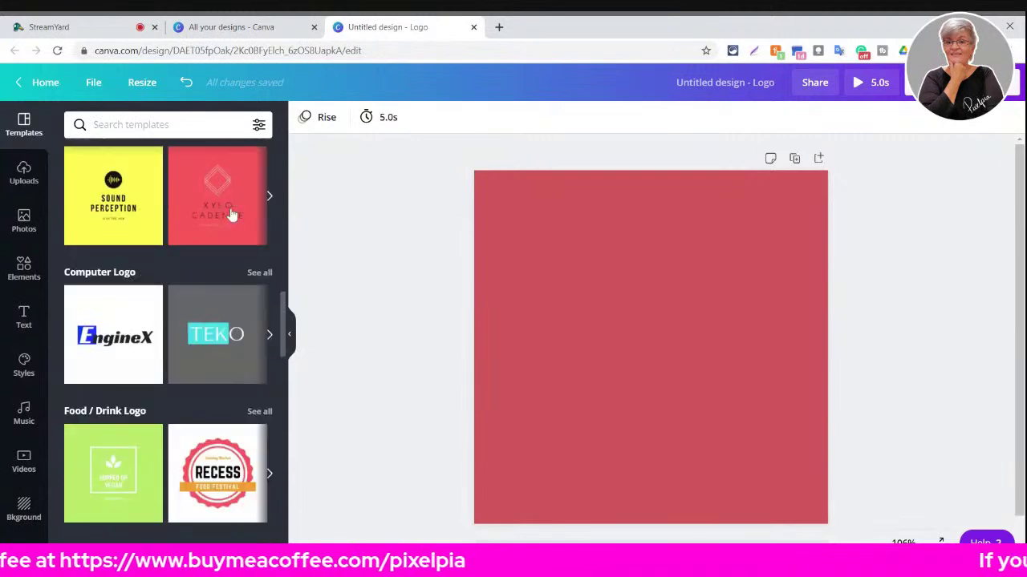
scroll(231, 214, down, 4)
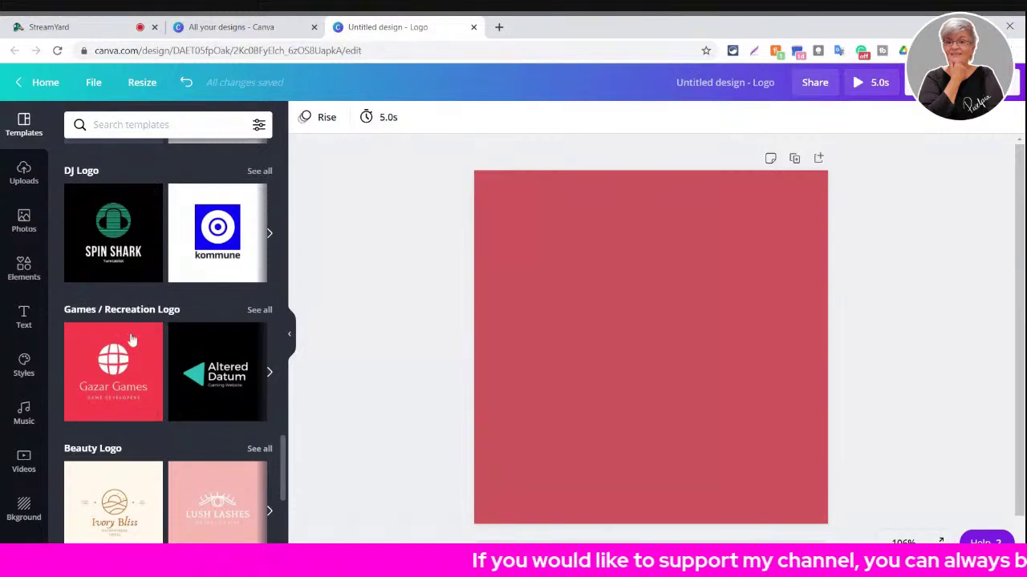
- Filter the template list to the Facebook Shops Logo category results
scroll(238, 305, down, 3)
scroll(238, 307, down, 7)
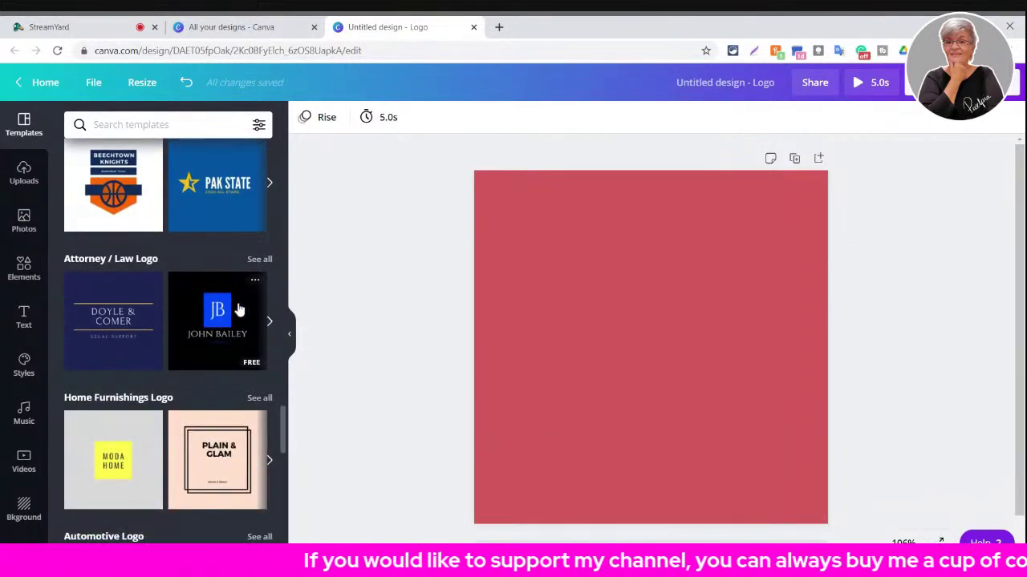
scroll(250, 256, up, 2)
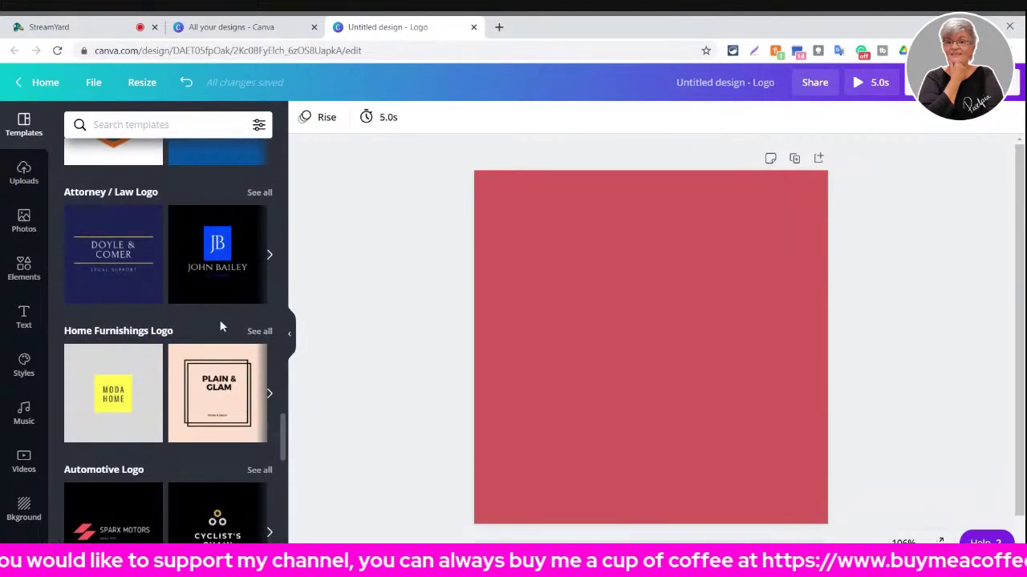
scroll(221, 255, down, 4)
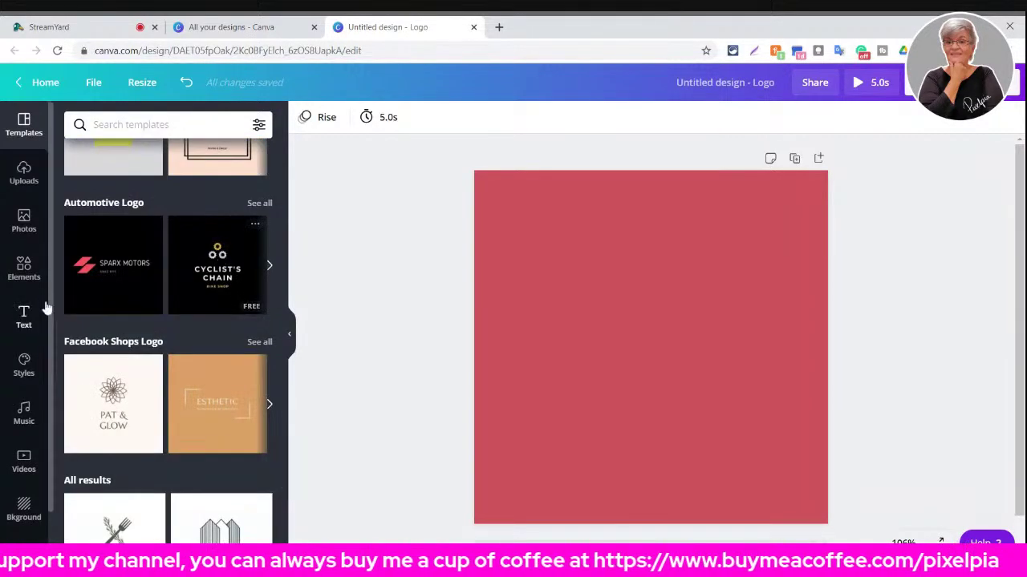
click(141, 345)
scroll(139, 321, down, 5)
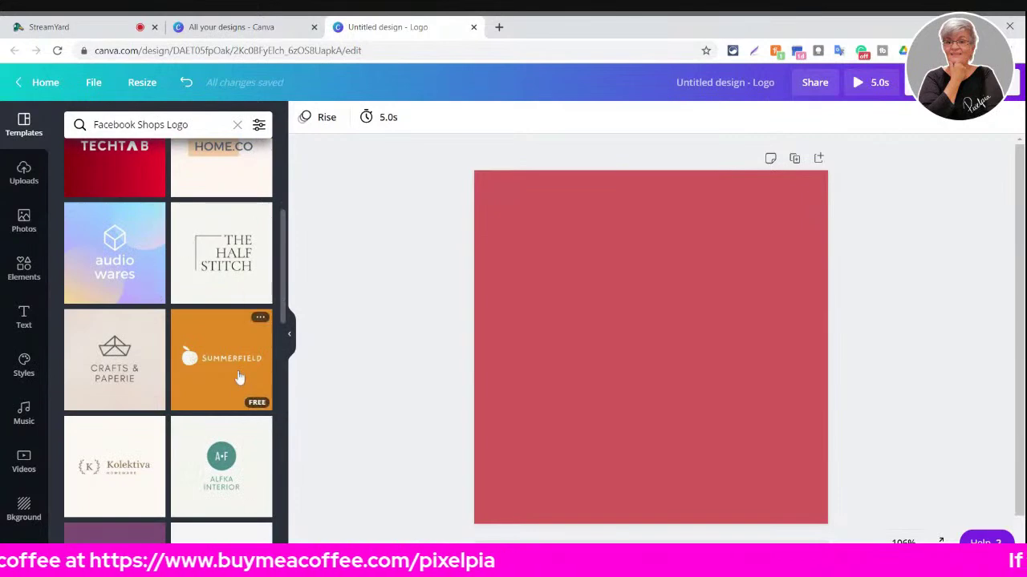
- Apply the Alfka Interior template after trying Summerfield, preview it full-screen, then zoom to 25%
click(204, 378)
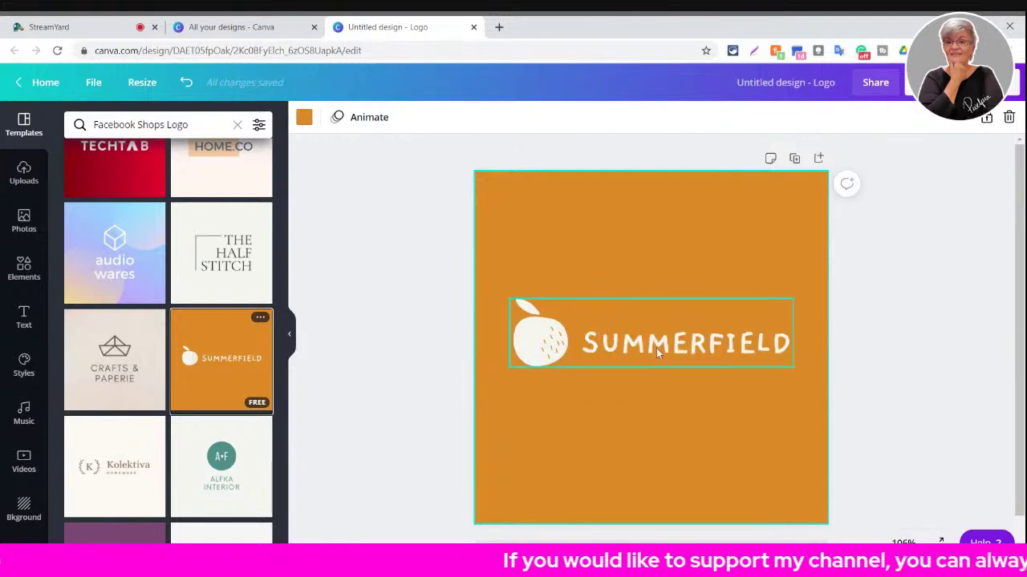
click(214, 464)
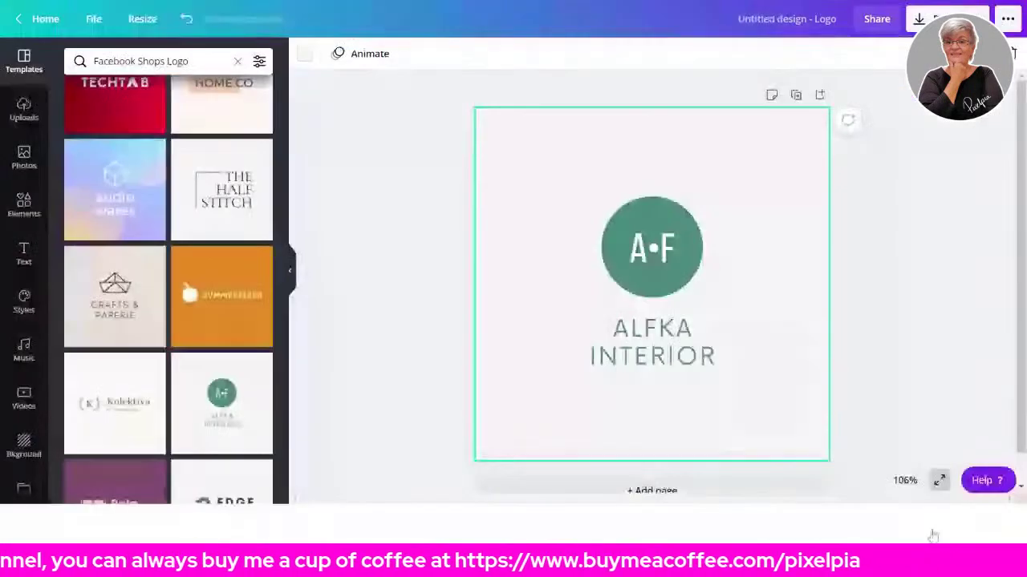
click(939, 480)
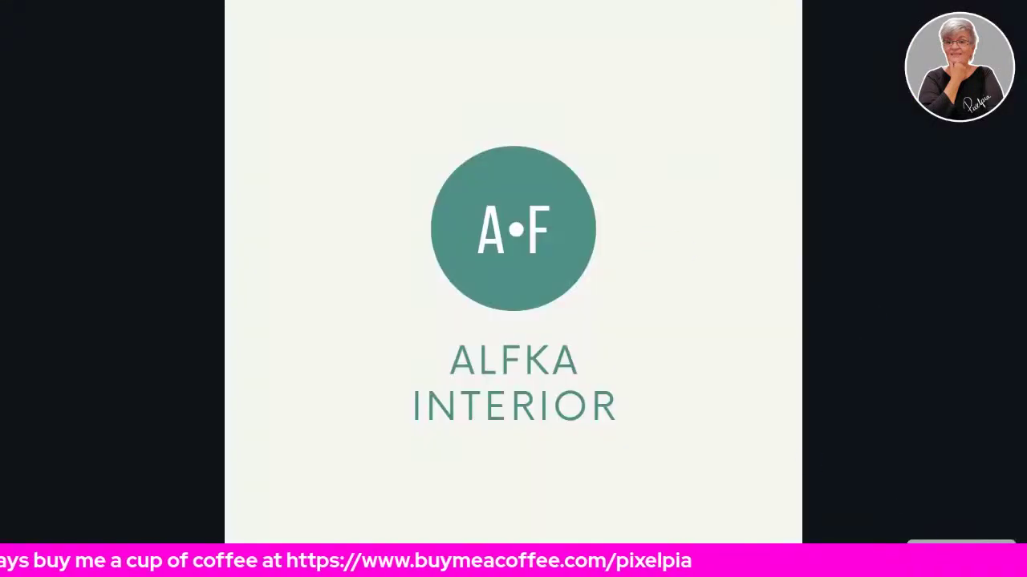
key(Escape)
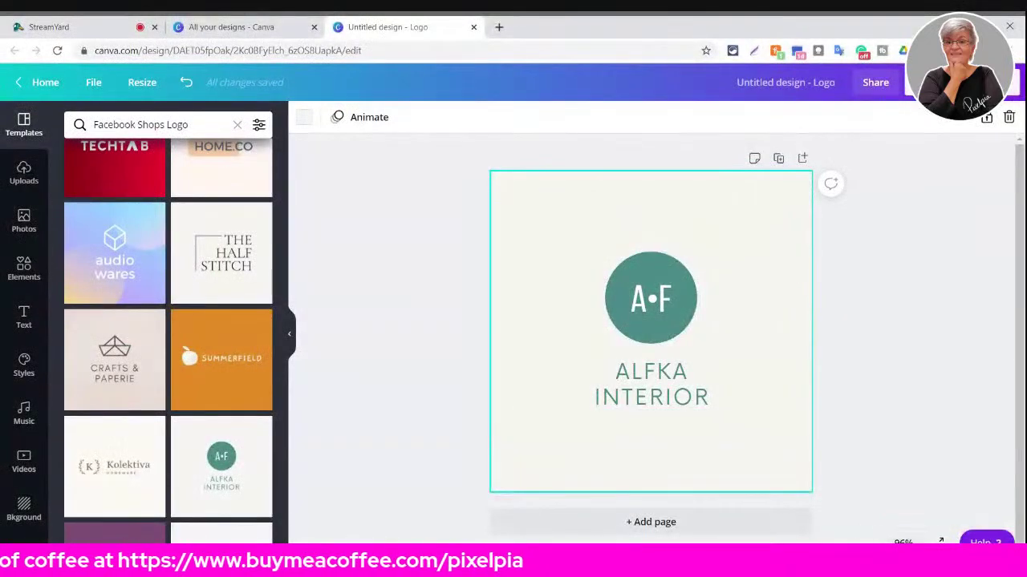
click(903, 543)
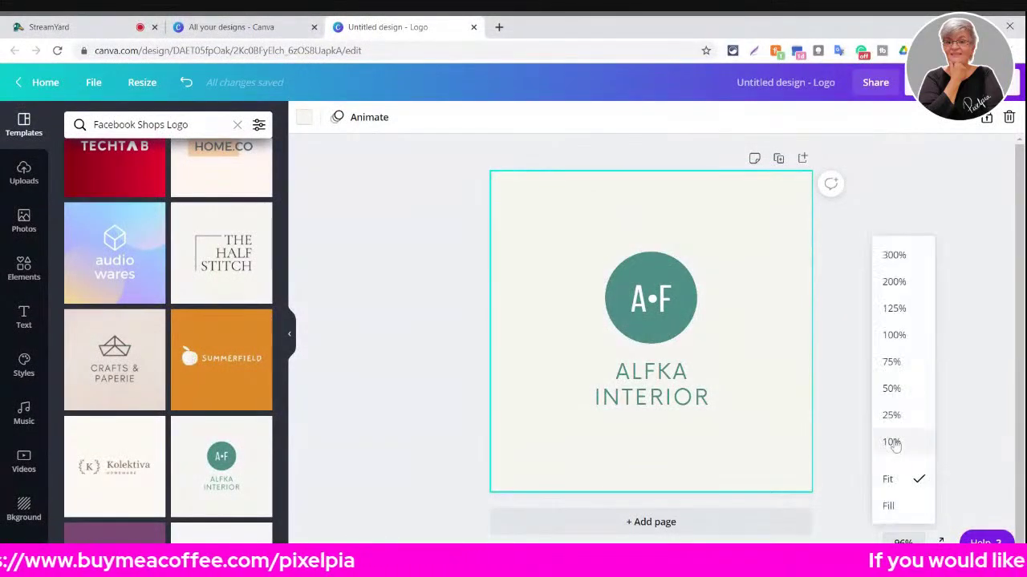
click(892, 415)
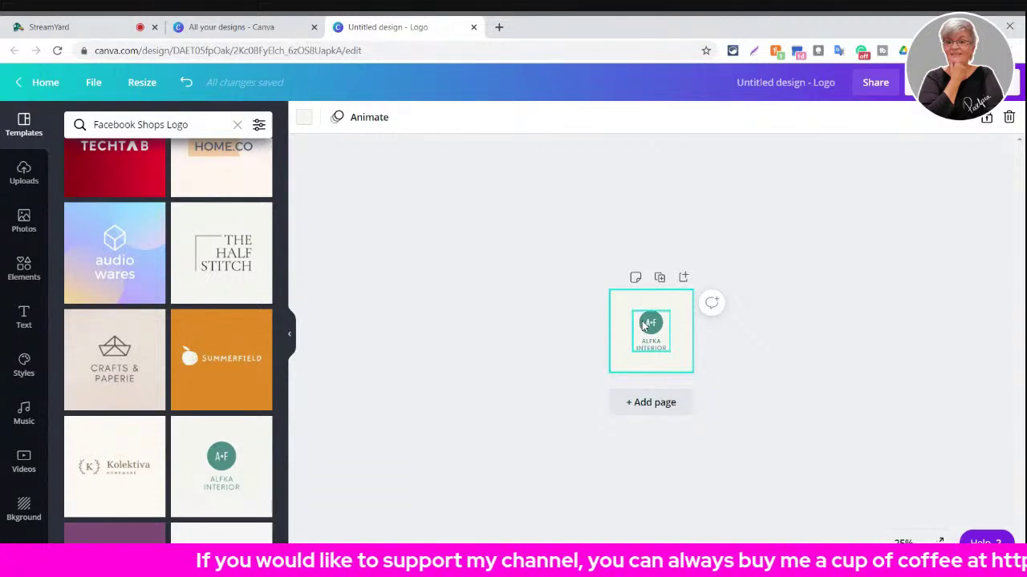
- Apply the Kolektiva Homeware laurel-wreath template and zoom the page back to 100%
click(144, 85)
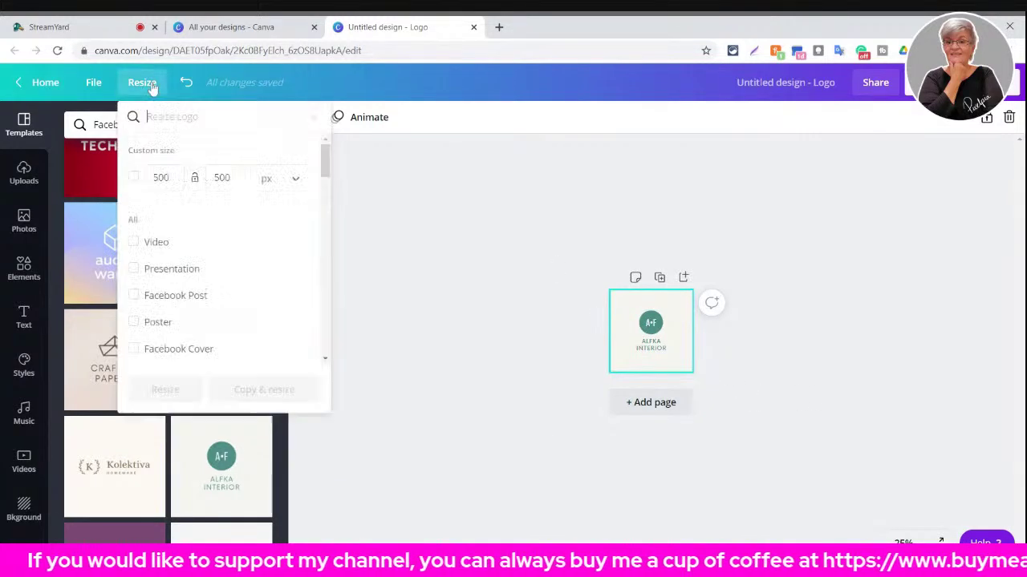
click(474, 203)
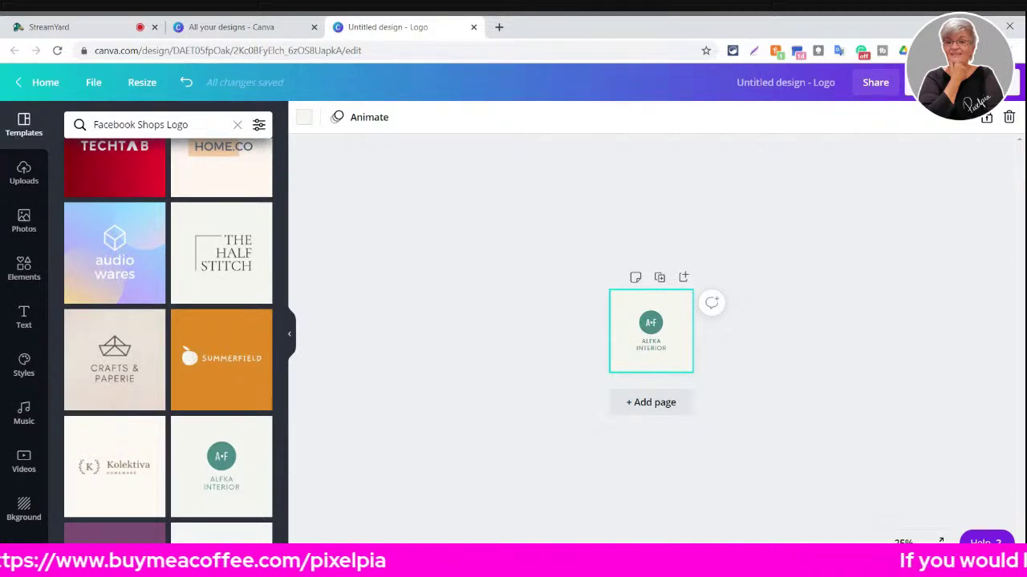
click(115, 463)
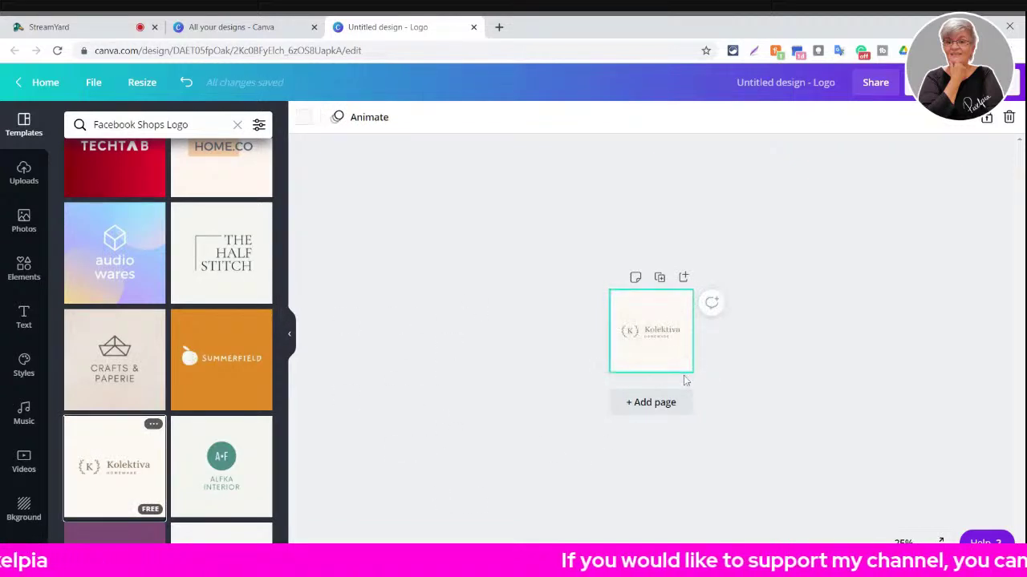
click(904, 540)
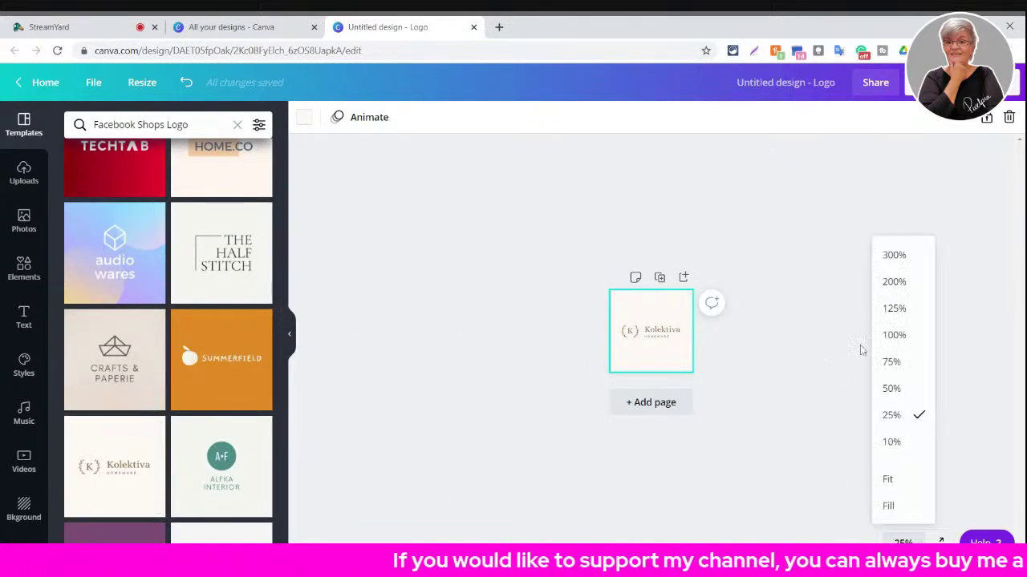
click(895, 335)
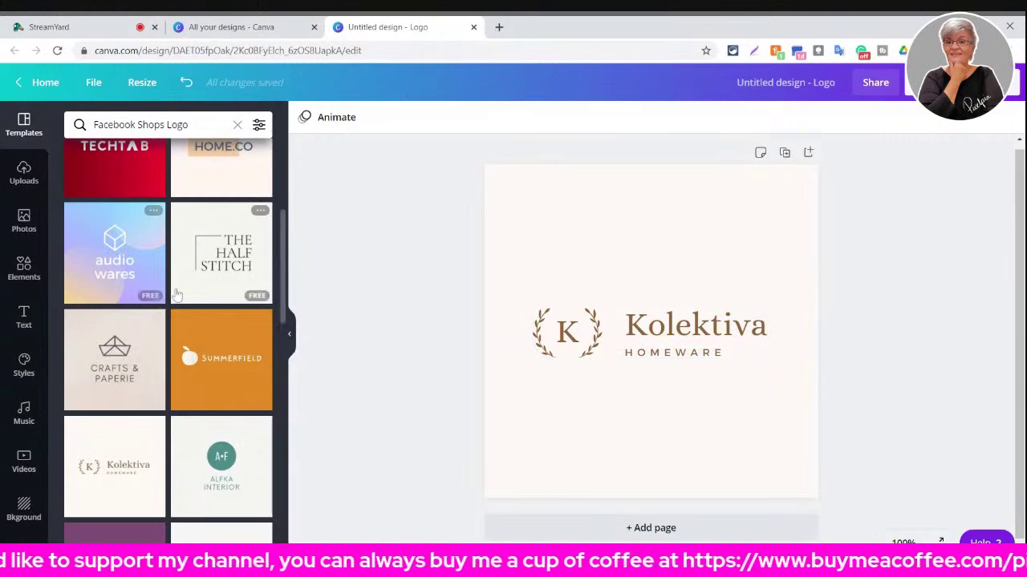
- Clear the Facebook Shops Logo search and apply the Handmade with Love heart template
click(236, 125)
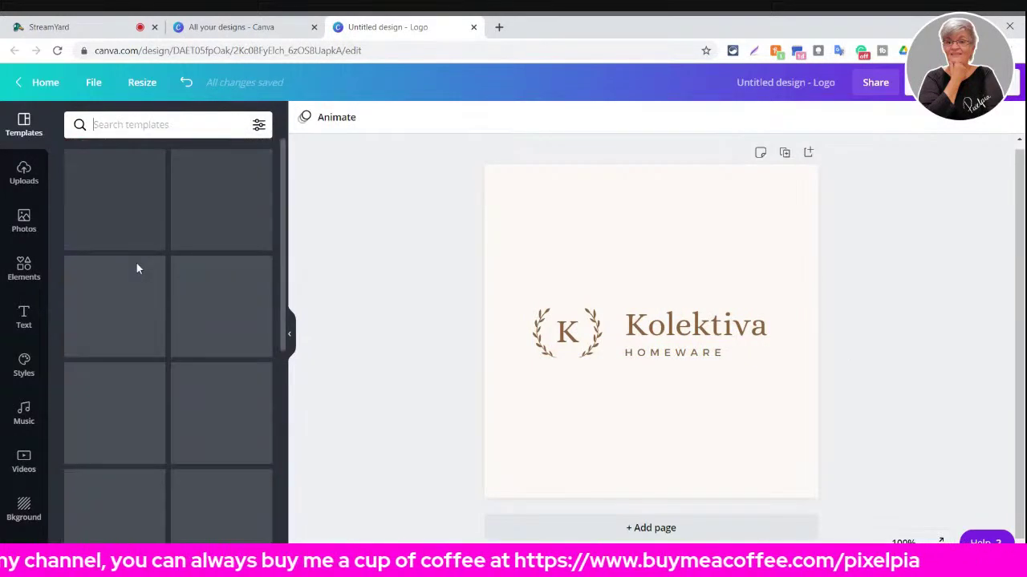
scroll(238, 225, down, 20)
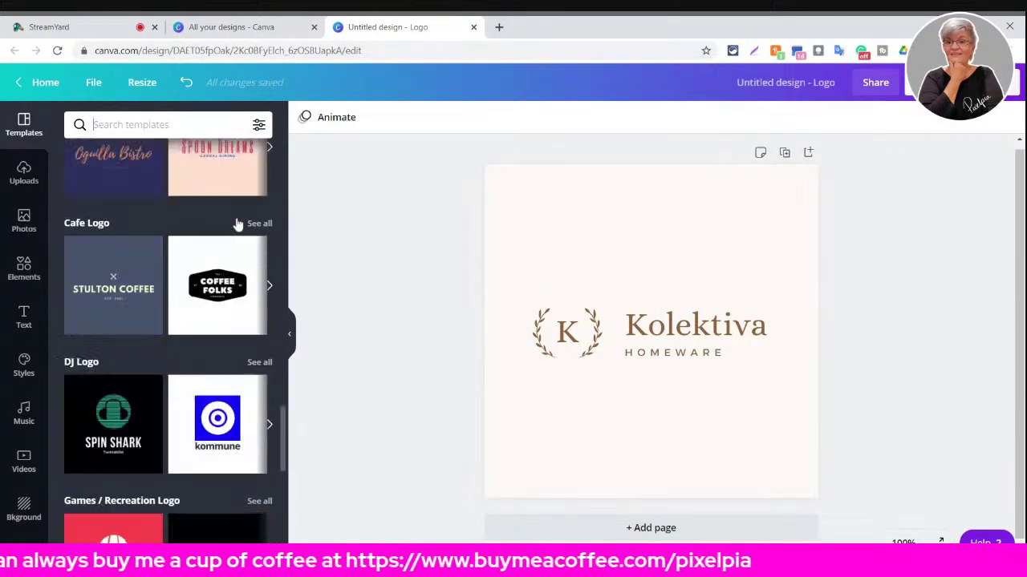
scroll(238, 225, down, 3)
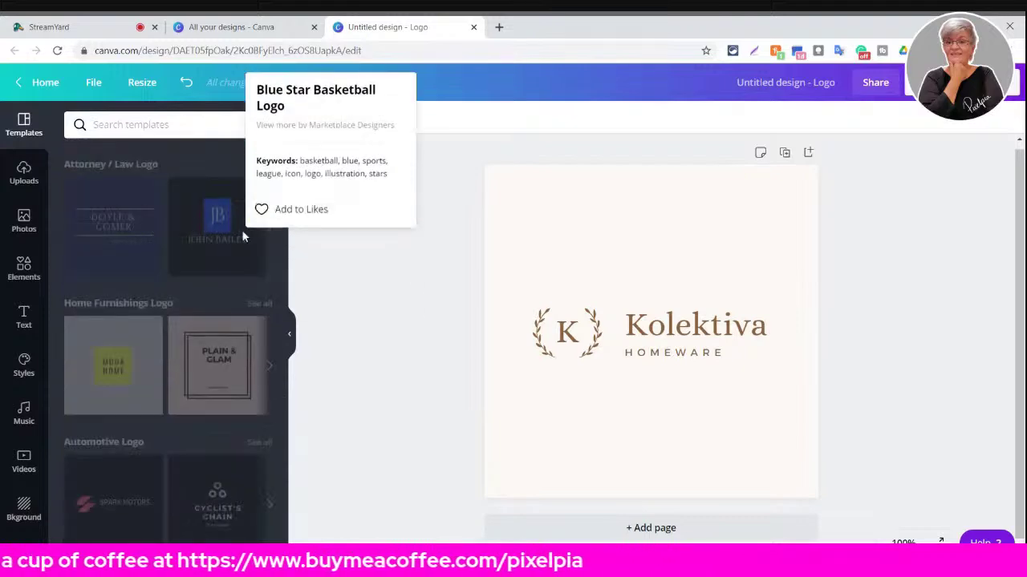
scroll(153, 292, down, 10)
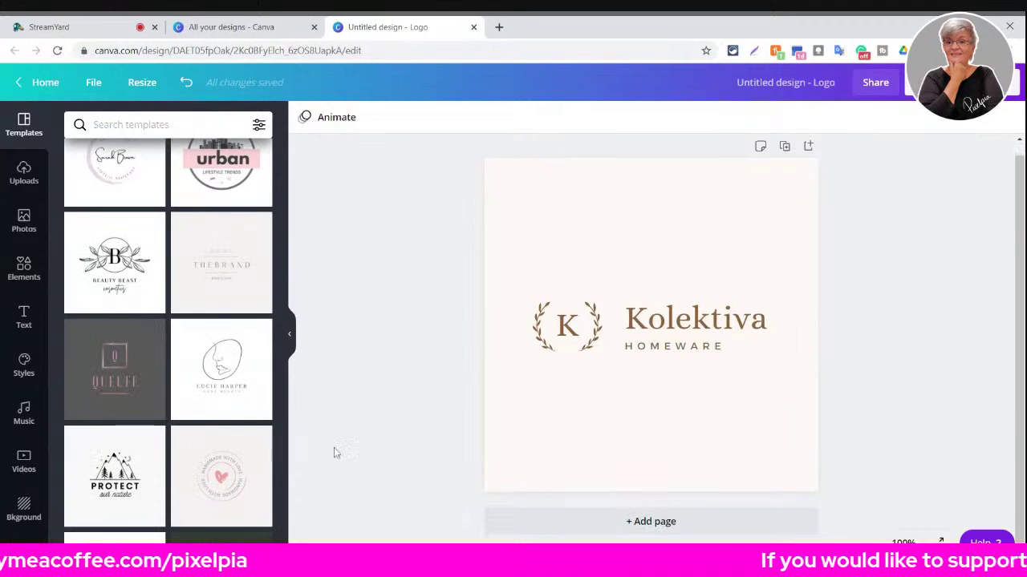
click(249, 465)
click(536, 260)
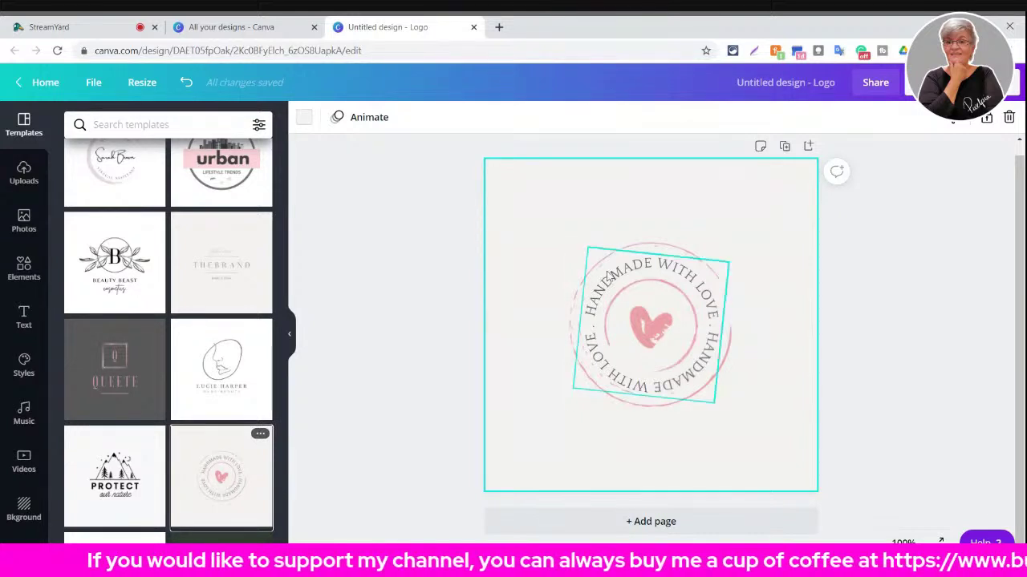
- Group the circular text with the heart, enlarge it, and centre the heart in the circle
click(603, 255)
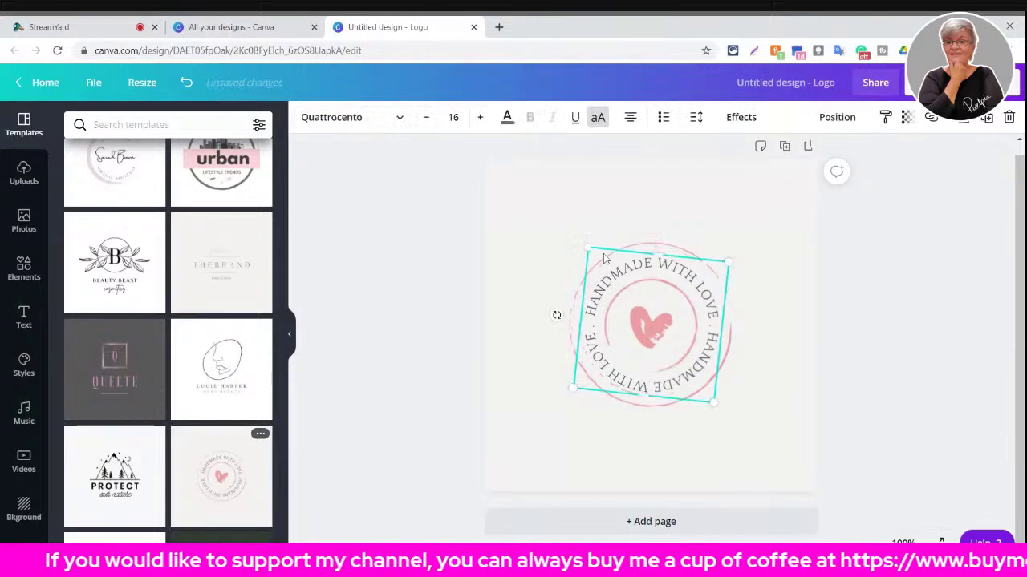
shift+click(583, 301)
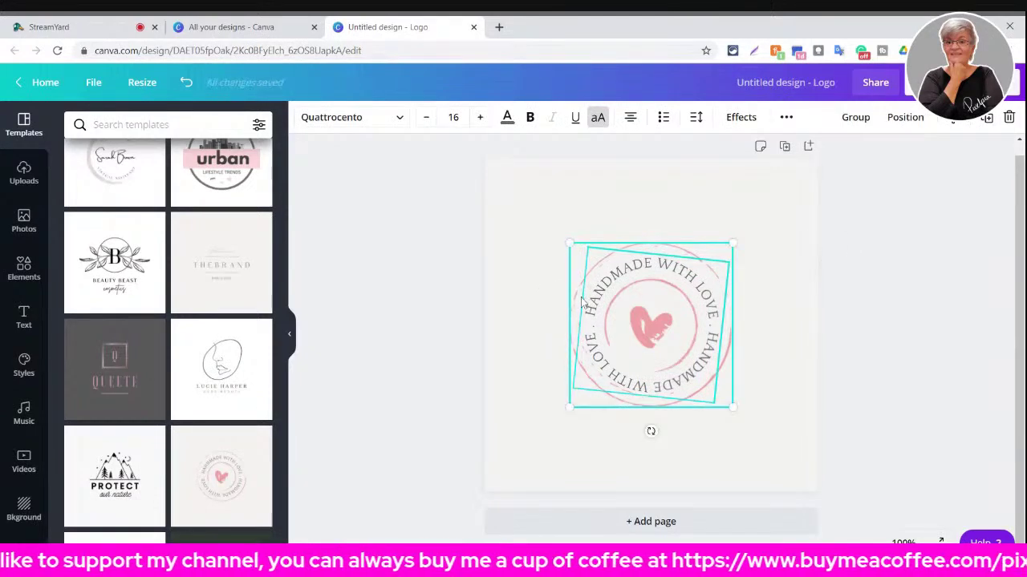
click(855, 117)
drag(738, 242, 797, 188)
click(651, 329)
drag(653, 333, 685, 308)
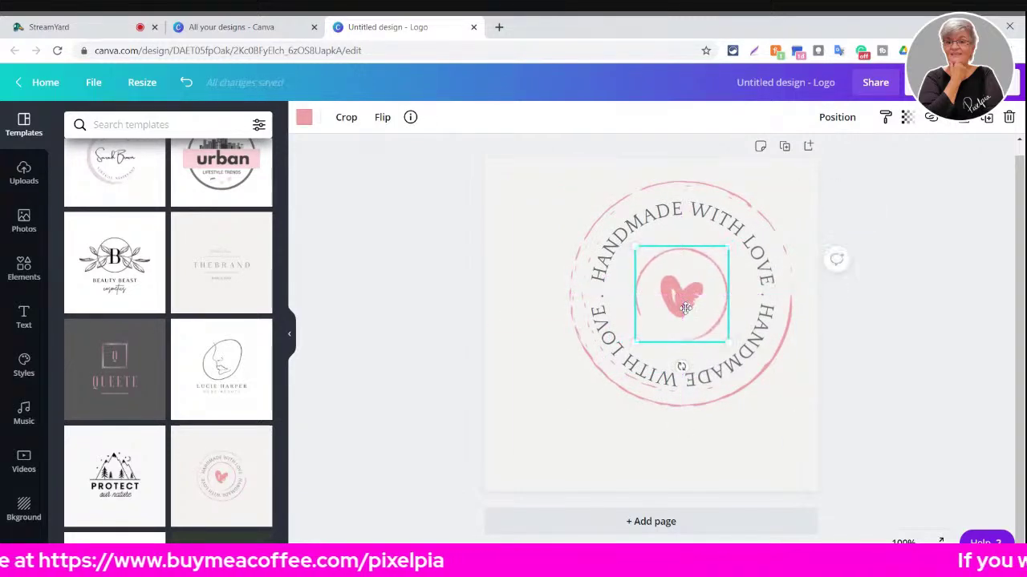
- Enlarge the whole logo group to fill most of the page
click(693, 237)
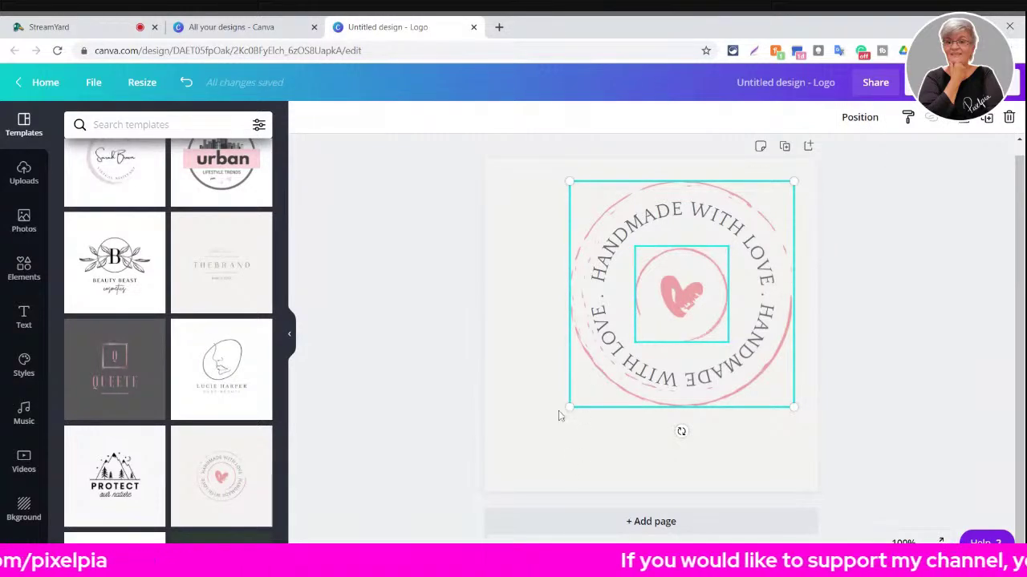
drag(570, 408, 545, 435)
mouse_move(797, 180)
mouse_down()
mouse_move(775, 202)
mouse_move(790, 198)
mouse_move(783, 192)
mouse_up()
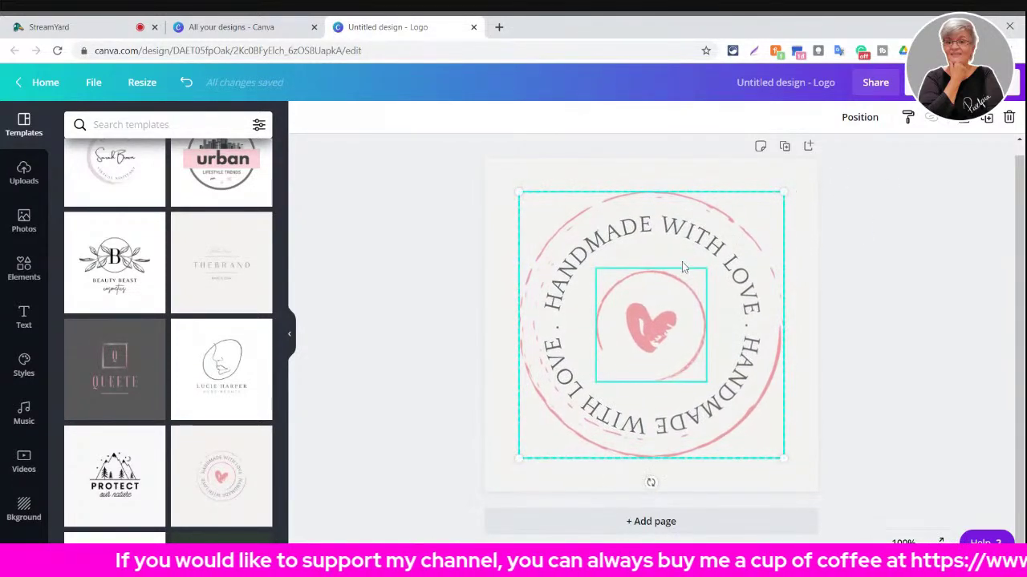
click(1009, 306)
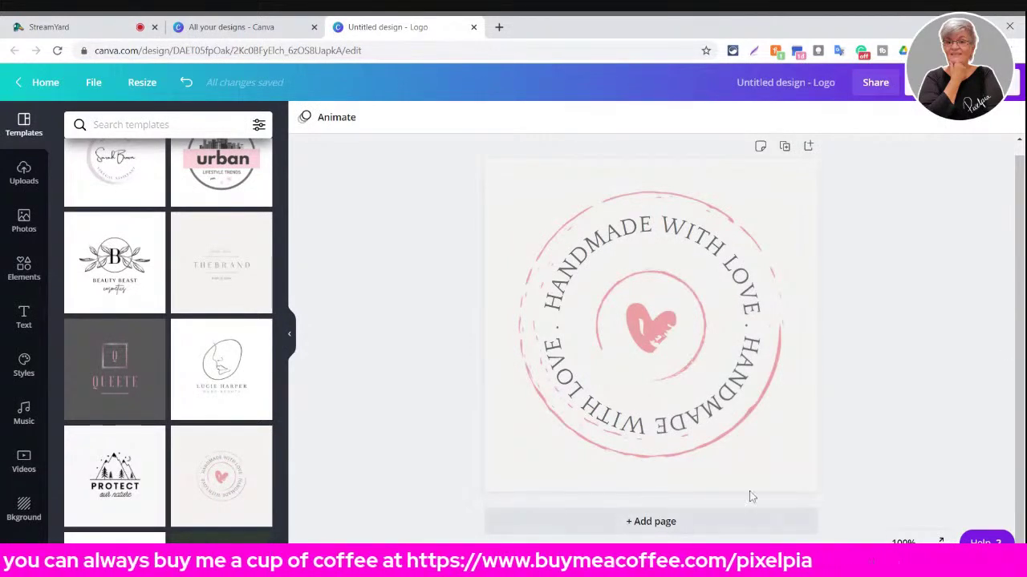
- Switch the zoom to 25%, back to 100%, then to 25% again
click(904, 543)
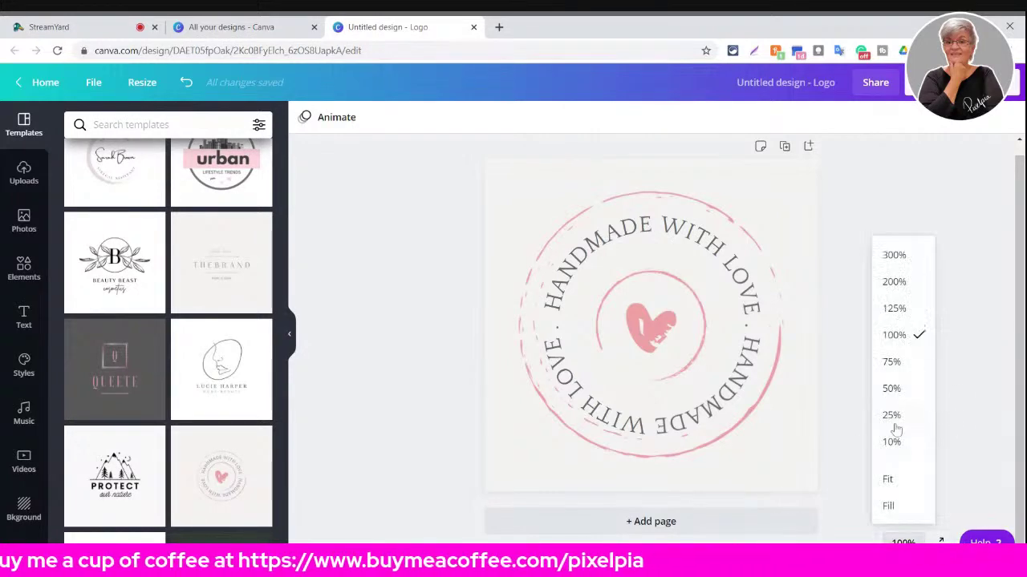
click(899, 418)
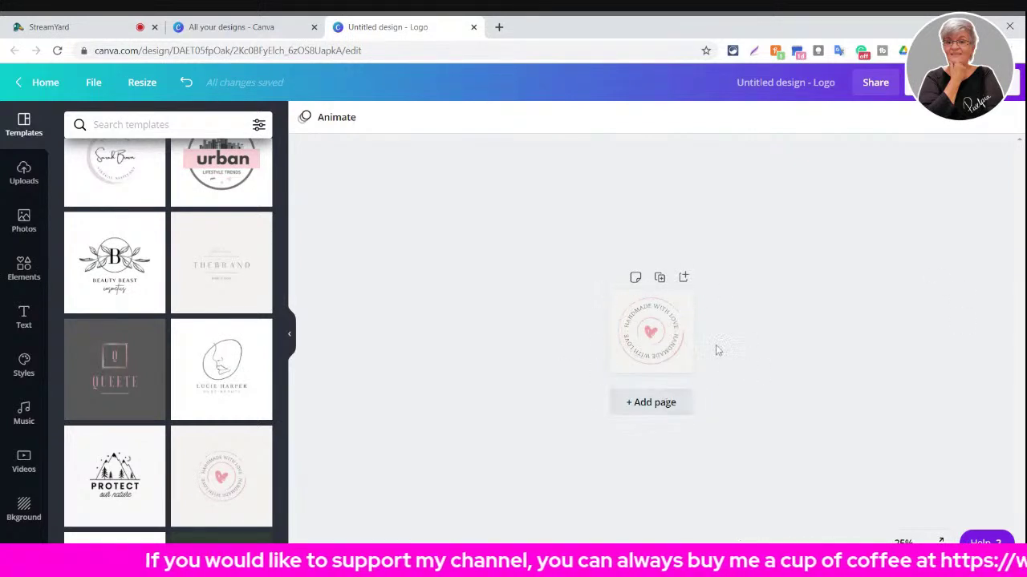
click(903, 543)
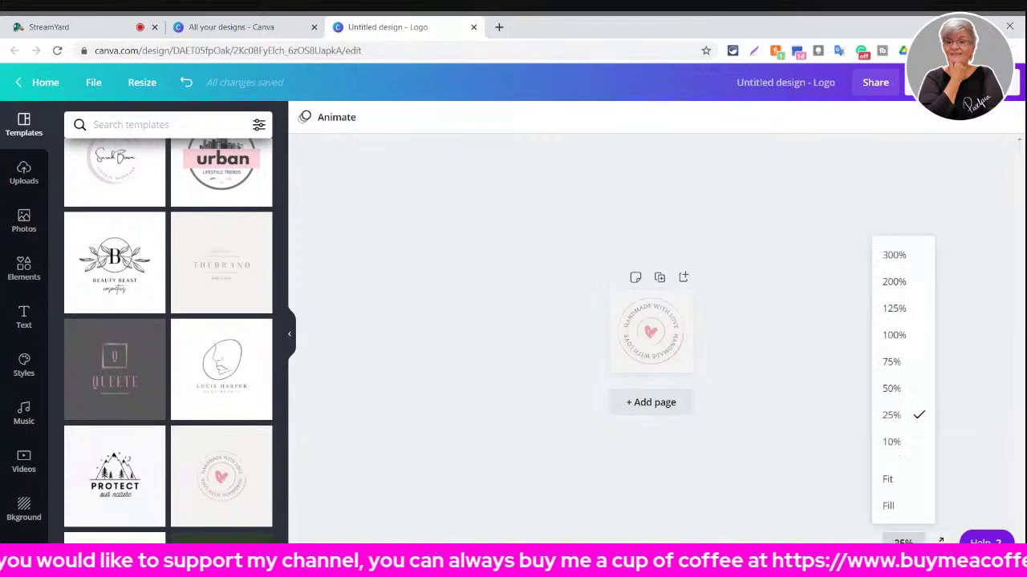
click(897, 335)
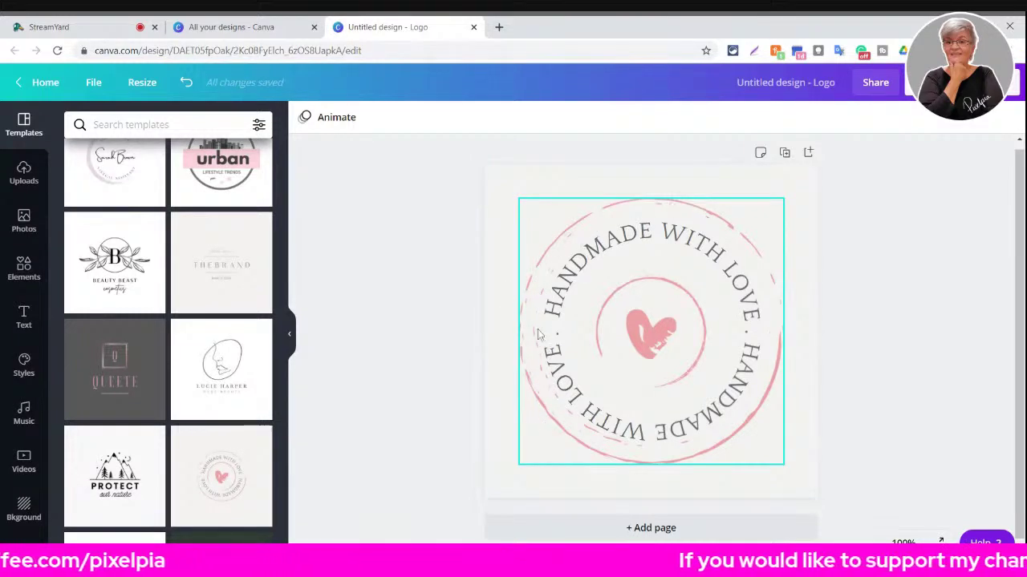
click(903, 543)
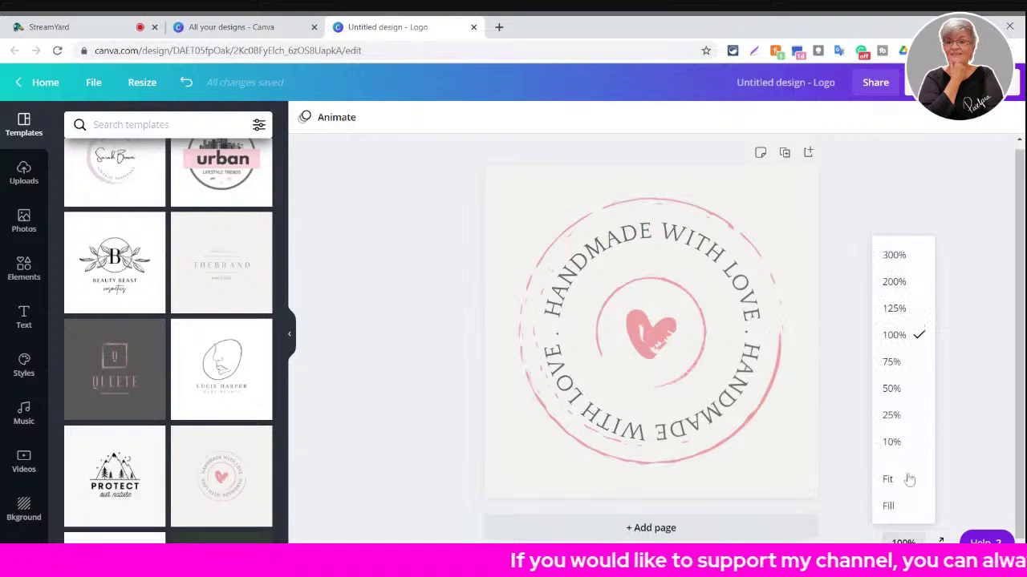
click(892, 415)
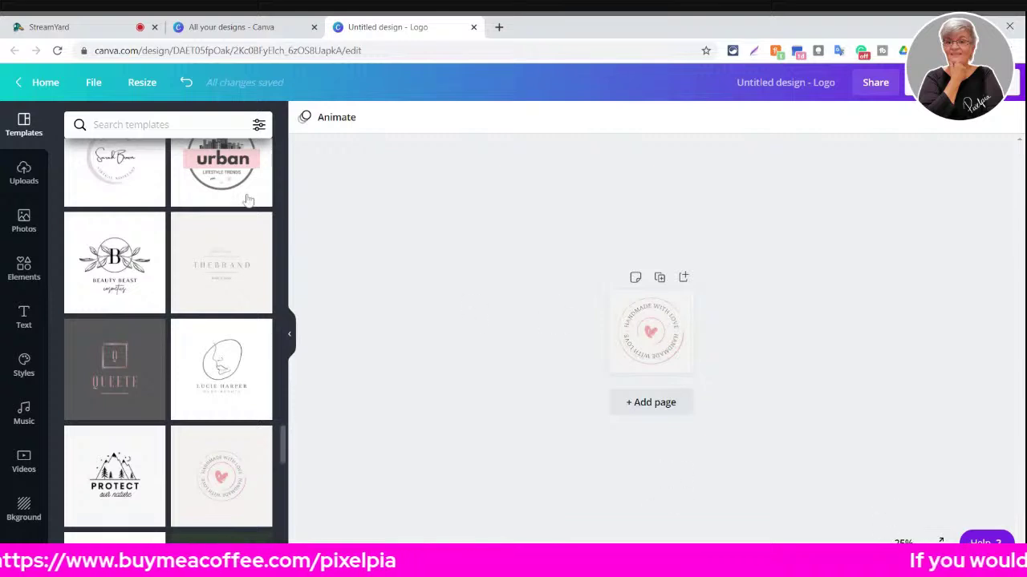
- Apply the urban LIFESTYLE TRENDS template and zoom the page to 100%
click(225, 177)
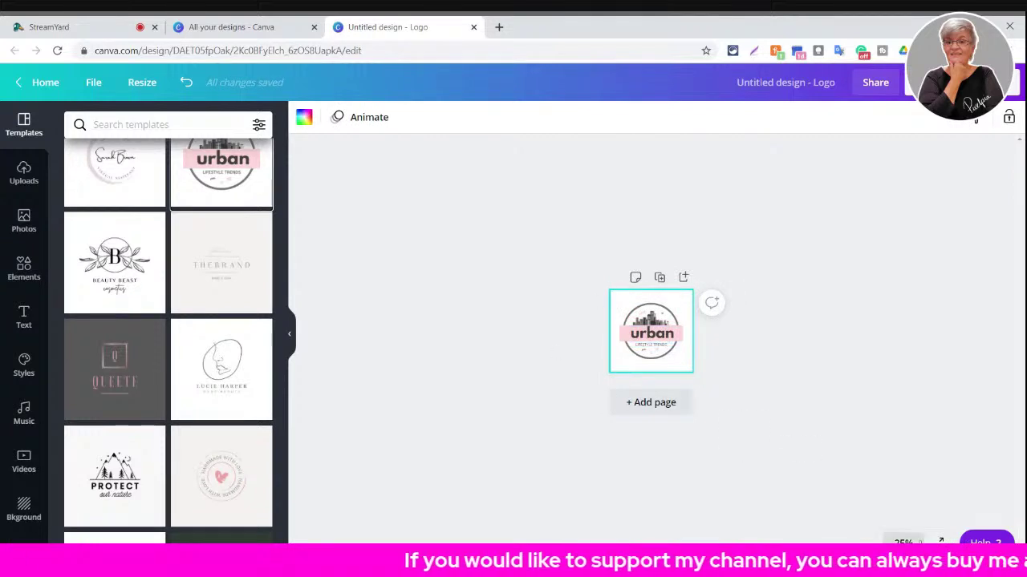
click(903, 543)
click(898, 335)
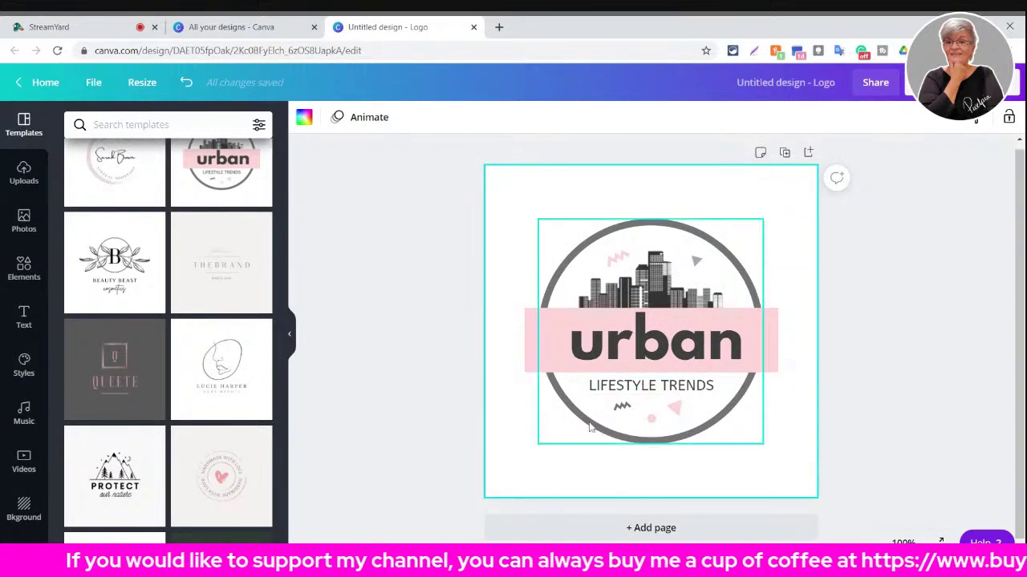
- Move the city skyline image down, then back to the top of the circle above 'urban'
click(622, 407)
click(677, 406)
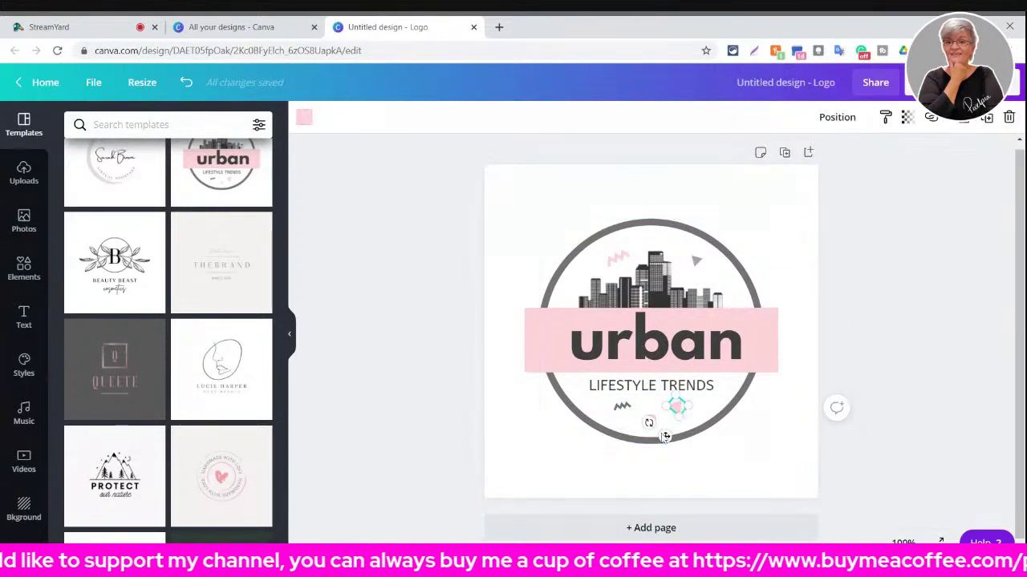
click(705, 275)
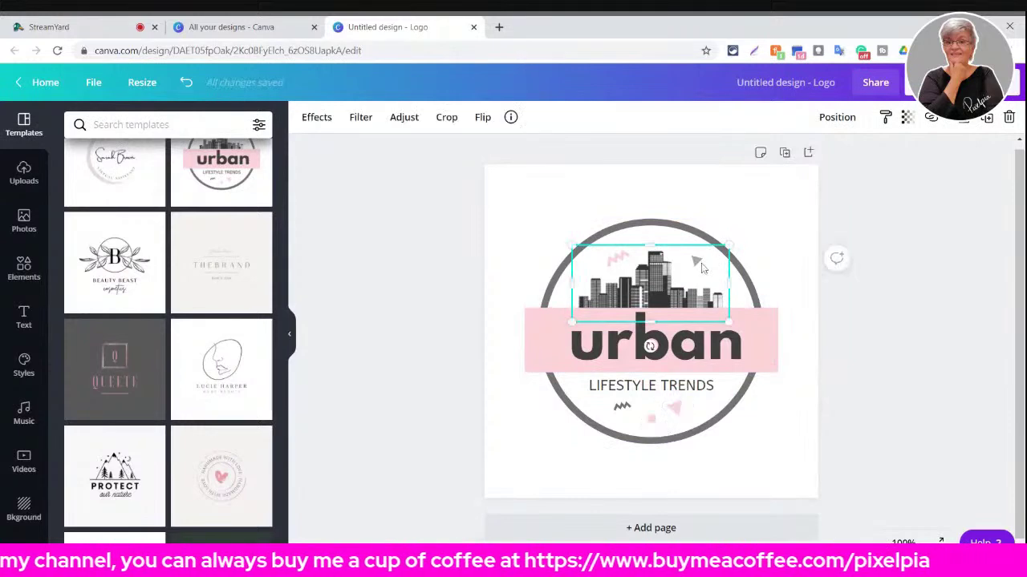
drag(672, 296, 752, 456)
click(702, 263)
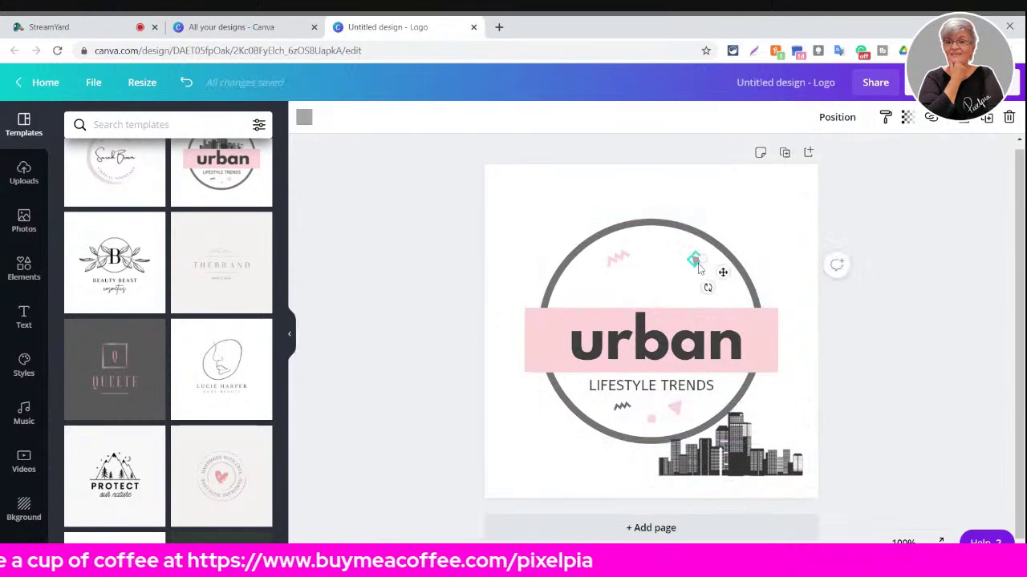
click(628, 258)
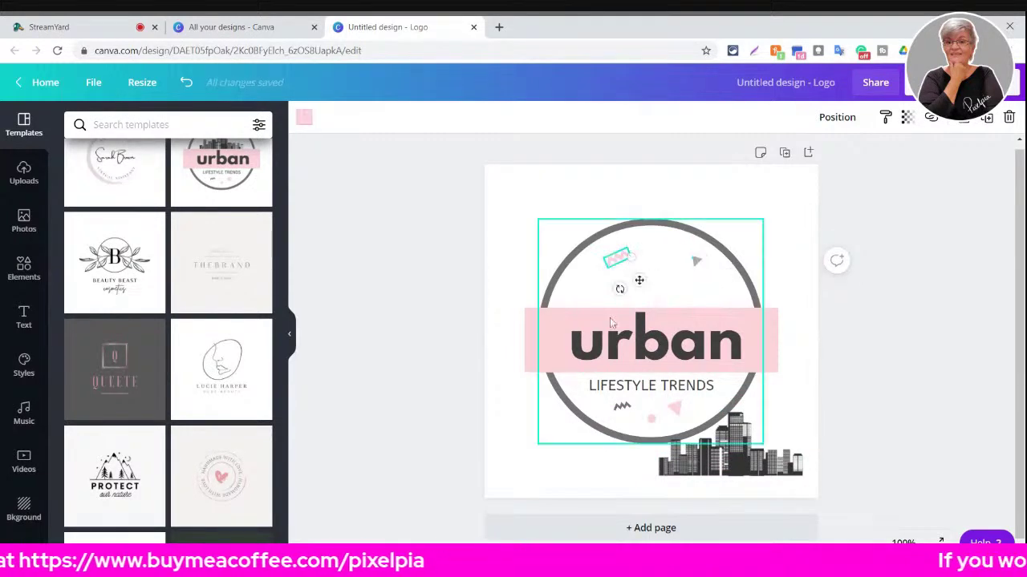
drag(776, 475, 692, 296)
click(898, 294)
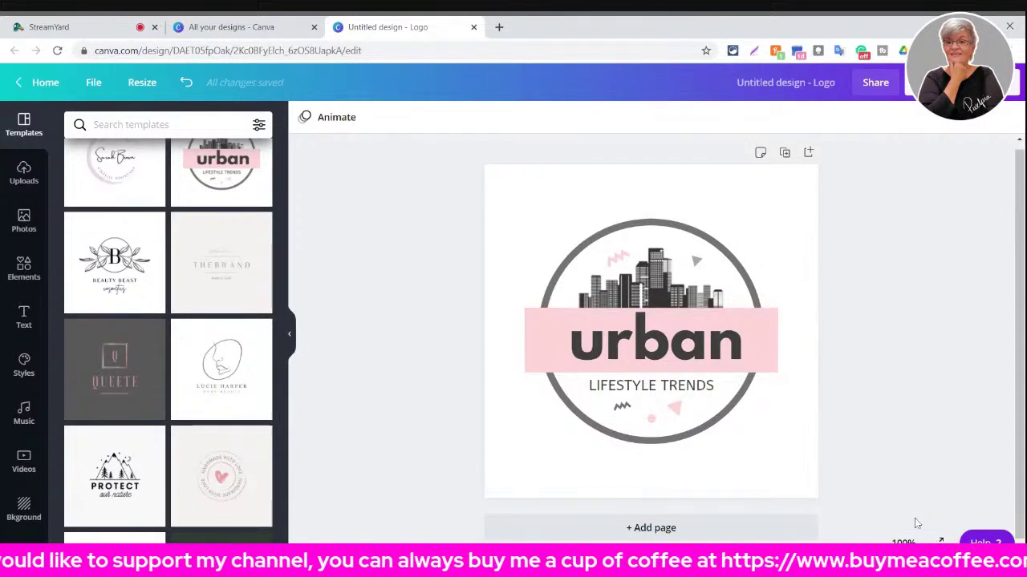
- Zoom to 25%, then 50%, and box-select all of the urban logo's elements
click(903, 542)
click(891, 417)
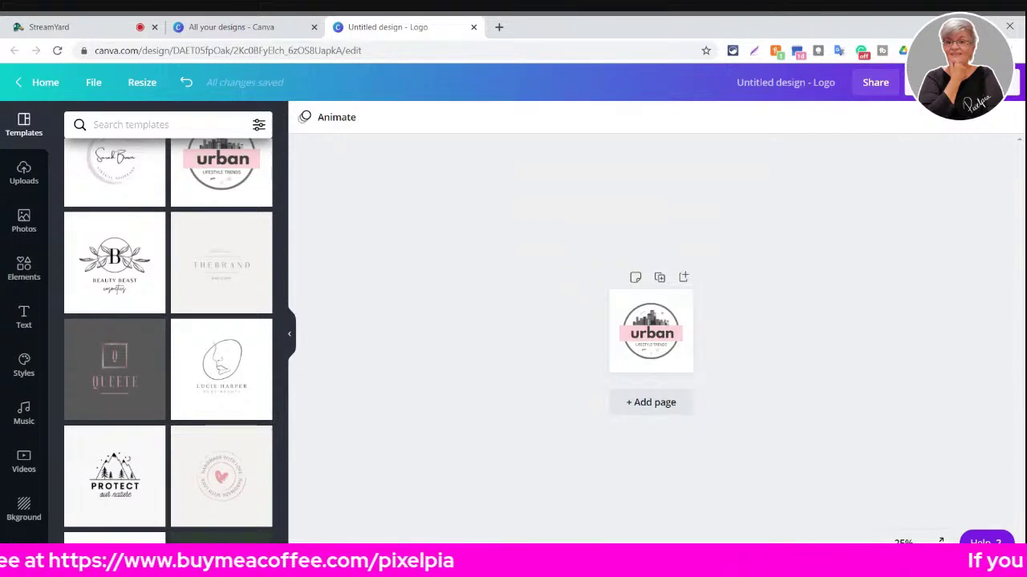
click(900, 542)
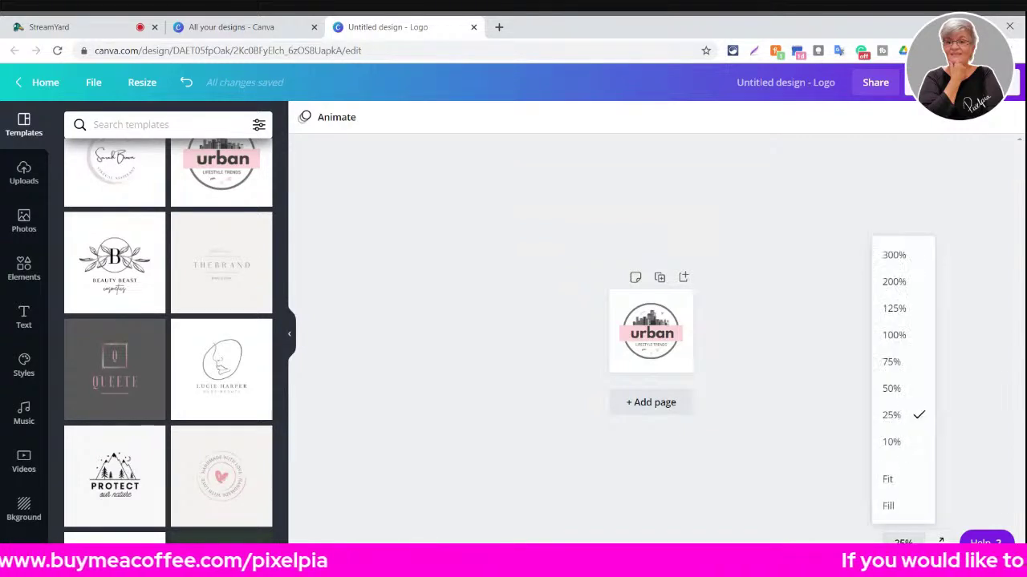
click(889, 389)
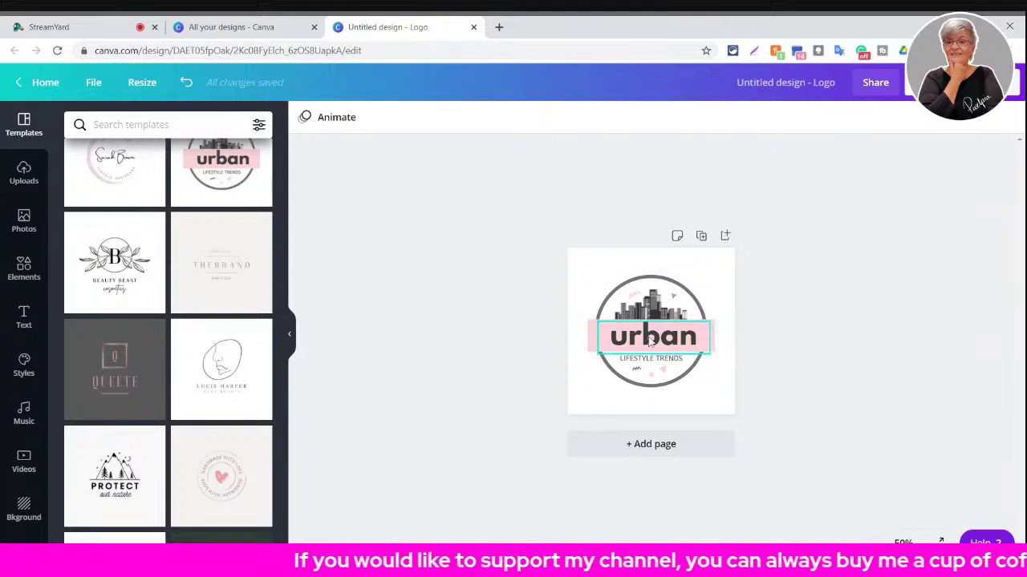
drag(580, 261, 718, 399)
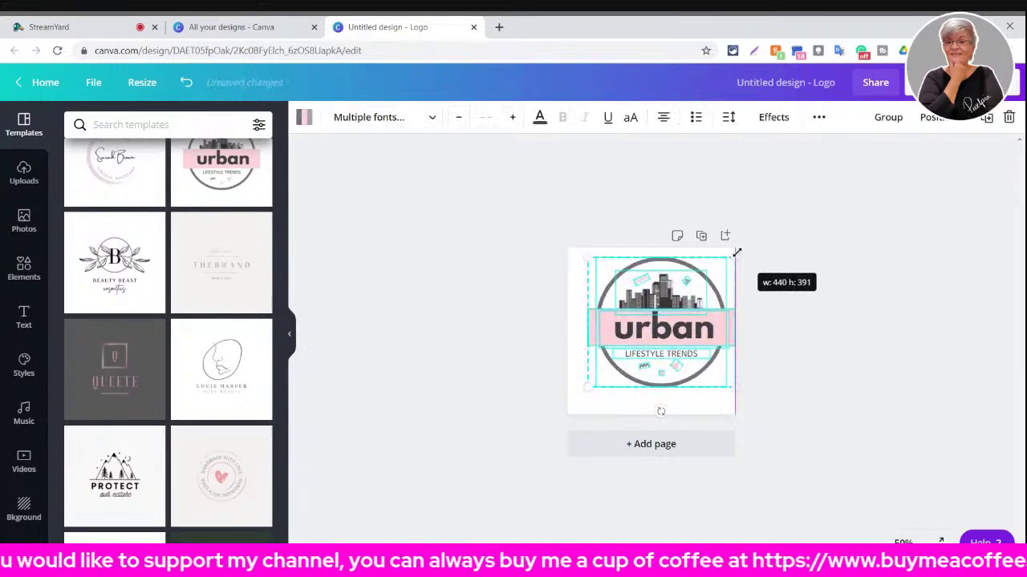
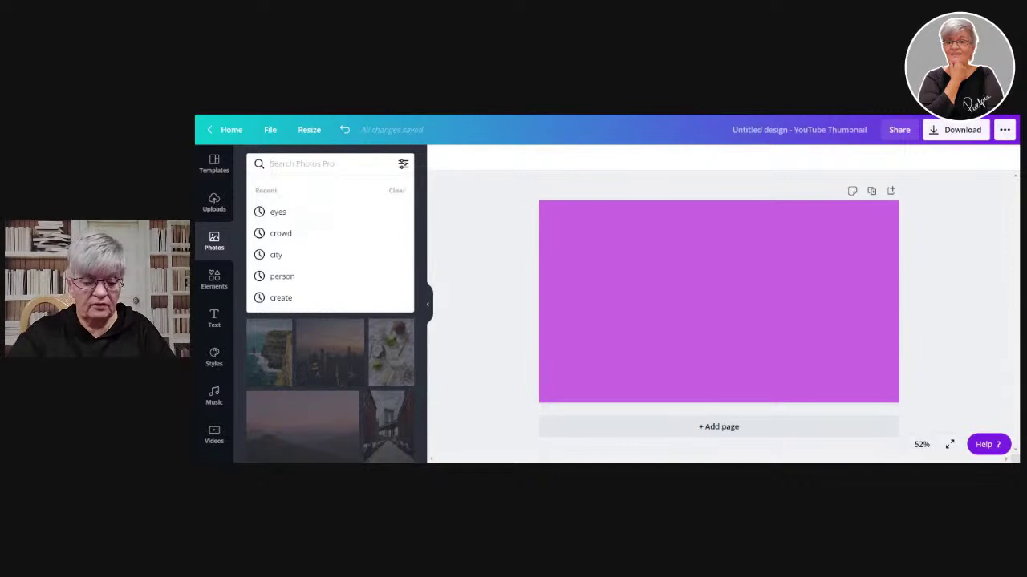
- Search Photos for 'face', add the surprised-man photo, and enlarge it to fill the height
key(Return)
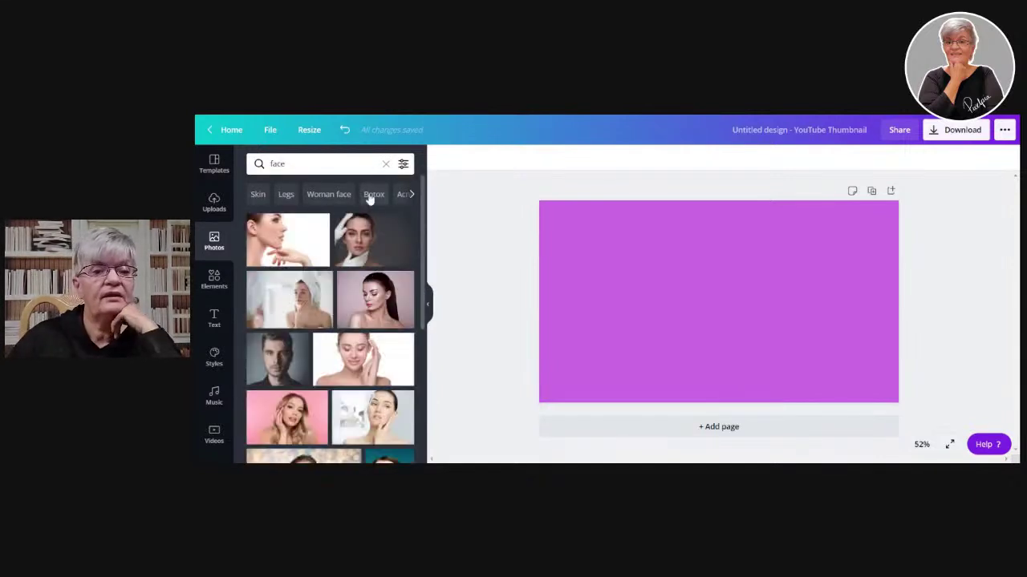
scroll(345, 295, down, 3)
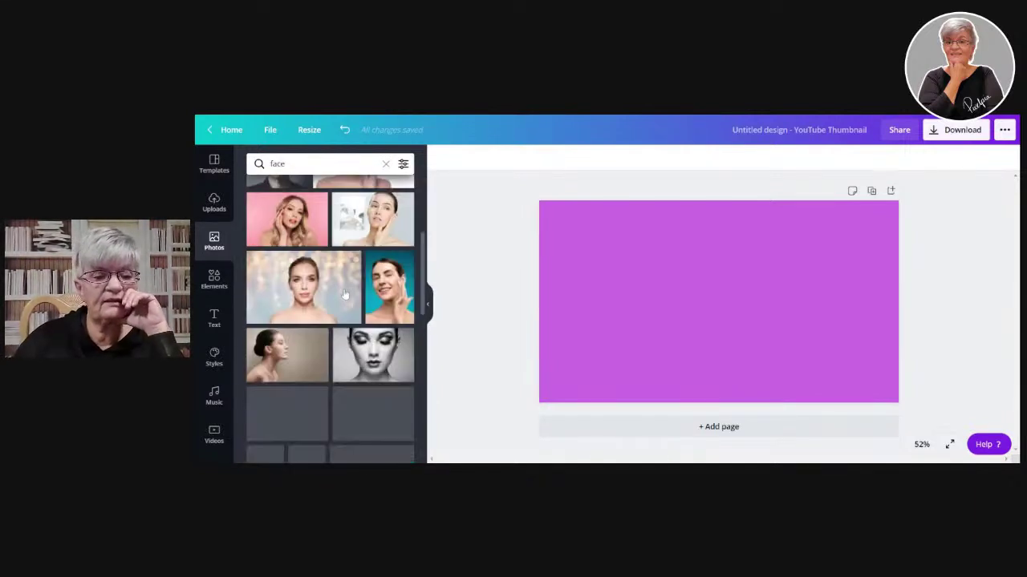
scroll(345, 296, up, 3)
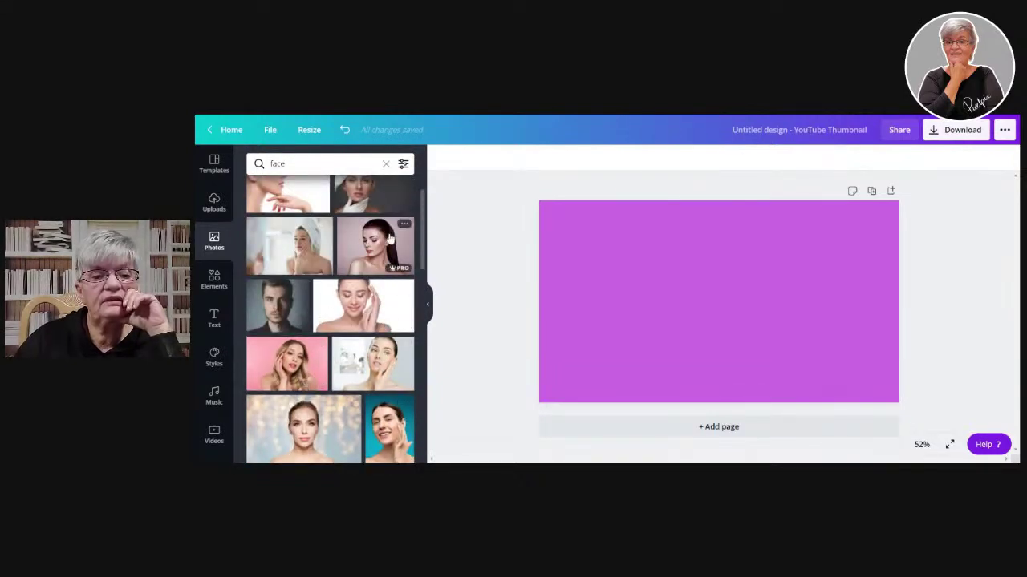
scroll(336, 288, down, 10)
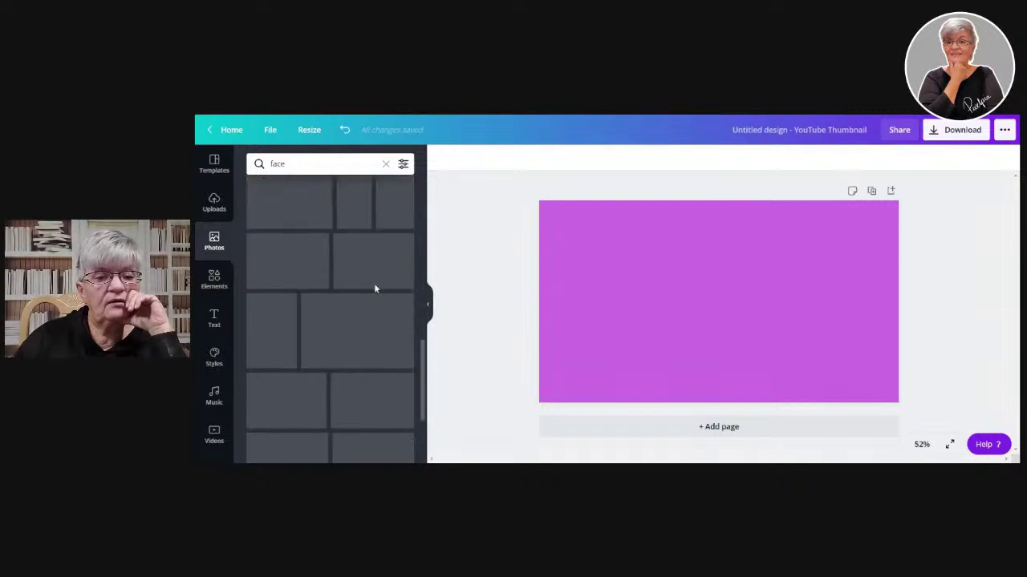
scroll(353, 281, down, 3)
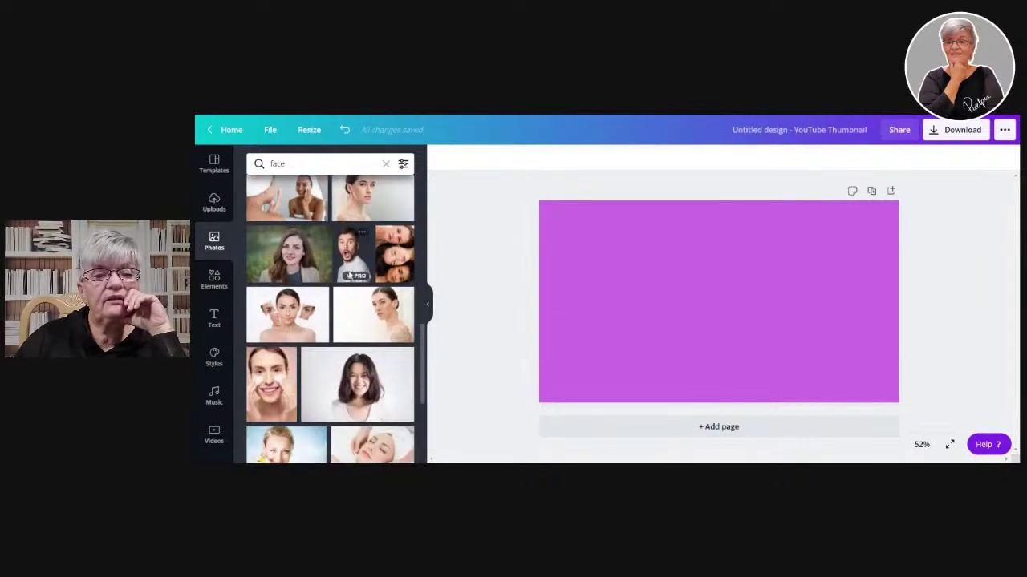
click(356, 250)
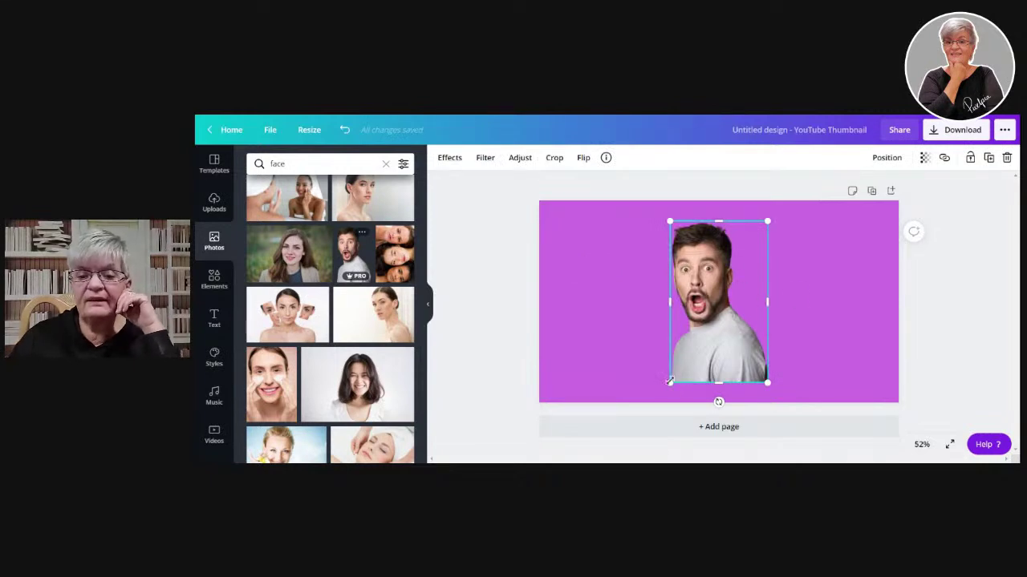
mouse_move(363, 282)
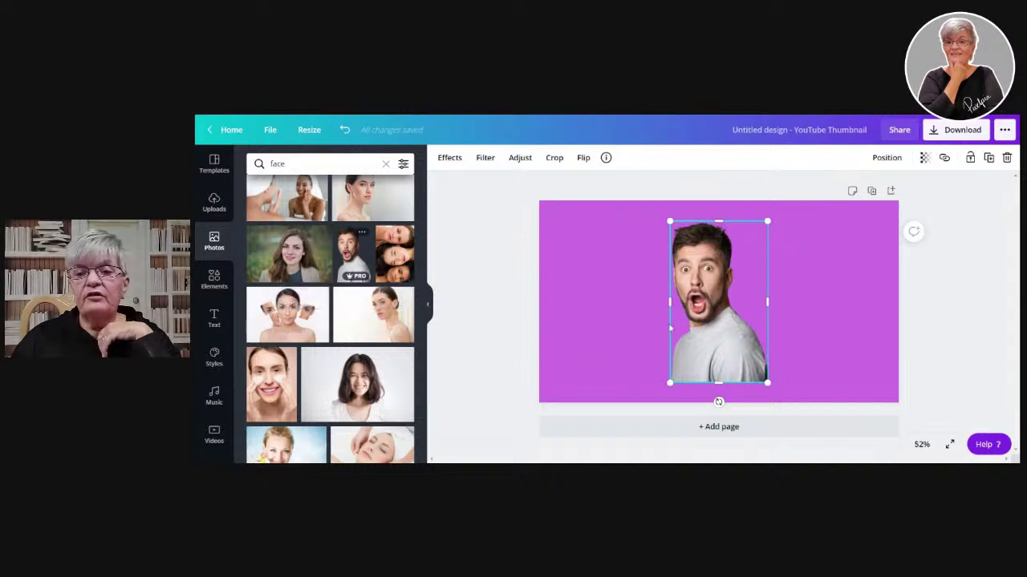
drag(670, 383, 653, 407)
drag(688, 351, 676, 339)
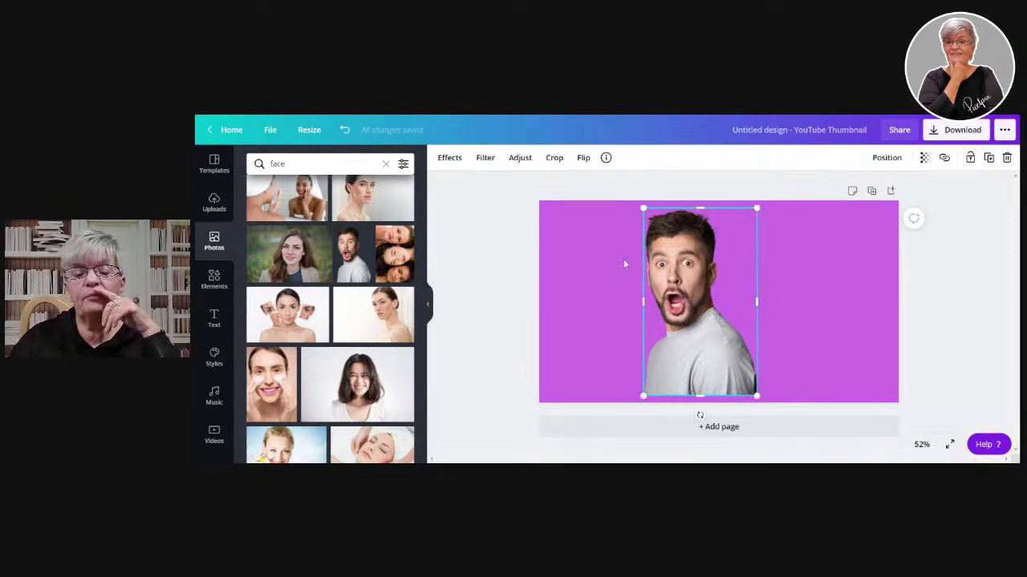
click(484, 291)
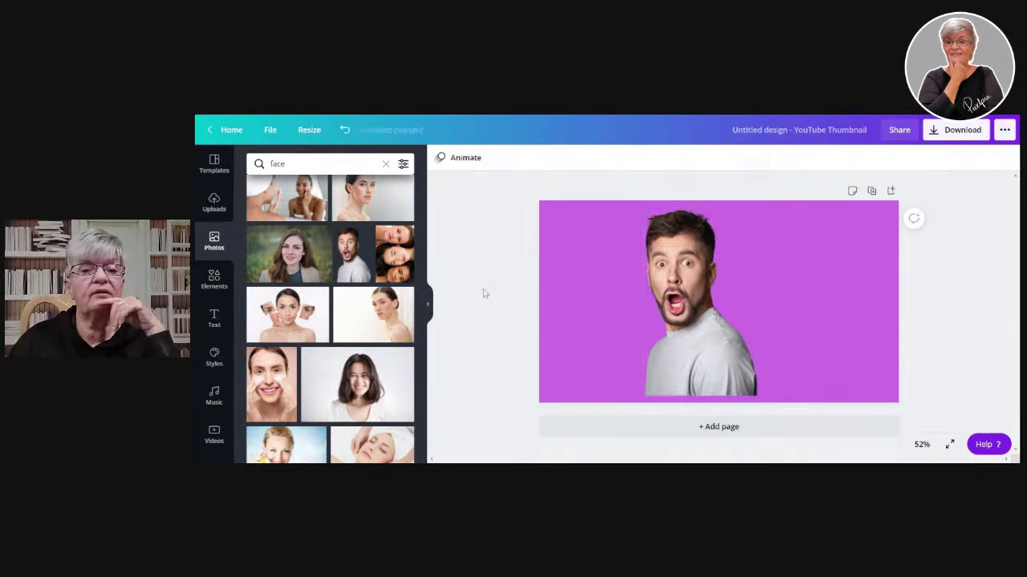
click(686, 317)
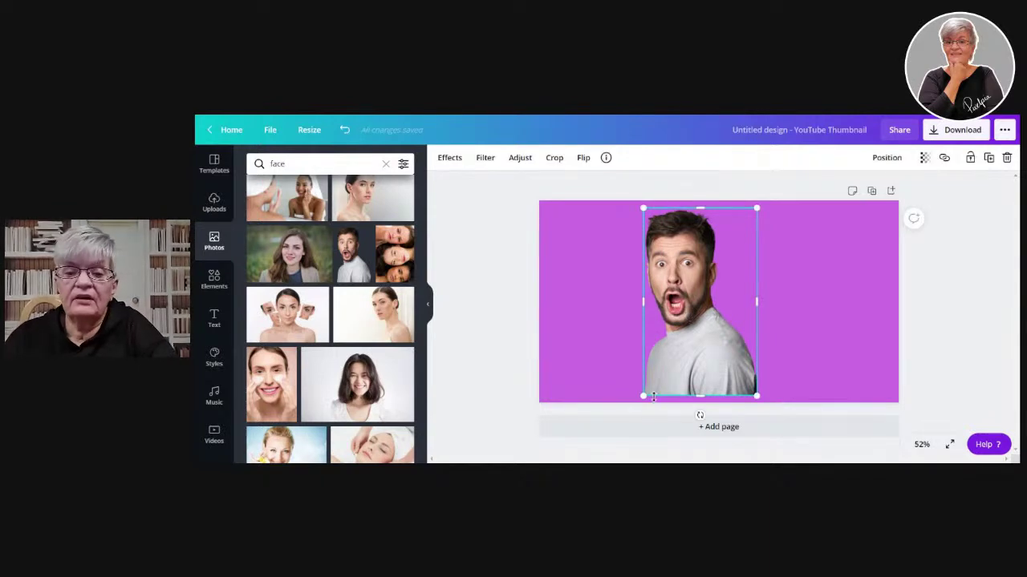
drag(644, 395, 617, 408)
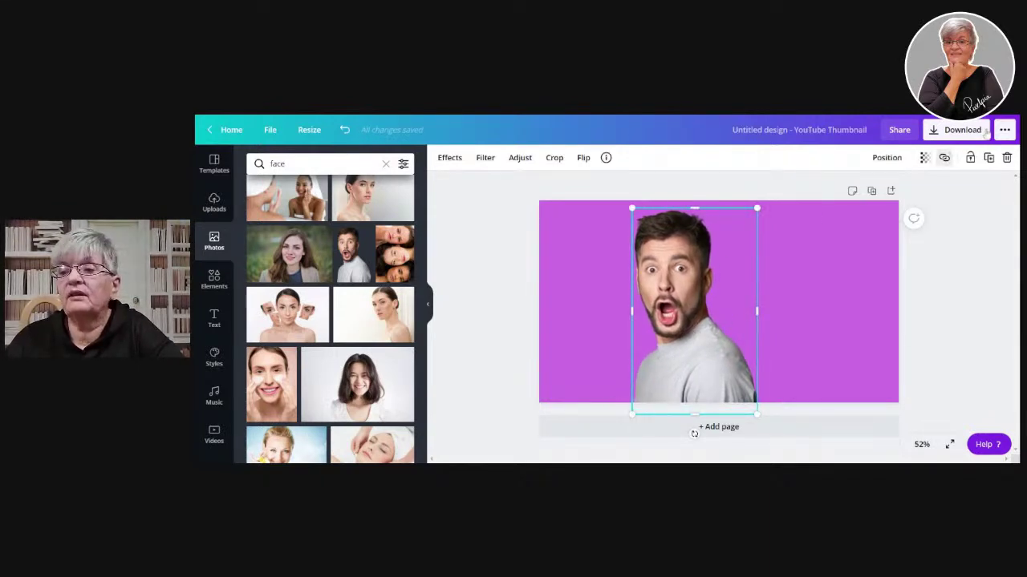
- Duplicate the man photo and stack the copy exactly over the original
click(989, 158)
mouse_move(687, 301)
mouse_down()
mouse_move(794, 301)
mouse_move(679, 293)
mouse_up()
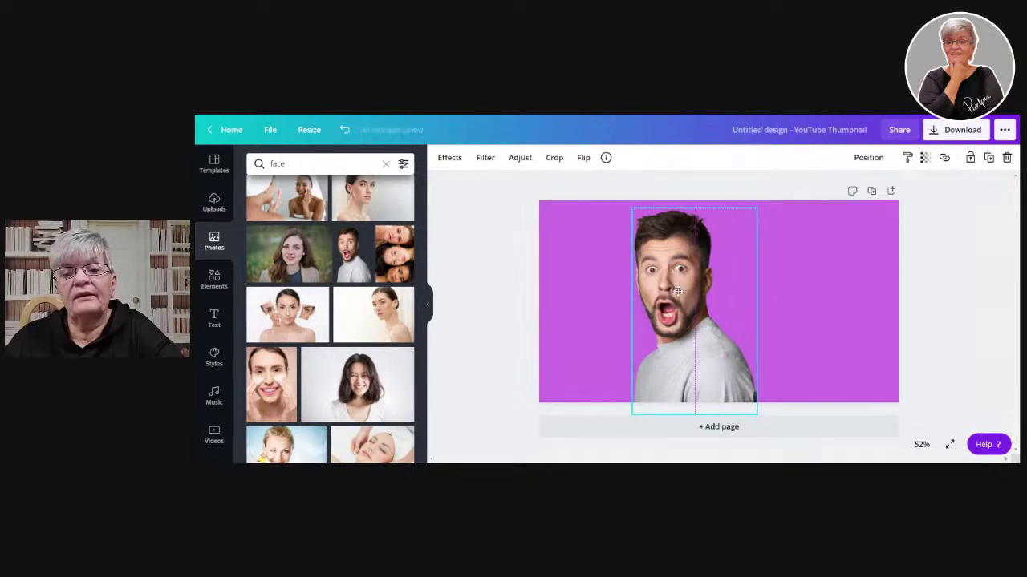
click(451, 159)
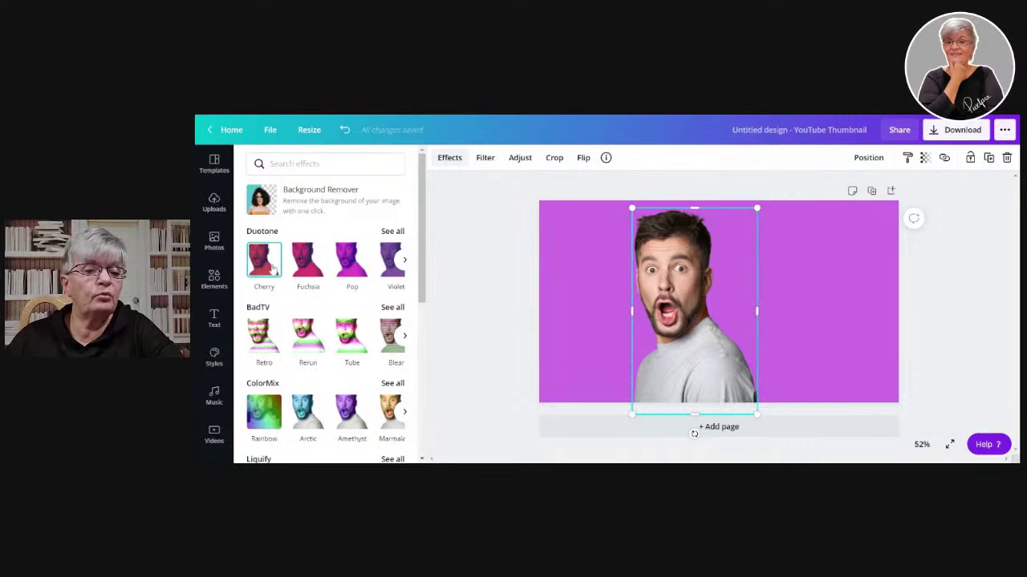
- Try Cherry and Pop duotones on the top copy, then settle on Sea Green
click(265, 260)
click(350, 267)
click(405, 260)
click(352, 261)
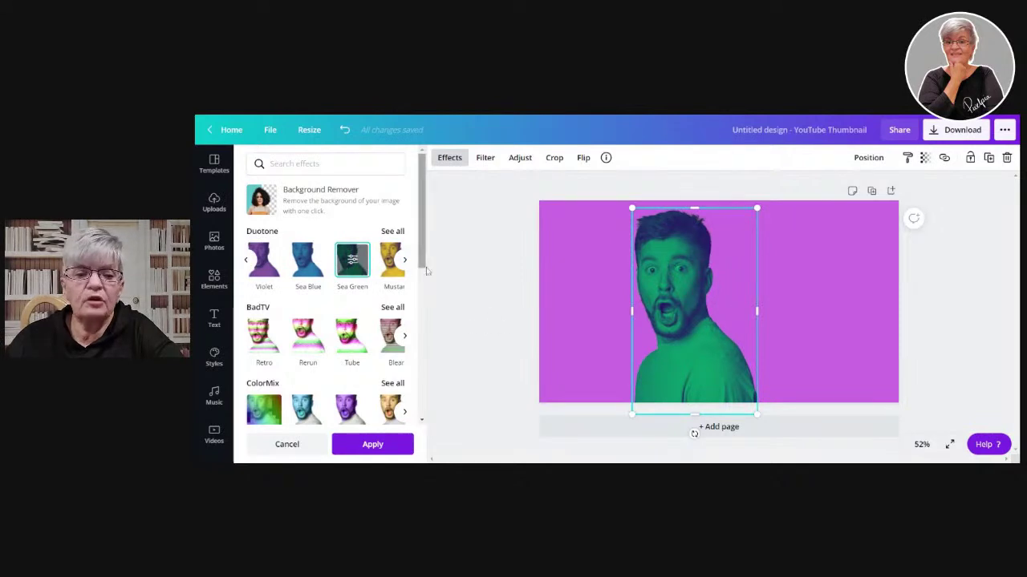
click(353, 262)
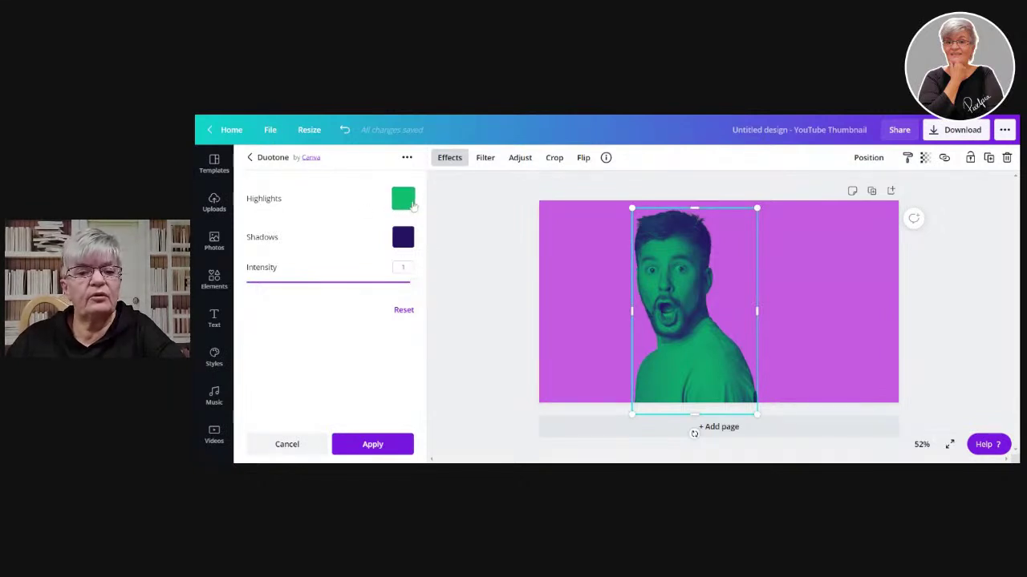
- Set both duotone highlights and shadows to #FFFFFF and apply the white silhouette
click(410, 204)
click(473, 308)
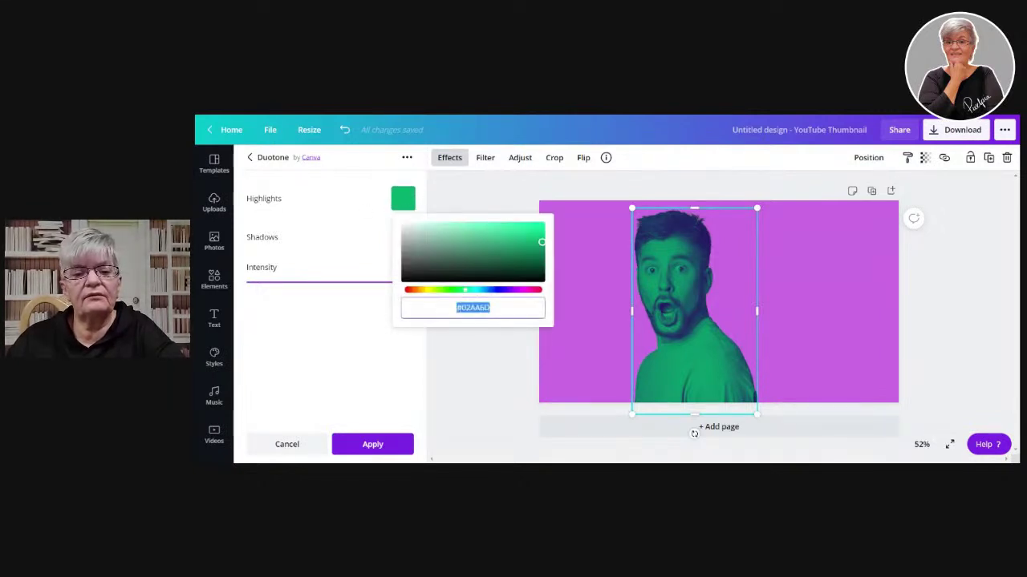
text(#FFFFFF)
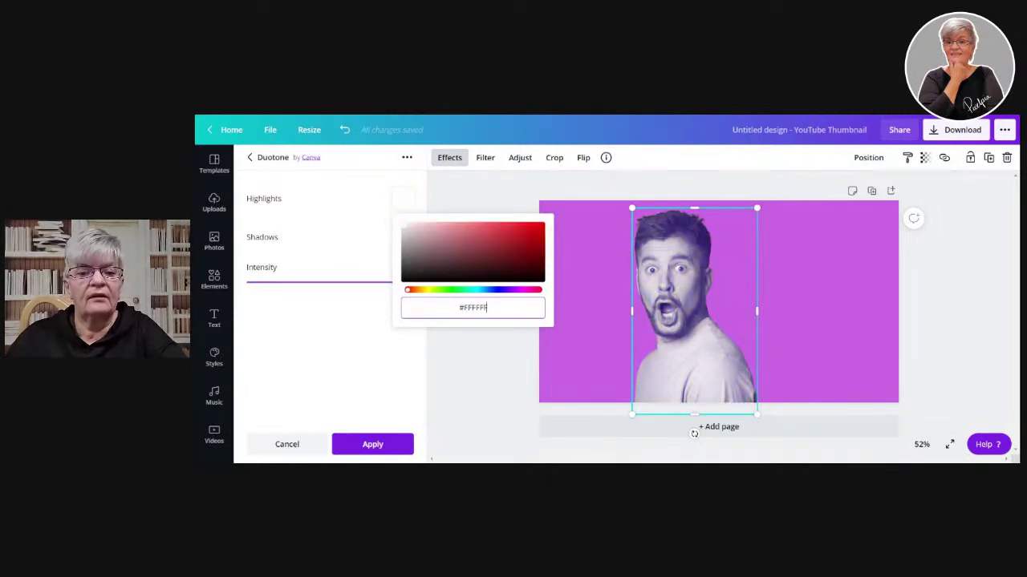
click(350, 265)
click(402, 238)
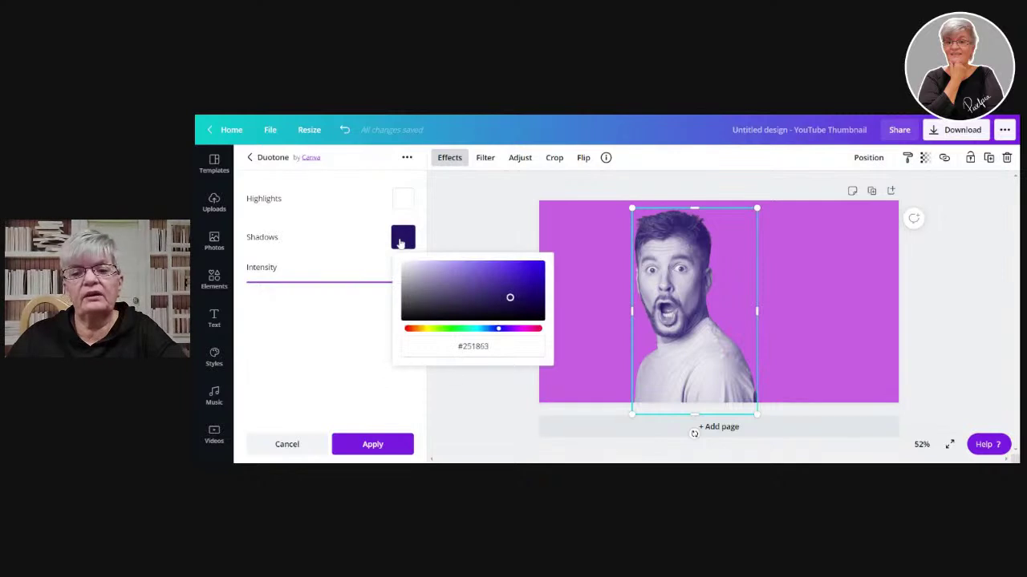
click(472, 345)
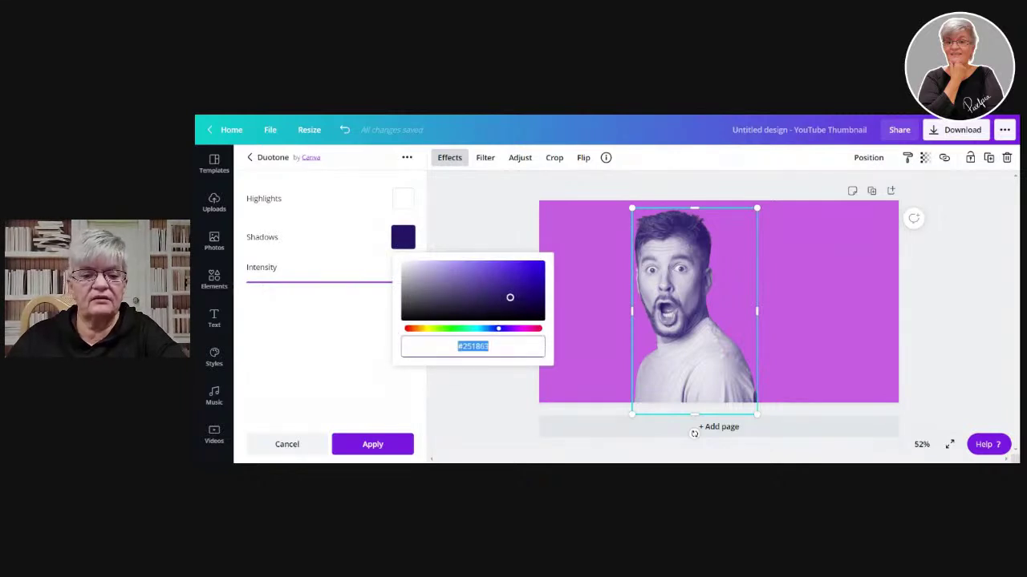
text(#FFFFFF)
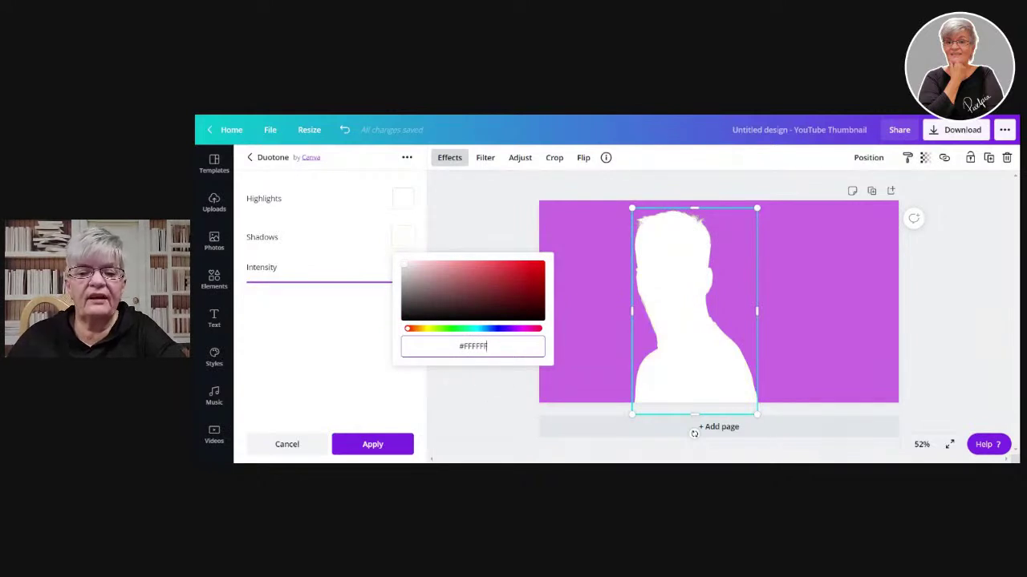
click(407, 272)
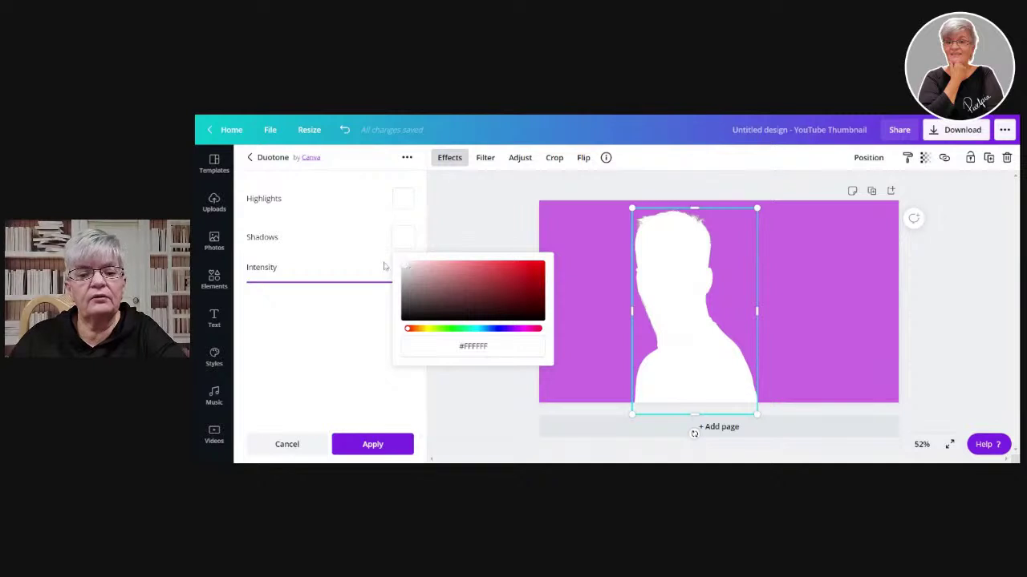
click(393, 444)
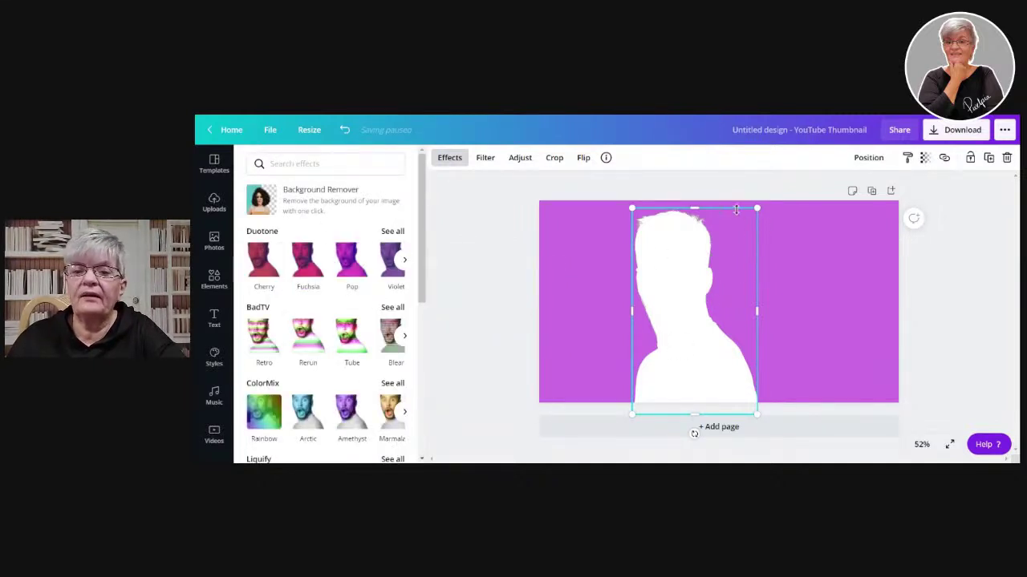
- Enlarge the white silhouette around the man and send it behind the photo
drag(758, 207, 762, 202)
drag(630, 416, 622, 431)
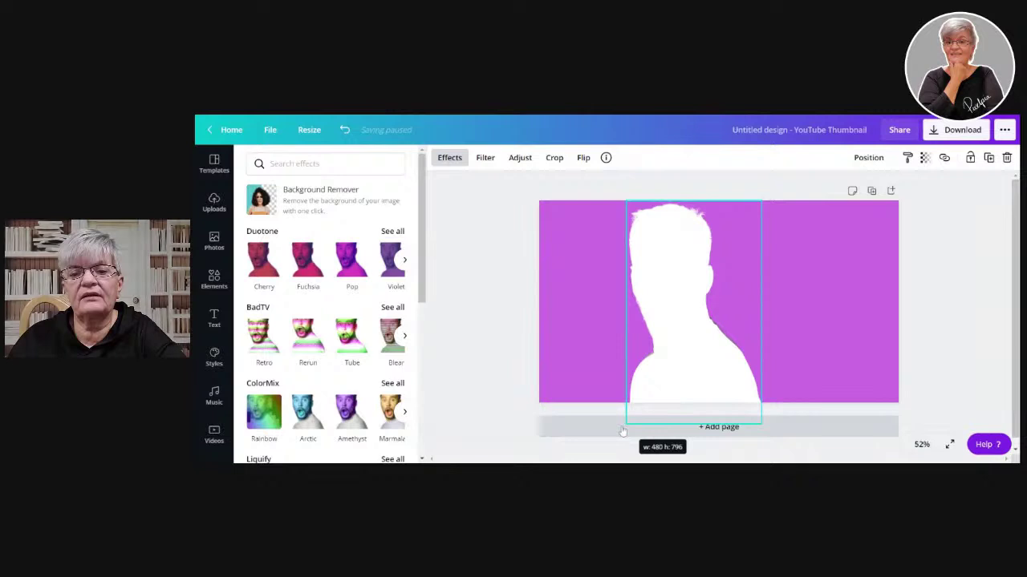
drag(622, 432, 623, 434)
click(868, 157)
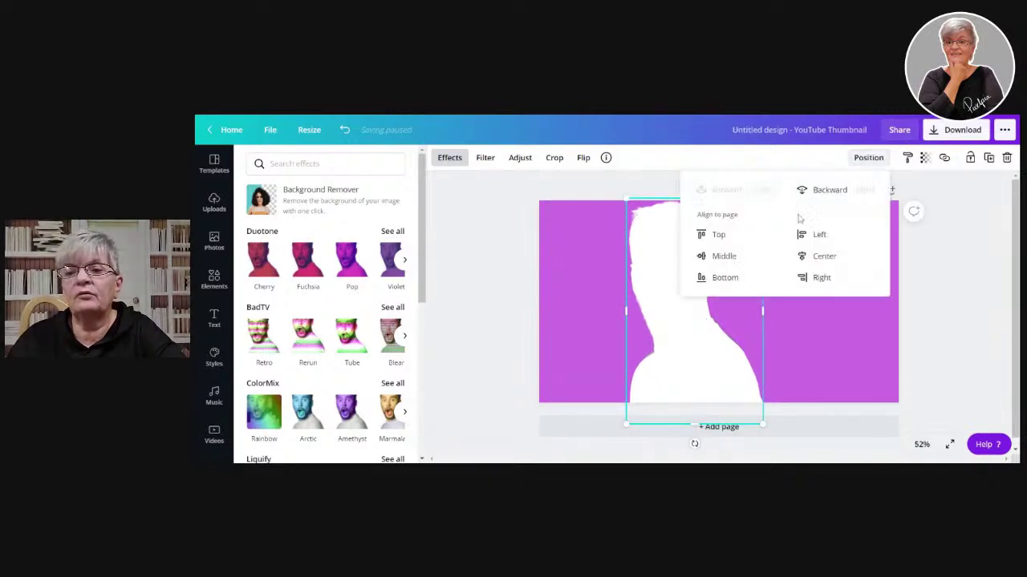
click(839, 193)
click(956, 343)
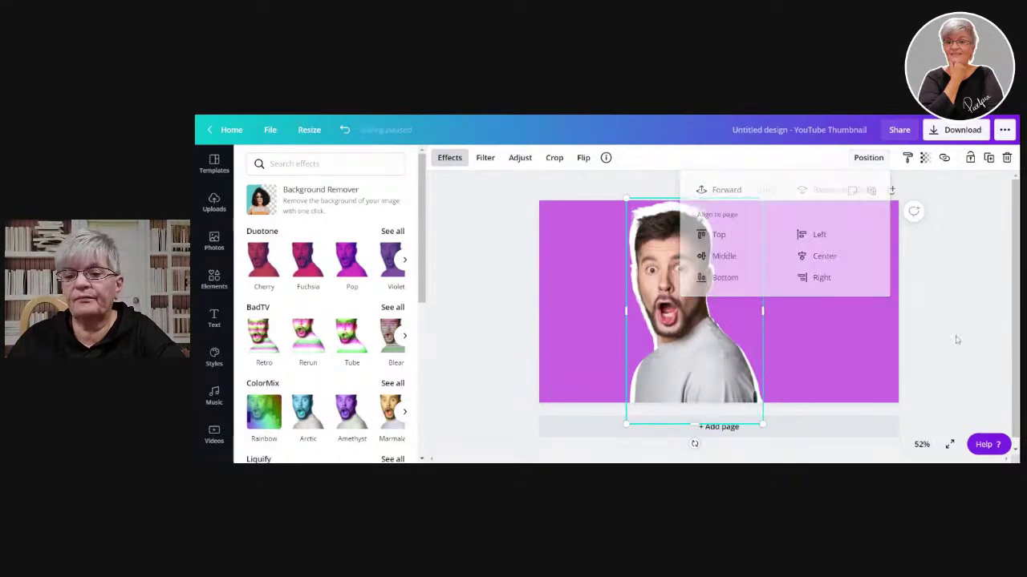
- Shrink the man photo slightly and nudge it a little right and down
drag(762, 198, 767, 198)
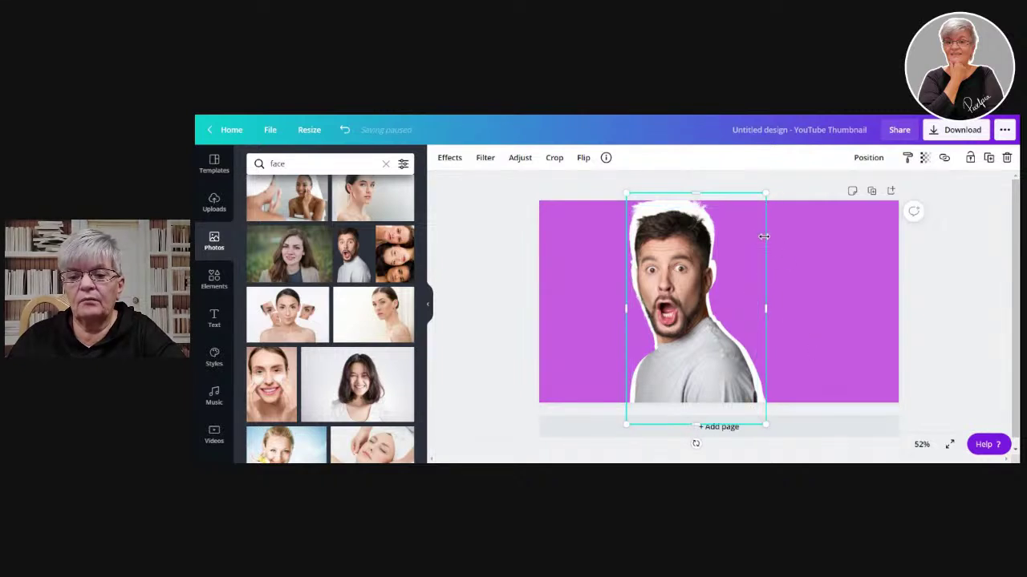
drag(758, 198, 761, 241)
drag(763, 313, 769, 313)
drag(672, 322, 673, 350)
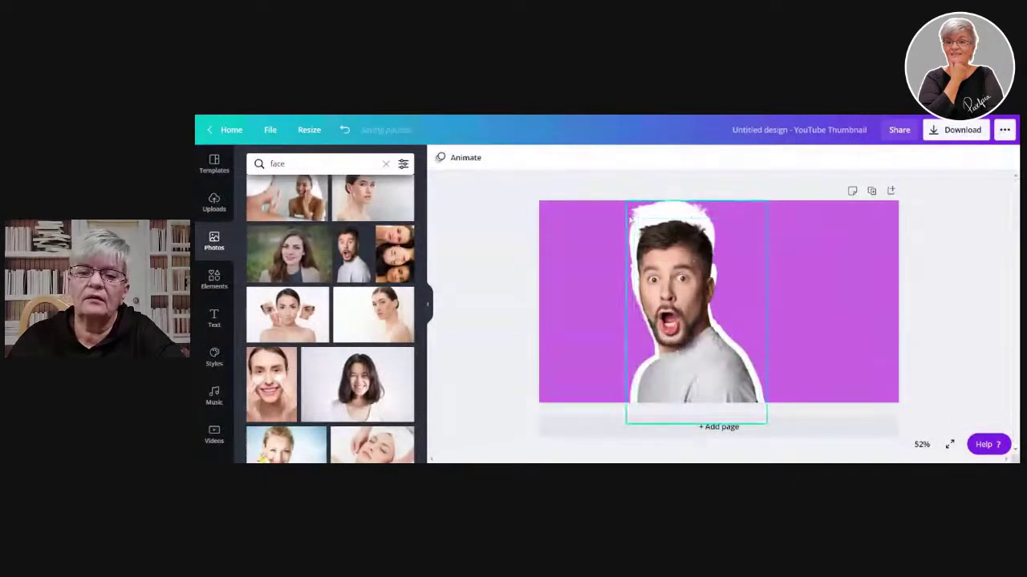
drag(627, 204, 622, 235)
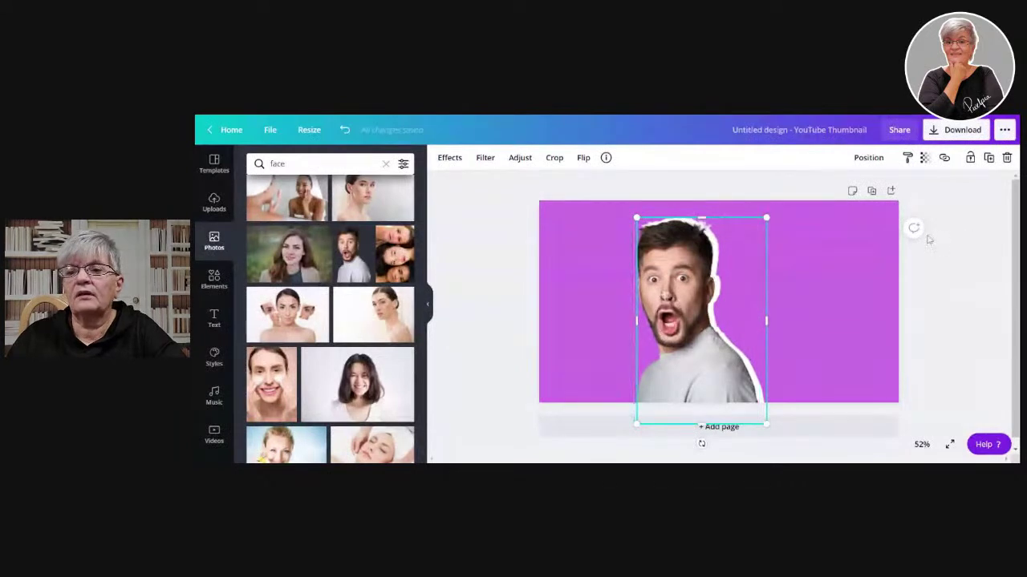
click(987, 292)
click(674, 277)
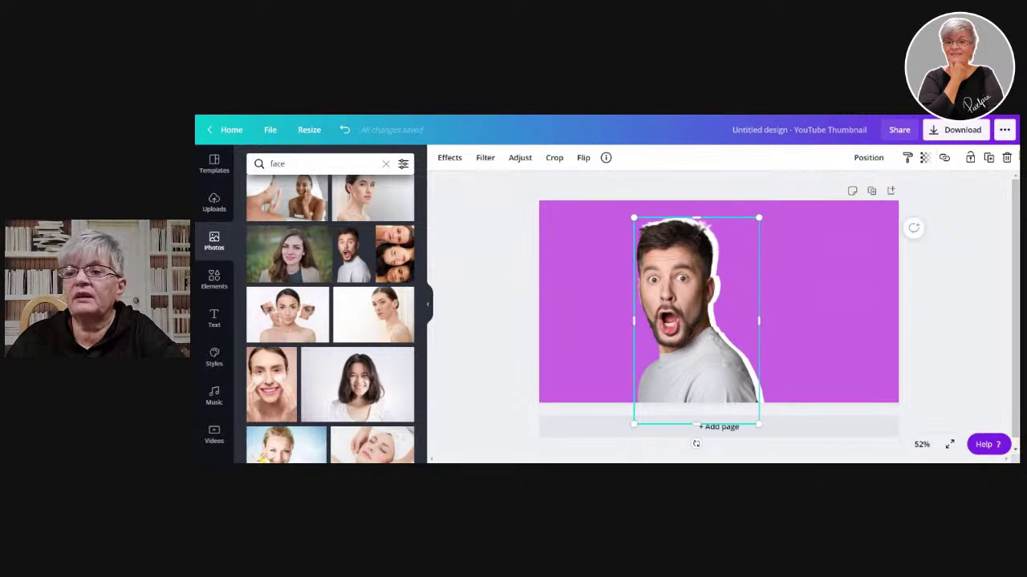
drag(749, 232, 754, 237)
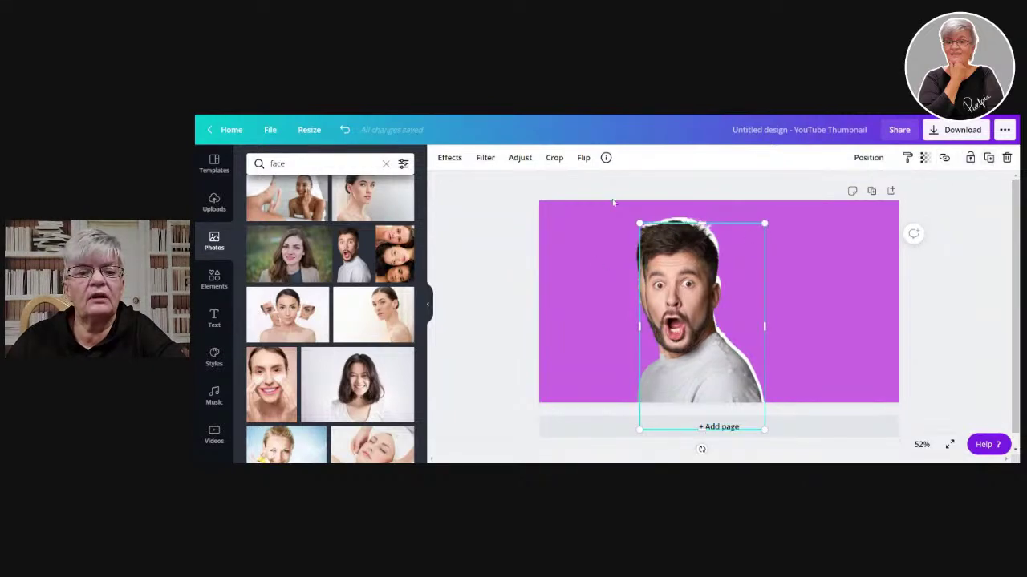
- Apply a duotone with highlights and shadows both #FFFFFF to the man photo copy
click(449, 157)
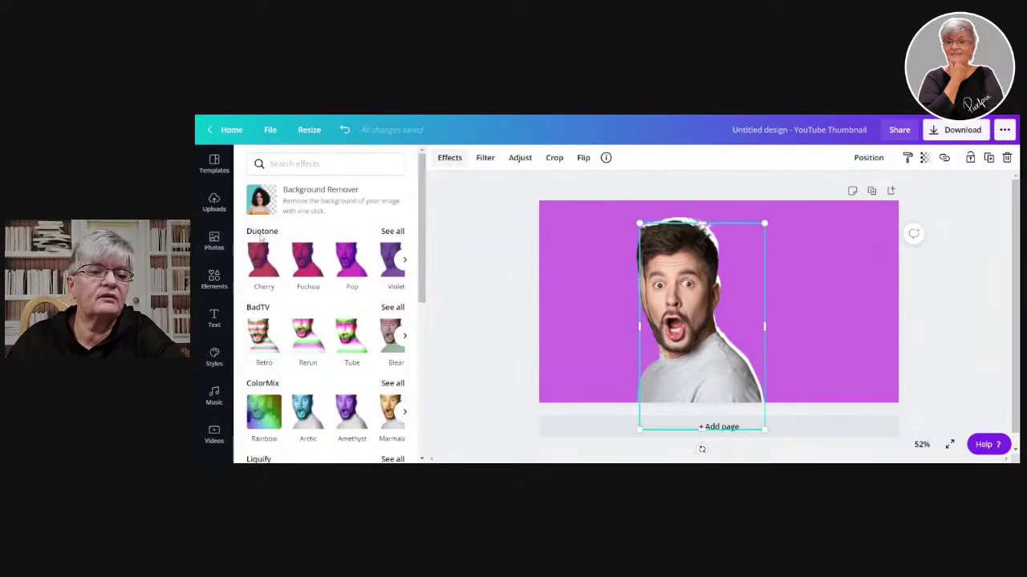
click(255, 269)
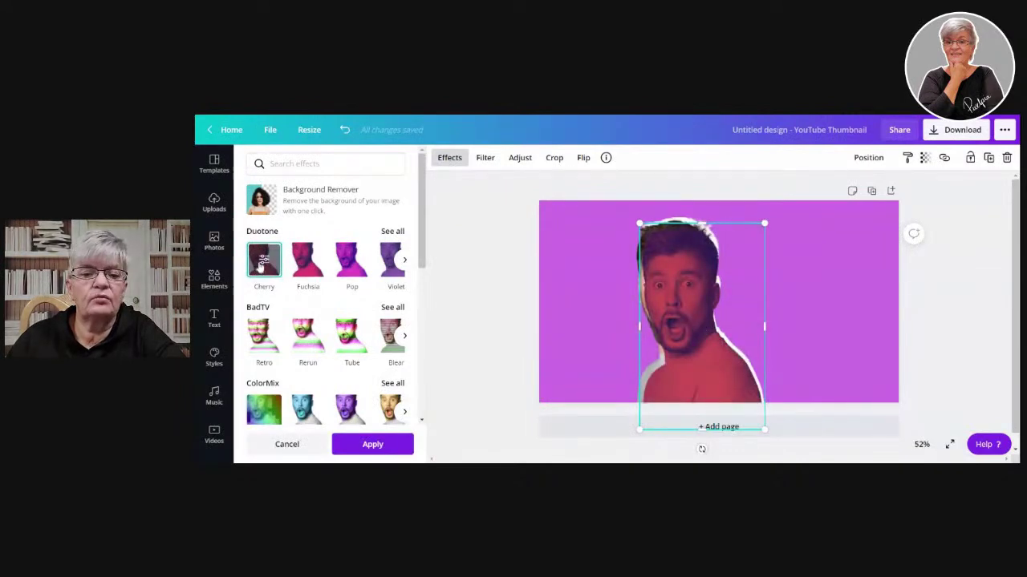
click(263, 265)
click(409, 204)
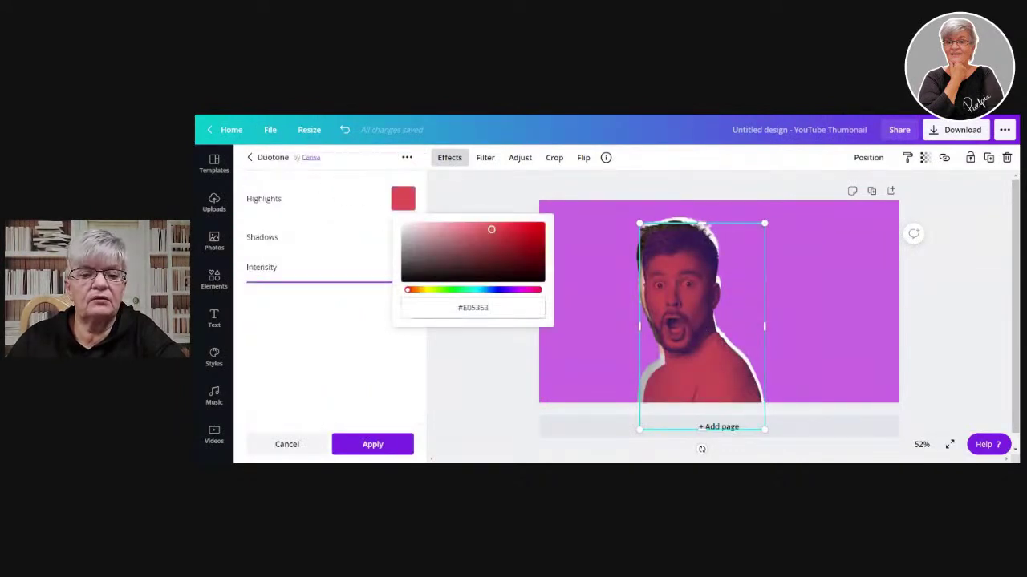
click(472, 307)
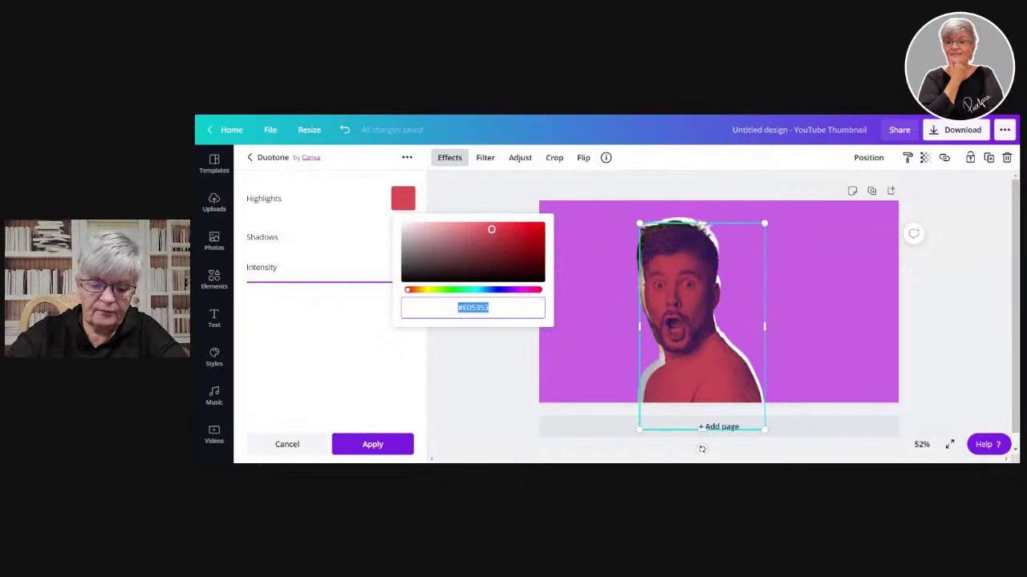
text(#FFFFFF)
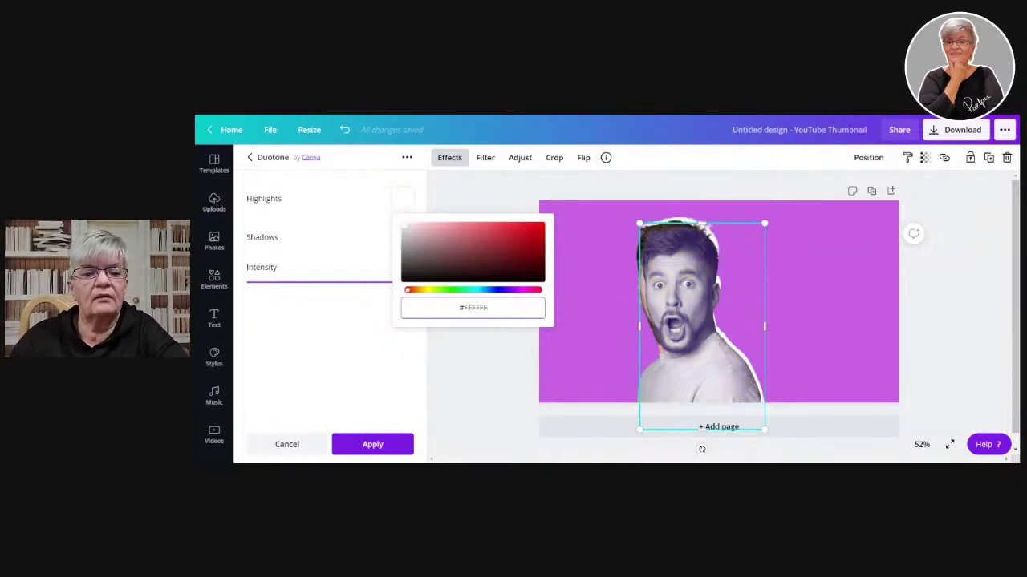
click(363, 328)
click(403, 237)
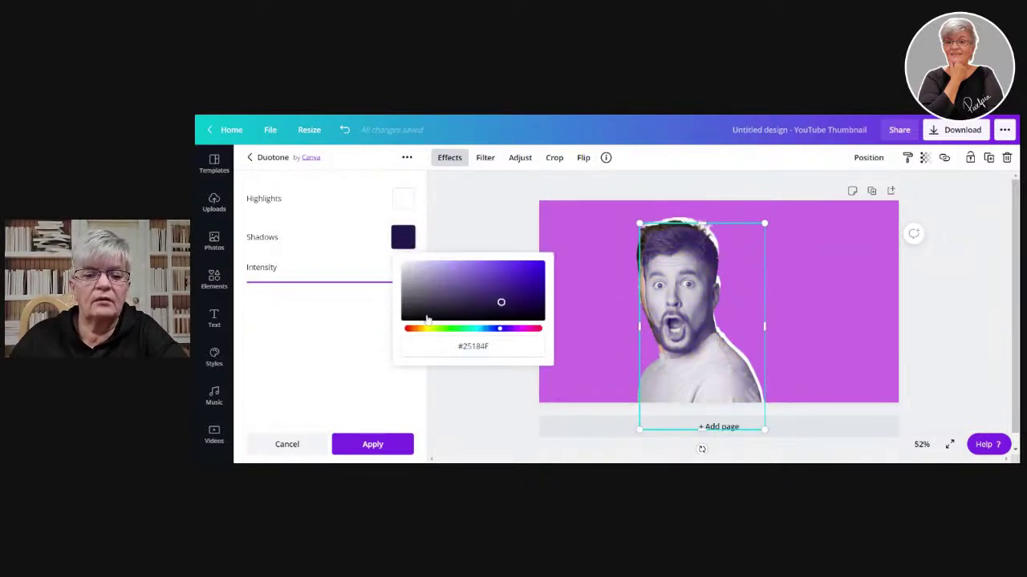
click(472, 346)
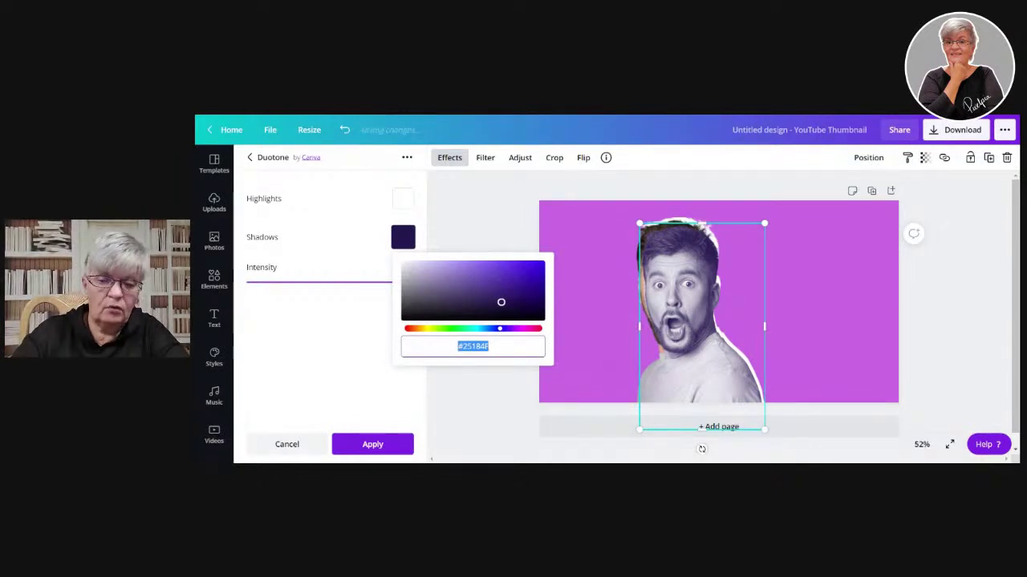
text(#FFFFFF)
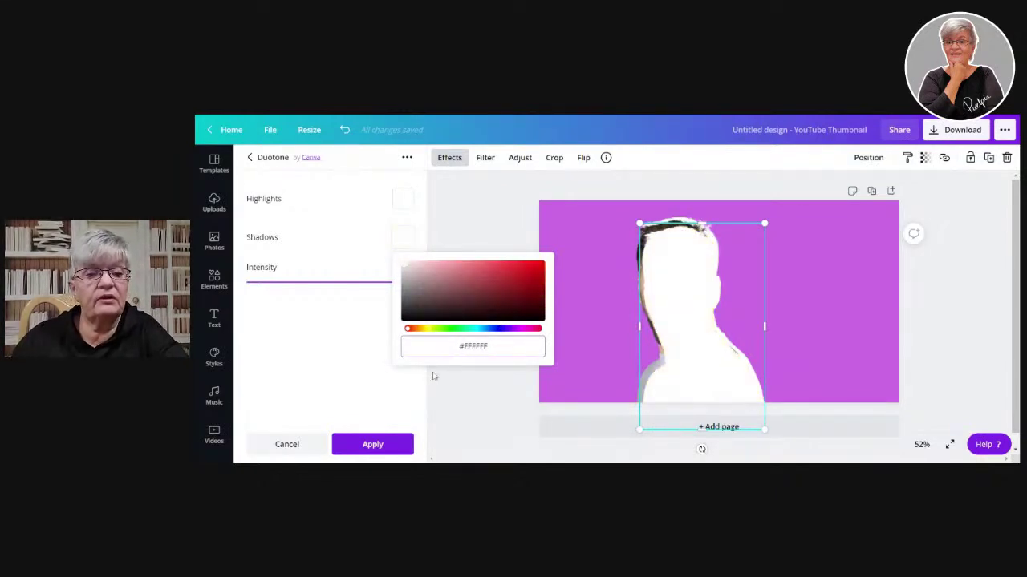
click(318, 338)
click(393, 446)
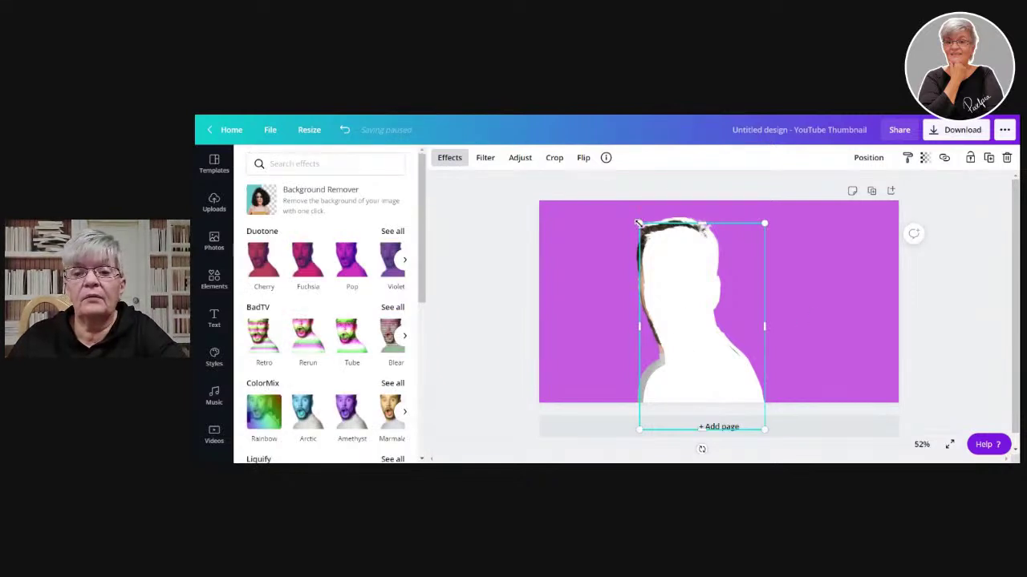
- Enlarge the white silhouette, send it backward behind the man, and realign the photo
drag(638, 223, 616, 211)
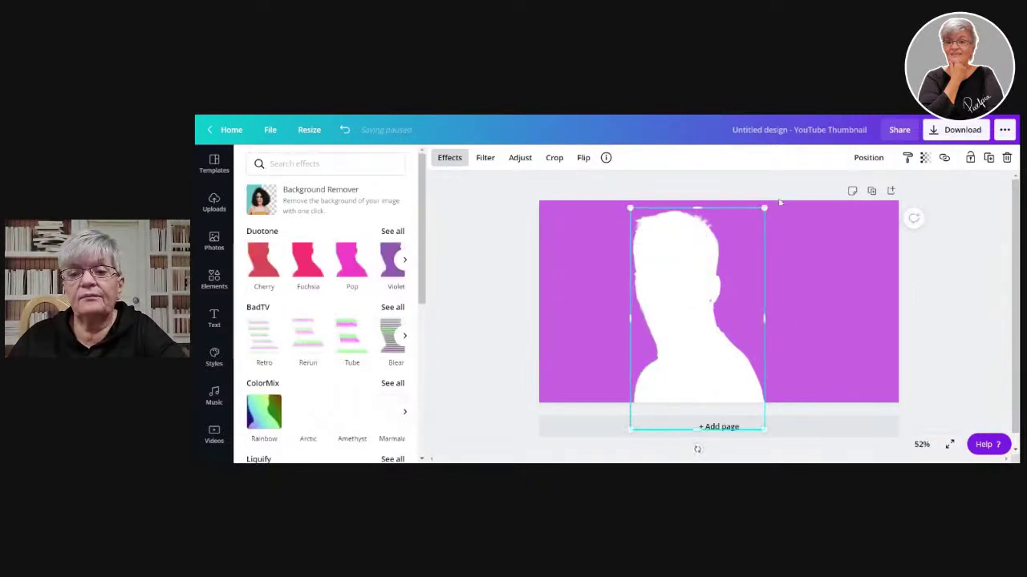
click(868, 158)
click(829, 190)
click(642, 337)
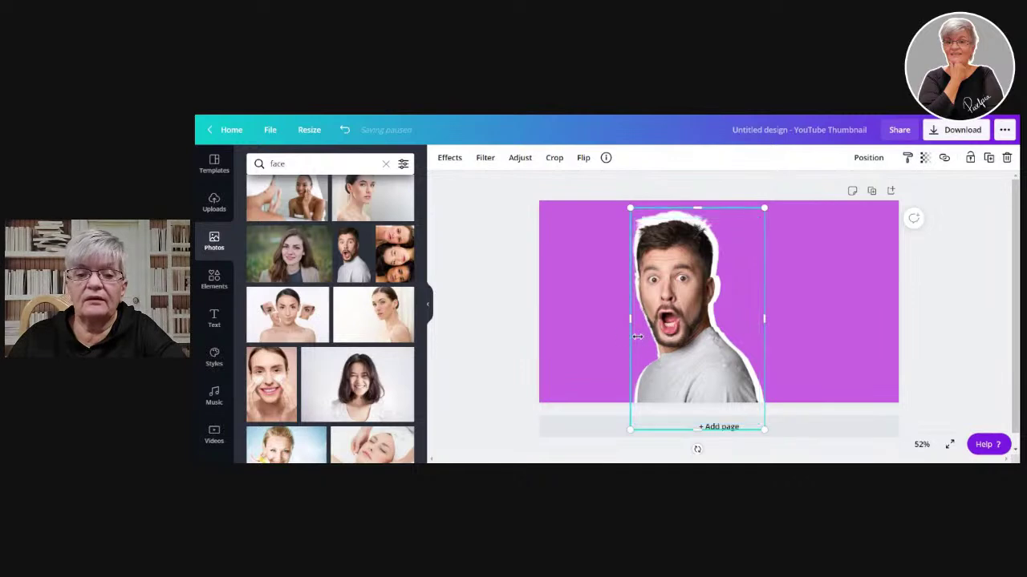
drag(630, 319, 629, 320)
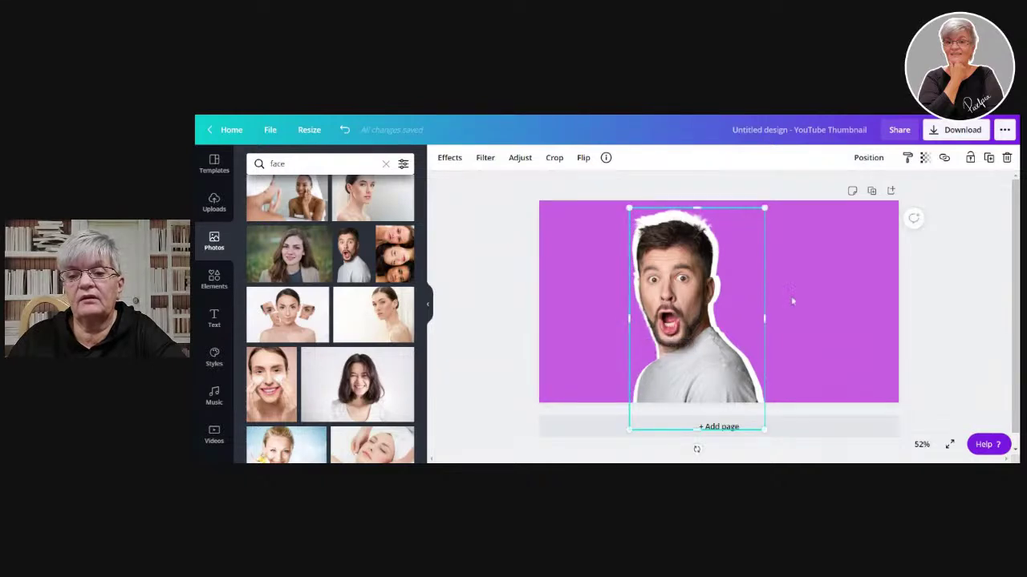
click(940, 341)
drag(658, 286, 656, 281)
- Select the man photo and its silhouette together and group them
click(882, 302)
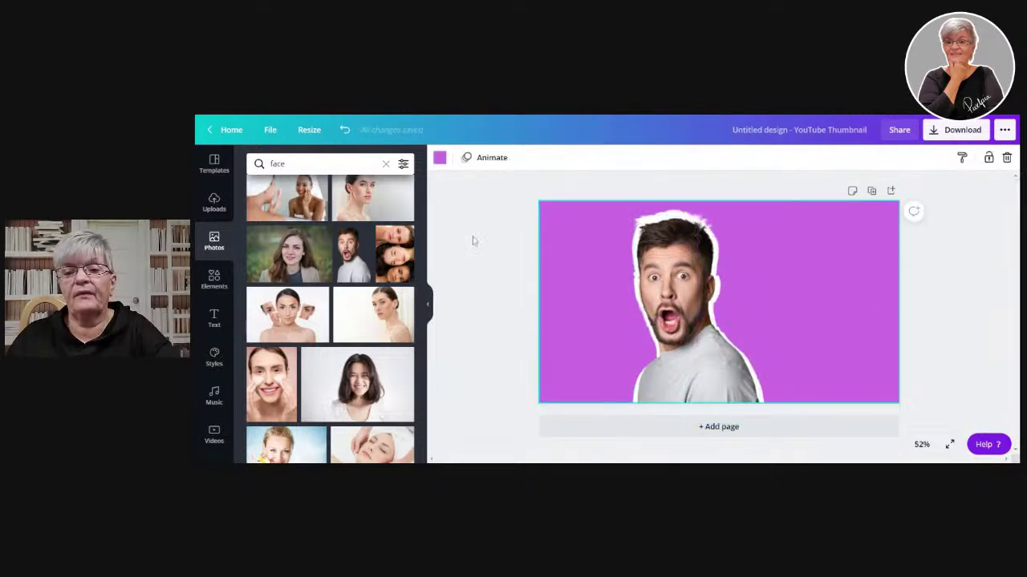
drag(562, 183, 797, 447)
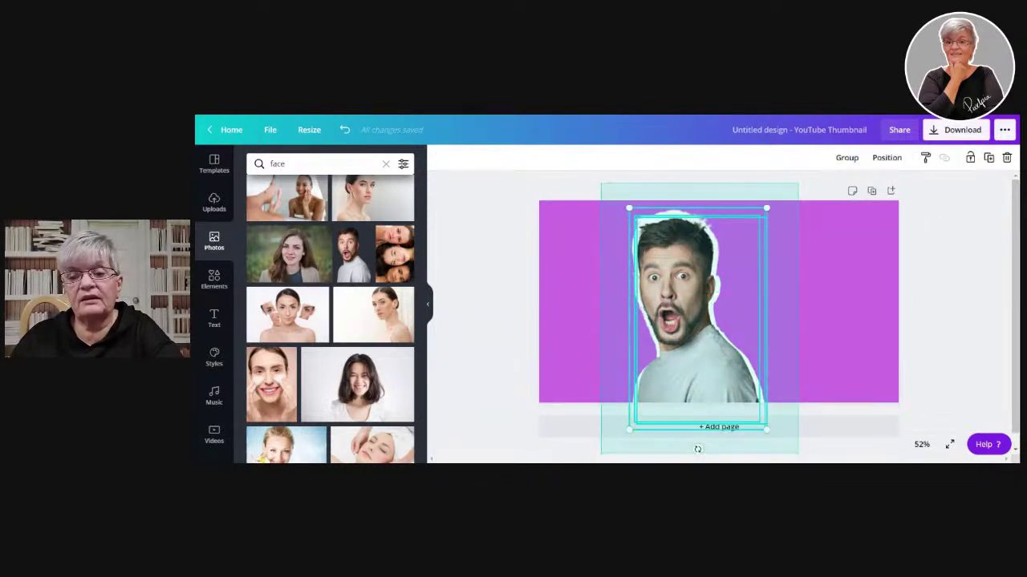
click(847, 158)
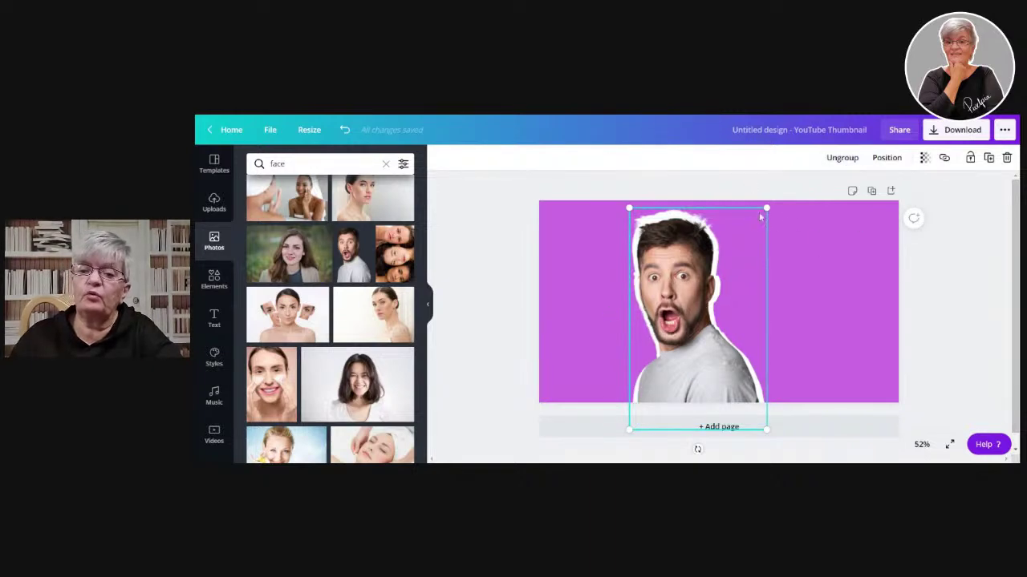
- Shrink the grouped man sticker, move it left, and test a horizontal flip before reverting
drag(766, 210, 805, 298)
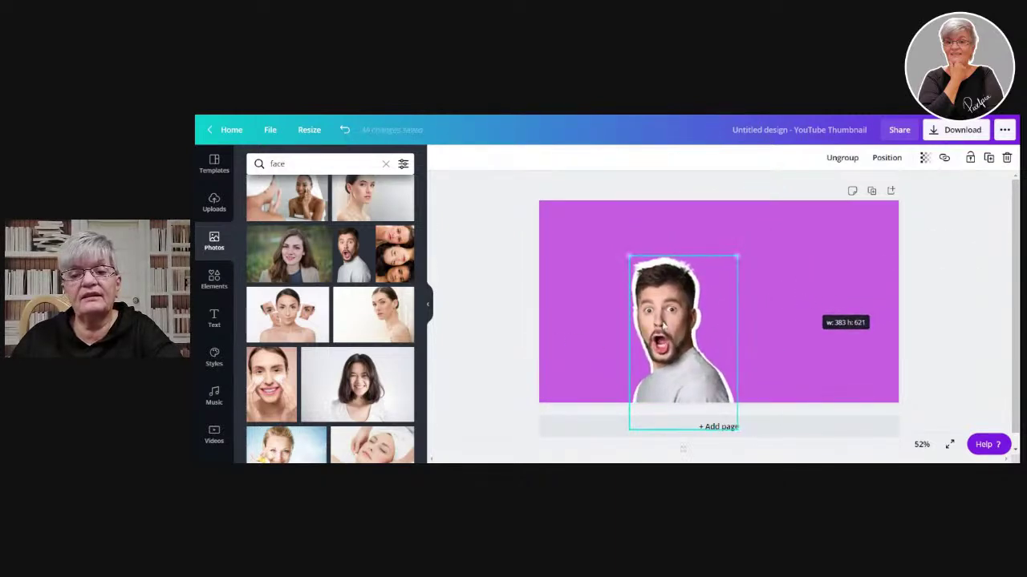
drag(675, 322, 621, 295)
click(544, 159)
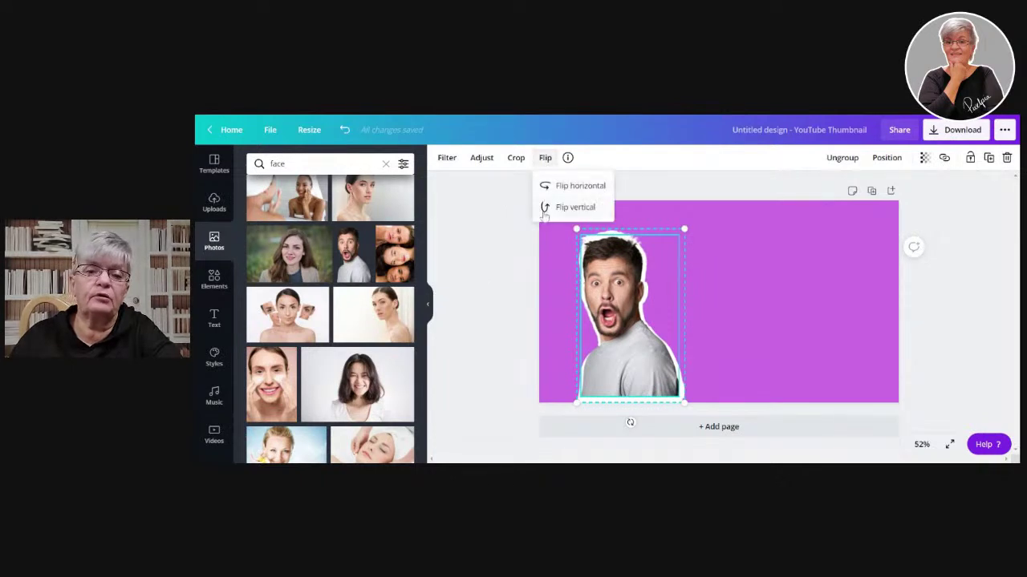
click(573, 186)
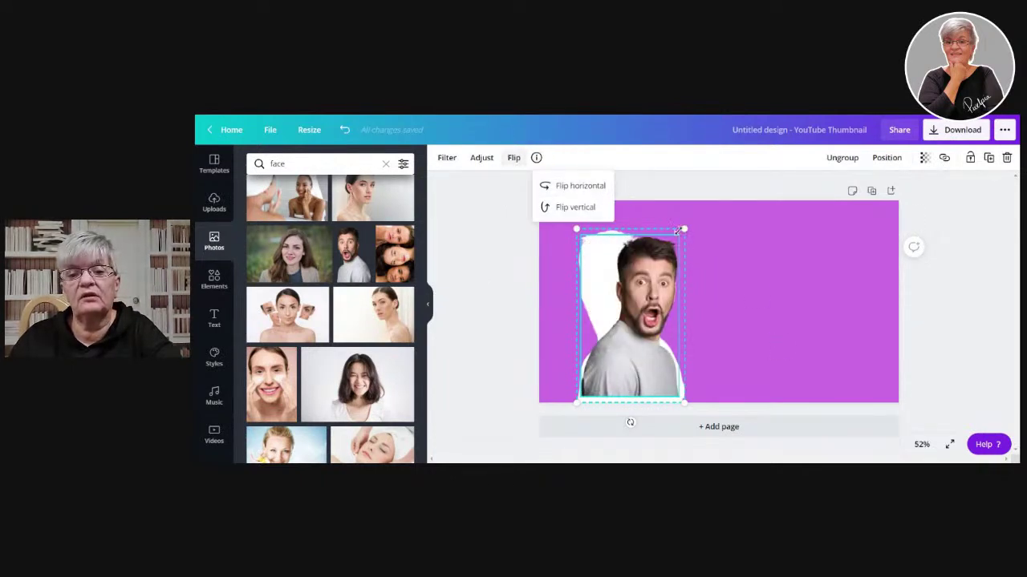
click(603, 228)
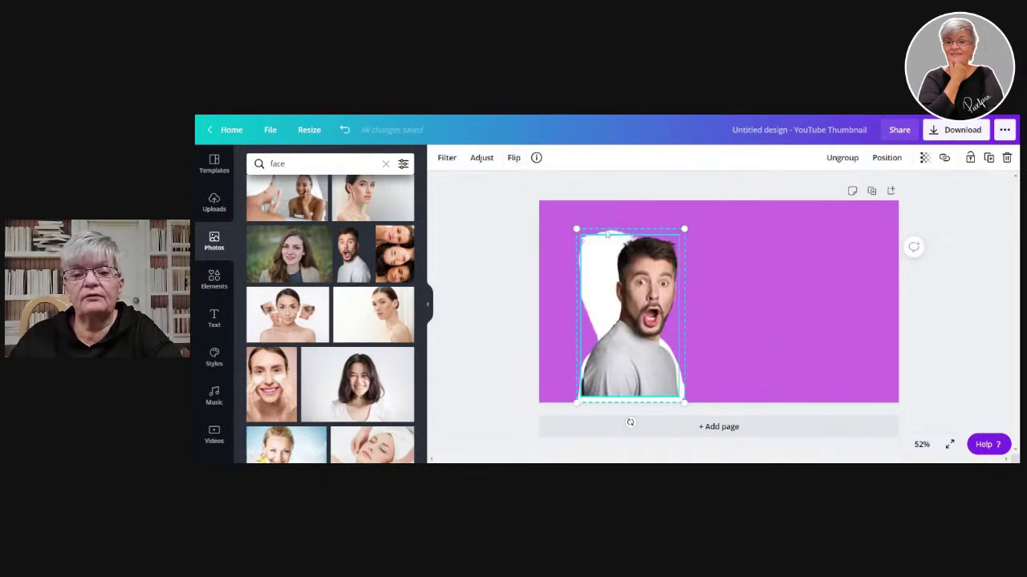
click(592, 218)
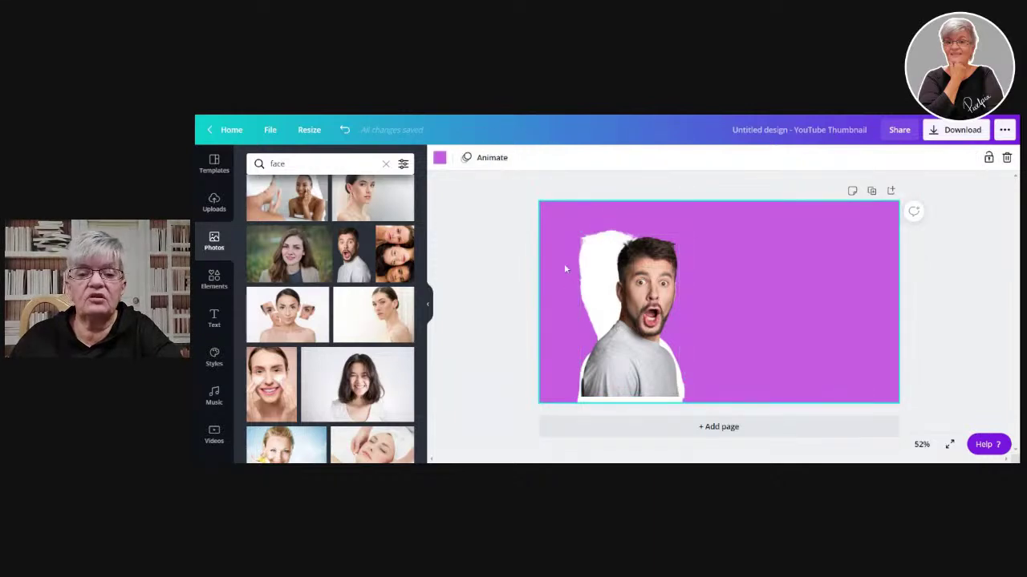
click(611, 293)
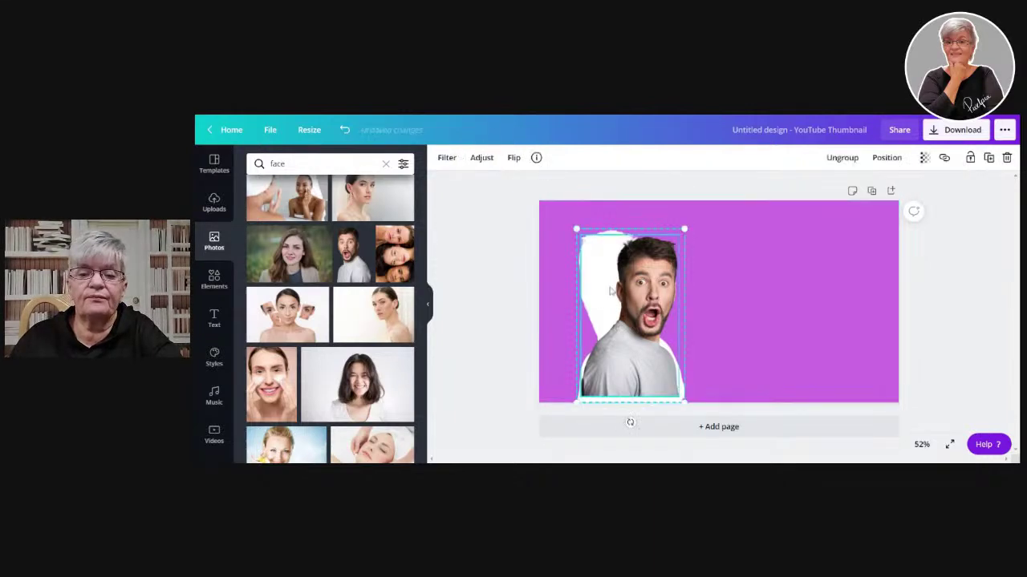
click(515, 158)
click(530, 186)
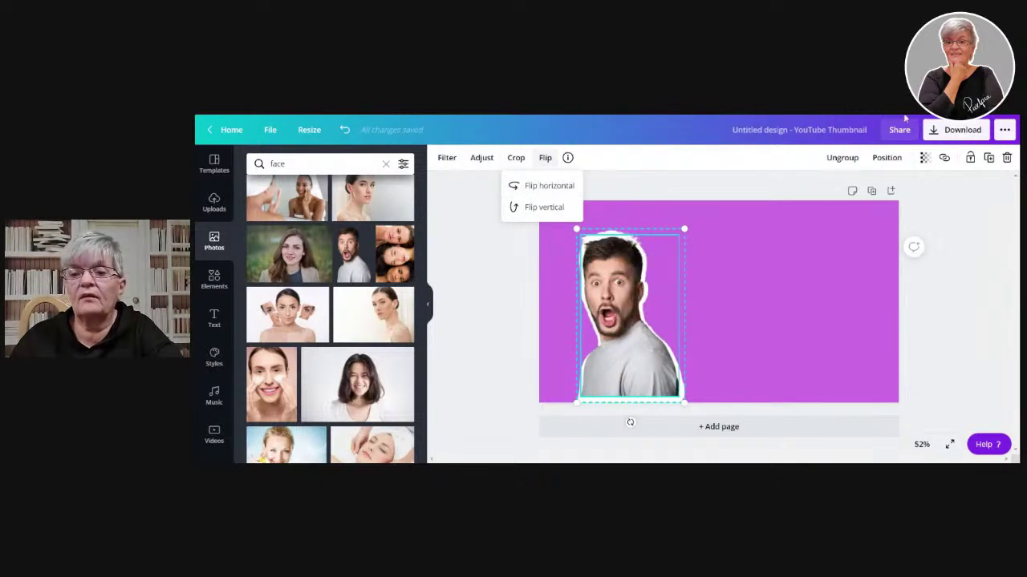
click(846, 158)
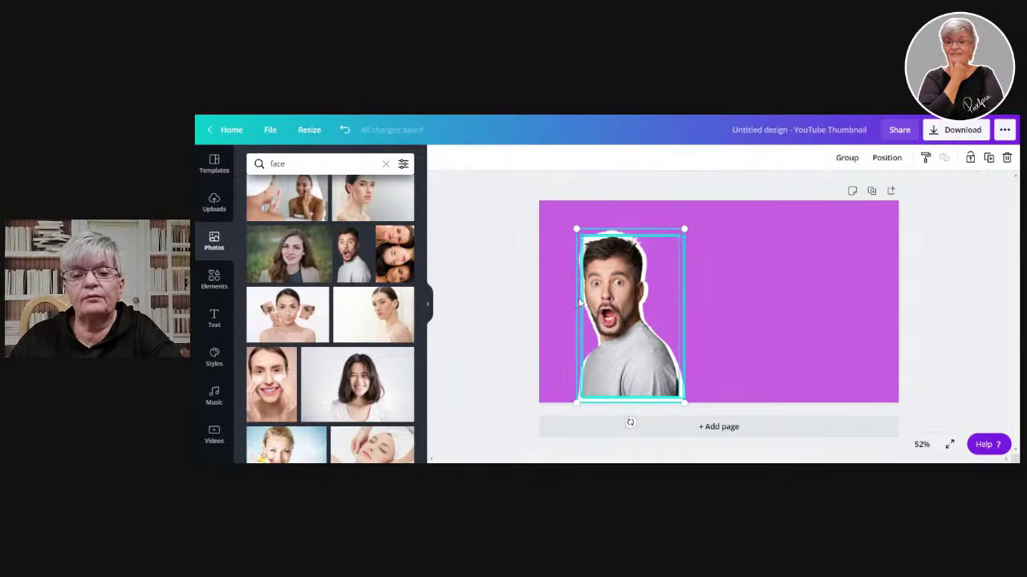
- Reselect the man photo with its white outline, group them, and select the photo inside
click(722, 257)
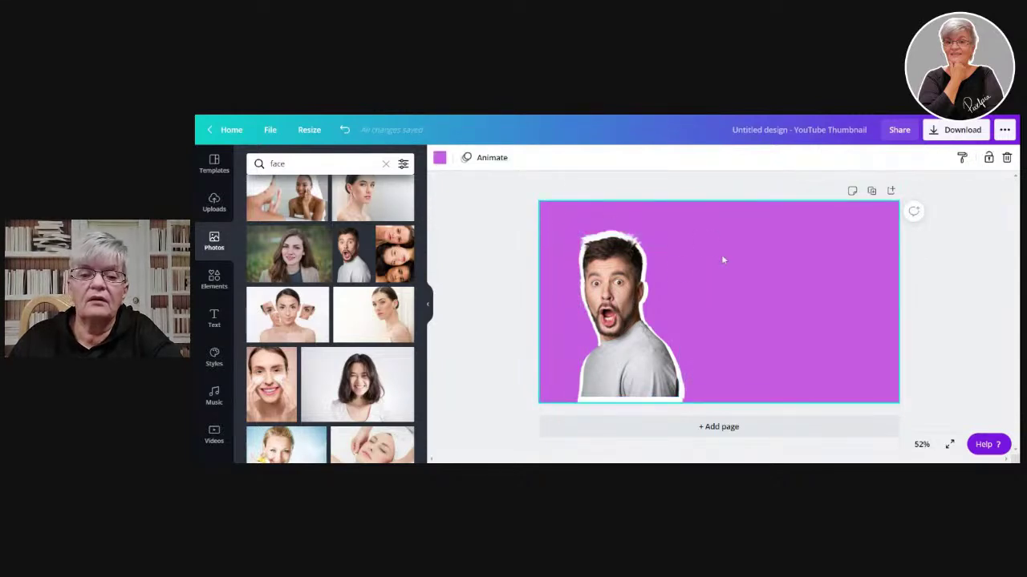
drag(575, 213, 750, 437)
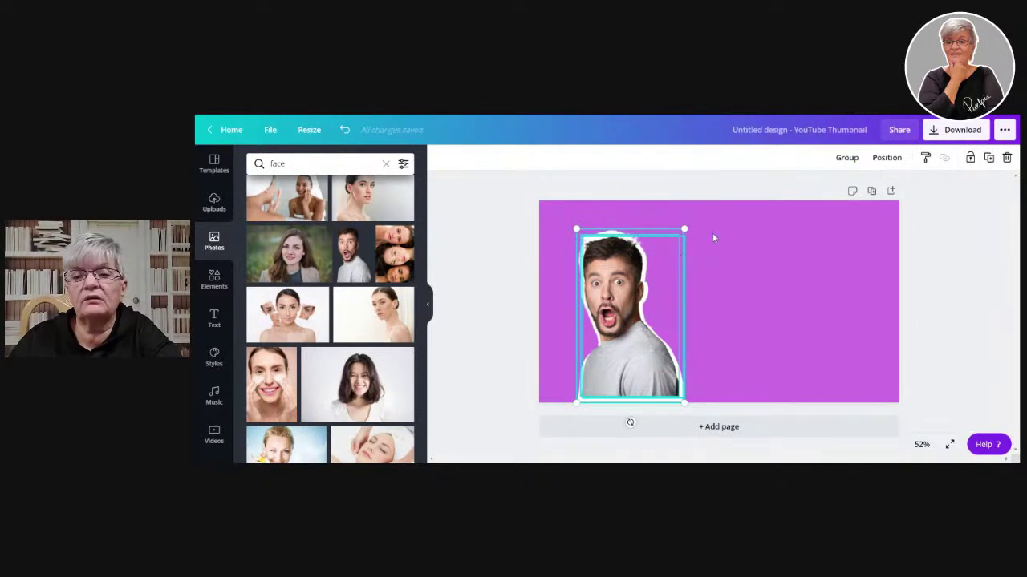
click(846, 157)
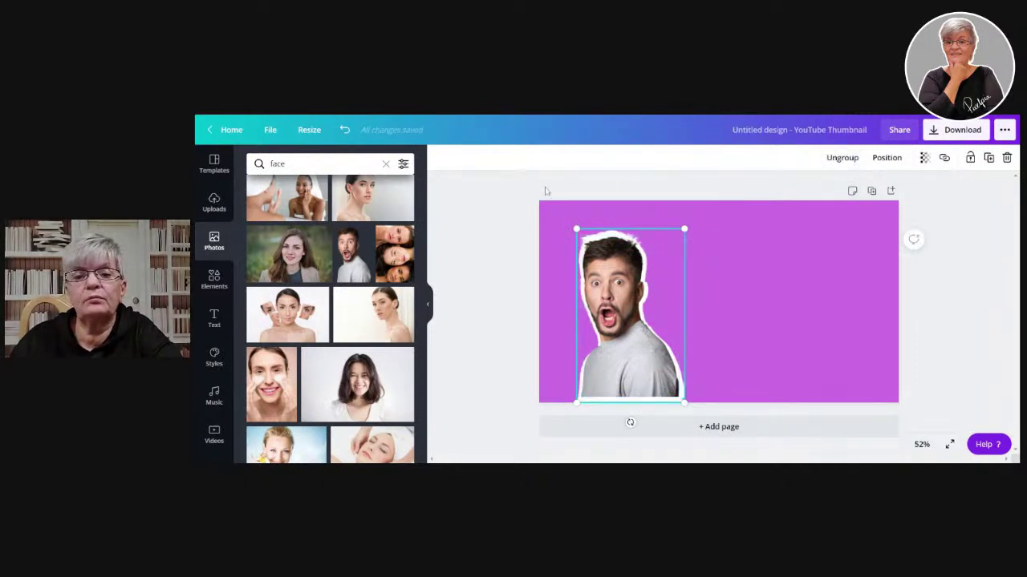
click(728, 298)
click(600, 311)
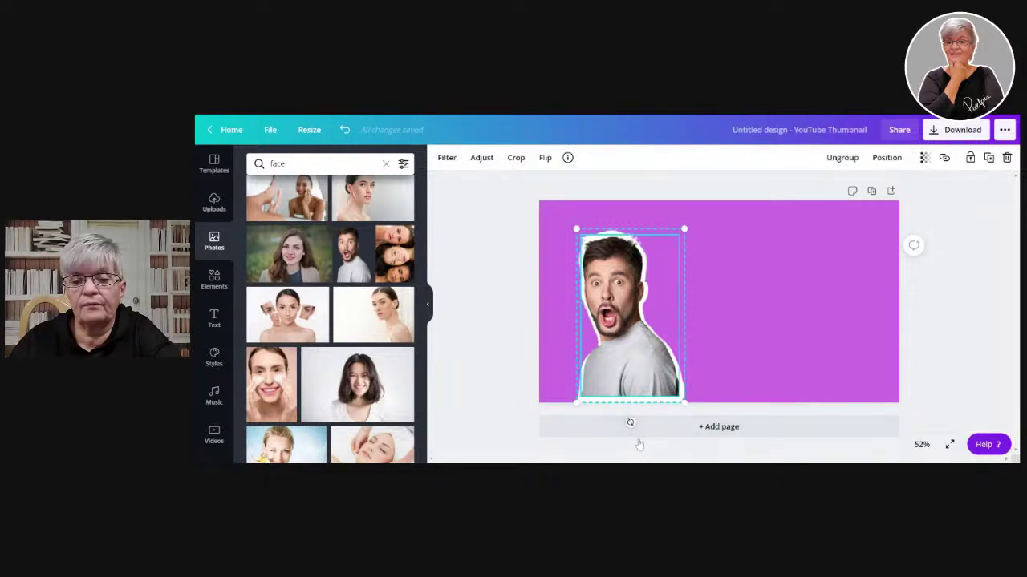
- Tilt the man sticker sideways and try Flip vertical twice, leaving it unflipped
drag(630, 422, 547, 327)
click(545, 157)
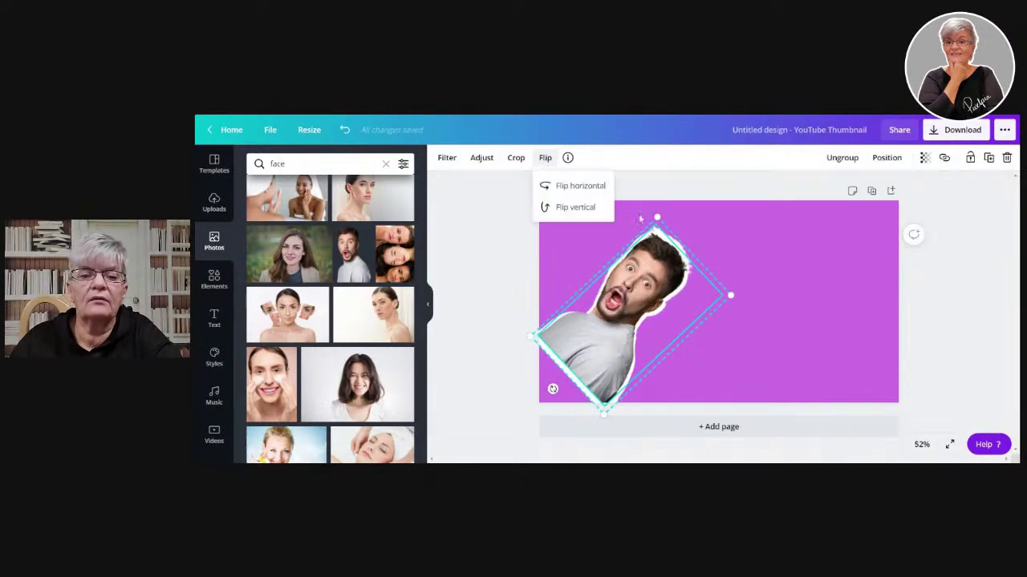
click(575, 208)
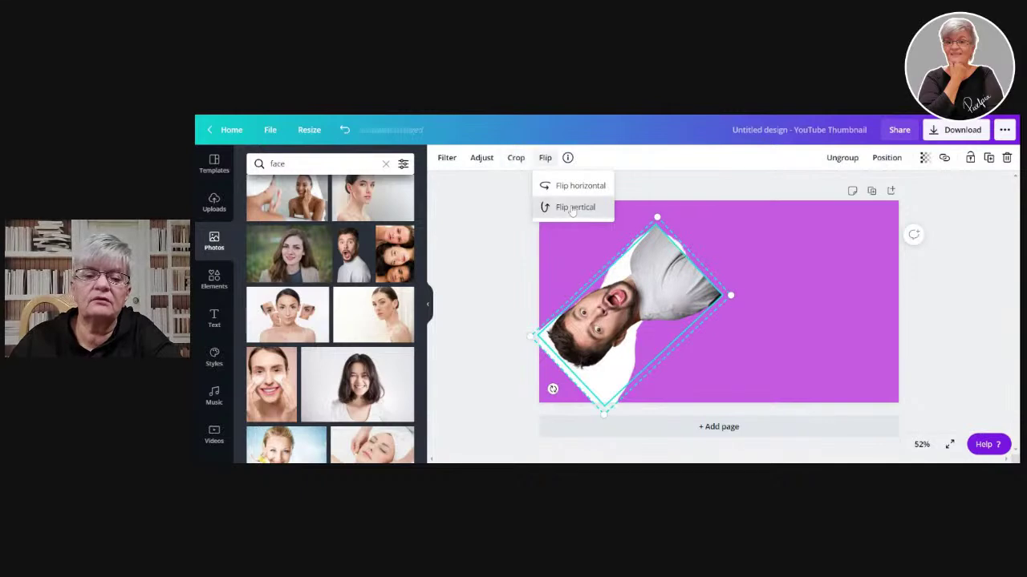
click(574, 208)
click(683, 348)
click(622, 345)
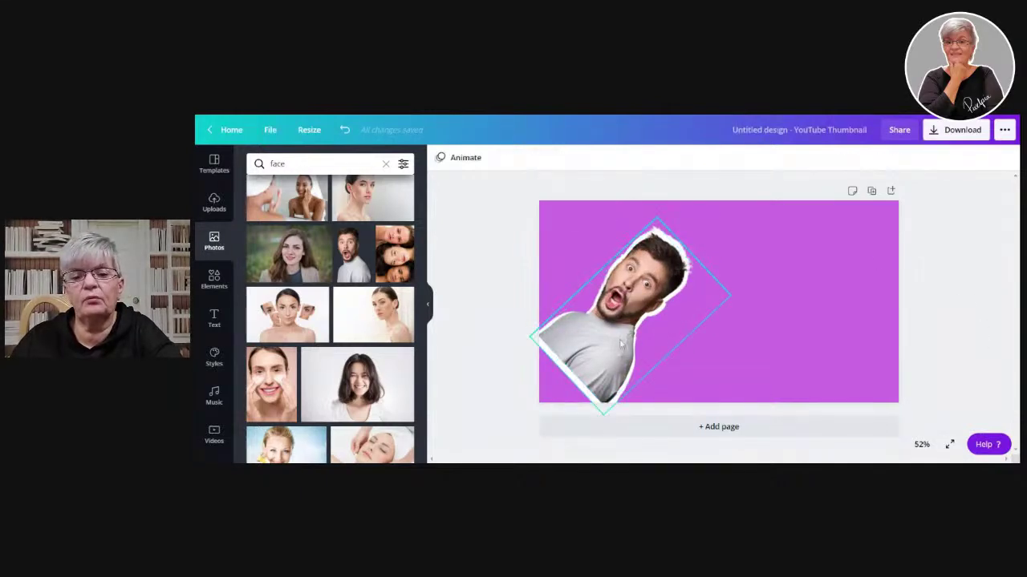
- Move the man sticker to the right side and rotate it back upright
drag(565, 357, 688, 348)
drag(707, 383, 810, 417)
drag(774, 341, 735, 322)
drag(770, 393, 738, 397)
drag(739, 319, 808, 346)
mouse_move(793, 417)
mouse_down()
mouse_move(813, 425)
mouse_move(799, 433)
mouse_up()
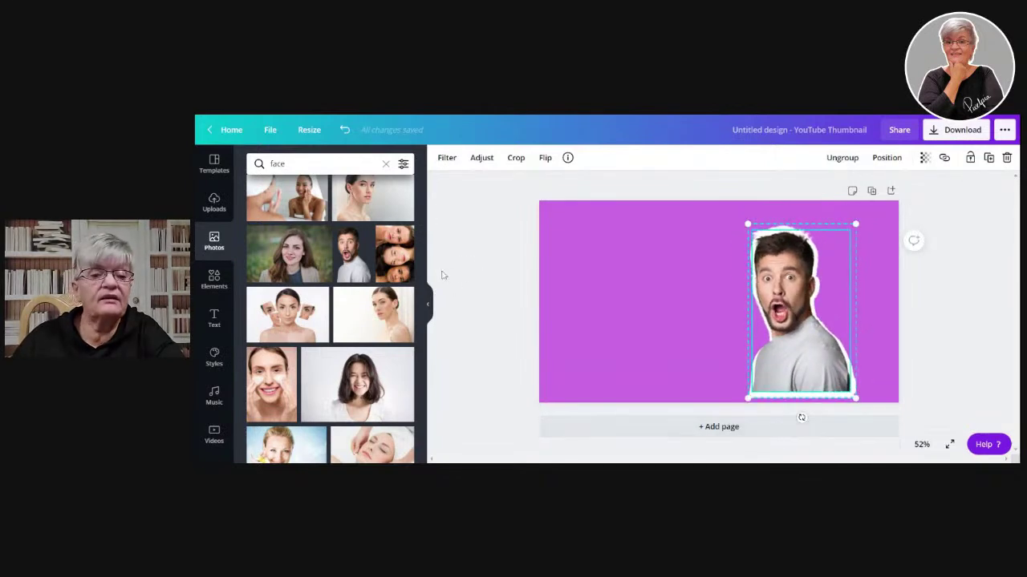
click(470, 270)
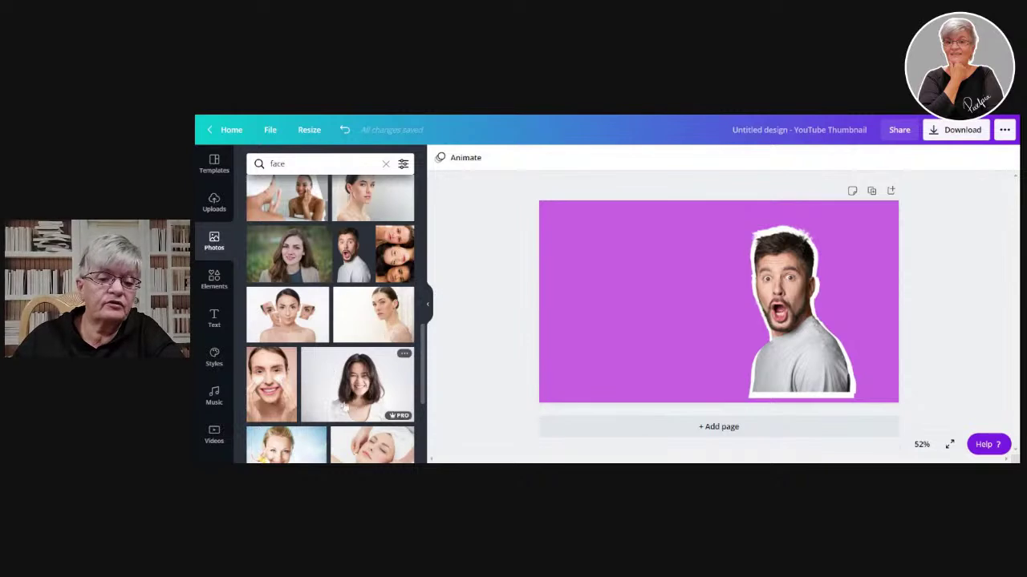
- Add the puffed-cheeks woman photo at page centre, shift it left, and run Background Remover
scroll(350, 379, down, 3)
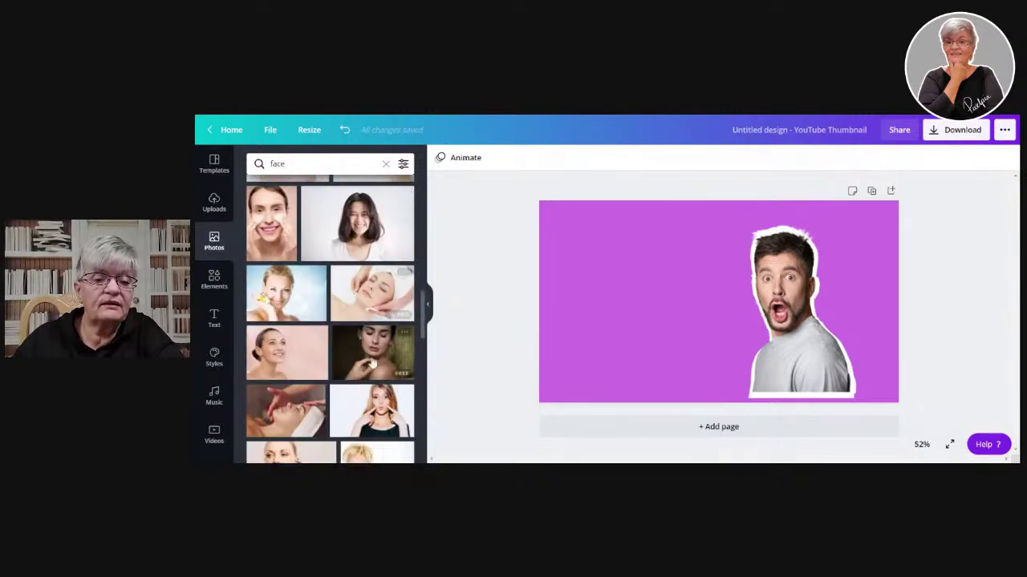
drag(372, 413, 622, 241)
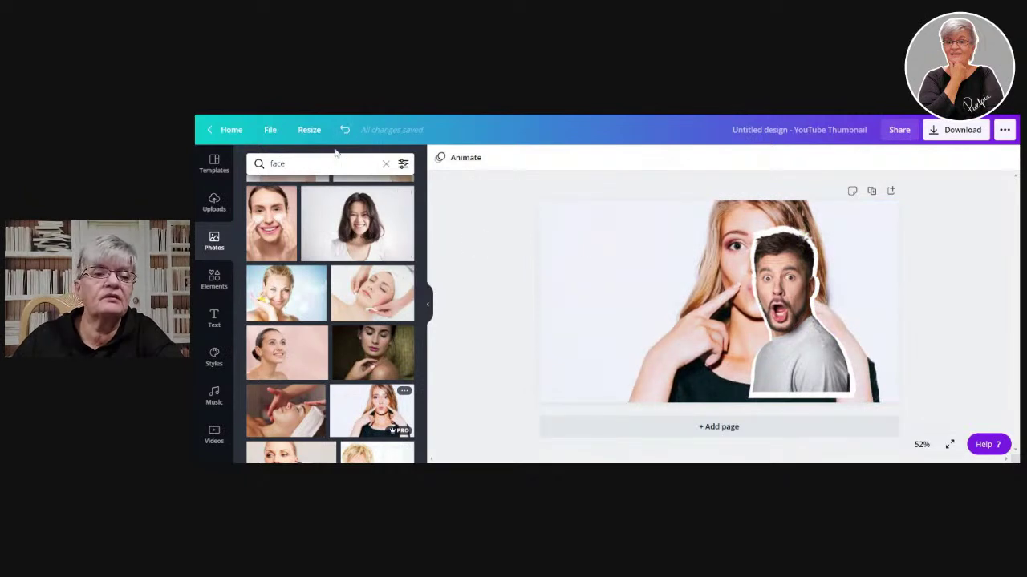
click(344, 129)
click(380, 416)
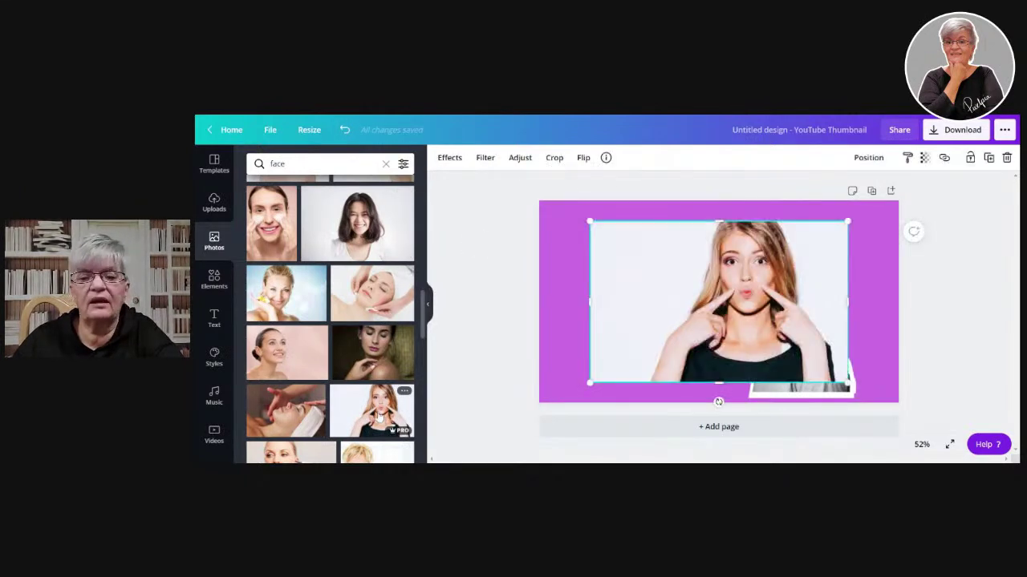
drag(697, 279, 665, 271)
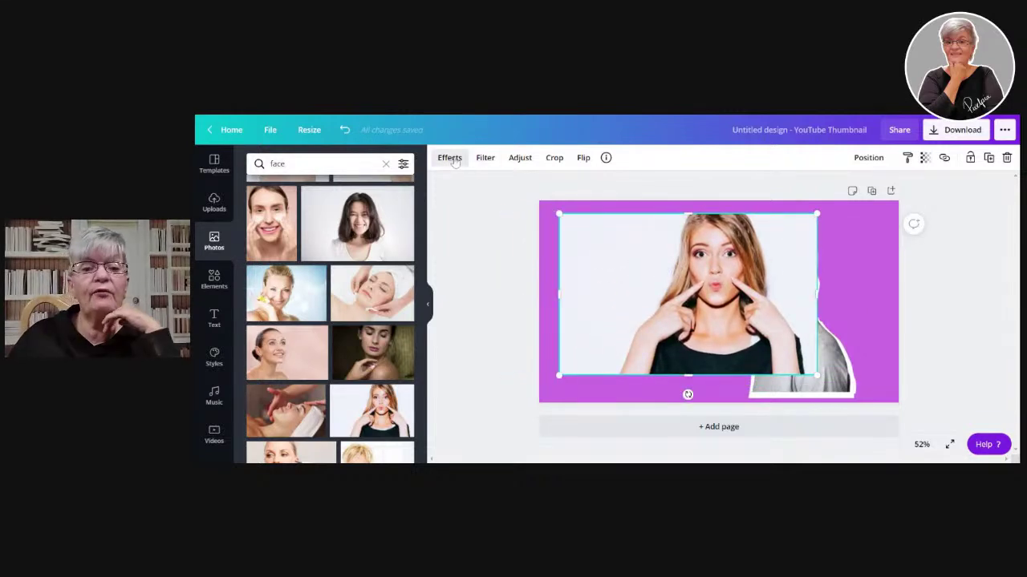
click(450, 158)
click(314, 194)
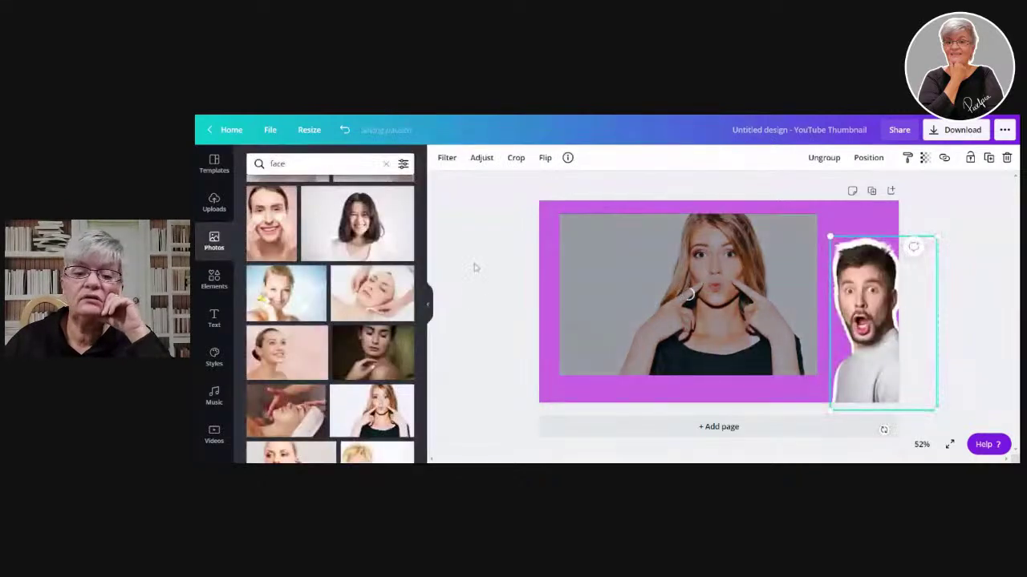
- Dismiss the connection warning, delete the woman photo, and add a fresh copy from Photos
click(506, 239)
click(685, 283)
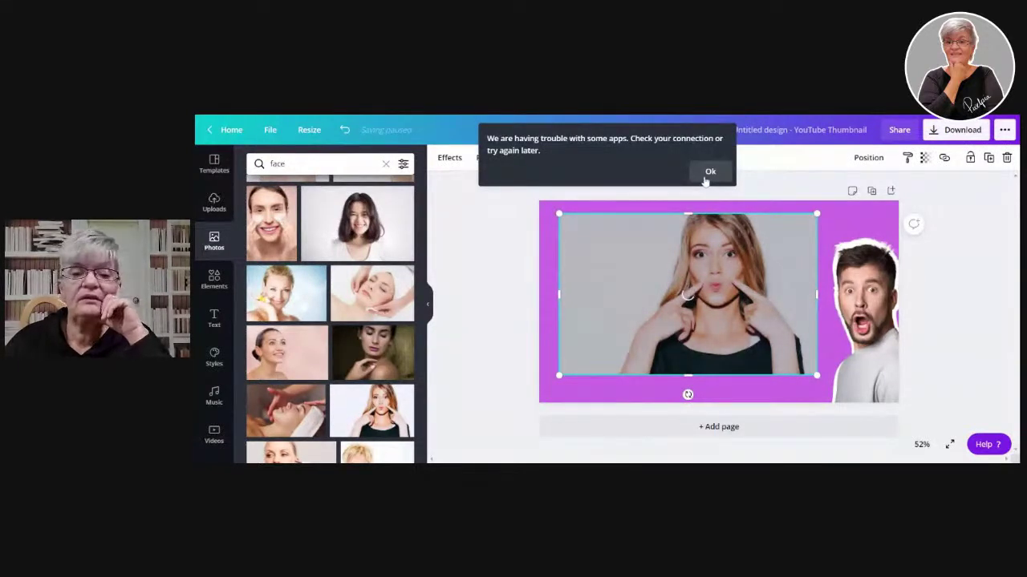
click(705, 176)
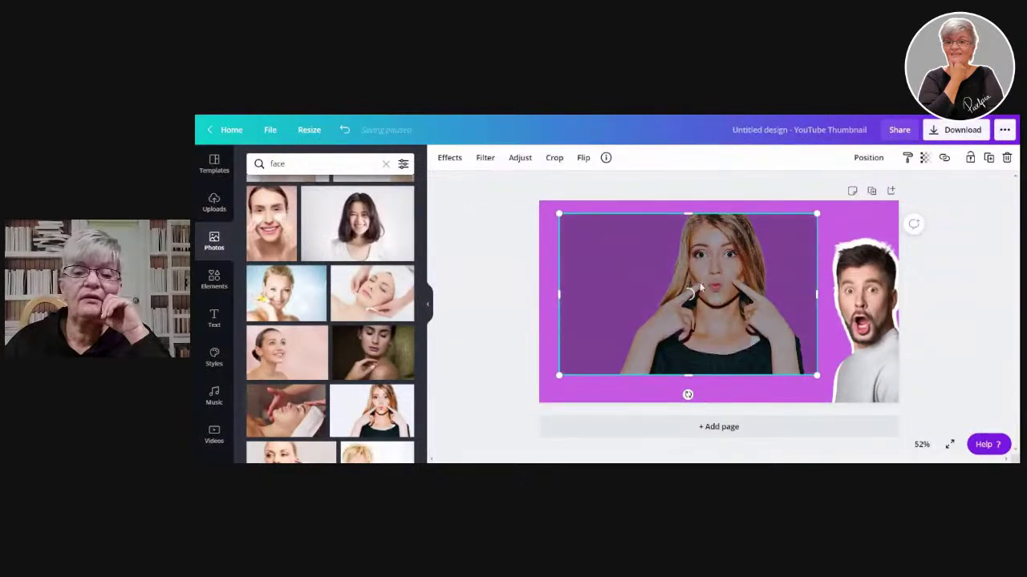
click(514, 228)
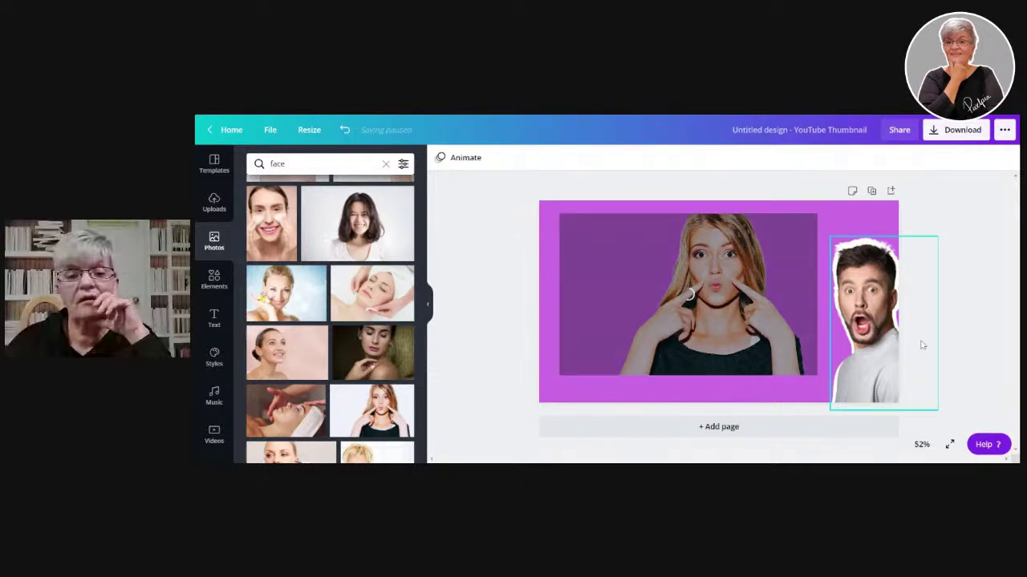
click(886, 301)
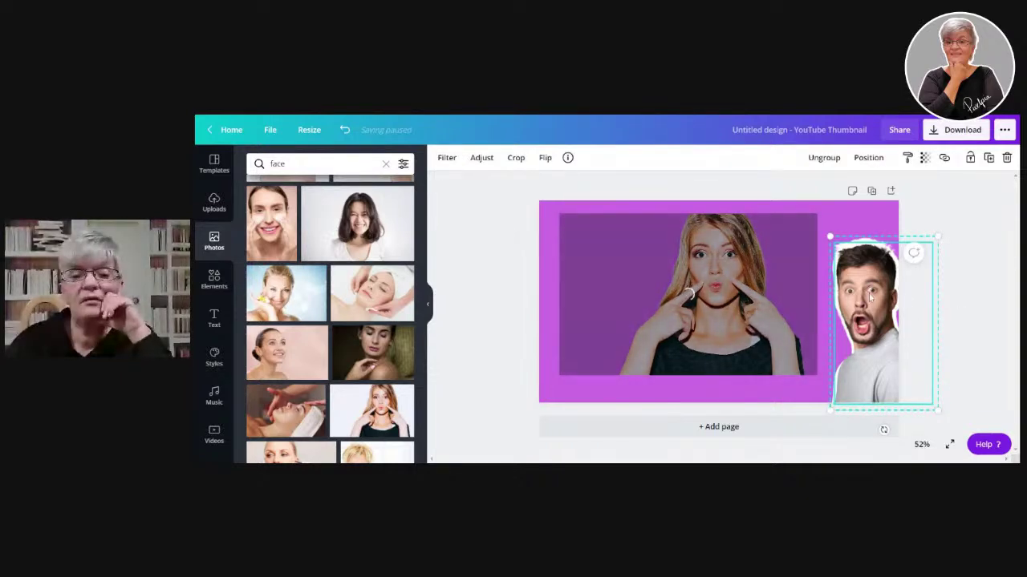
click(734, 296)
click(710, 171)
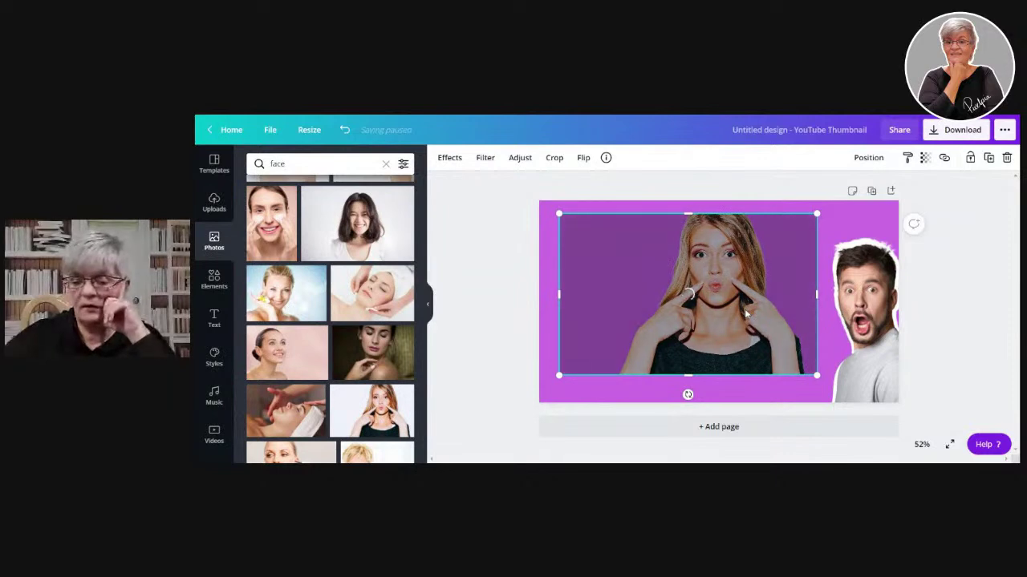
key(Delete)
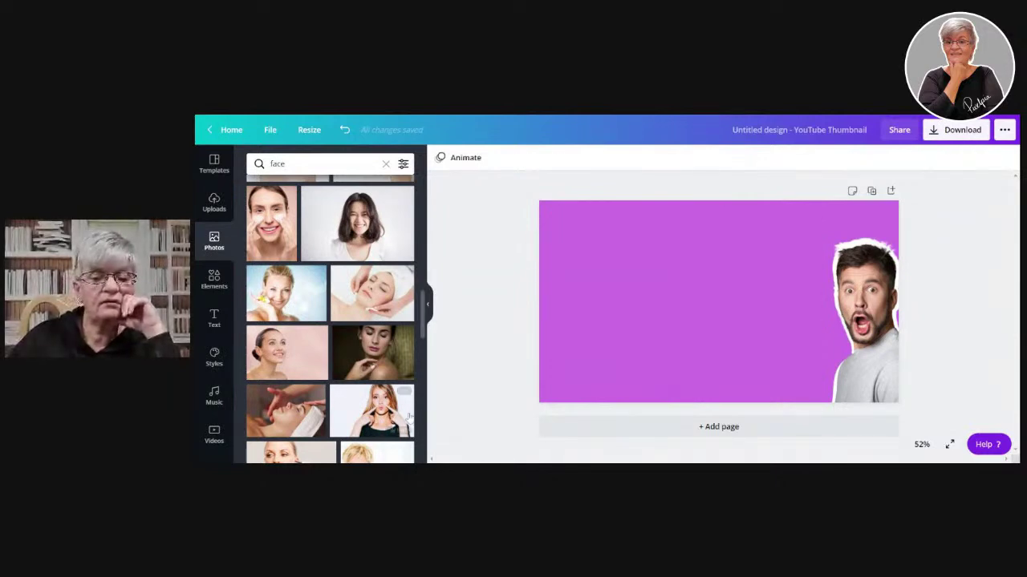
click(407, 417)
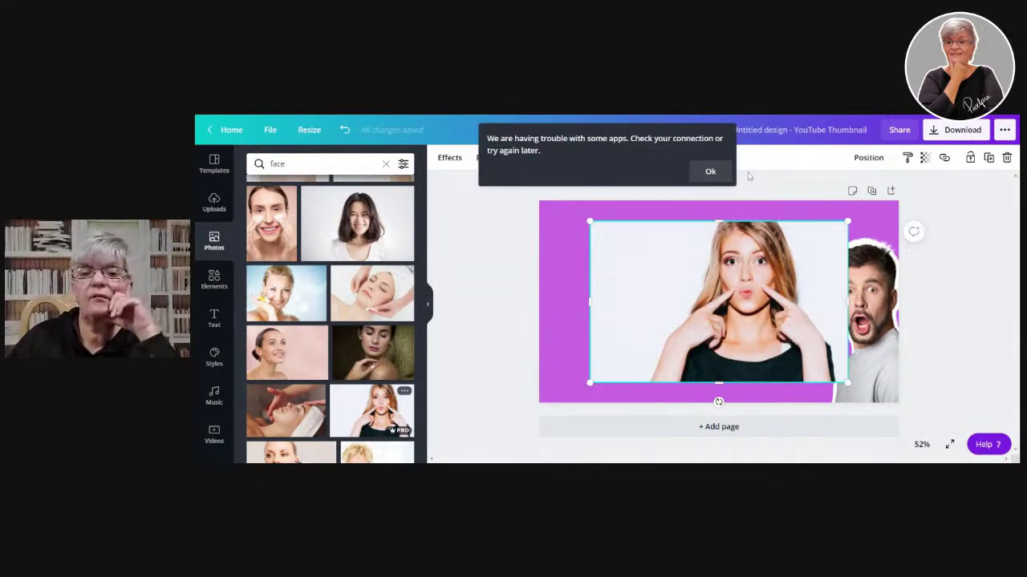
click(715, 171)
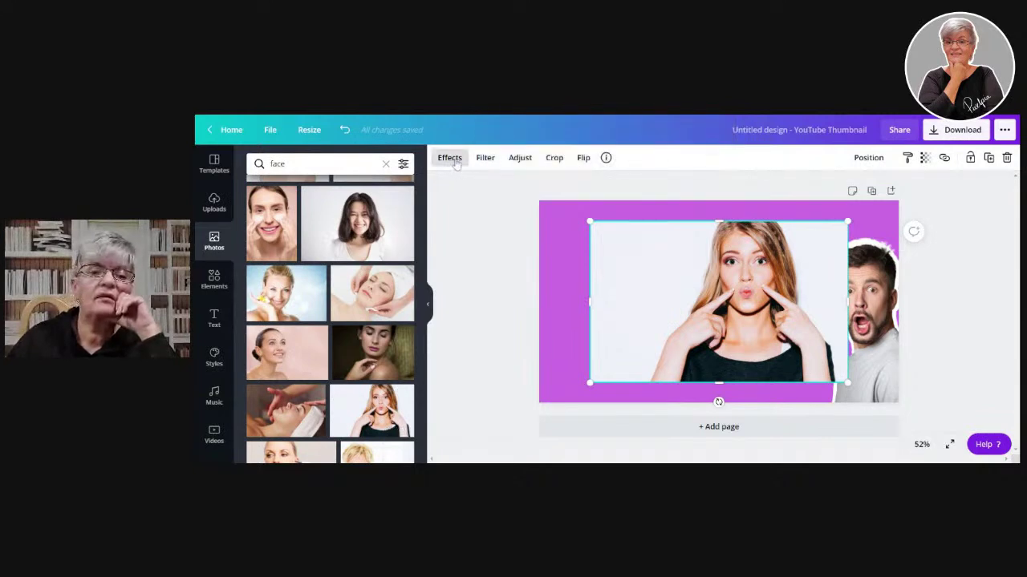
click(449, 158)
- Remove the woman's white background, trim her left edge, move her left, and enlarge her
click(272, 200)
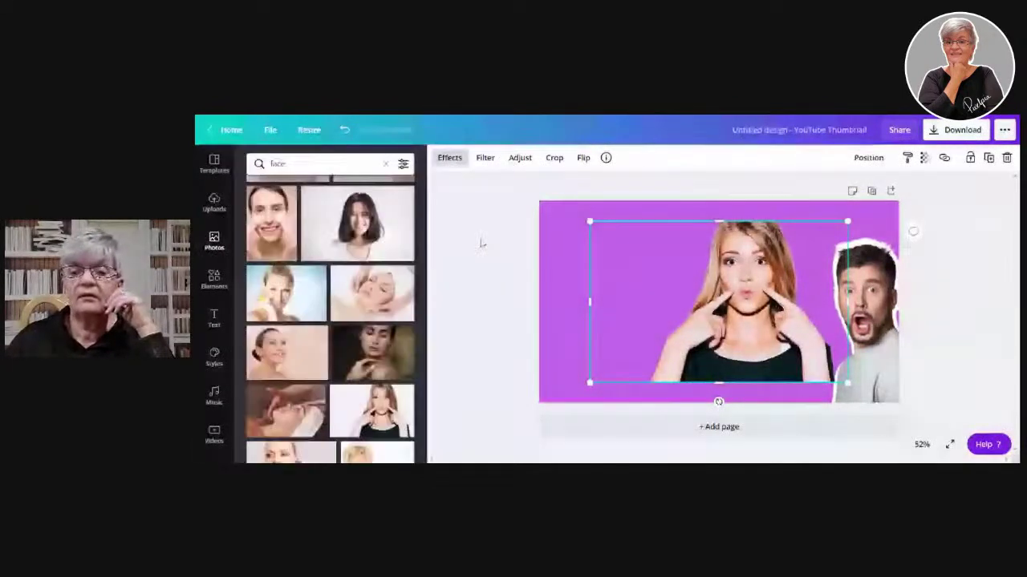
drag(590, 302, 644, 304)
drag(753, 299, 647, 319)
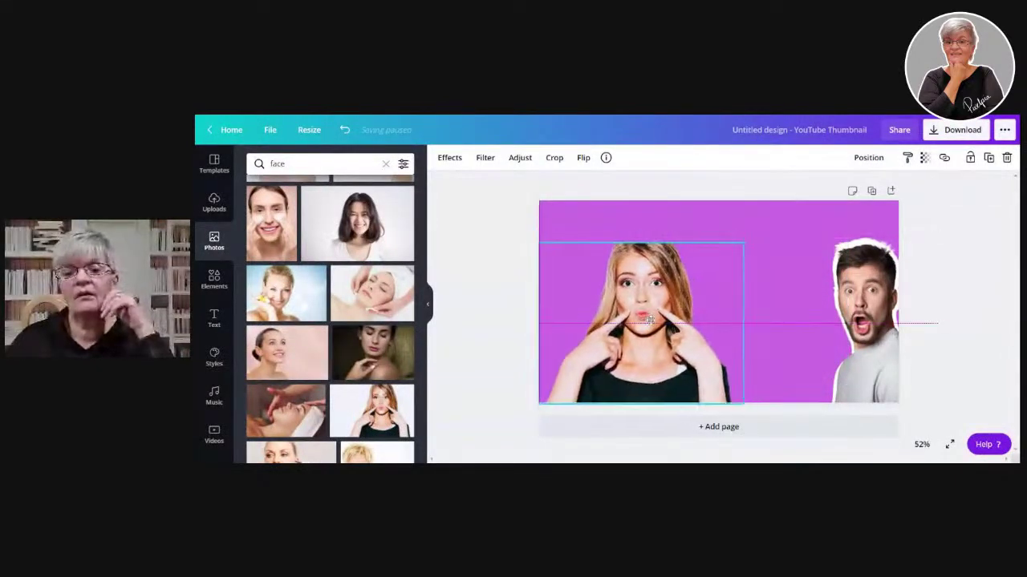
drag(743, 245, 800, 202)
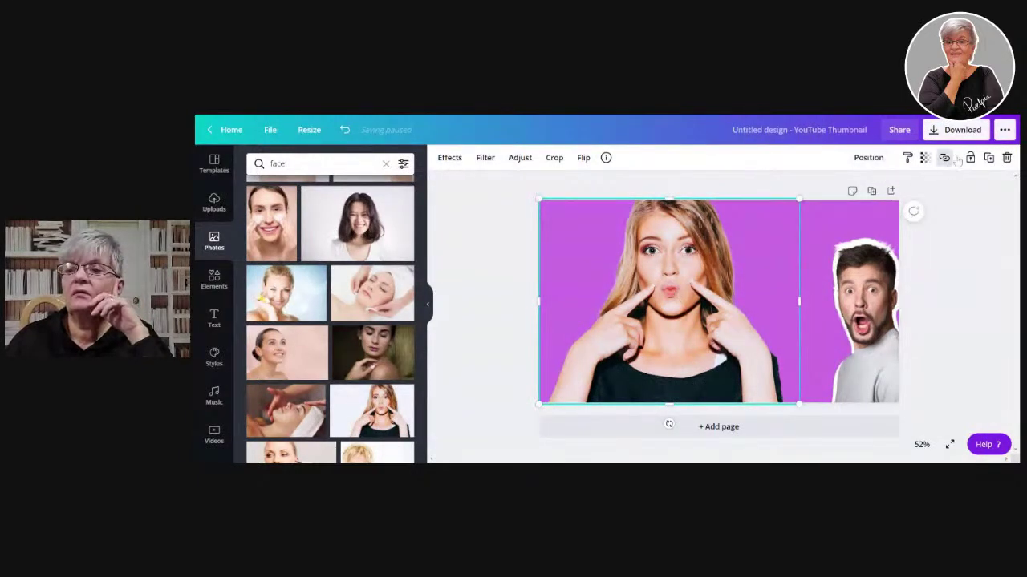
- Duplicate the woman cutout and give the copy a duotone with #000 highlights and shadows
click(989, 158)
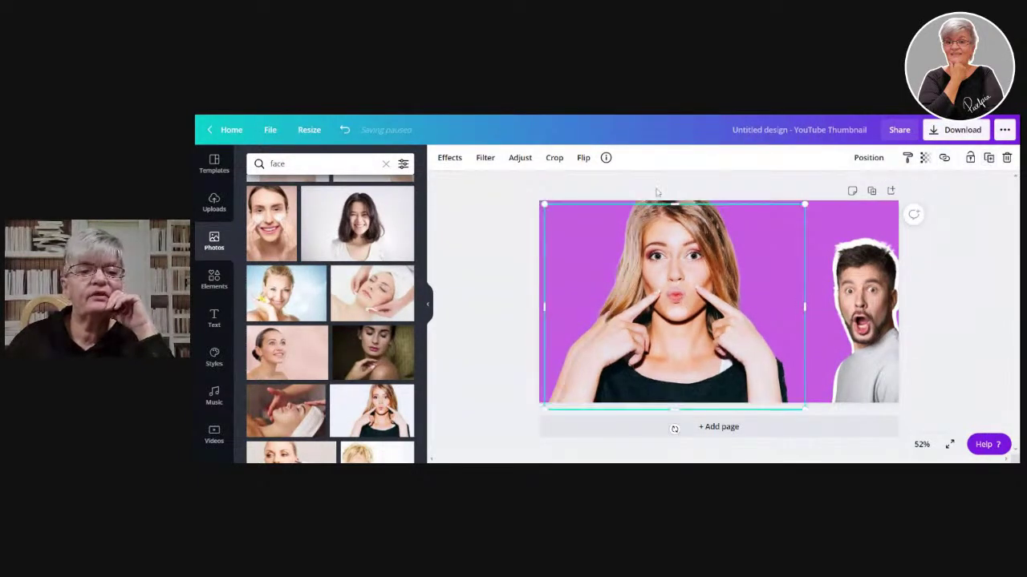
click(449, 157)
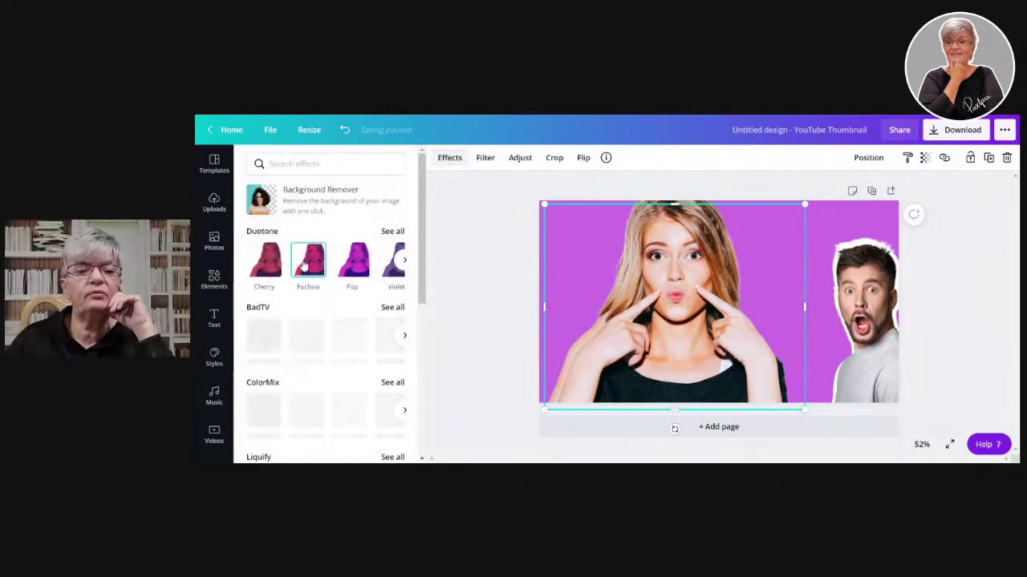
click(308, 260)
click(355, 255)
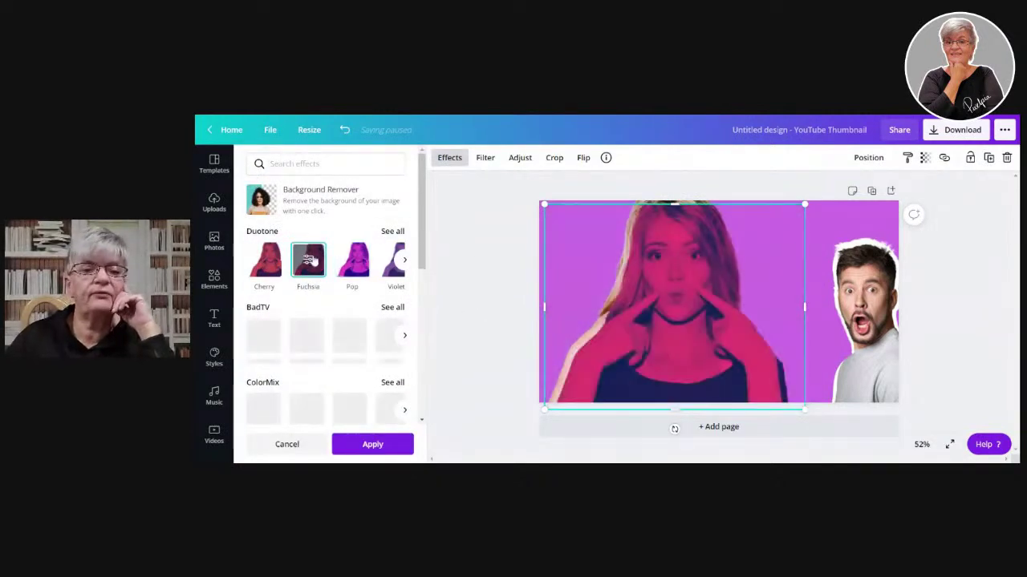
click(353, 258)
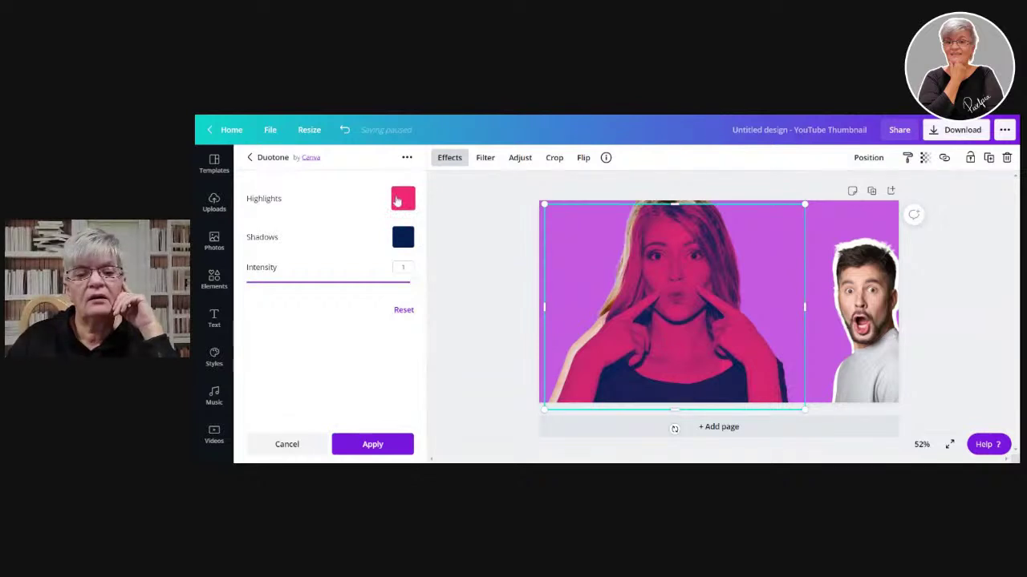
click(397, 202)
click(403, 279)
text(#000)
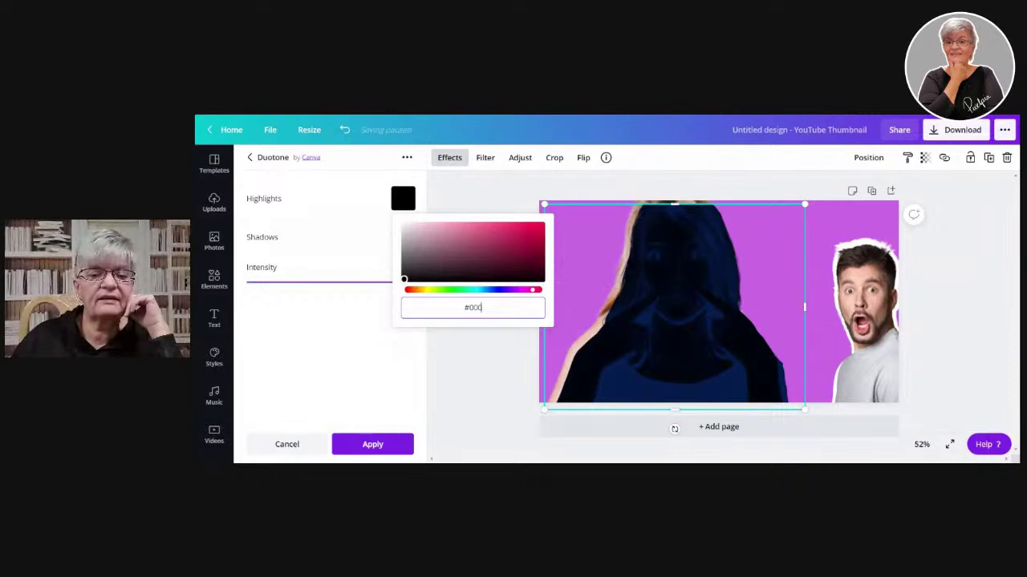
click(402, 237)
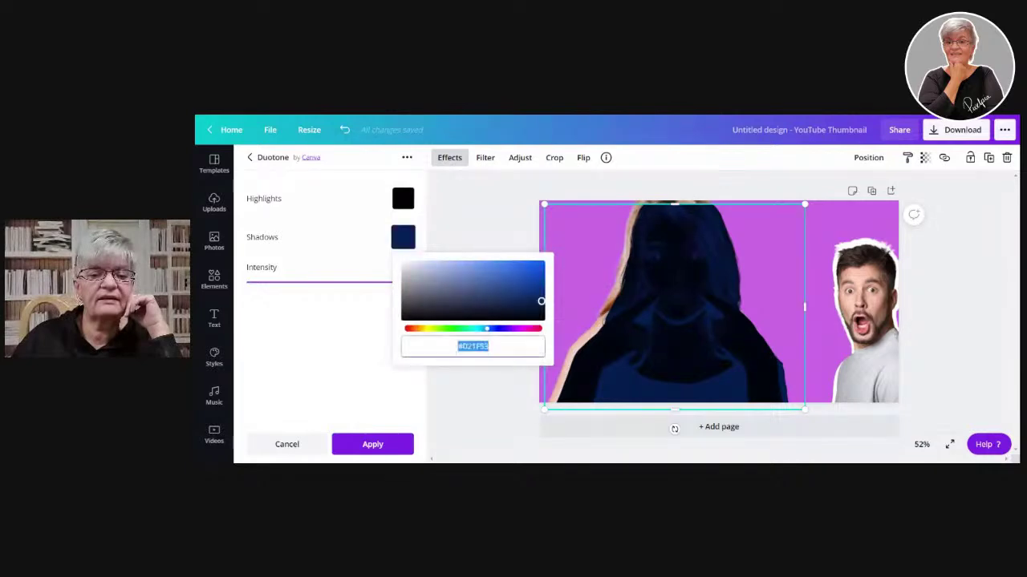
text(#000000)
click(375, 397)
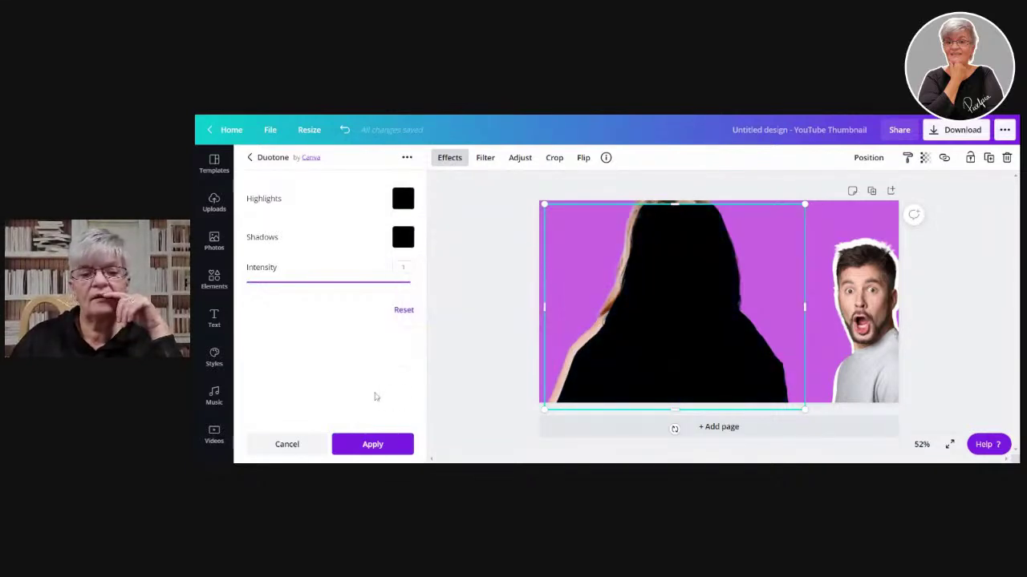
- Enlarge the black silhouette, send it backward behind the woman, and fine-tune its size
drag(685, 306, 680, 306)
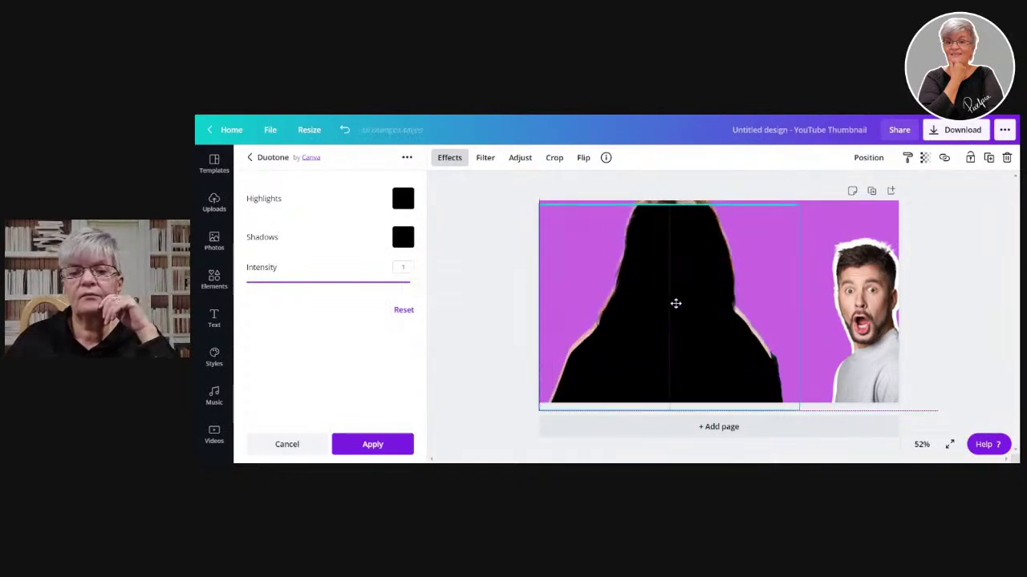
drag(801, 203, 821, 181)
drag(696, 332, 692, 331)
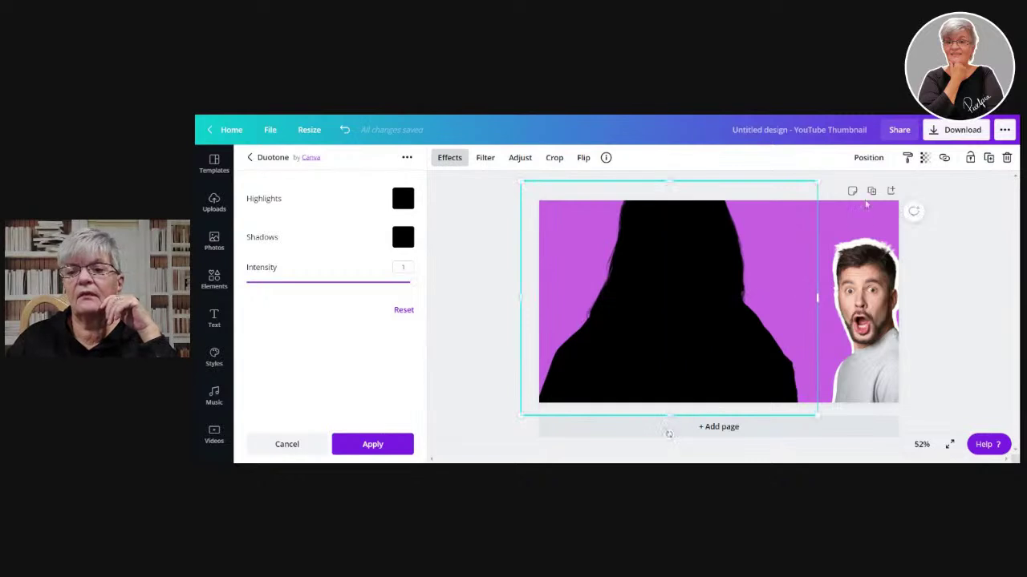
click(868, 157)
click(831, 193)
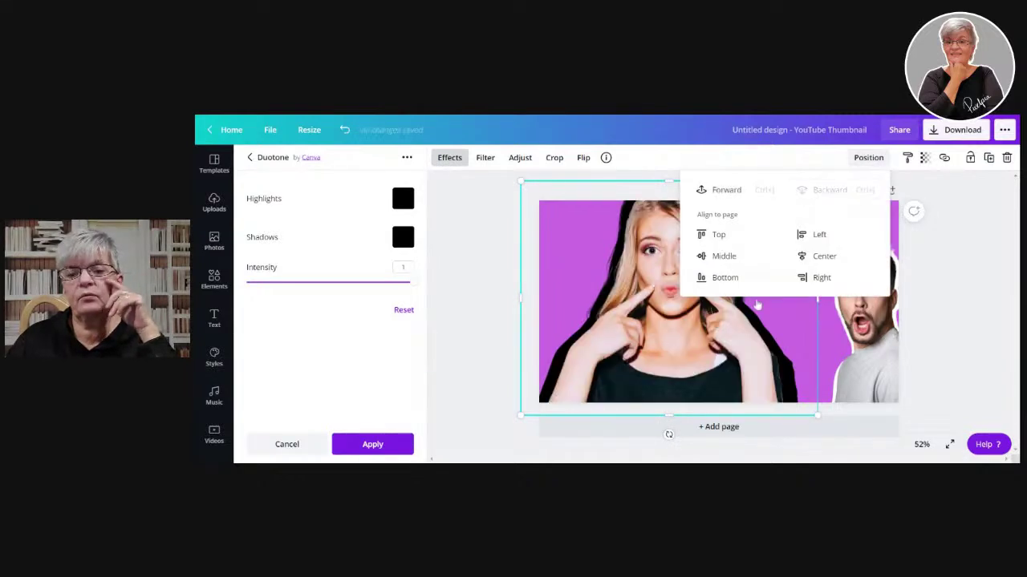
click(969, 282)
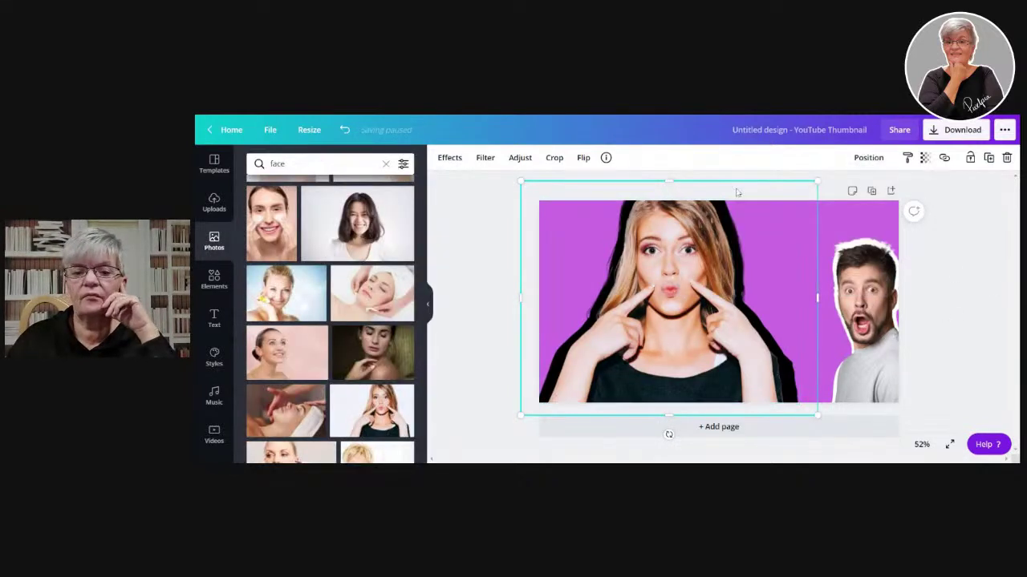
drag(812, 182, 813, 185)
click(989, 262)
- Apply the Cherry duotone effect to the top copy of the woman's photo
click(770, 207)
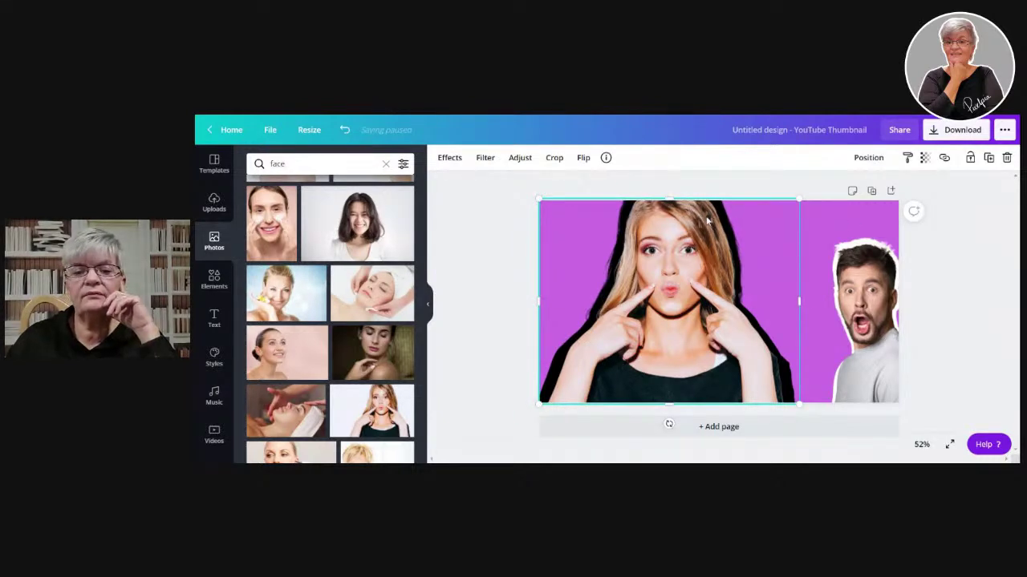
click(449, 157)
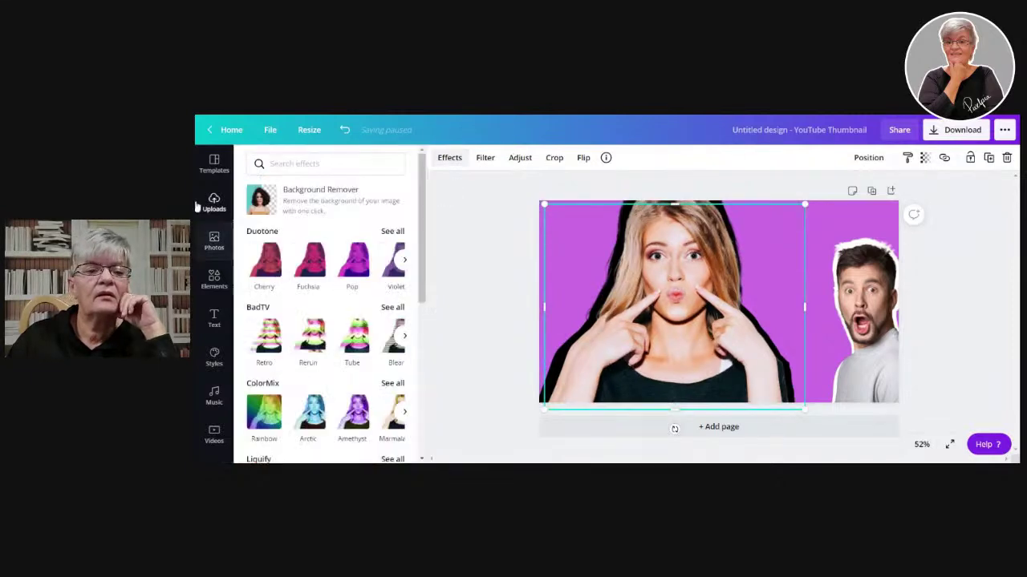
click(264, 263)
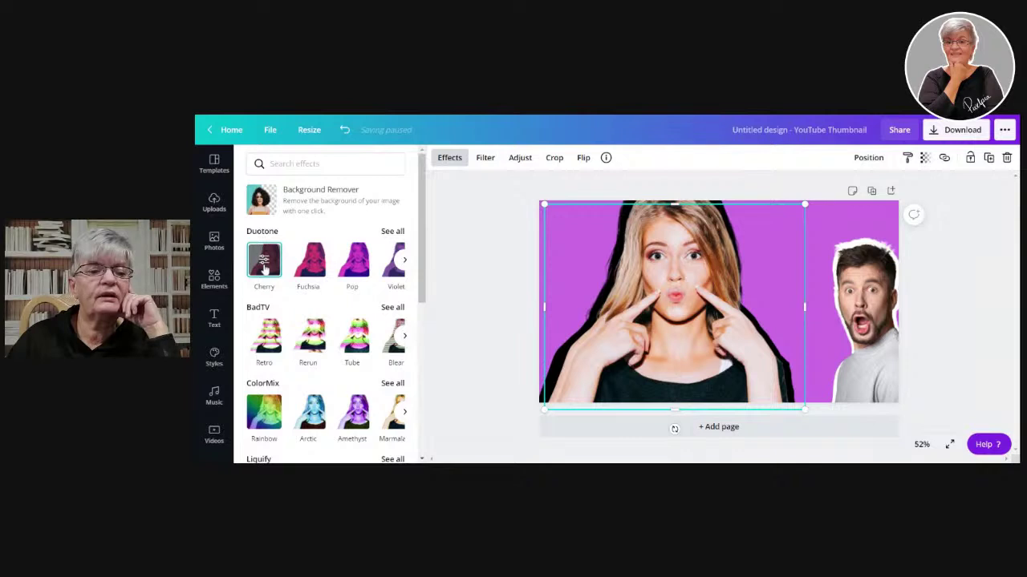
click(264, 265)
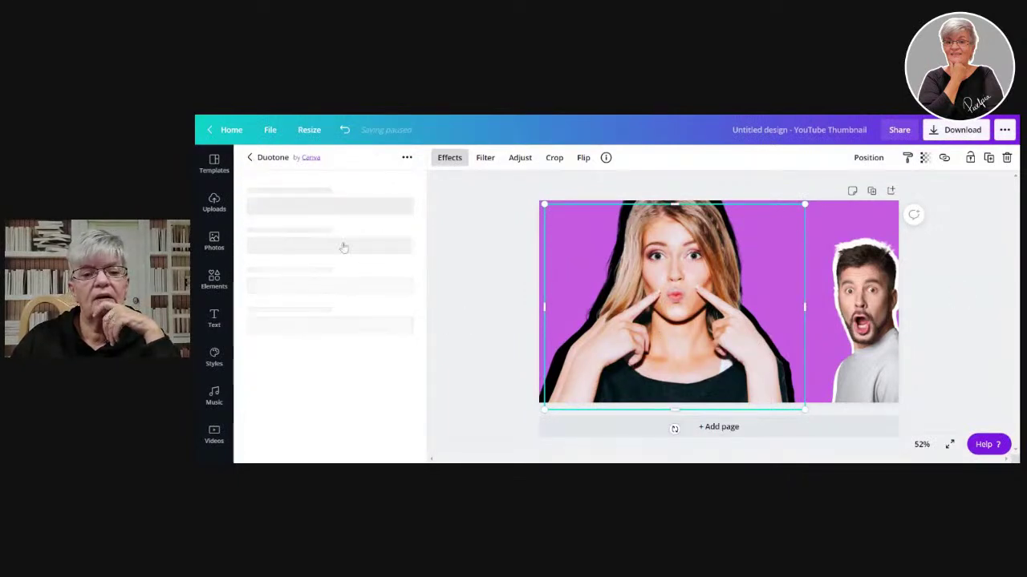
click(265, 269)
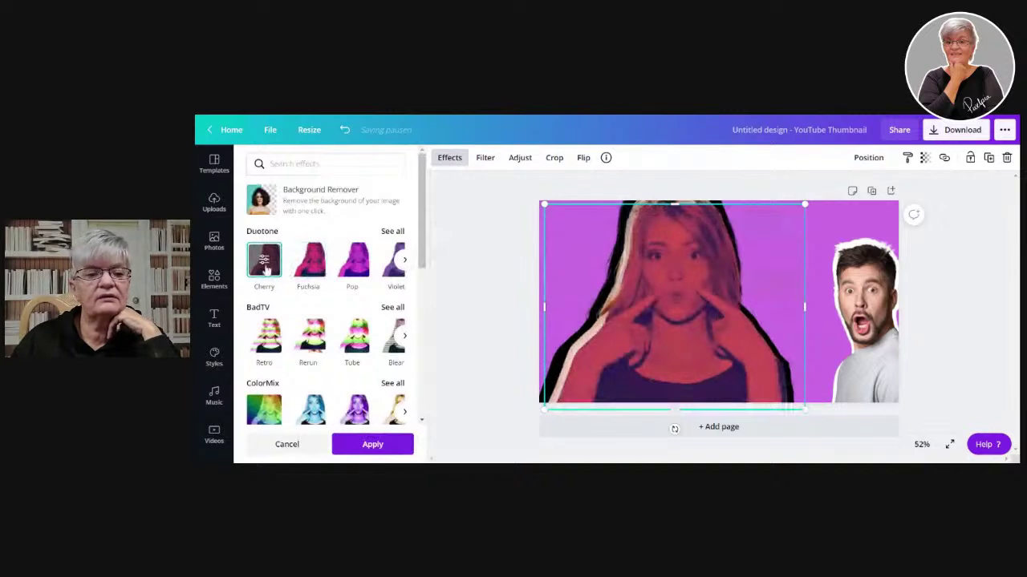
click(265, 269)
- Set both the duotone Highlights and Shadows colours to #FFFFFF
click(402, 198)
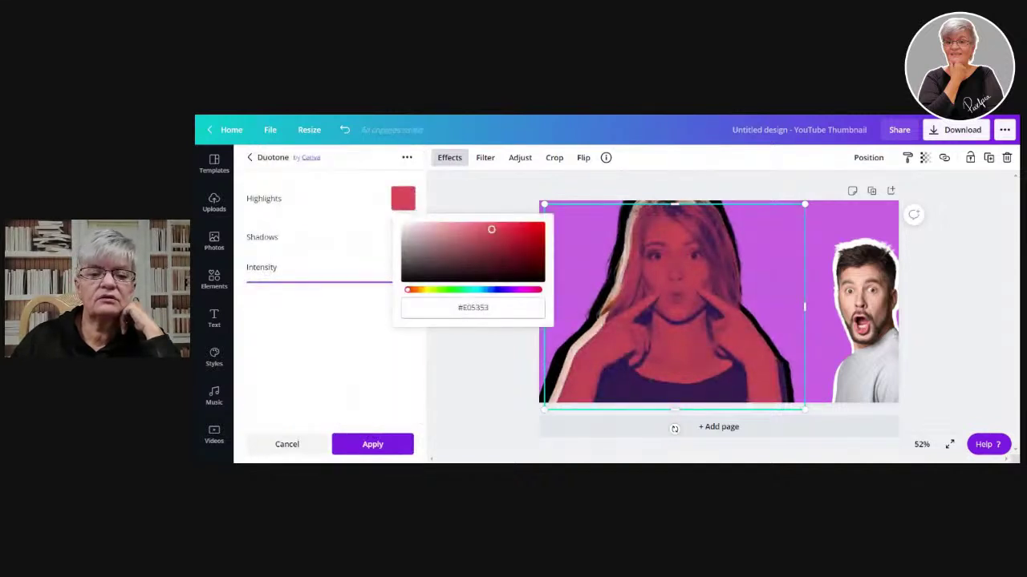
click(472, 307)
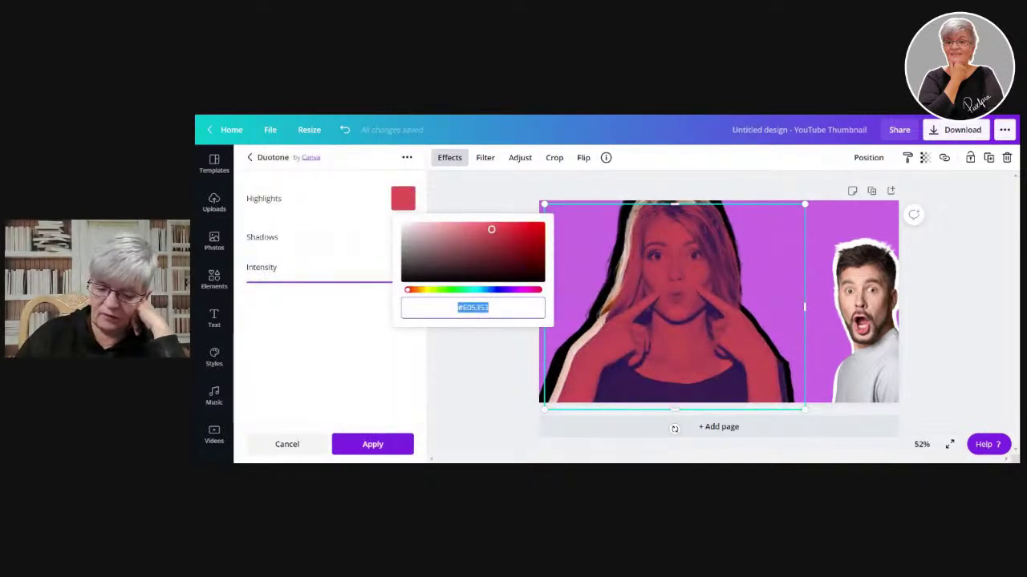
text(#FFFFFF)
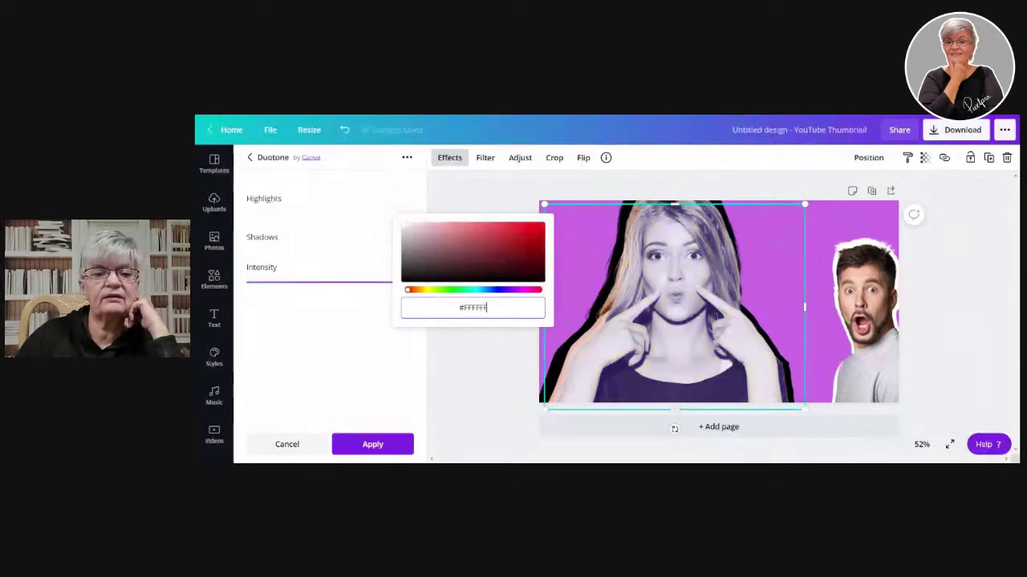
click(375, 307)
click(402, 236)
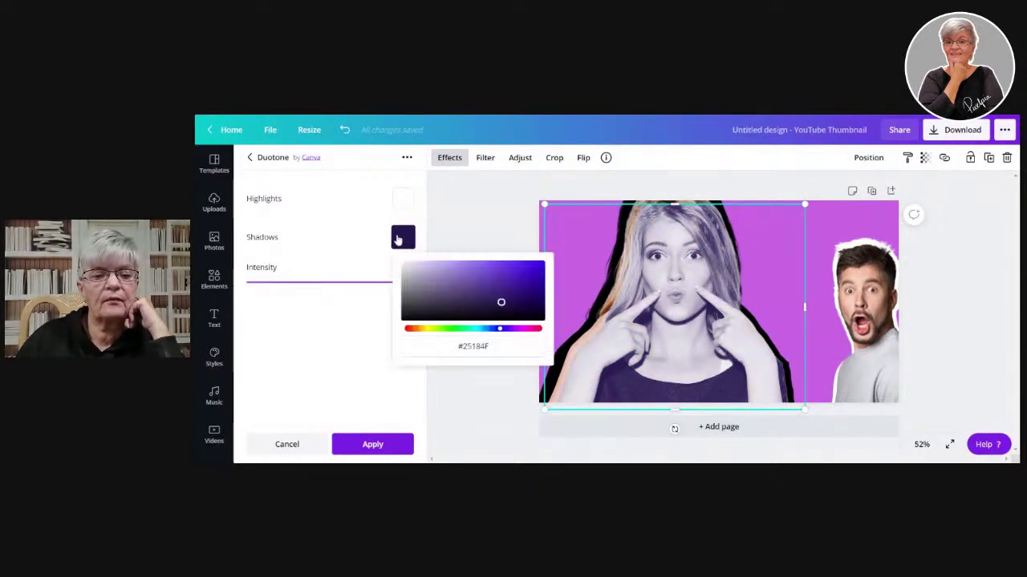
click(473, 346)
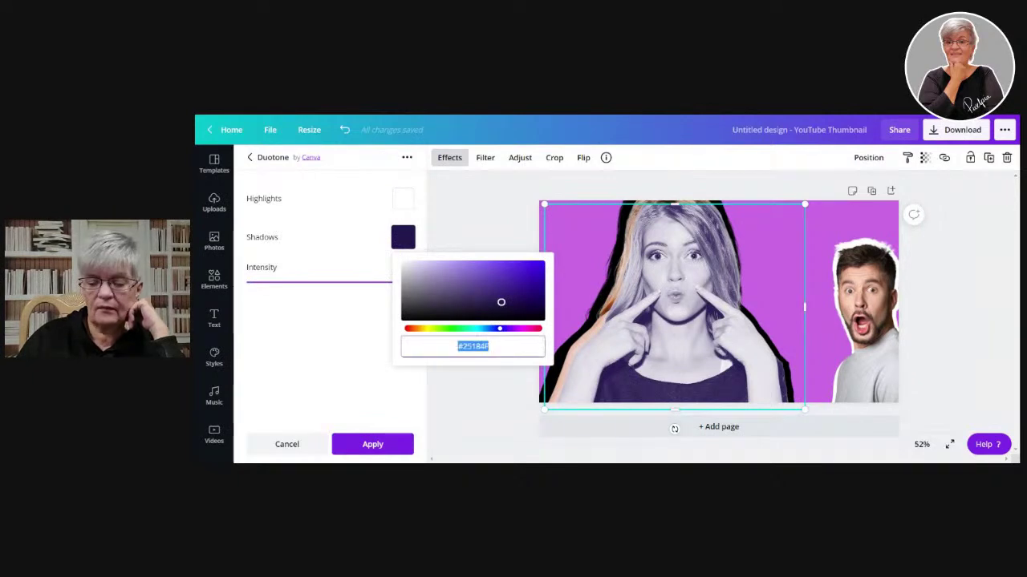
text(#FFFFFF)
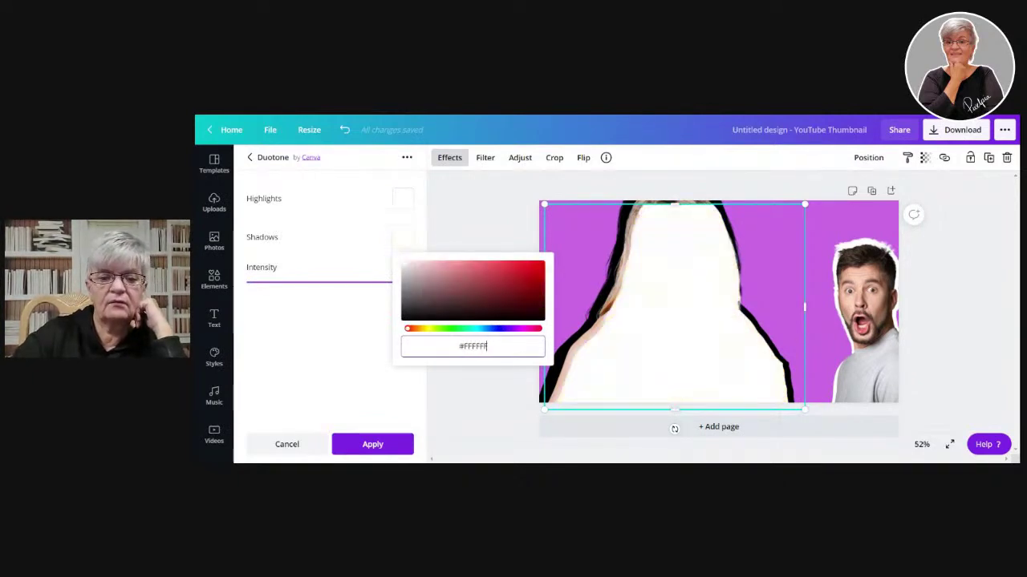
click(316, 349)
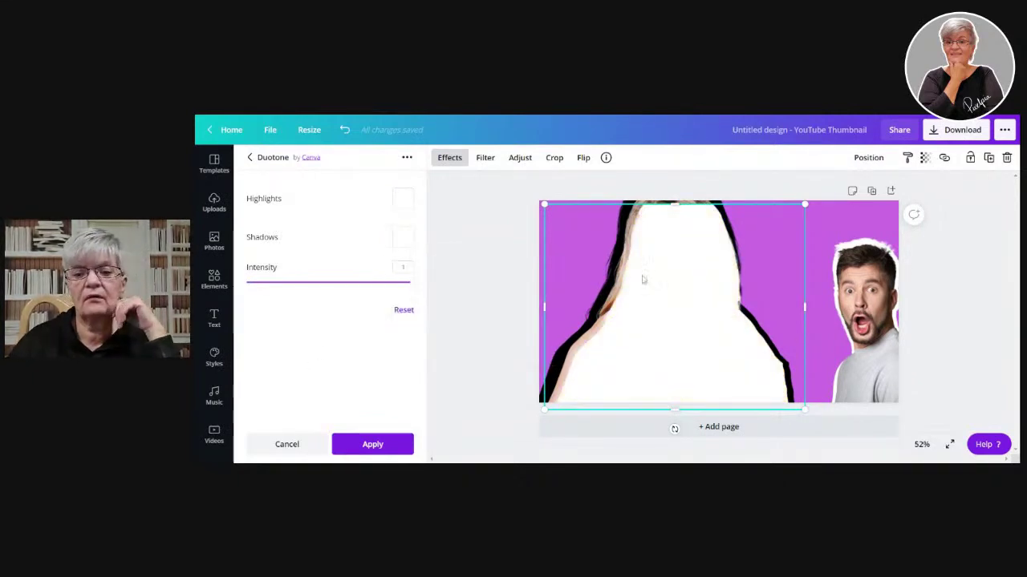
- Enlarge the white silhouette, send it behind the woman's photo, and fit the photo over it
drag(807, 205, 826, 197)
mouse_move(695, 291)
mouse_down()
mouse_move(674, 295)
mouse_move(685, 293)
mouse_up()
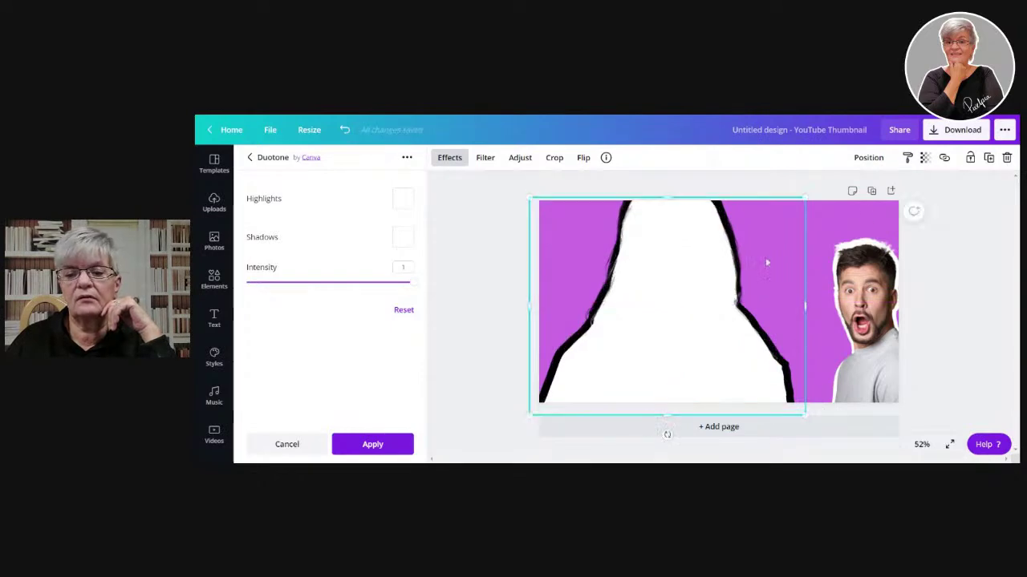
click(869, 158)
click(818, 197)
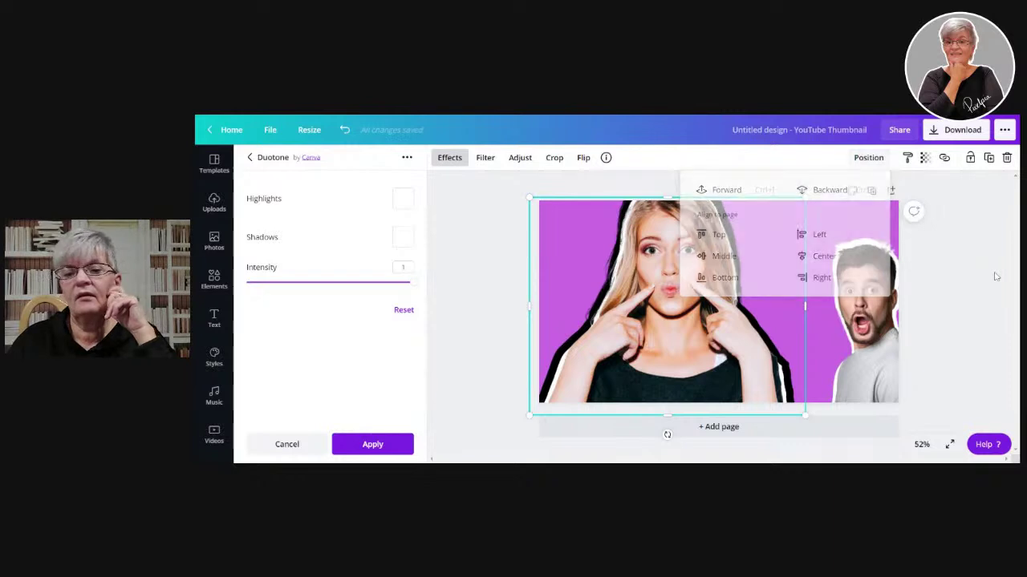
click(689, 260)
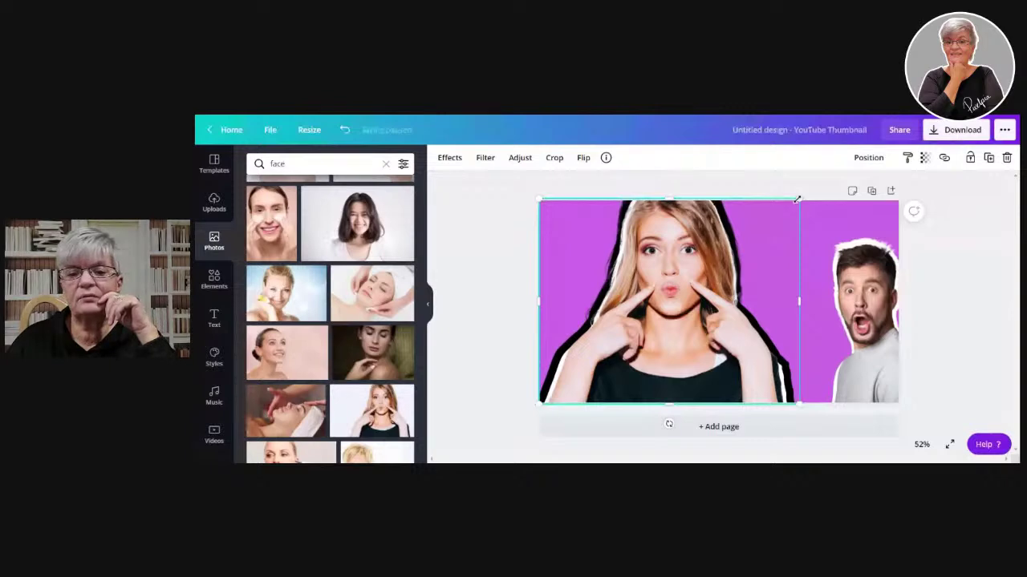
drag(797, 199, 795, 202)
drag(617, 267, 622, 273)
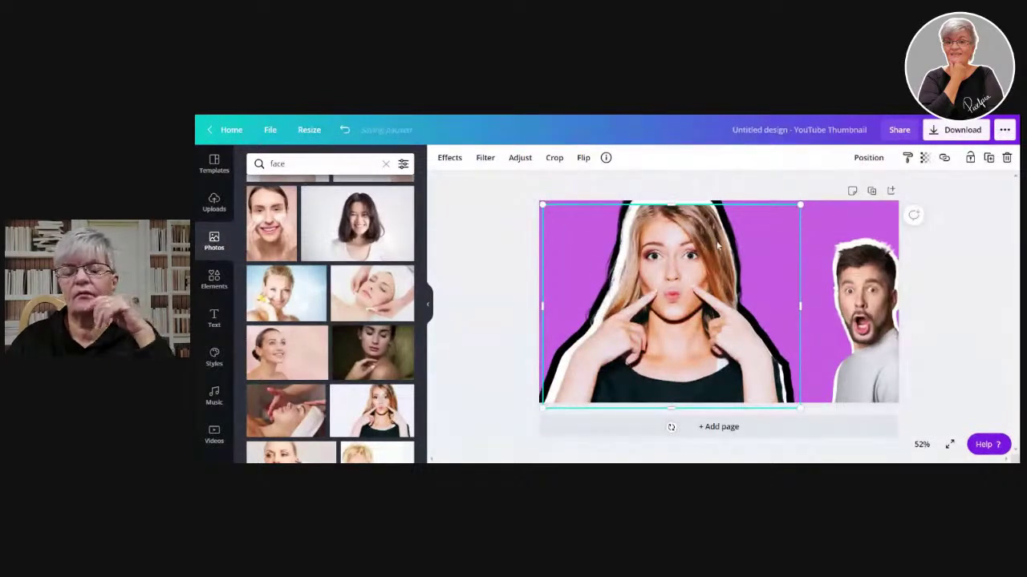
- Group and enlarge the woman with her outlines, then ungroup and realign the photo alone
drag(518, 184, 816, 443)
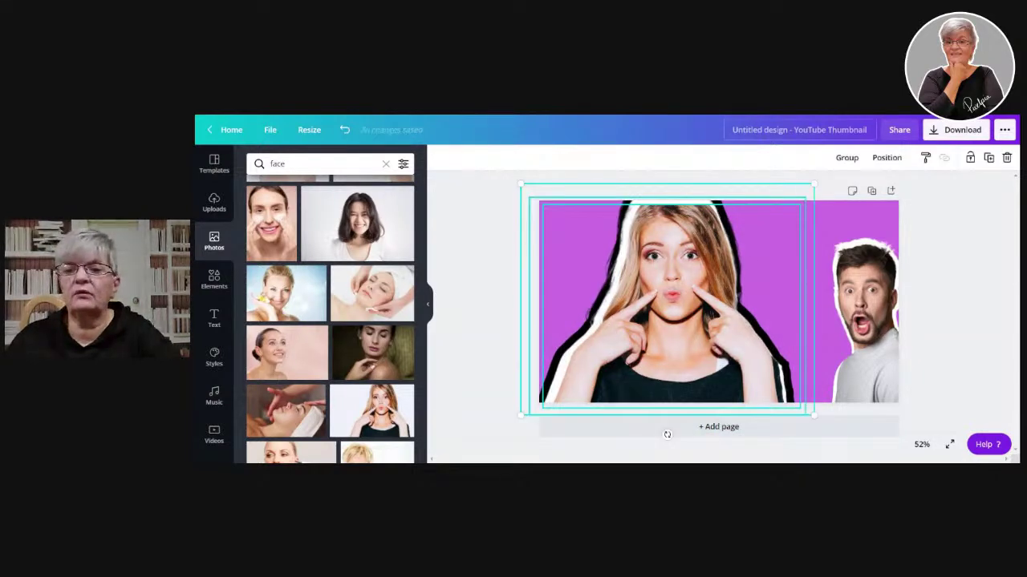
click(846, 157)
drag(809, 187, 825, 174)
click(695, 247)
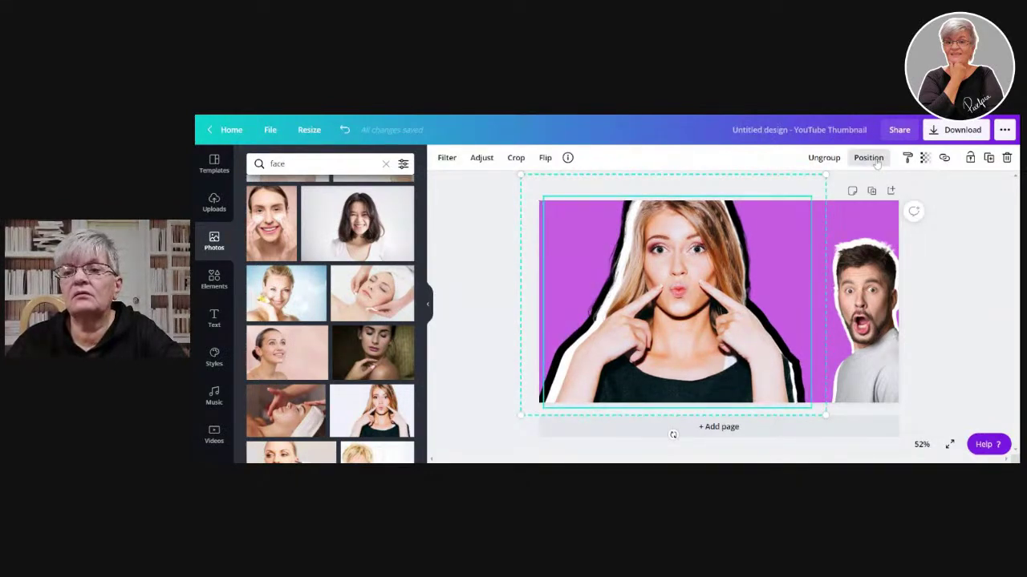
click(824, 158)
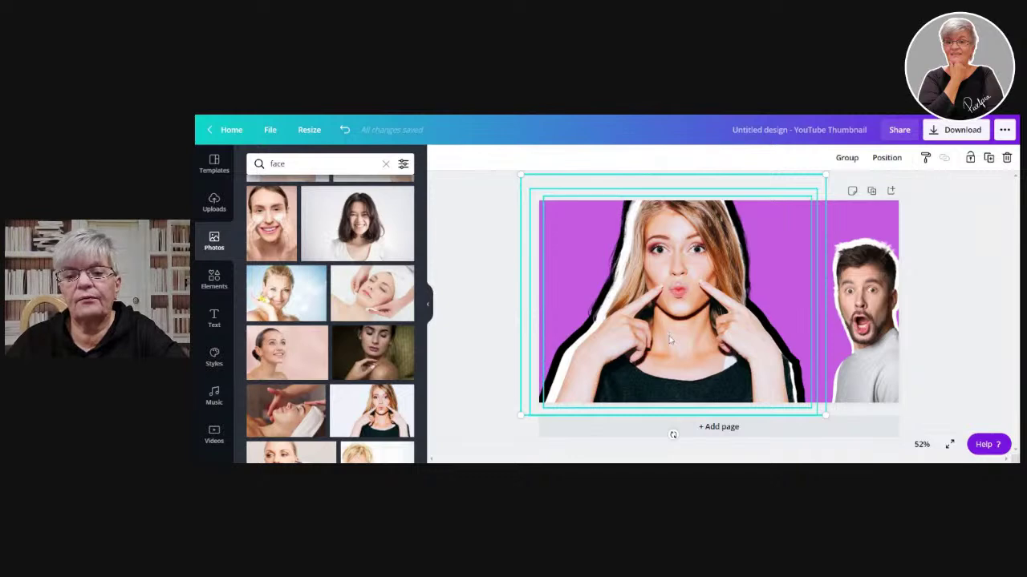
click(474, 346)
drag(689, 338, 683, 338)
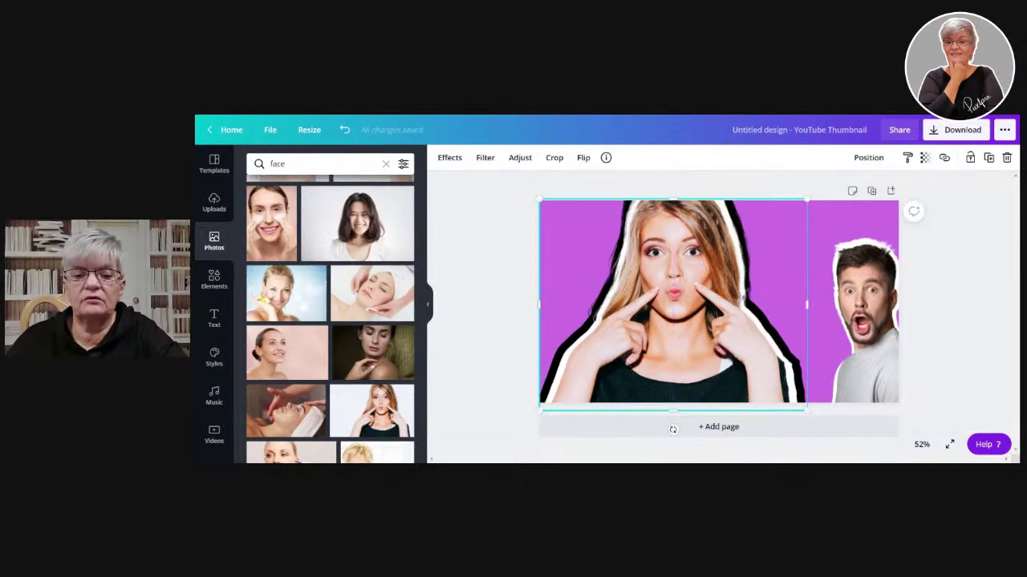
click(974, 321)
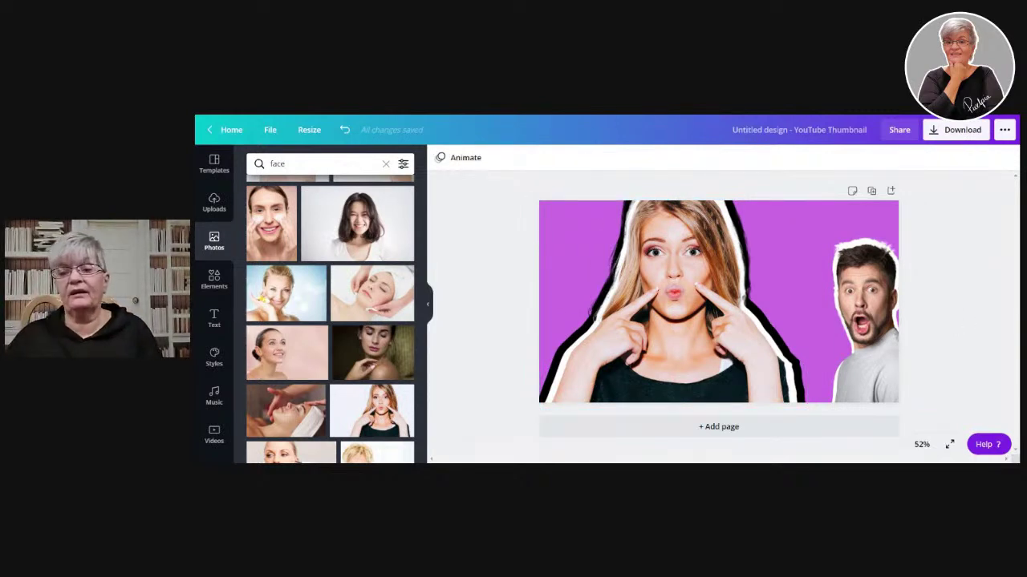
- Enlarge the man's photo up-left and shift the outlined woman left, partly off the page
click(866, 315)
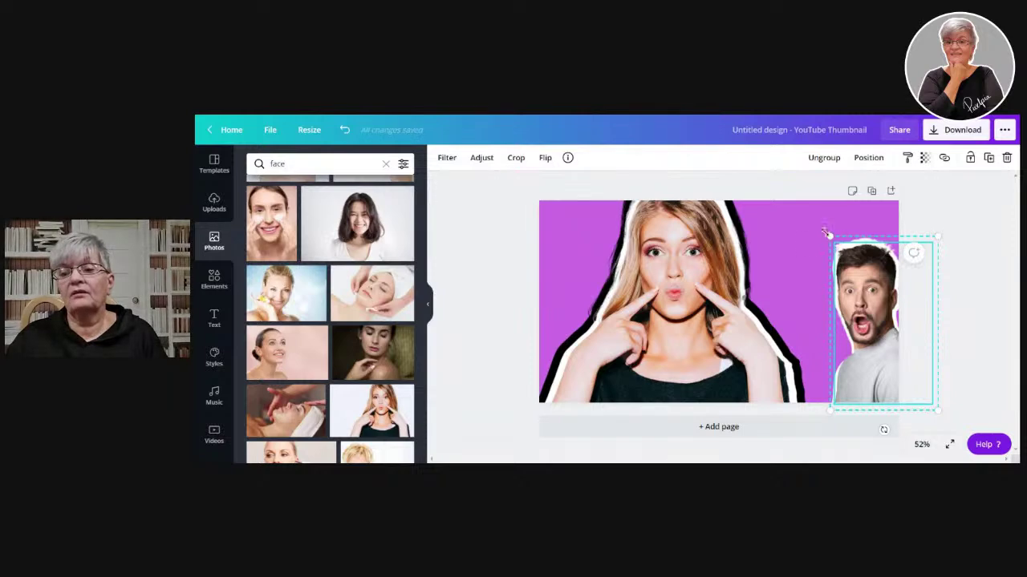
drag(826, 234, 806, 194)
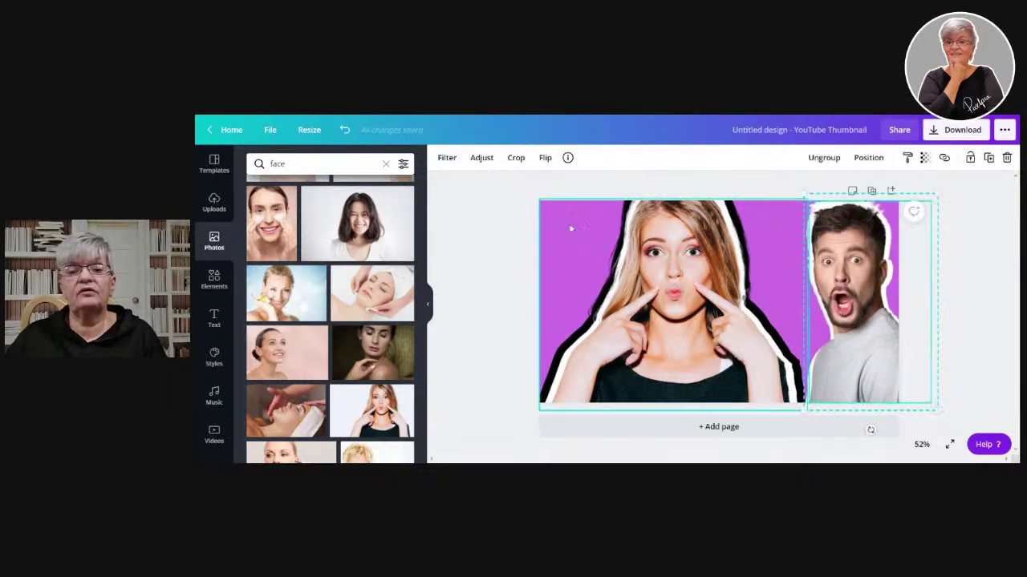
drag(502, 181, 723, 458)
drag(710, 325, 682, 325)
- Fine-tune the woman photo's position and slightly resize her layered outlines
click(997, 325)
click(718, 324)
mouse_move(676, 354)
mouse_down()
mouse_move(646, 353)
mouse_move(673, 354)
mouse_up()
drag(604, 328, 604, 330)
click(492, 186)
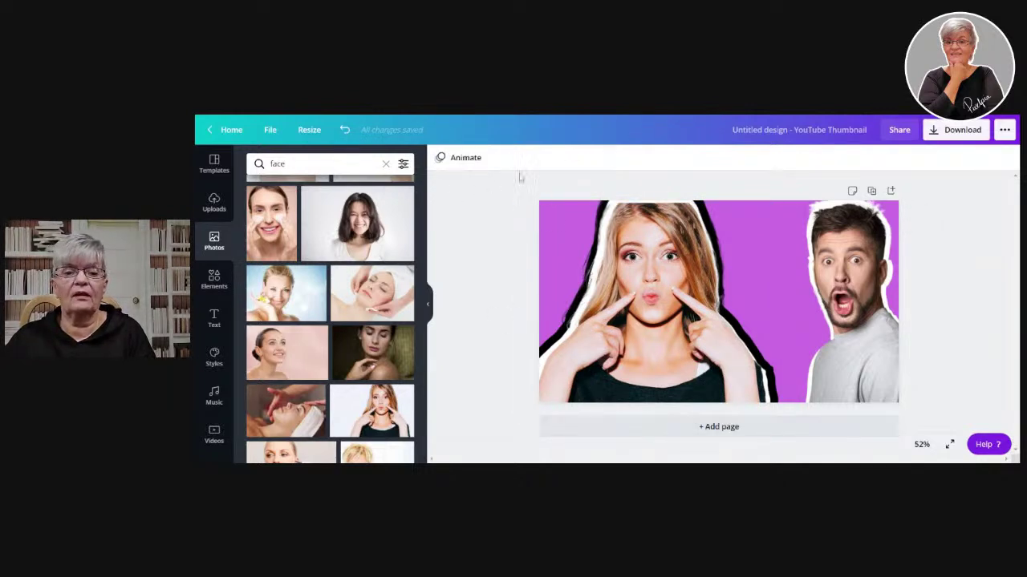
drag(522, 185, 674, 428)
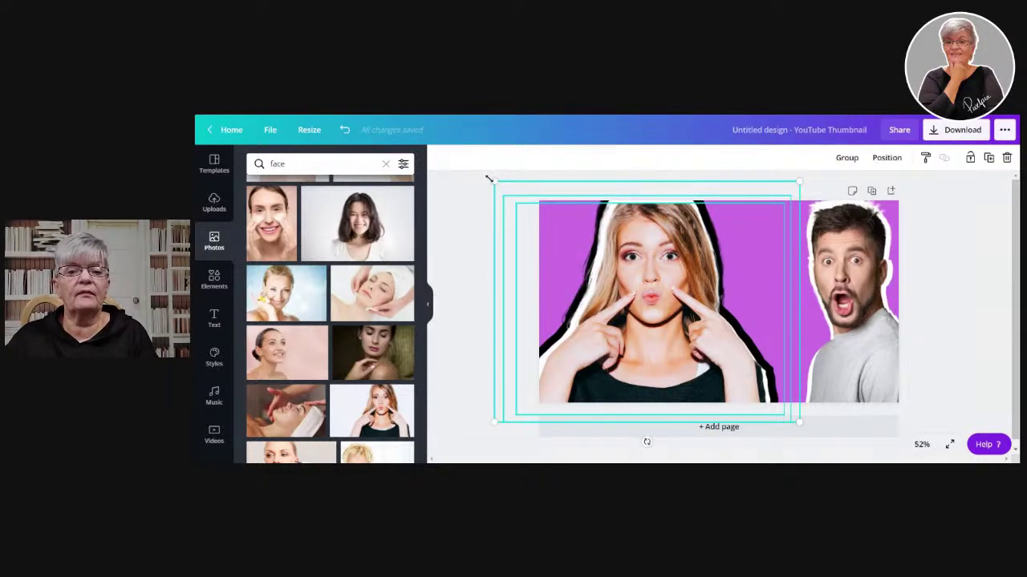
drag(493, 181, 486, 172)
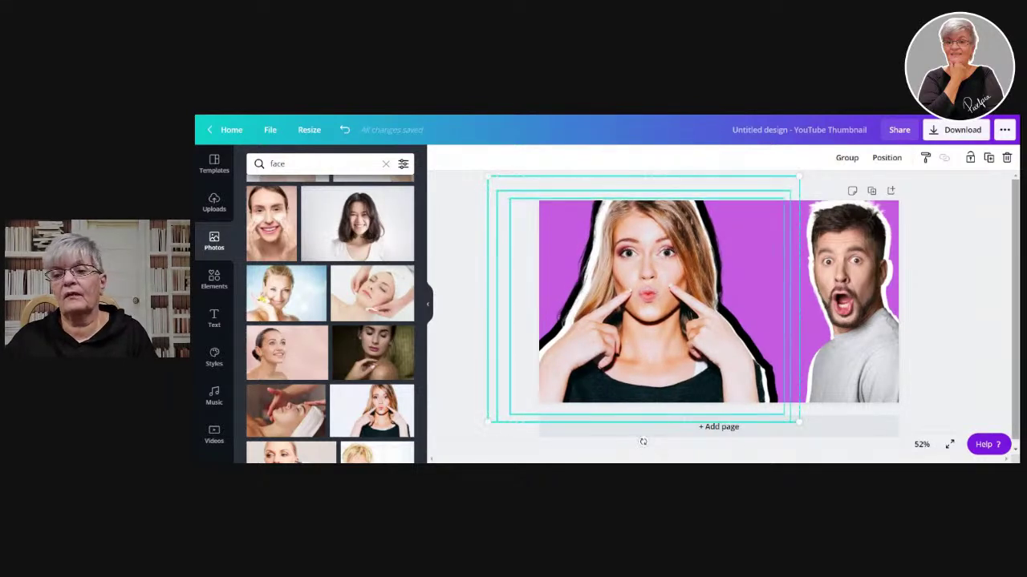
click(642, 441)
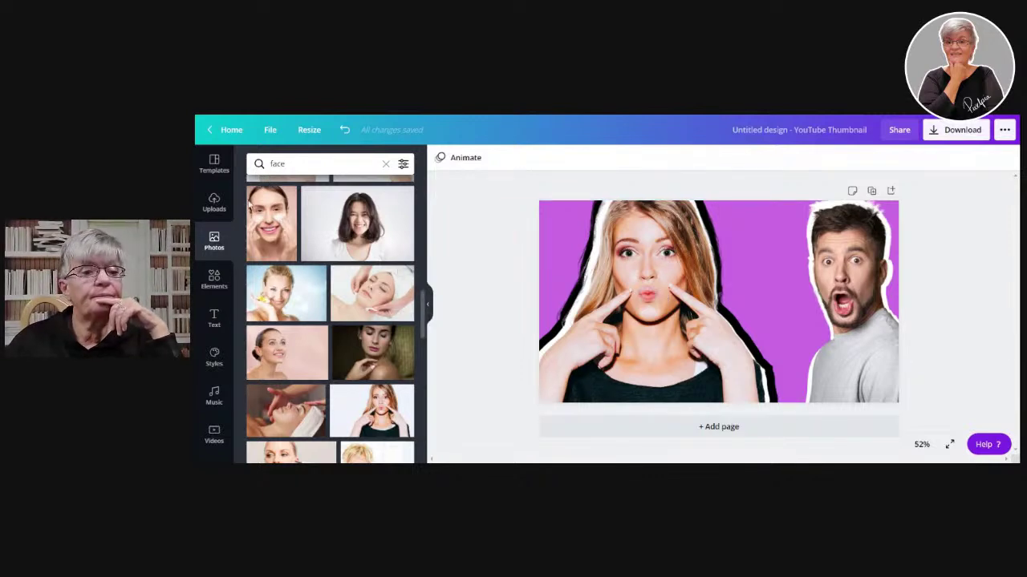
- Add a square shape from Elements and place it over the woman's lower face
click(214, 281)
click(316, 262)
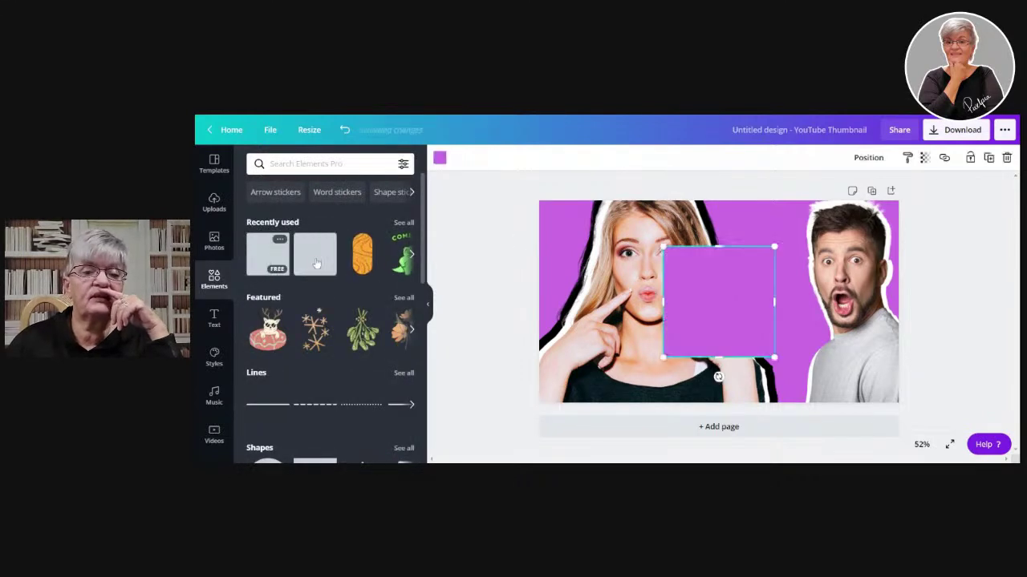
drag(705, 302, 632, 327)
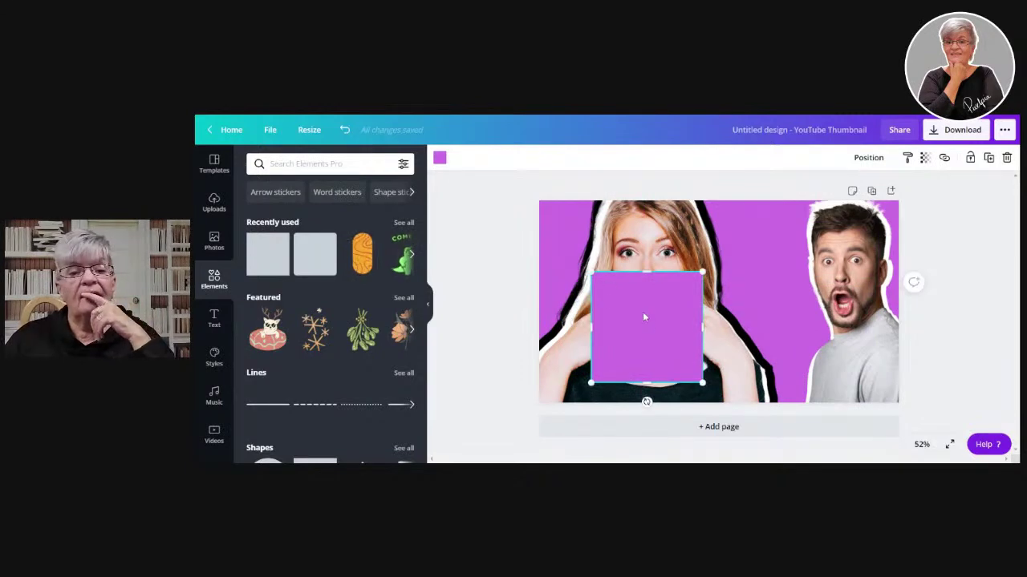
- Recolour the square with a custom hue adjusted from yellow toward orange-gold
click(439, 158)
click(258, 215)
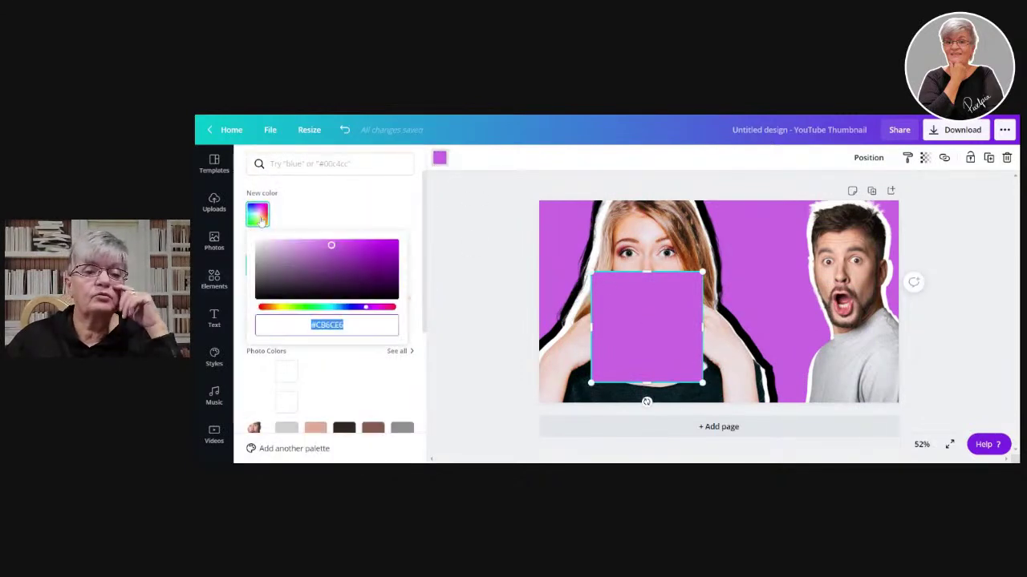
drag(319, 309, 283, 313)
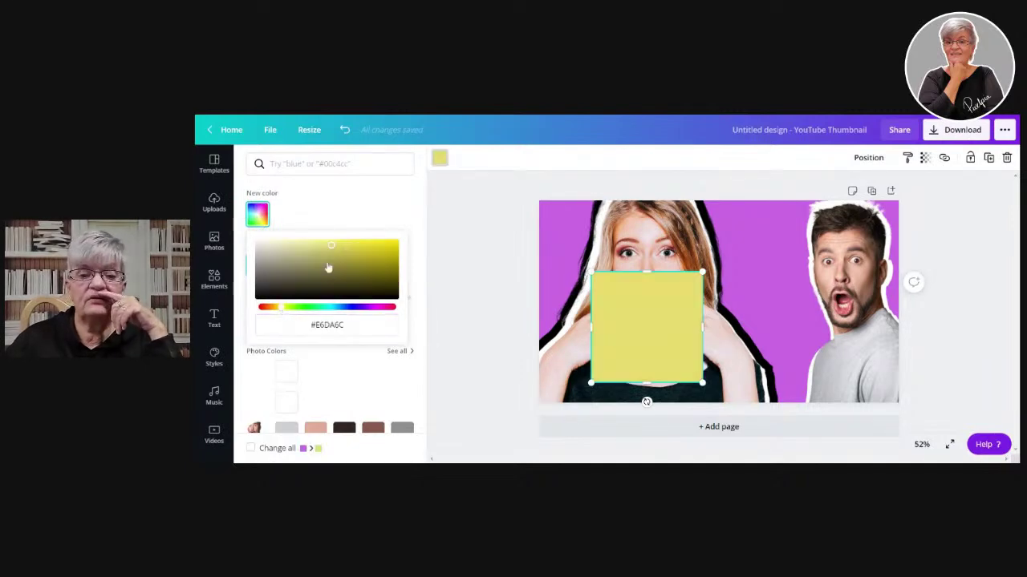
mouse_move(332, 249)
mouse_down()
mouse_move(278, 259)
mouse_move(292, 248)
mouse_move(347, 251)
mouse_up()
drag(283, 308, 273, 311)
drag(392, 253, 381, 246)
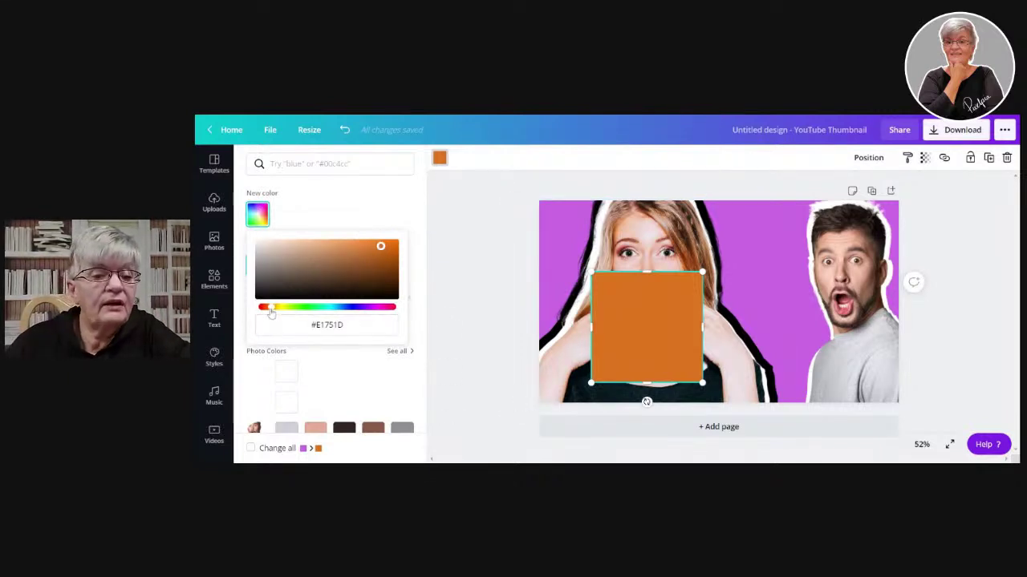
drag(270, 310, 277, 313)
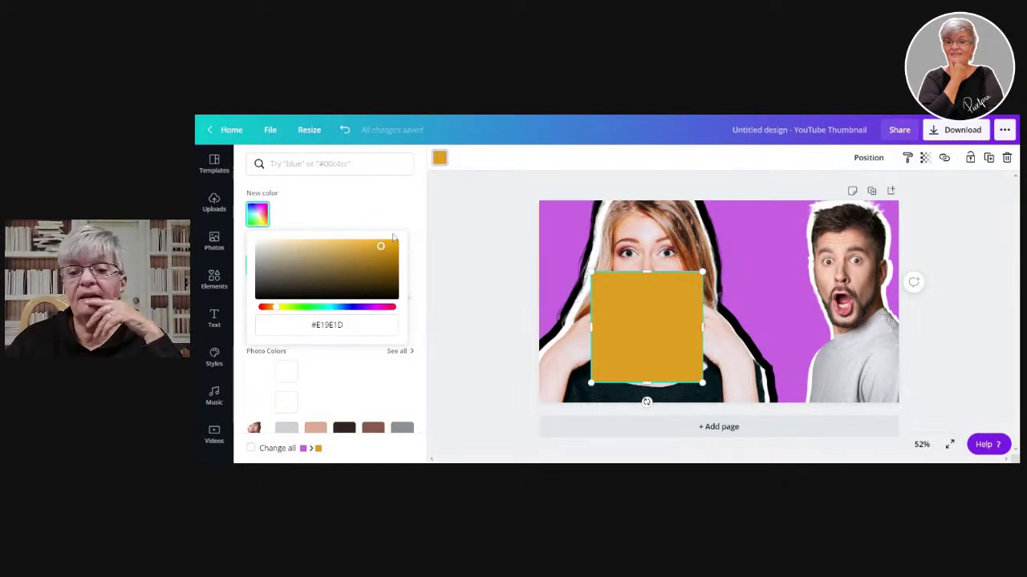
click(652, 328)
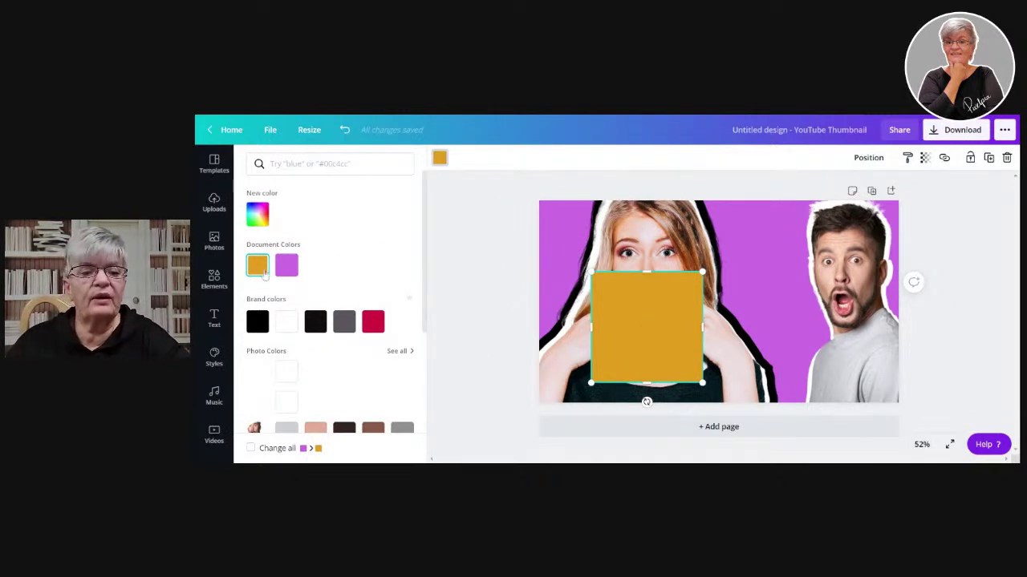
- Tone the square's gold down to a muted #D6A74B
click(258, 213)
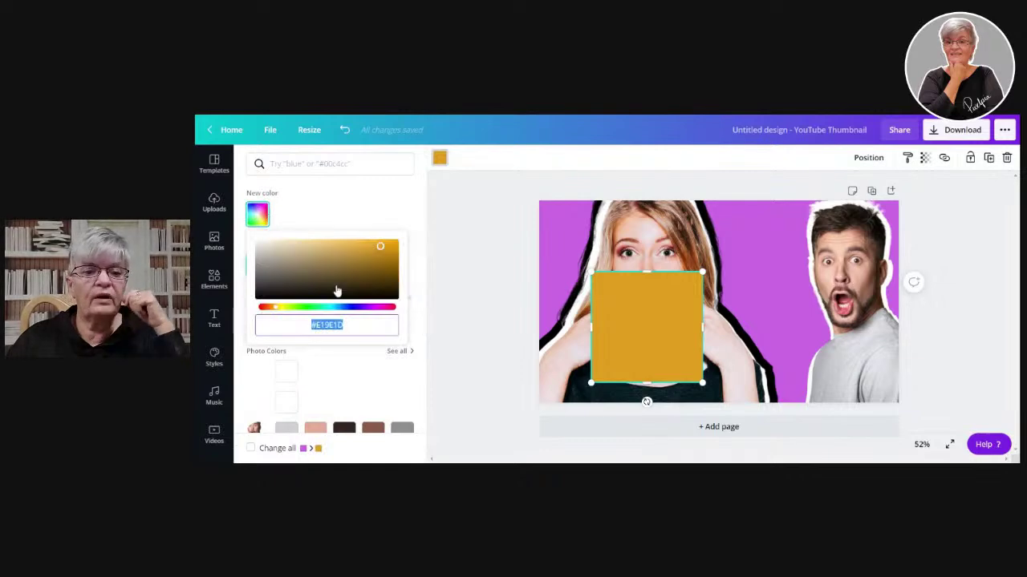
mouse_move(359, 248)
mouse_down()
mouse_move(340, 251)
mouse_move(361, 246)
mouse_move(348, 246)
mouse_up()
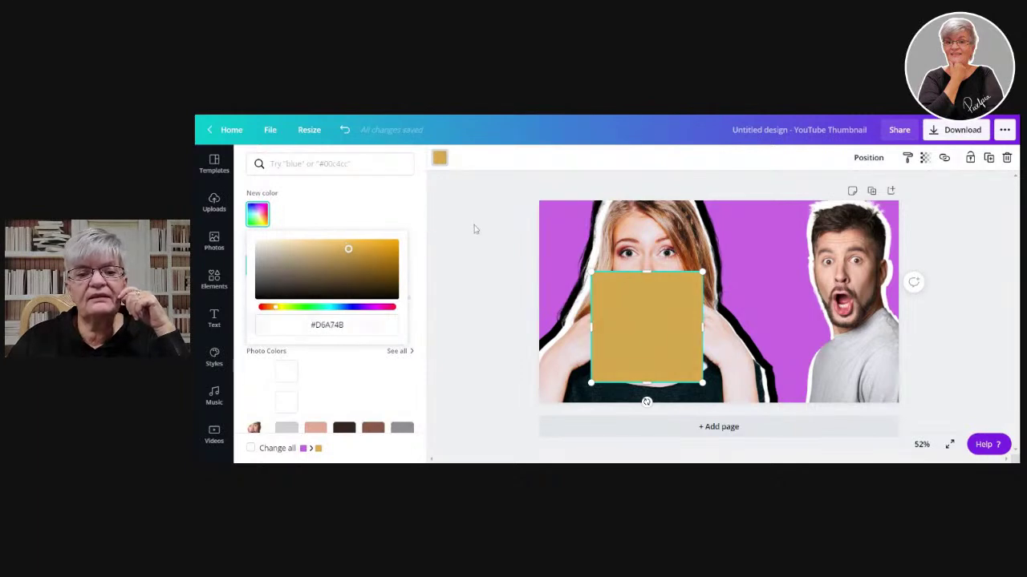
click(648, 327)
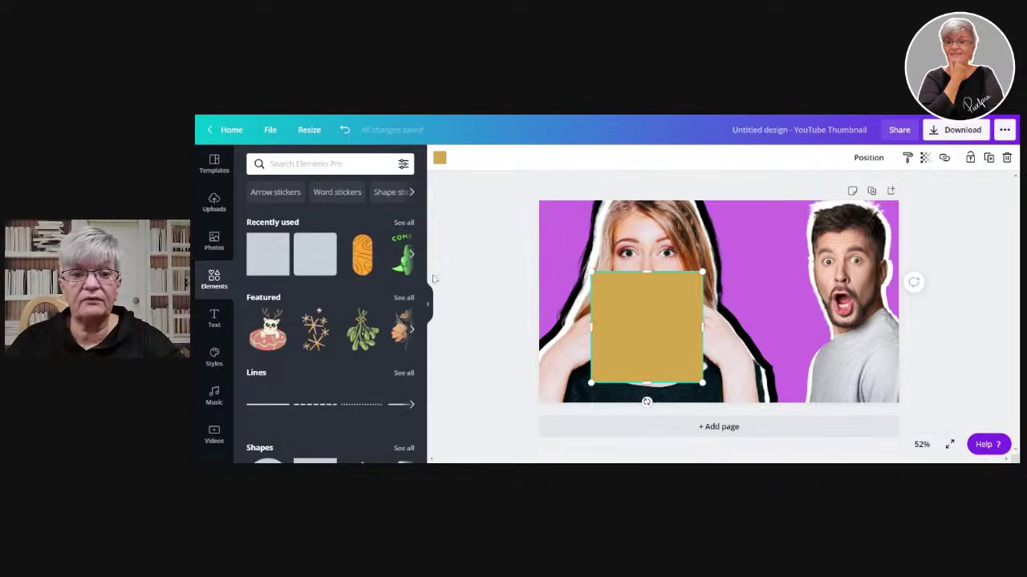
click(439, 158)
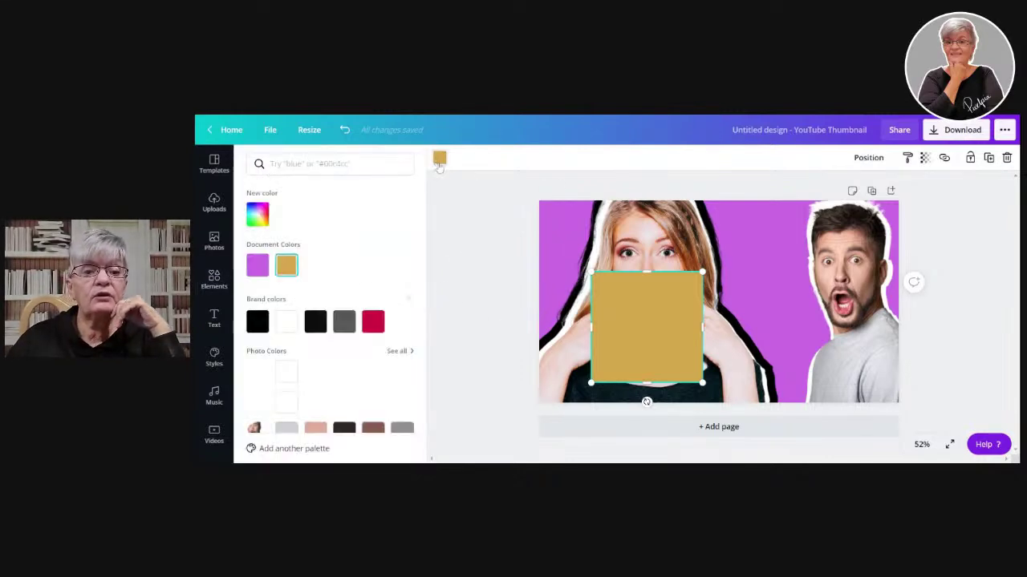
- Paste a copied hex code into the square's custom colour hex field
click(257, 215)
double_click(328, 325)
triple_click(329, 325)
key(ctrl+c)
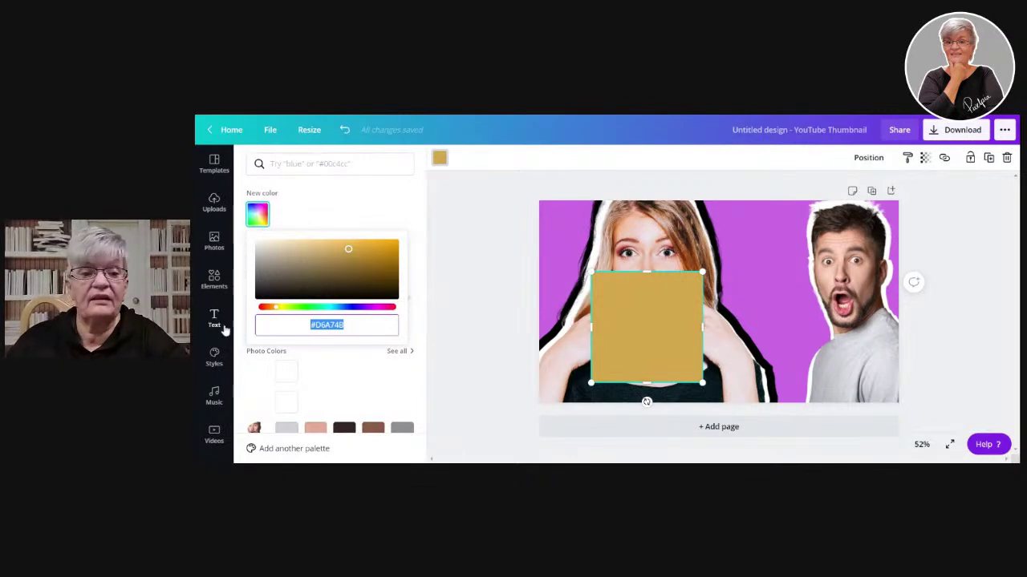
double_click(329, 324)
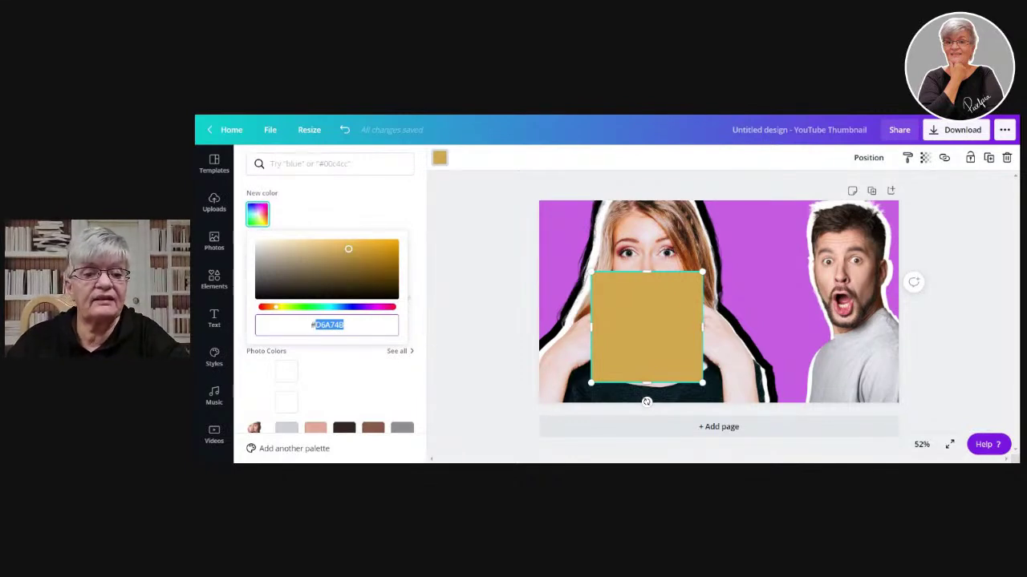
key(ctrl+v)
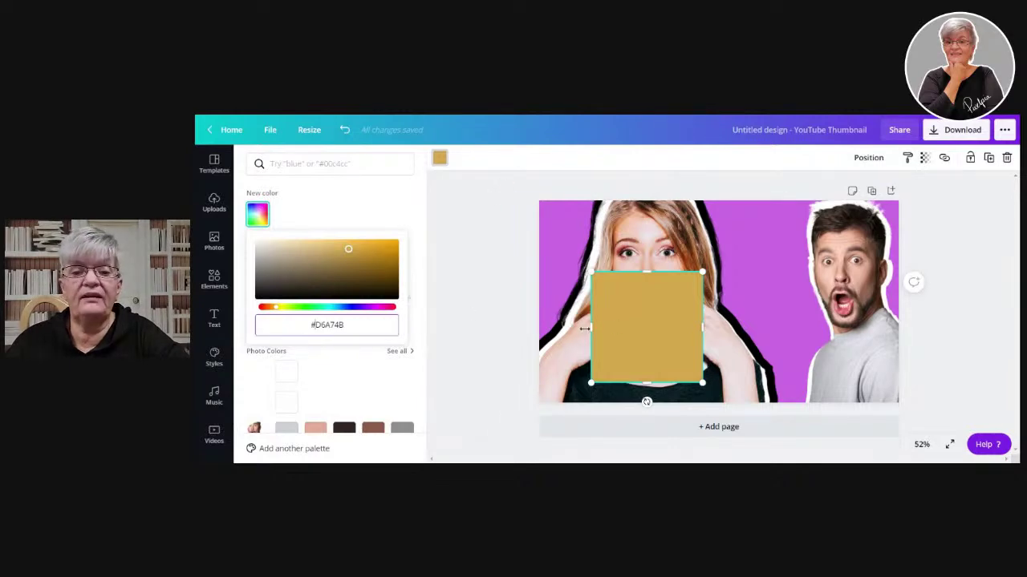
click(620, 329)
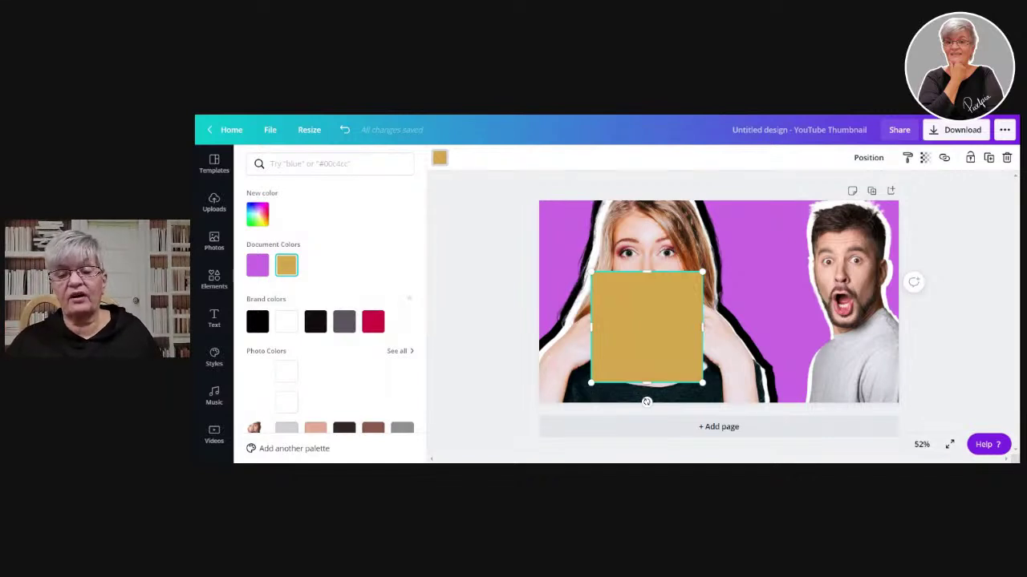
- Reopen the custom colour picker and select the #D6A74B hex code
click(258, 214)
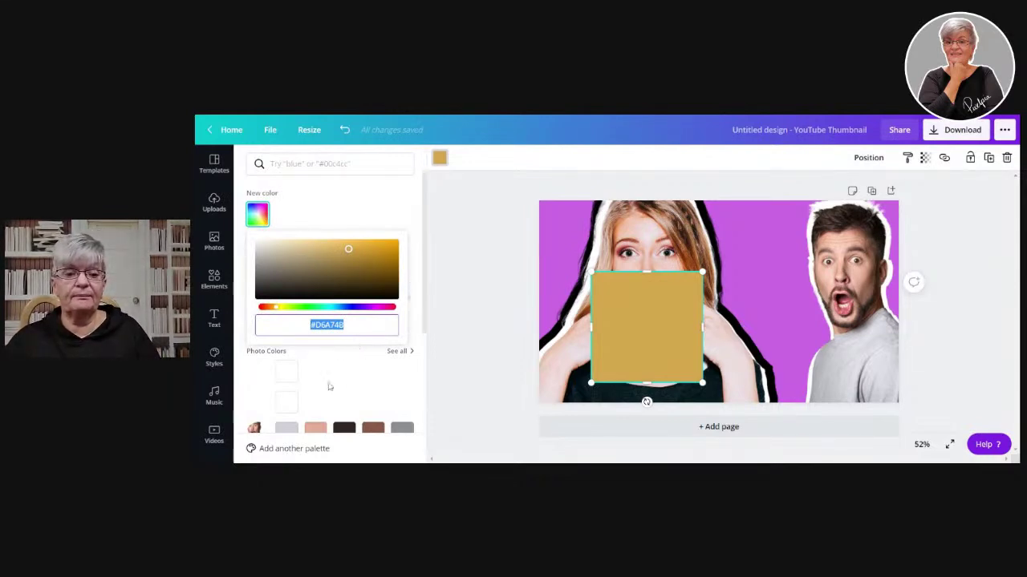
double_click(329, 325)
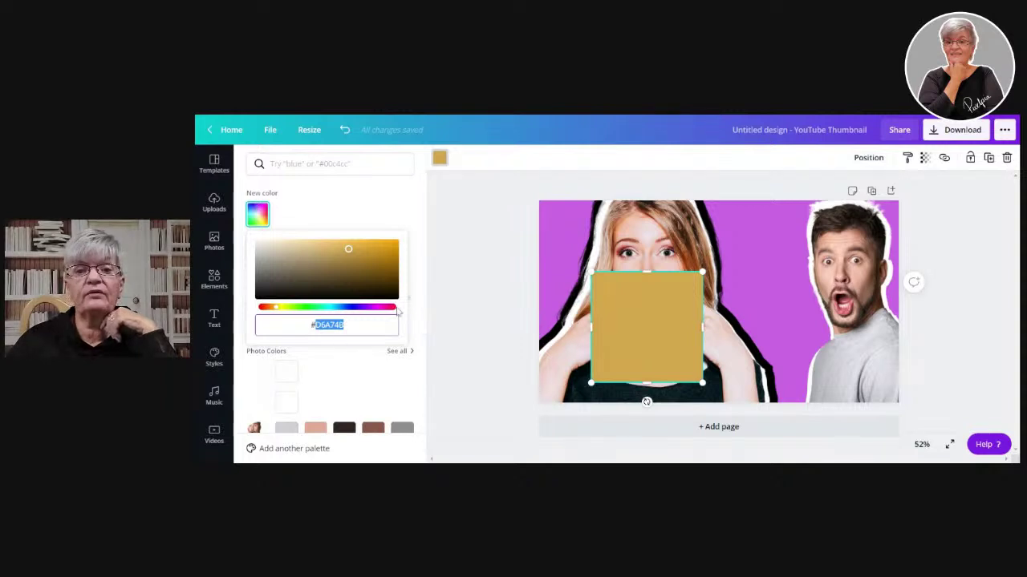
key(alt+Tab)
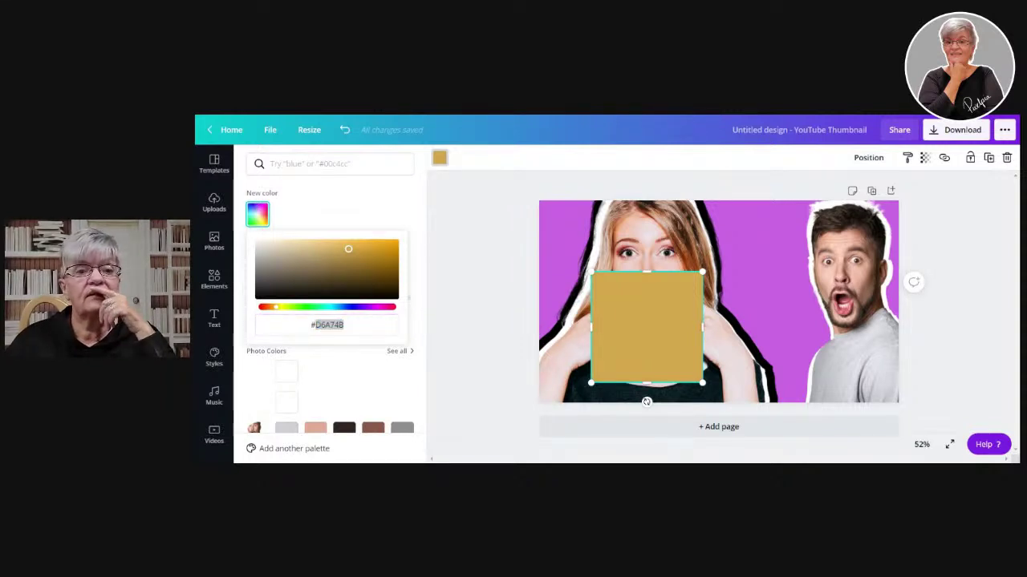
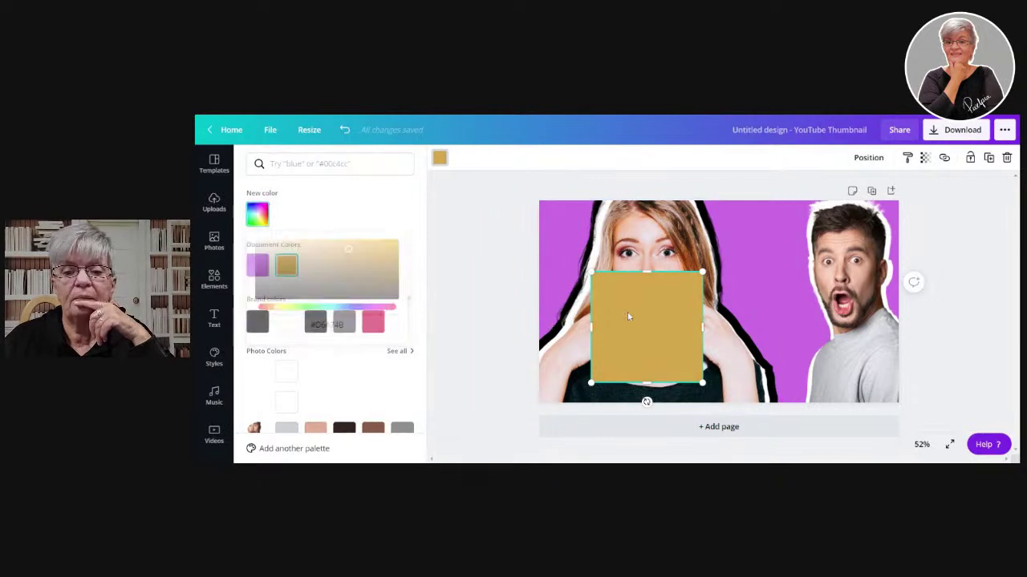
- Delete the gold square from the YouTube thumbnail design
key(Delete)
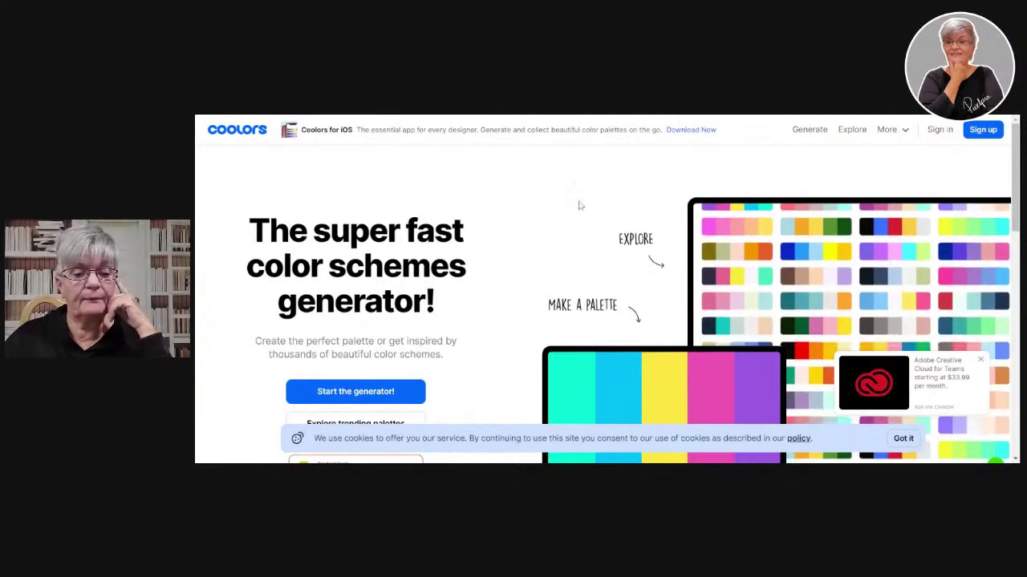
- Dismiss the Coolors cookie notice and skip the welcome tutorial to reach the palette generator
click(903, 438)
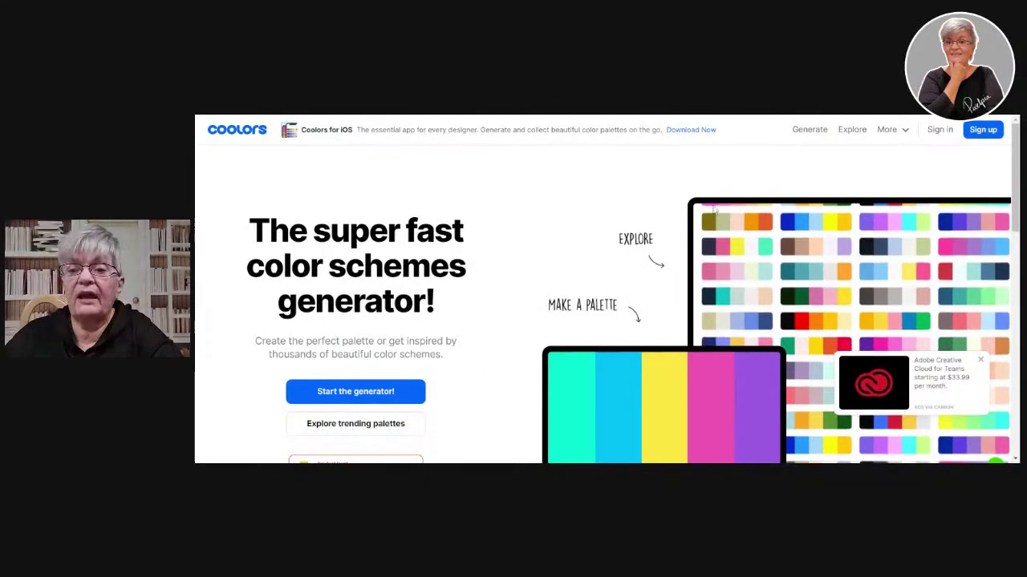
click(349, 393)
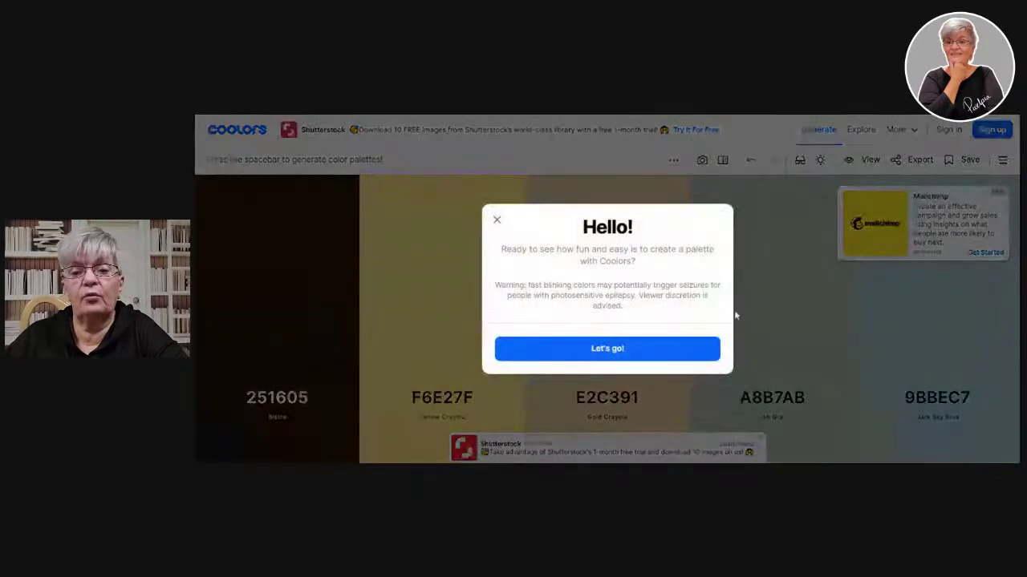
click(600, 350)
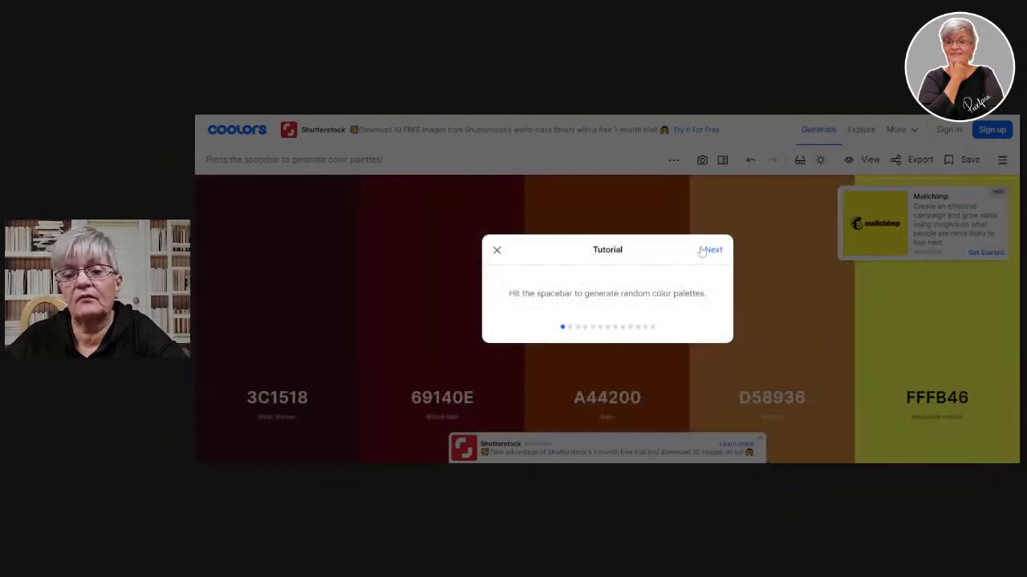
click(712, 250)
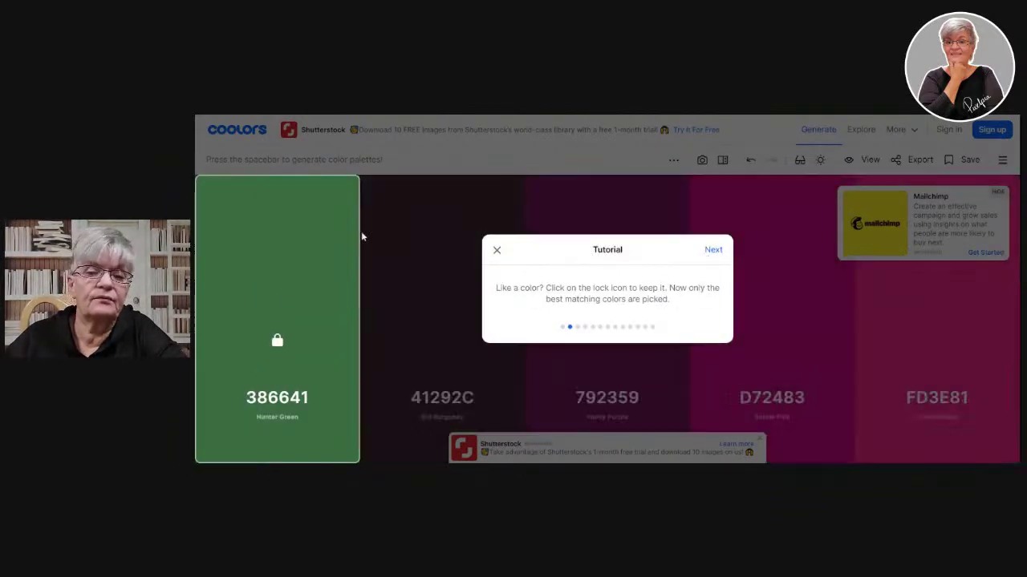
click(714, 250)
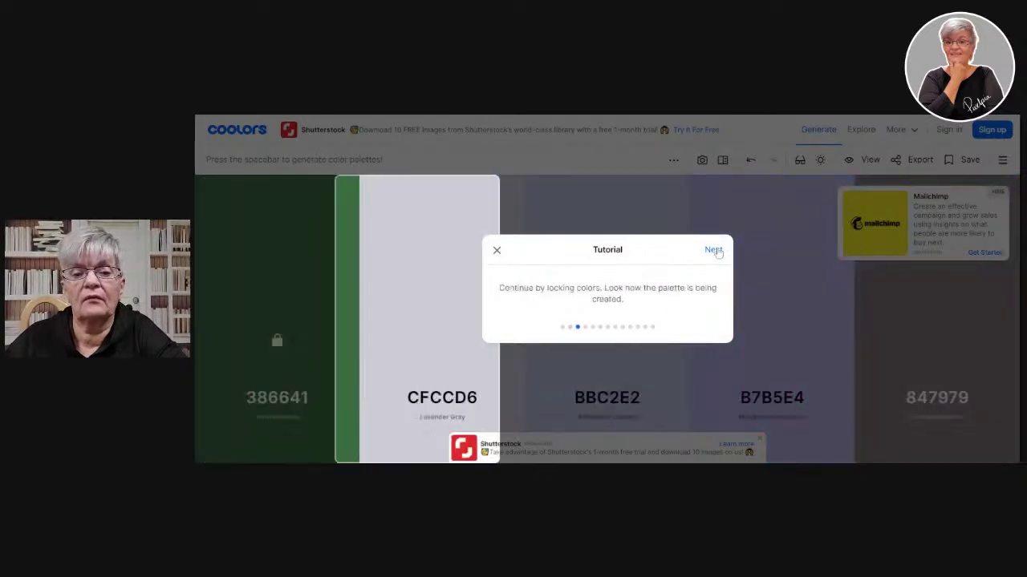
click(494, 251)
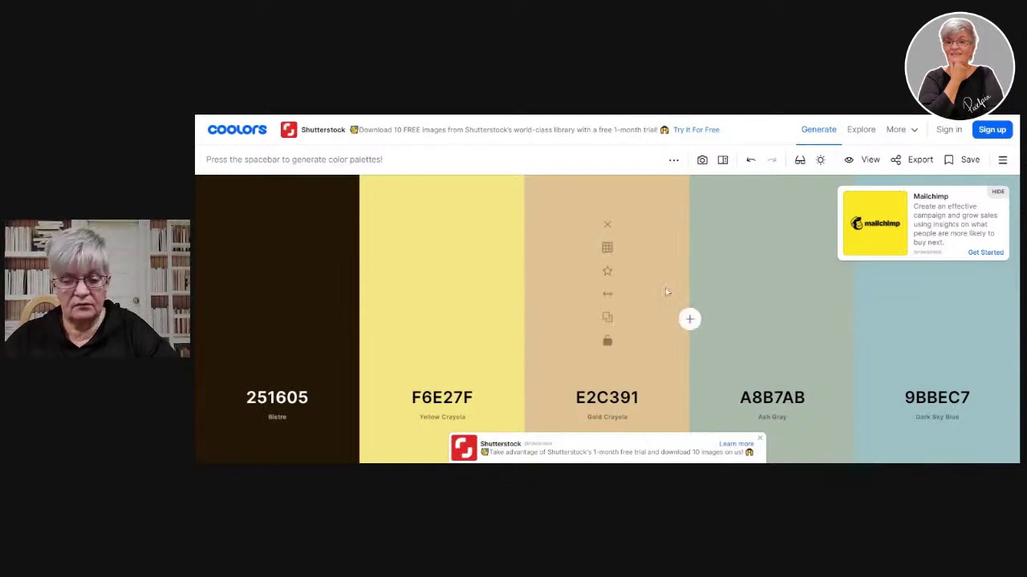
- Generate random Coolors palettes repeatedly until one with soft pink EFC7C2 turns up
key(space)
key(space)
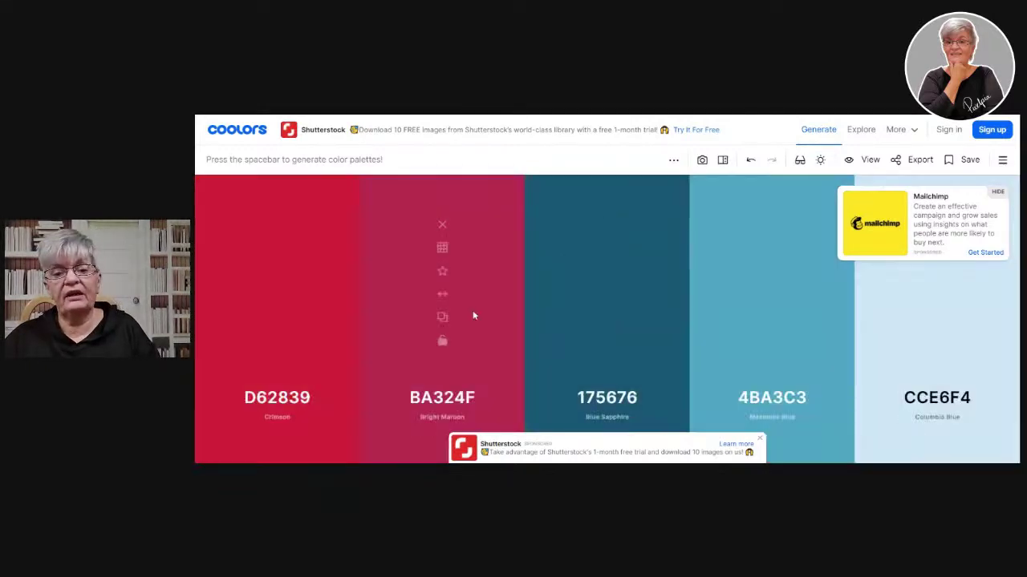
key(space)
key(space)
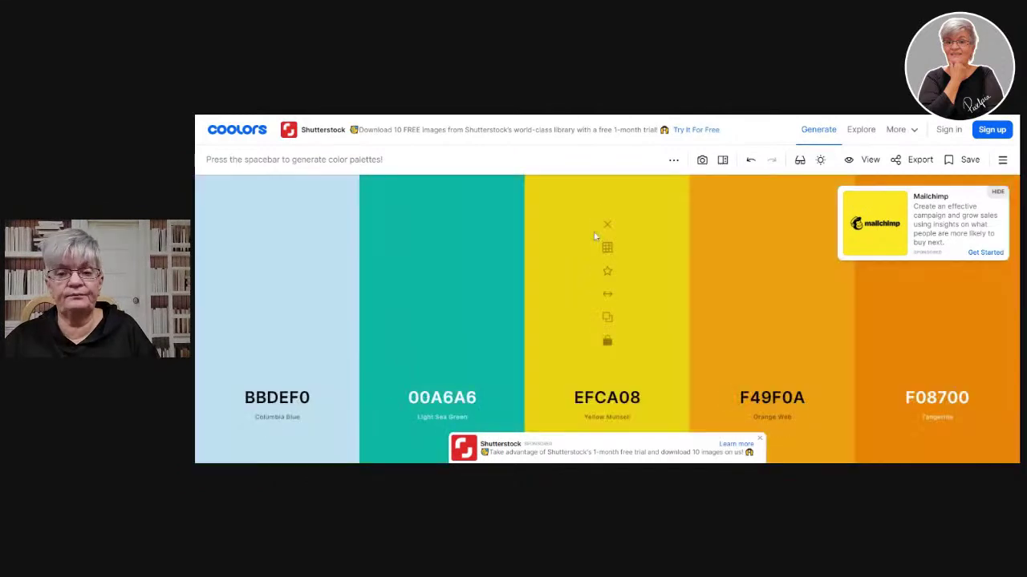
key(space)
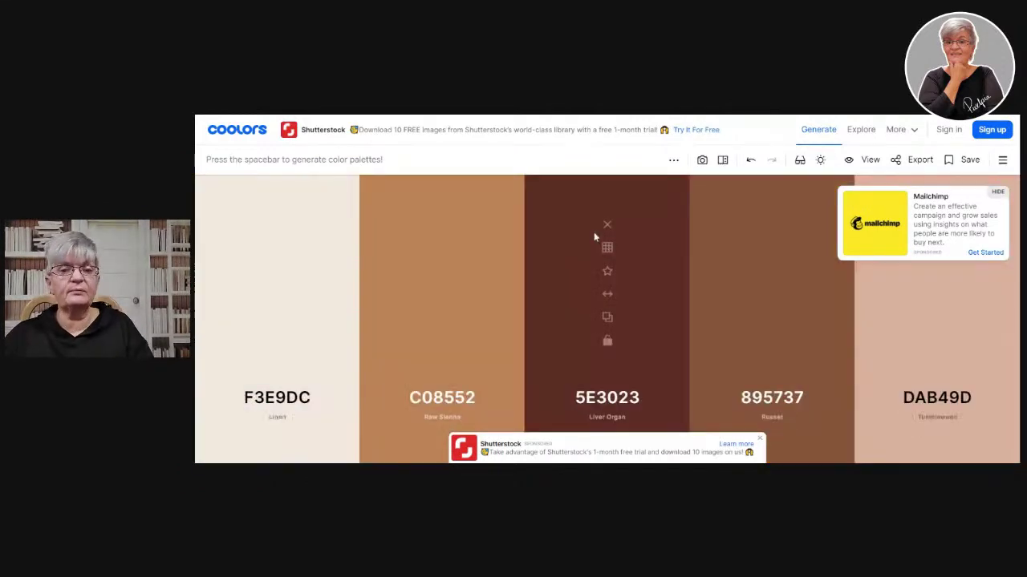
key(space)
key(space)
key(space)
key(space)
key(space)
key(space)
key(space)
key(space)
key(space)
key(space)
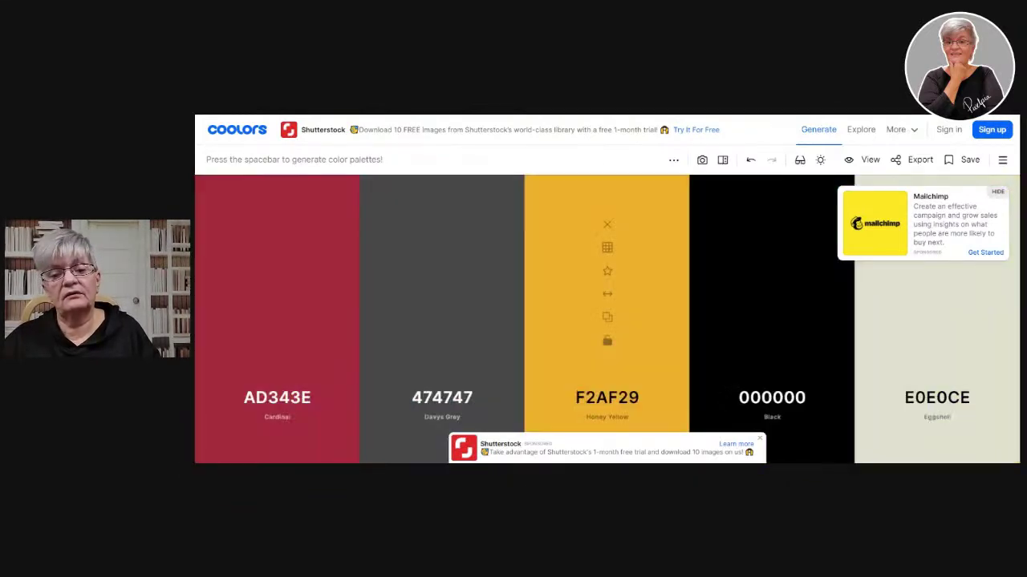
key(space)
key(space)
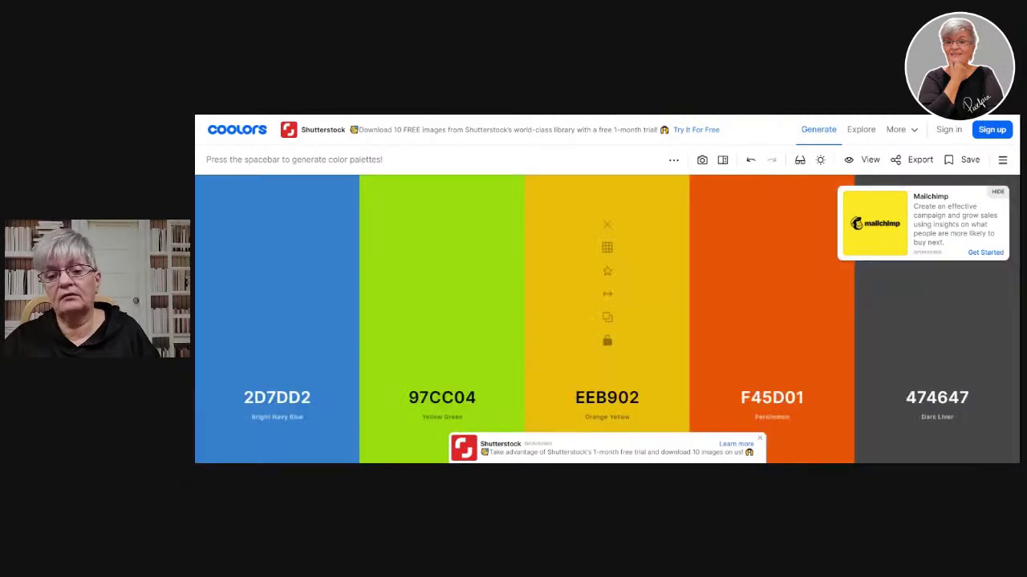
key(space)
key(space)
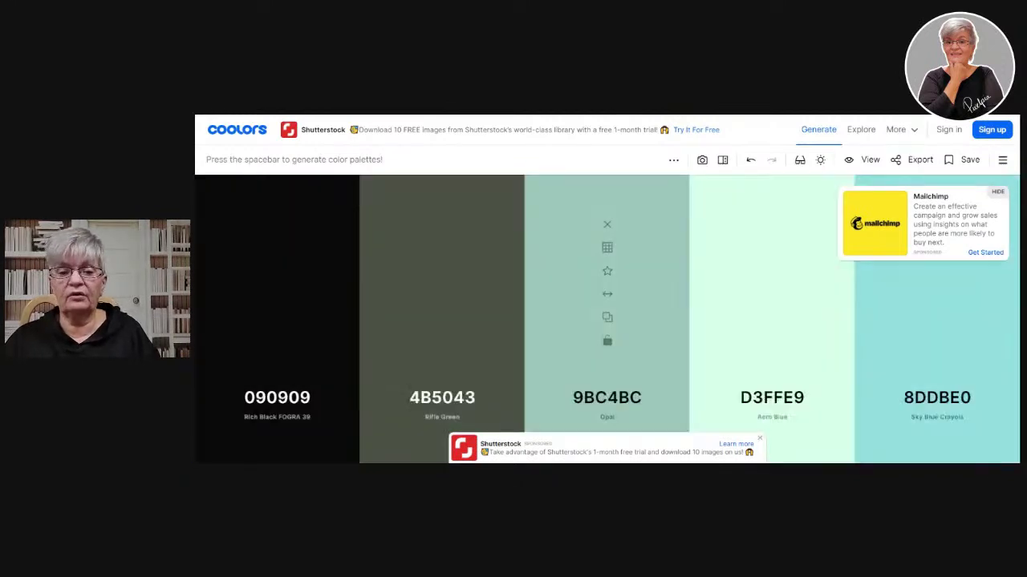
key(space)
key(space)
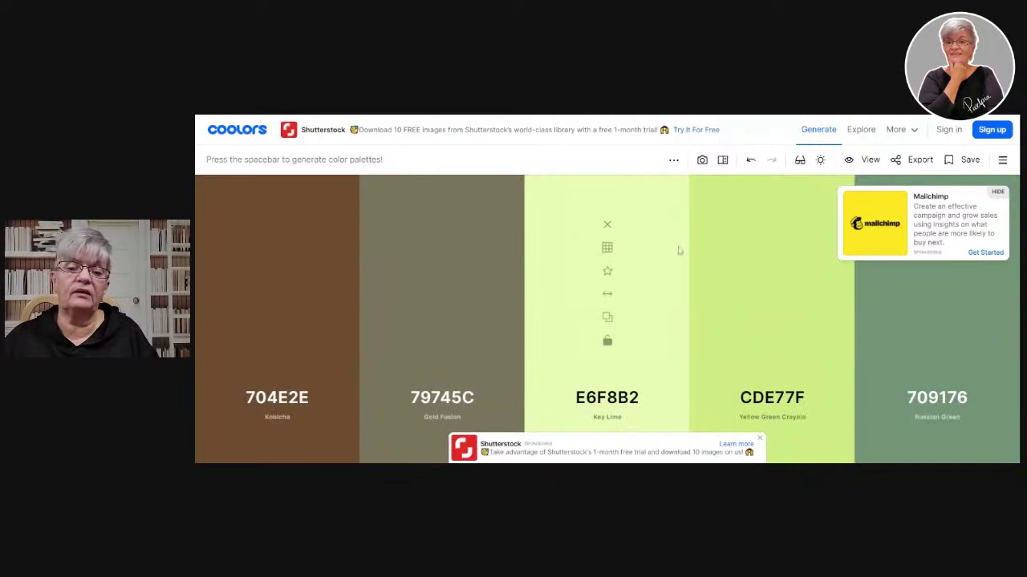
key(space)
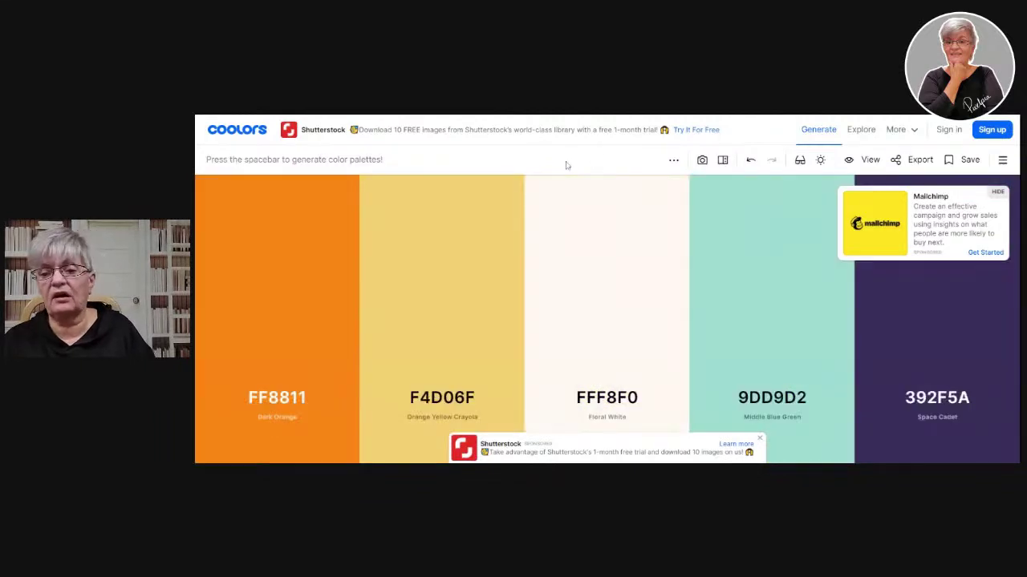
key(space)
key(space)
key(space)
key(space)
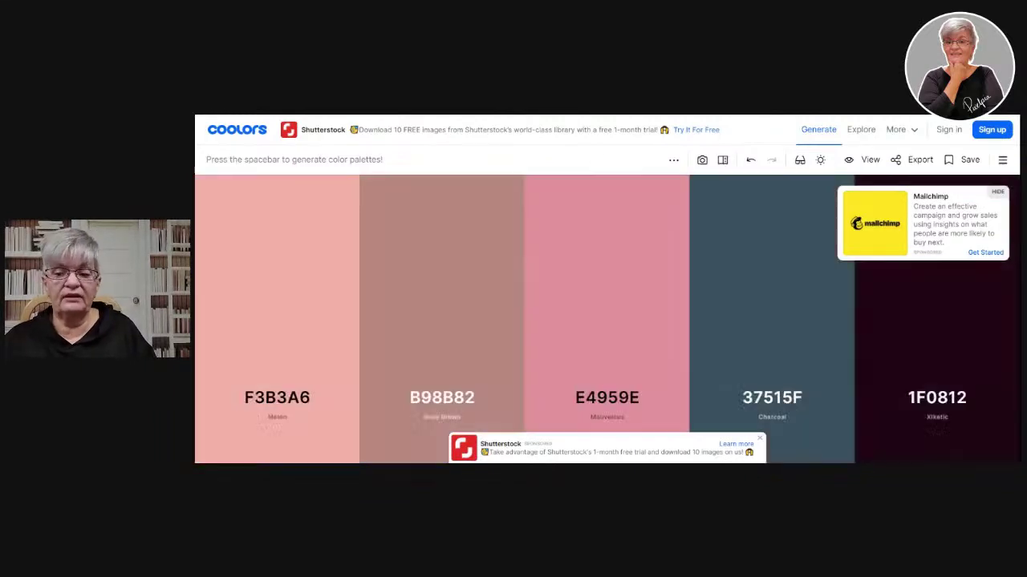
key(space)
key(space)
key(space)
key(space)
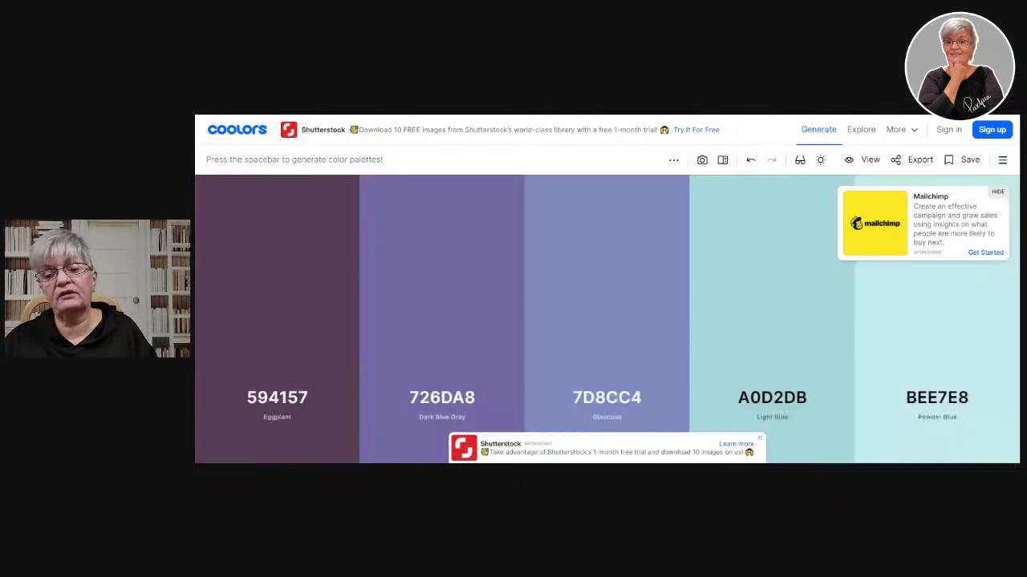
key(space)
key(space)
key(space)
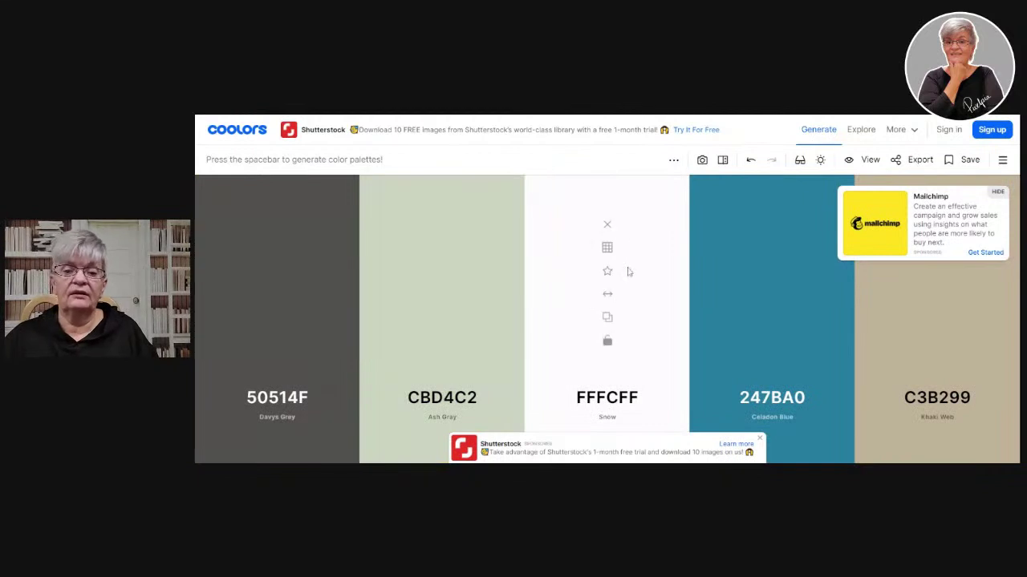
key(space)
key(space)
key(space)
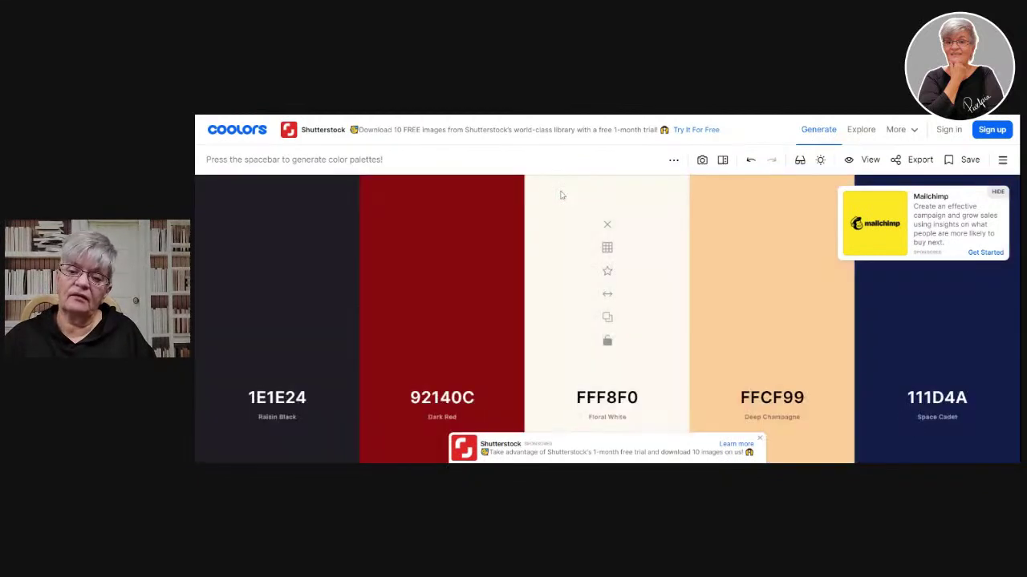
key(space)
key(space)
key(space)
key(space)
key(space)
key(space)
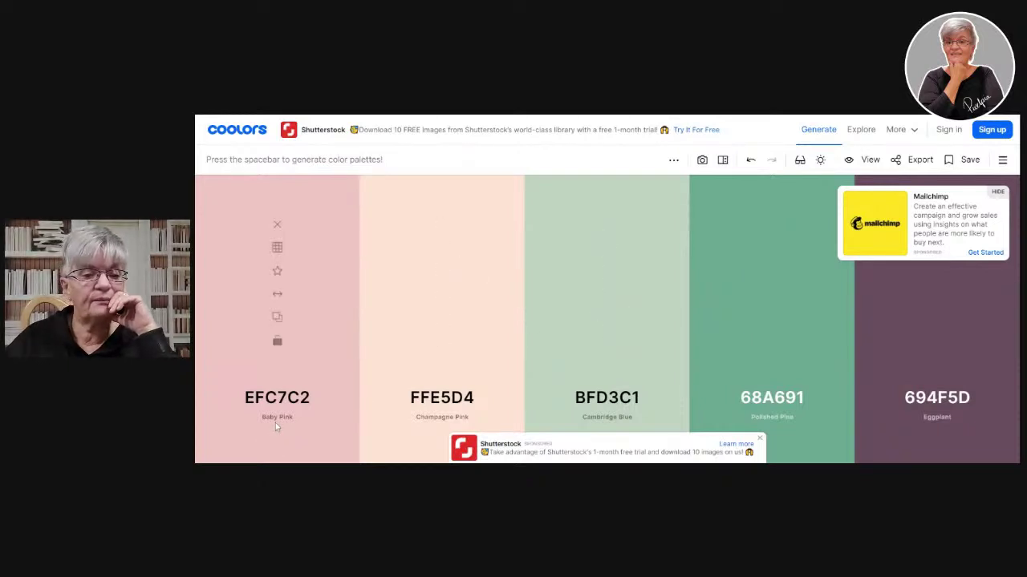
- Lock the pink EFC7C2 and blue 0075A2 while regenerating the other palette colours
click(278, 343)
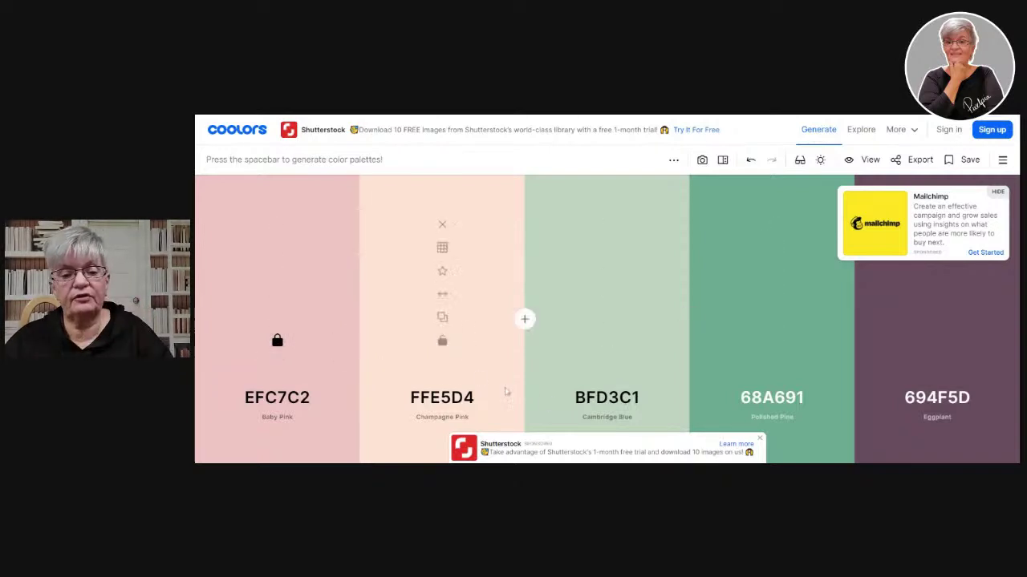
key(space)
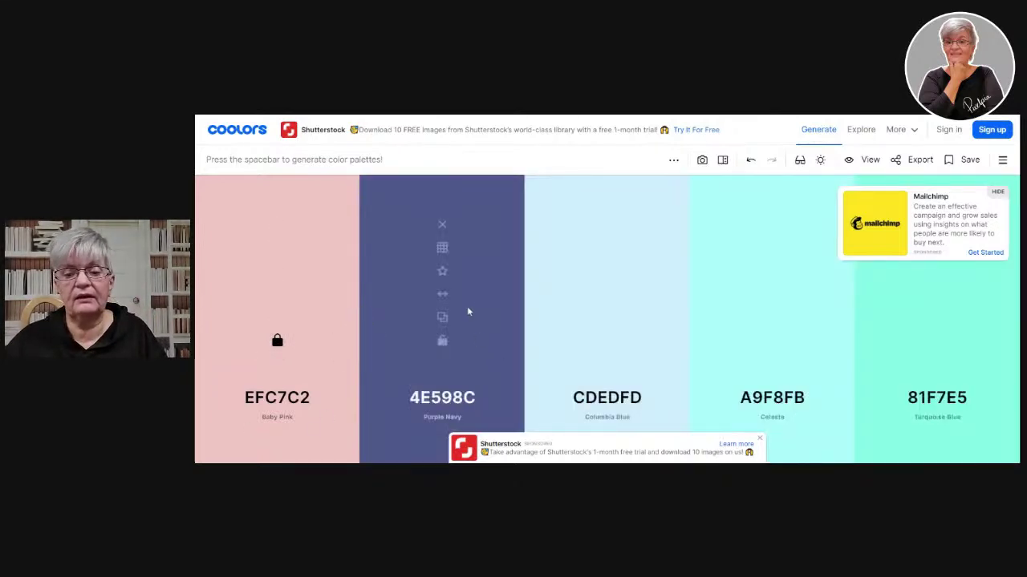
key(space)
key(space)
key(space)
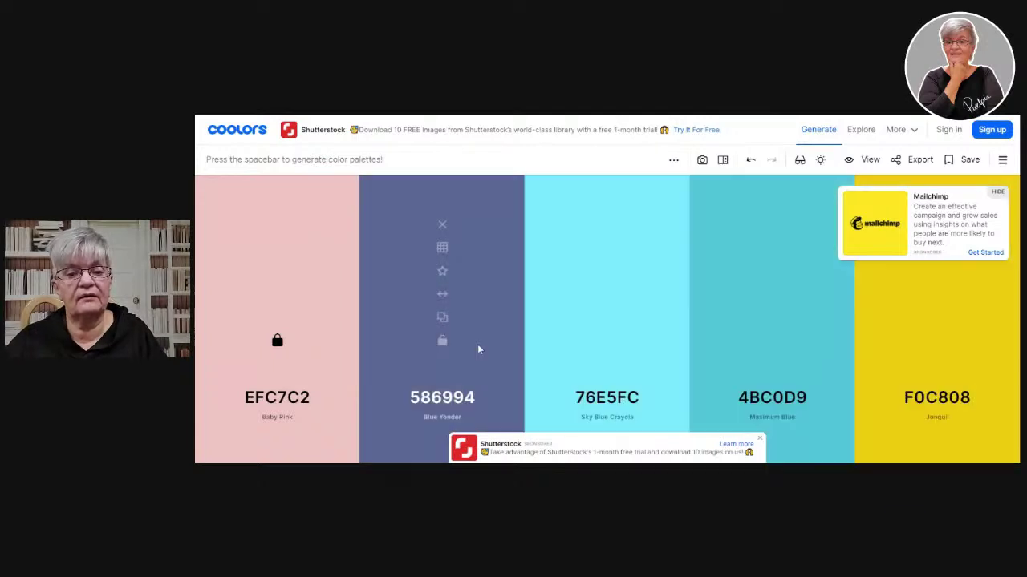
key(space)
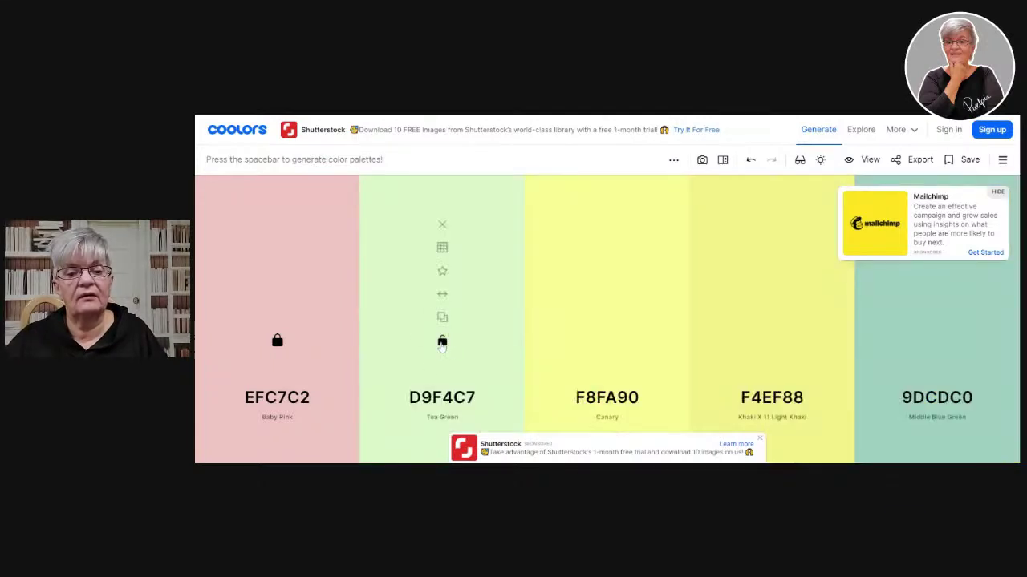
key(space)
key(space)
key(space)
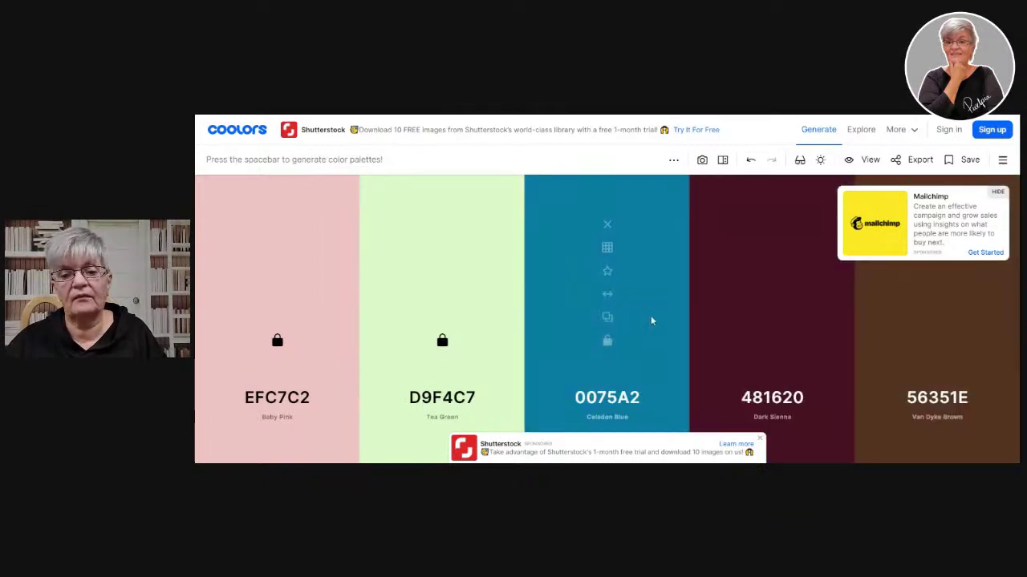
click(608, 342)
key(space)
key(space)
key(space)
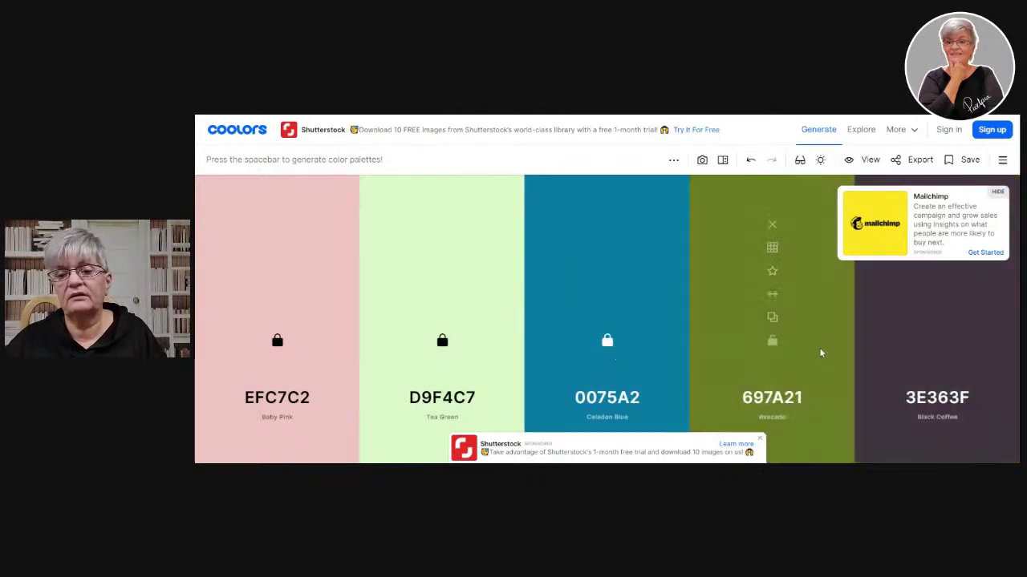
key(space)
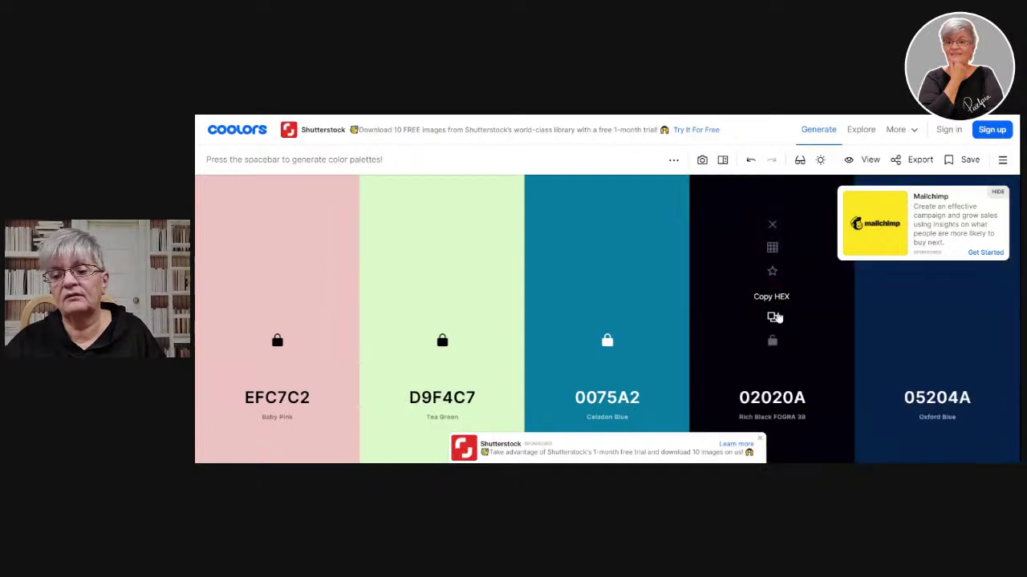
key(space)
key(space)
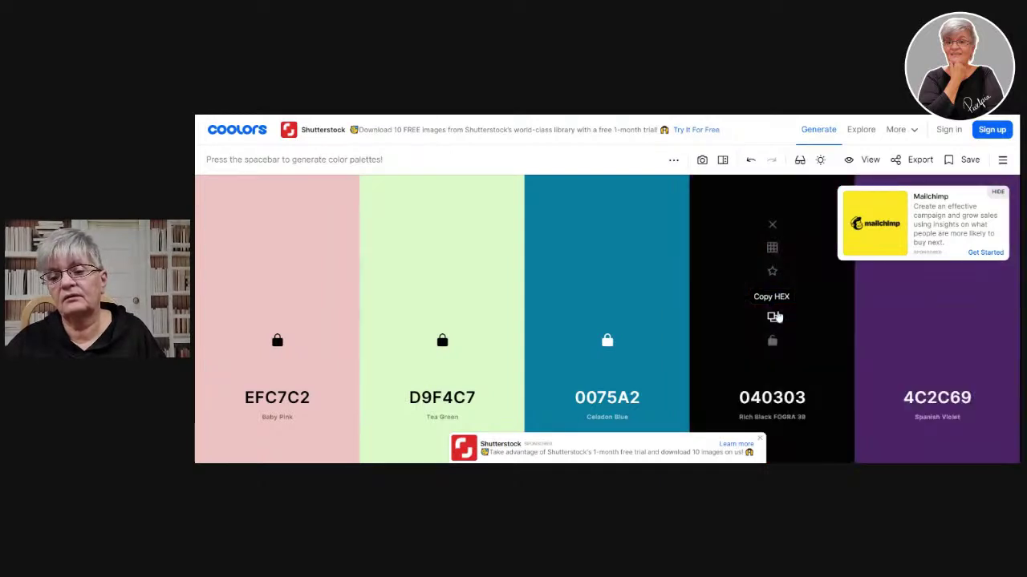
- Lock black 040303, then regenerate the last colour until Uranian Blue ADD7F6 and lock it
click(775, 341)
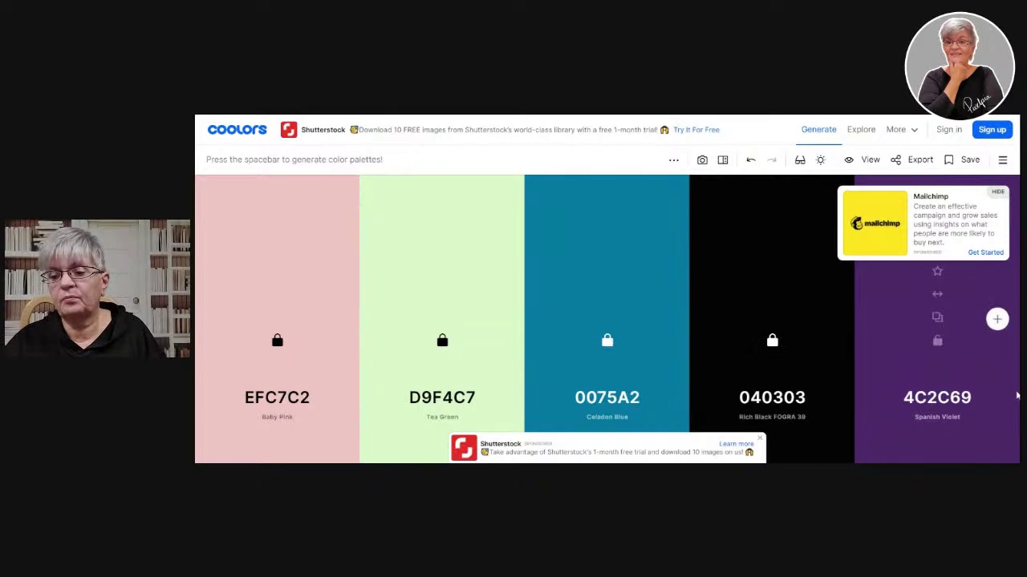
key(space)
key(space)
key(space)
key(space)
key(space)
key(space)
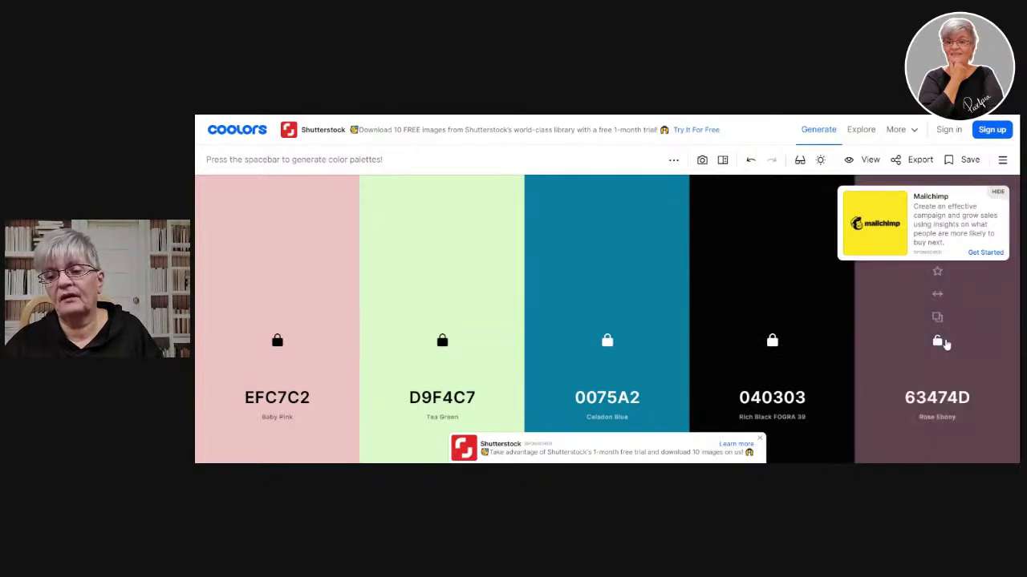
key(space)
key(space)
key(space)
key(space)
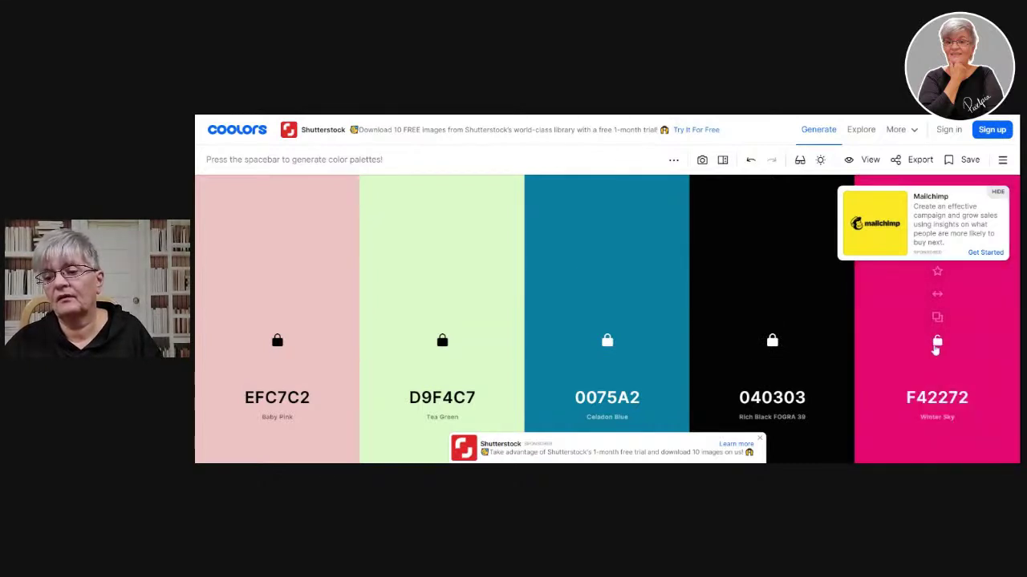
key(space)
key(space)
key(space)
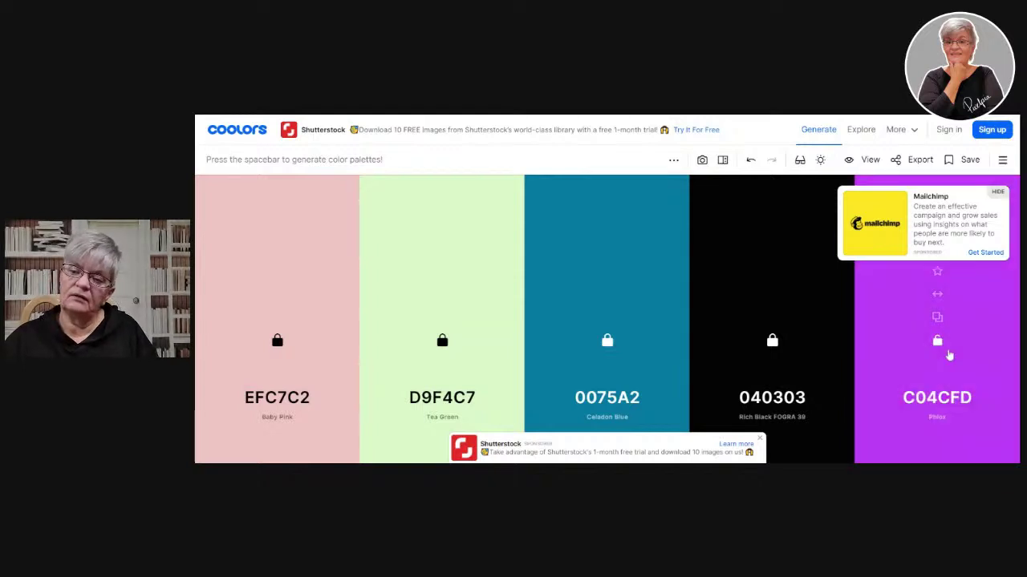
key(space)
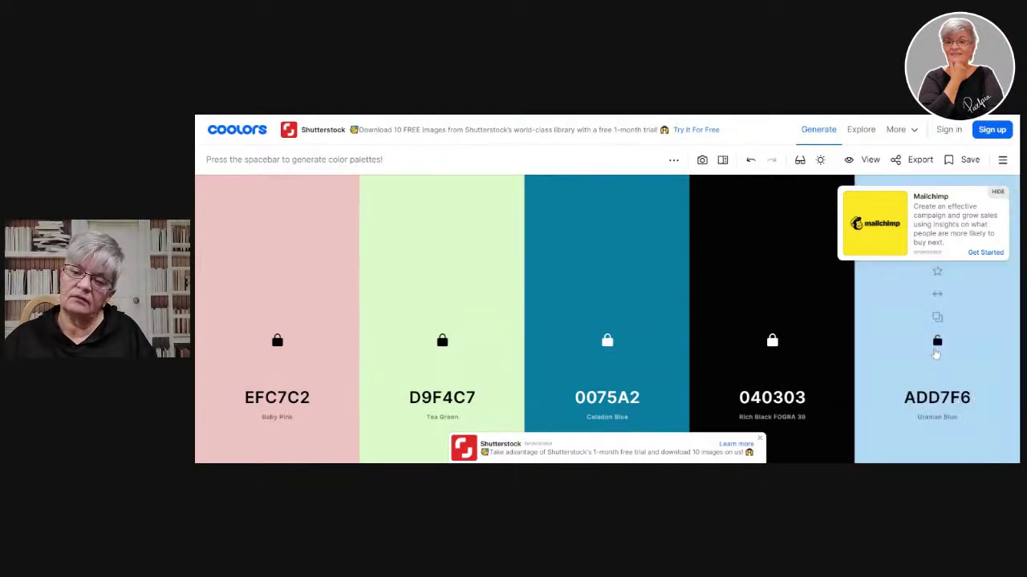
click(937, 341)
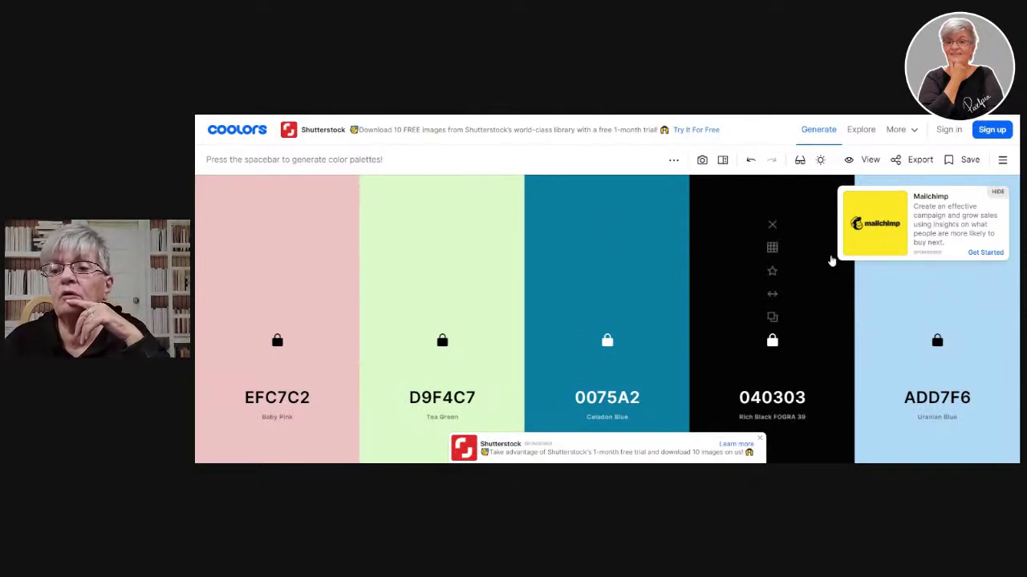
- Export the five-colour palette as an image titled 'test'
click(917, 159)
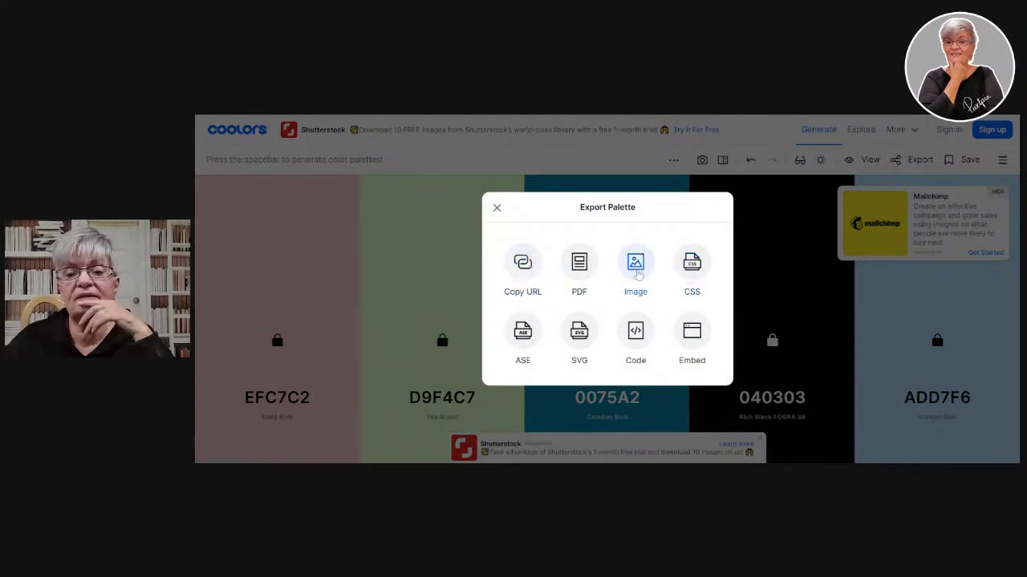
click(636, 269)
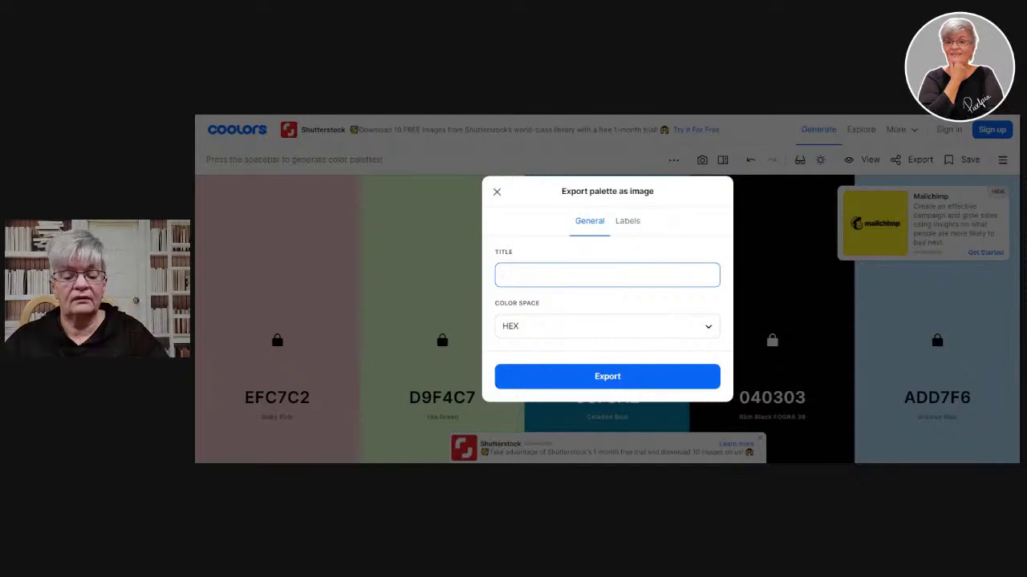
text(test)
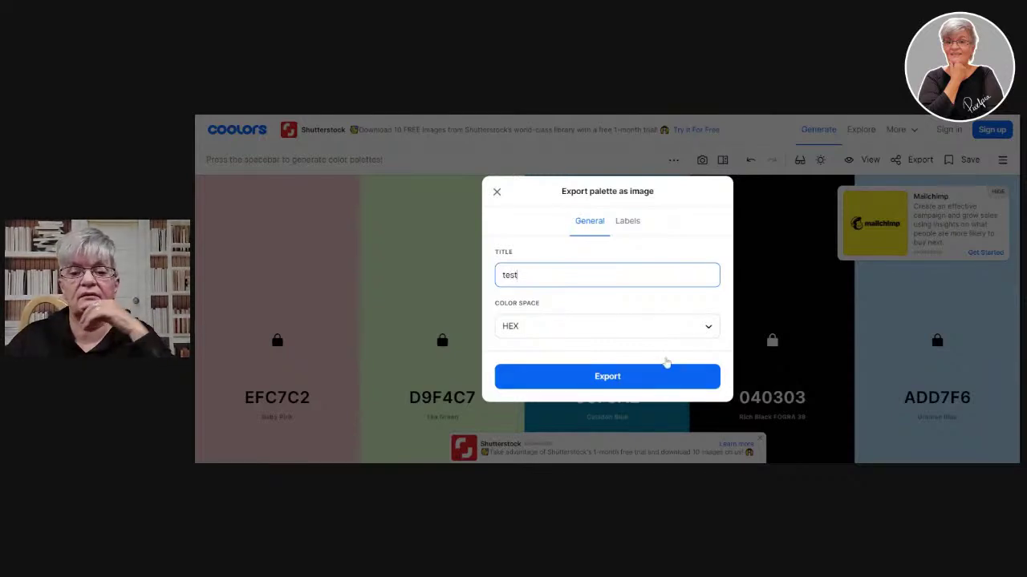
click(635, 388)
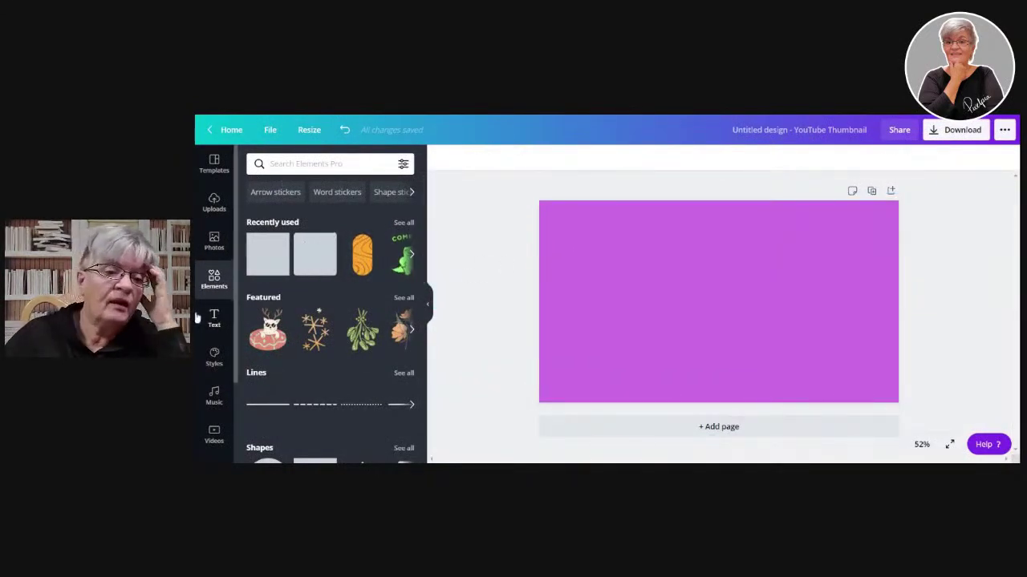
- Open Canva's Text panel and browse its heading styles and font combinations
click(214, 318)
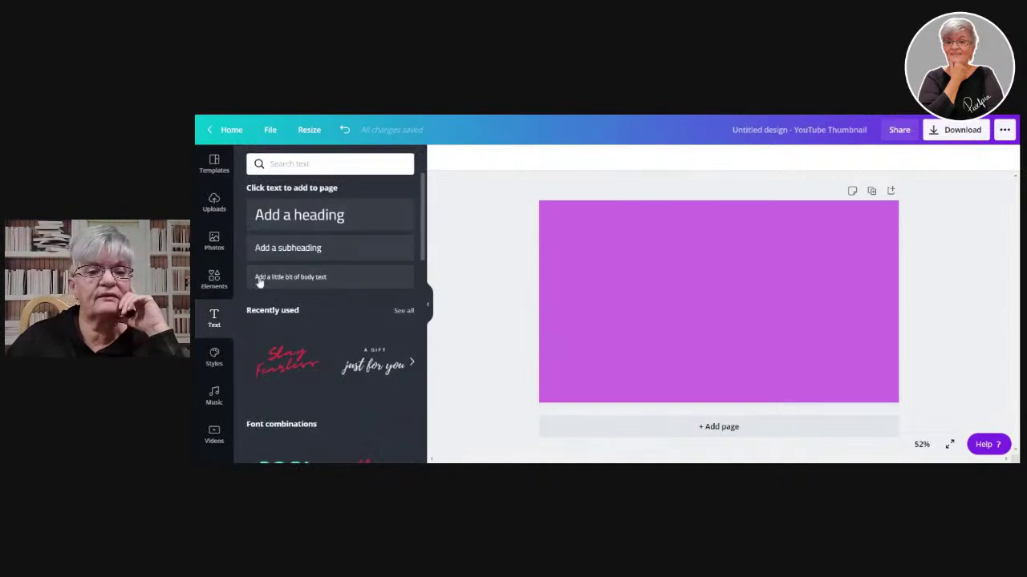
scroll(357, 263, down, 5)
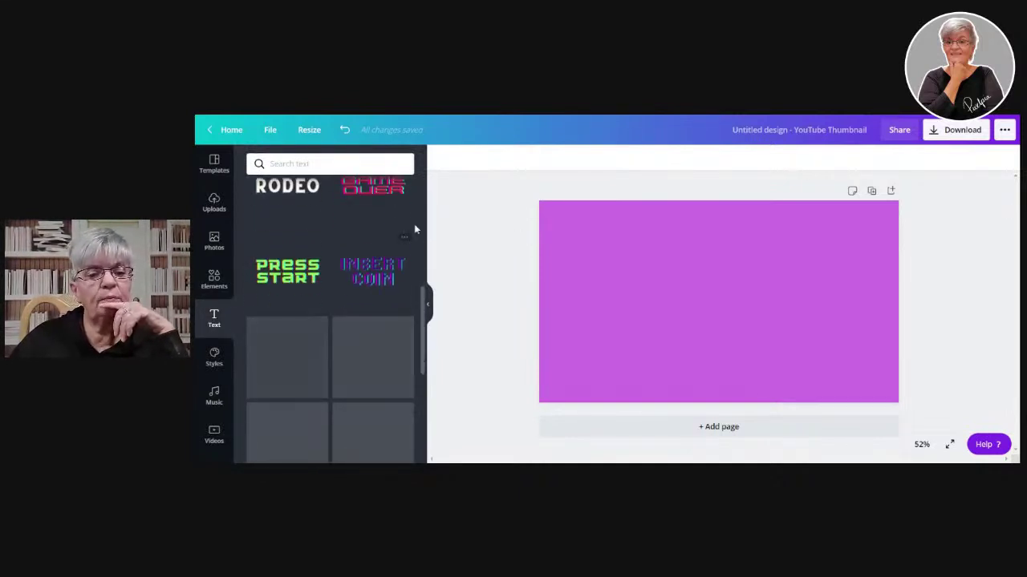
scroll(308, 223, down, 10)
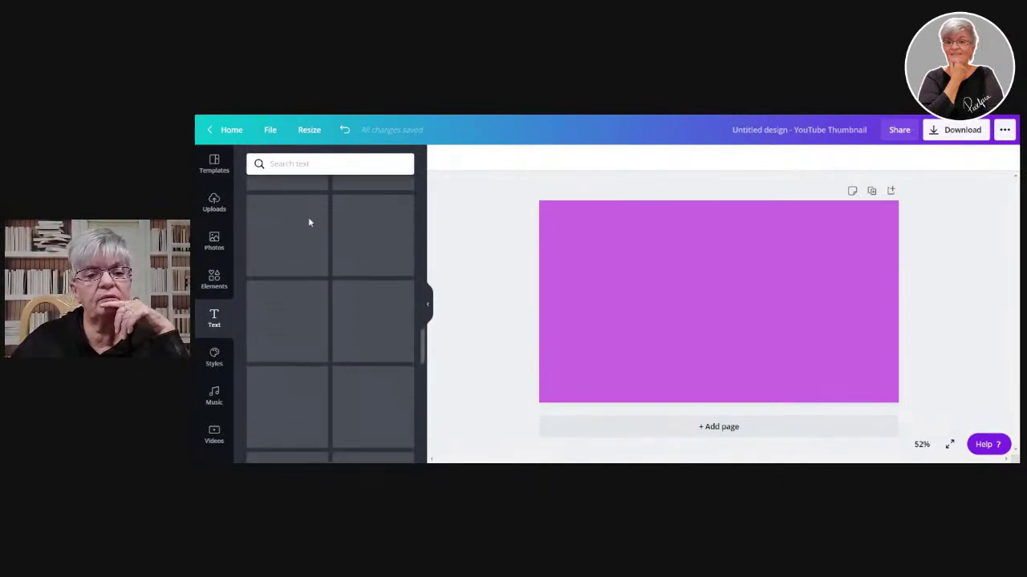
scroll(309, 223, up, 10)
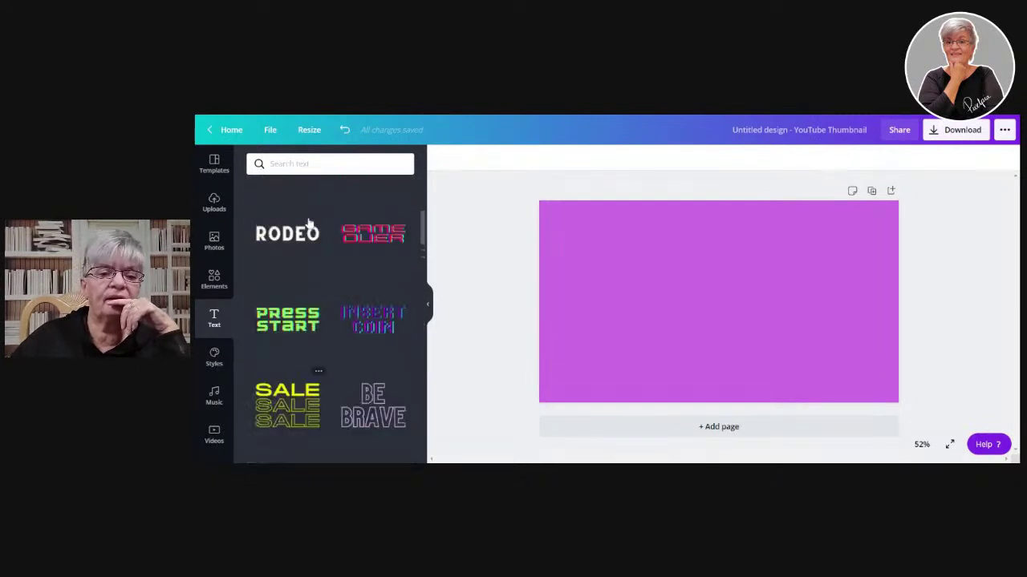
scroll(309, 223, up, 5)
- Add a heading, replace its placeholder with 'Work with text', and start enlarging the box
click(330, 215)
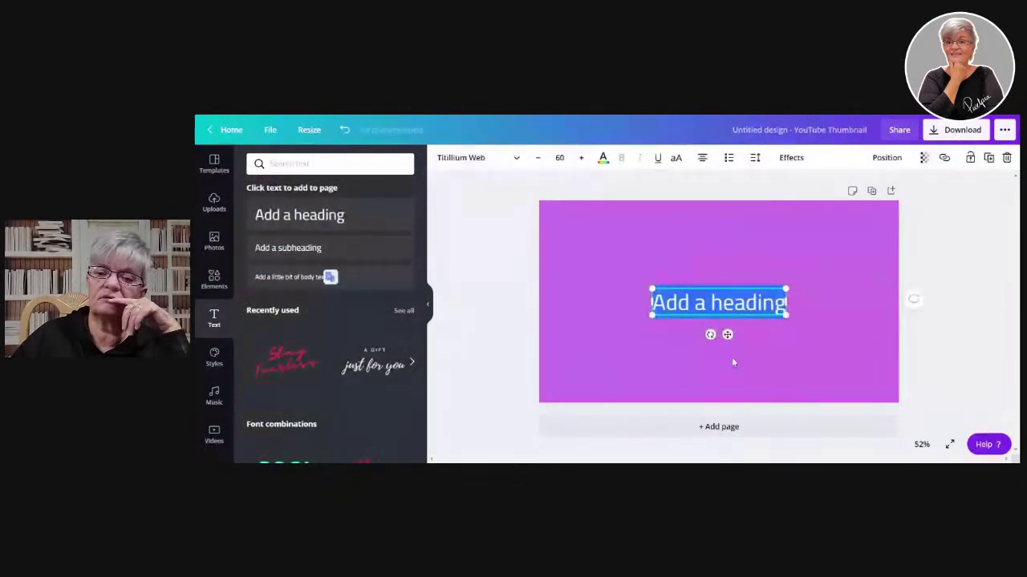
double_click(742, 303)
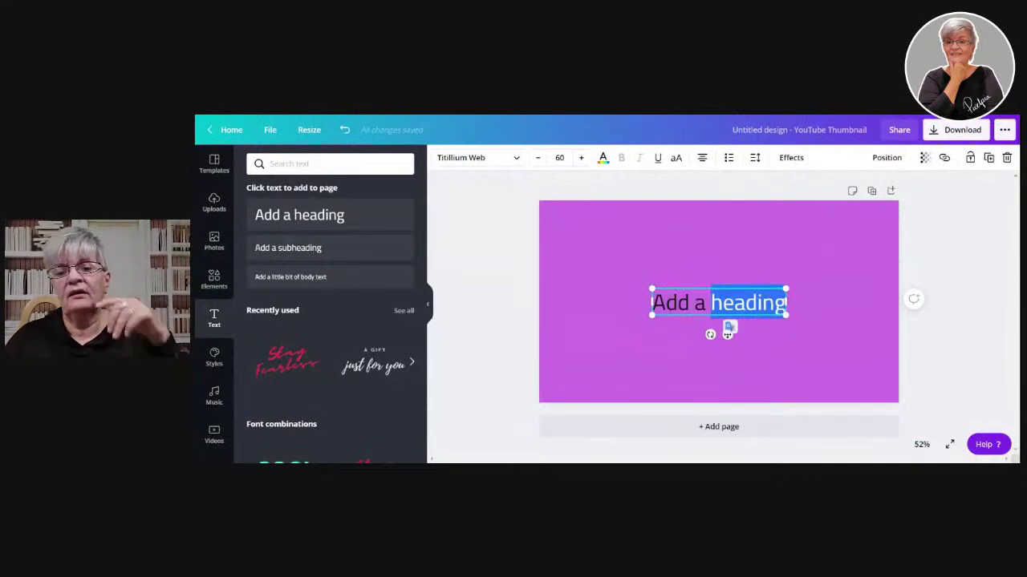
click(729, 328)
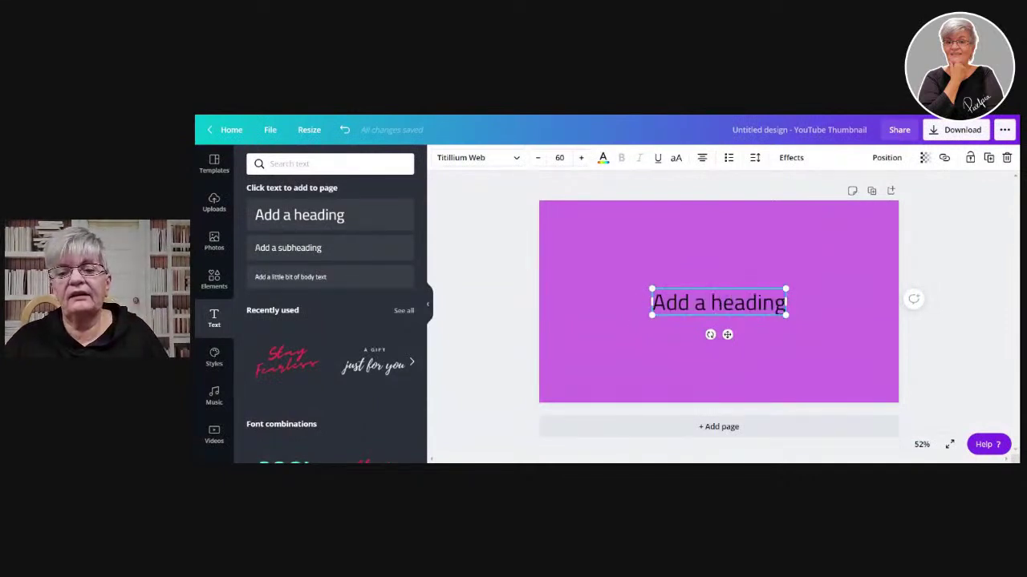
drag(651, 302, 825, 313)
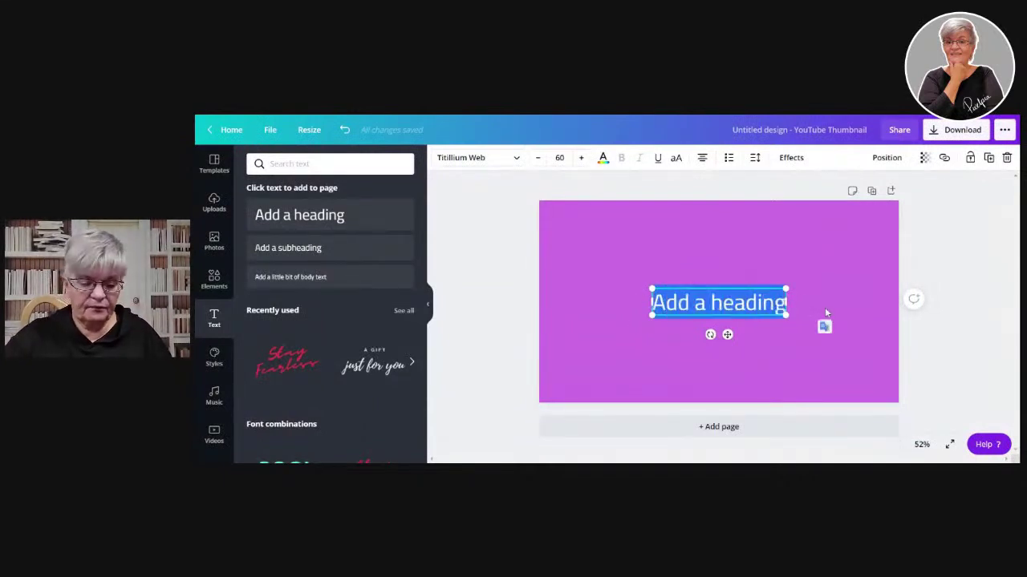
text(Work with text)
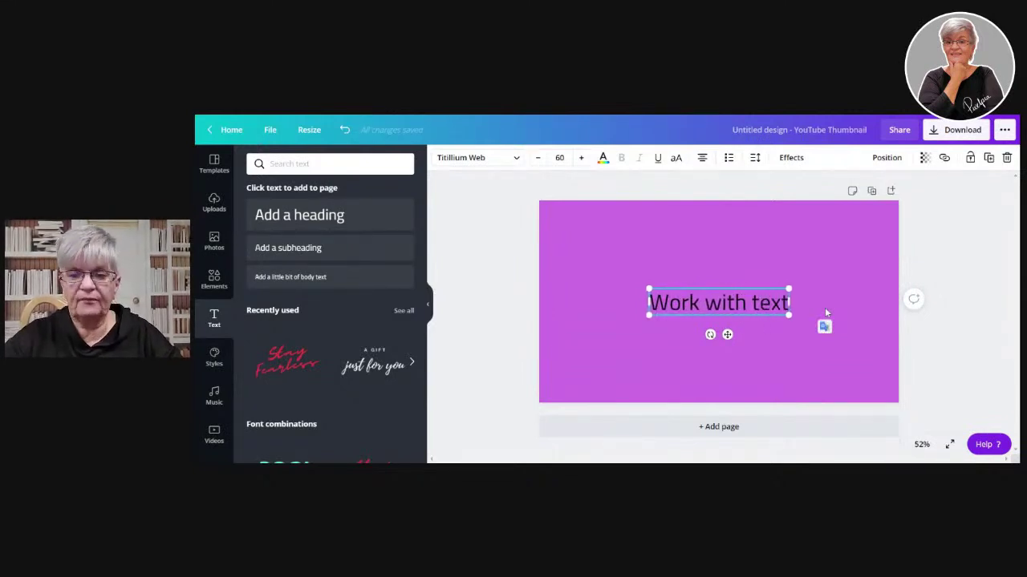
click(692, 347)
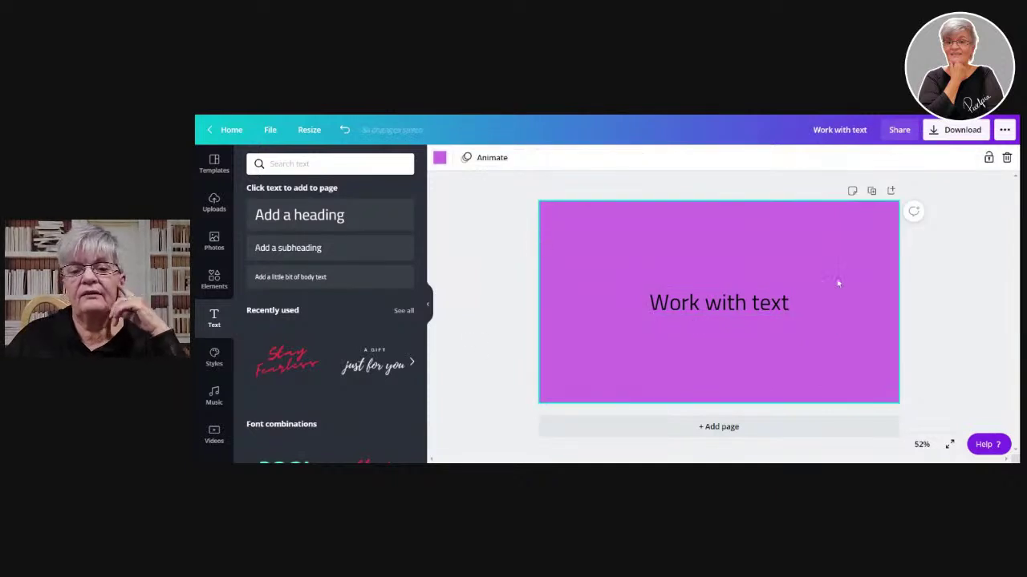
click(773, 301)
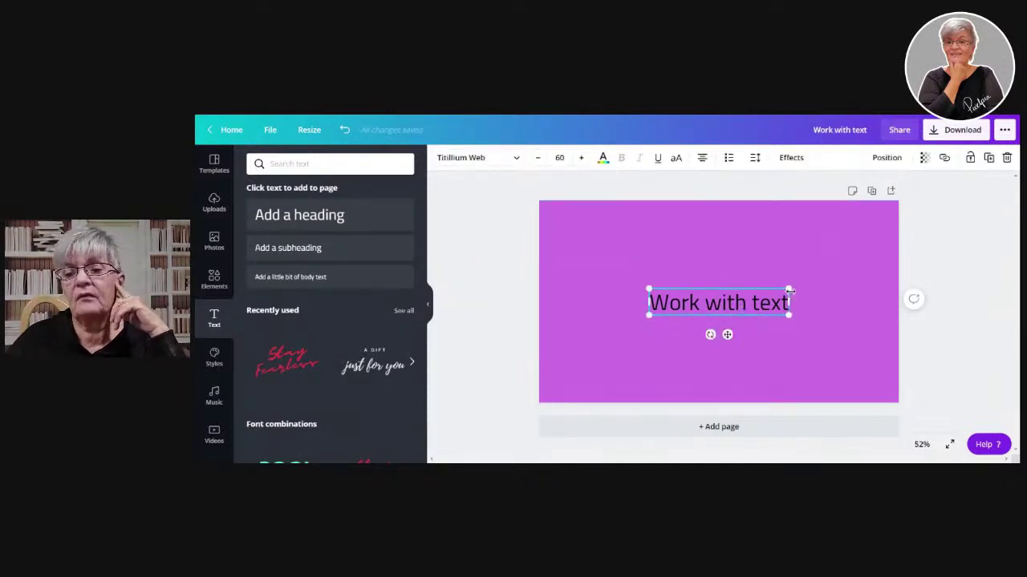
drag(790, 290, 827, 227)
- Check the heading's 79.4 font size and bring up the font list, still on Titillium Web
click(559, 157)
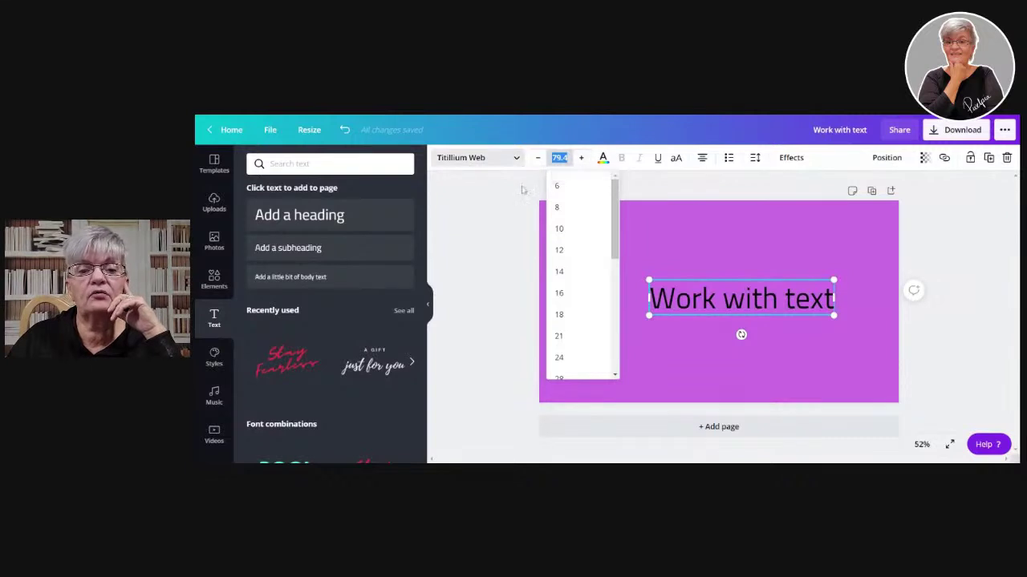
click(481, 210)
click(754, 314)
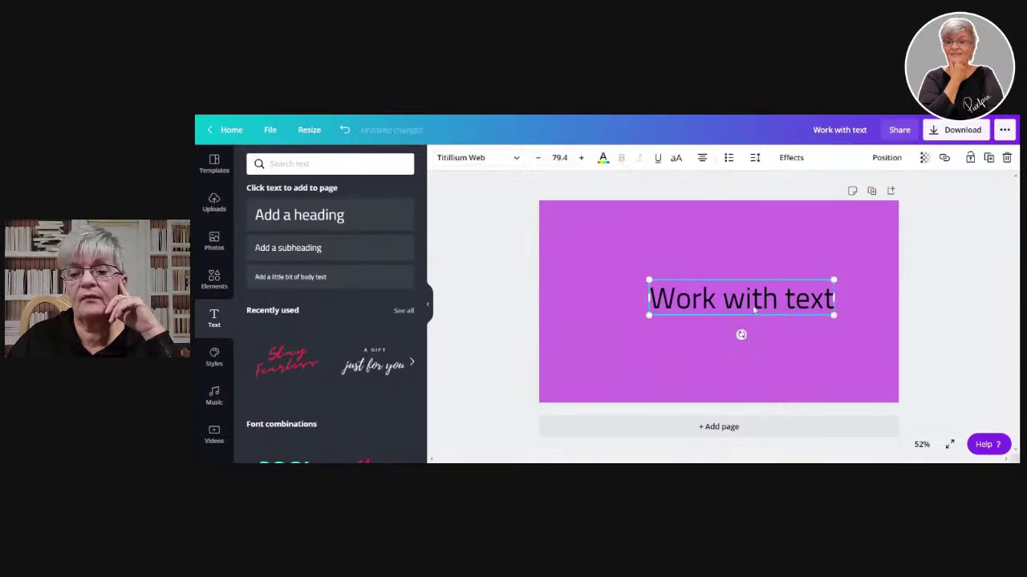
click(517, 158)
drag(426, 201, 423, 380)
scroll(409, 385, up, 10)
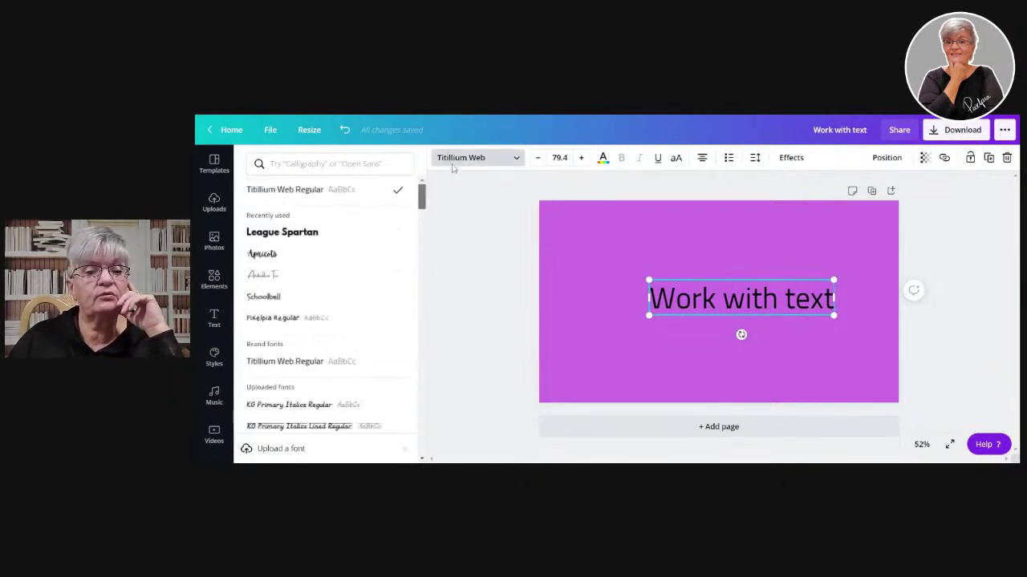
- Search fonts for 'handwriting' and try Shadows Into Light Two on the heading
click(337, 163)
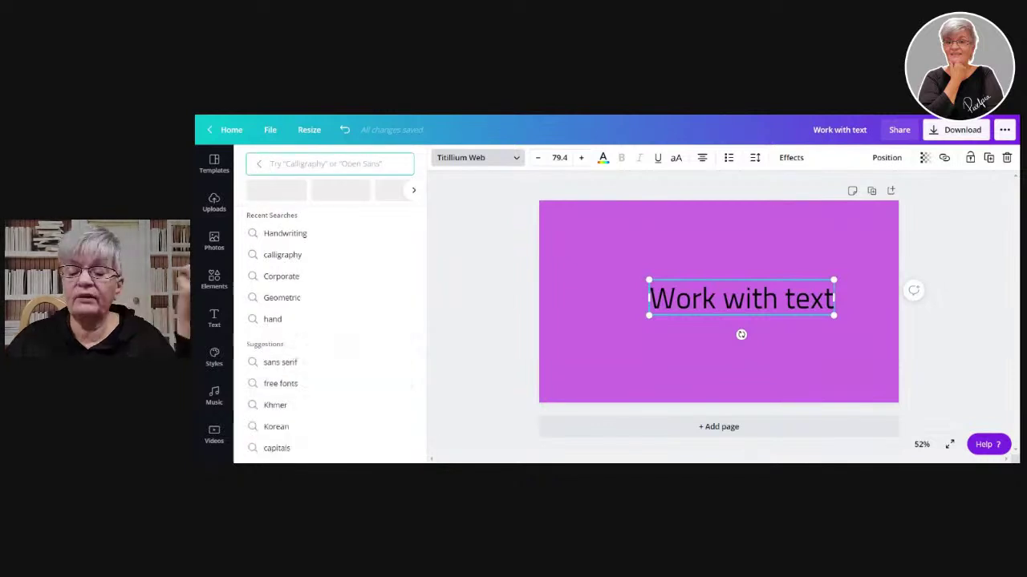
text(hand)
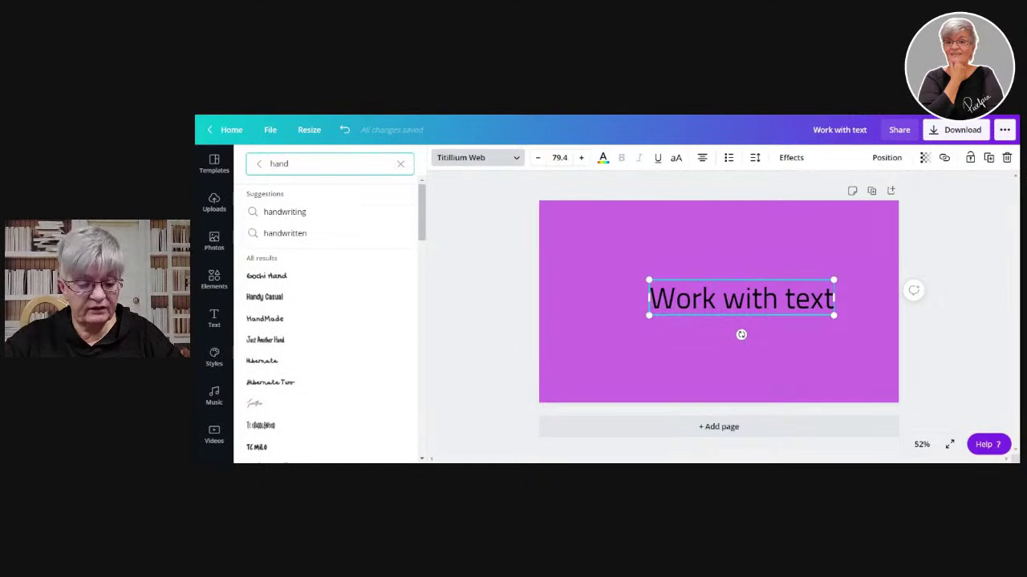
text(writing)
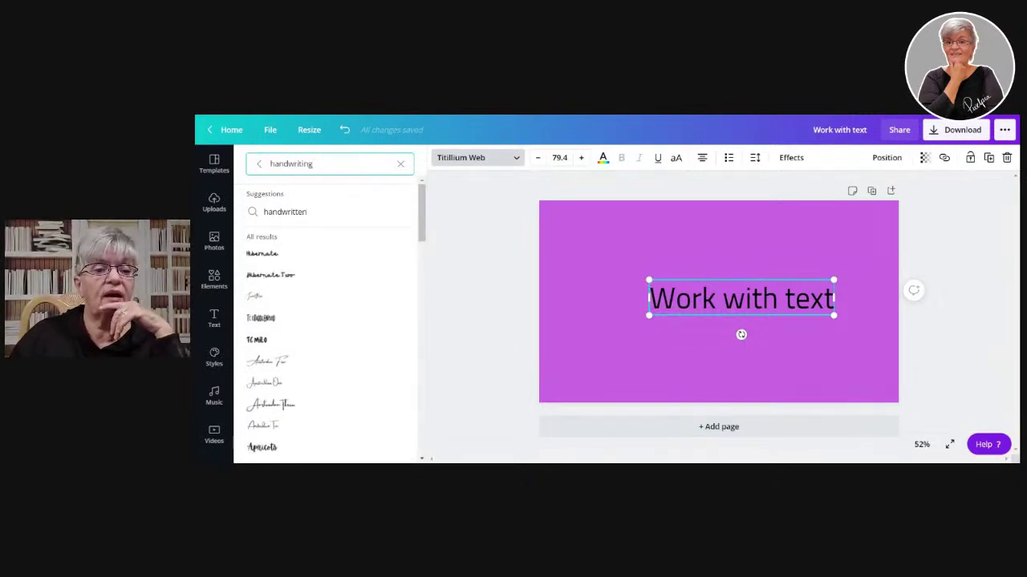
scroll(341, 313, down, 3)
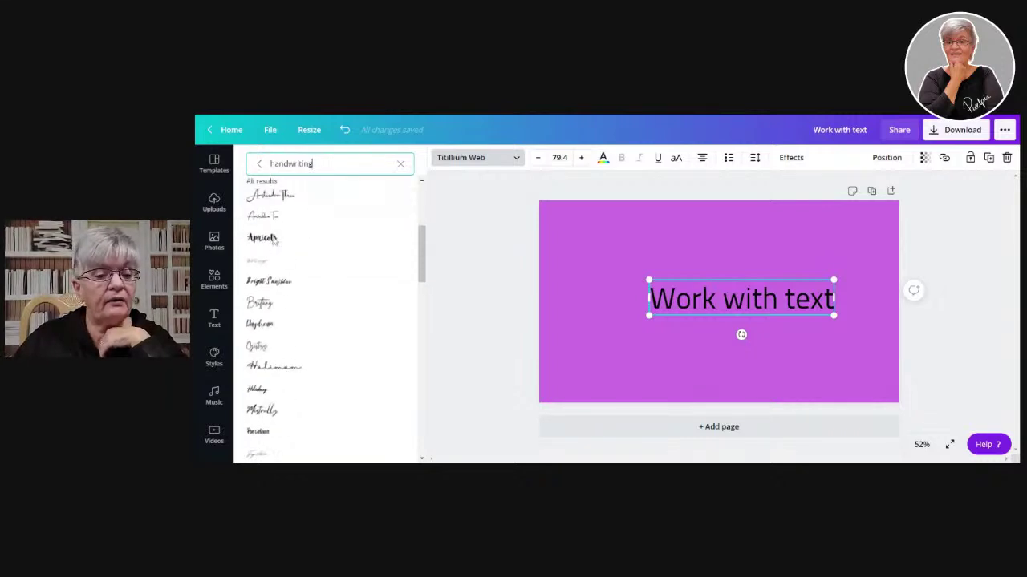
scroll(340, 313, down, 10)
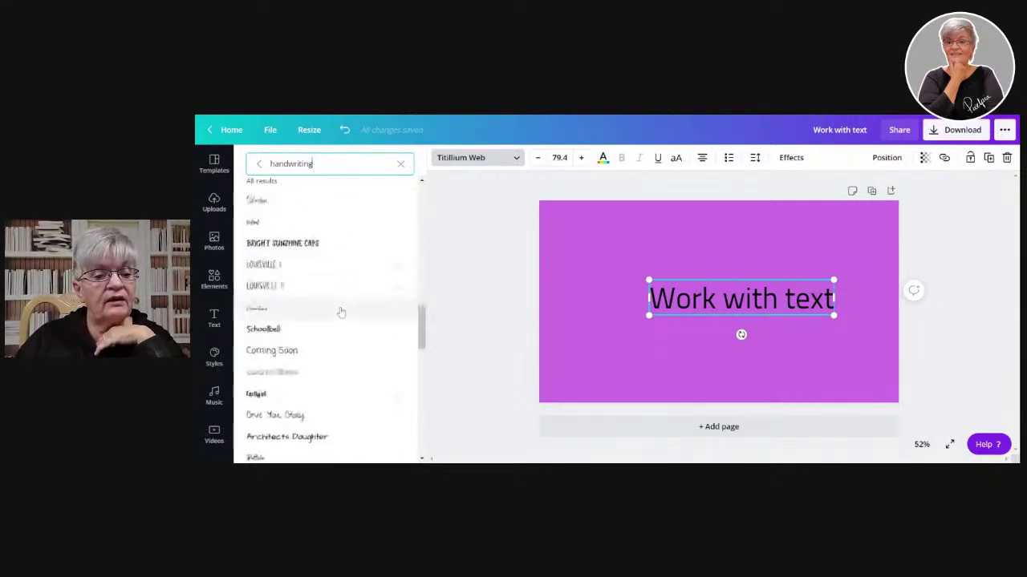
scroll(341, 313, down, 1)
click(311, 330)
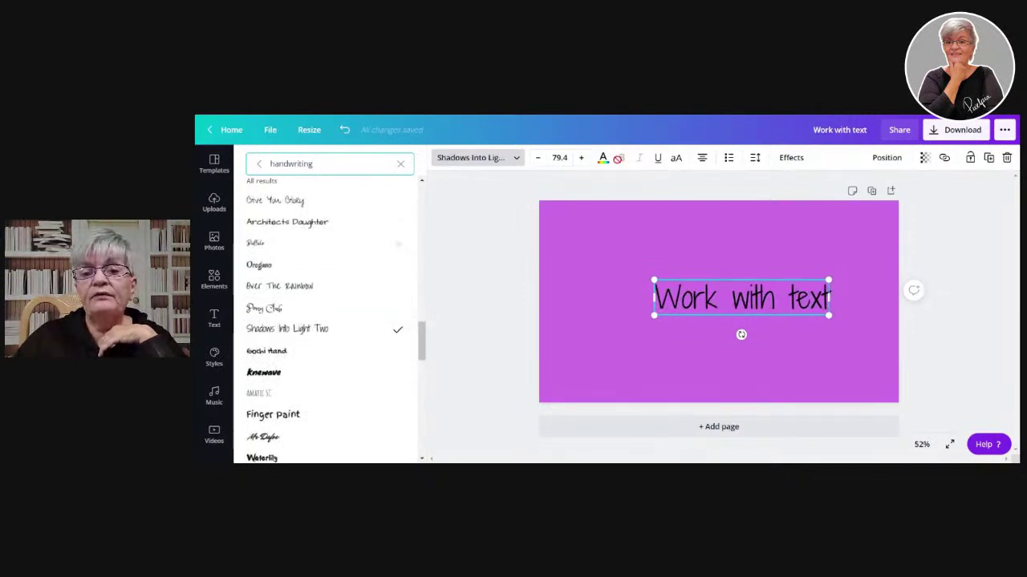
click(621, 158)
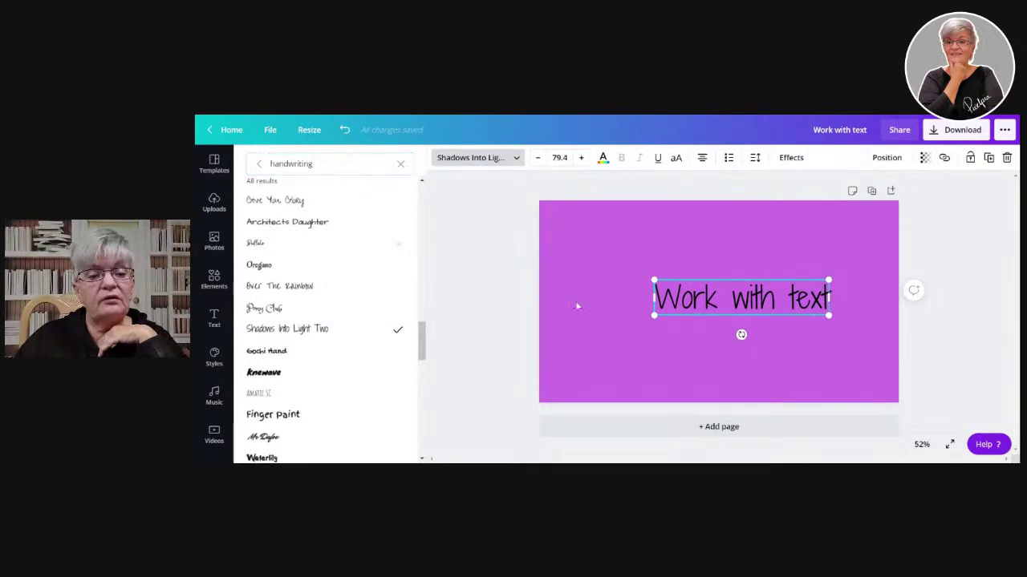
- Try Architects Daughter, then settle on Knewave for the Work with text heading
click(277, 374)
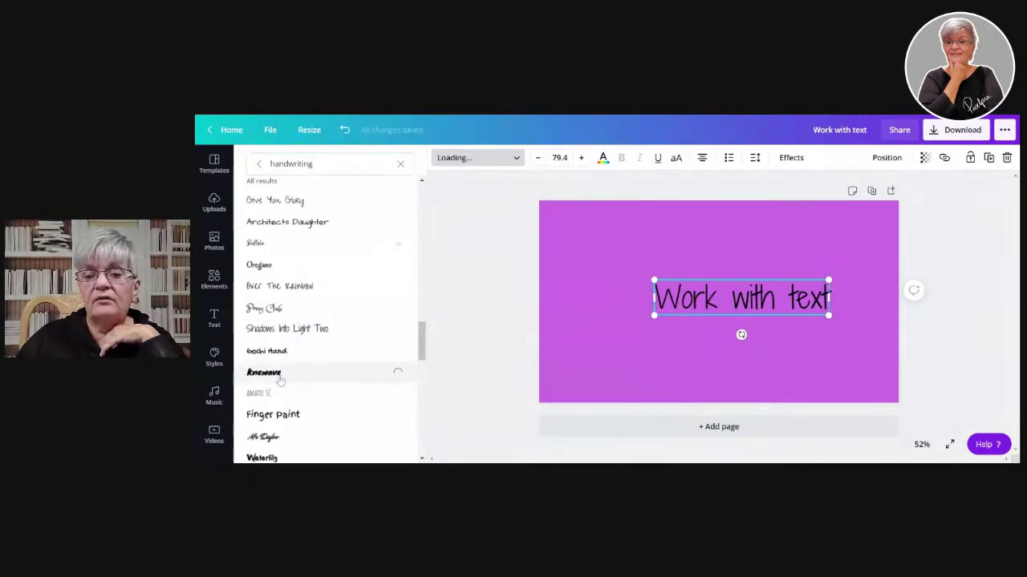
click(288, 222)
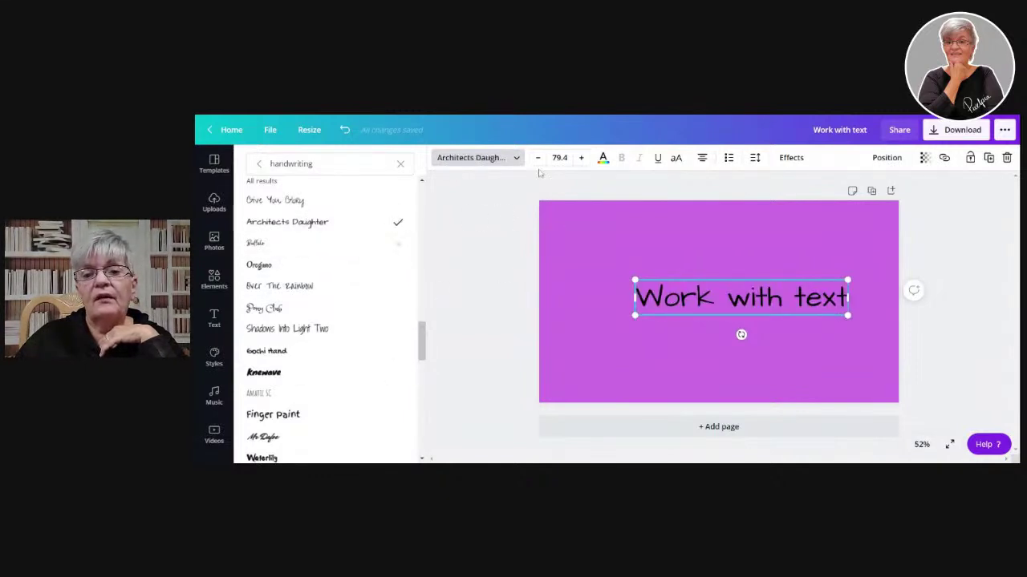
click(517, 158)
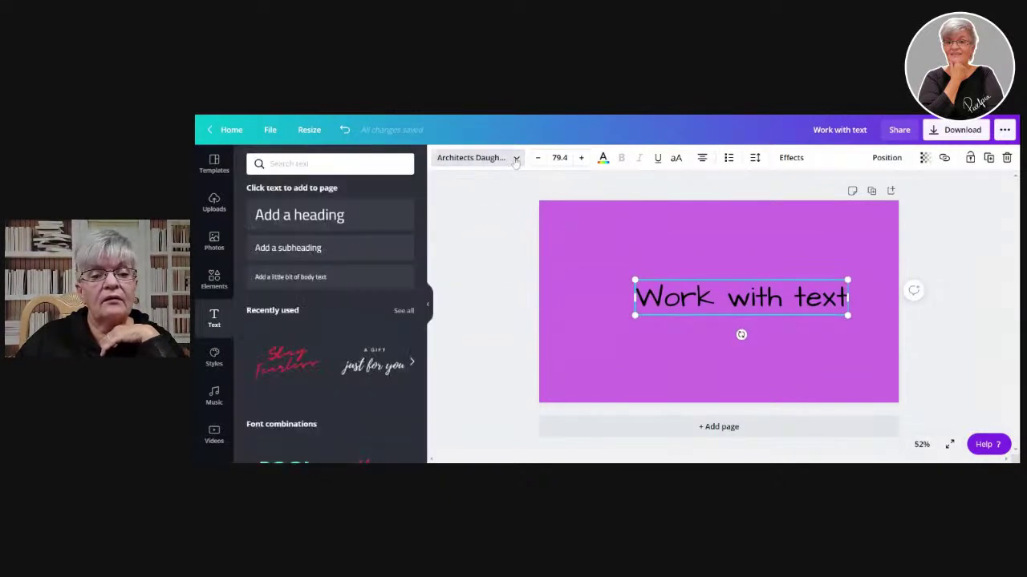
click(451, 163)
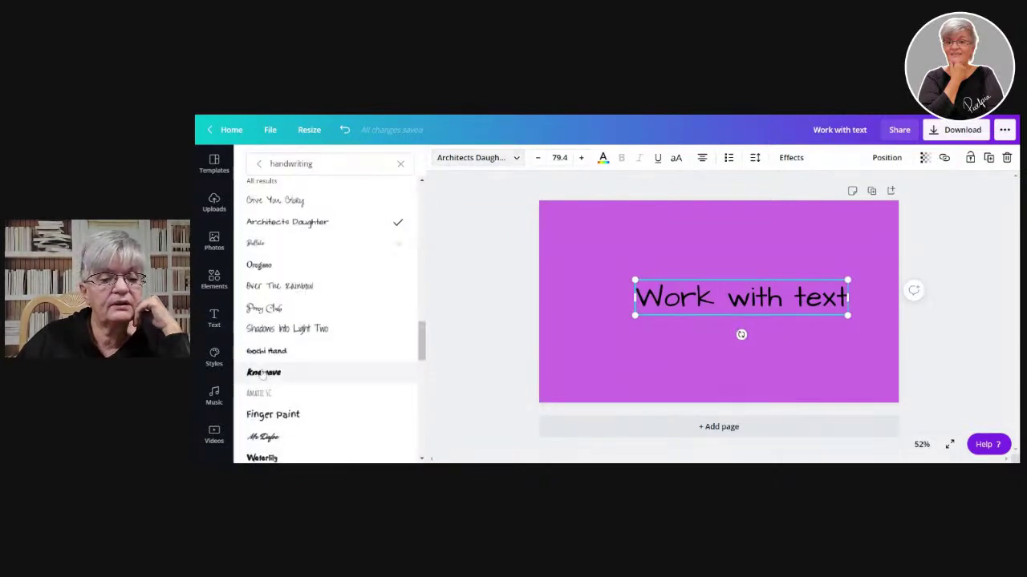
click(268, 372)
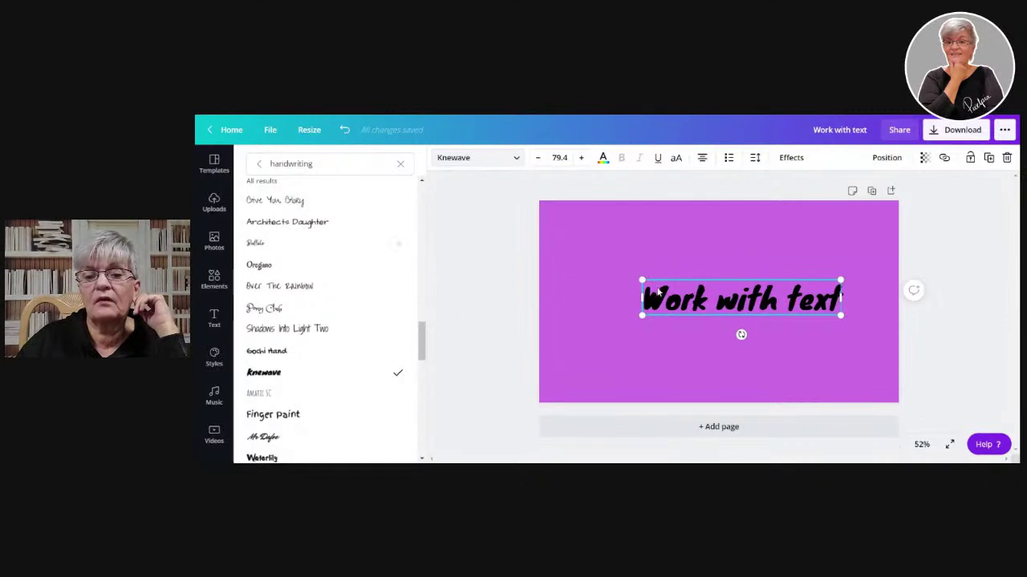
click(486, 275)
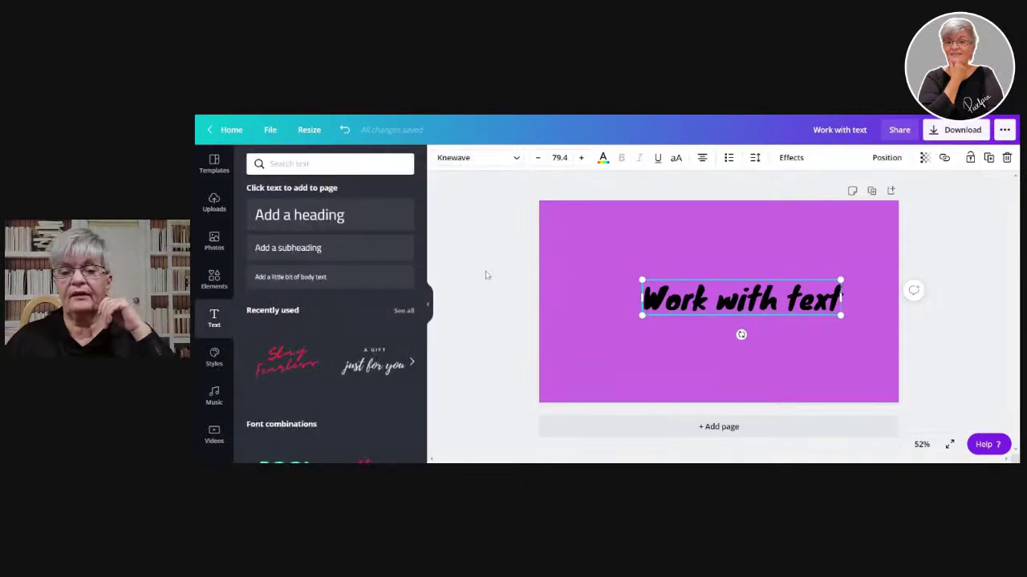
- Grow the Knewave heading to size 114 and nudge it slightly right
click(581, 157)
drag(638, 279, 555, 265)
mouse_move(842, 264)
mouse_down()
mouse_move(881, 234)
mouse_move(839, 265)
mouse_up()
drag(728, 284, 732, 283)
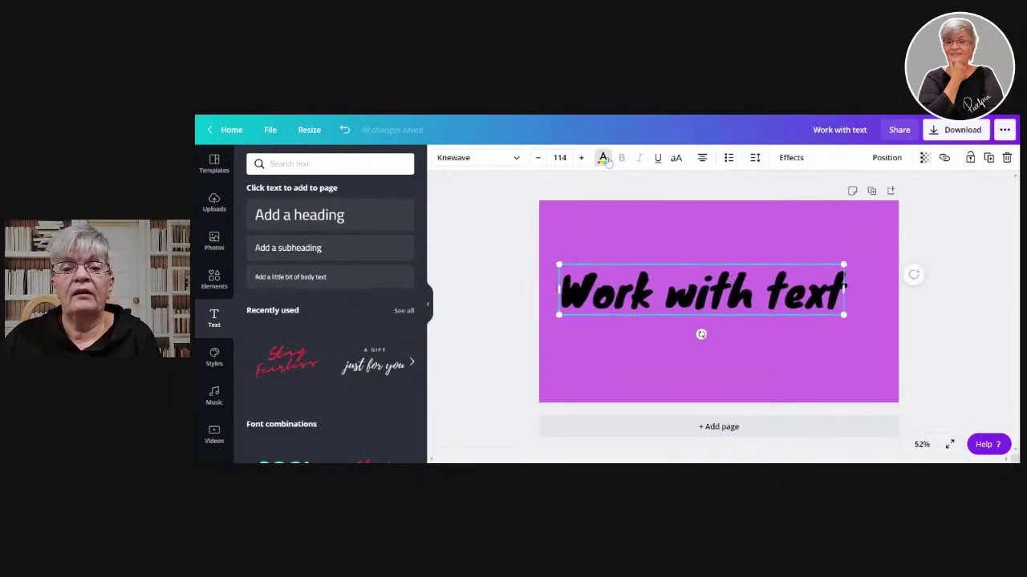
- Change the heading's text colour from black to the light grey default swatch
click(603, 158)
scroll(335, 255, down, 1)
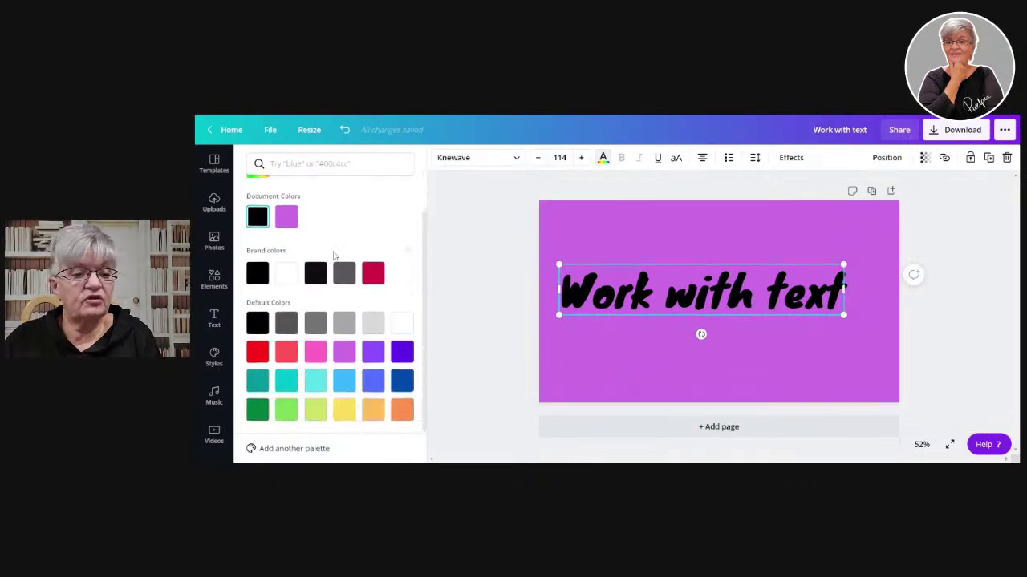
scroll(325, 225, up, 1)
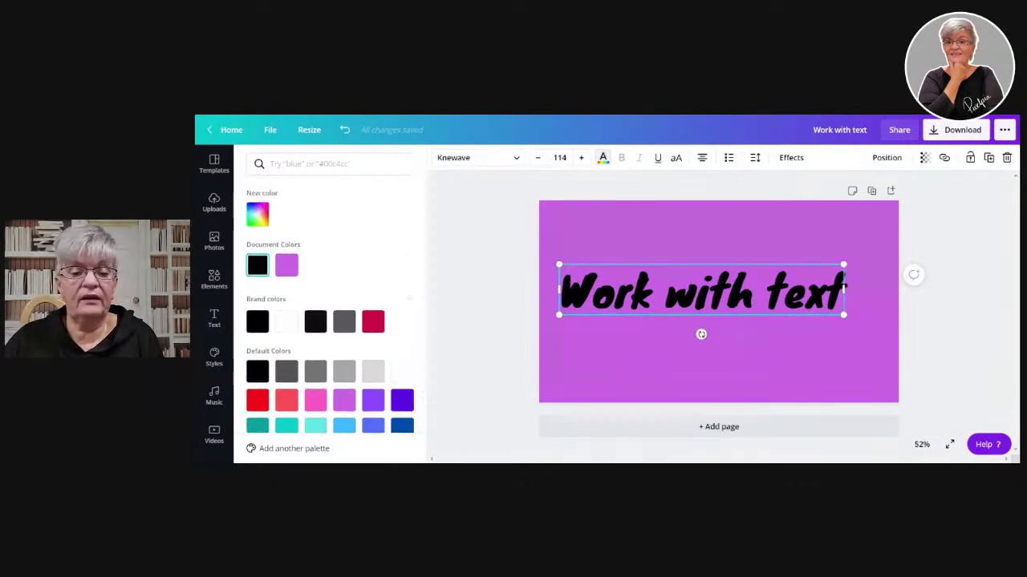
click(373, 371)
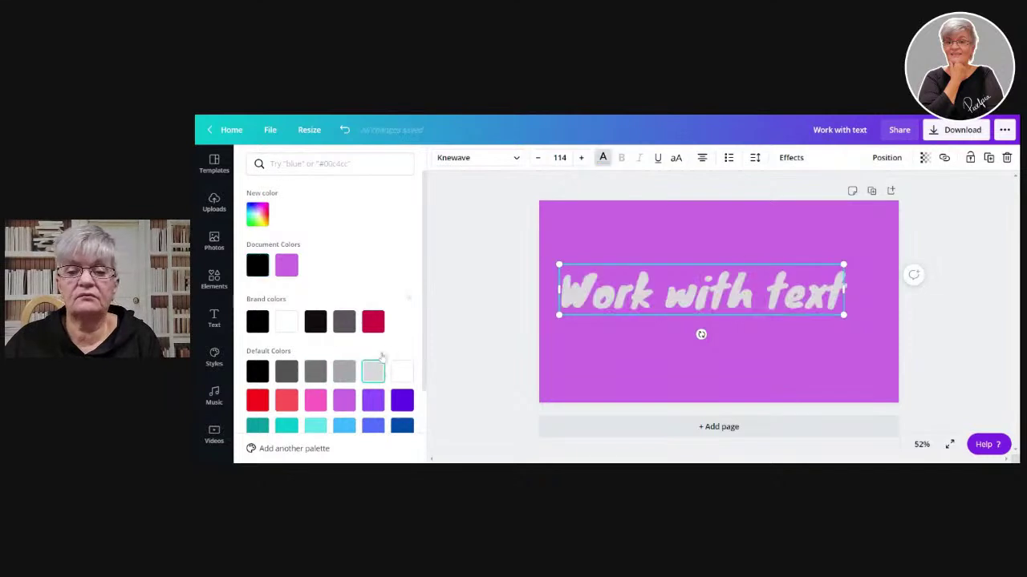
click(582, 293)
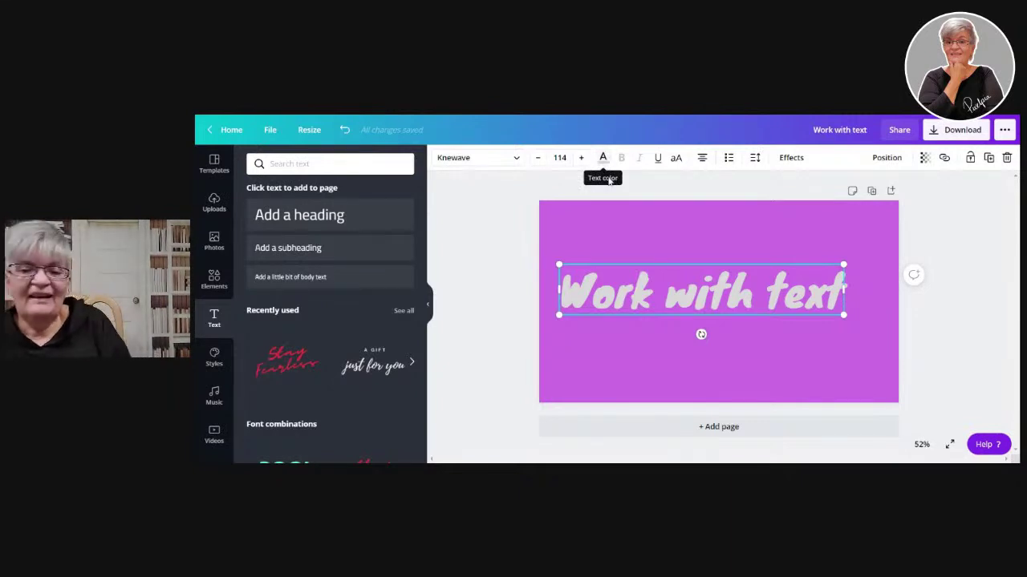
click(658, 158)
click(658, 158)
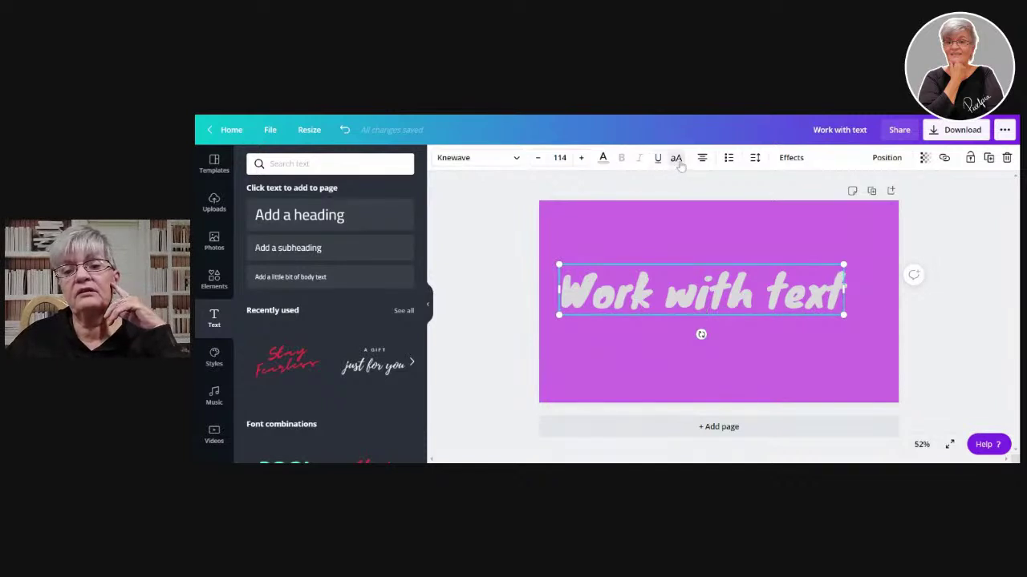
click(678, 160)
click(678, 160)
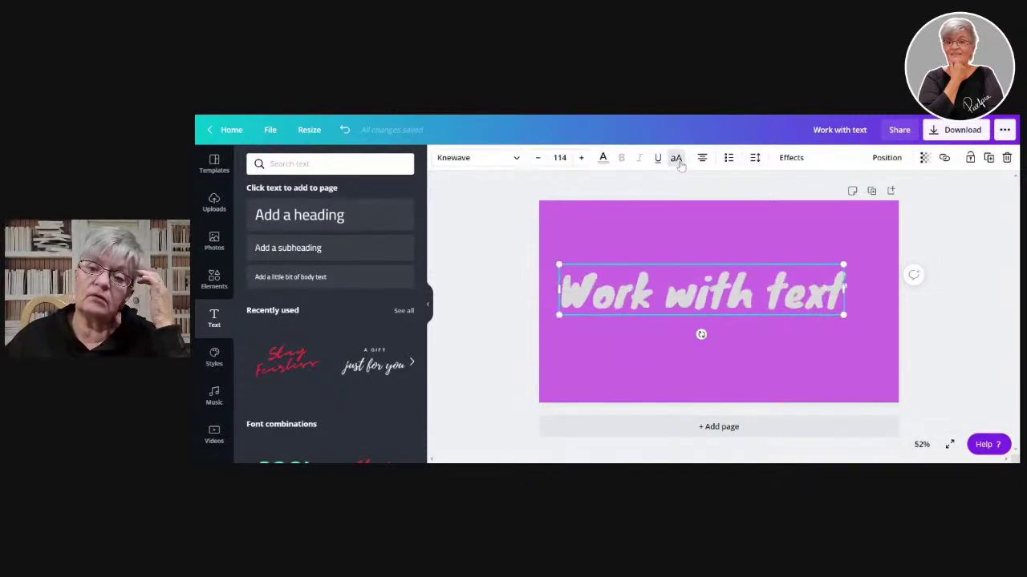
click(678, 159)
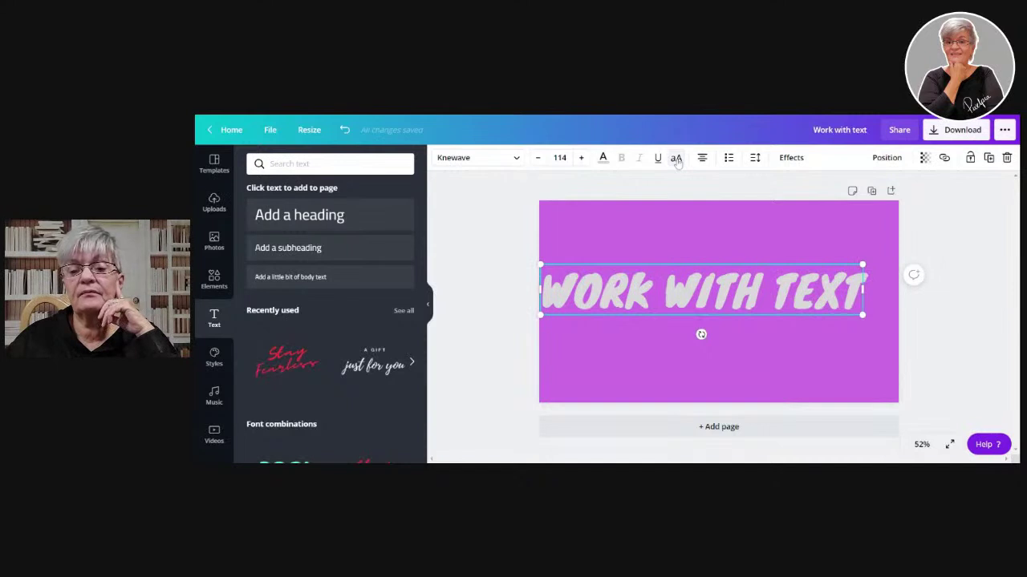
click(678, 160)
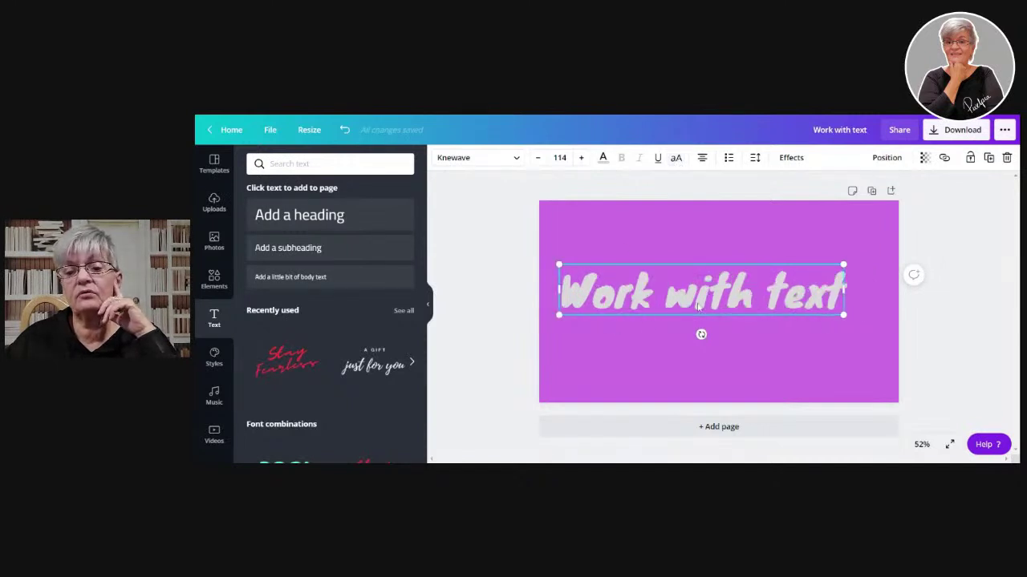
- Set the heading's letter spacing to 71 and line height to 1
click(755, 158)
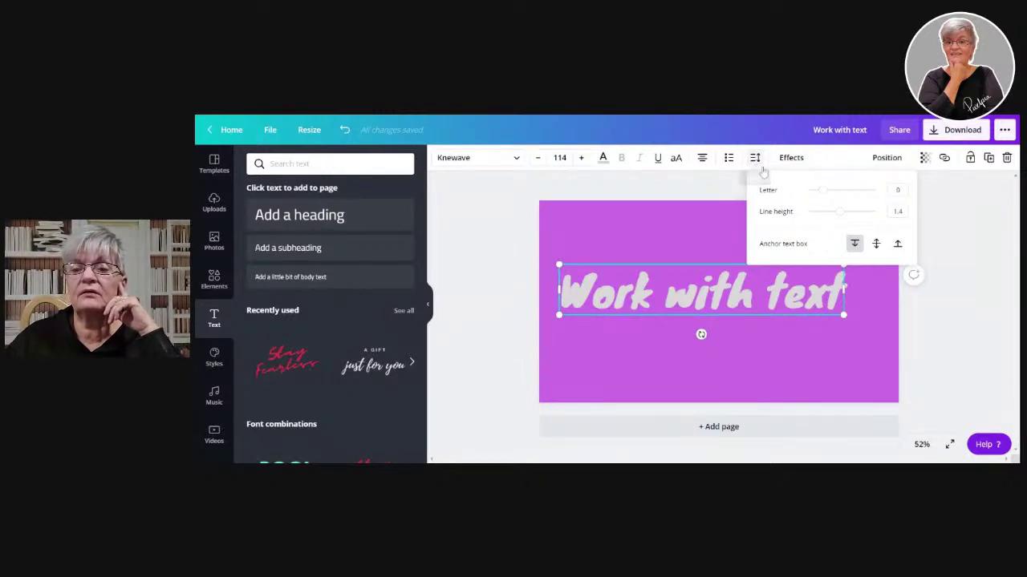
mouse_move(822, 196)
mouse_down()
mouse_move(853, 197)
mouse_move(829, 206)
mouse_up()
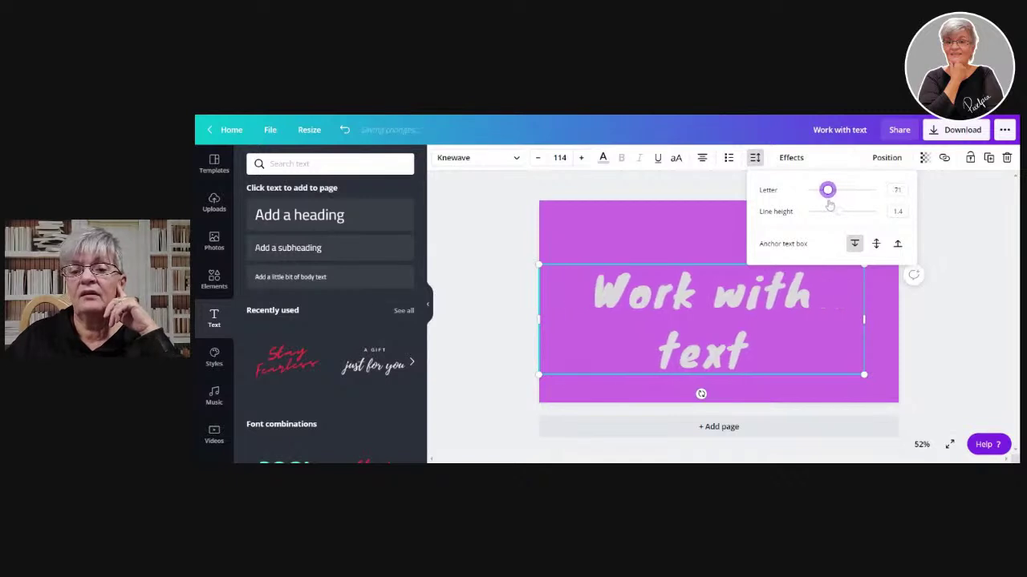
mouse_move(844, 217)
mouse_down()
mouse_move(864, 216)
mouse_move(814, 217)
mouse_move(873, 219)
mouse_move(826, 216)
mouse_up()
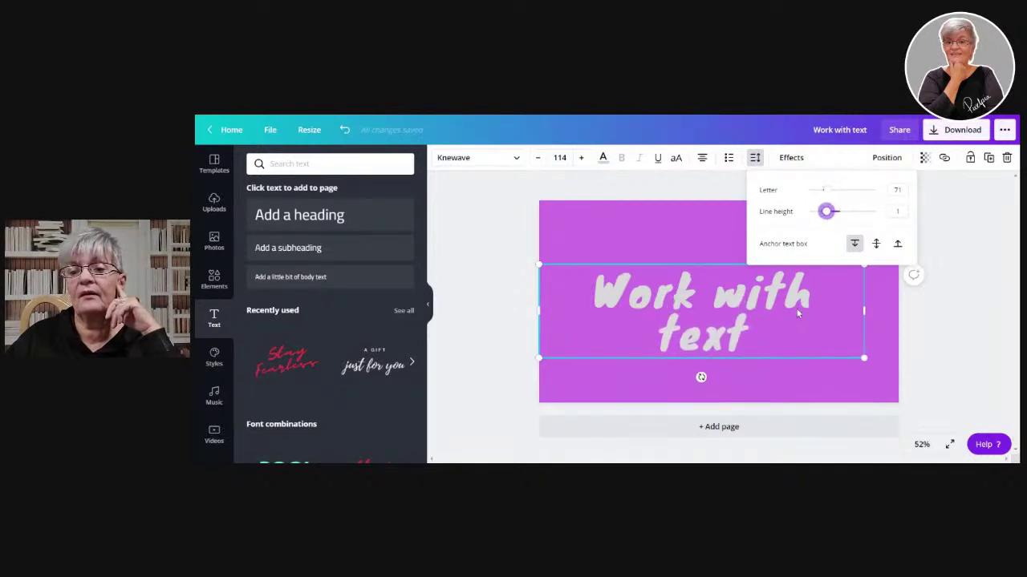
- Raise the heading on the page and apply the Curve effect
drag(730, 303, 731, 271)
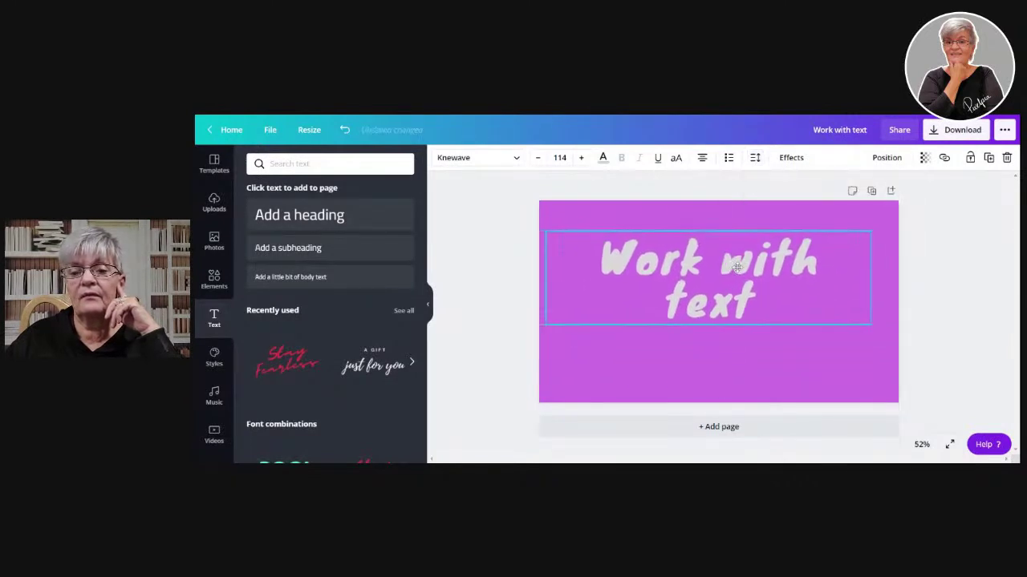
click(790, 158)
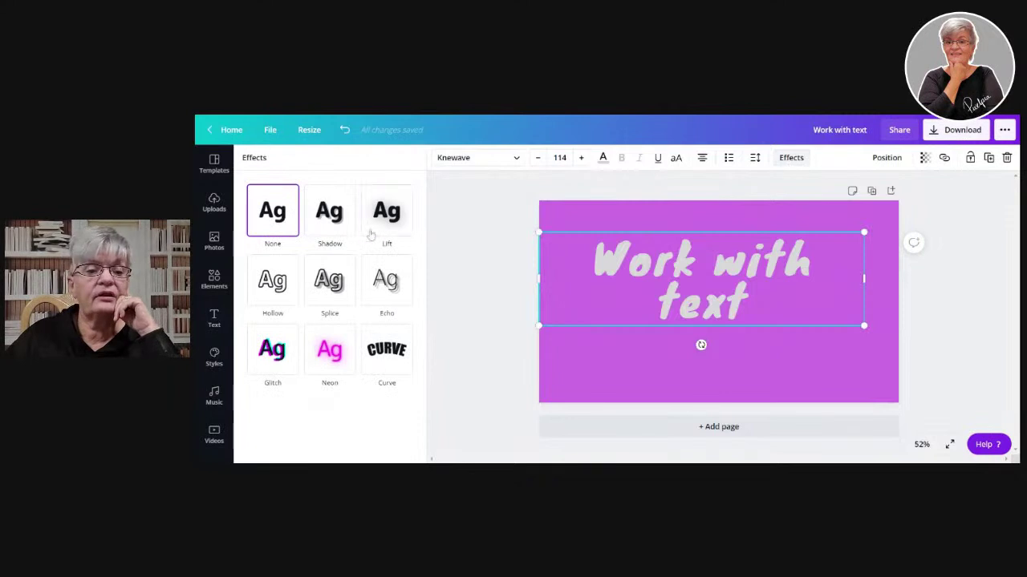
click(389, 353)
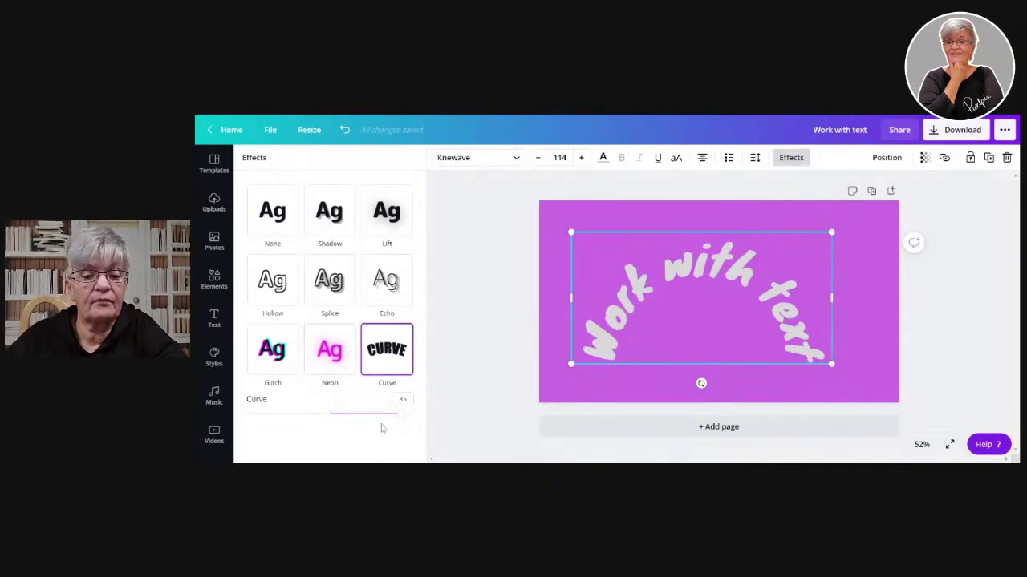
- Ease the heading's curve to a gentle 31 arc and move it to the page top
drag(404, 422, 431, 430)
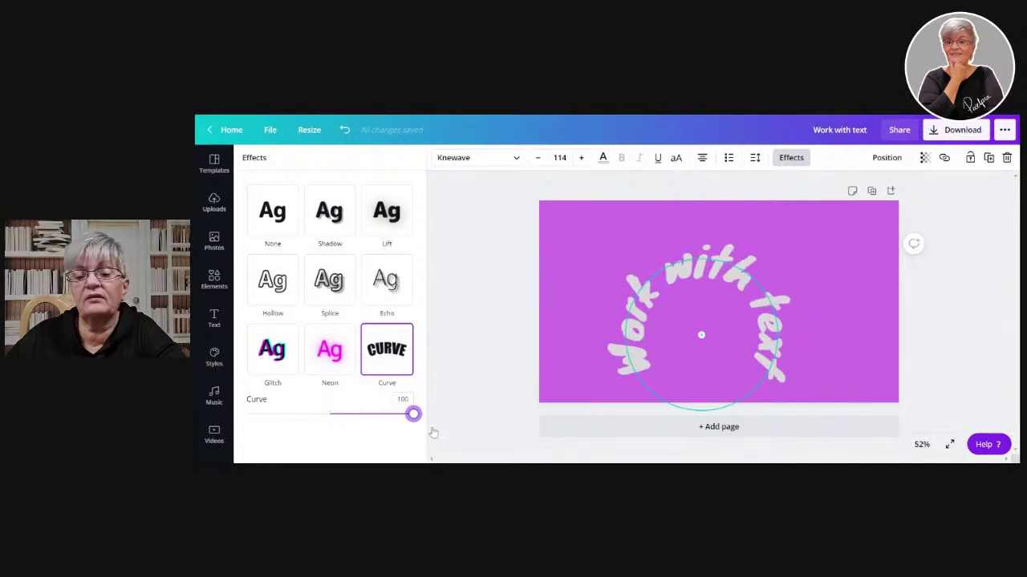
drag(432, 434, 307, 414)
drag(708, 273, 740, 328)
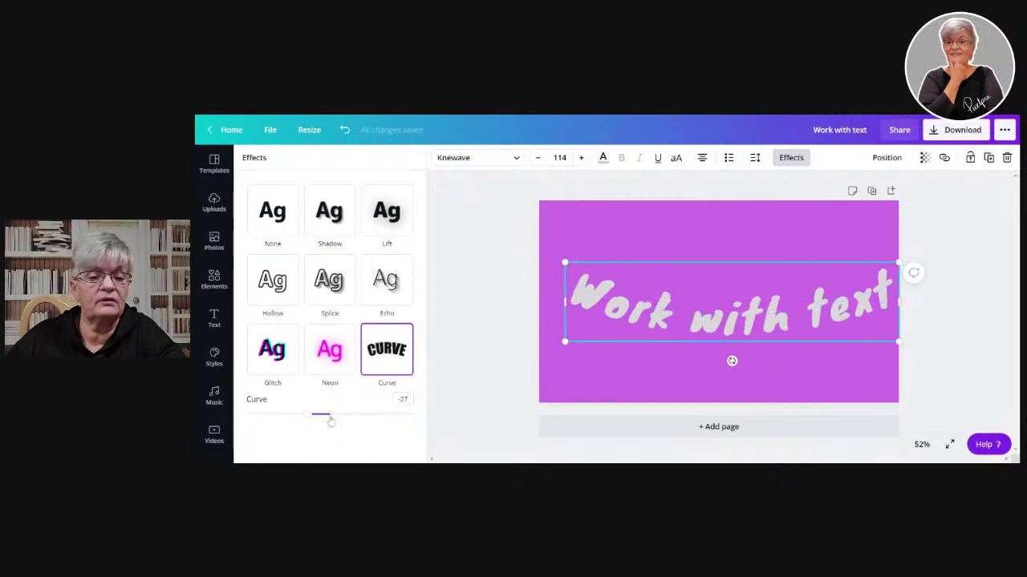
mouse_move(308, 422)
mouse_down()
mouse_move(241, 432)
mouse_move(329, 434)
mouse_move(291, 433)
mouse_up()
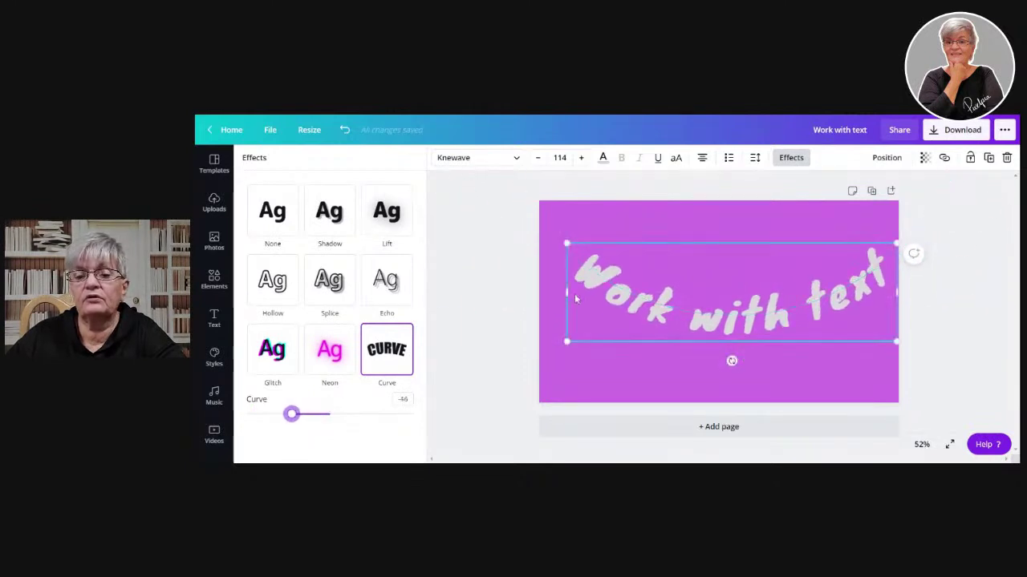
drag(762, 318, 750, 354)
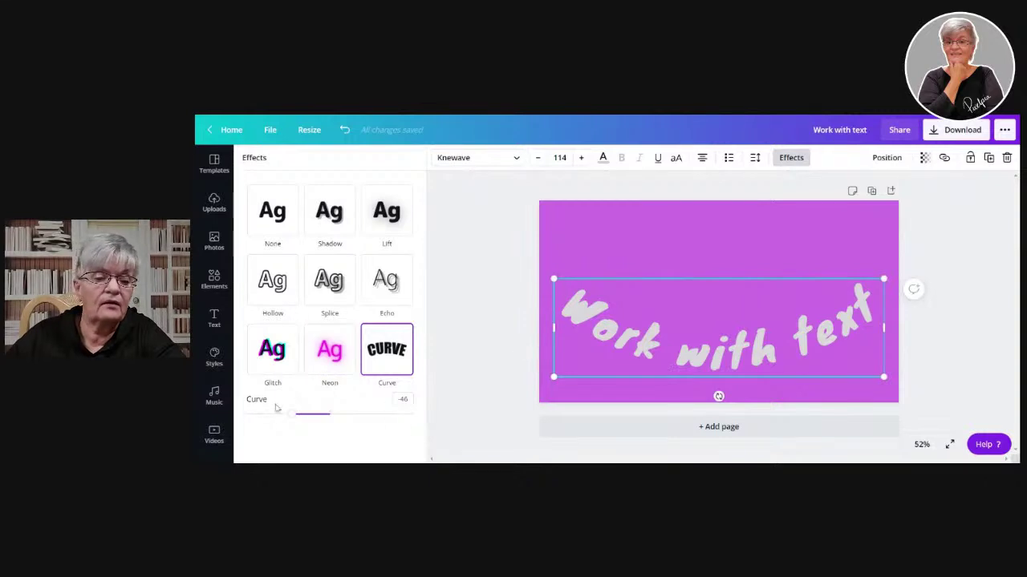
drag(299, 425, 356, 427)
drag(732, 371, 745, 255)
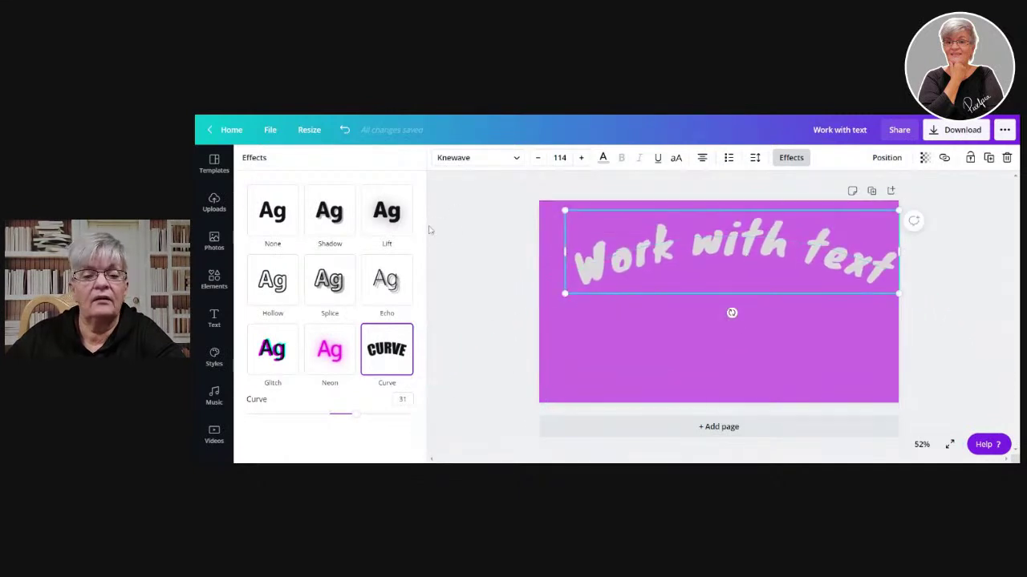
key(Escape)
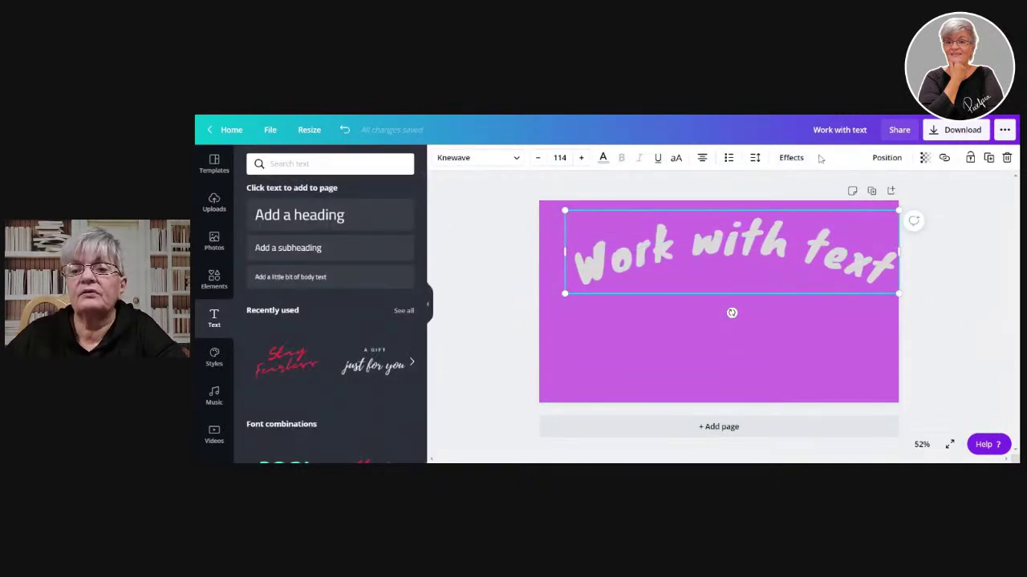
click(790, 160)
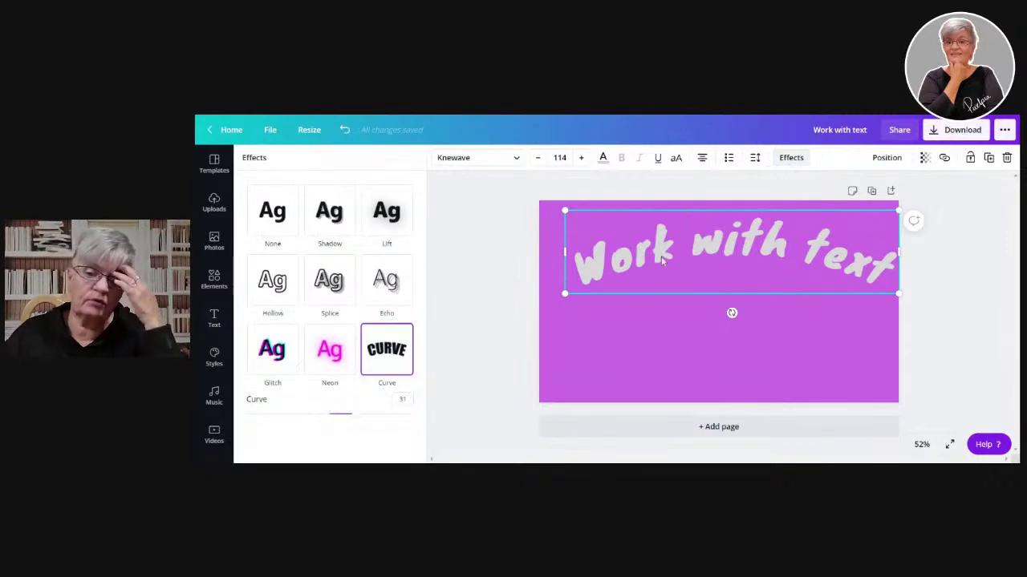
- Rotate the curved heading to about -30°, shrink it to 81.6, and move it up-left
mouse_move(662, 261)
mouse_down()
mouse_move(642, 273)
mouse_move(658, 281)
mouse_move(653, 269)
mouse_up()
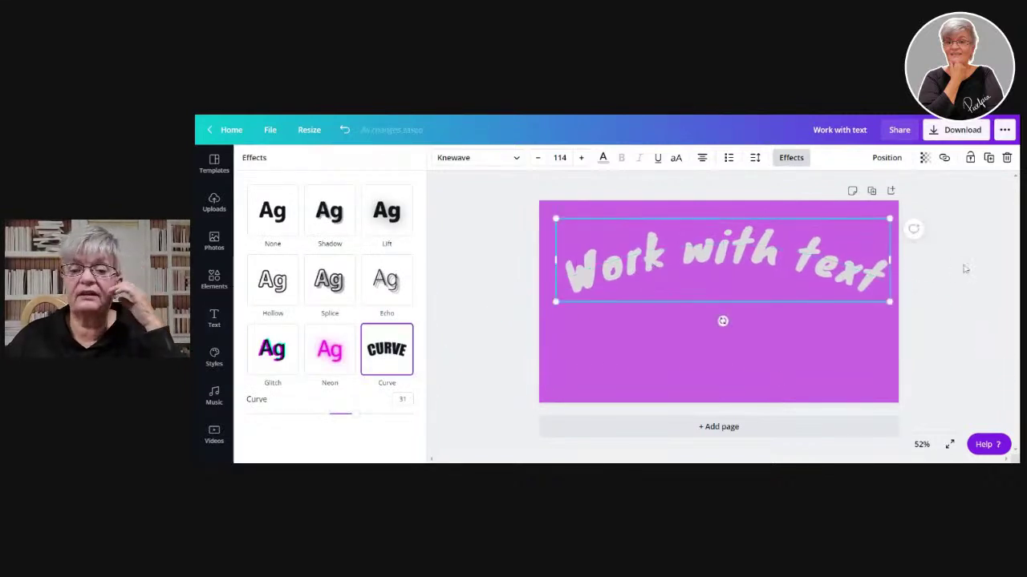
drag(722, 321, 762, 349)
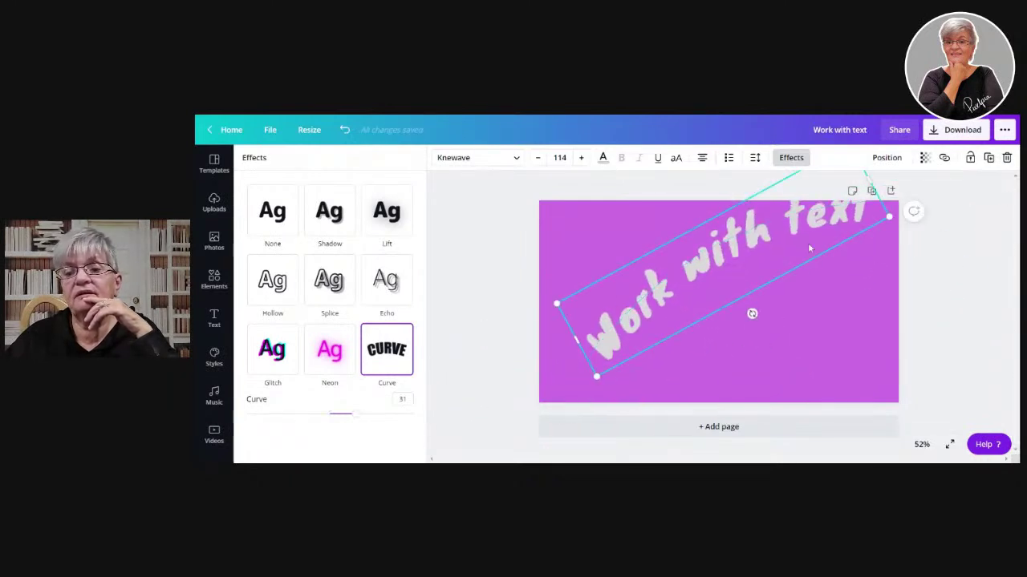
drag(595, 381, 668, 311)
drag(736, 243, 643, 281)
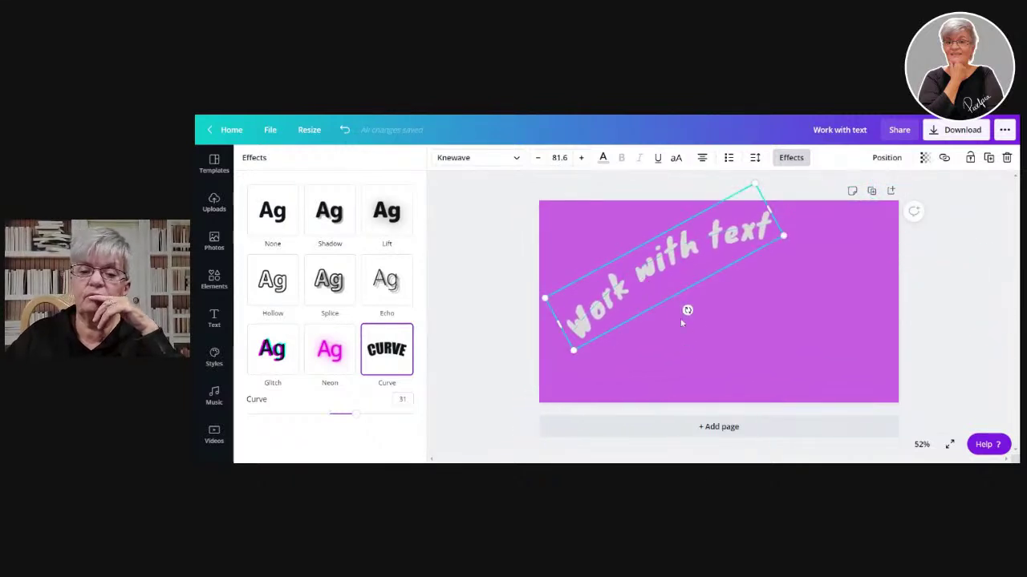
drag(688, 310, 703, 331)
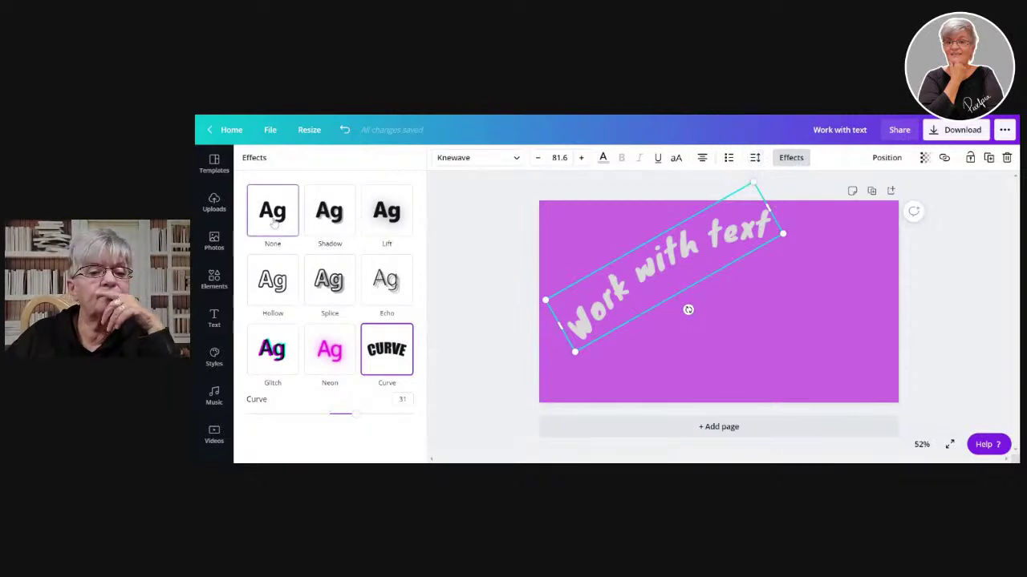
- Replace the curve with a black Shadow effect on the heading
click(327, 213)
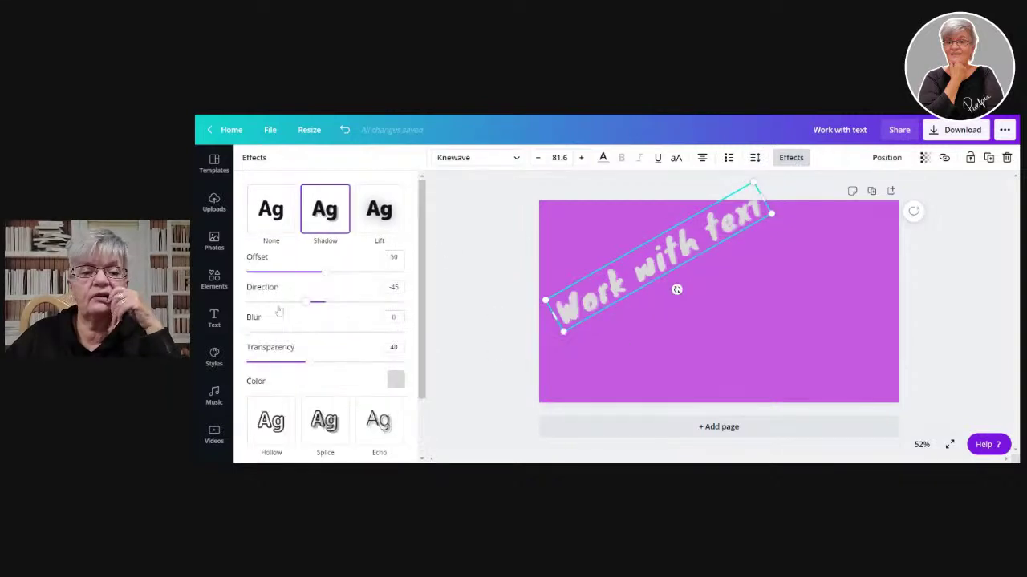
click(395, 381)
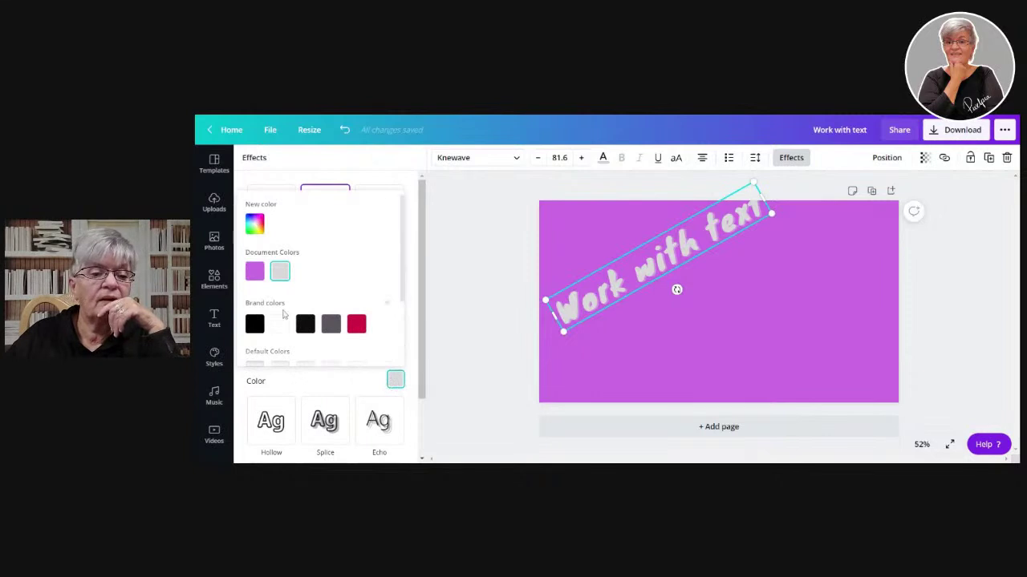
click(253, 327)
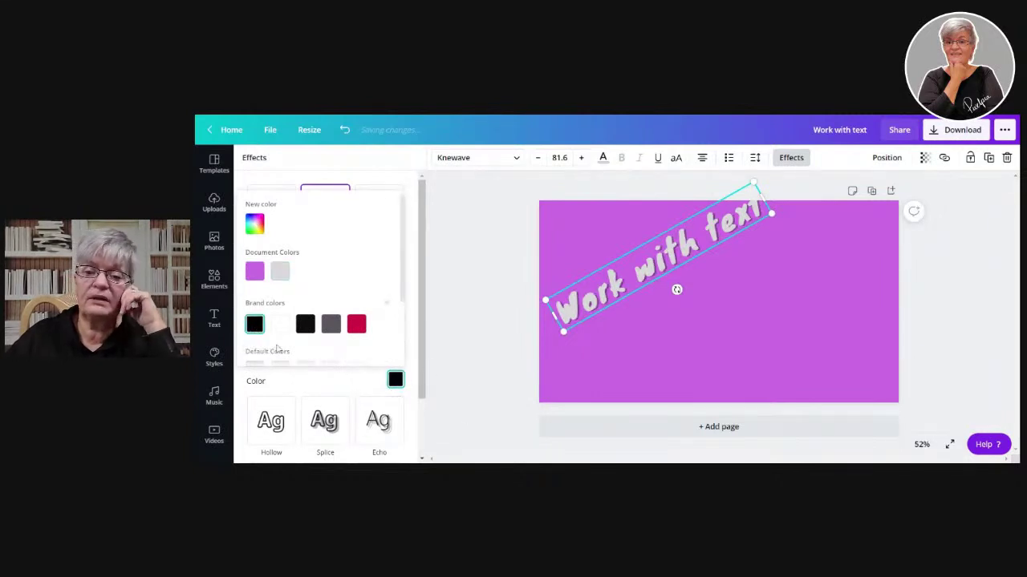
click(335, 377)
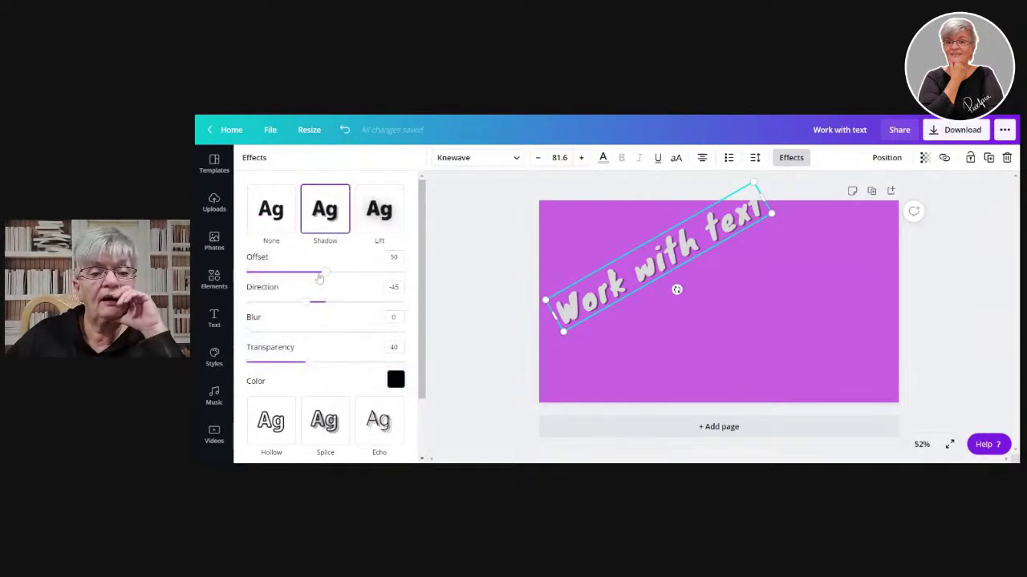
- Set the shadow offset to 100 and its direction to 180
drag(328, 274, 236, 290)
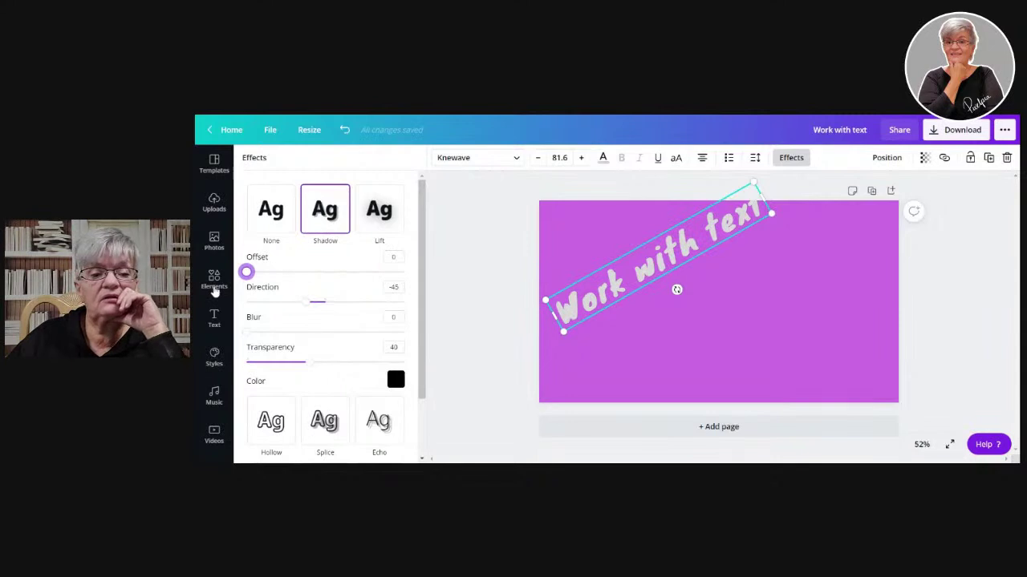
drag(215, 294, 414, 305)
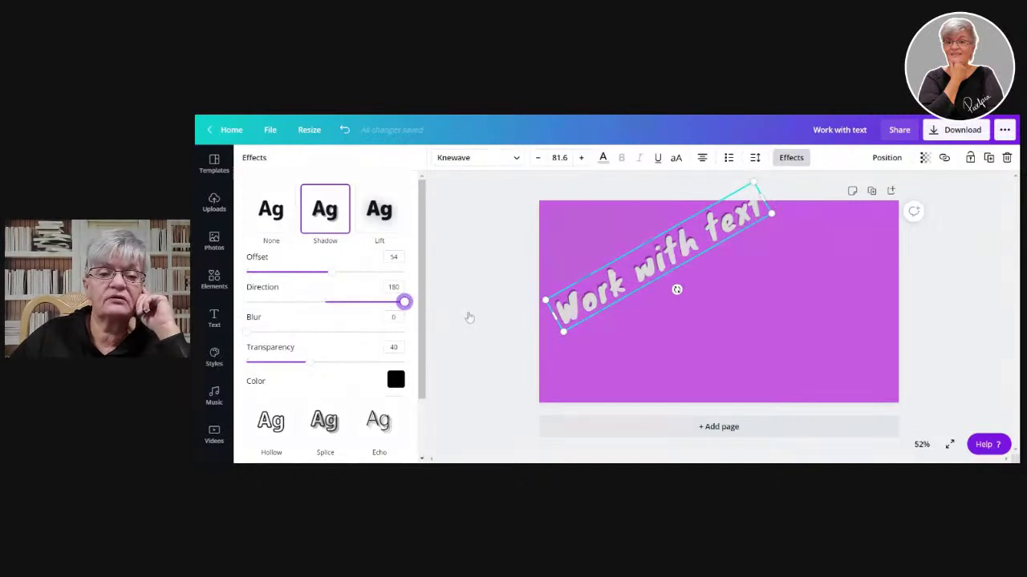
drag(403, 302, 331, 328)
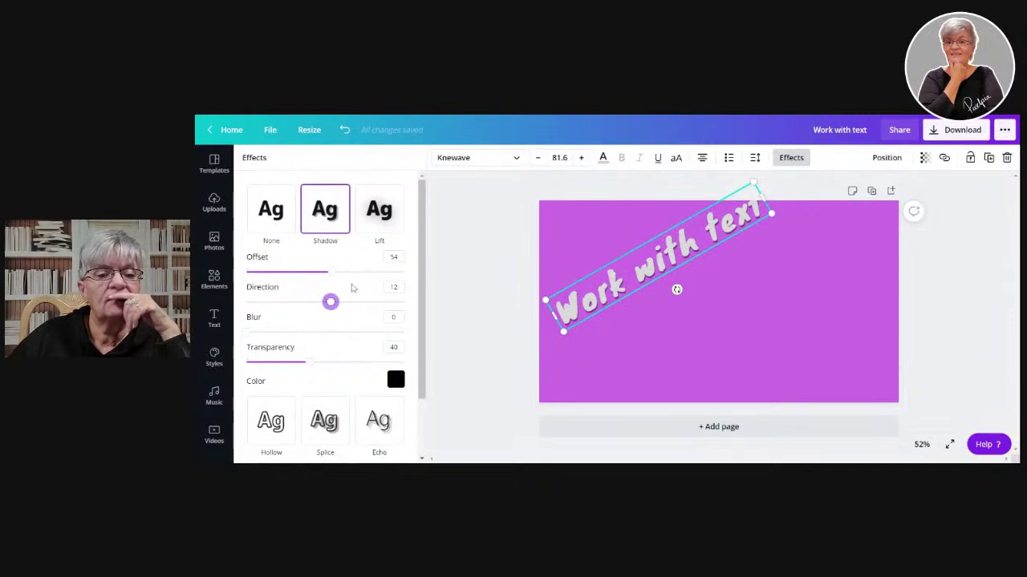
drag(331, 273, 465, 275)
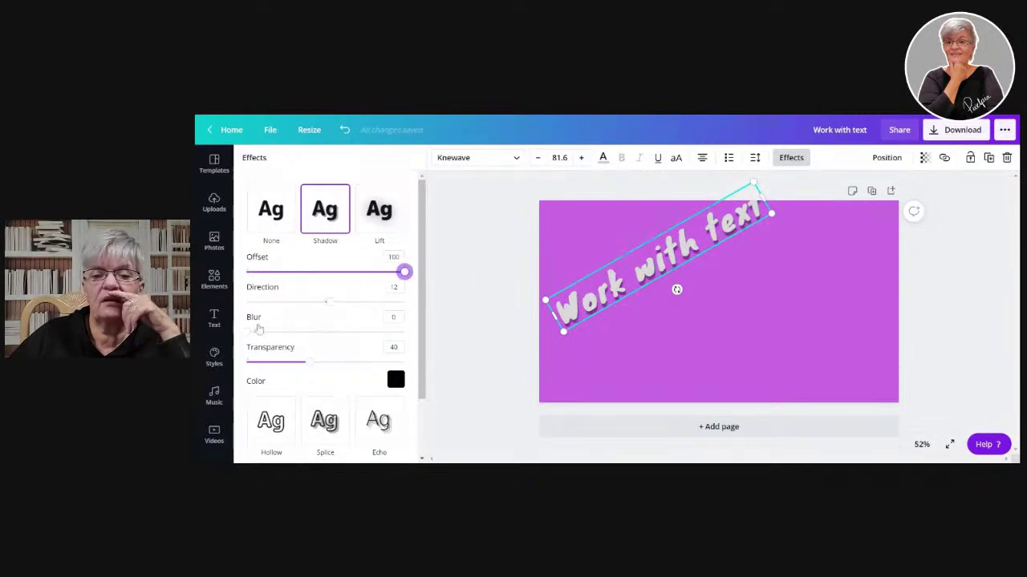
drag(335, 306, 451, 367)
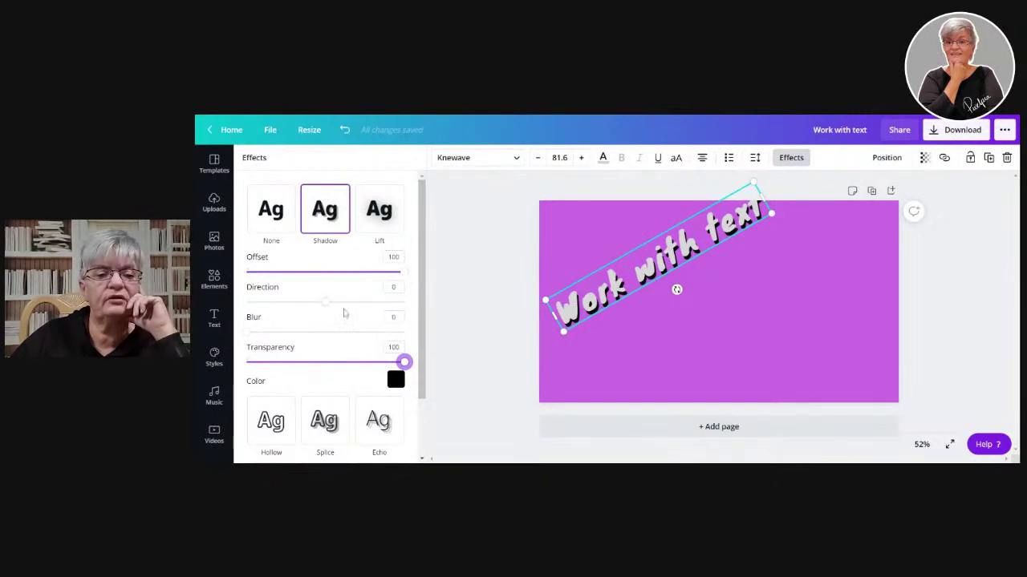
drag(328, 304, 419, 317)
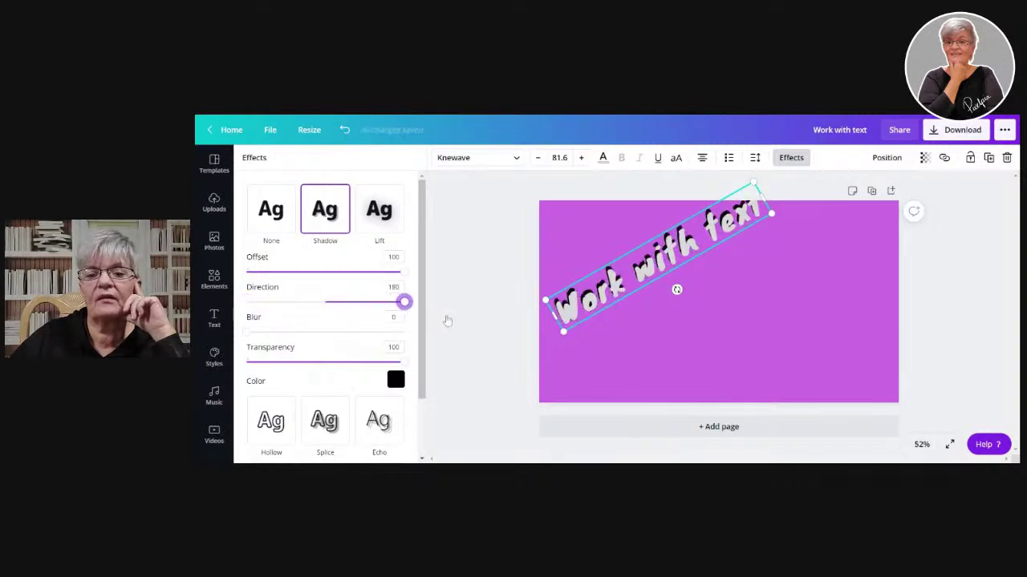
- Widen the heading's letter spacing to about 555 so it wraps onto three lines
click(755, 158)
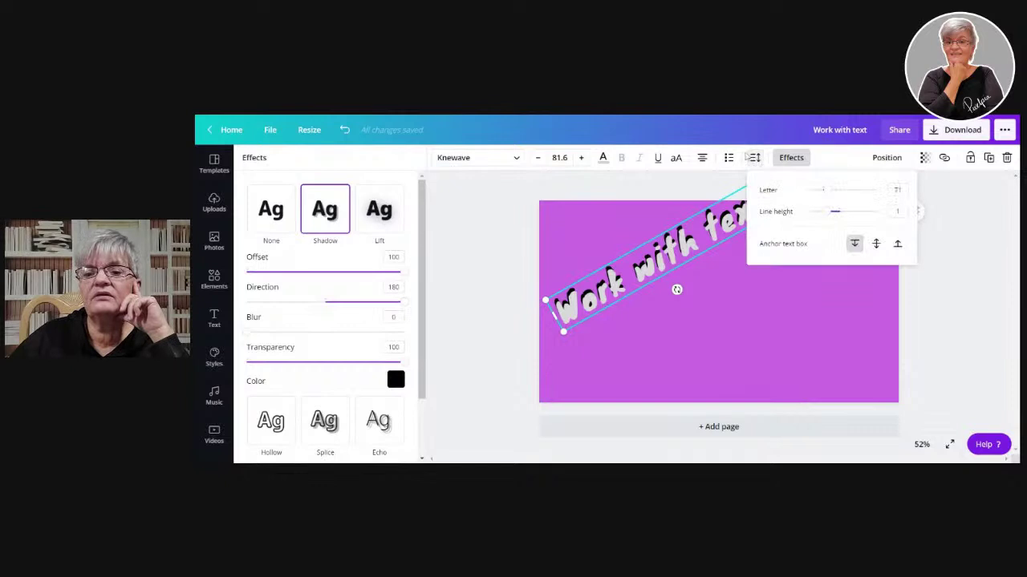
drag(828, 196, 861, 200)
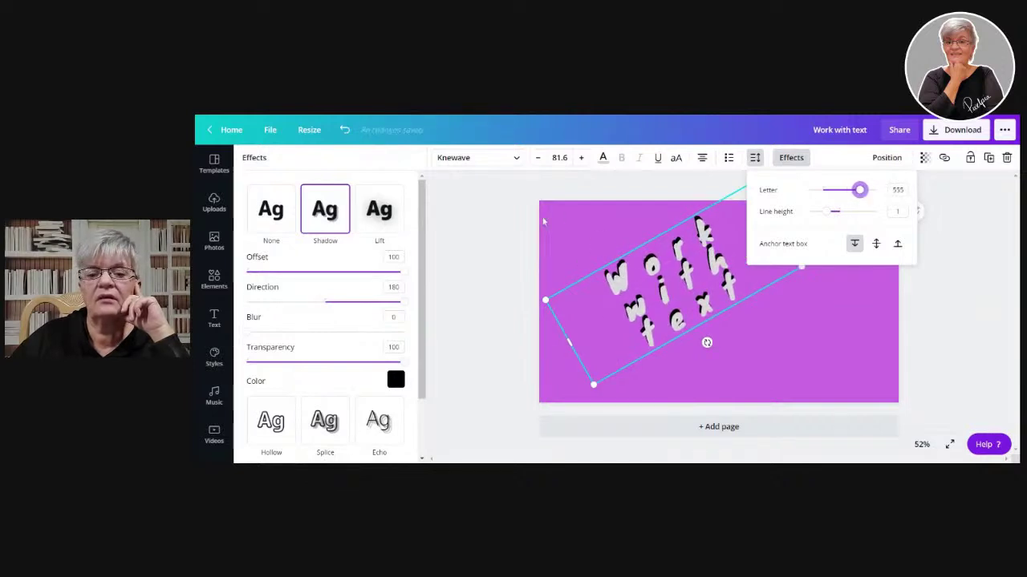
click(543, 222)
click(583, 245)
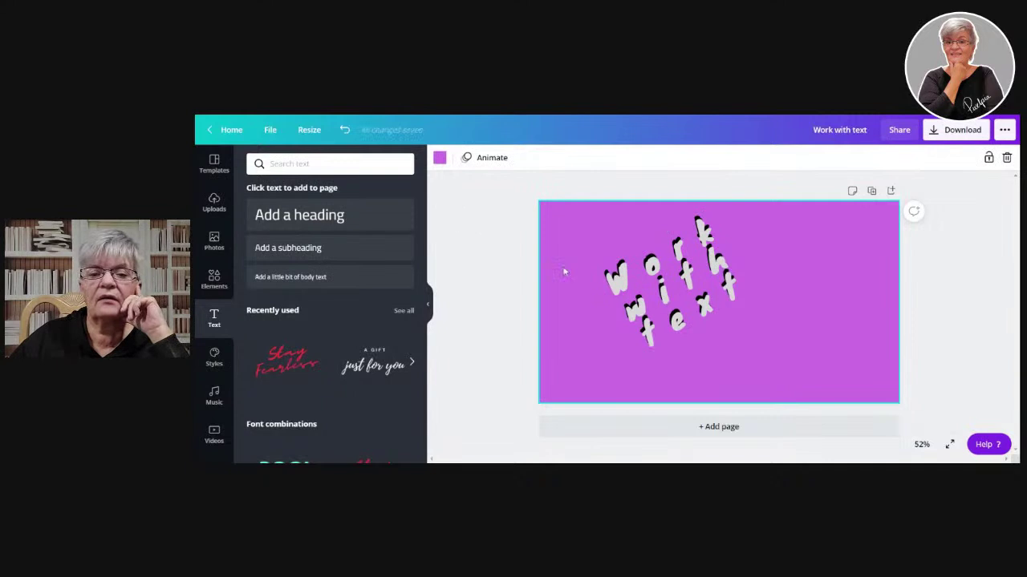
click(613, 277)
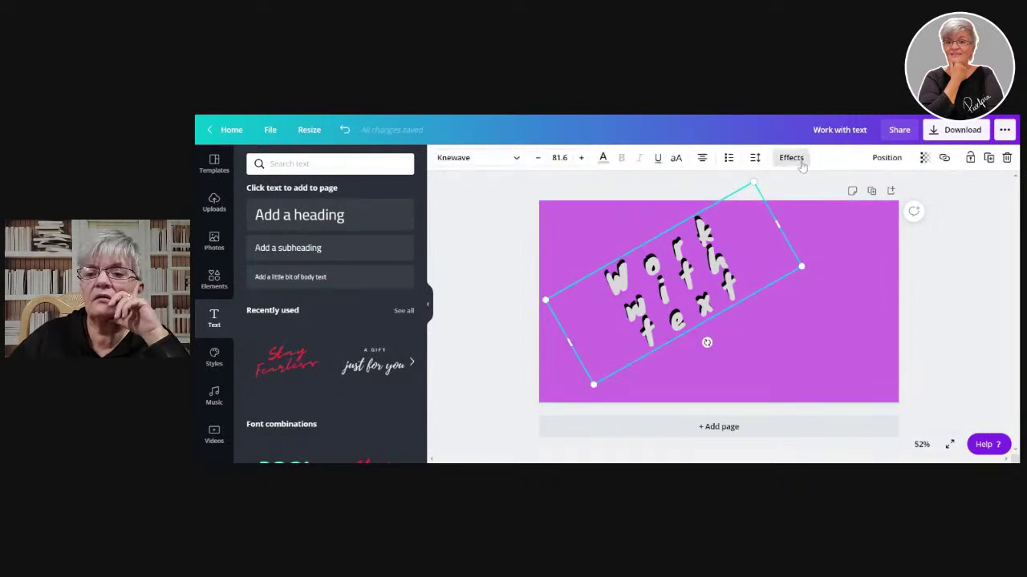
click(800, 160)
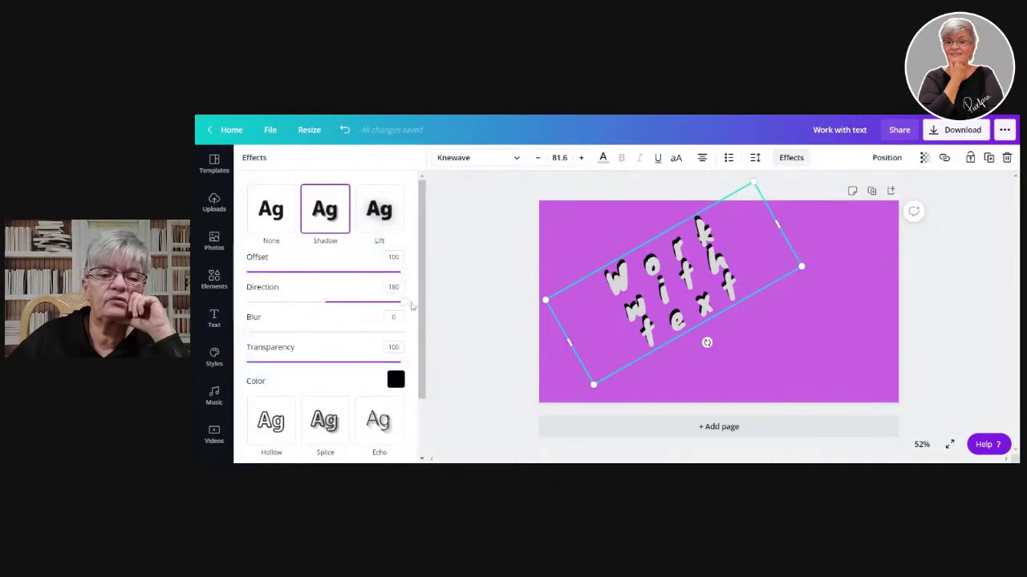
- Enlarge the text to size 107 and give the shadow blur 89 at direction 104
drag(402, 302, 272, 330)
drag(594, 385, 542, 446)
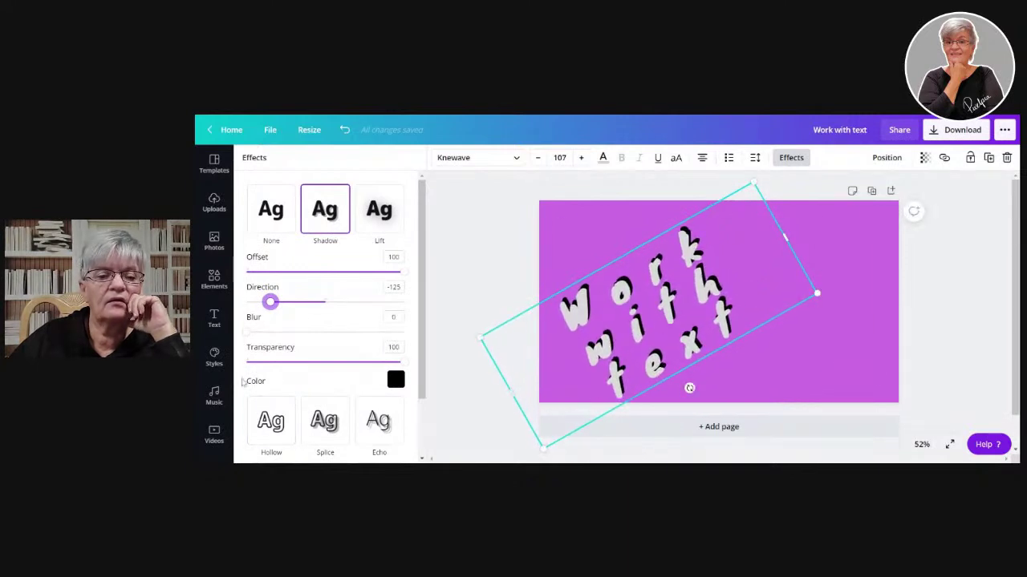
drag(273, 310, 380, 302)
click(327, 301)
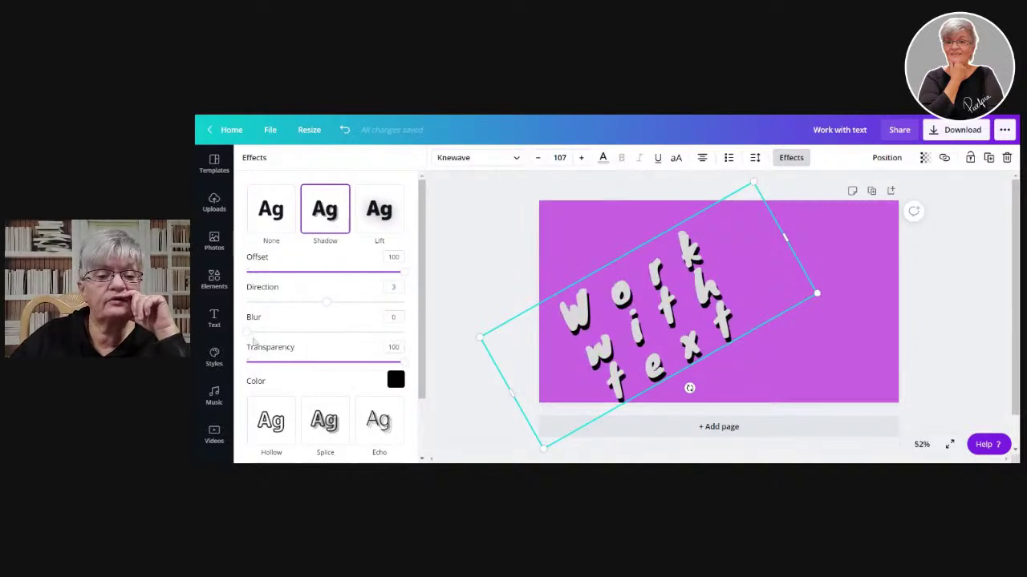
drag(248, 331, 388, 351)
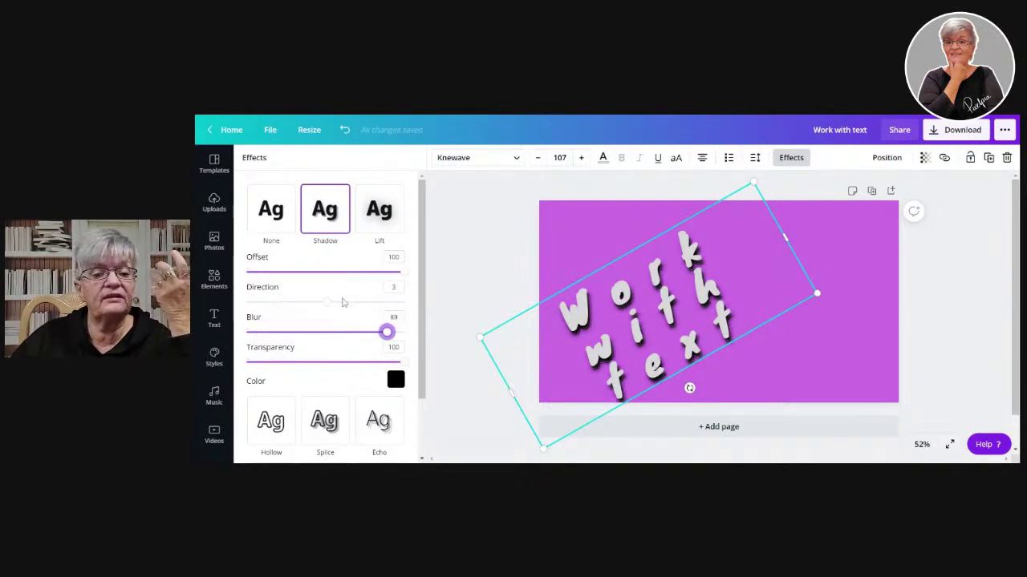
drag(324, 306, 372, 305)
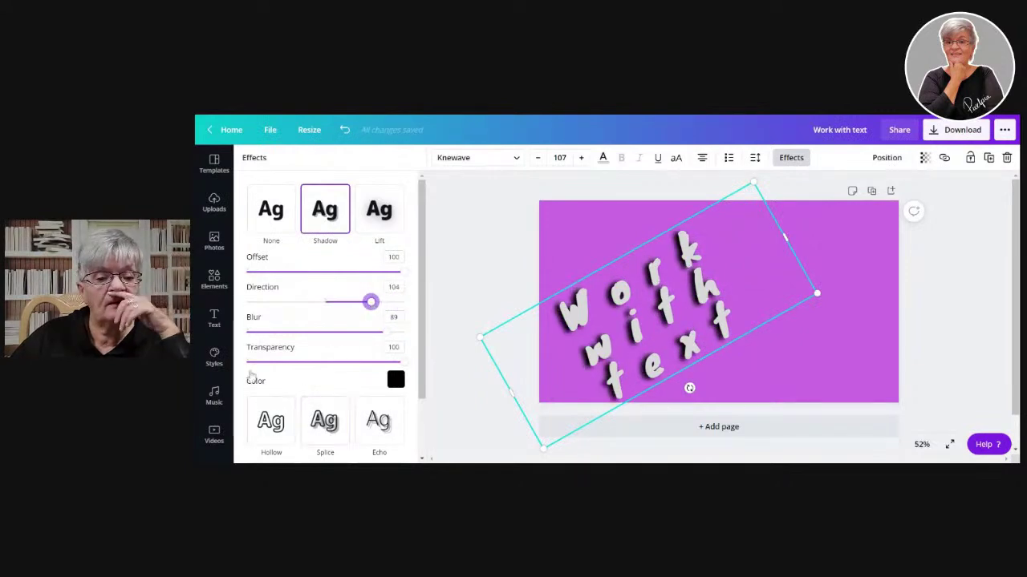
scroll(336, 380, down, 2)
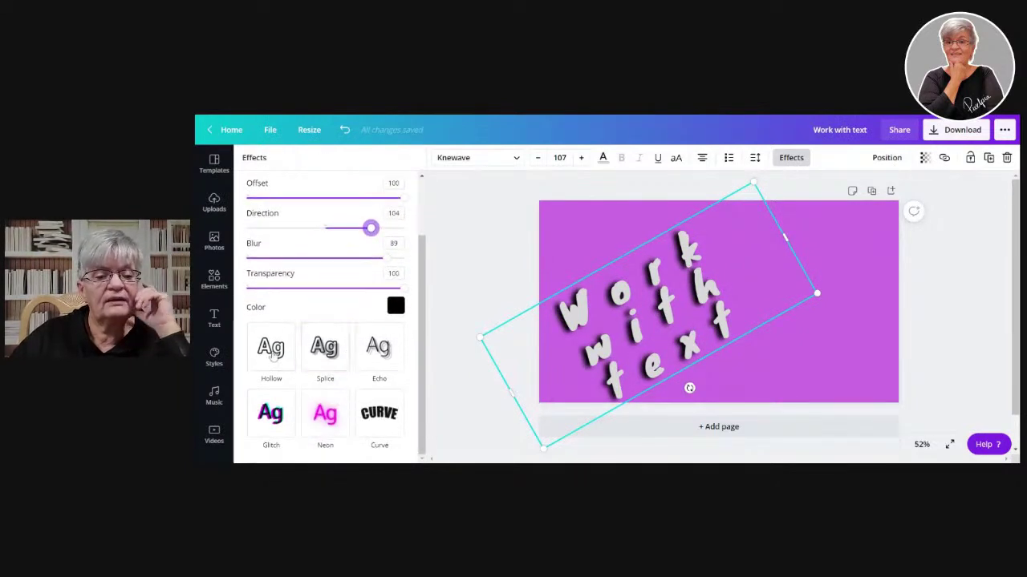
scroll(321, 296, up, 1)
scroll(321, 296, up, 1)
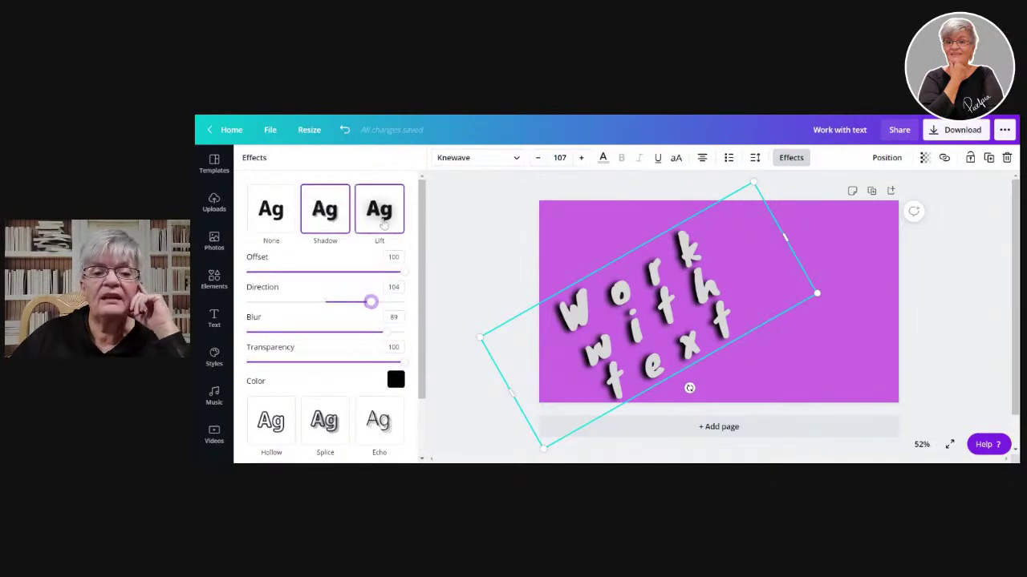
- Try the Lift effect at intensity 100, then the Hollow effect
click(384, 223)
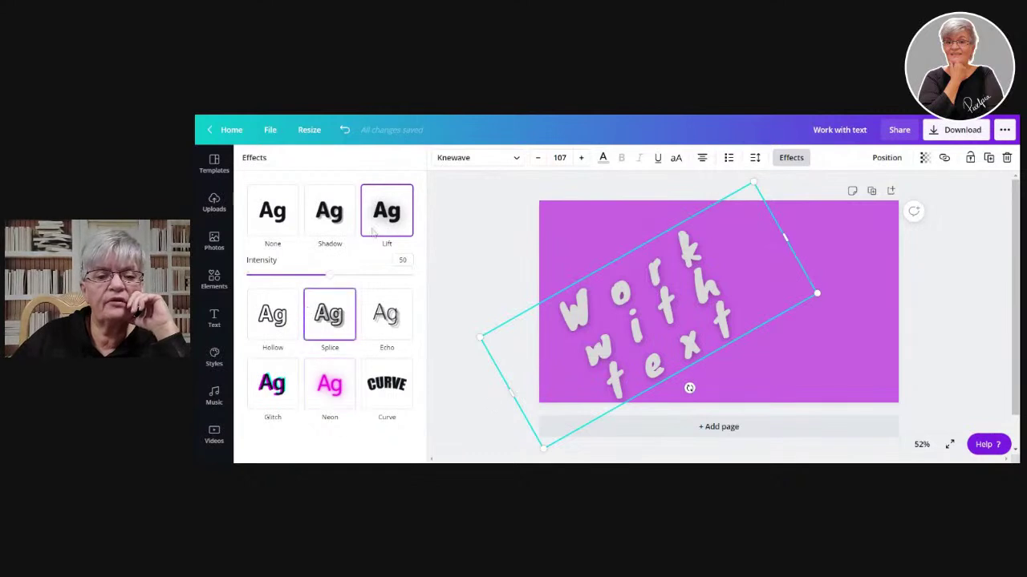
drag(329, 276, 469, 274)
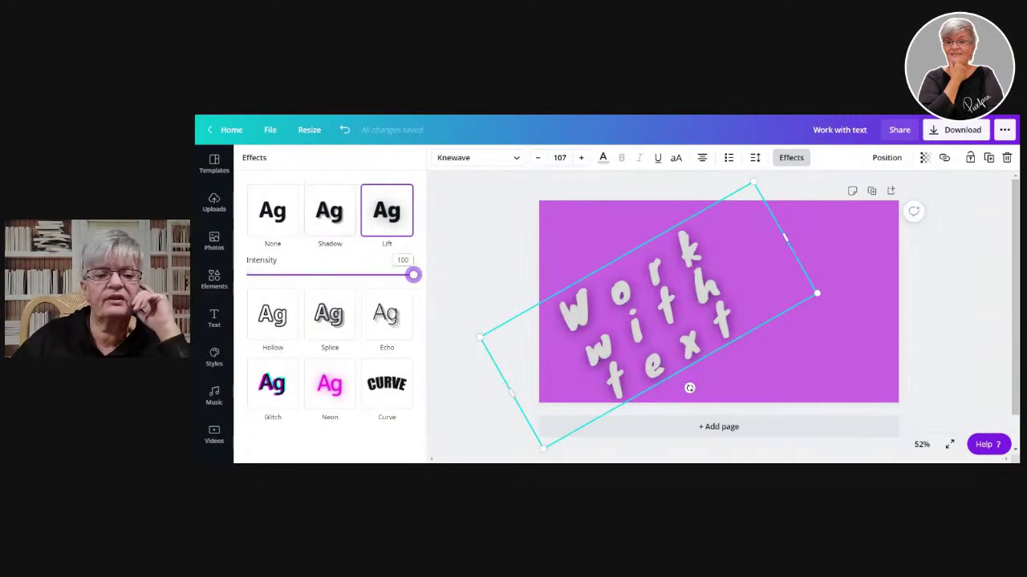
click(281, 311)
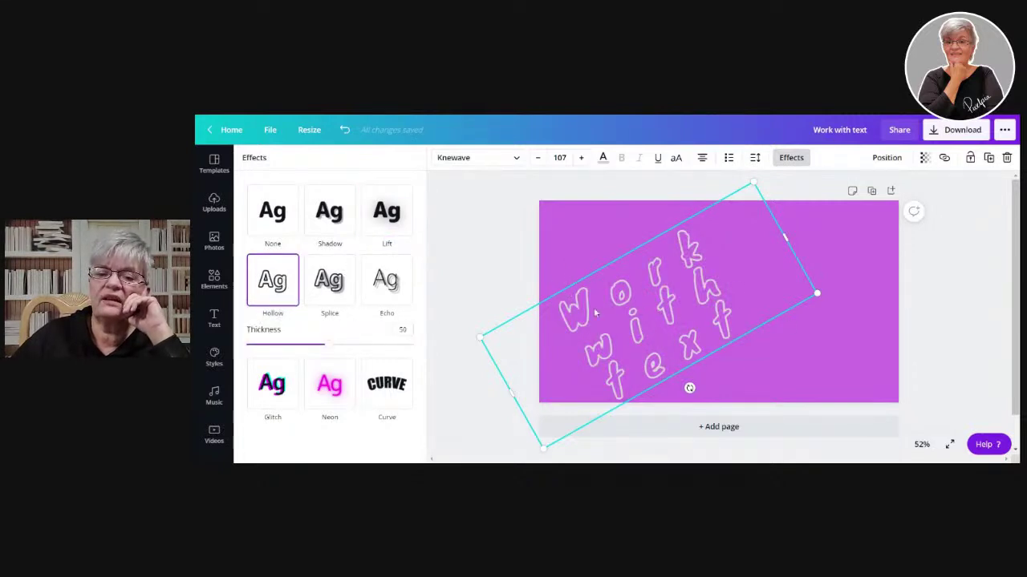
- Apply the Splice effect to the heading and make it red
click(332, 280)
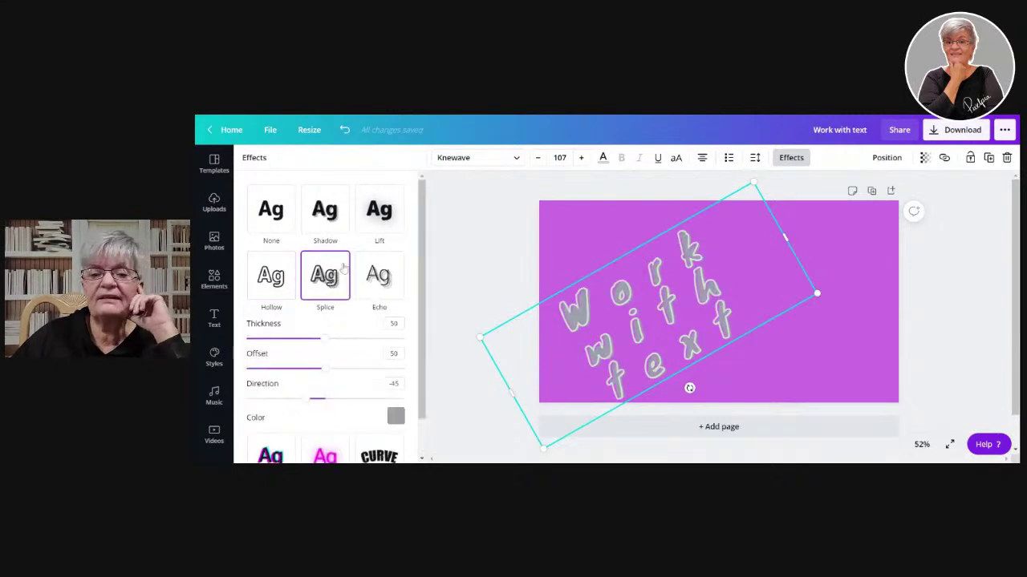
scroll(341, 333, down, 1)
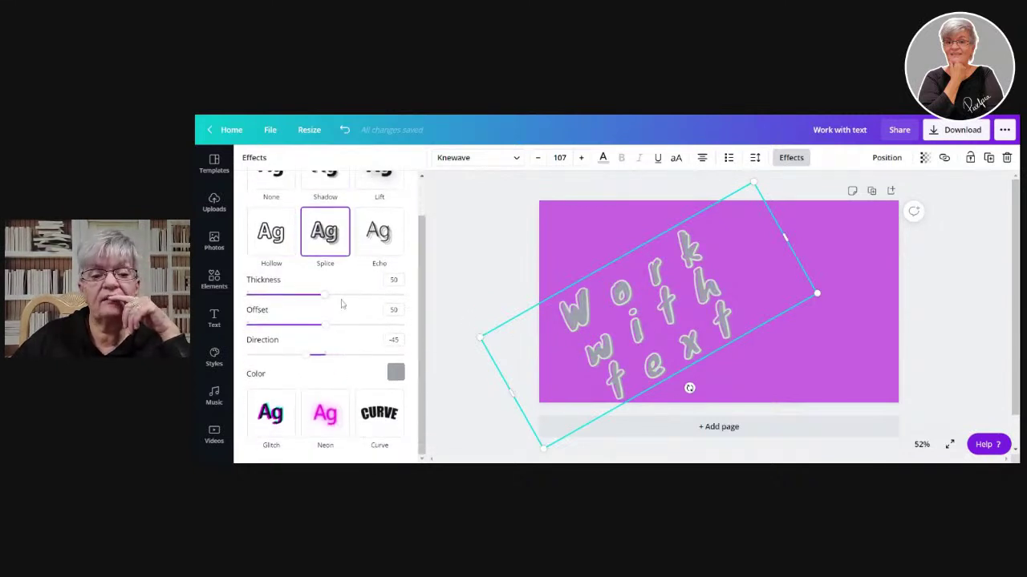
click(394, 373)
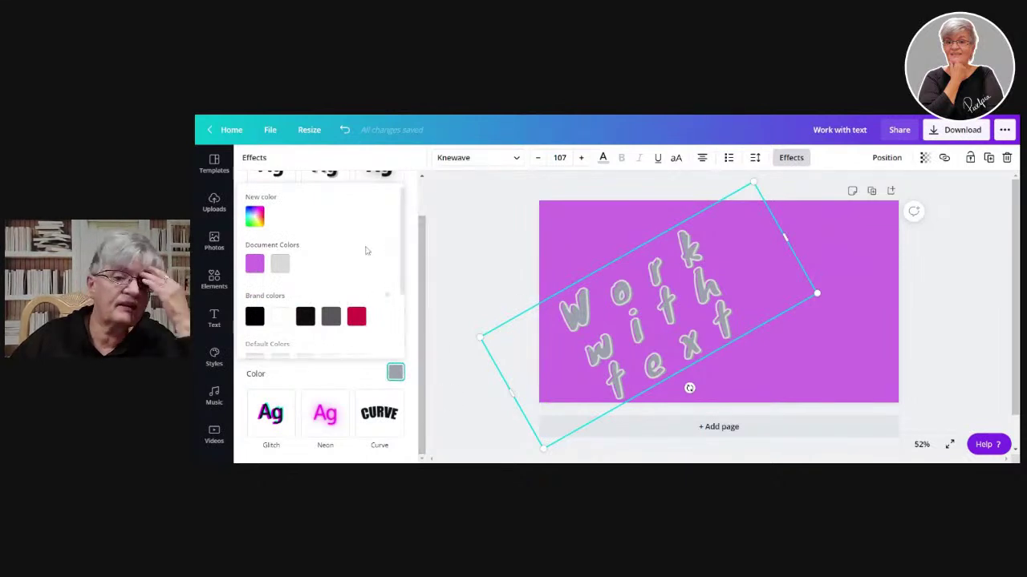
click(356, 316)
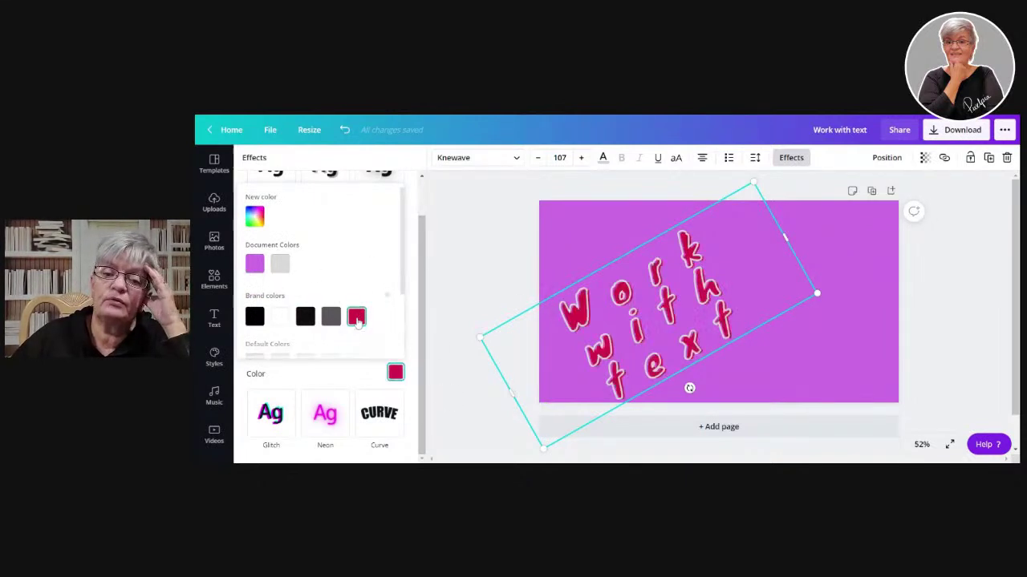
click(363, 384)
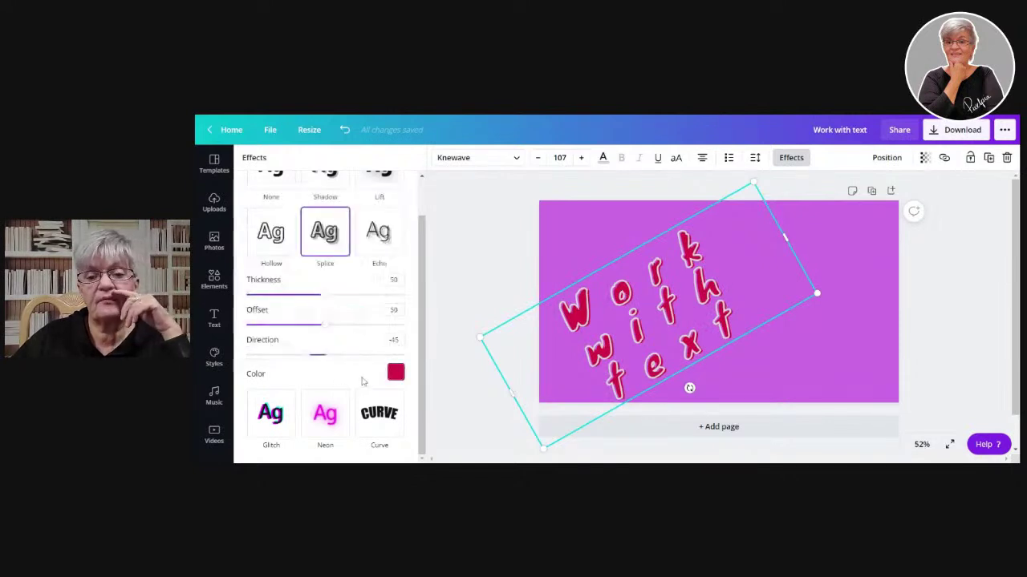
- Adjust Splice thickness, offset 100 and direction, then switch to the Echo effect
drag(325, 296, 235, 340)
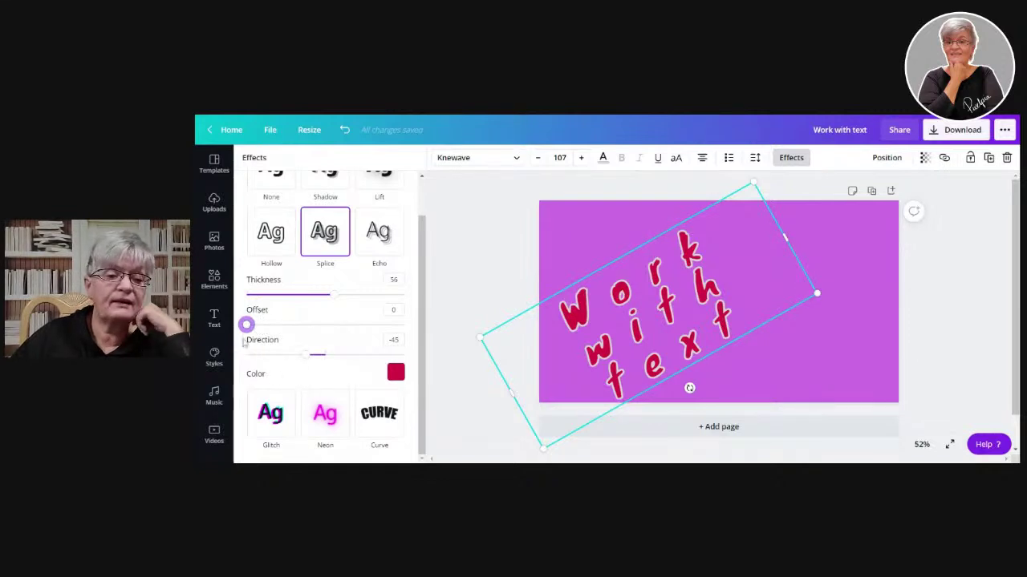
drag(248, 326, 455, 328)
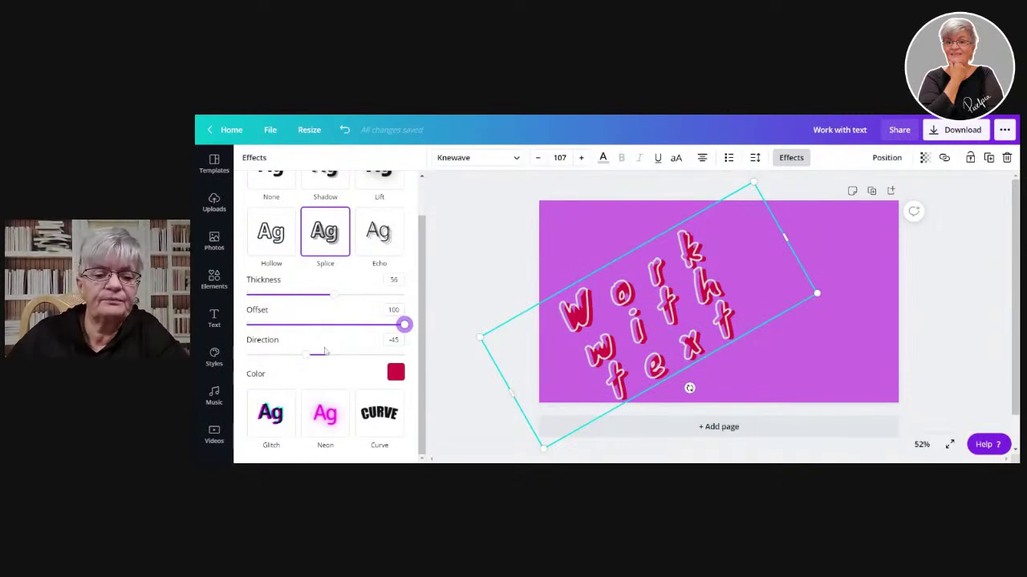
drag(309, 363, 241, 365)
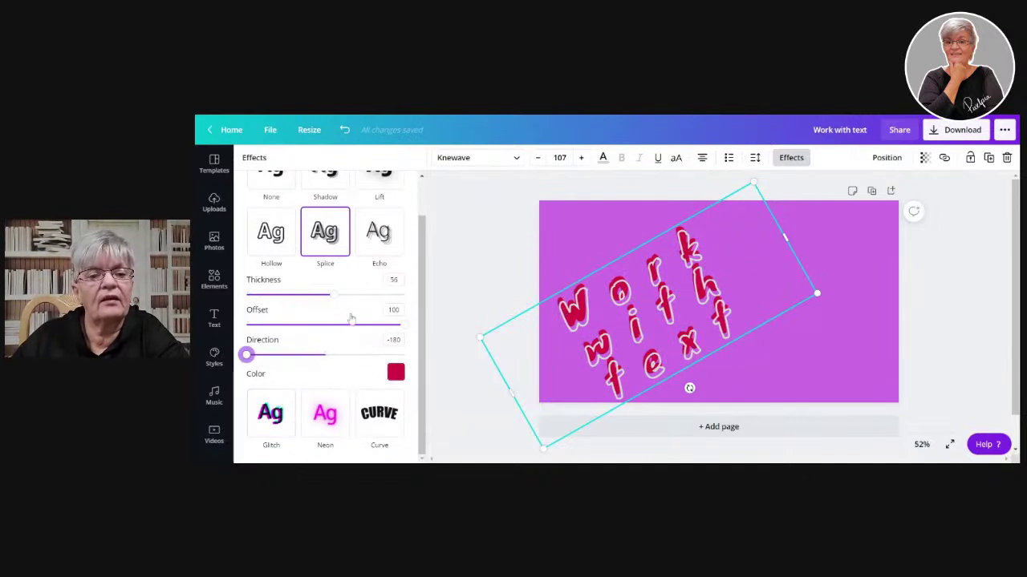
click(379, 239)
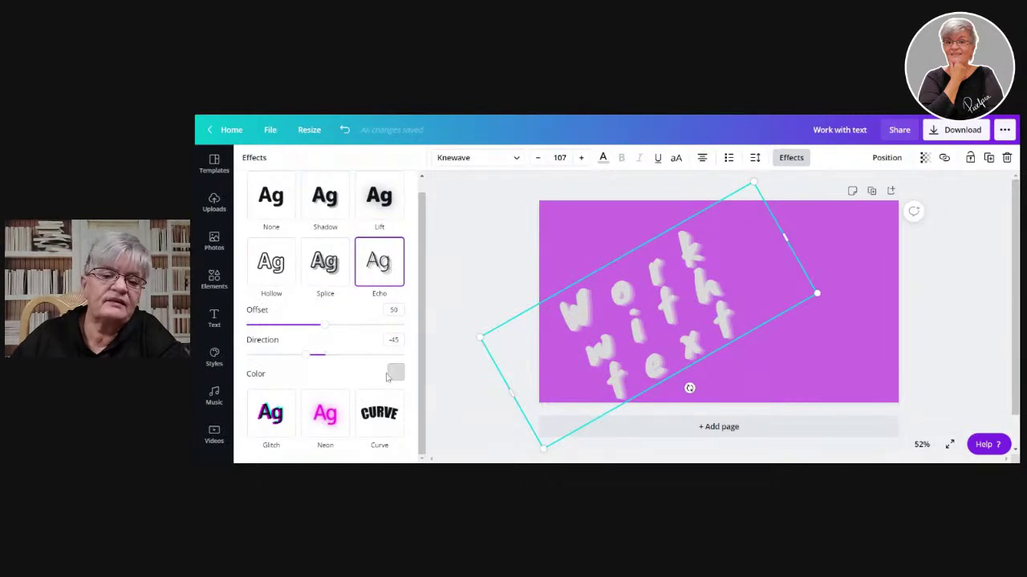
- Make the echo black, with direction -116 and offset 100
click(391, 372)
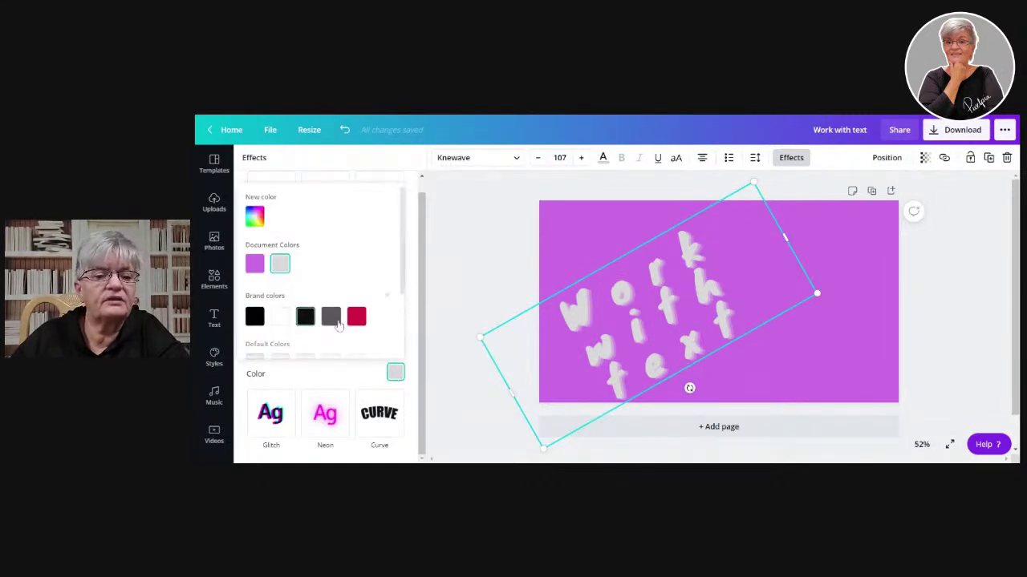
click(255, 316)
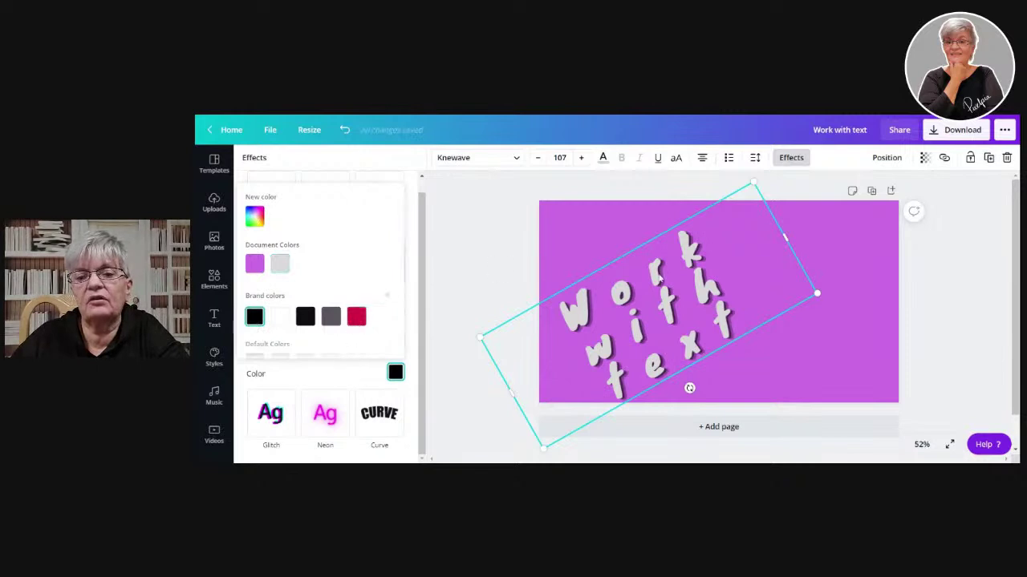
click(658, 279)
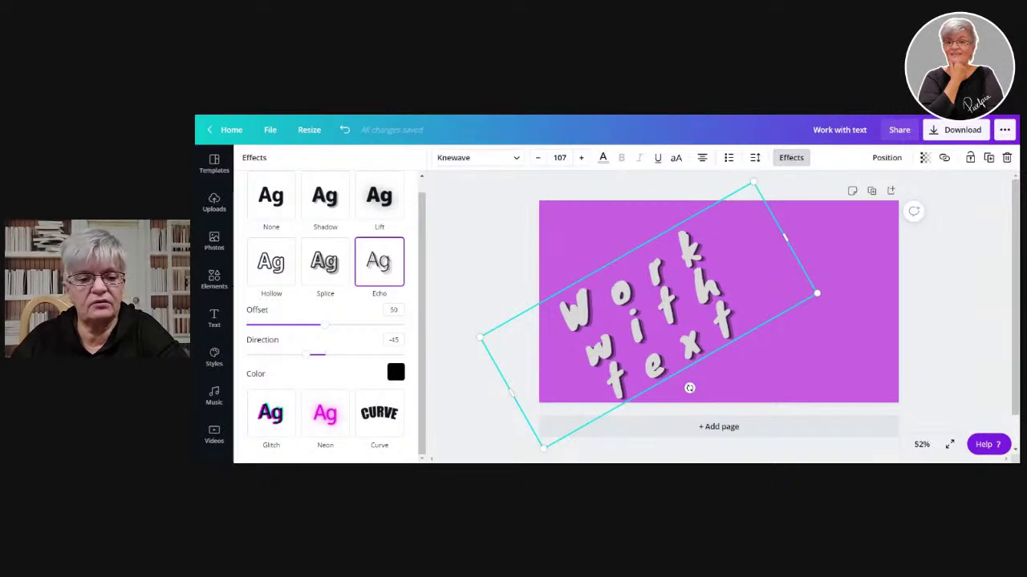
drag(315, 360, 276, 374)
drag(326, 332, 427, 337)
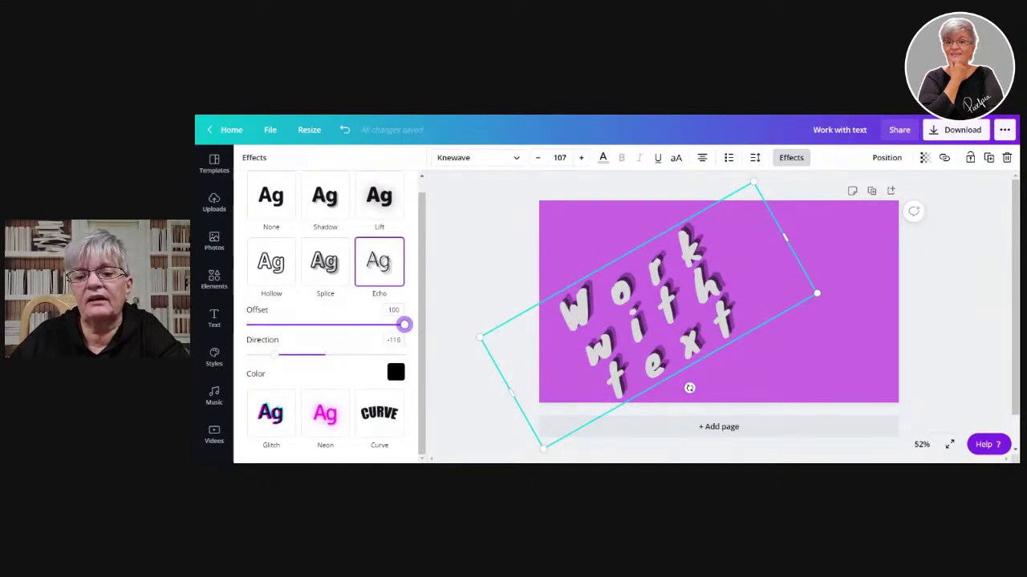
- Try red and dark grey for the echo colour, then settle on yellow
click(394, 374)
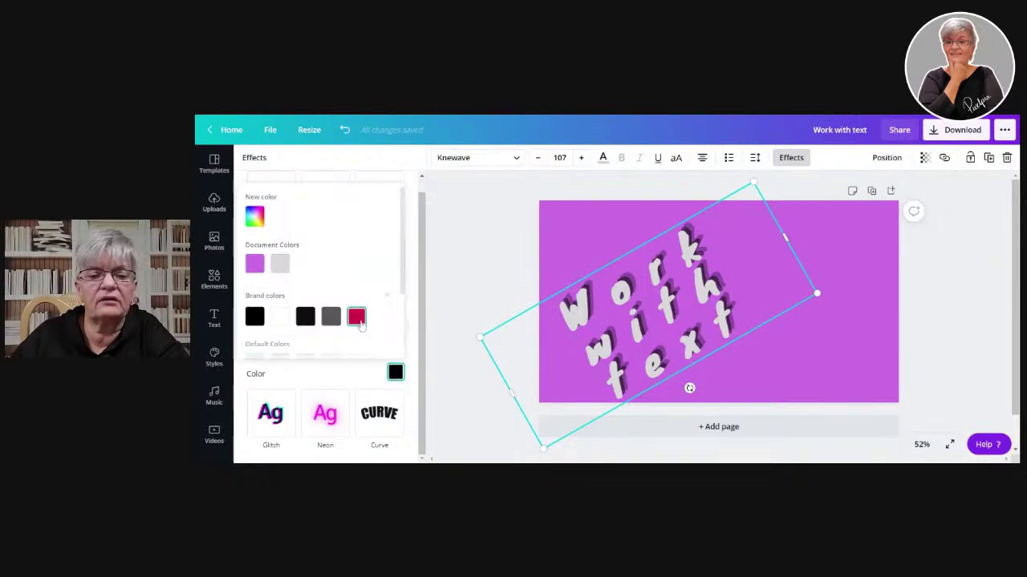
click(361, 320)
click(331, 316)
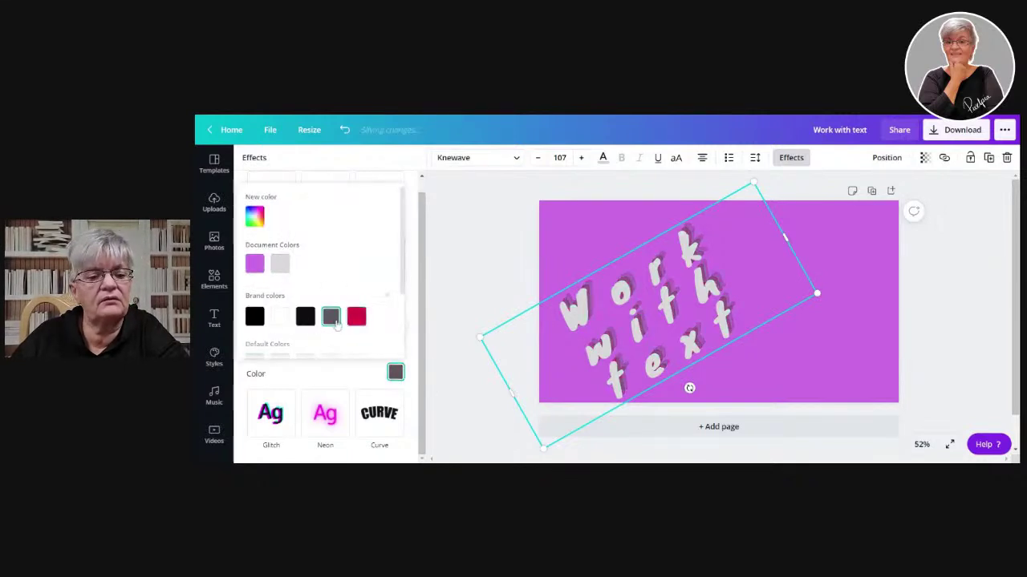
scroll(283, 316, down, 2)
click(328, 338)
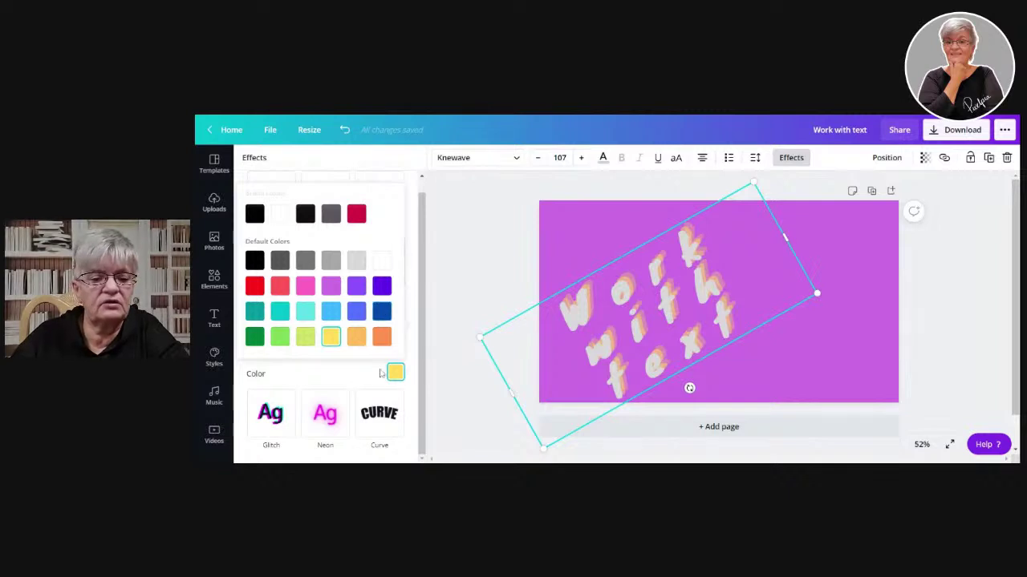
click(330, 369)
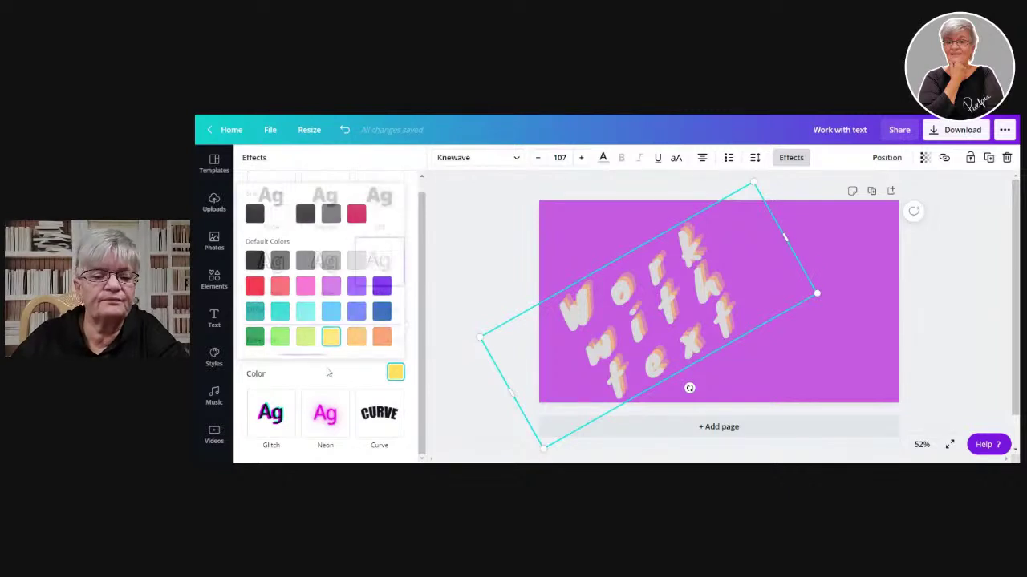
- Apply Glitch with the cyan-red pair, offset 100 and direction -84, then try Neon
click(259, 411)
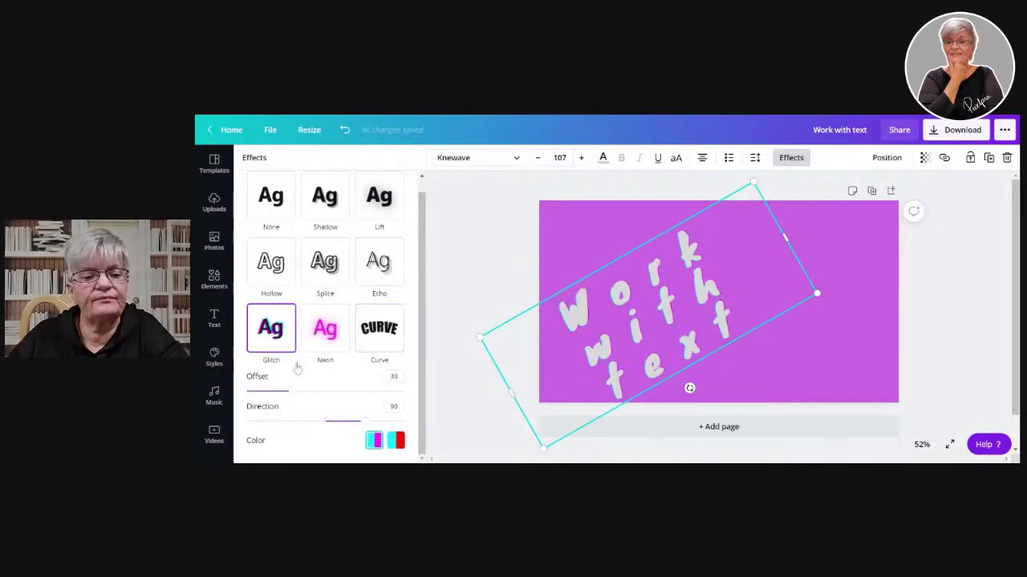
drag(291, 391, 403, 391)
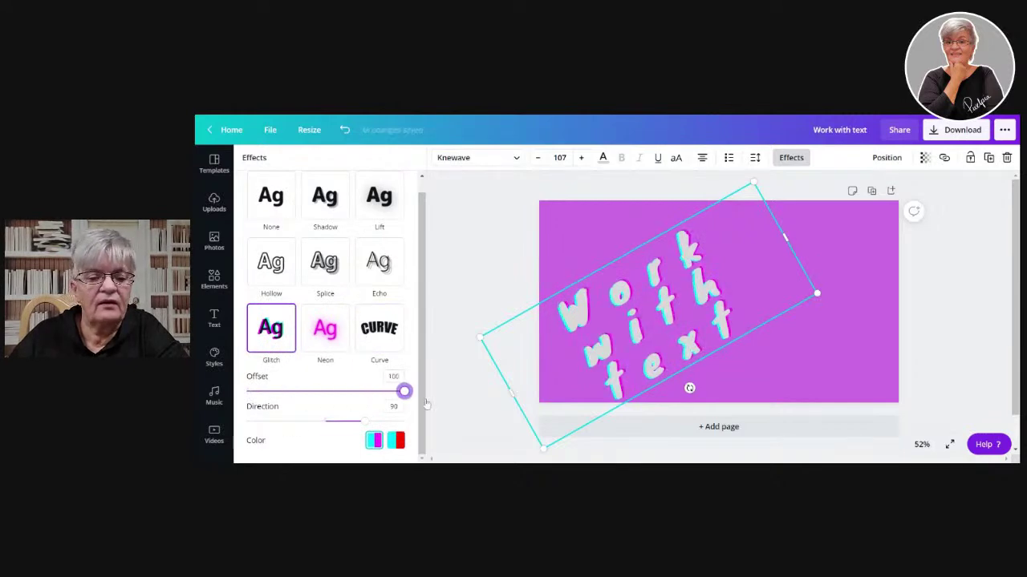
click(395, 440)
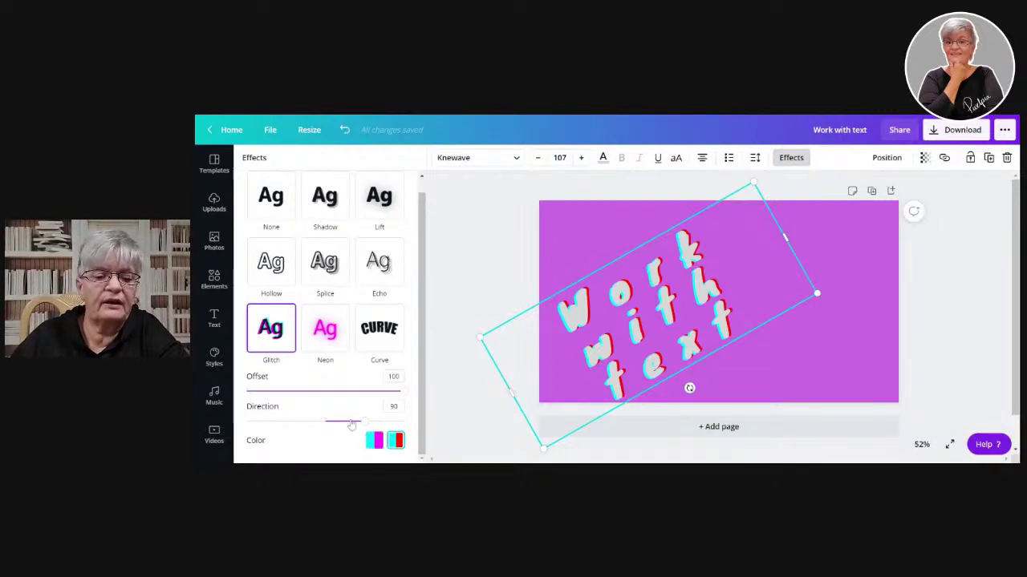
drag(365, 422, 290, 443)
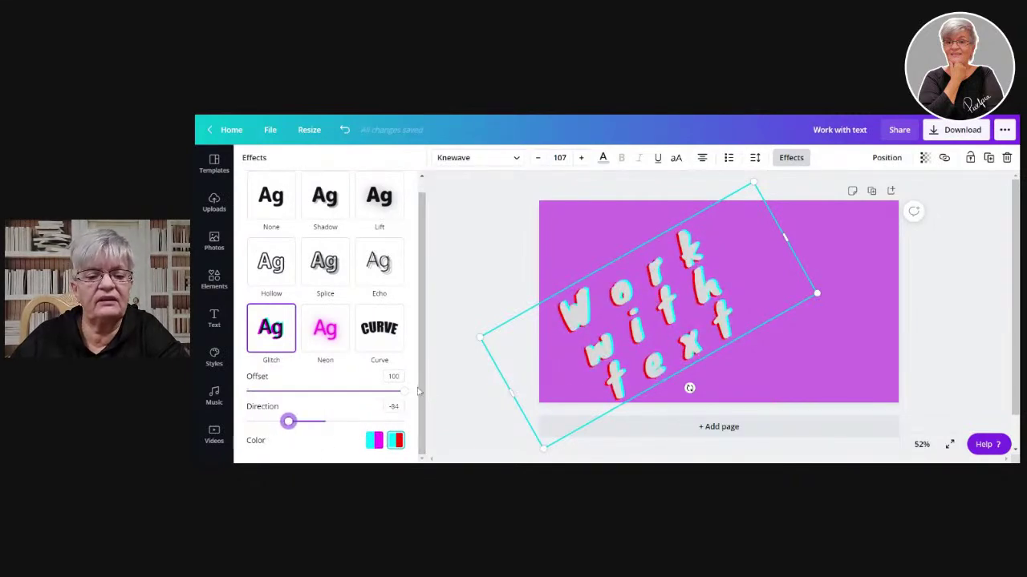
mouse_move(406, 395)
mouse_down()
mouse_move(246, 391)
mouse_move(404, 390)
mouse_up()
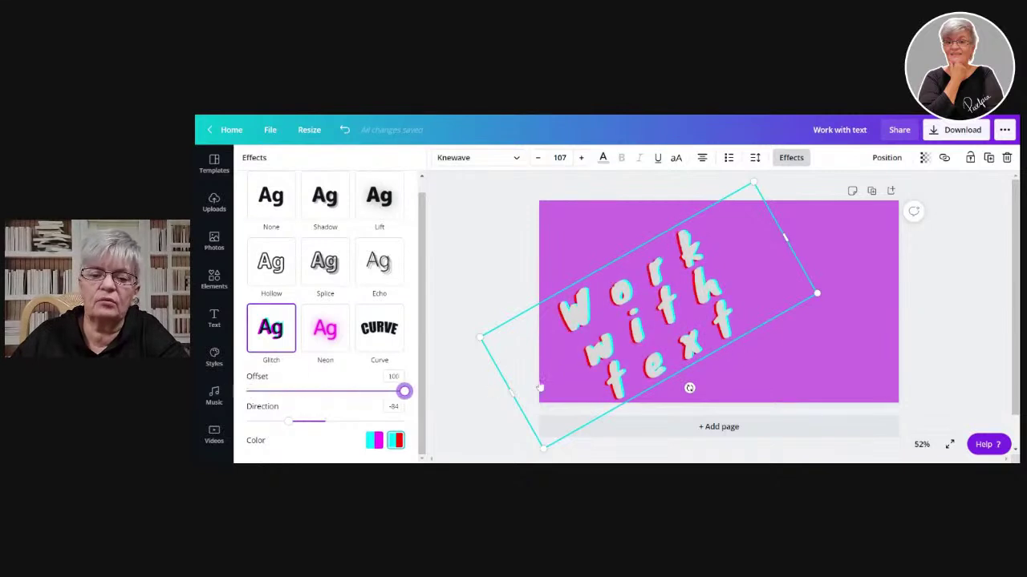
click(324, 327)
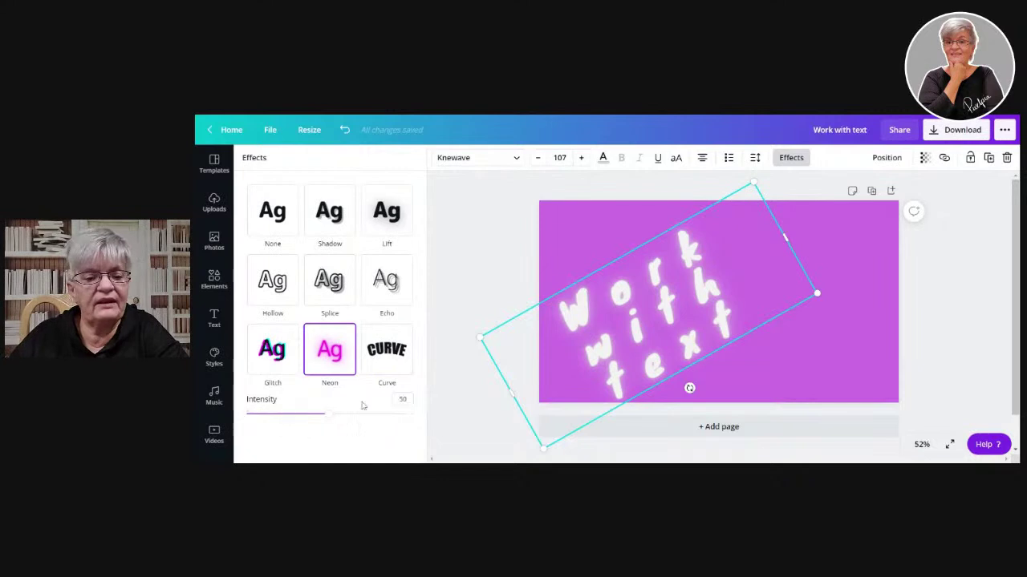
- Strengthen the Neon glow on the heading and recolour the text red
drag(329, 417, 369, 412)
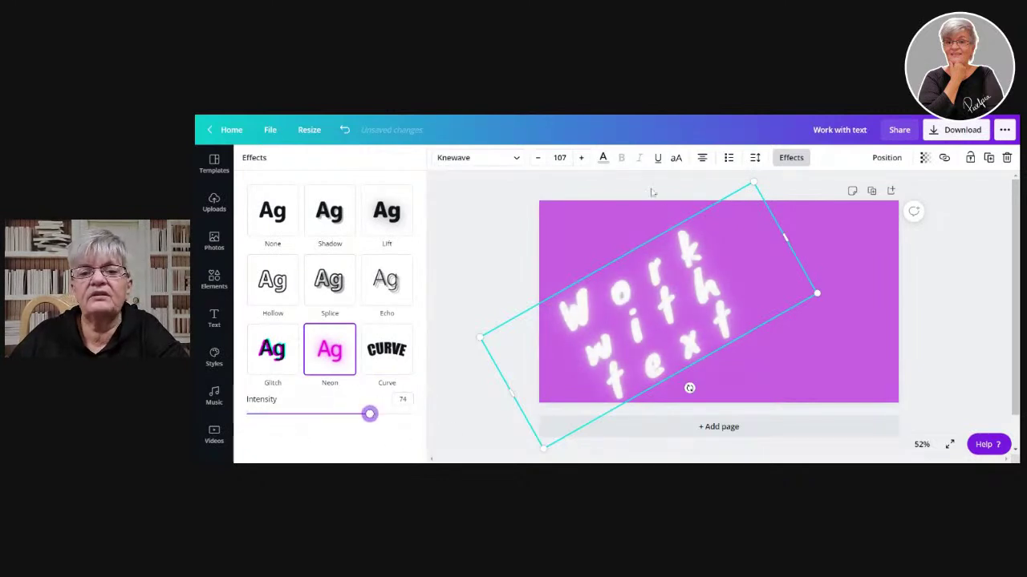
click(603, 157)
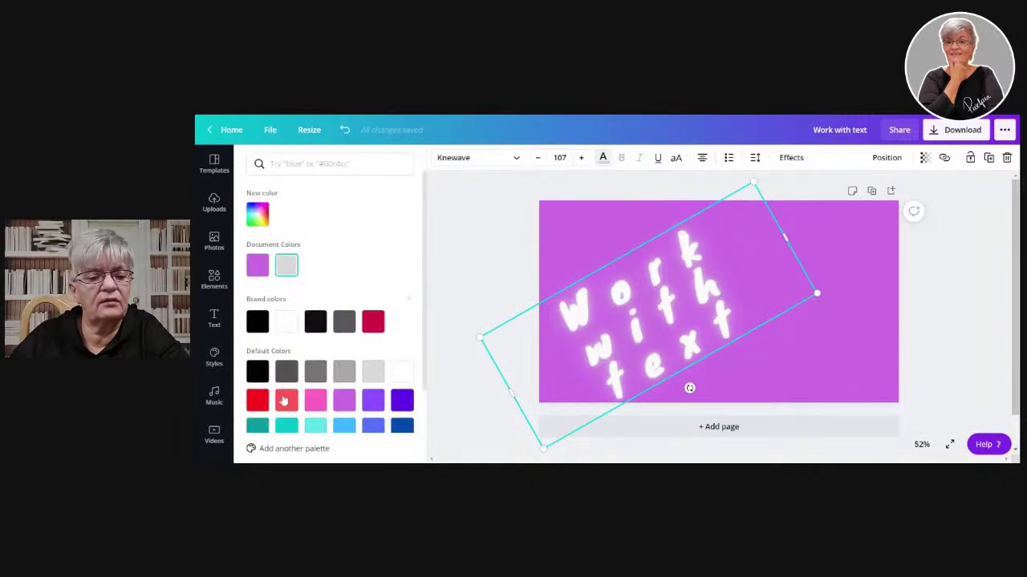
scroll(208, 283, down, 3)
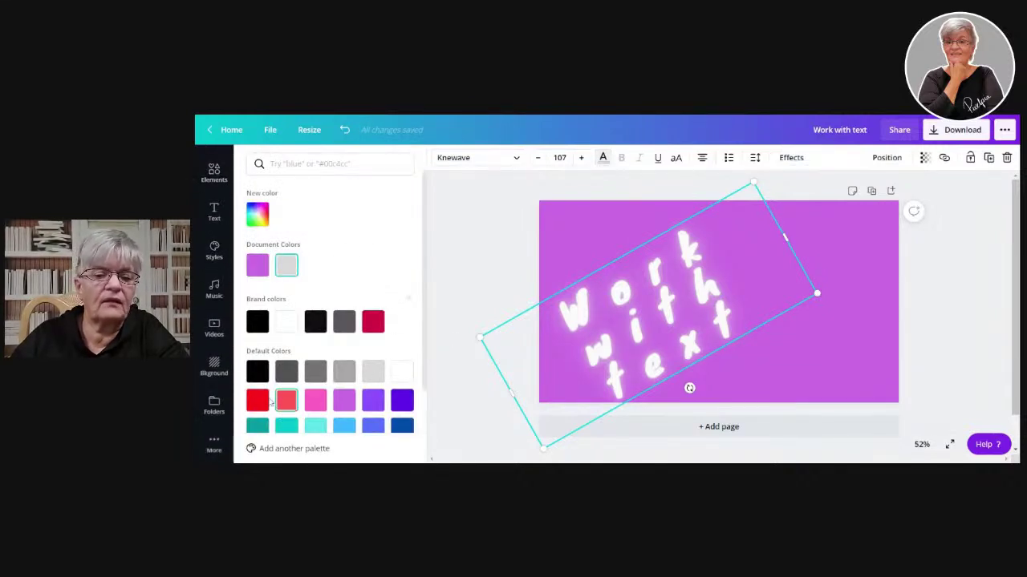
click(259, 401)
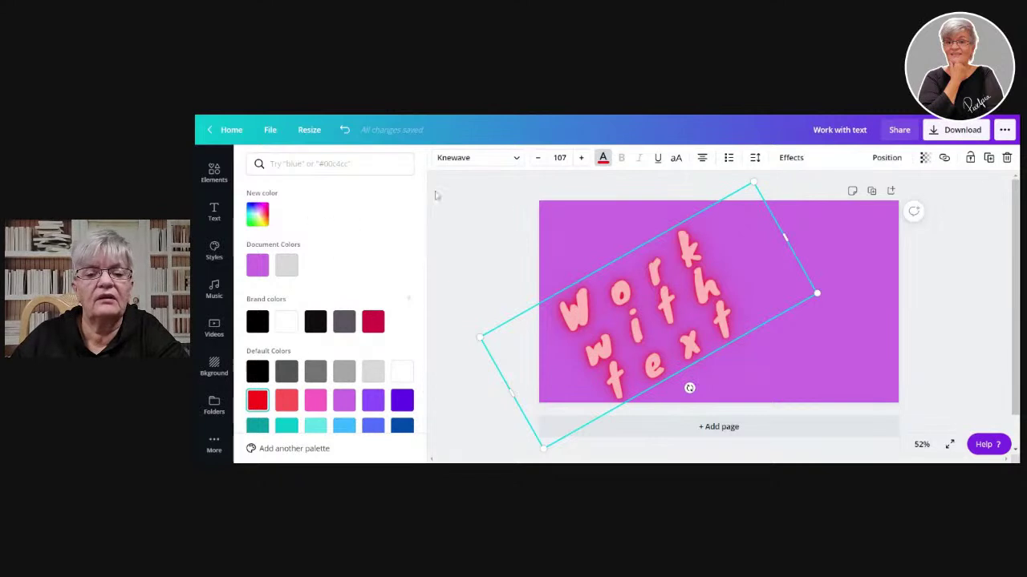
- Settle the Neon glow intensity at 56 and bring up the video library
click(791, 157)
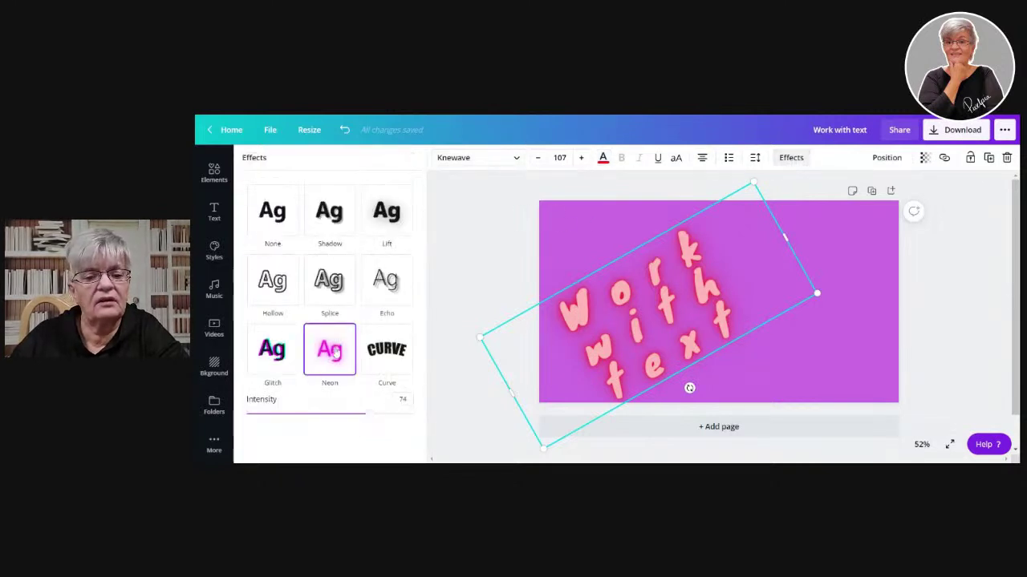
drag(361, 415, 431, 426)
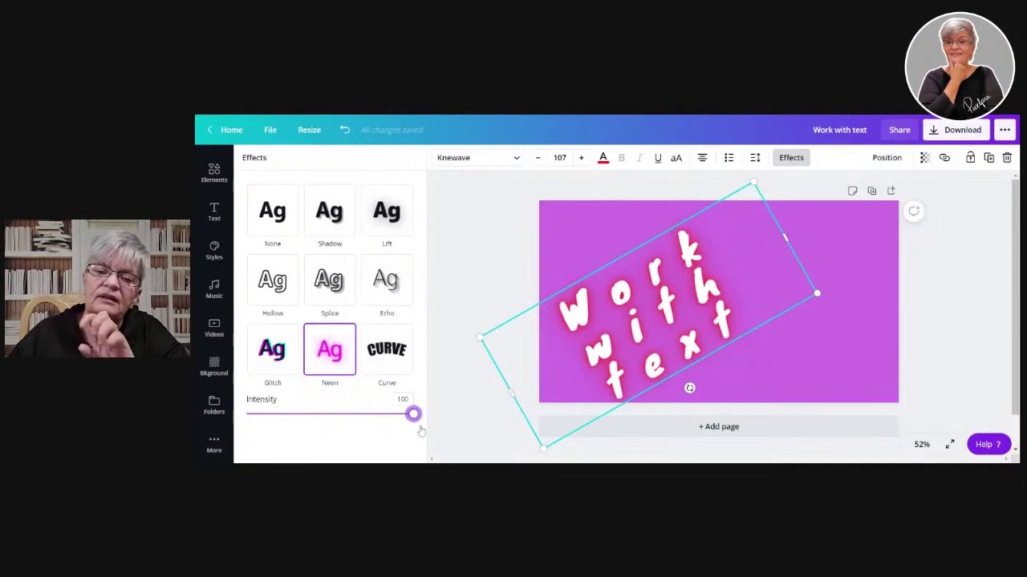
drag(417, 432, 347, 445)
drag(337, 445, 341, 445)
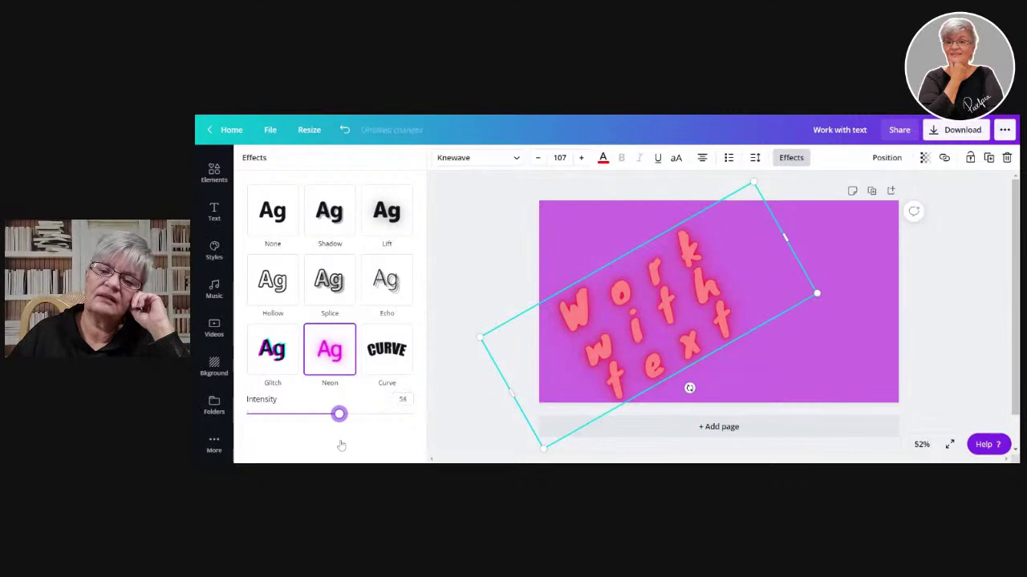
click(469, 240)
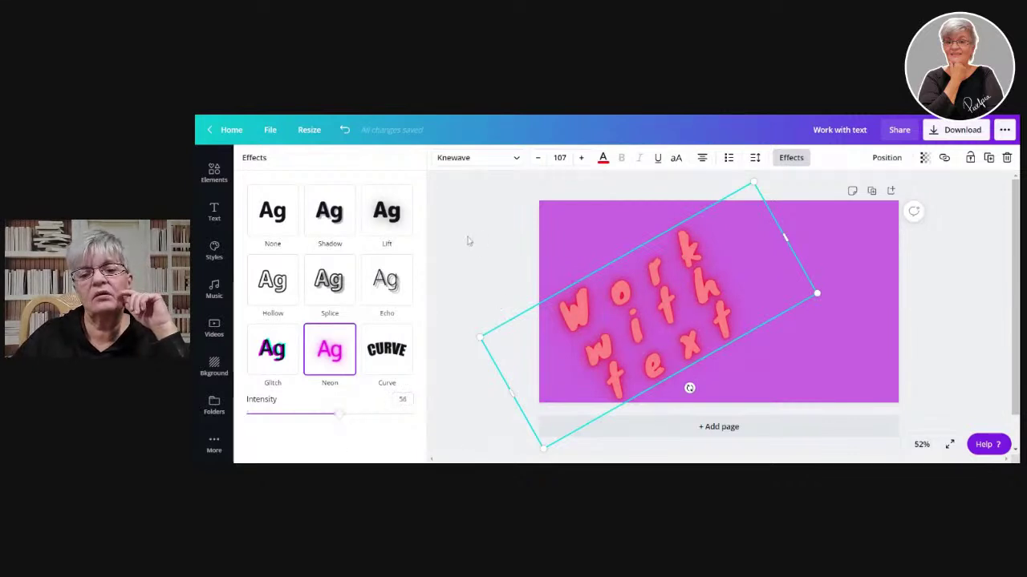
click(208, 348)
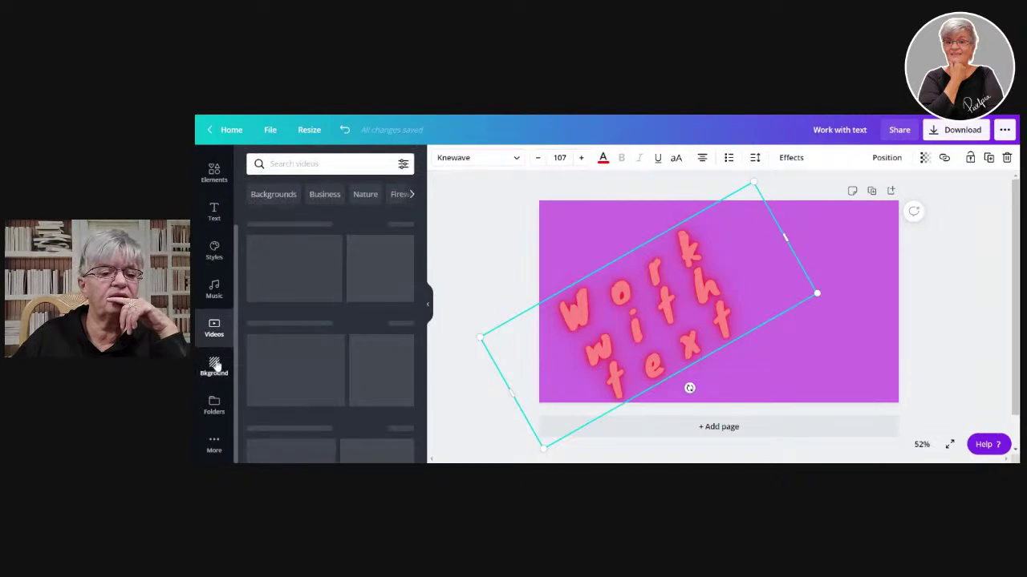
- Readjust the Neon glow intensity on the rotated text
click(215, 366)
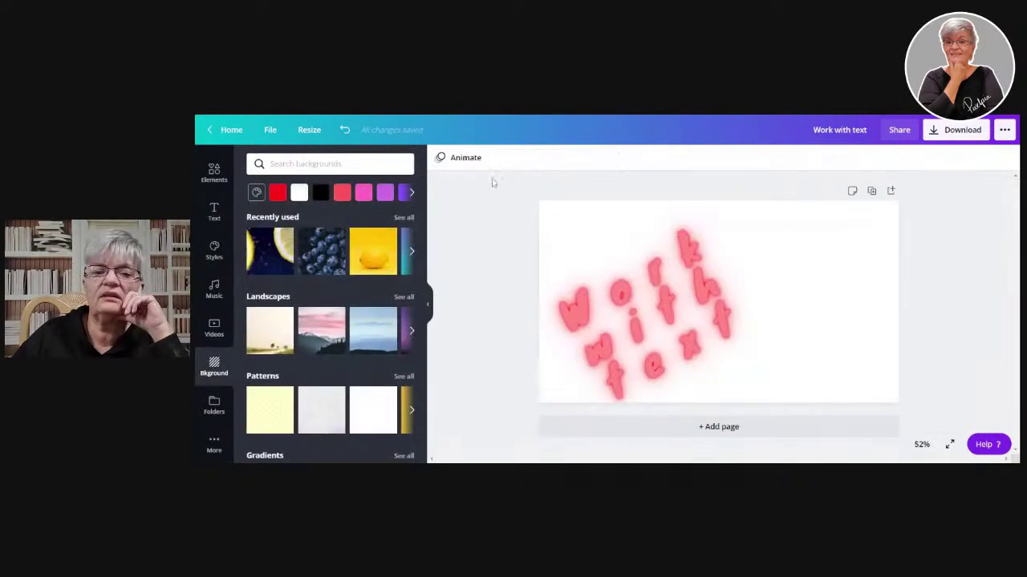
click(792, 158)
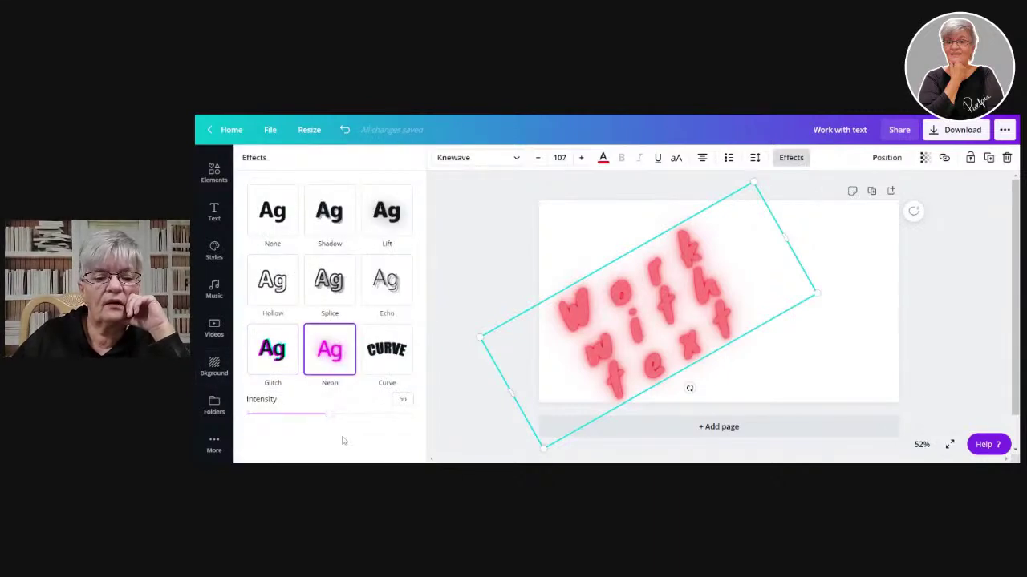
drag(331, 415, 375, 442)
click(497, 276)
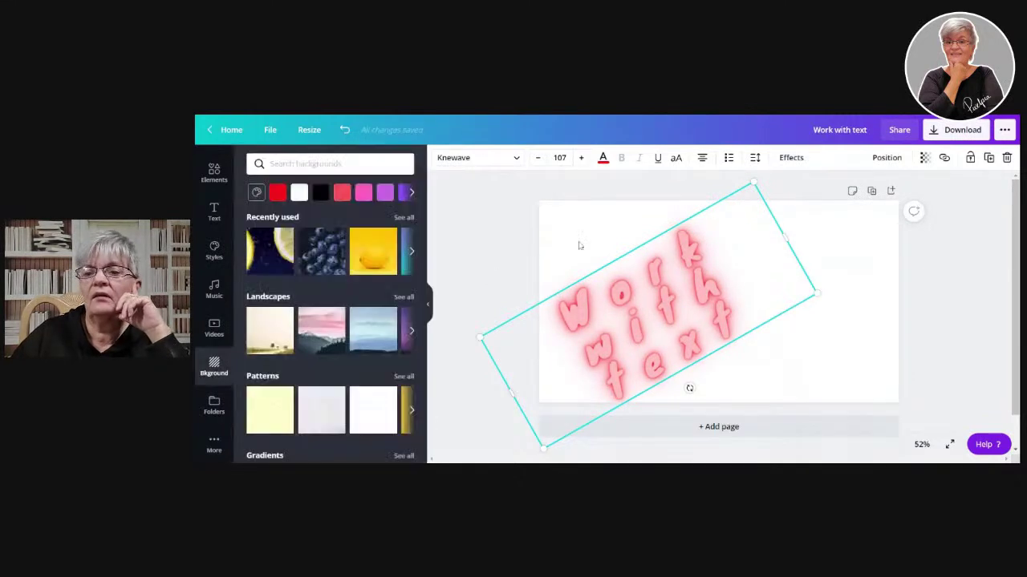
- Align the text to the page's vertical middle and horizontal centre
click(883, 159)
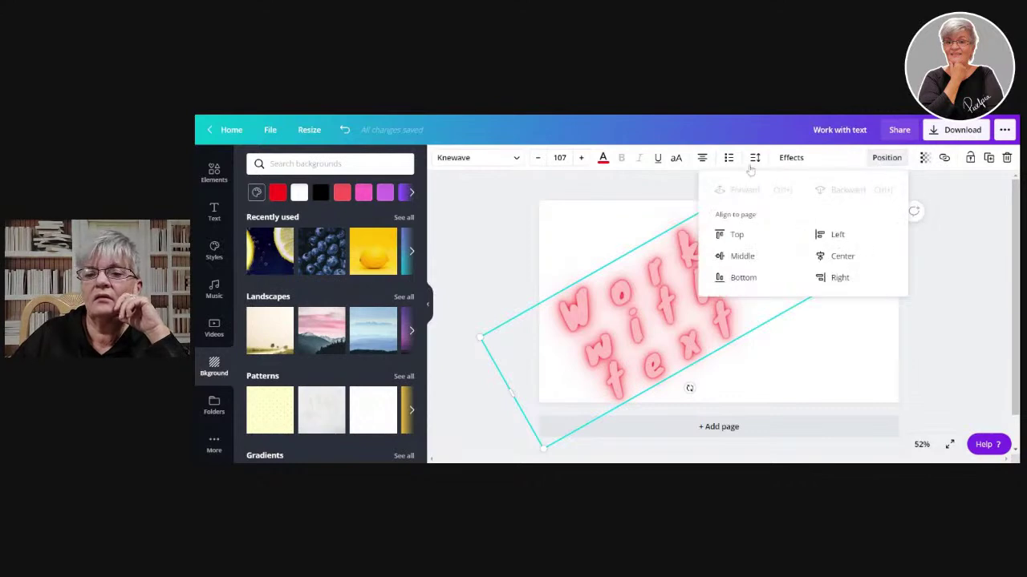
click(726, 257)
click(838, 256)
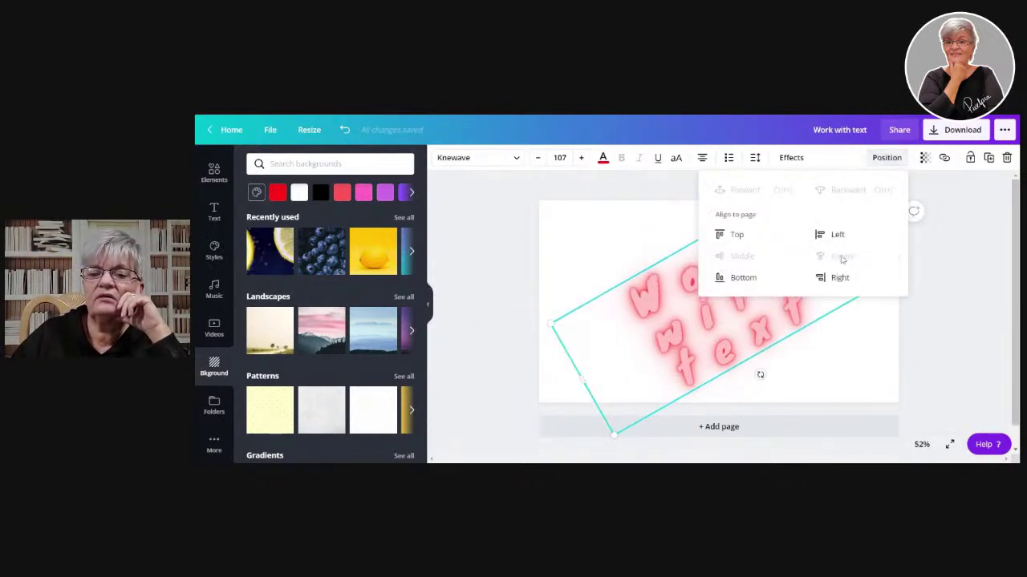
click(1003, 351)
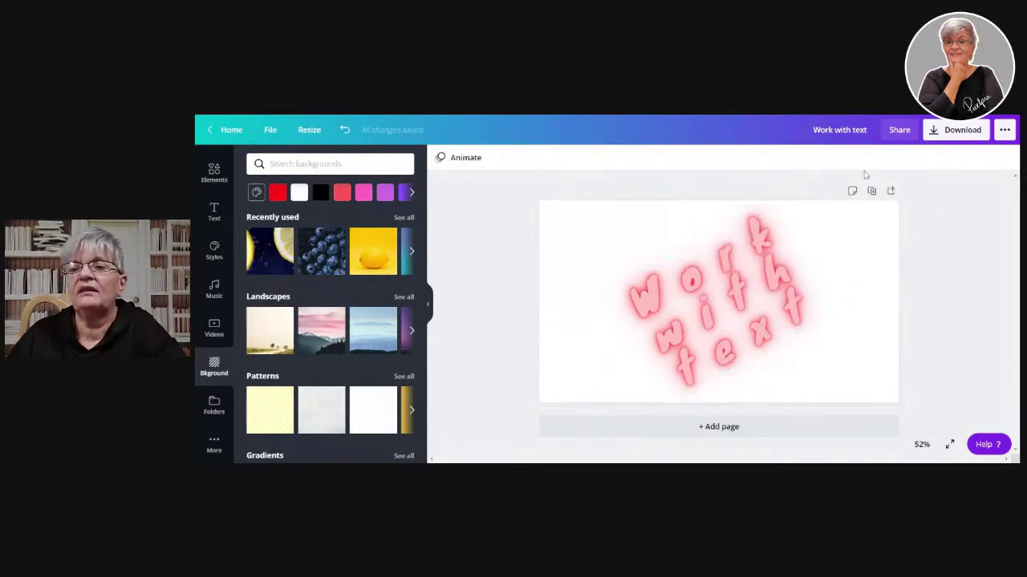
- Try the text's position, transparency and link options on the rotated text box
click(726, 316)
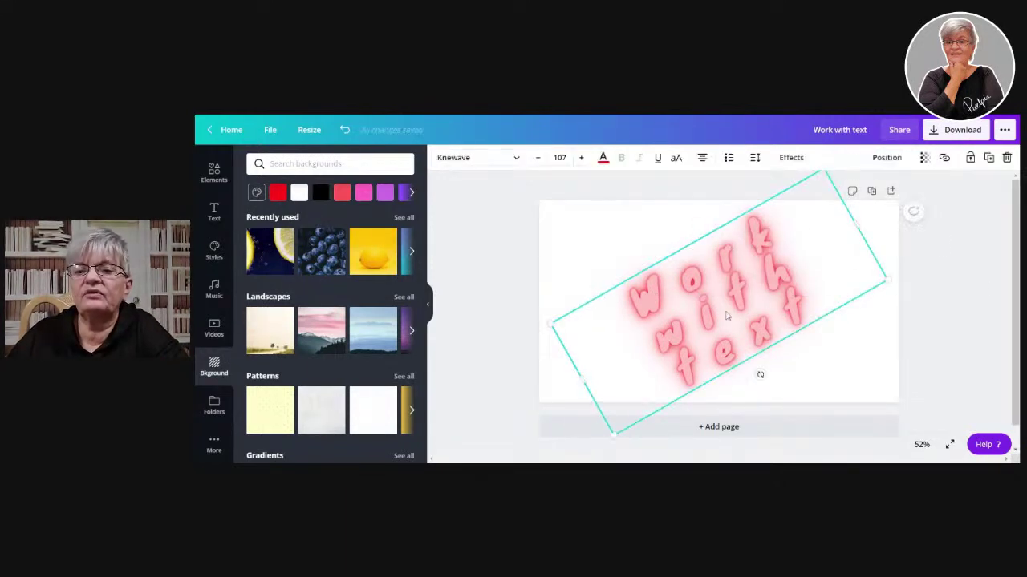
click(889, 158)
click(889, 158)
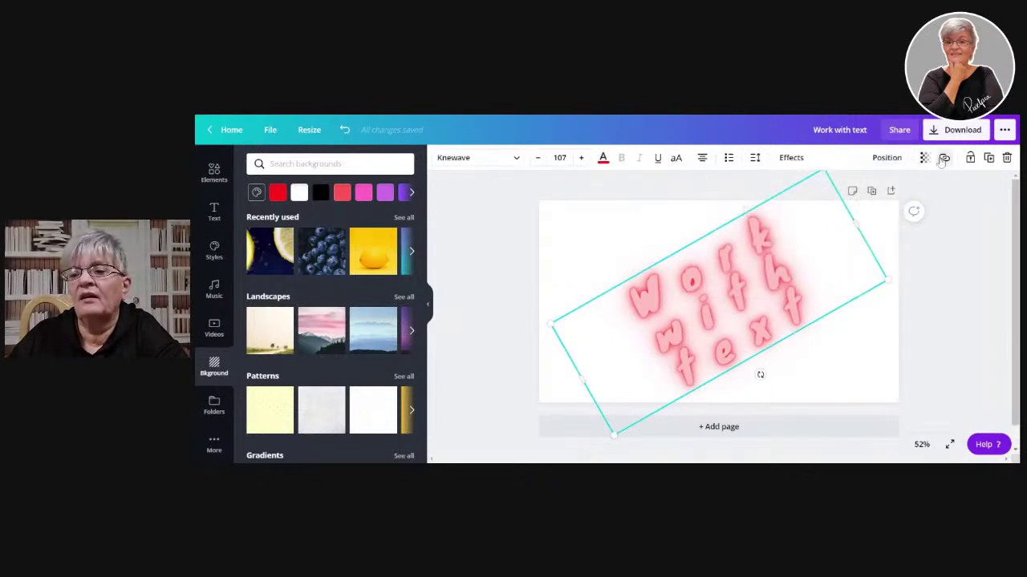
click(924, 158)
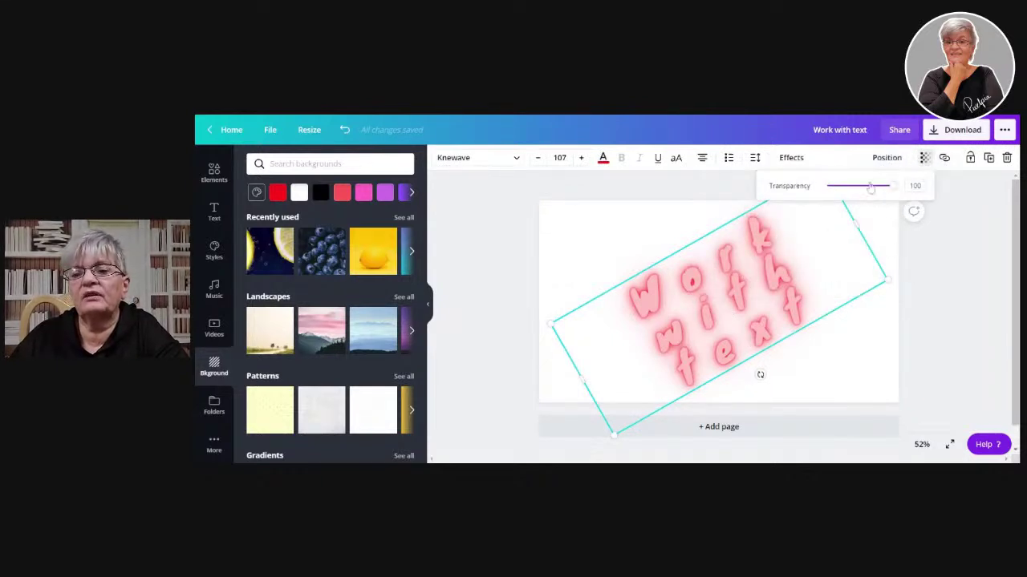
drag(890, 186, 901, 205)
click(968, 251)
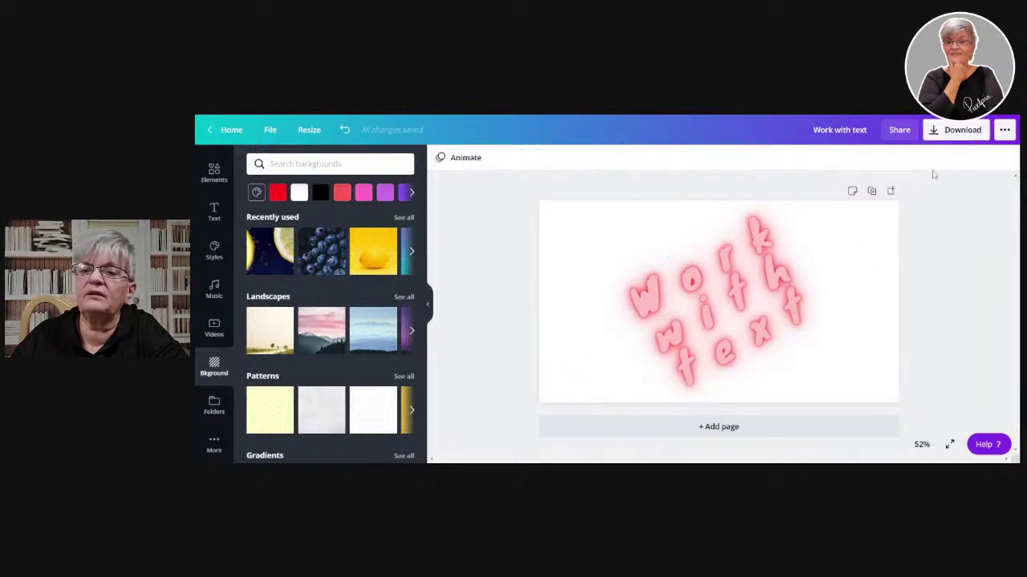
click(762, 289)
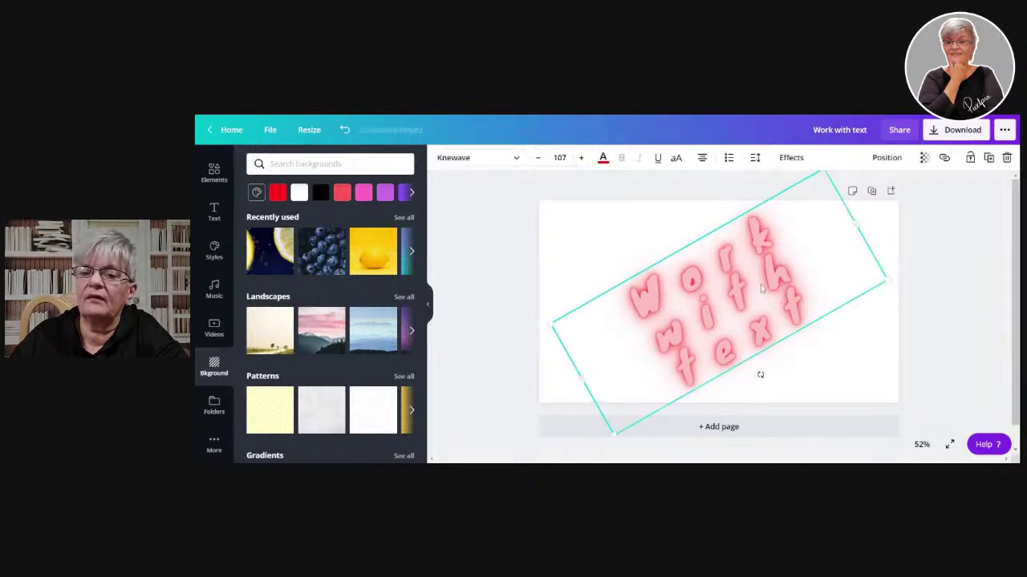
click(945, 158)
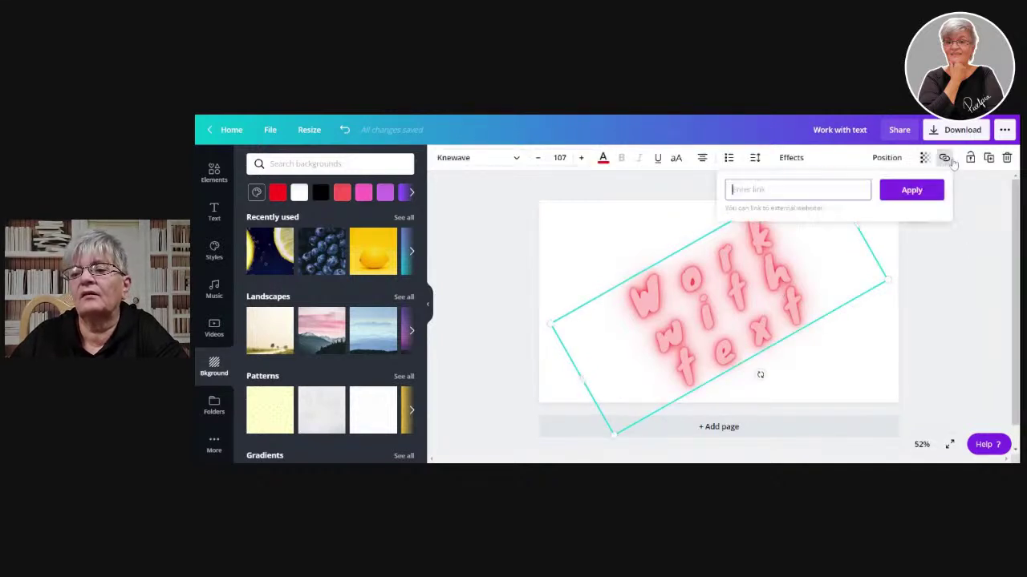
click(980, 266)
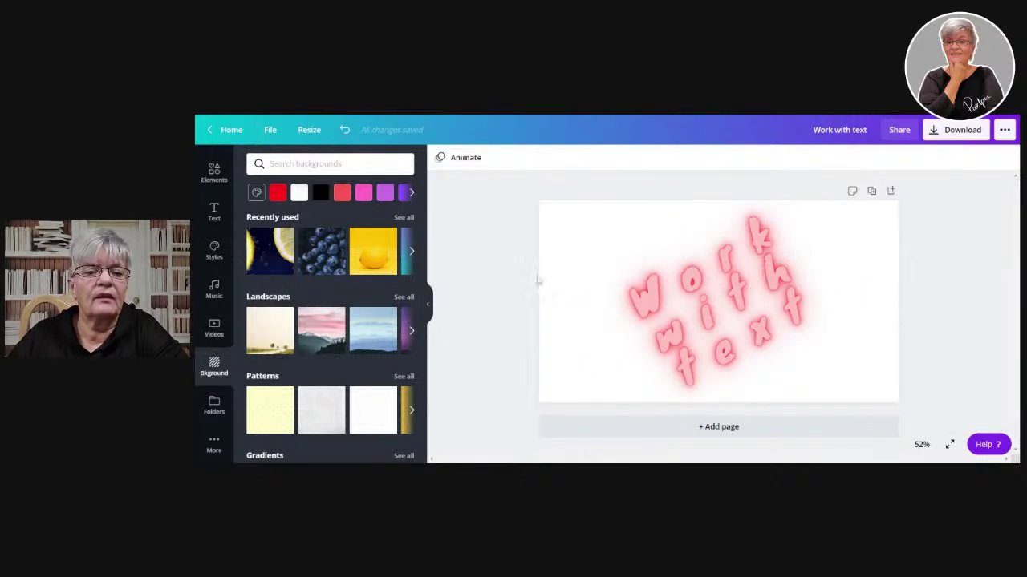
- Cycle the three lines' text alignment through left, right and centre
click(782, 304)
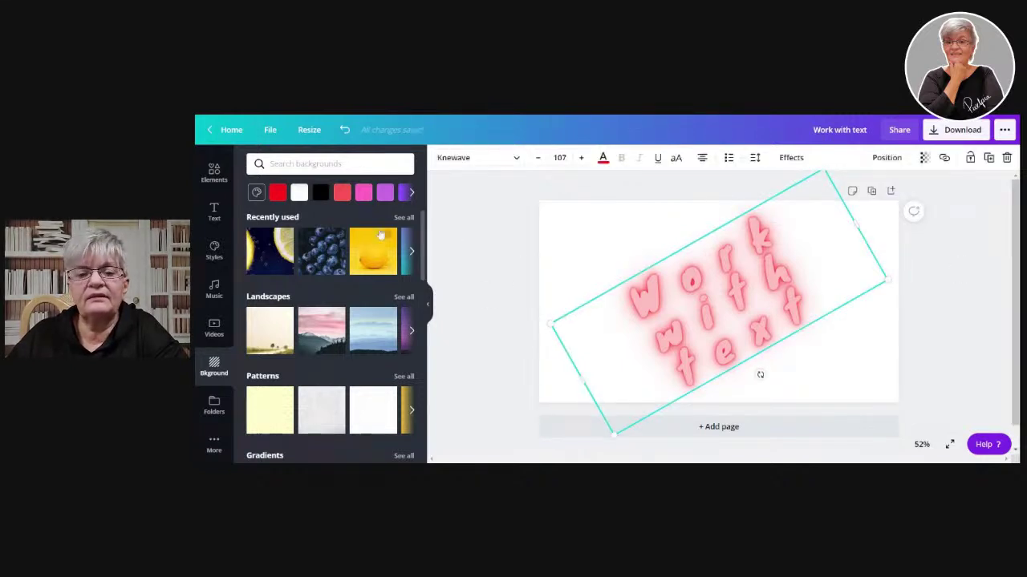
click(701, 158)
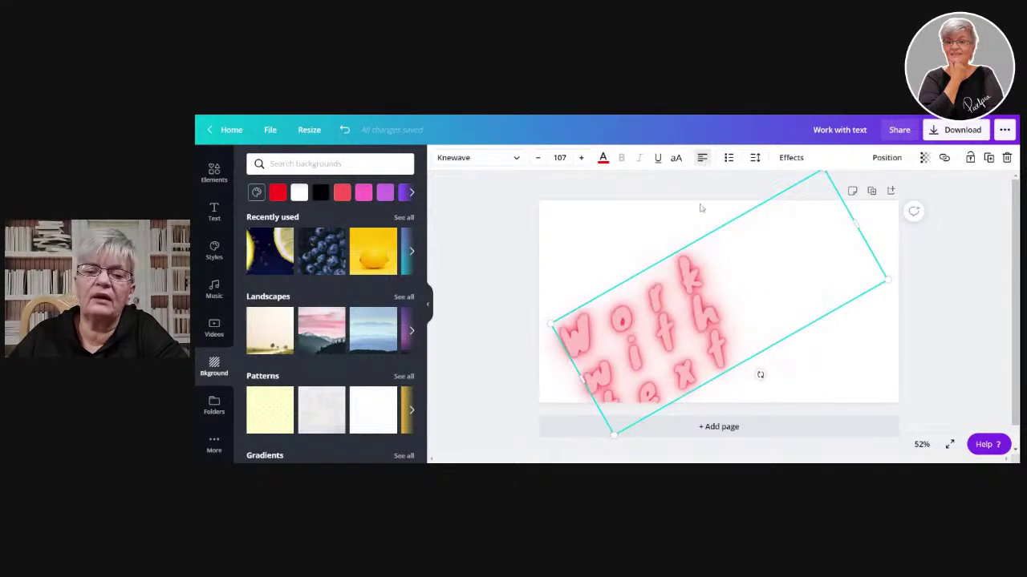
click(702, 158)
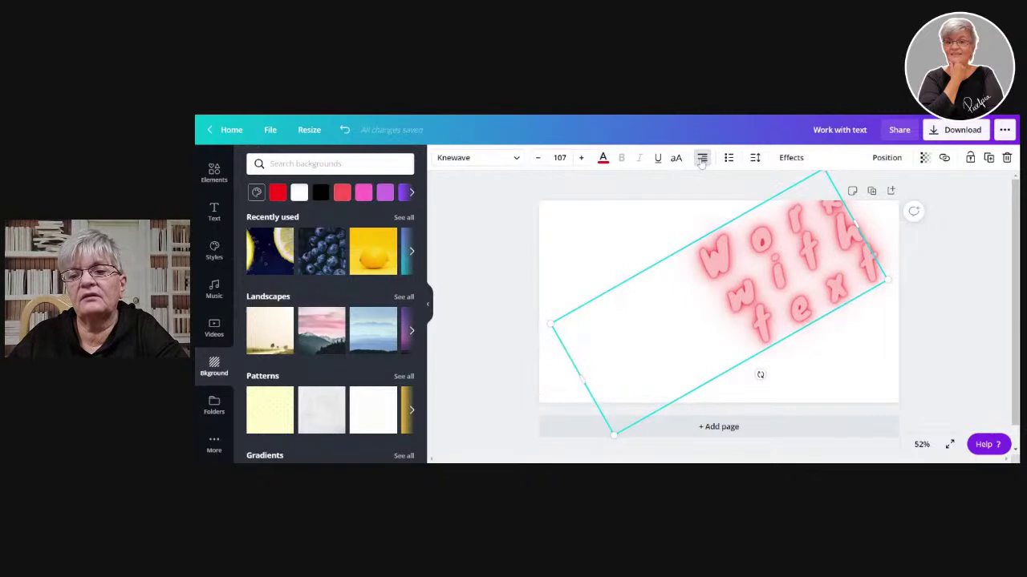
click(702, 158)
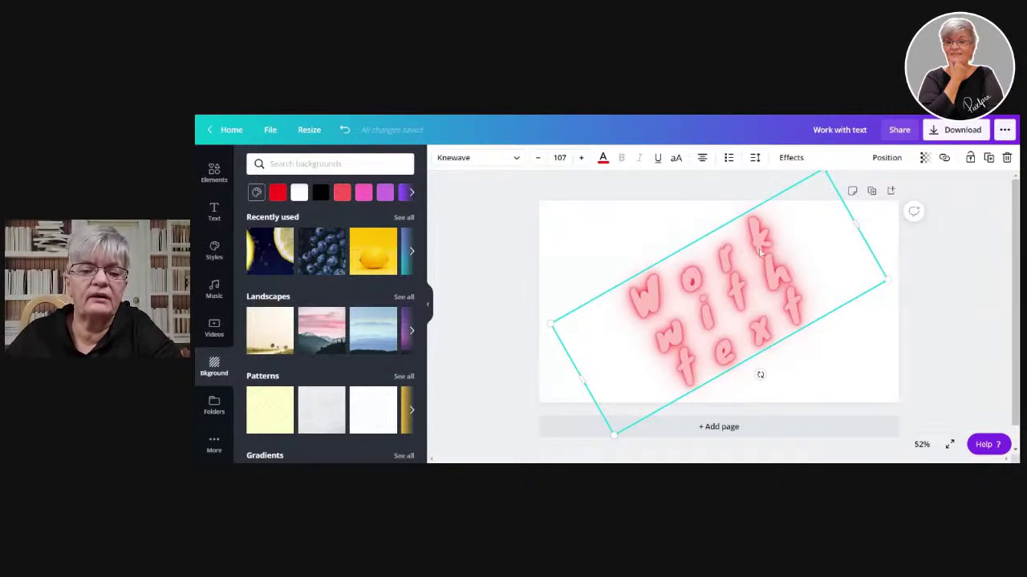
- Replace Neon with a Splice effect coloured light green
click(790, 158)
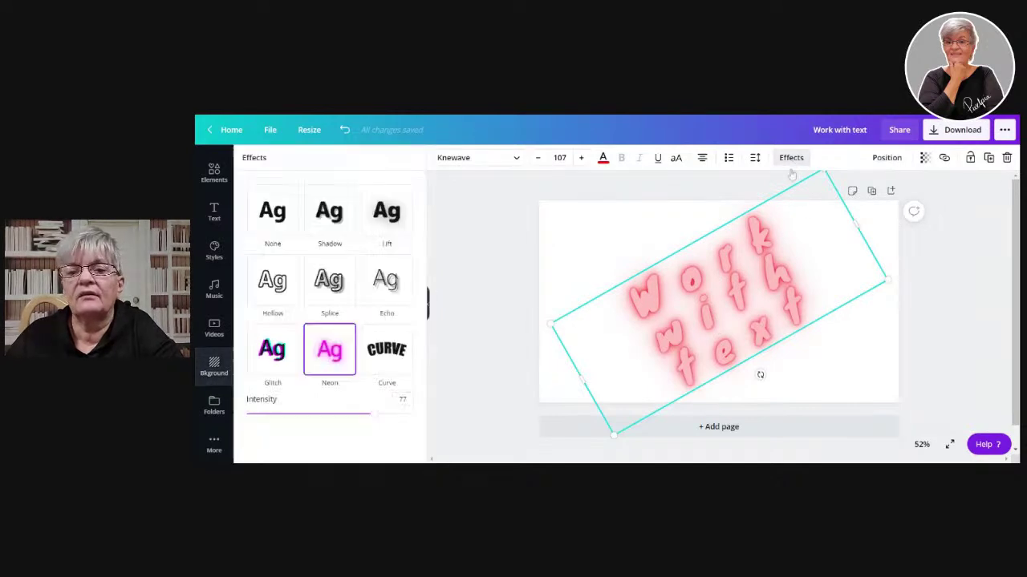
click(329, 279)
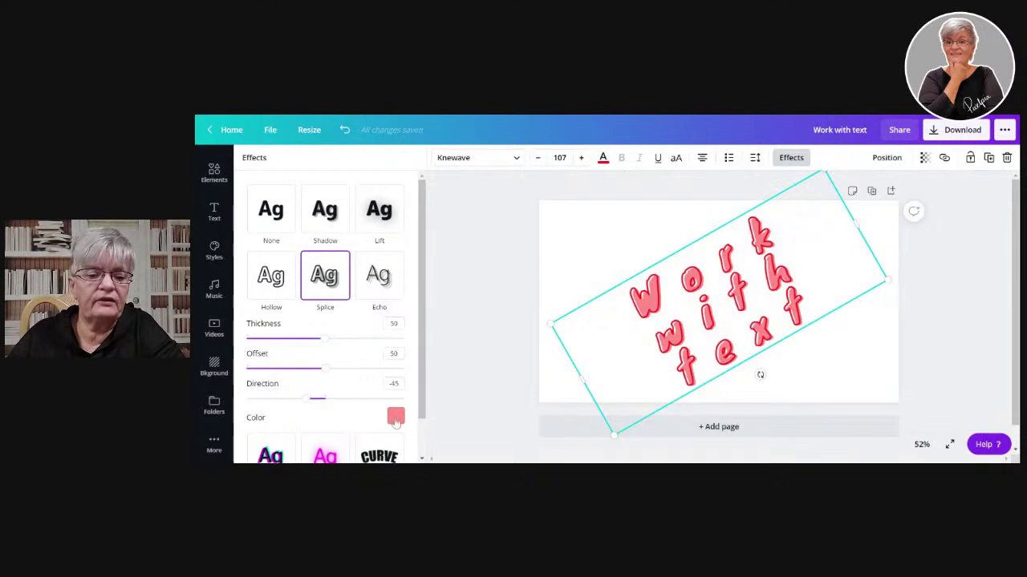
click(395, 418)
scroll(360, 260, down, 2)
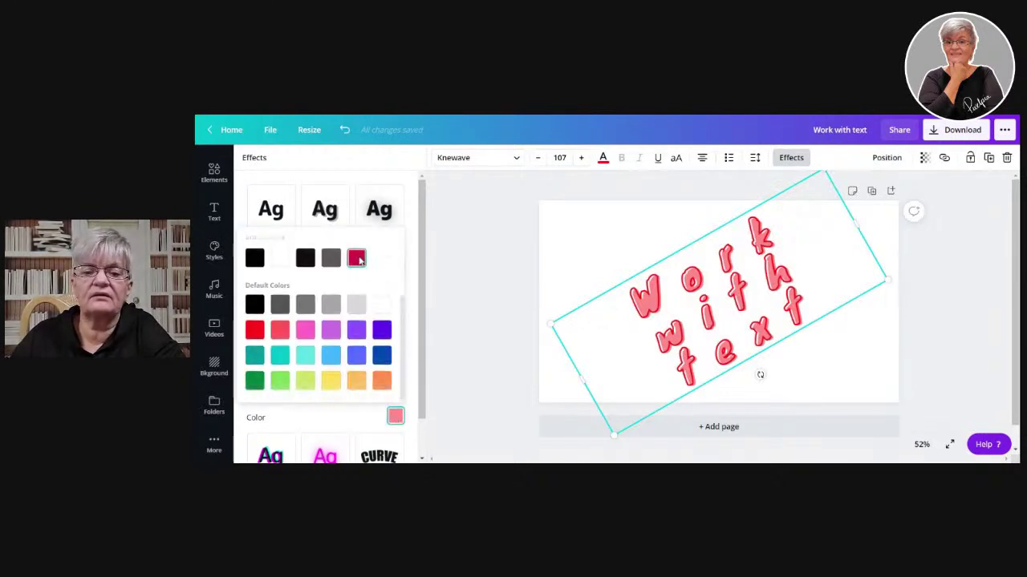
click(280, 382)
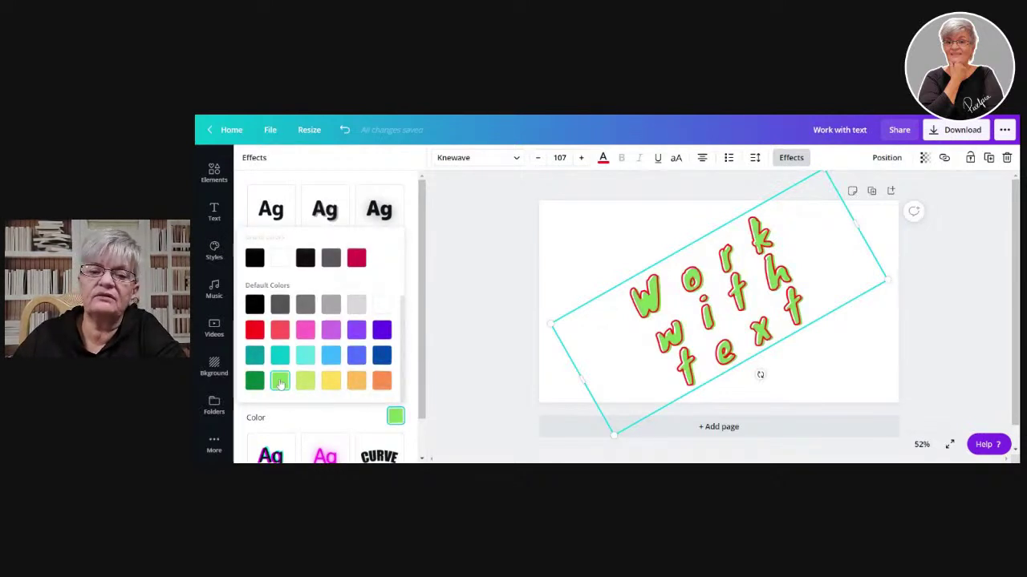
click(481, 239)
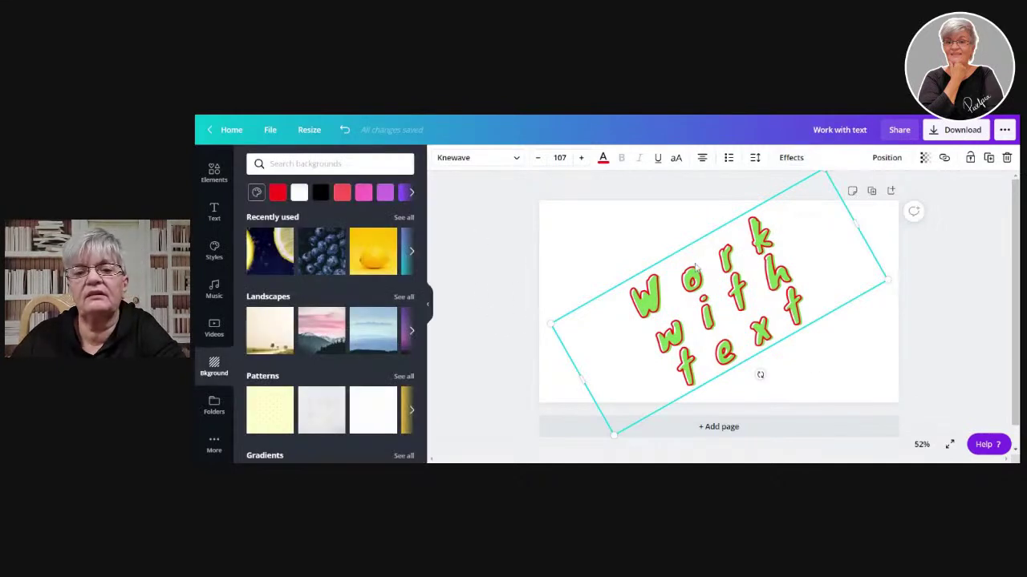
- Set the Splice thickness to 100, offset 67 and direction -71
click(791, 157)
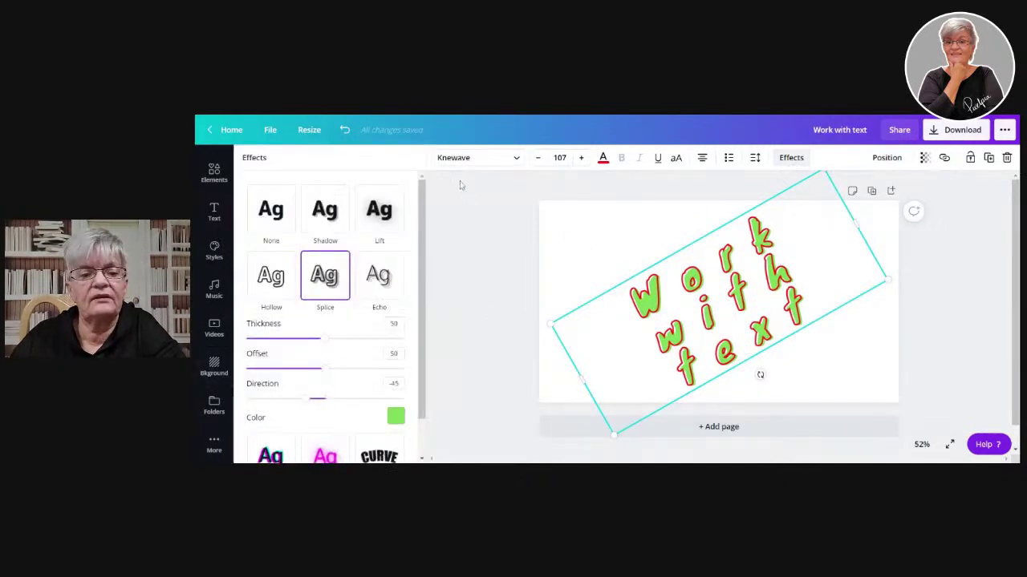
drag(320, 338, 481, 358)
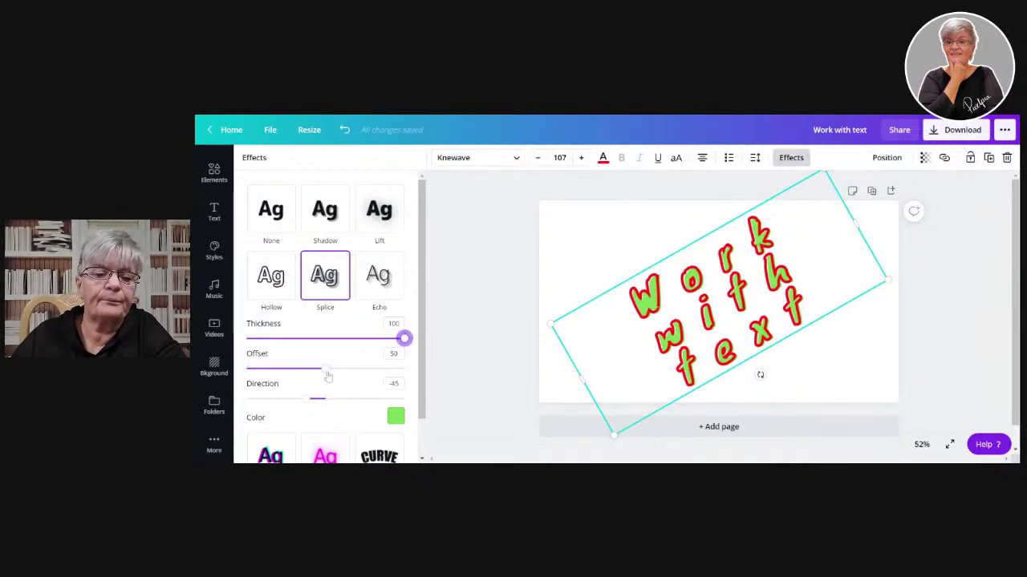
drag(324, 370, 238, 381)
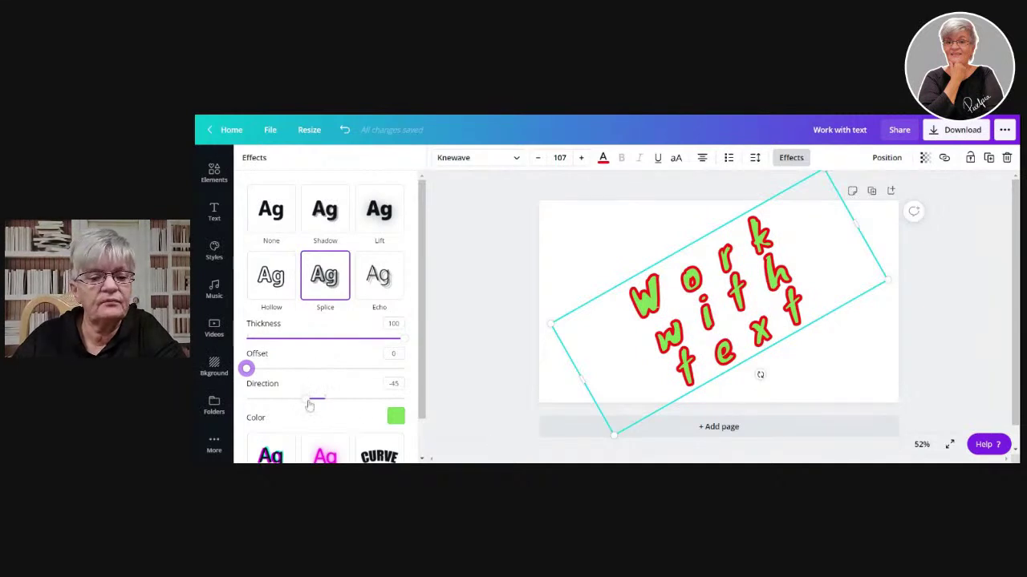
mouse_move(310, 405)
mouse_down()
mouse_move(334, 410)
mouse_move(326, 410)
mouse_up()
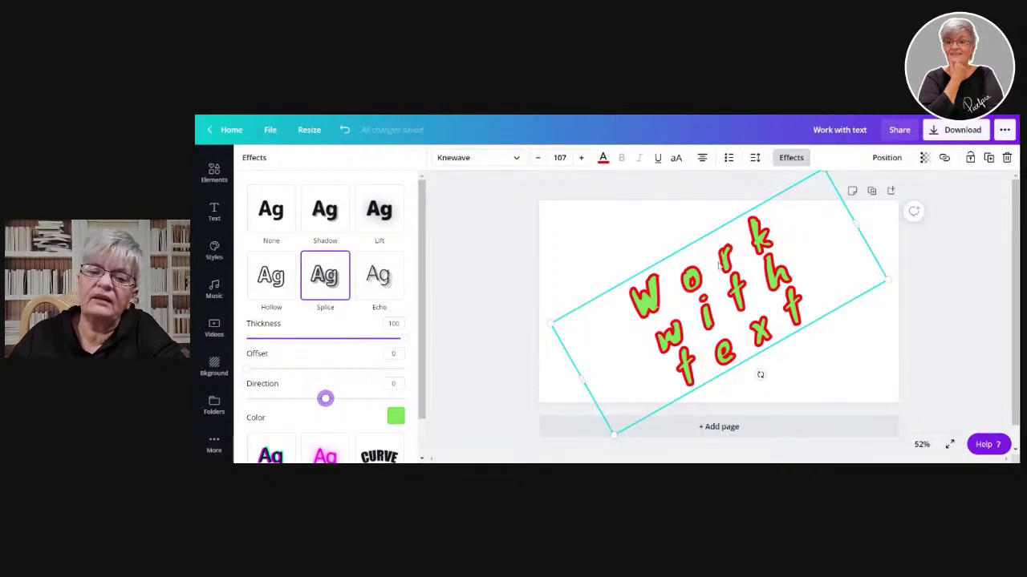
key(Escape)
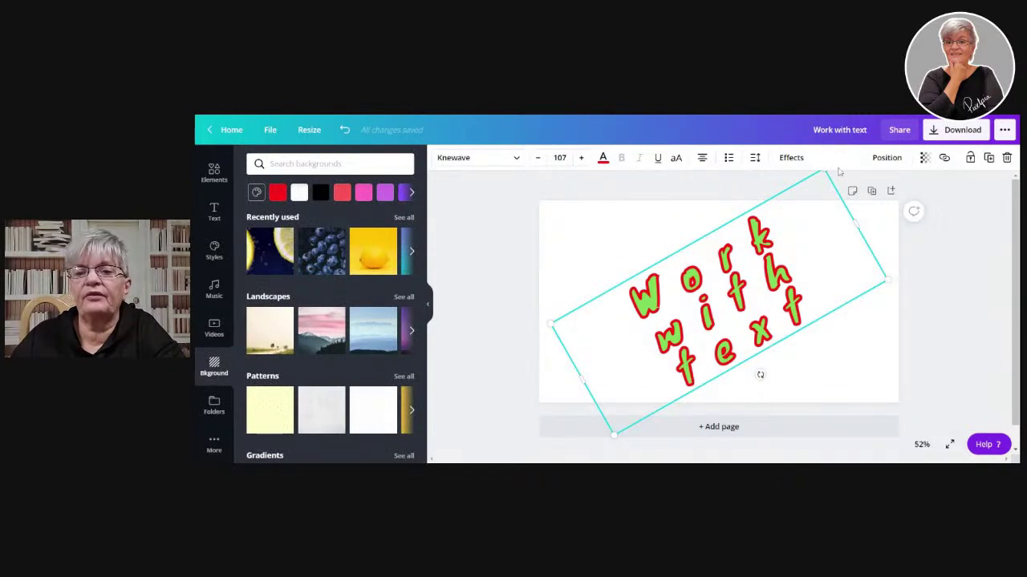
click(784, 157)
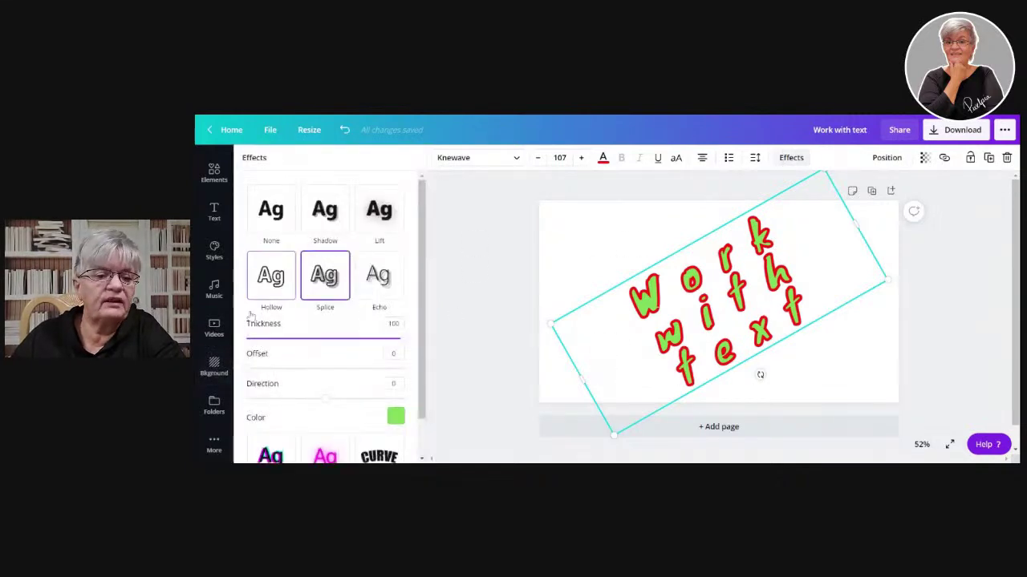
drag(250, 368, 294, 400)
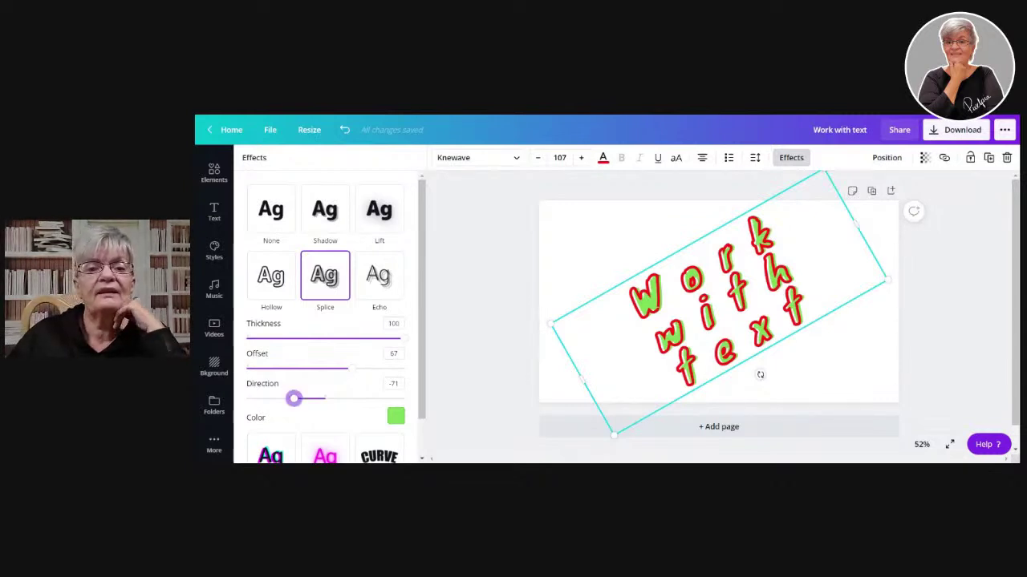
- Make the letters pink and the Splice colour light teal
click(603, 158)
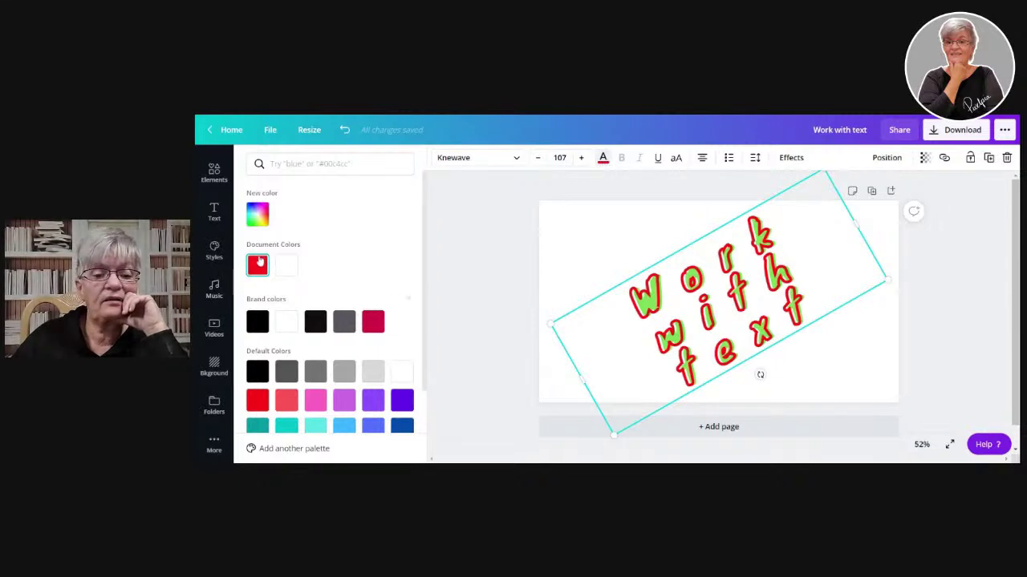
click(315, 401)
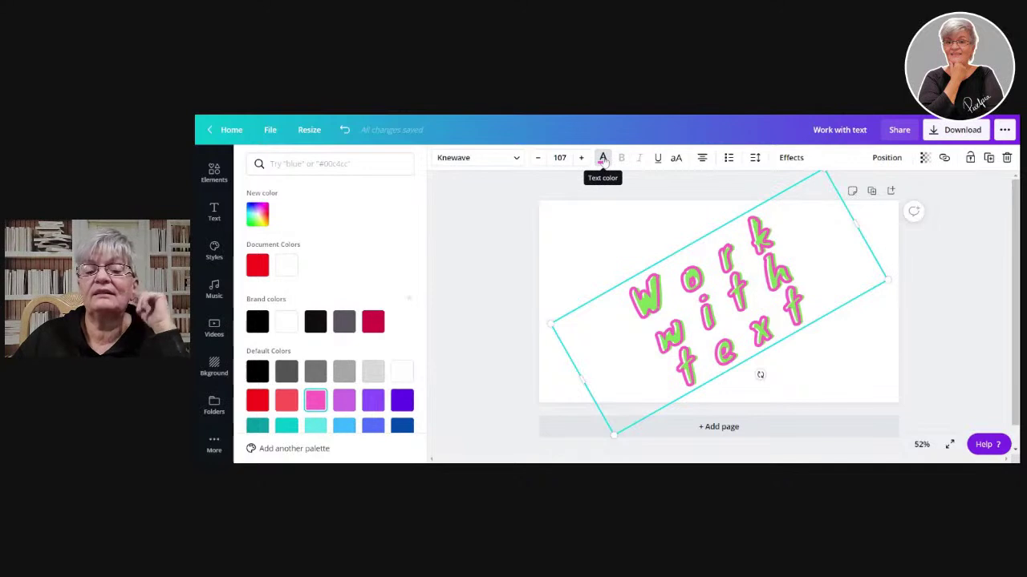
click(790, 158)
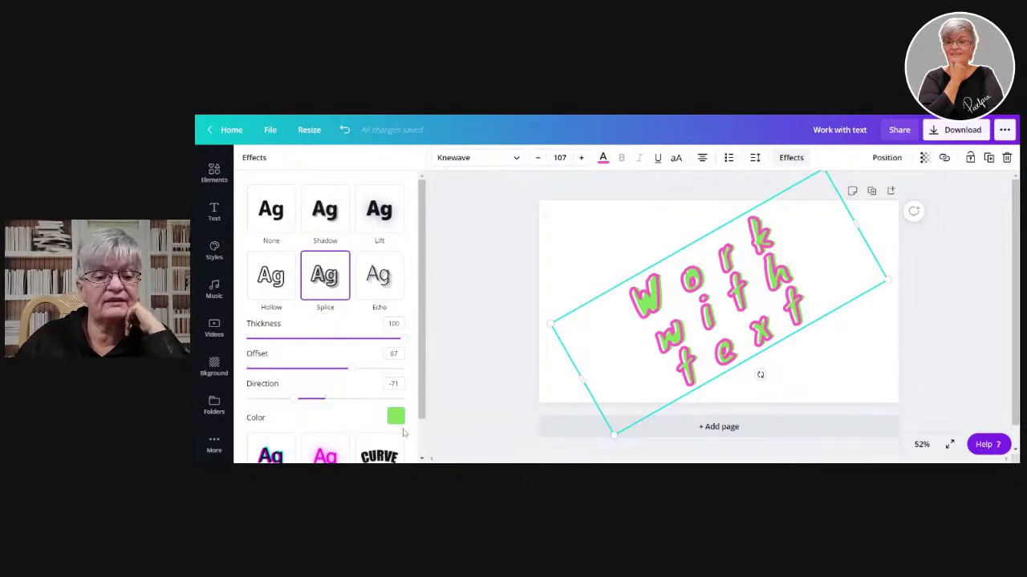
click(390, 416)
scroll(369, 299, down, 2)
scroll(372, 298, down, 1)
click(306, 356)
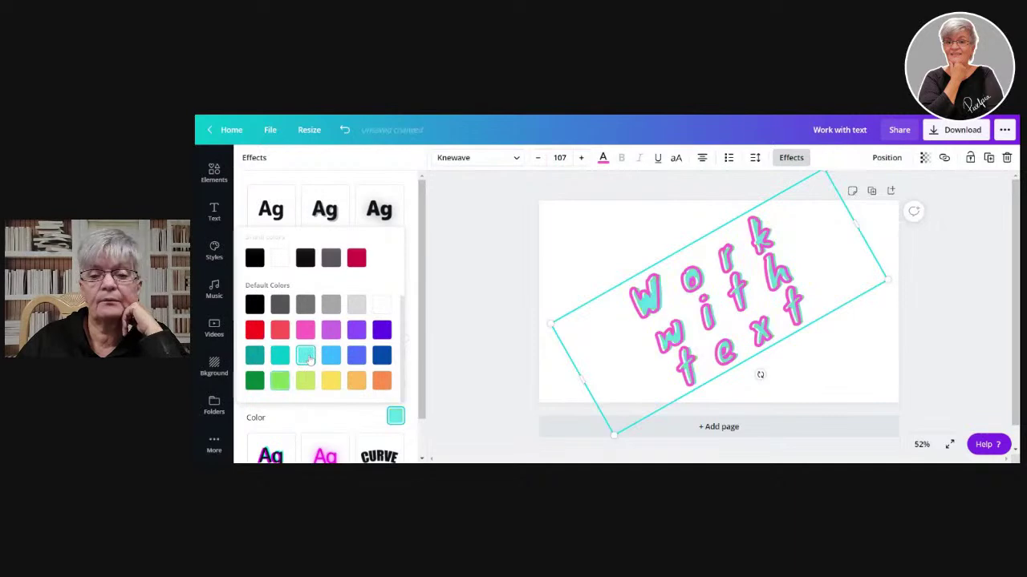
click(494, 234)
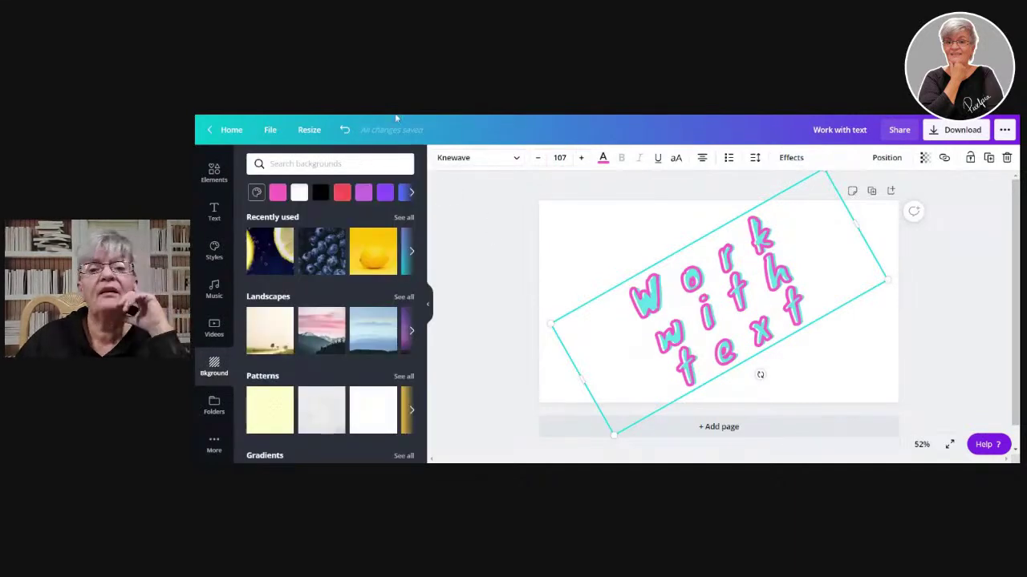
- Pull the Splice offset back to 0 and set its direction to 0
click(791, 157)
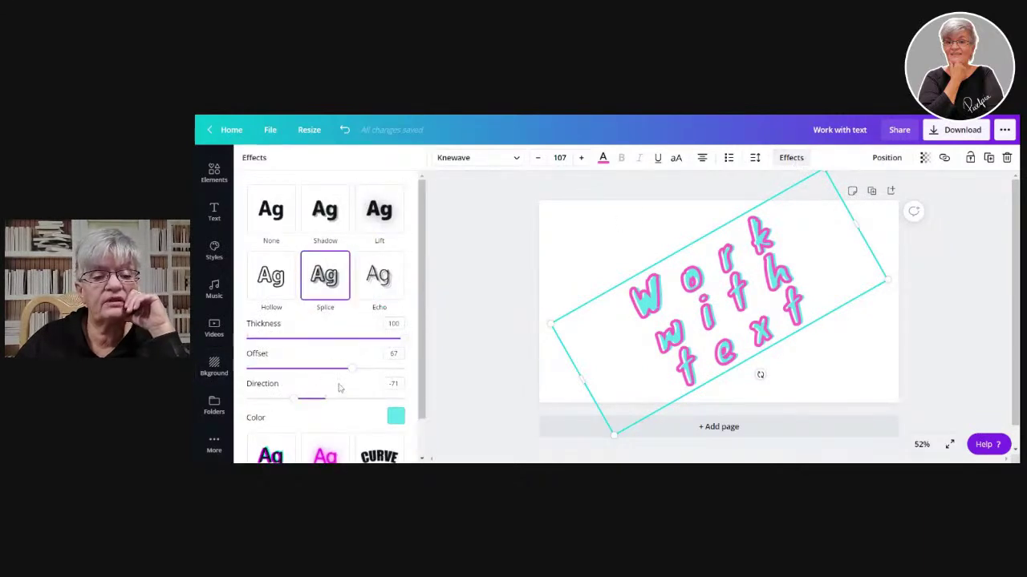
drag(352, 373, 213, 363)
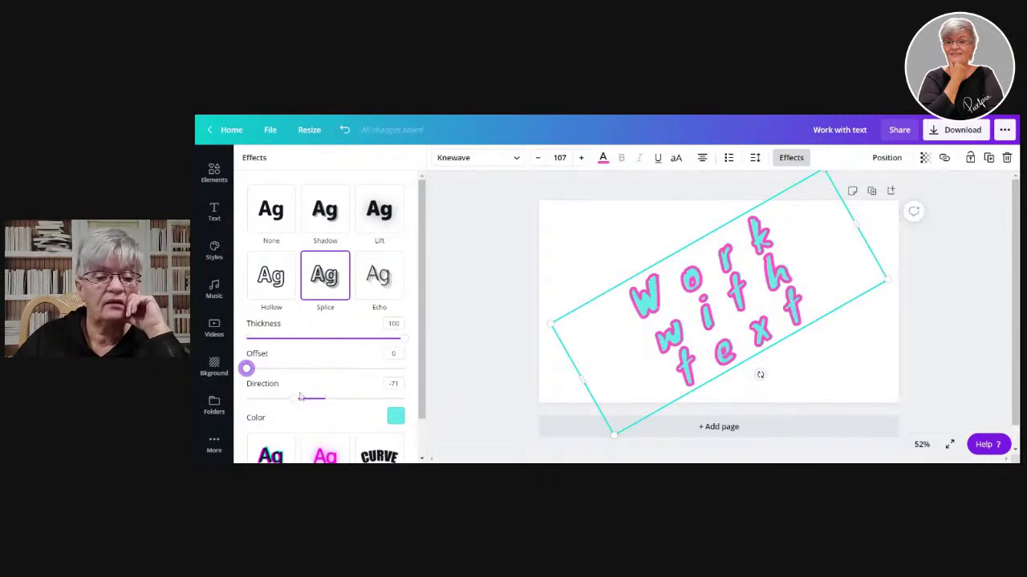
drag(295, 401, 324, 398)
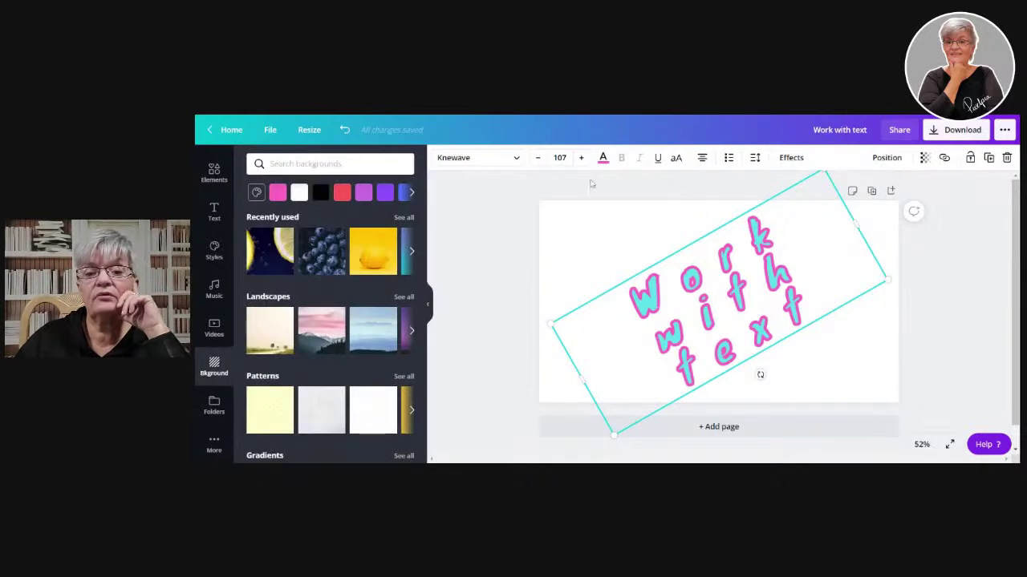
click(603, 158)
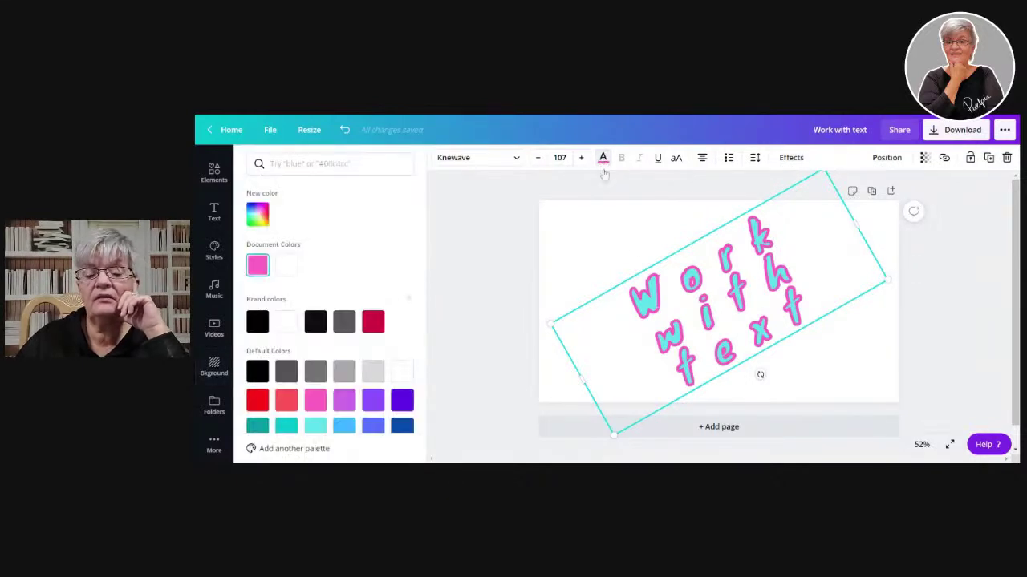
- Review the Splice effect settings, then deselect the text to show the page options
click(791, 157)
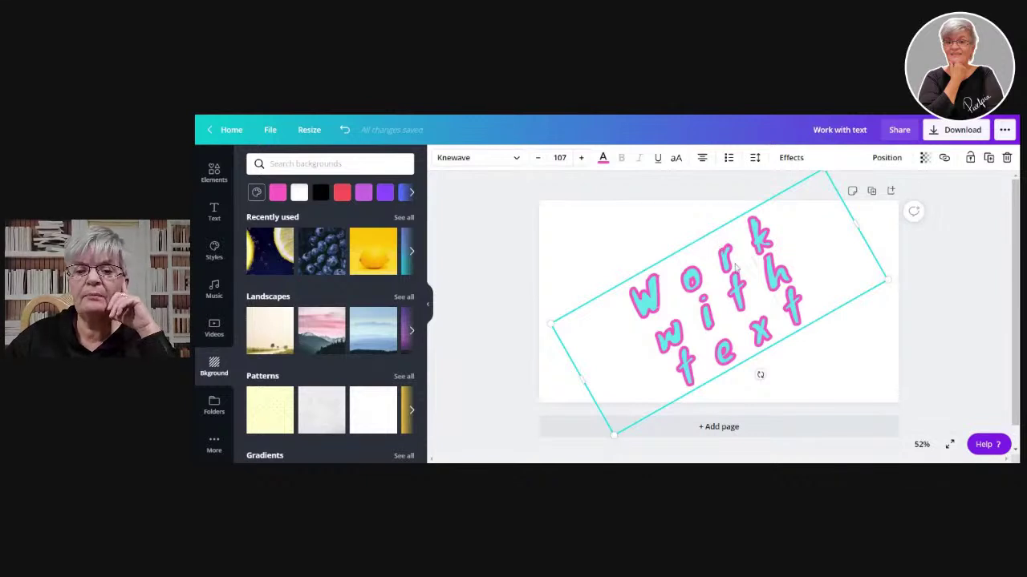
click(505, 213)
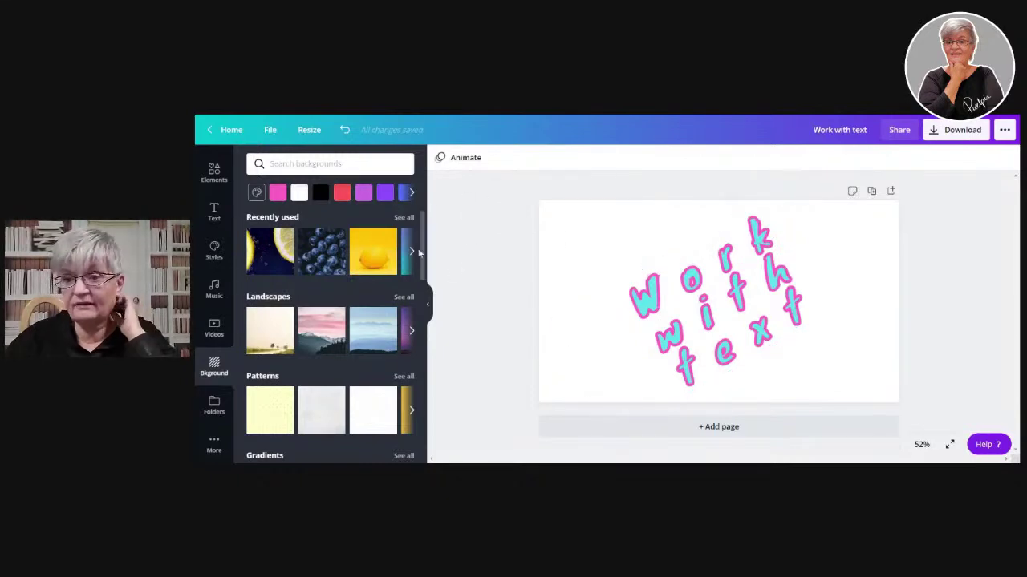
- Try the Block, Breathe and Fade page animations with a 17.0s duration
click(461, 158)
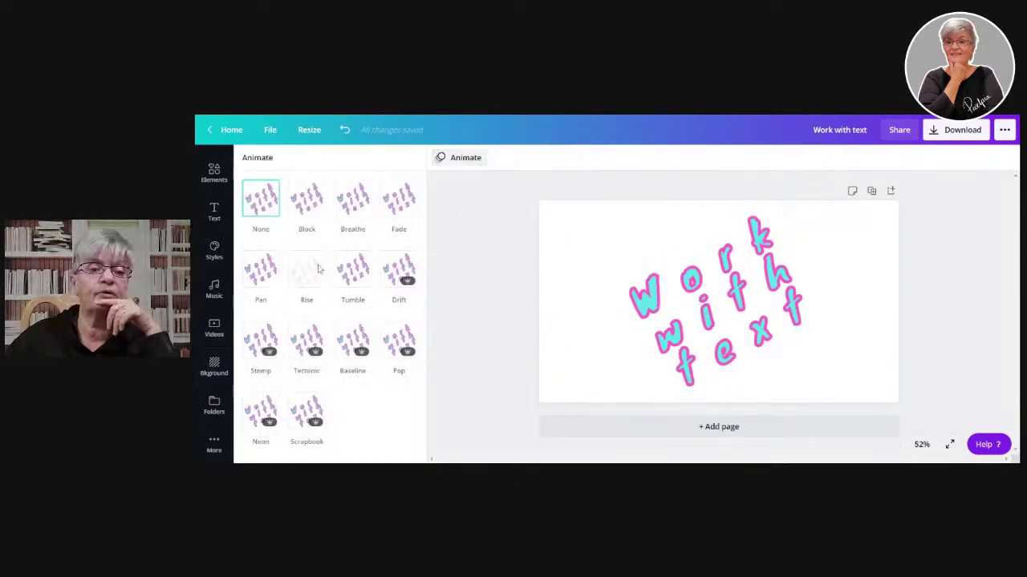
click(306, 207)
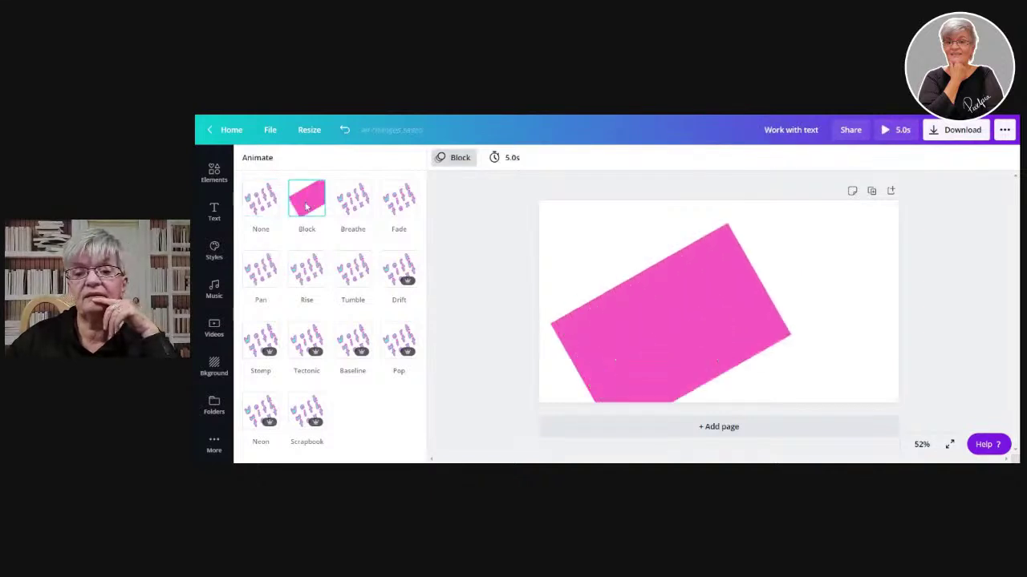
click(350, 207)
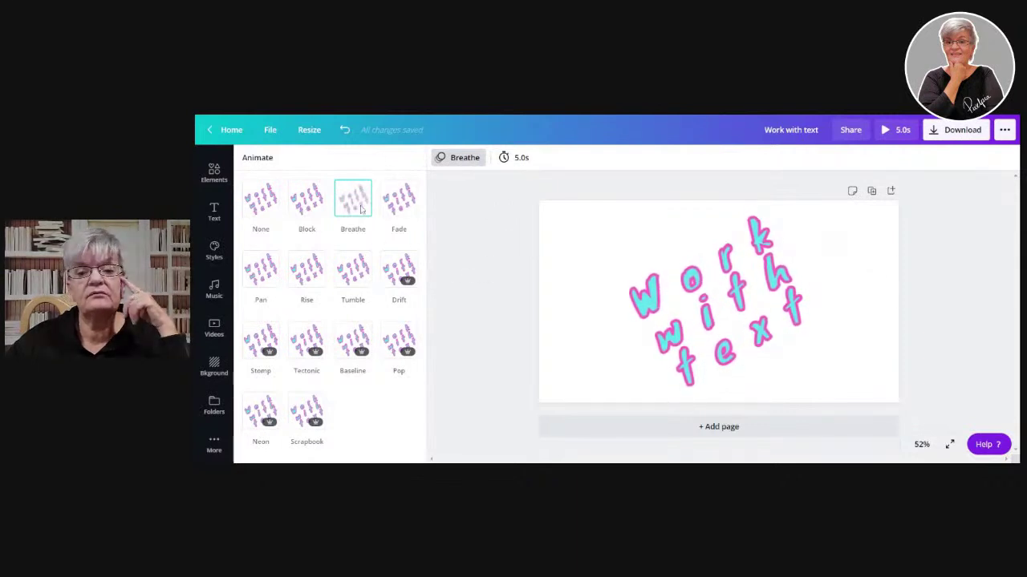
click(401, 207)
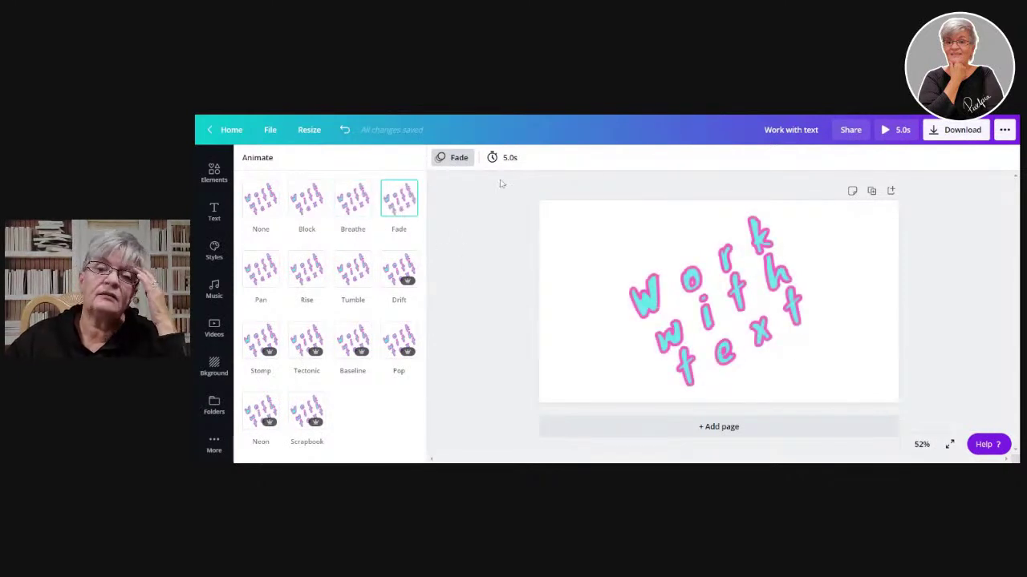
click(511, 158)
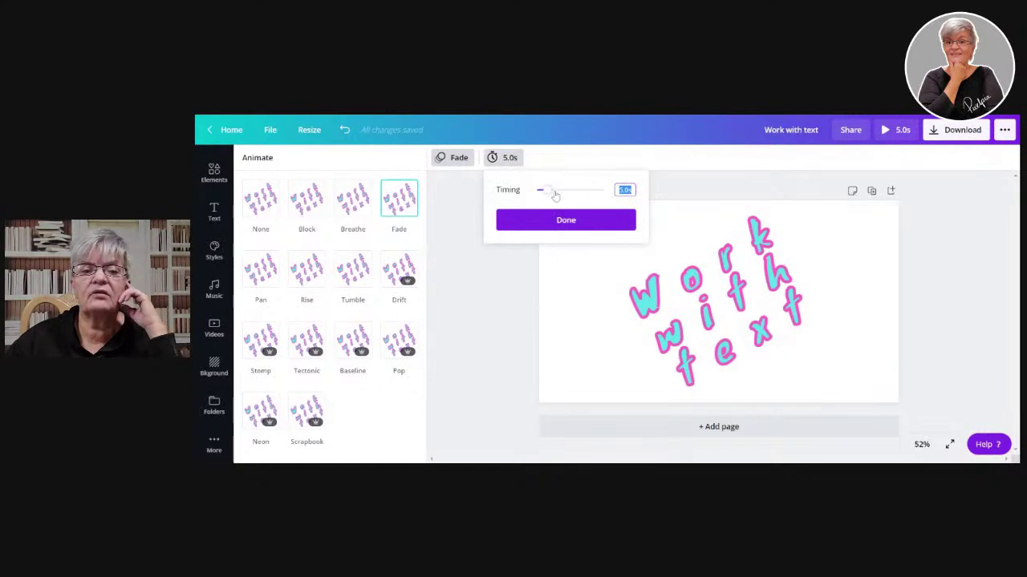
click(533, 238)
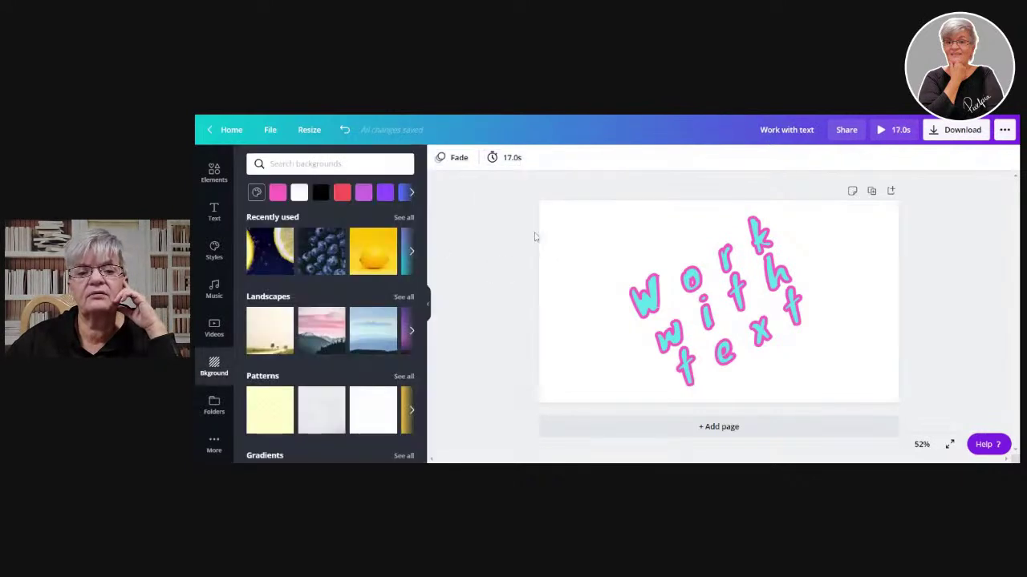
click(454, 157)
- After trying Pan and Rise, apply Tumble at 8.5s and play the preview
click(261, 281)
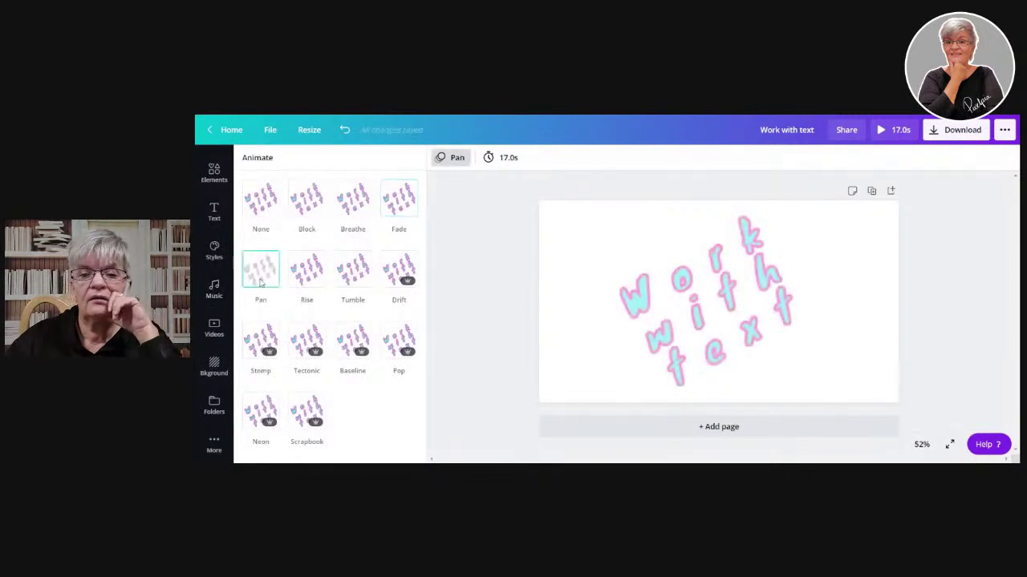
click(309, 283)
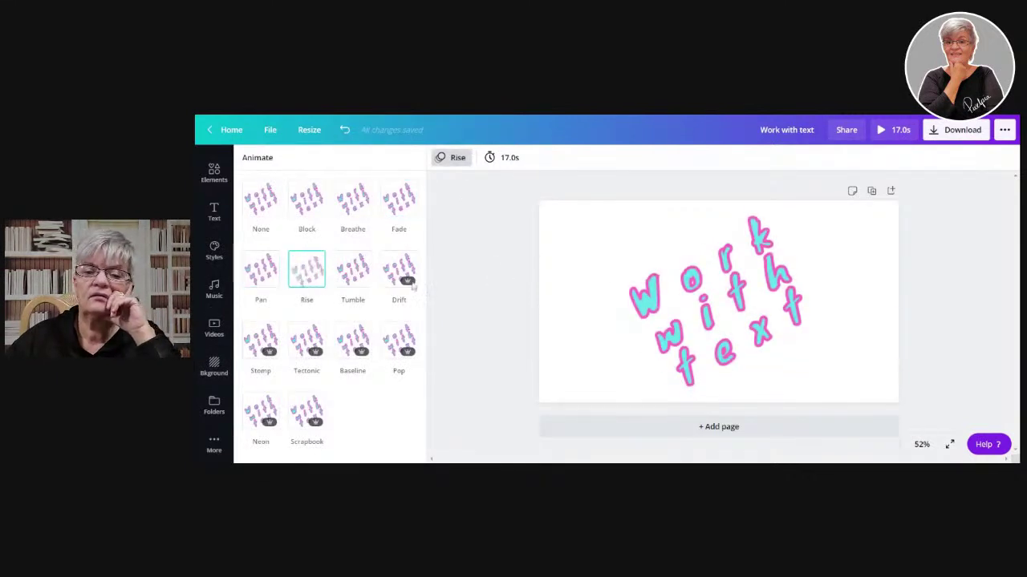
click(351, 271)
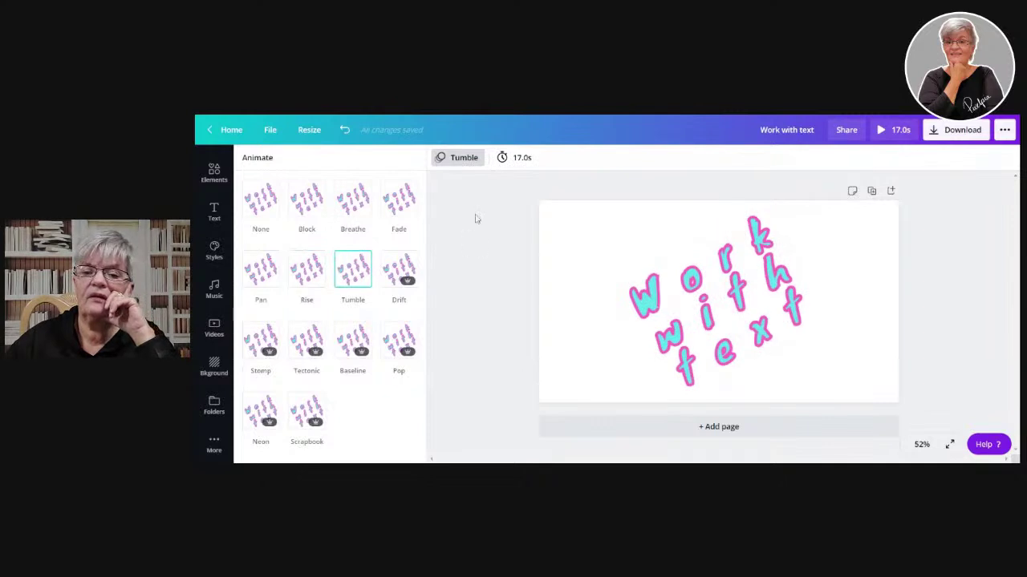
click(517, 157)
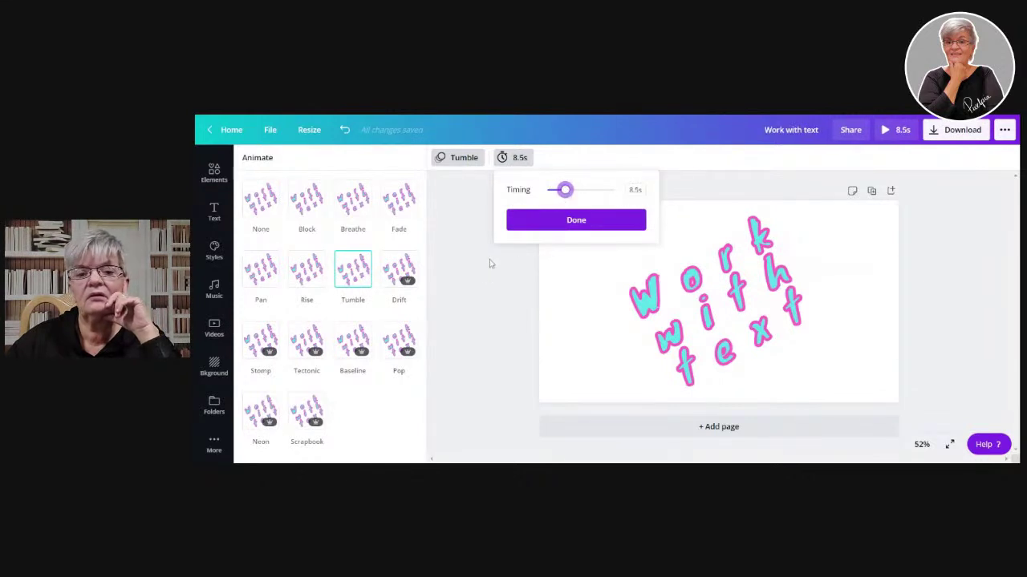
click(570, 221)
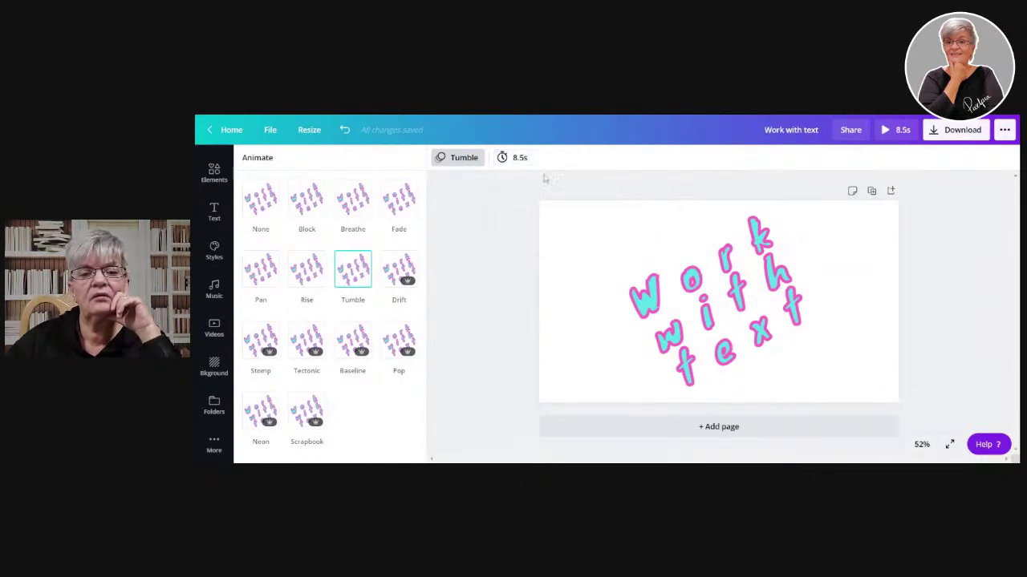
click(891, 130)
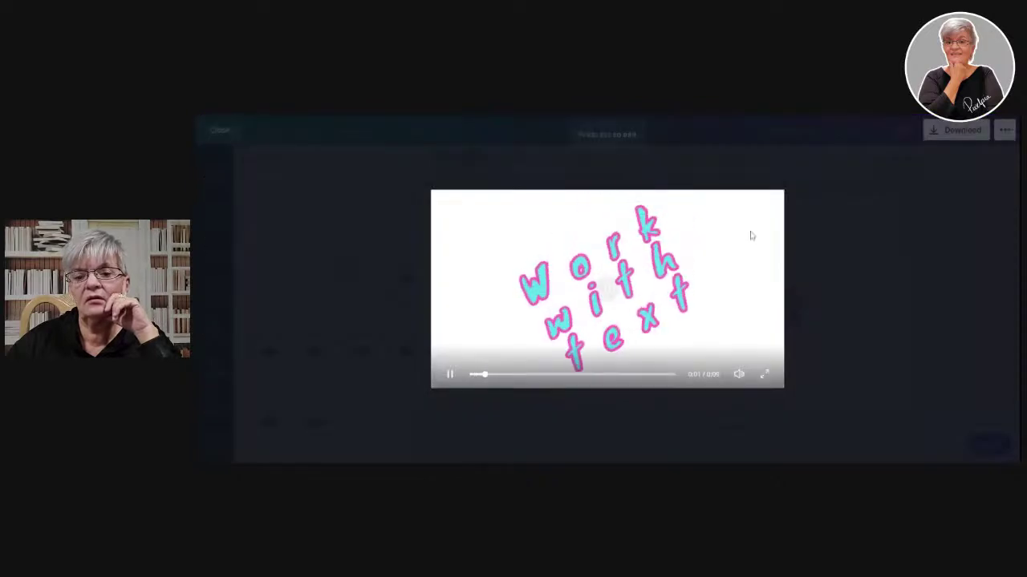
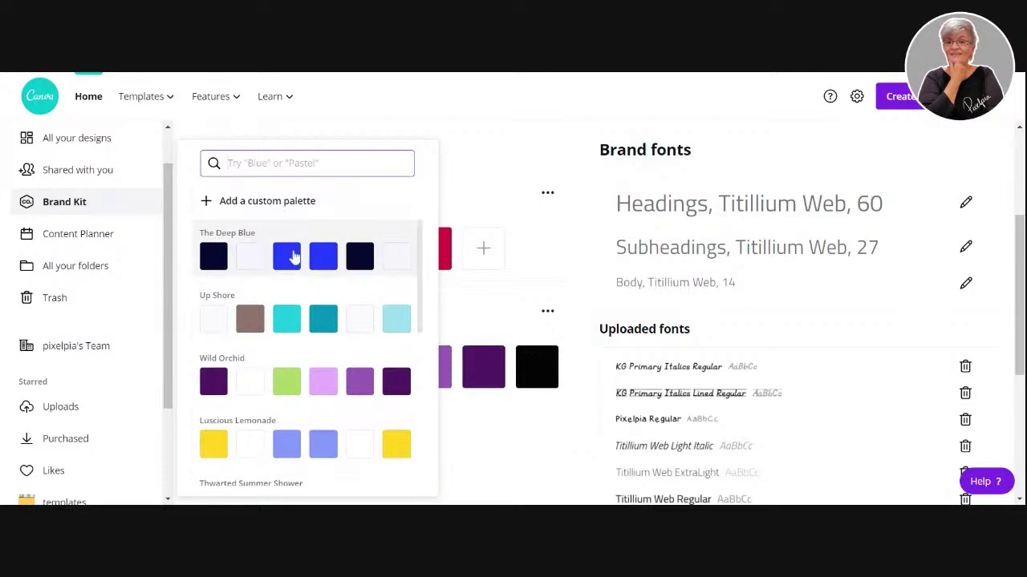
- Start a new custom palette in the Brand Kit and add white and red #D45D45 swatches
scroll(320, 250, down, 10)
scroll(324, 253, down, 15)
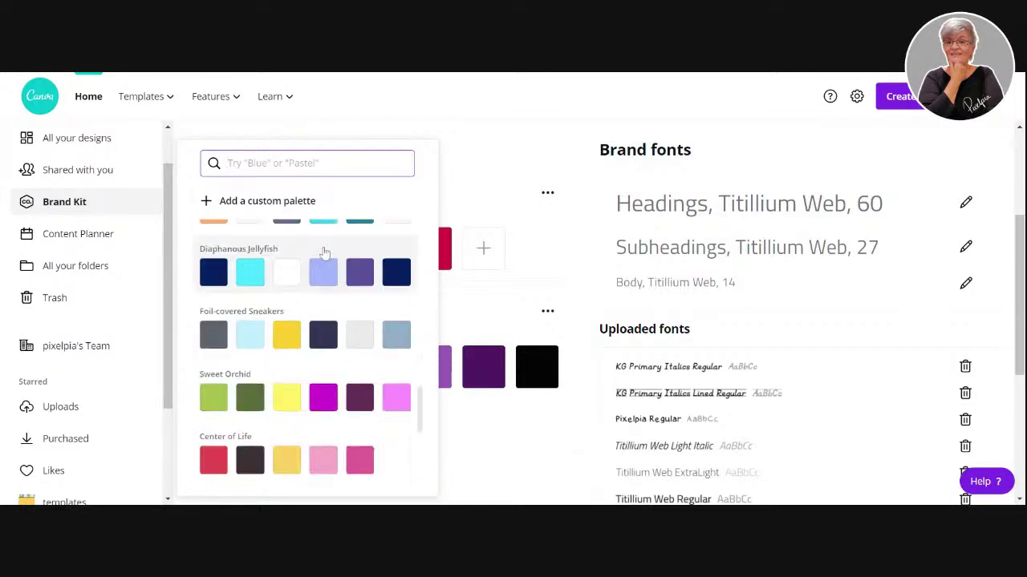
scroll(324, 253, up, 20)
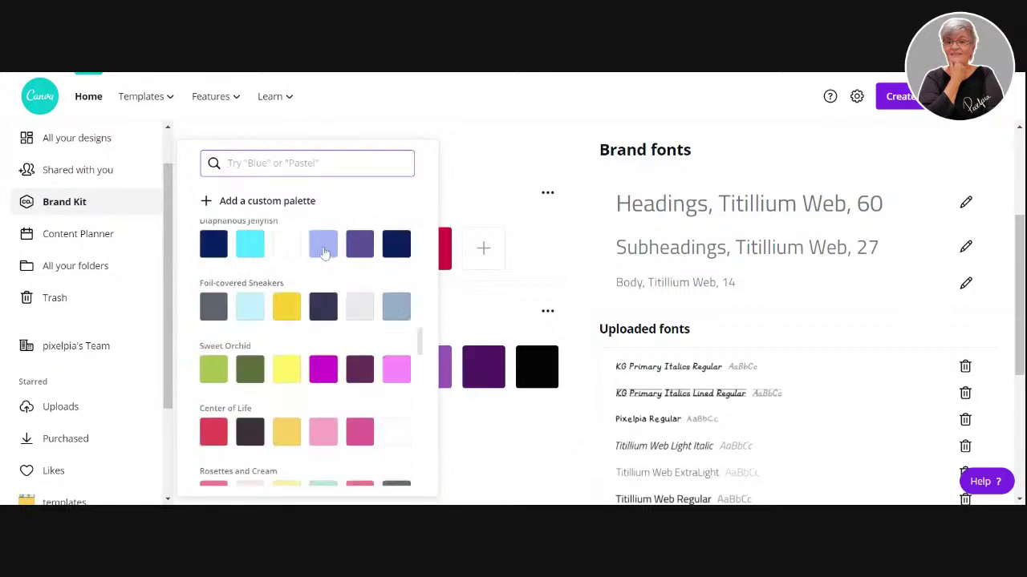
click(275, 206)
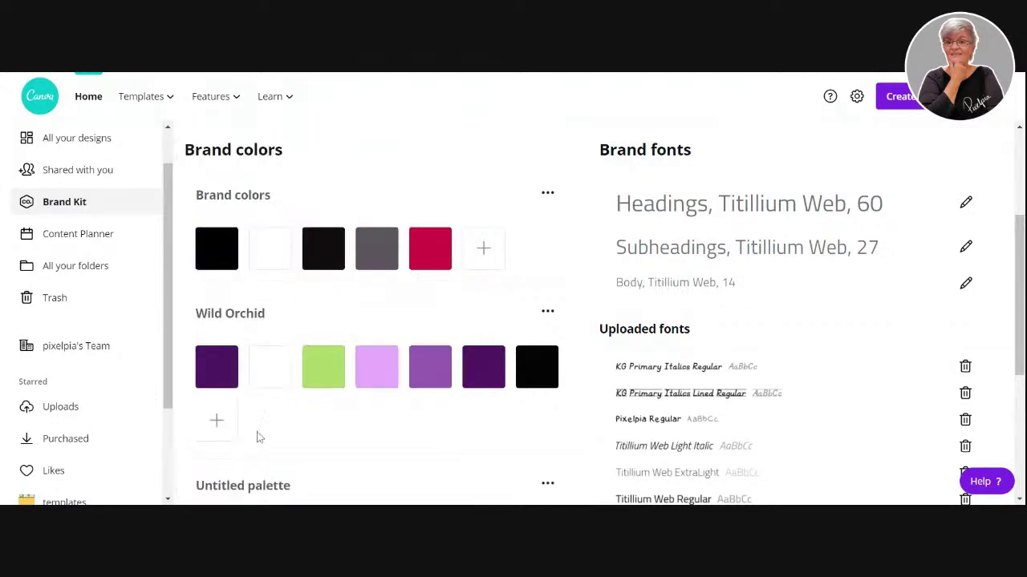
scroll(286, 417, down, 4)
click(228, 267)
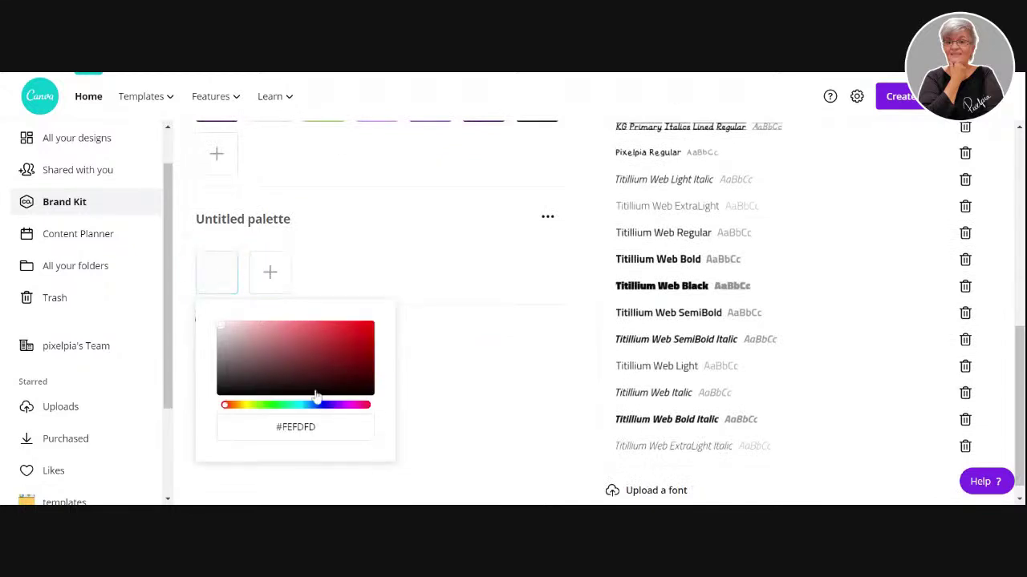
click(286, 405)
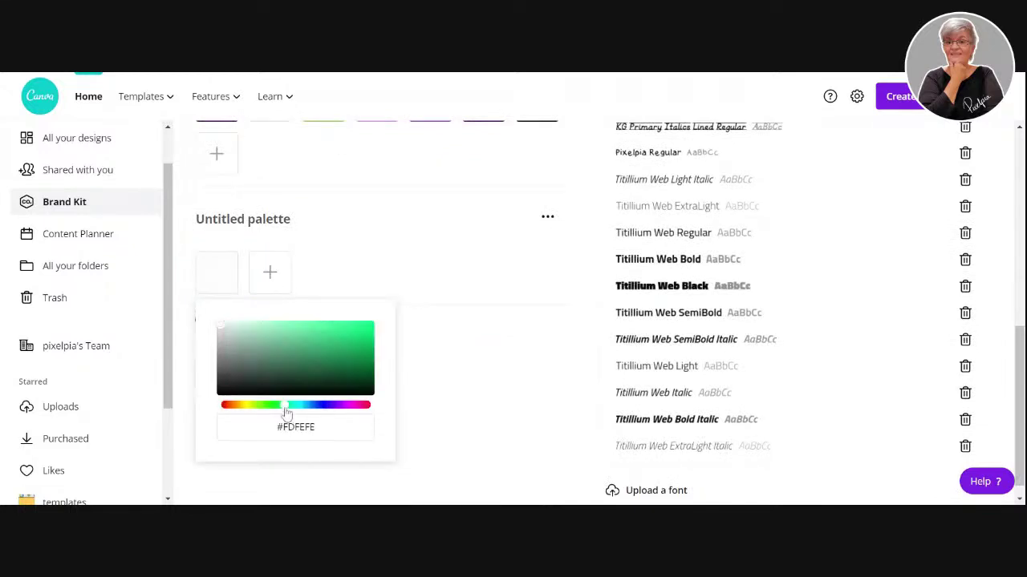
click(269, 272)
click(378, 335)
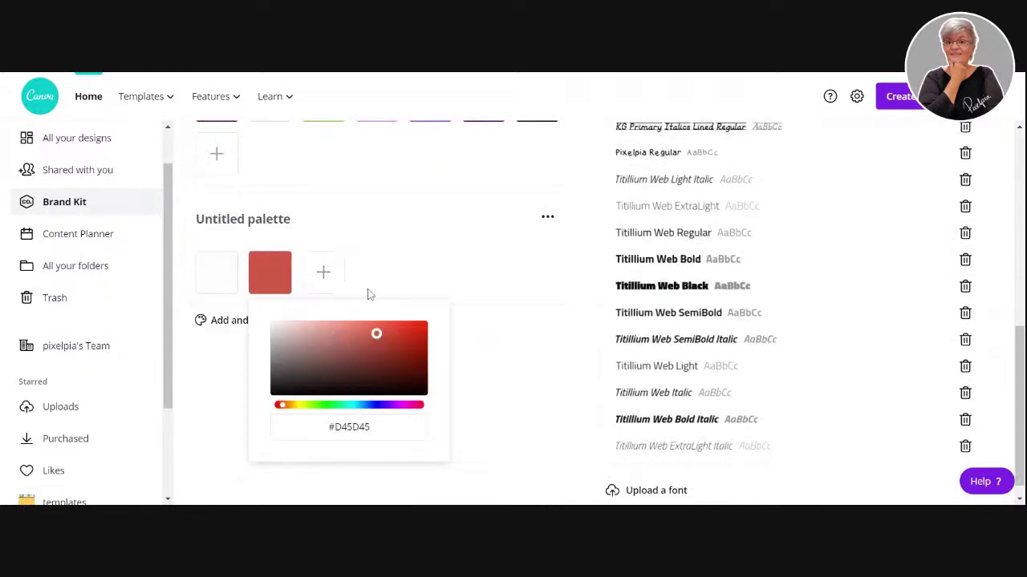
- Add green #5FD467 and magenta #C620A2 swatches to the palette
click(323, 272)
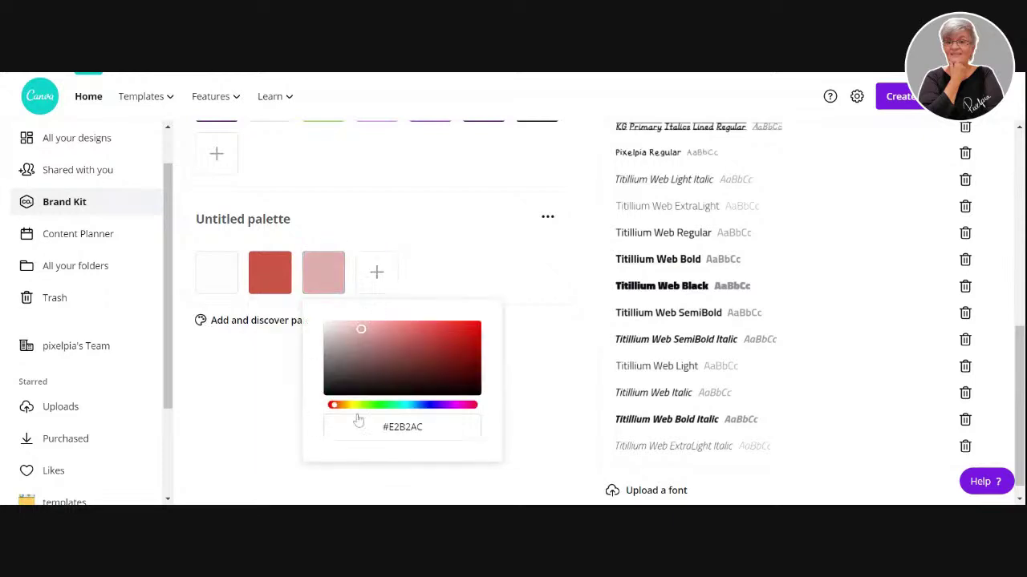
click(382, 405)
click(411, 334)
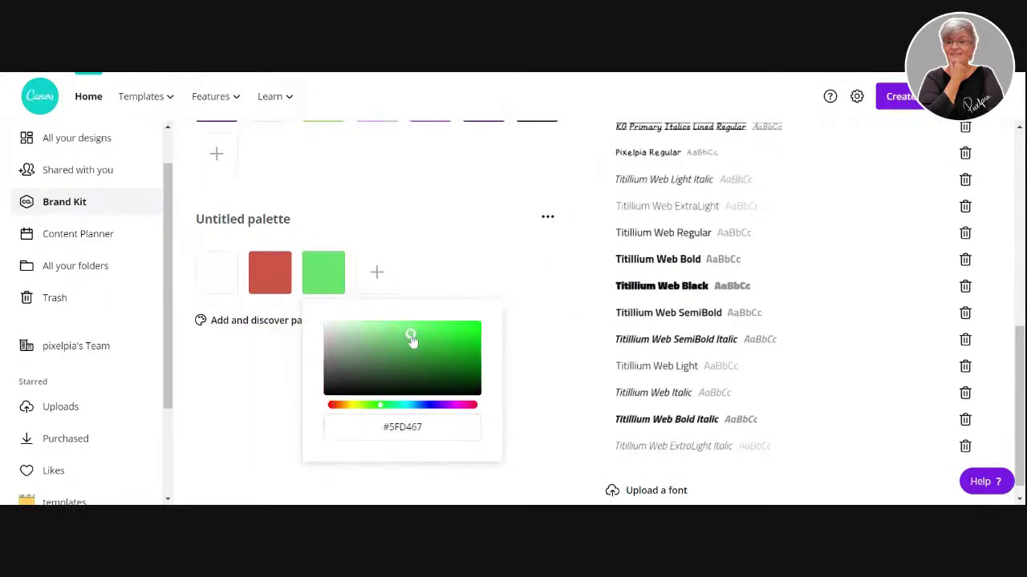
click(391, 275)
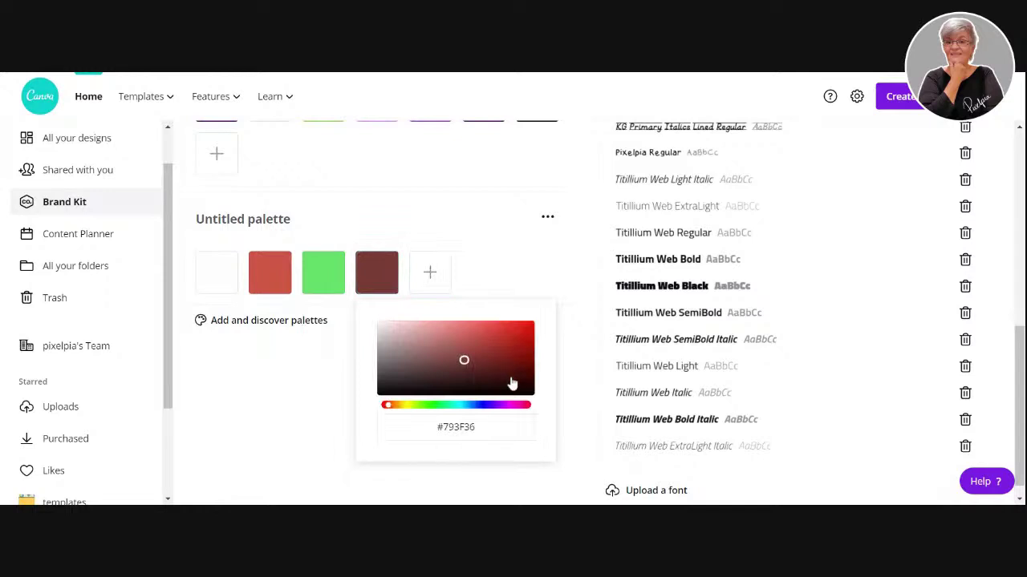
click(509, 374)
click(509, 405)
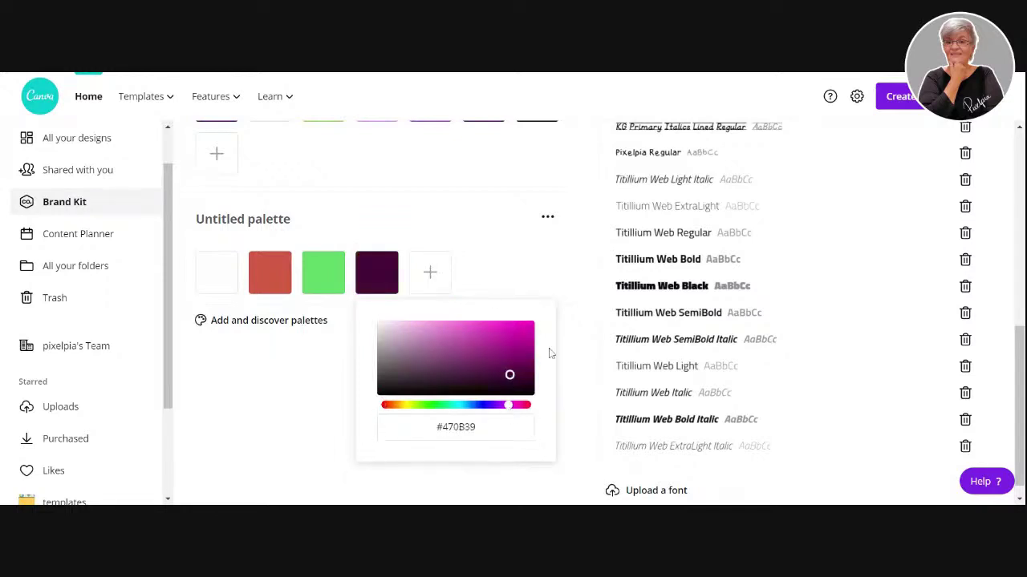
click(509, 338)
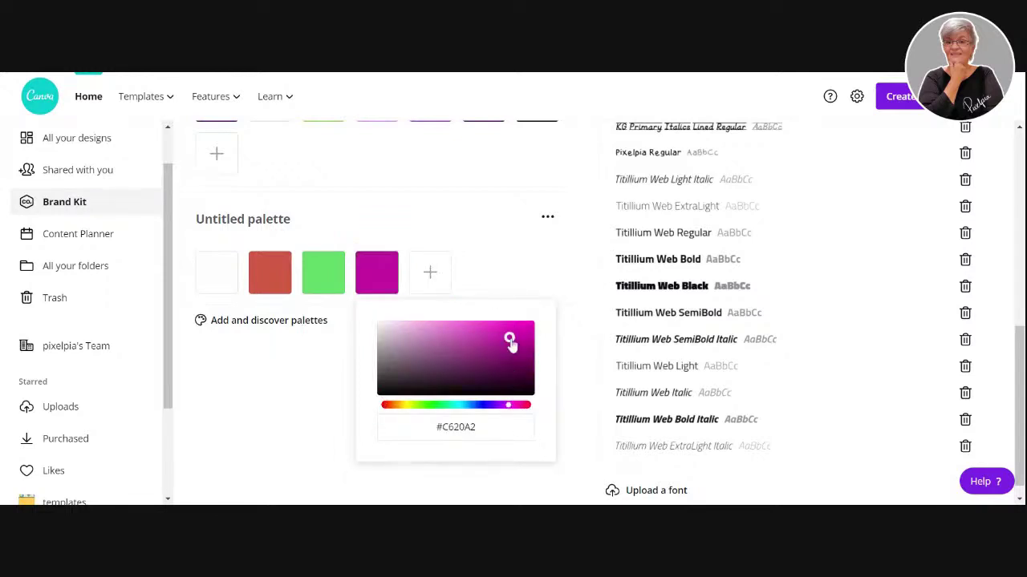
click(284, 393)
scroll(462, 345, up, 3)
- Select the rotated pink 'Work with text' heading, set in Shrikhand at size 104
scroll(462, 337, up, 3)
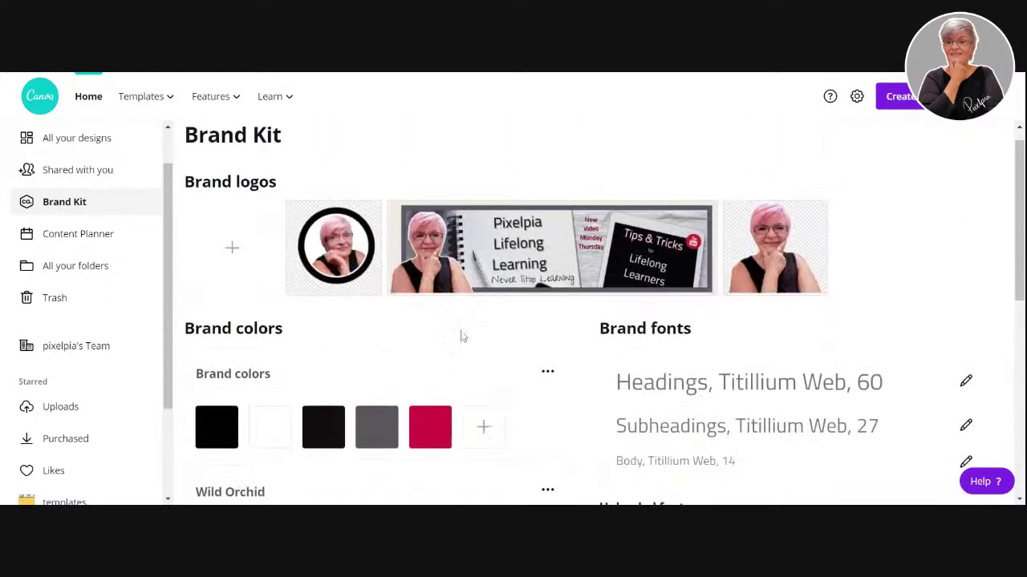
scroll(462, 337, down, 5)
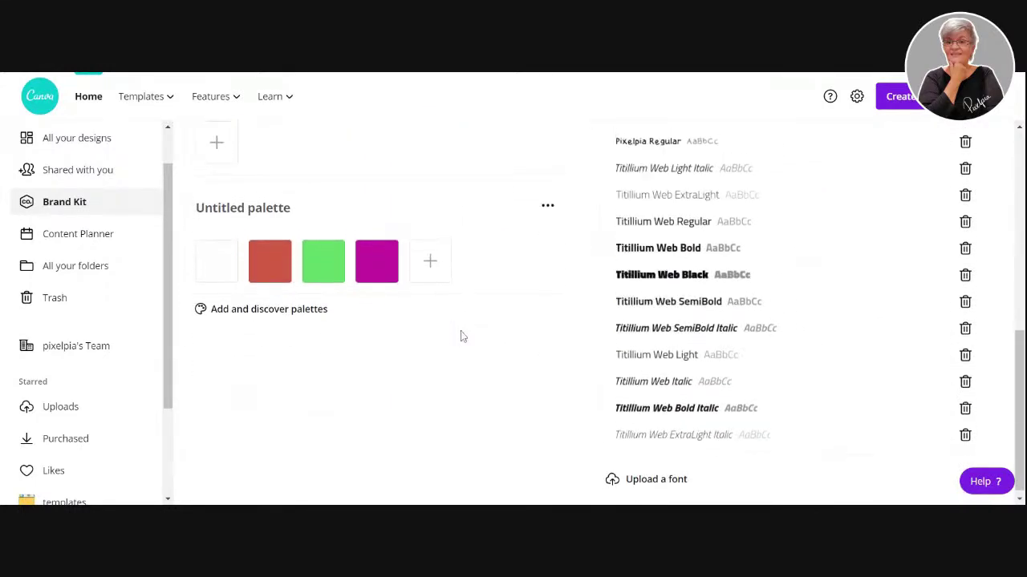
scroll(461, 337, up, 5)
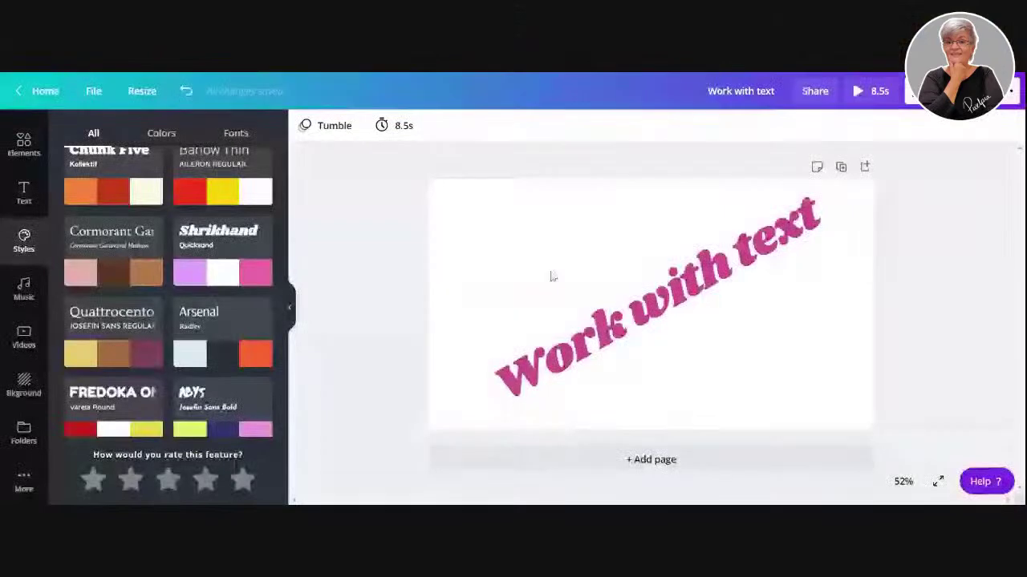
click(575, 355)
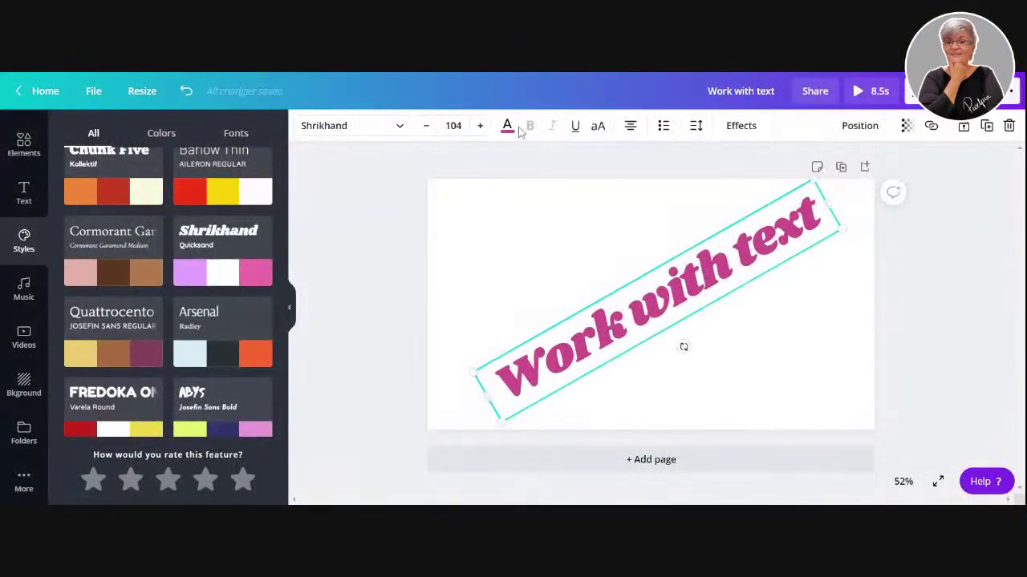
- Open a custom text colour for the heading and select its #CA4E8D hex code
click(506, 126)
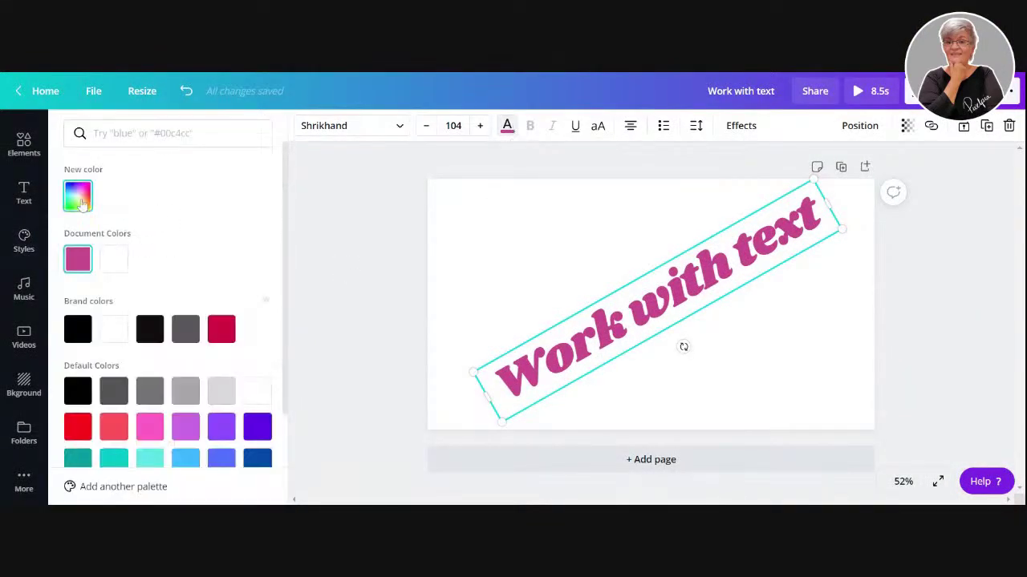
click(82, 203)
double_click(166, 333)
click(184, 332)
key(ctrl+a)
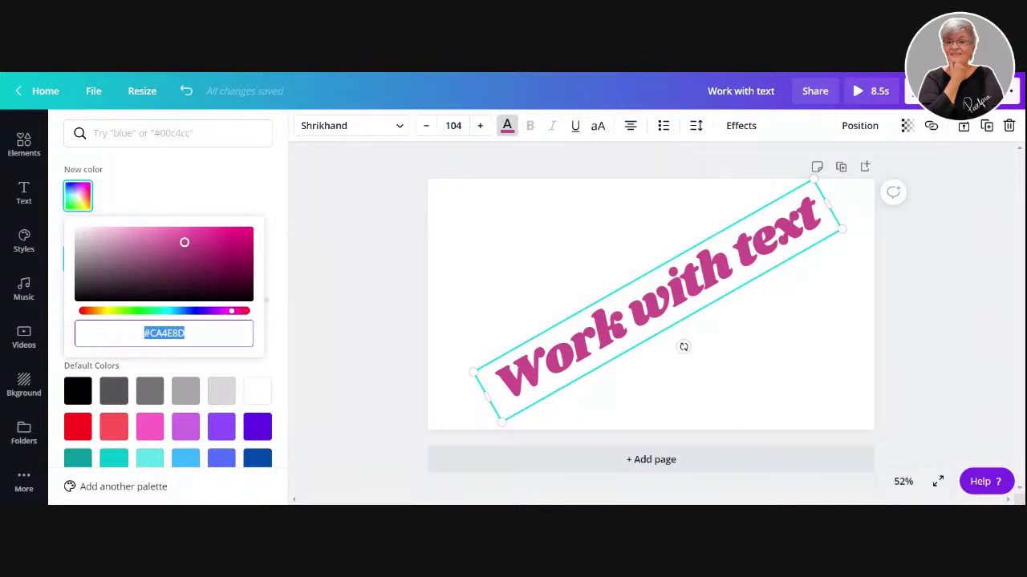
click(74, 64)
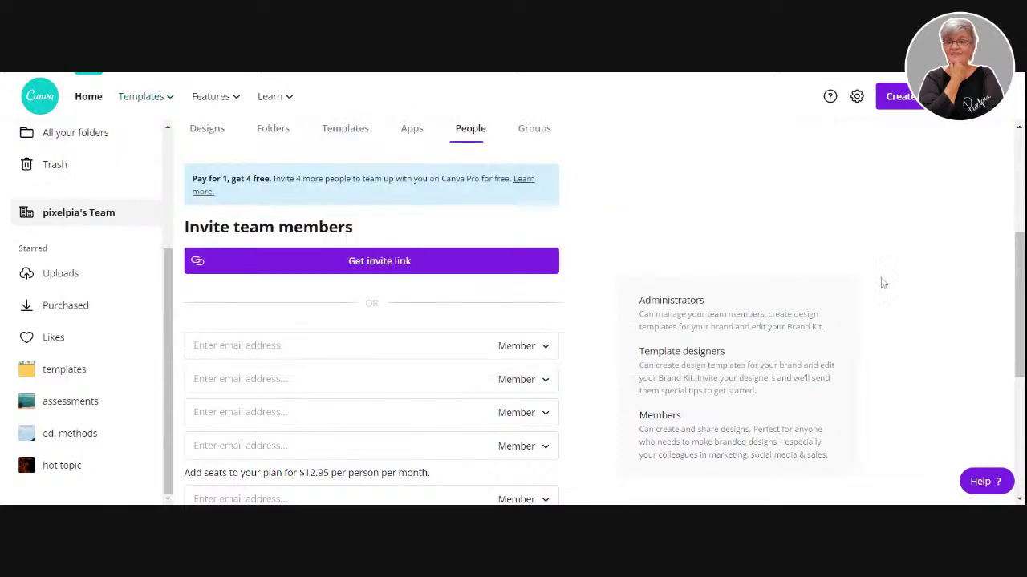
scroll(588, 286, down, 3)
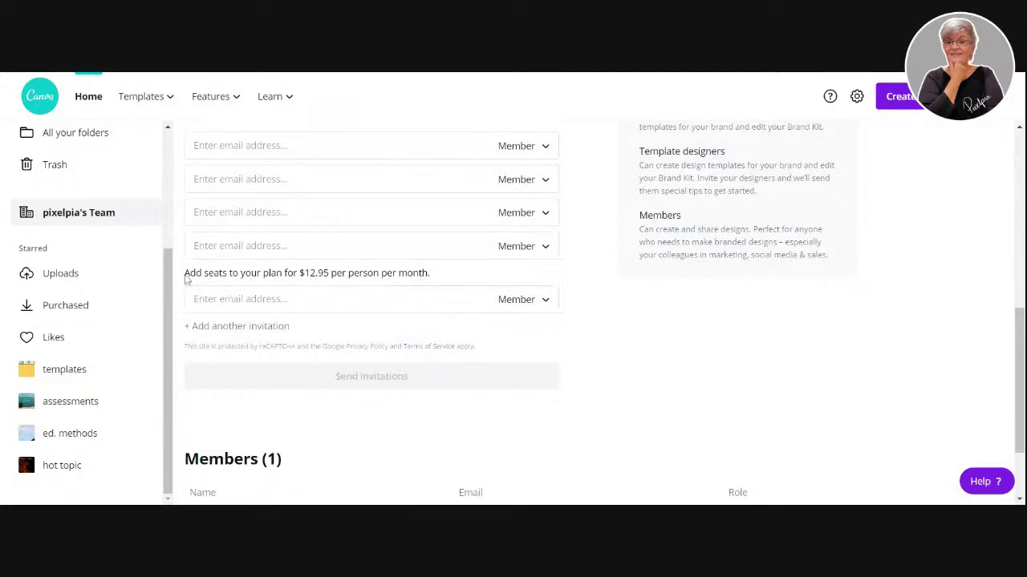
scroll(526, 237, up, 5)
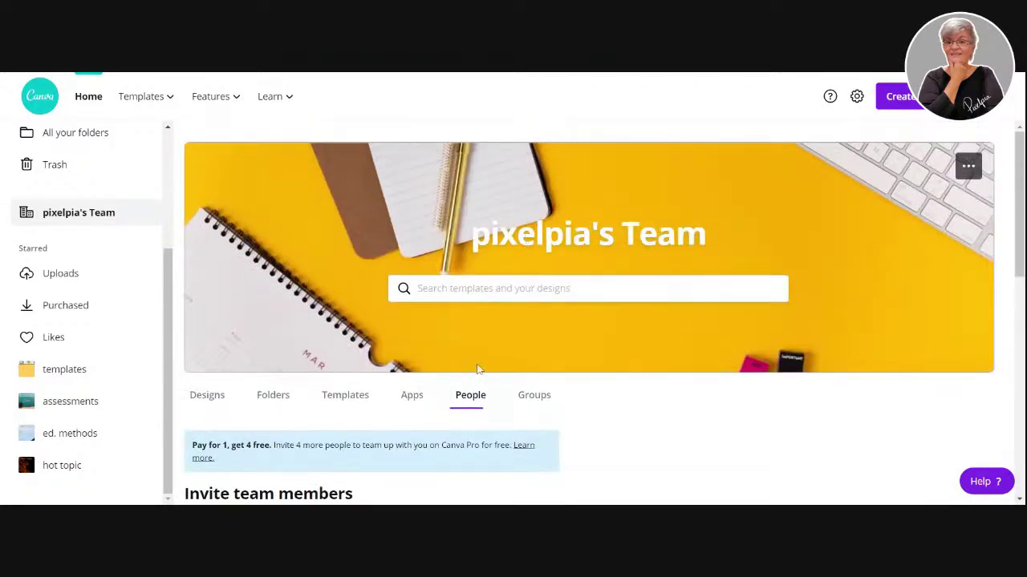
scroll(480, 369, down, 4)
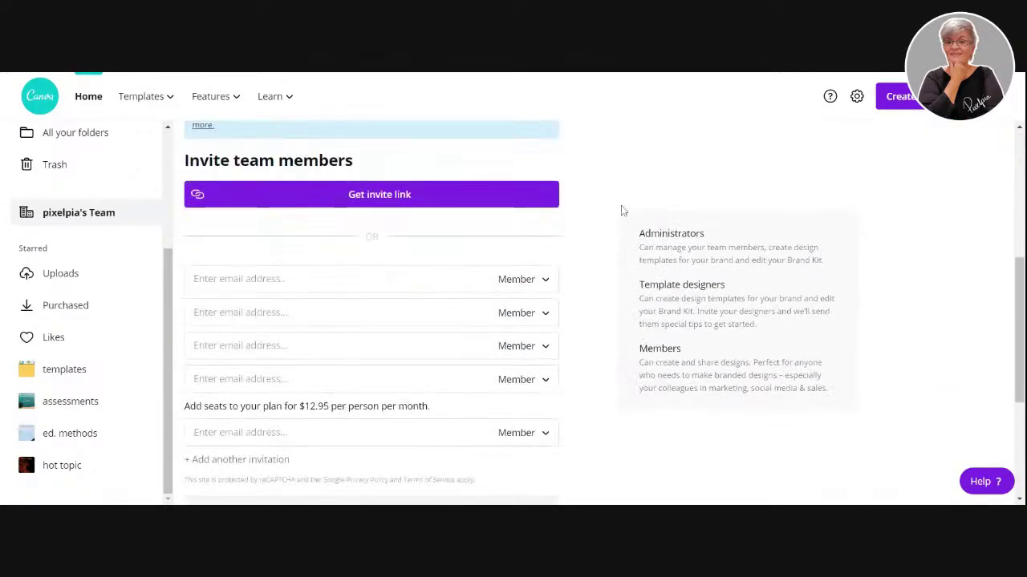
scroll(621, 207, up, 5)
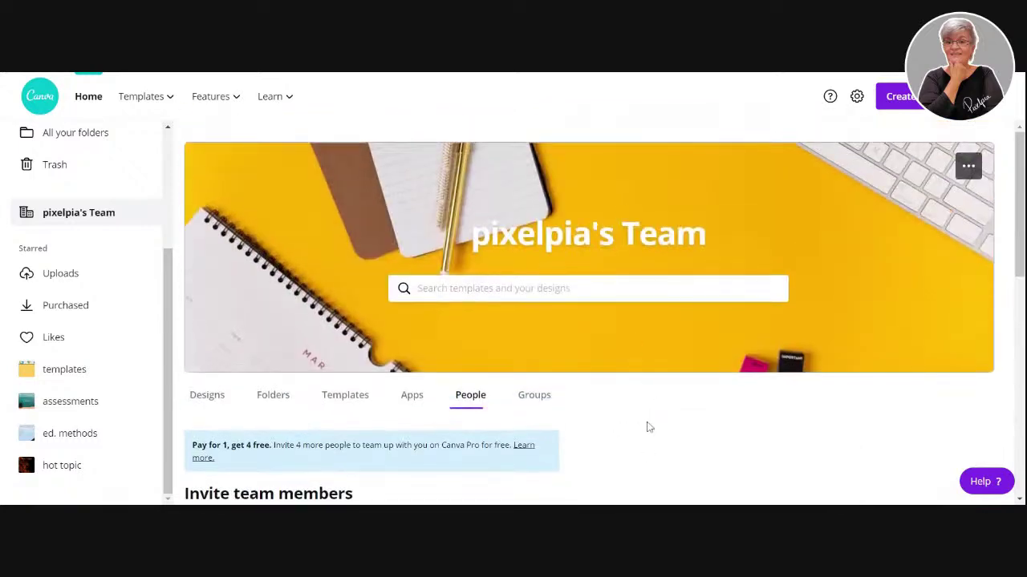